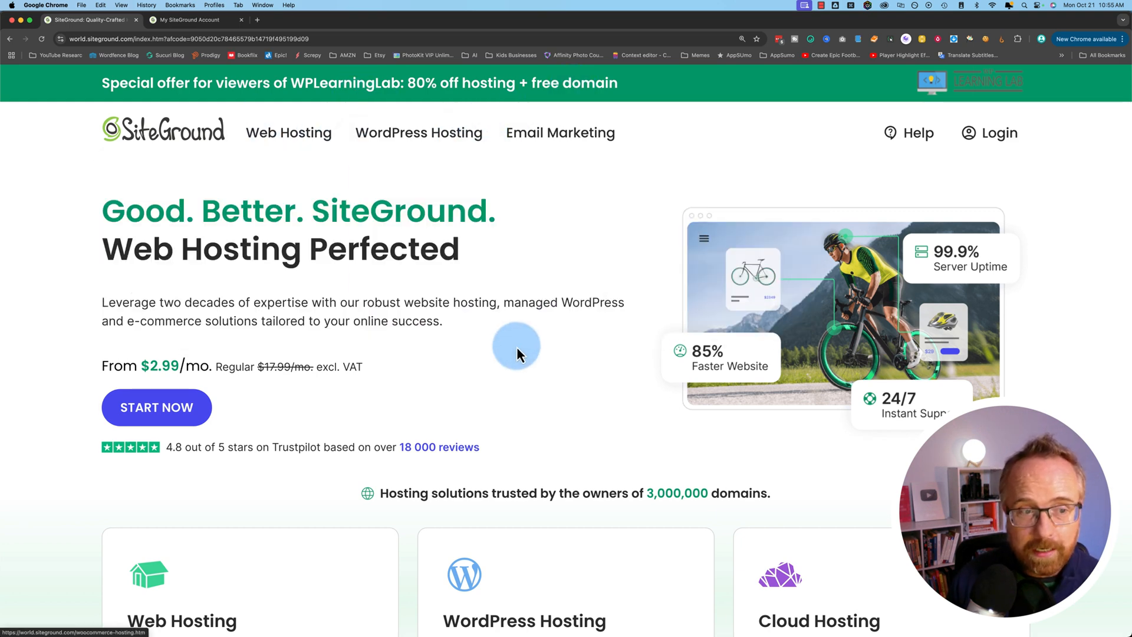
Step: Bring up SiteGround's WordPress hosting plans and compare StartUp's $2.99/mo price against its $17.99/mo regular price
{"action": "scroll", "coordinate": [203, 413], "scroll_direction": "down", "scroll_amount": 1}
{"action": "left_click", "coordinate": [151, 394]}
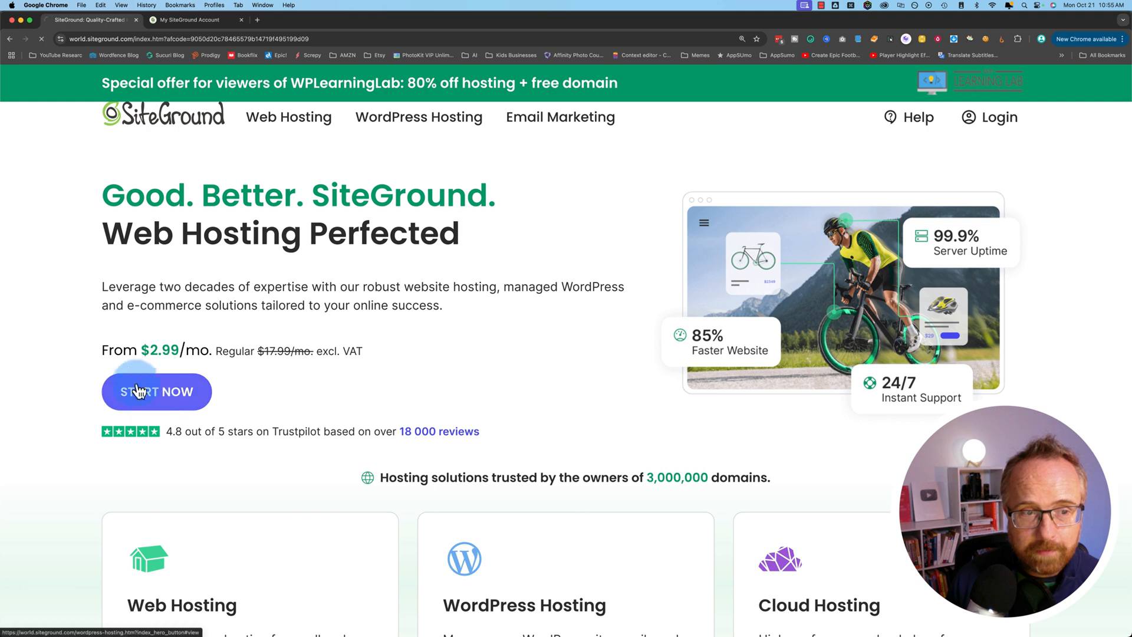
{"action": "scroll", "coordinate": [236, 384], "scroll_direction": "down", "scroll_amount": 6}
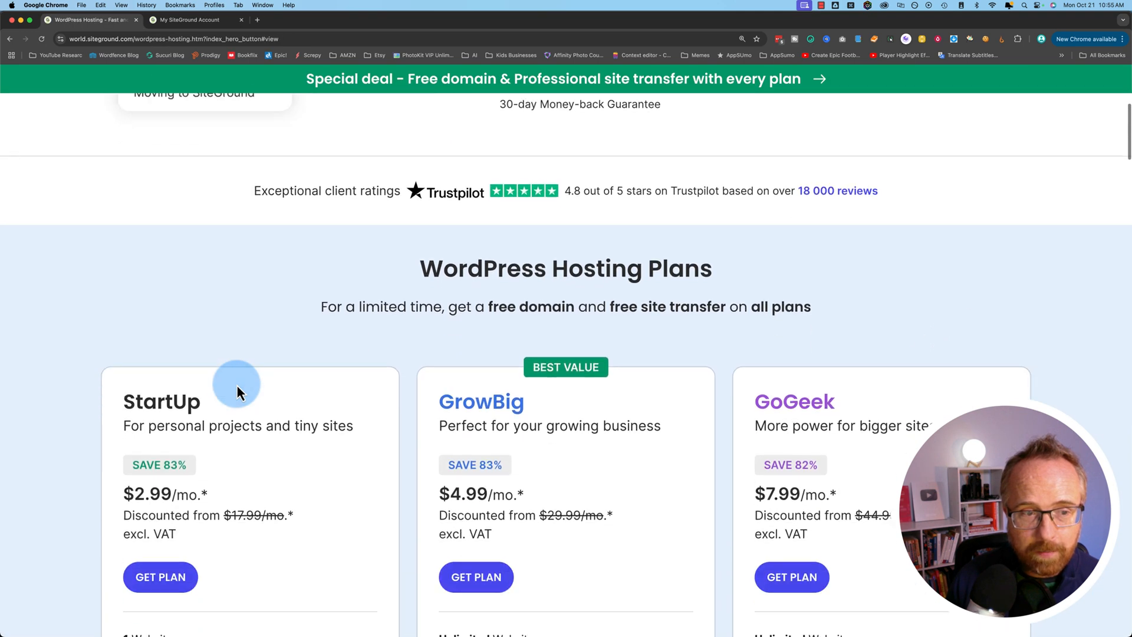
{"action": "scroll", "coordinate": [139, 407], "scroll_direction": "down", "scroll_amount": 4}
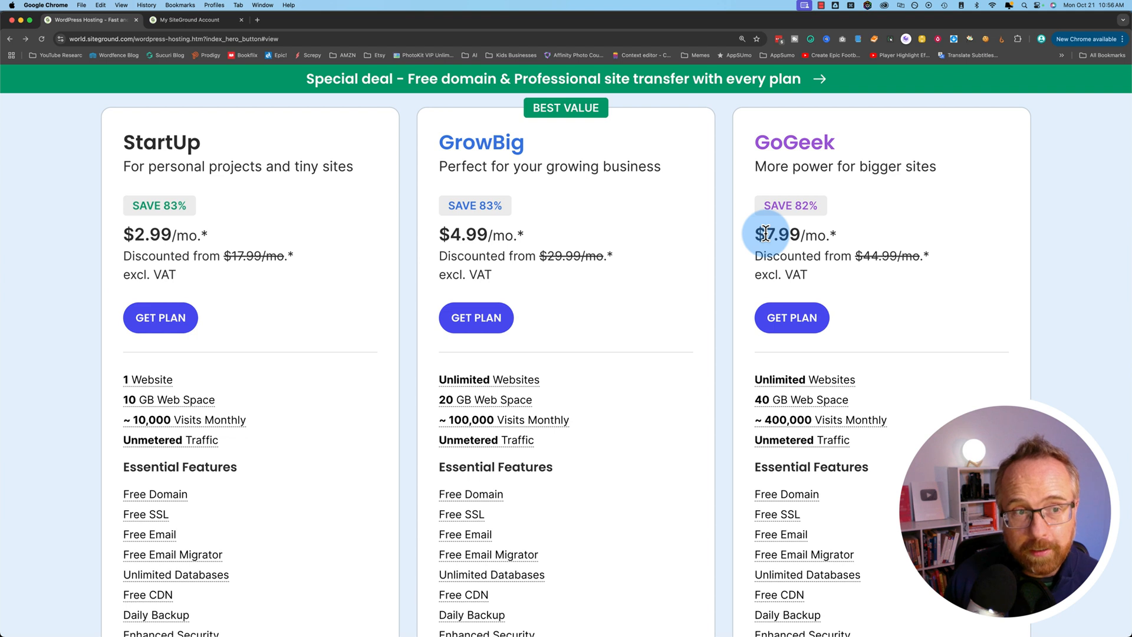
{"action": "left_click_drag", "start_coordinate": [135, 235], "coordinate": [182, 235]}
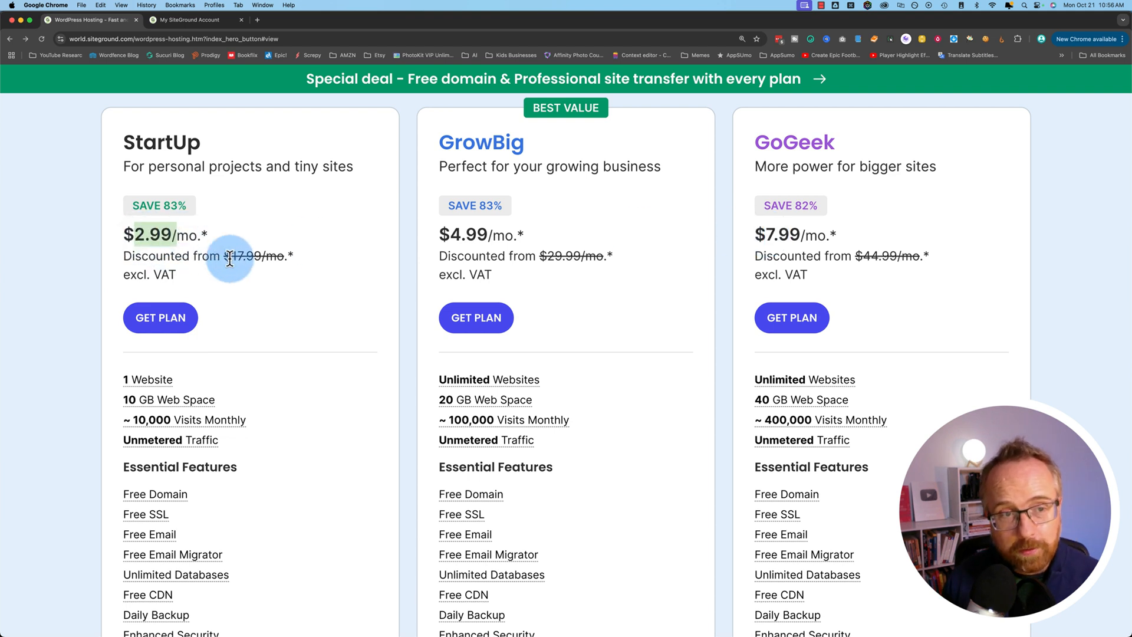
{"action": "left_click_drag", "start_coordinate": [232, 255], "coordinate": [295, 261]}
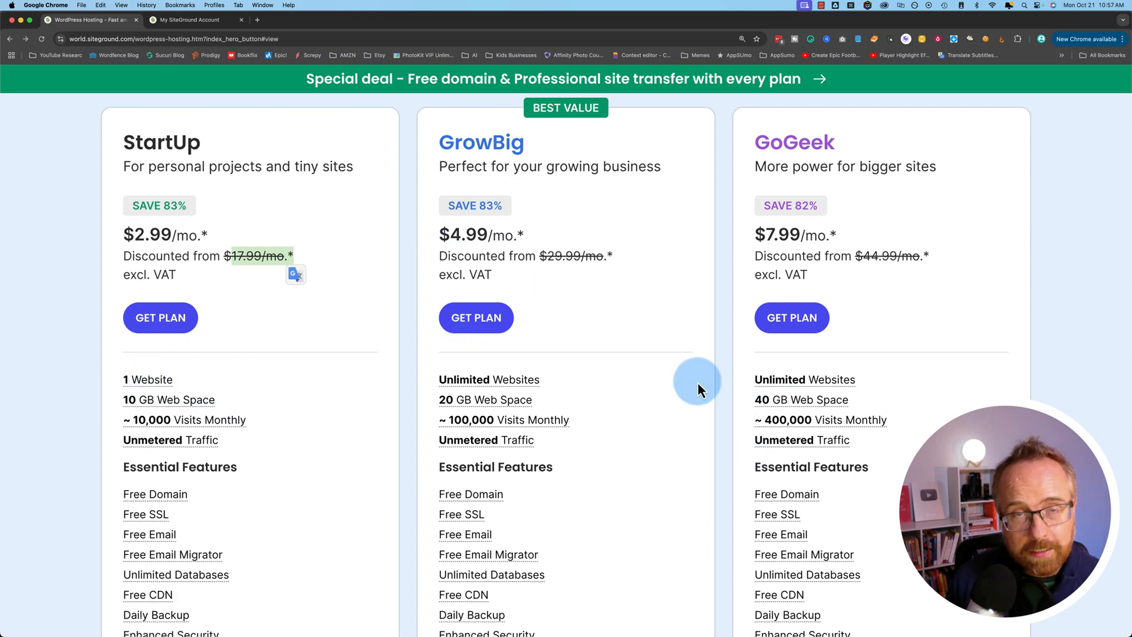
Step: Start ordering the StartUp WordPress hosting plan
{"action": "scroll", "coordinate": [338, 443], "scroll_direction": "down", "scroll_amount": 3}
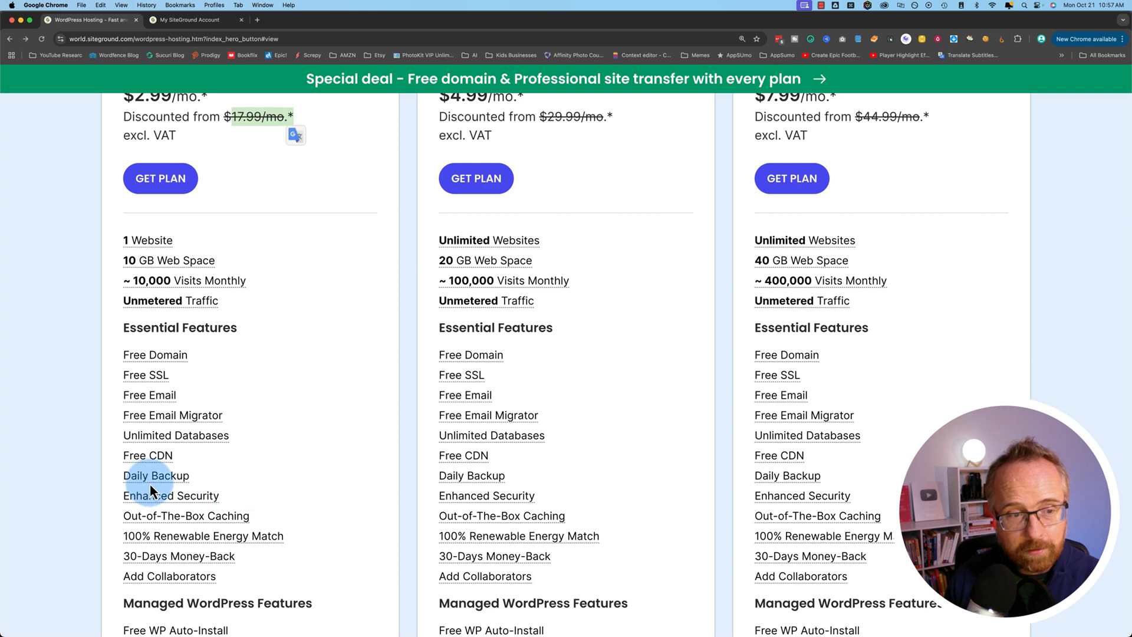
{"action": "scroll", "coordinate": [324, 268], "scroll_direction": "up", "scroll_amount": 1}
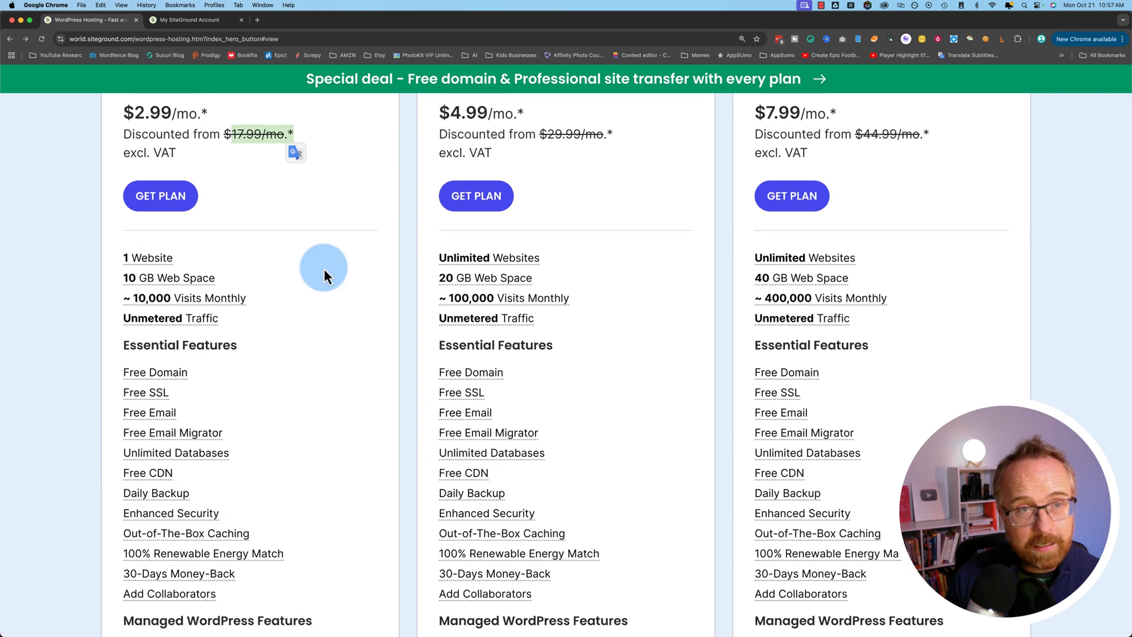
{"action": "left_click", "coordinate": [326, 235]}
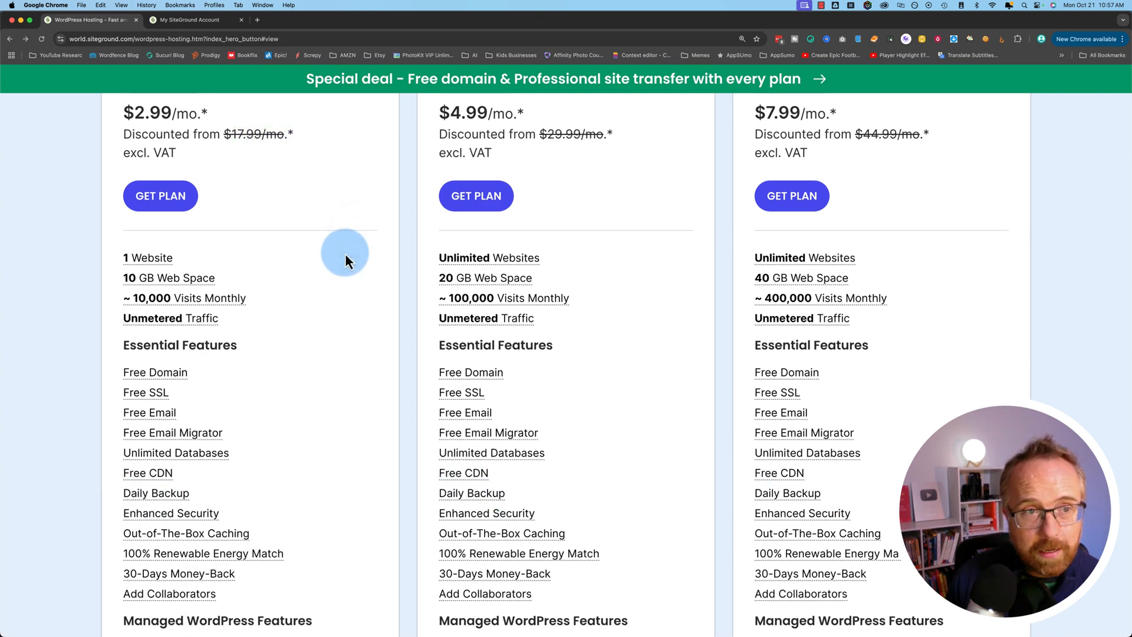
{"action": "scroll", "coordinate": [345, 254], "scroll_direction": "up", "scroll_amount": 5}
{"action": "left_click", "coordinate": [131, 404]}
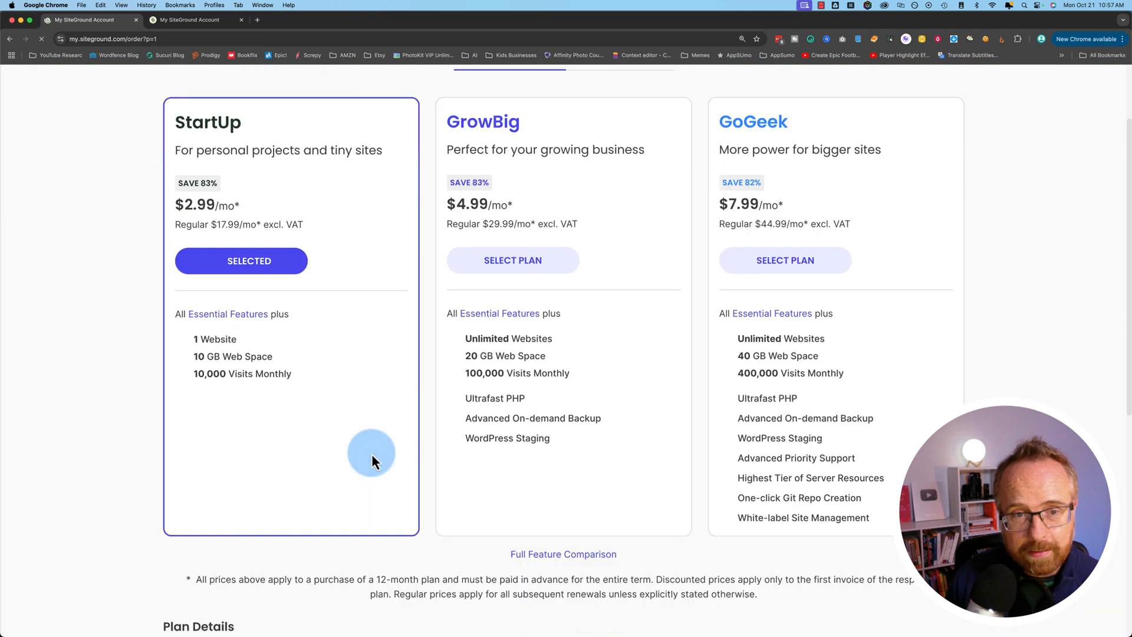
Step: Try a 24-month billing period for StartUp, then set it back to 12 months
{"action": "scroll", "coordinate": [372, 452], "scroll_direction": "down", "scroll_amount": 5}
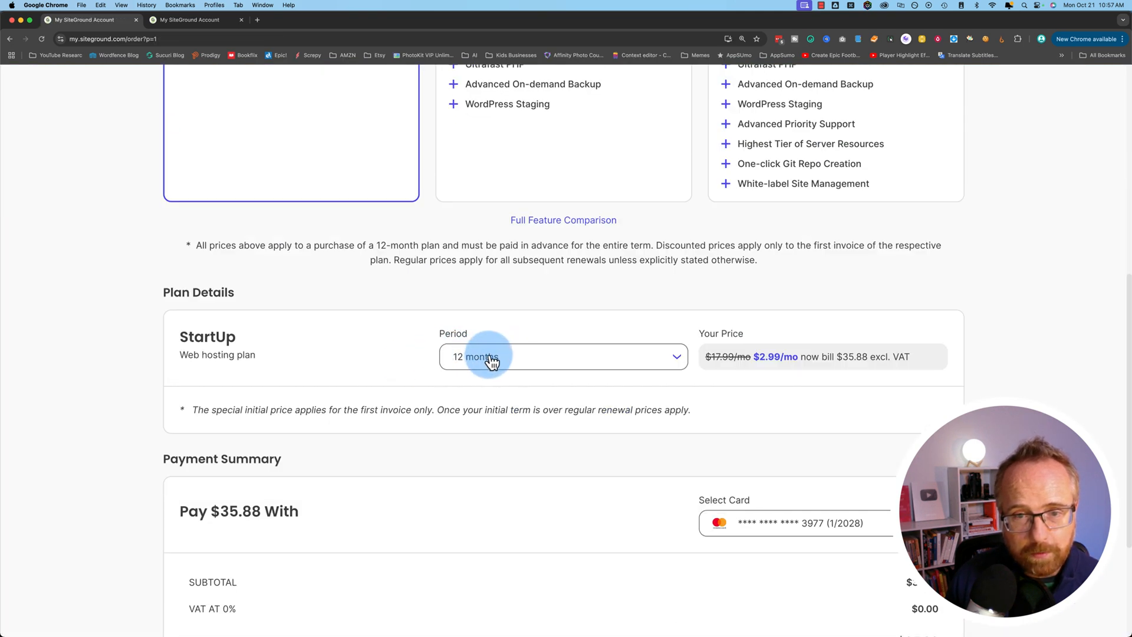
{"action": "left_click", "coordinate": [475, 358]}
{"action": "left_click", "coordinate": [508, 439]}
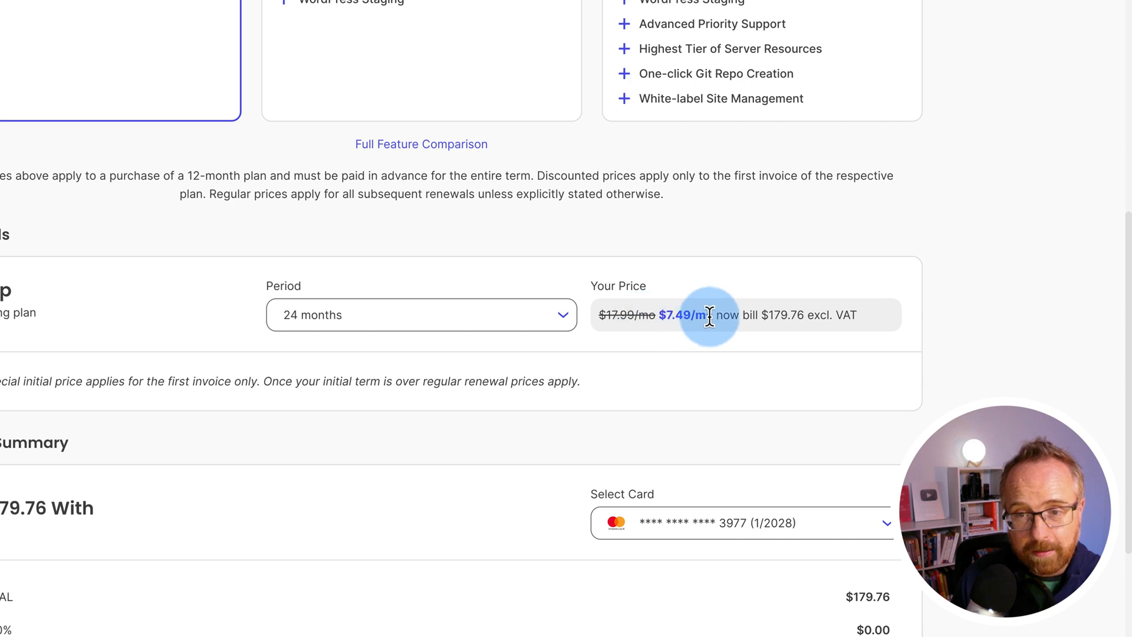
{"action": "left_click", "coordinate": [521, 315]}
{"action": "left_click", "coordinate": [320, 384]}
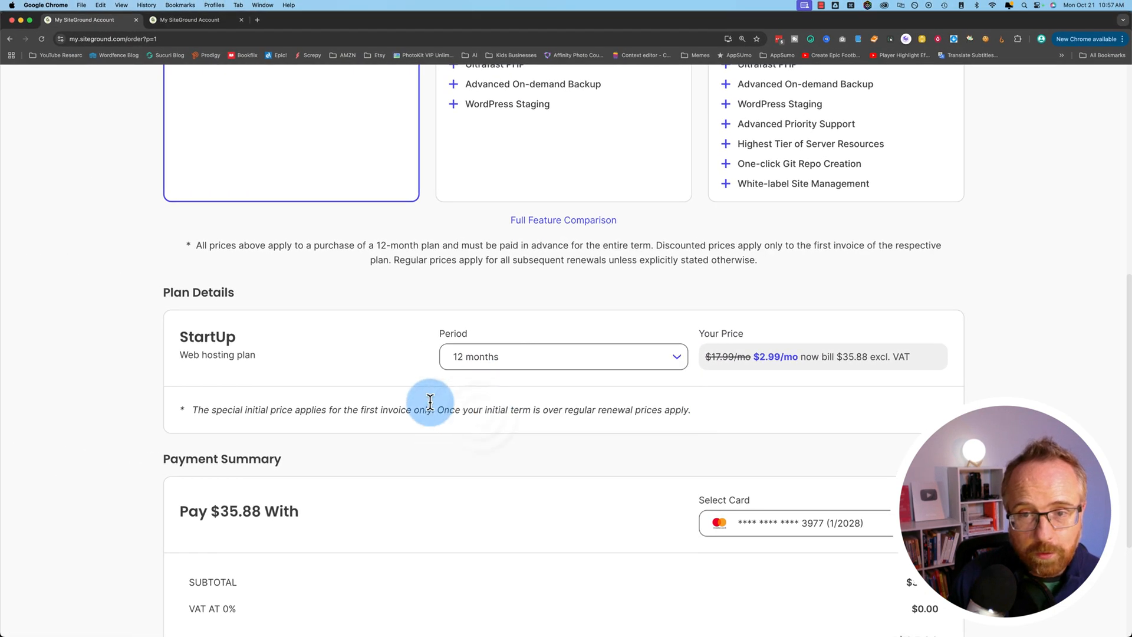
Step: Review the $2.99/mo price and payment summary, then go to the SiteGround account dashboard
{"action": "left_click_drag", "start_coordinate": [755, 358], "coordinate": [819, 359]}
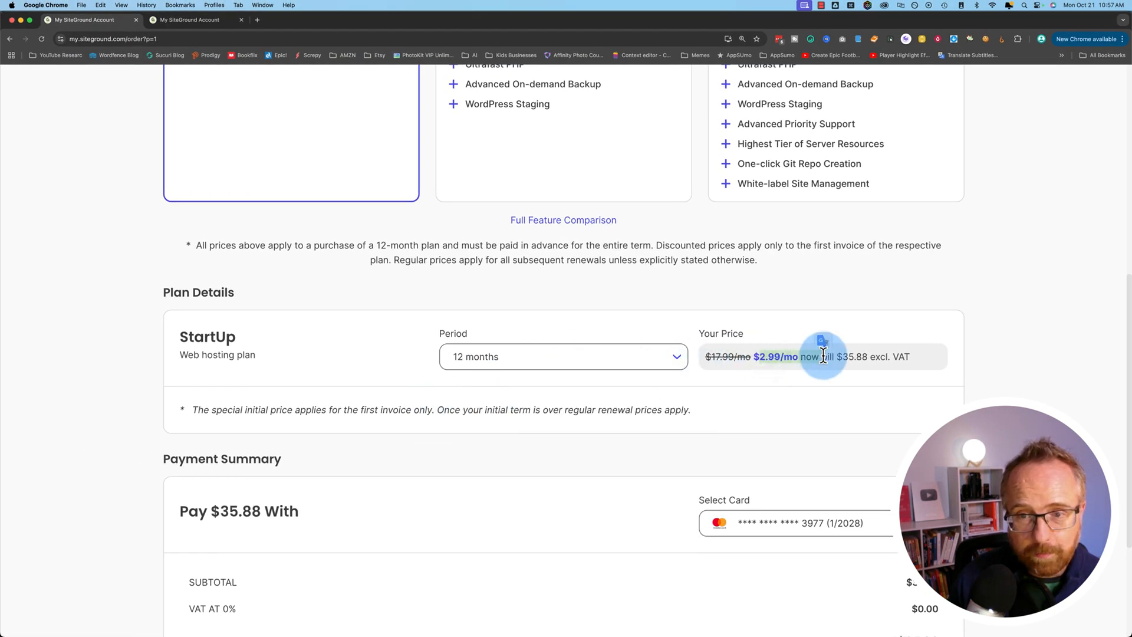
{"action": "left_click", "coordinate": [756, 396]}
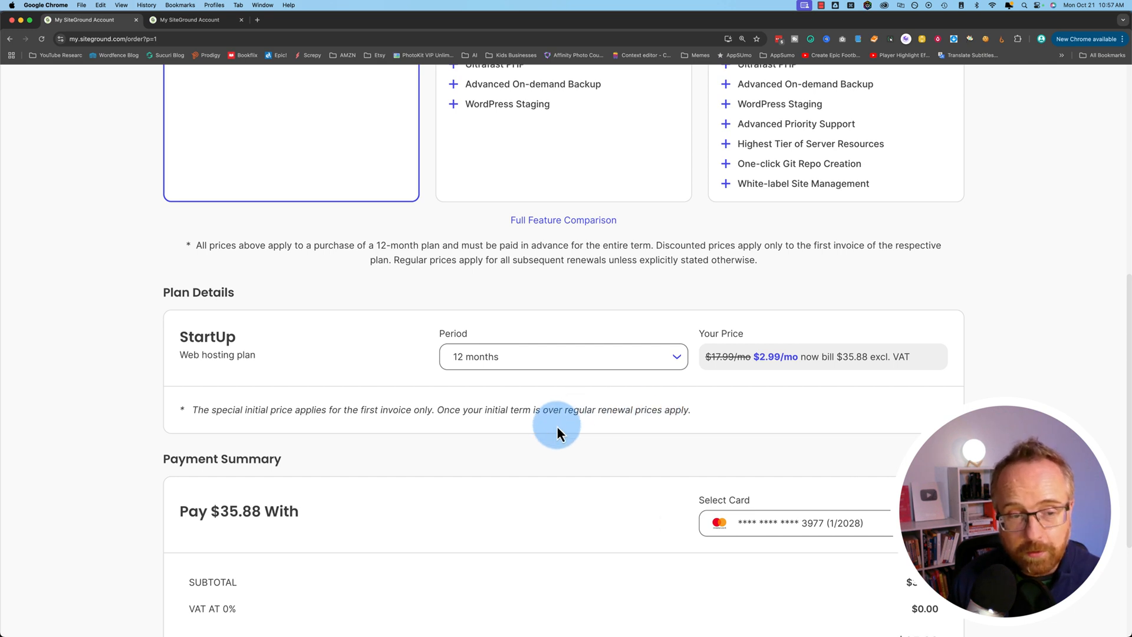
{"action": "scroll", "coordinate": [504, 441], "scroll_direction": "down", "scroll_amount": 3}
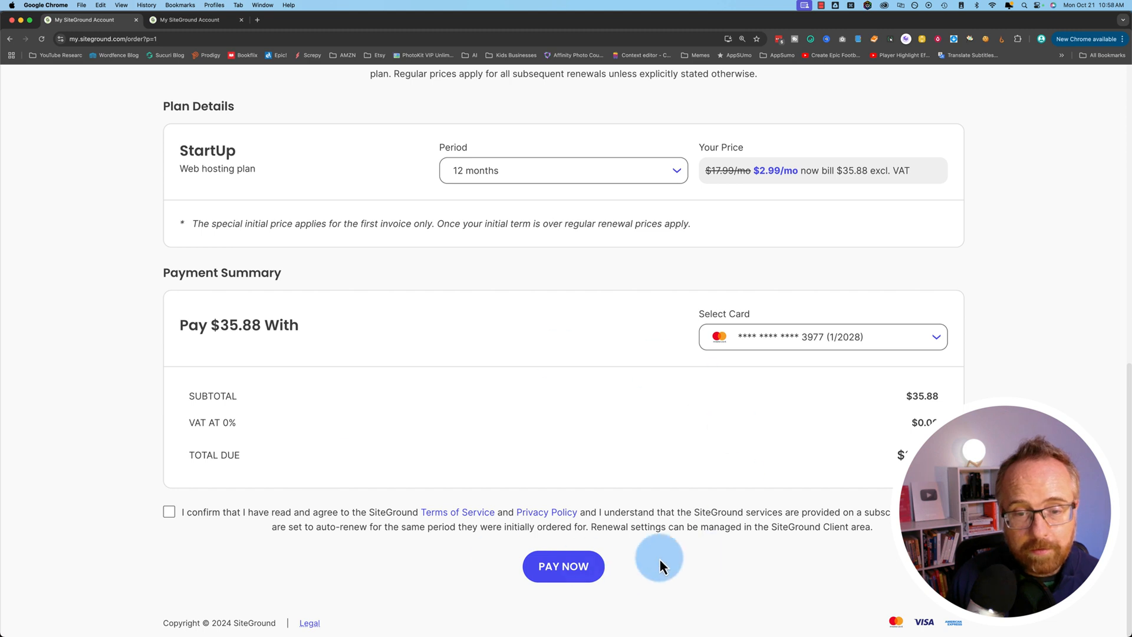
{"action": "left_click", "coordinate": [207, 26]}
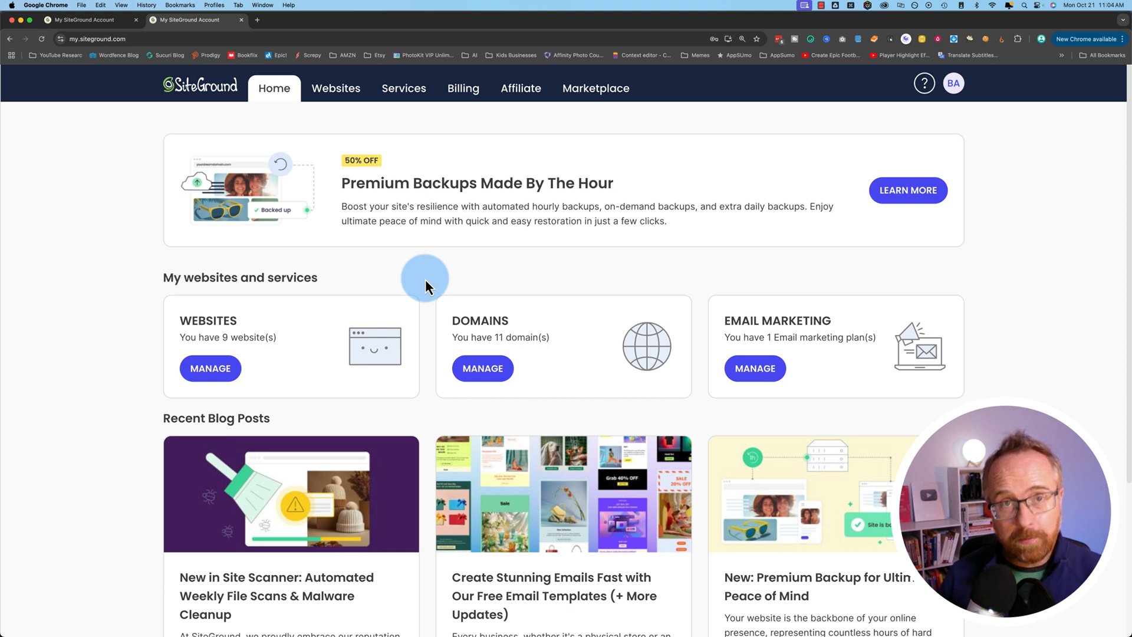
Step: From the Websites list, add a new website and choose to register a New Domain
{"action": "left_click_drag", "start_coordinate": [164, 277], "coordinate": [316, 285]}
{"action": "left_click_drag", "start_coordinate": [192, 321], "coordinate": [865, 363]}
{"action": "left_click", "coordinate": [636, 286]}
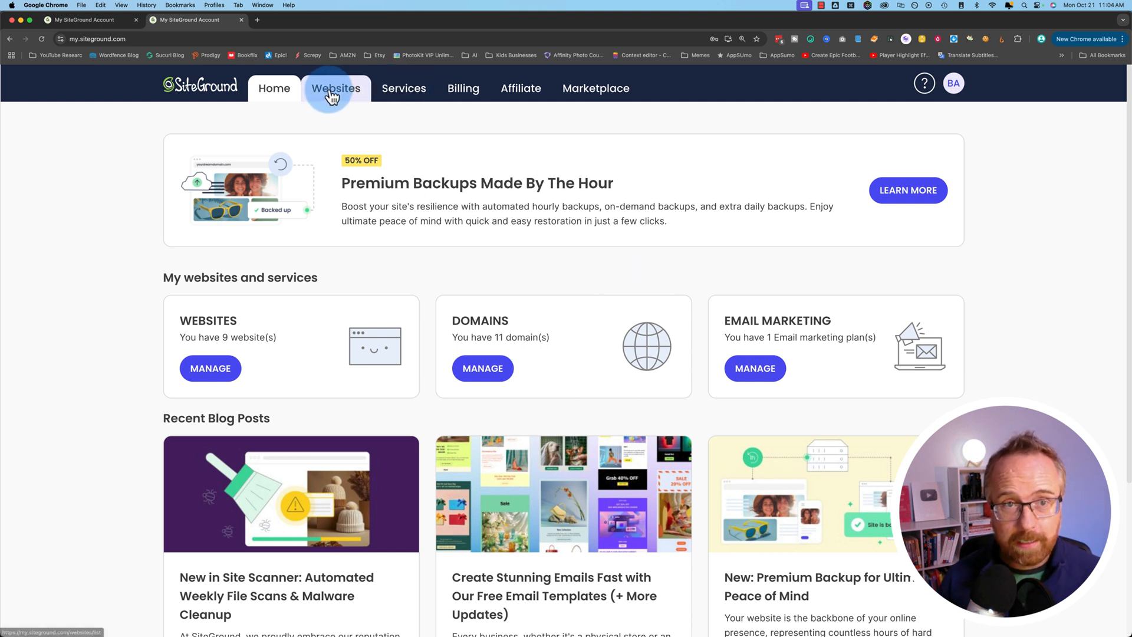
{"action": "left_click", "coordinate": [594, 92]}
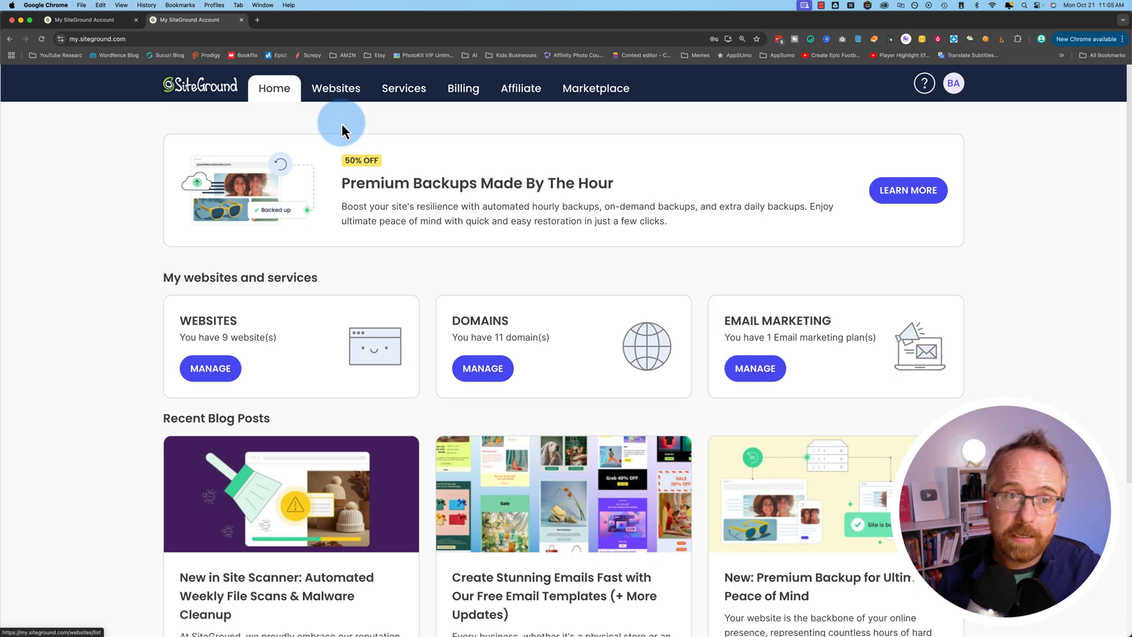
{"action": "left_click", "coordinate": [341, 97]}
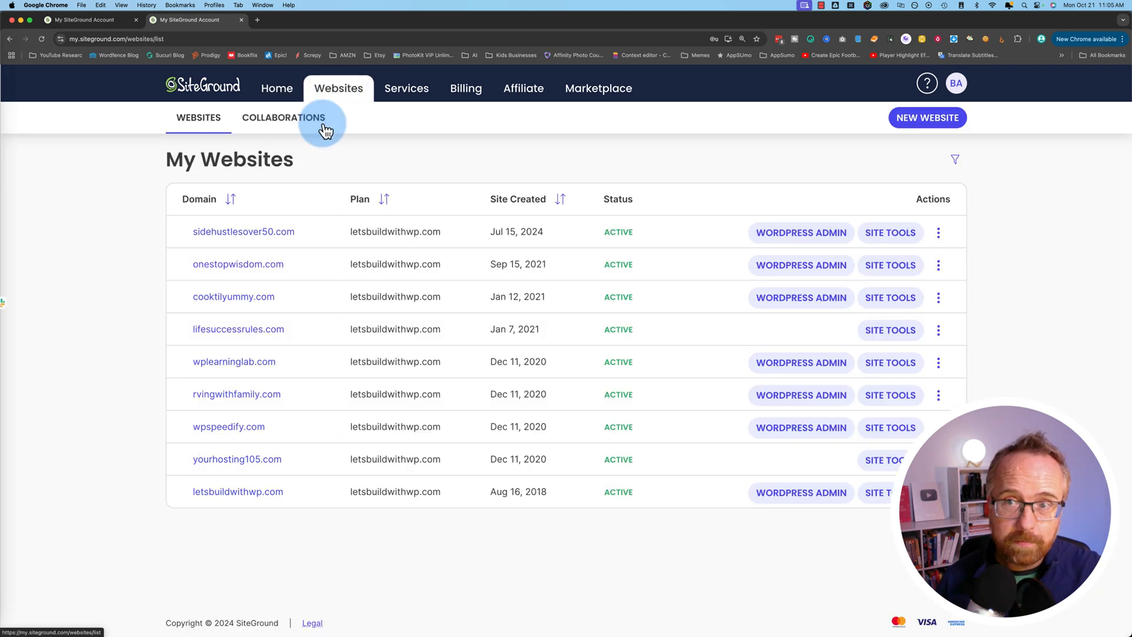
{"action": "left_click", "coordinate": [921, 121]}
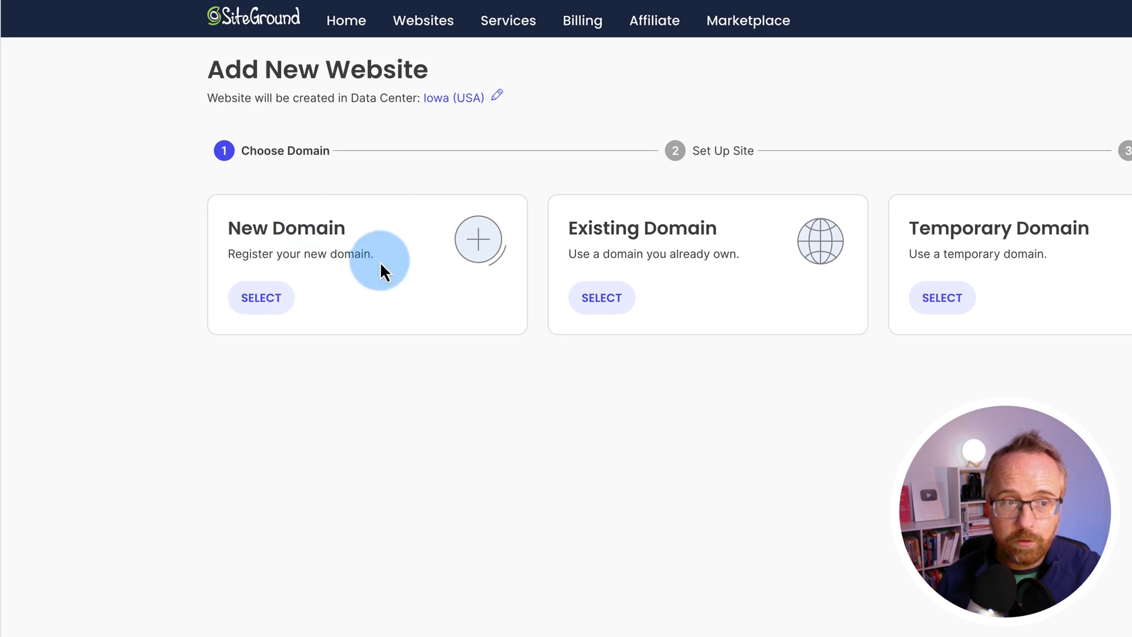
{"action": "left_click", "coordinate": [273, 299]}
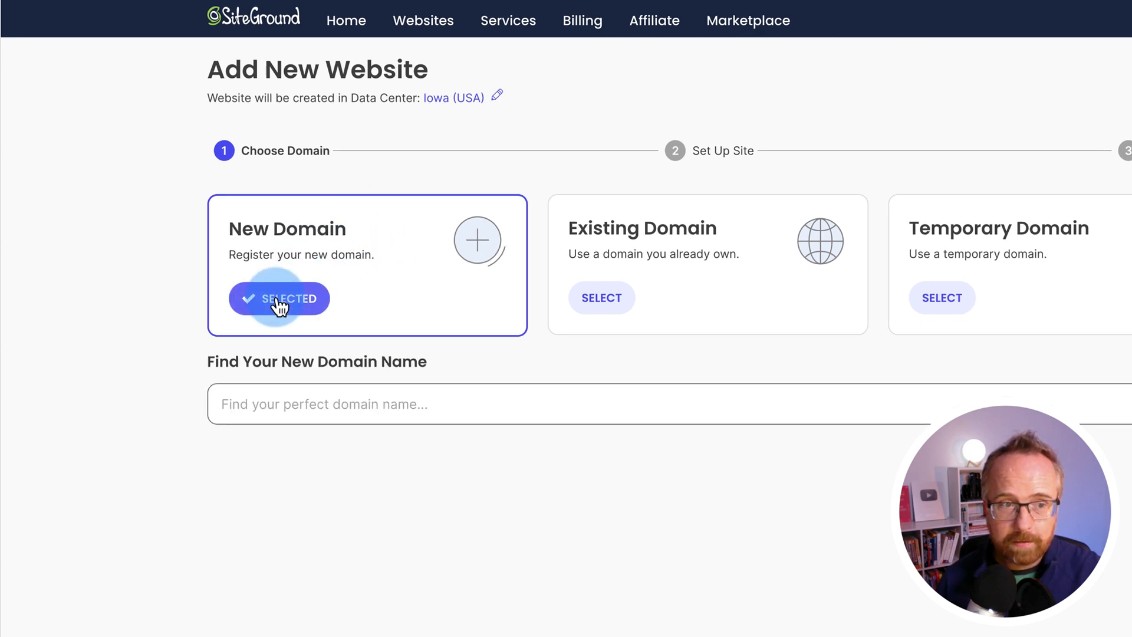
{"action": "left_click", "coordinate": [322, 405]}
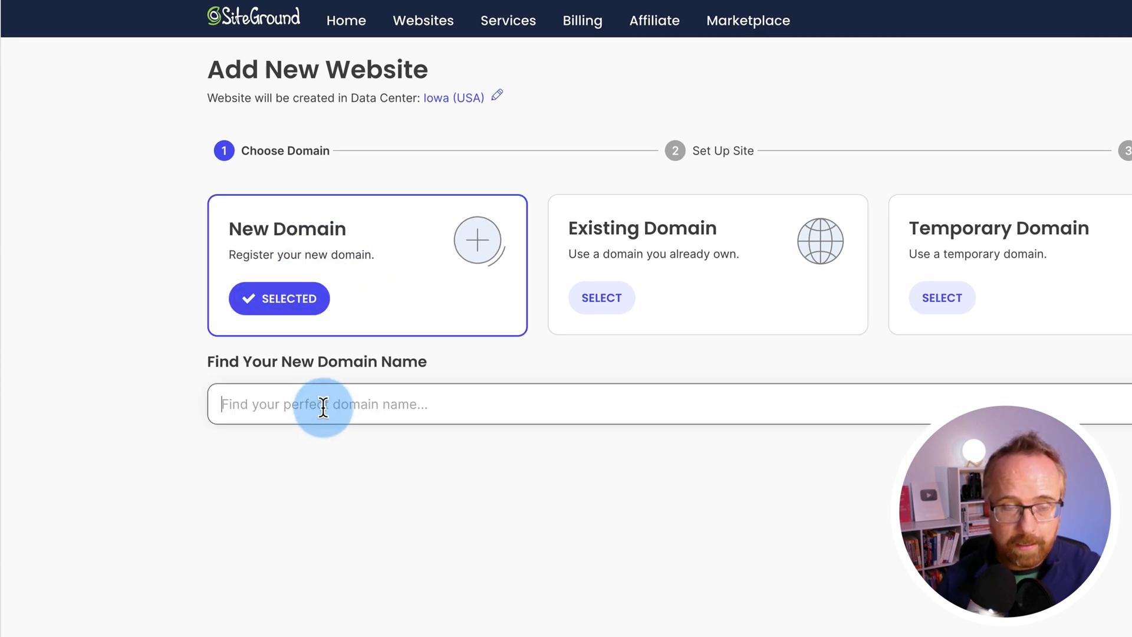
{"action": "type", "text": "letsbuildwebsites"}
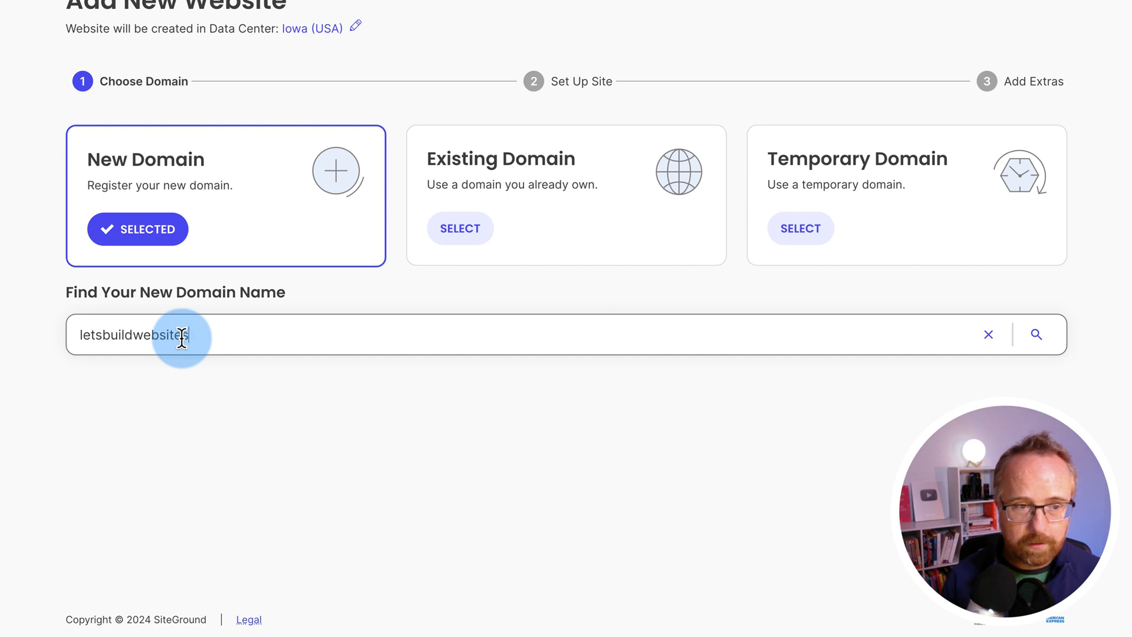
{"action": "key", "text": "Return"}
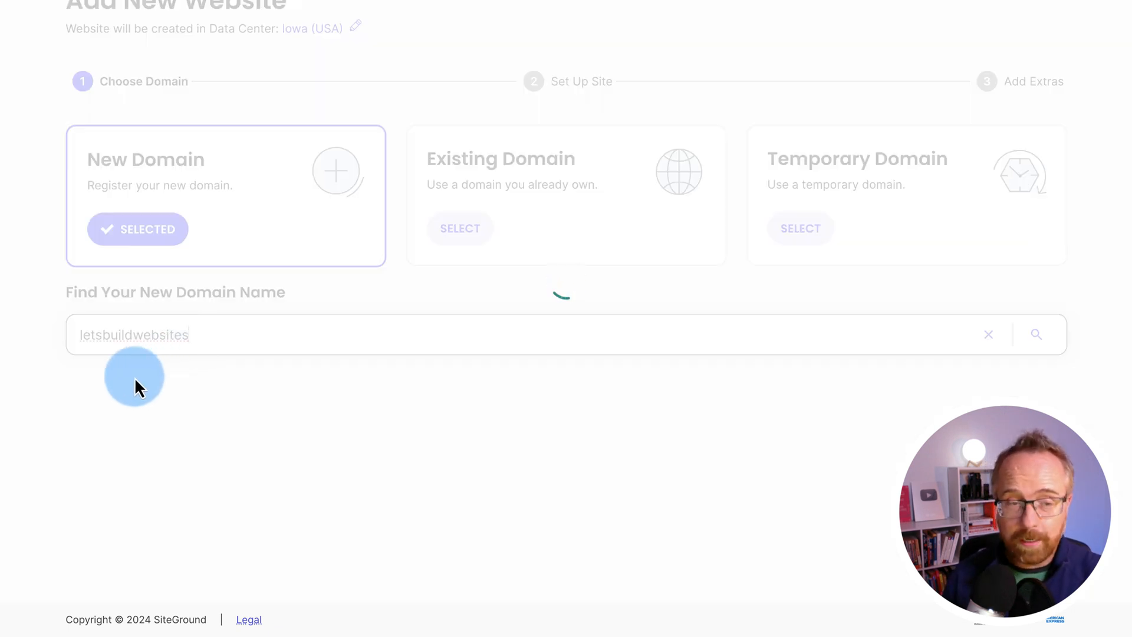
{"action": "scroll", "coordinate": [13, 463], "scroll_direction": "down", "scroll_amount": 5}
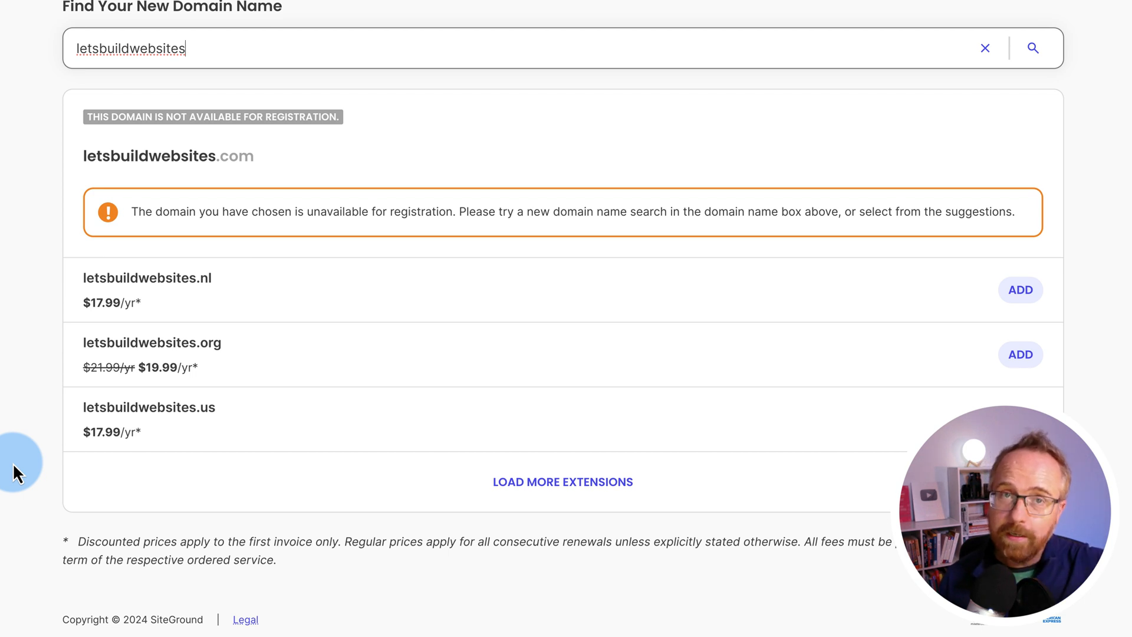
{"action": "left_click", "coordinate": [210, 475]}
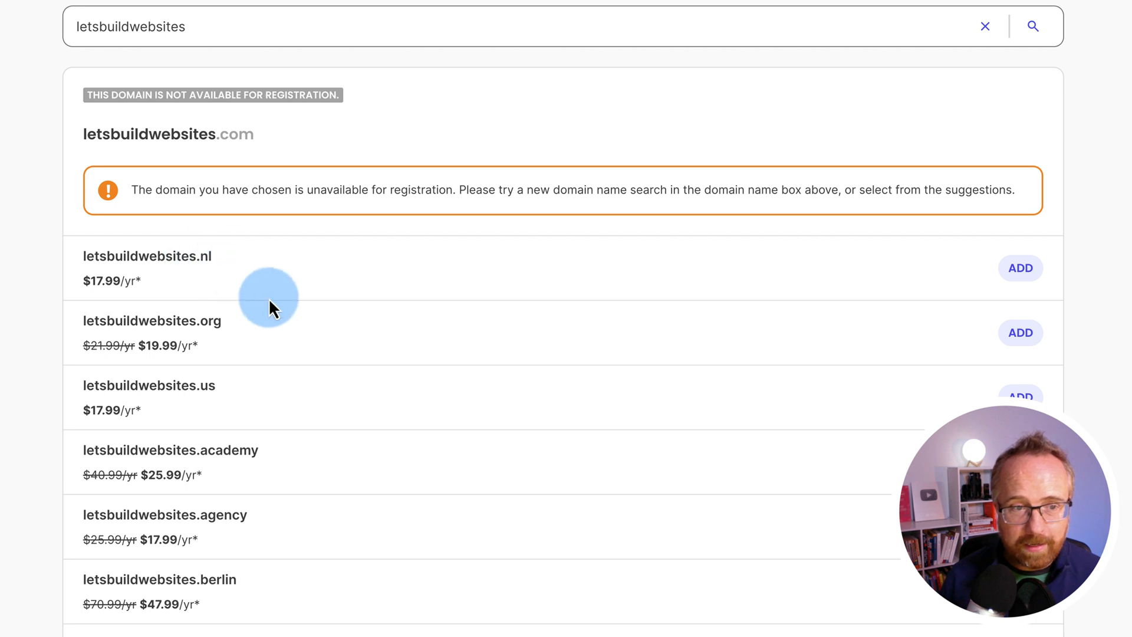
{"action": "left_click_drag", "start_coordinate": [222, 320], "coordinate": [167, 319]}
{"action": "left_click", "coordinate": [244, 343]}
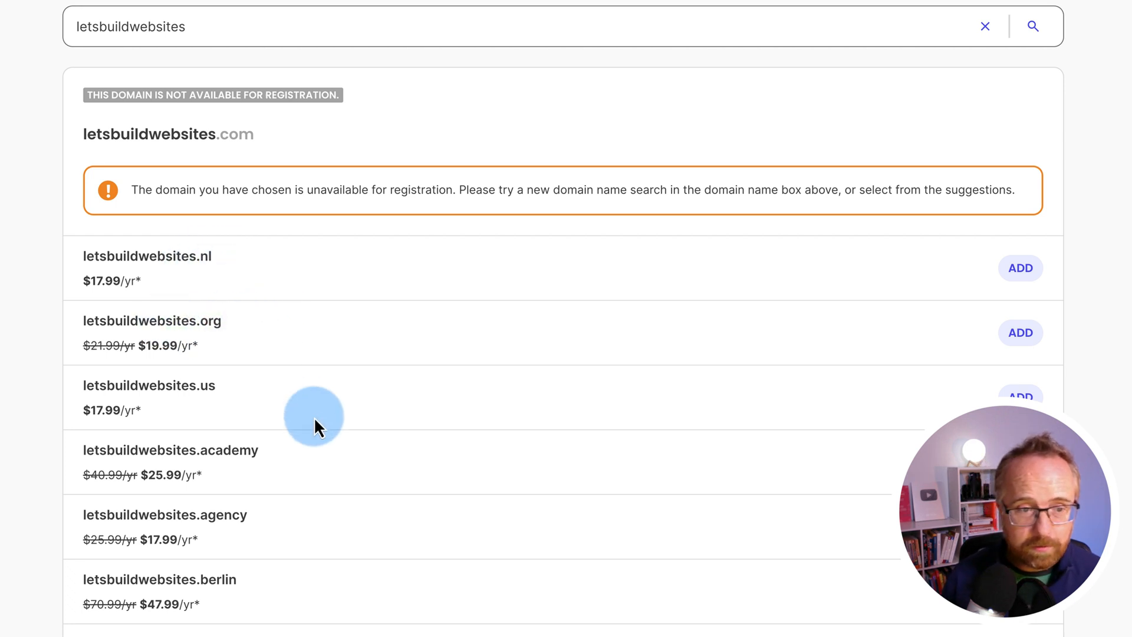
{"action": "scroll", "coordinate": [314, 417], "scroll_direction": "down", "scroll_amount": 3}
{"action": "left_click_drag", "start_coordinate": [298, 308], "coordinate": [180, 300]}
{"action": "scroll", "coordinate": [339, 414], "scroll_direction": "down", "scroll_amount": 3}
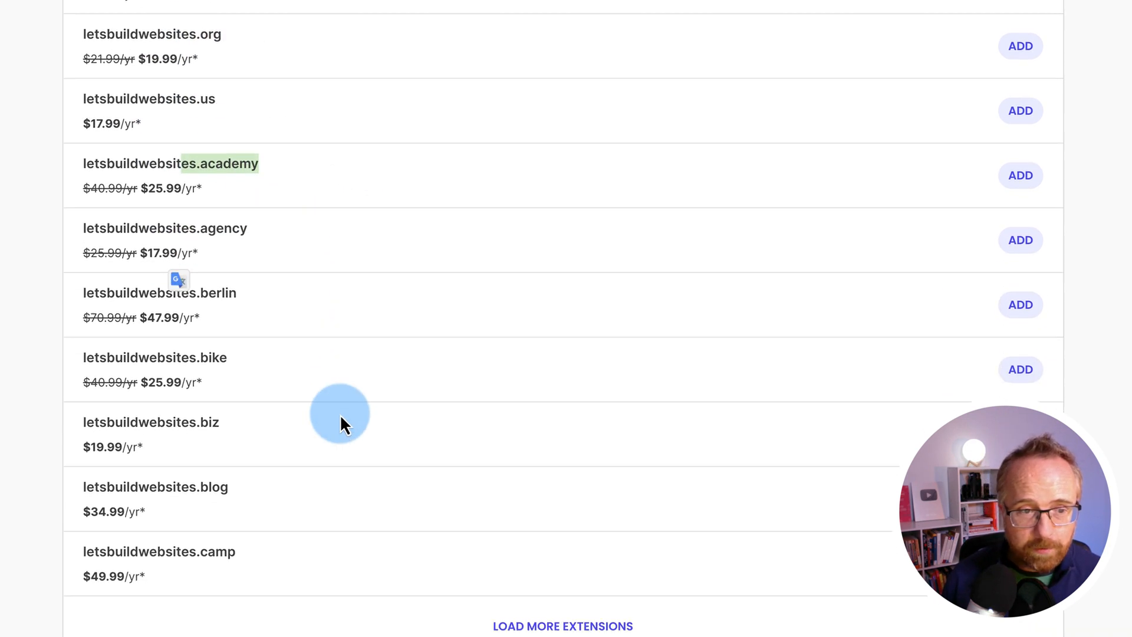
{"action": "scroll", "coordinate": [340, 414], "scroll_direction": "up", "scroll_amount": 7}
{"action": "left_click", "coordinate": [37, 342]}
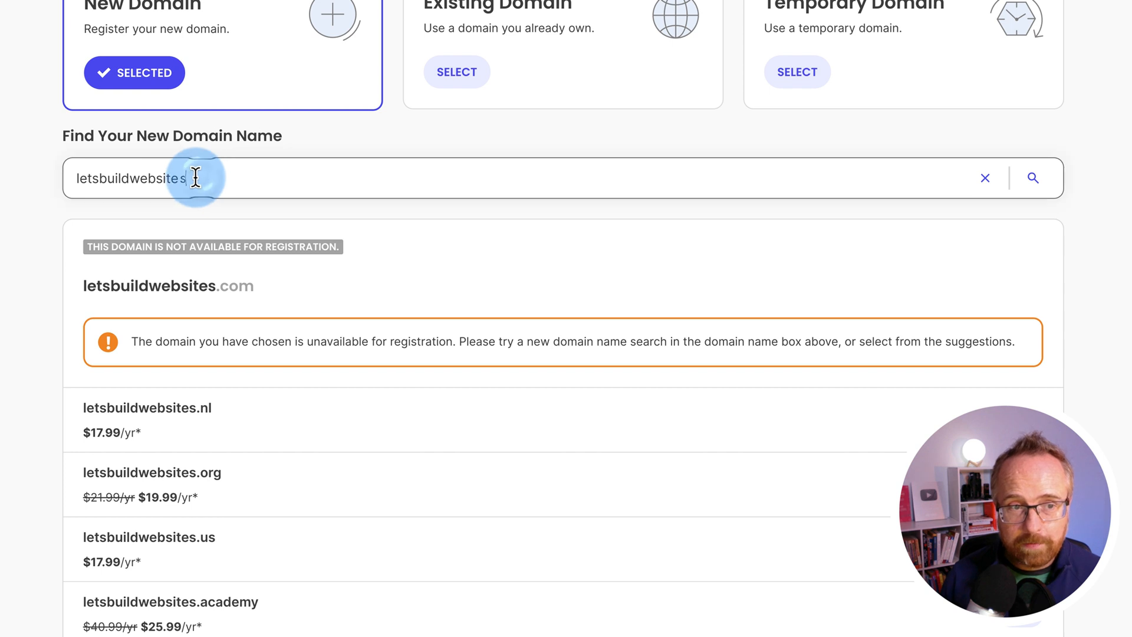
{"action": "left_click_drag", "start_coordinate": [197, 179], "coordinate": [76, 177]}
{"action": "scroll", "coordinate": [27, 319], "scroll_direction": "down", "scroll_amount": 4}
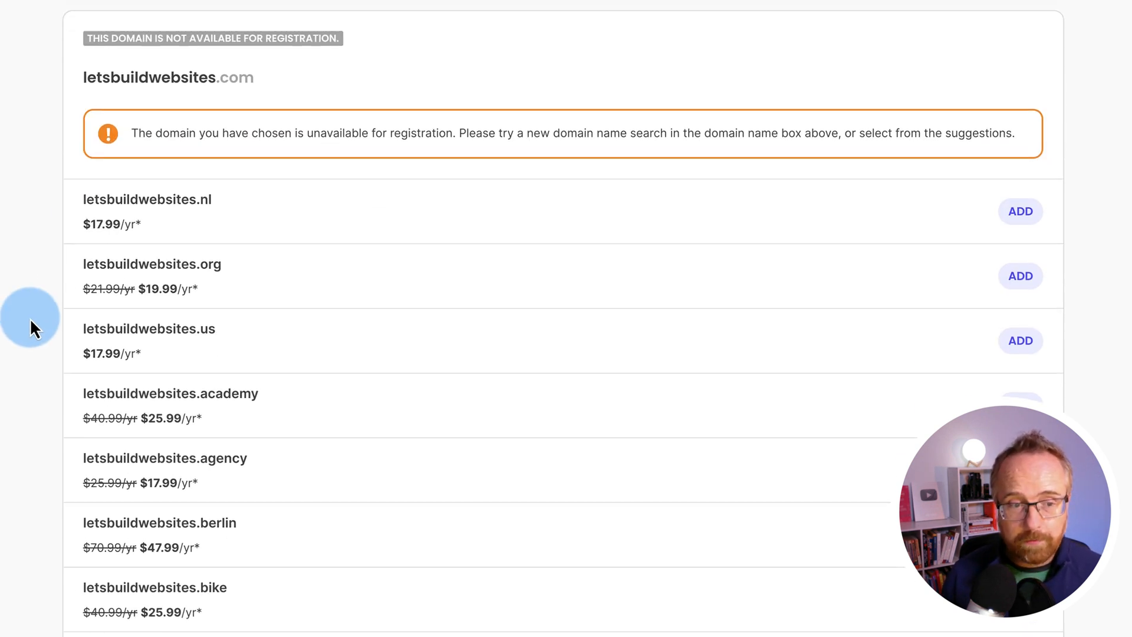
{"action": "scroll", "coordinate": [157, 353], "scroll_direction": "down", "scroll_amount": 4}
{"action": "scroll", "coordinate": [285, 439], "scroll_direction": "down", "scroll_amount": 3}
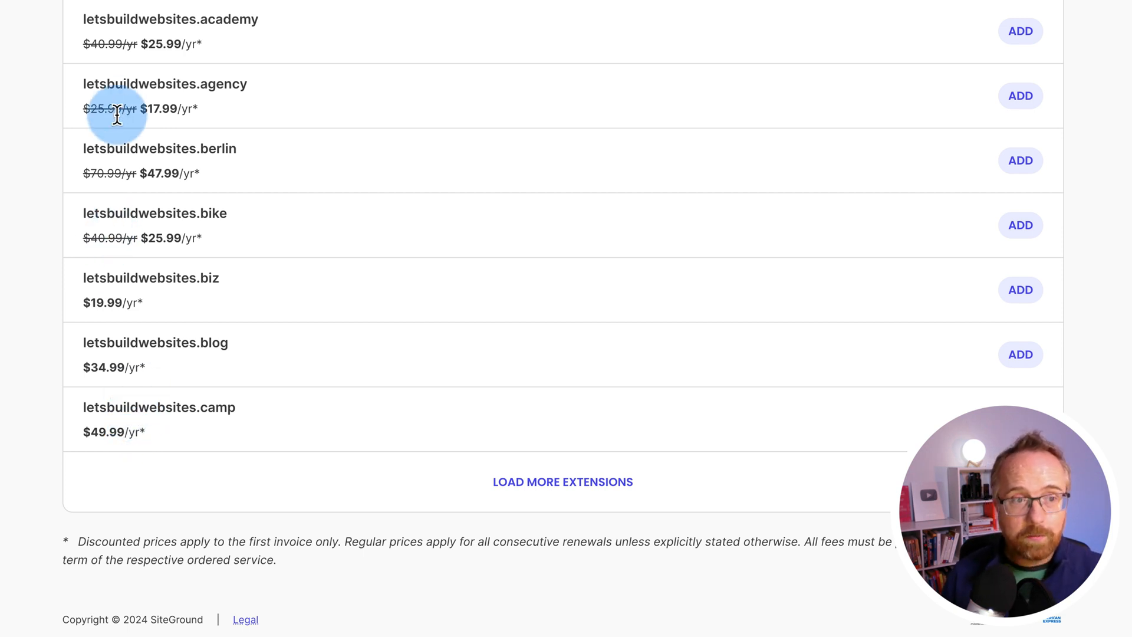
{"action": "left_click_drag", "start_coordinate": [219, 112], "coordinate": [148, 110]}
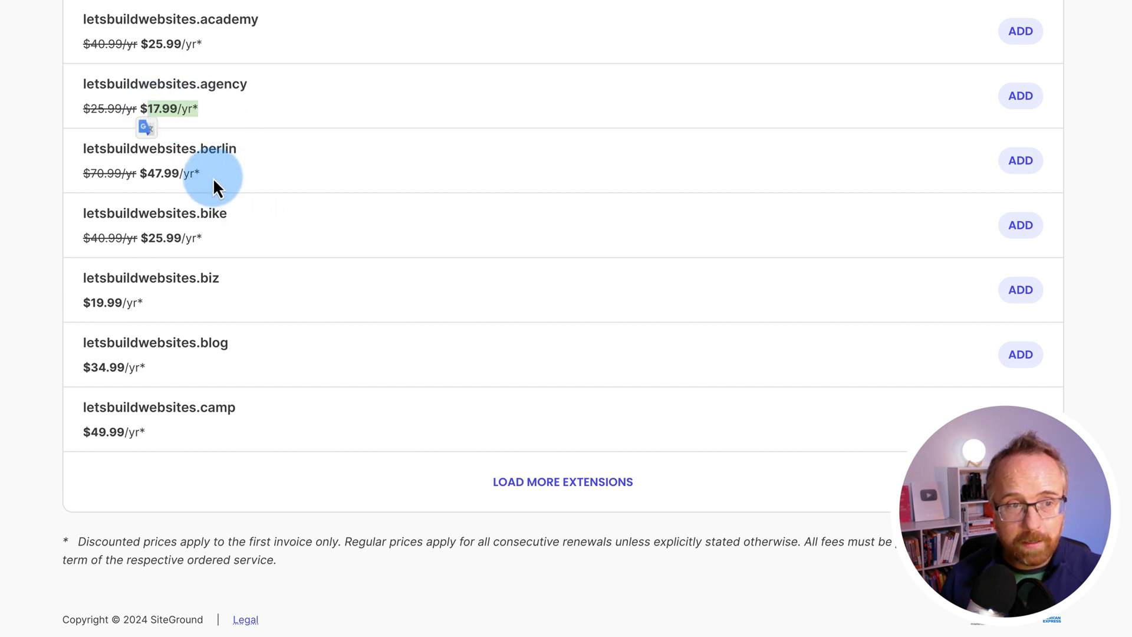
{"action": "left_click_drag", "start_coordinate": [213, 177], "coordinate": [149, 172]}
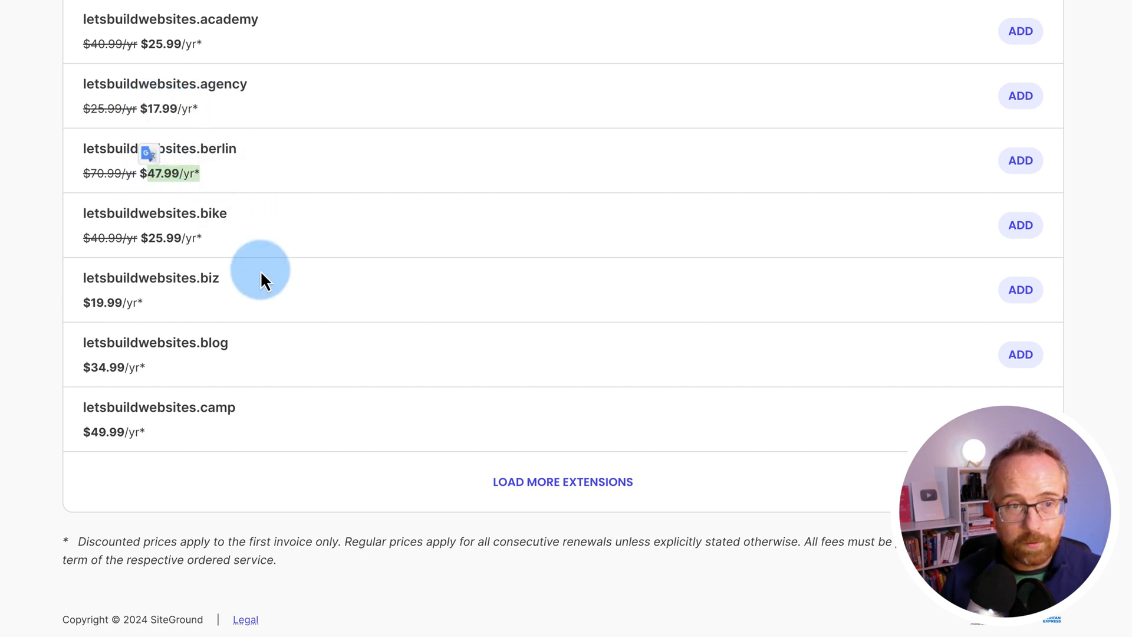
{"action": "left_click_drag", "start_coordinate": [83, 175], "coordinate": [120, 175]}
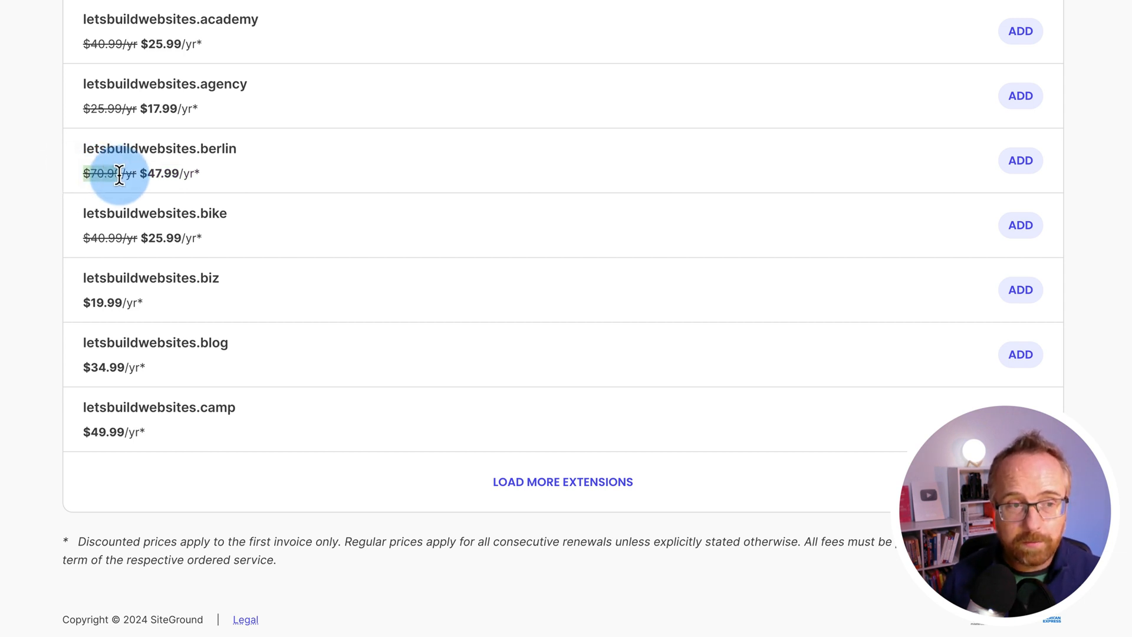
{"action": "left_click_drag", "start_coordinate": [83, 364], "coordinate": [189, 370]}
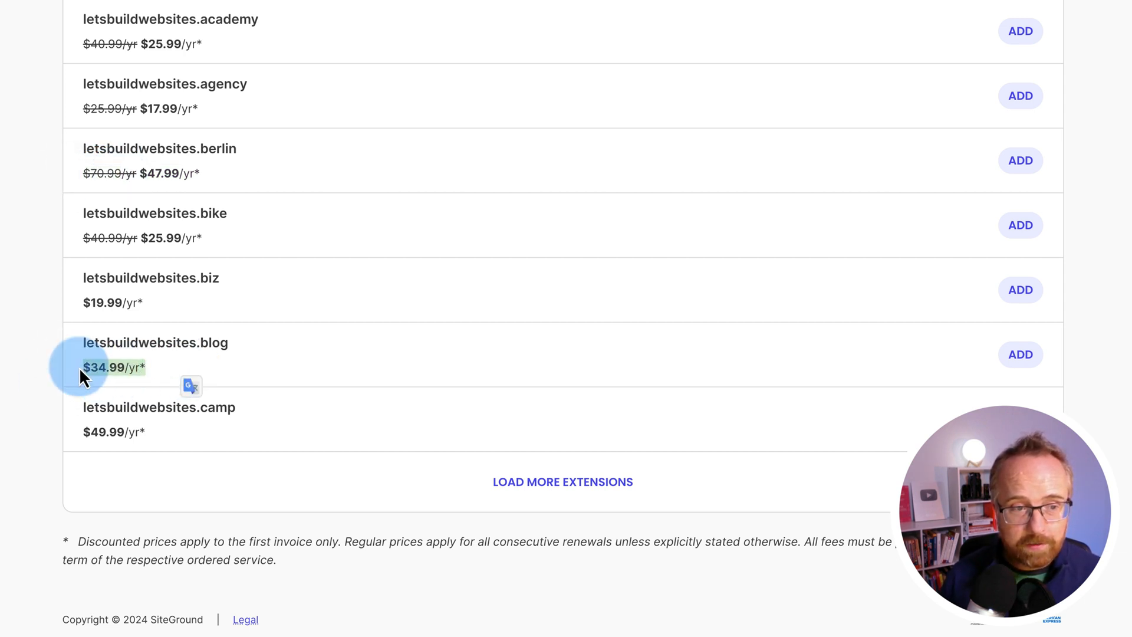
{"action": "left_click_drag", "start_coordinate": [146, 433], "coordinate": [63, 441]}
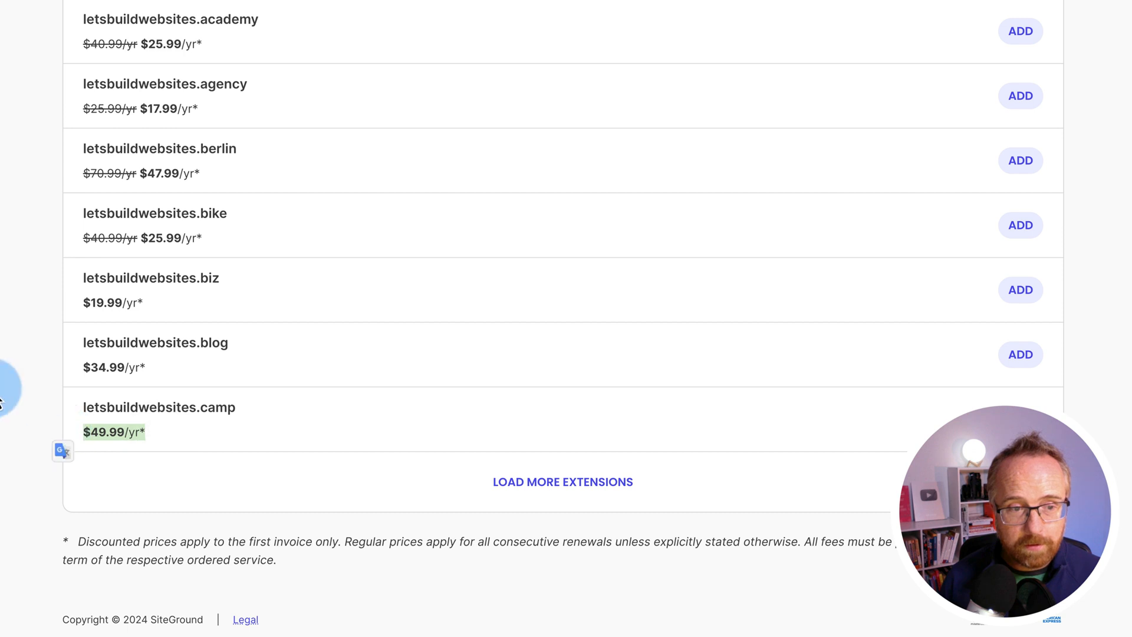
{"action": "scroll", "coordinate": [278, 329], "scroll_direction": "up", "scroll_amount": 8}
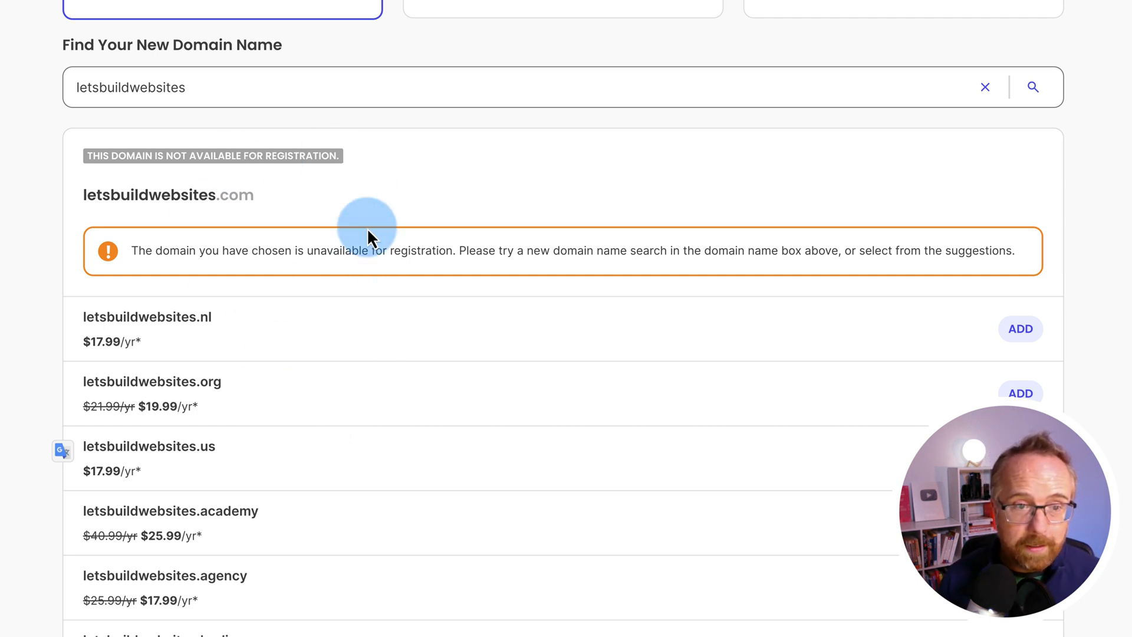
{"action": "scroll", "coordinate": [580, 420], "scroll_direction": "up", "scroll_amount": 1}
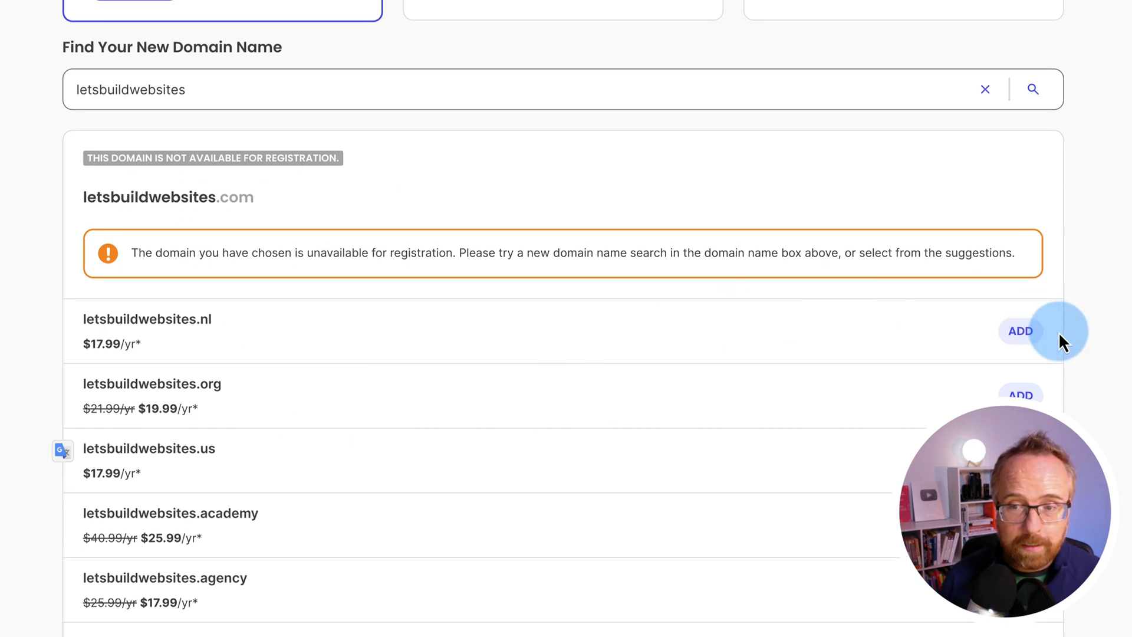
{"action": "scroll", "coordinate": [606, 330], "scroll_direction": "up", "scroll_amount": 4}
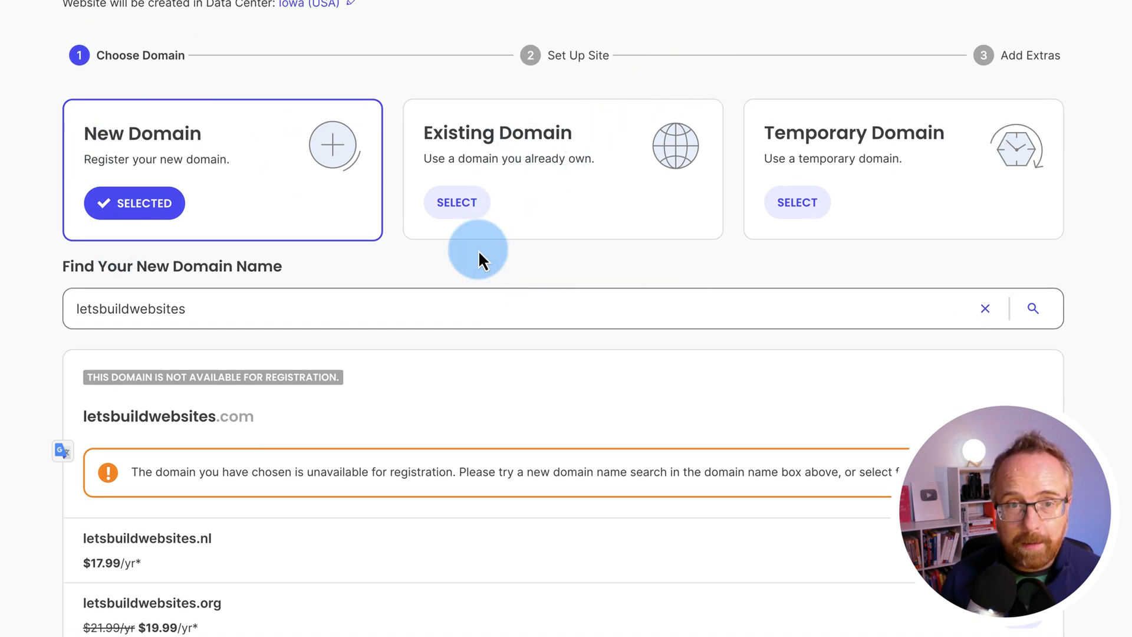
Step: Use the free temporary domain for the new site and continue to setup
{"action": "left_click", "coordinate": [802, 202]}
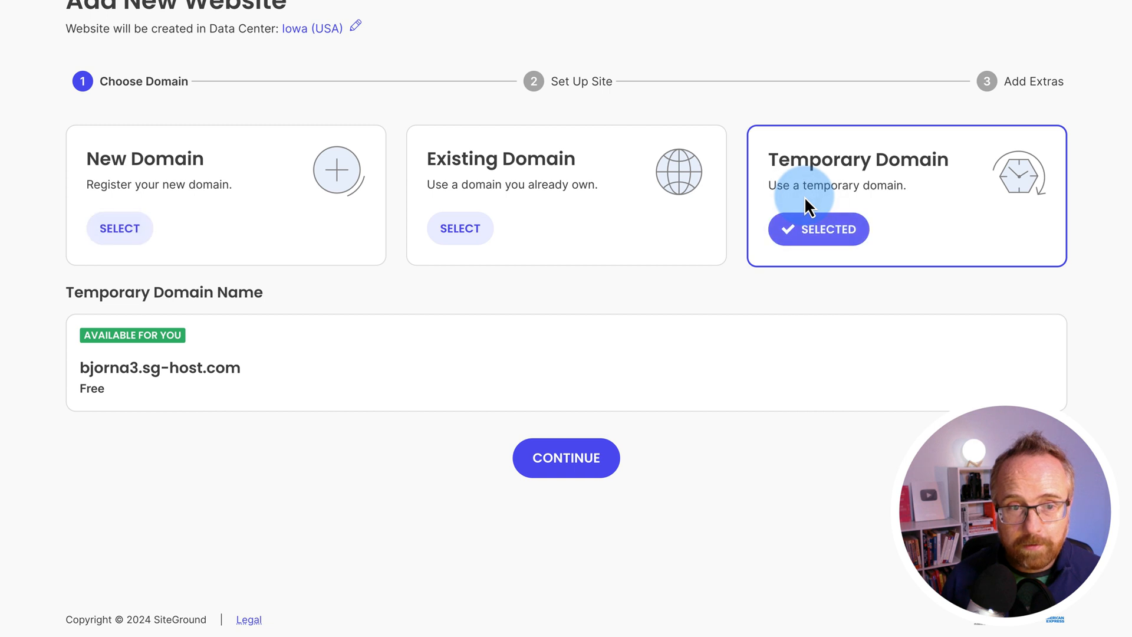
{"action": "left_click_drag", "start_coordinate": [80, 366], "coordinate": [312, 366]}
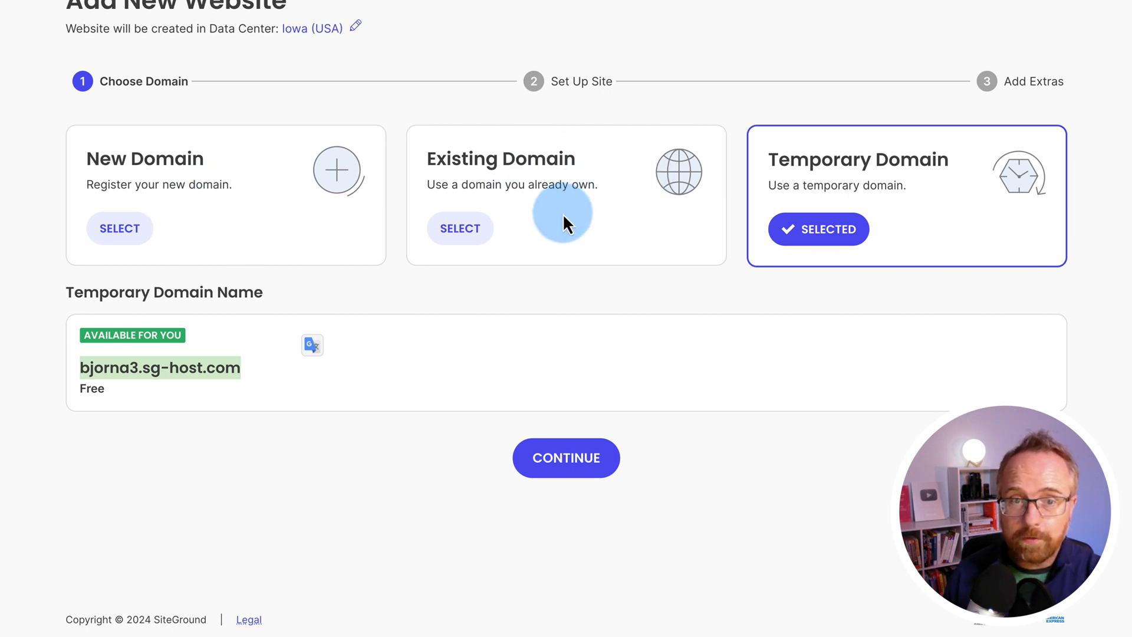
{"action": "left_click", "coordinate": [583, 465]}
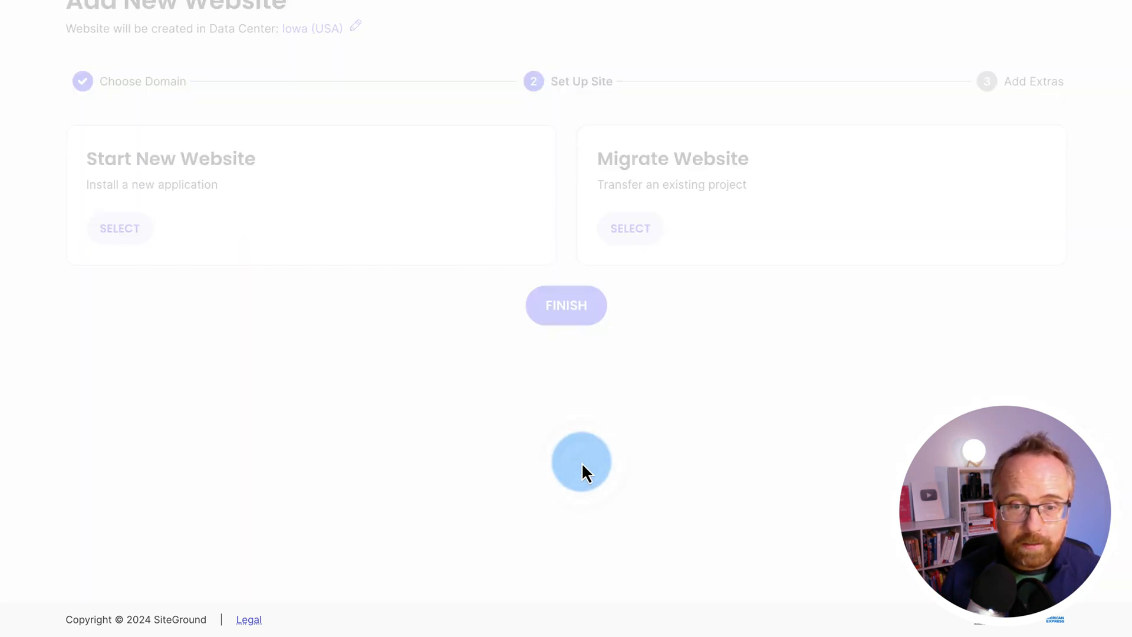
Step: Choose Start New Website with WordPress, enter the login e-mail and password, and create a blank site
{"action": "left_click", "coordinate": [123, 234]}
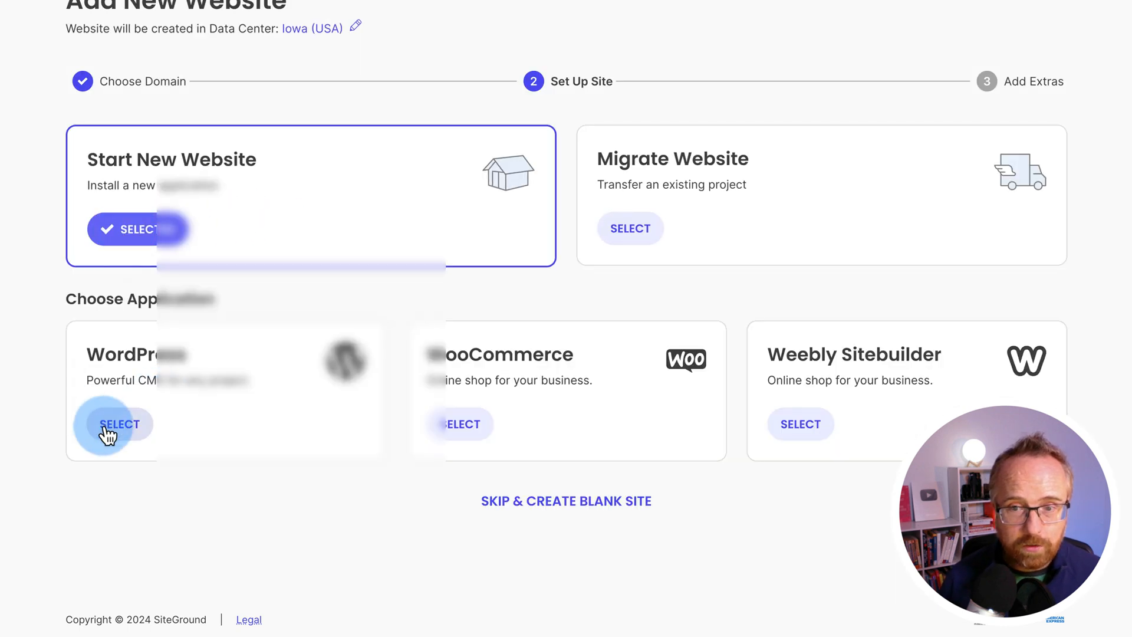
{"action": "left_click", "coordinate": [121, 421]}
{"action": "left_click", "coordinate": [145, 467]}
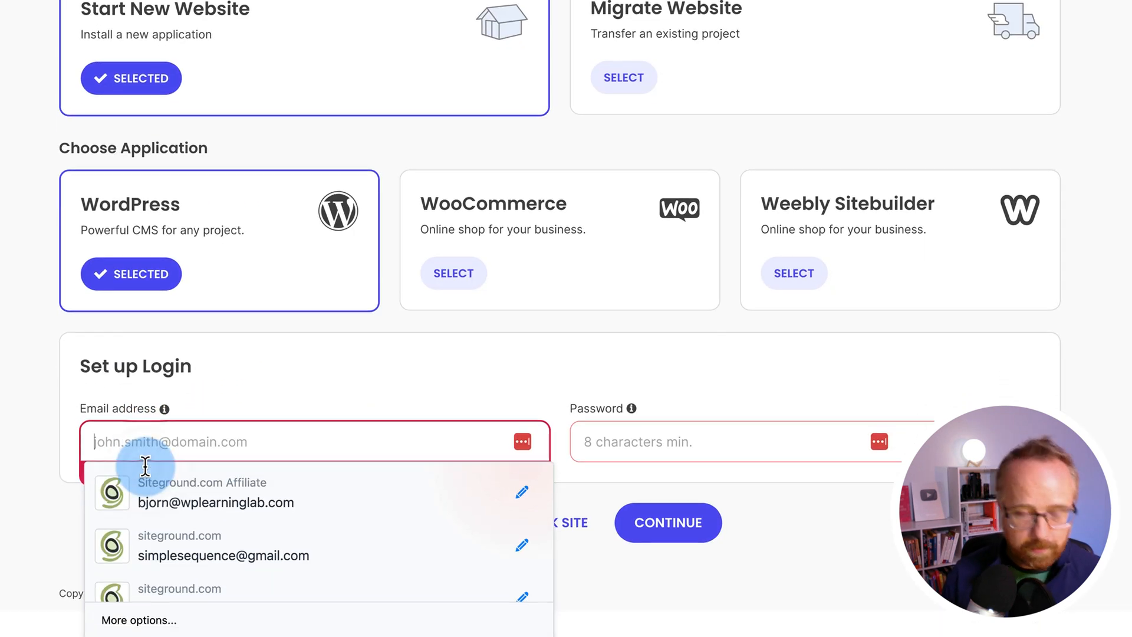
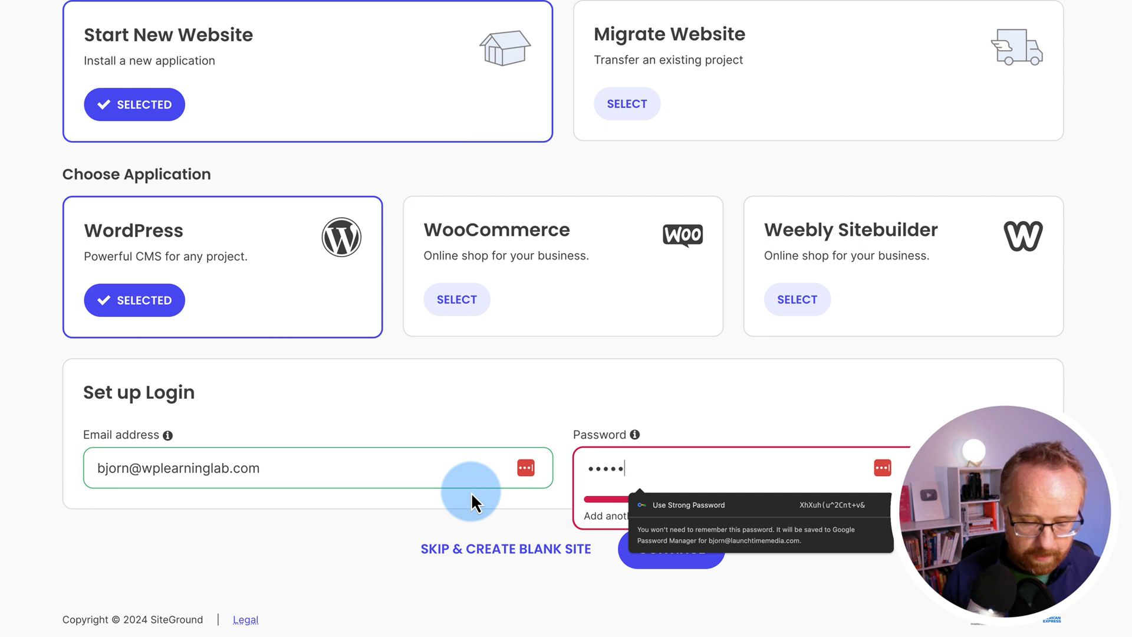
{"action": "left_click", "coordinate": [600, 505]}
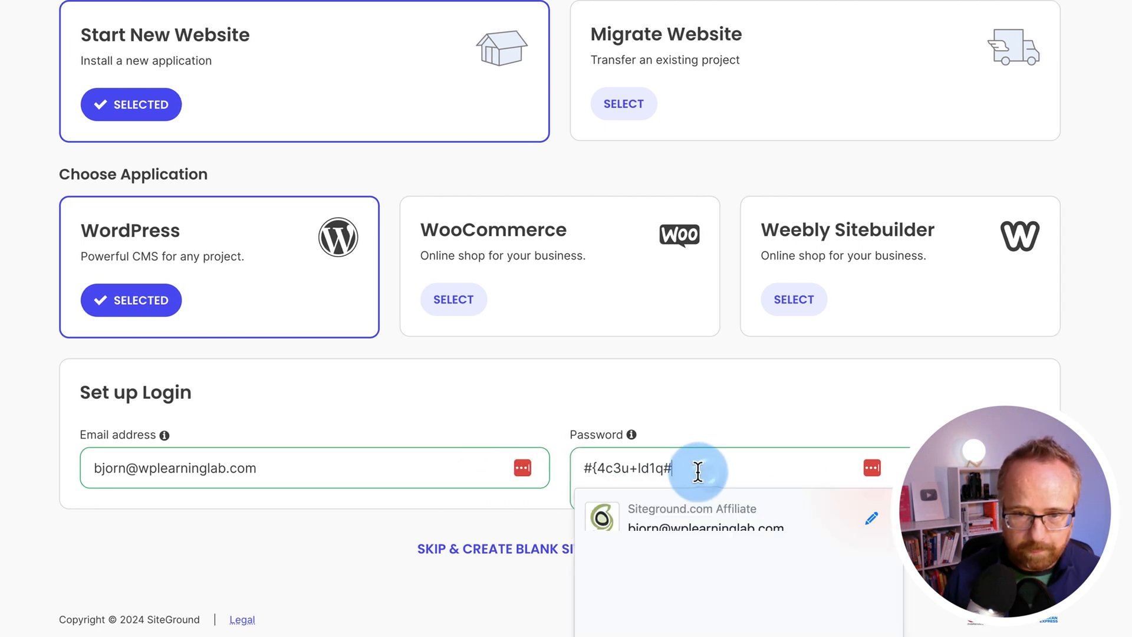
{"action": "left_click_drag", "start_coordinate": [697, 469], "coordinate": [577, 470]}
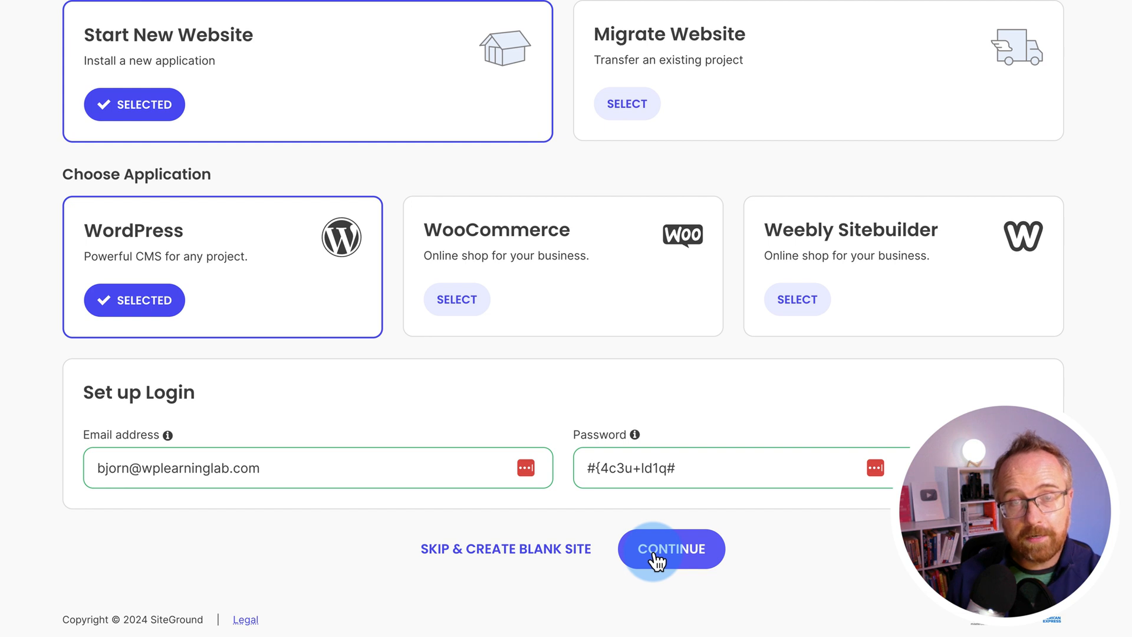
{"action": "left_click", "coordinate": [495, 557]}
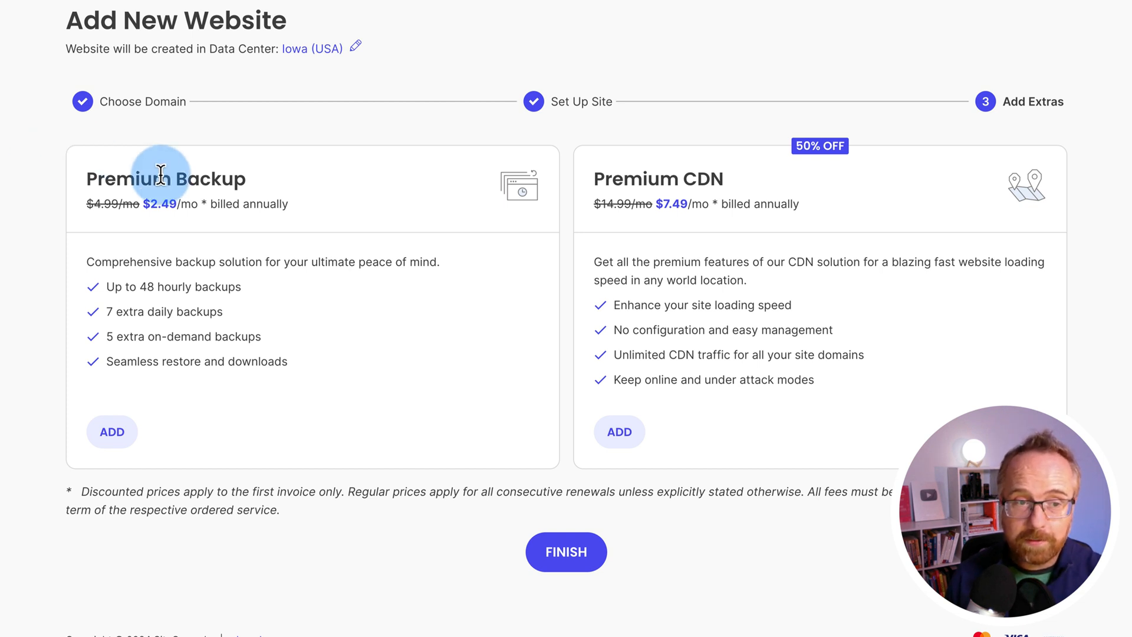
Step: Finish without adding Premium Backup or Premium CDN, then go to the new site
{"action": "left_click_drag", "start_coordinate": [89, 178], "coordinate": [328, 282]}
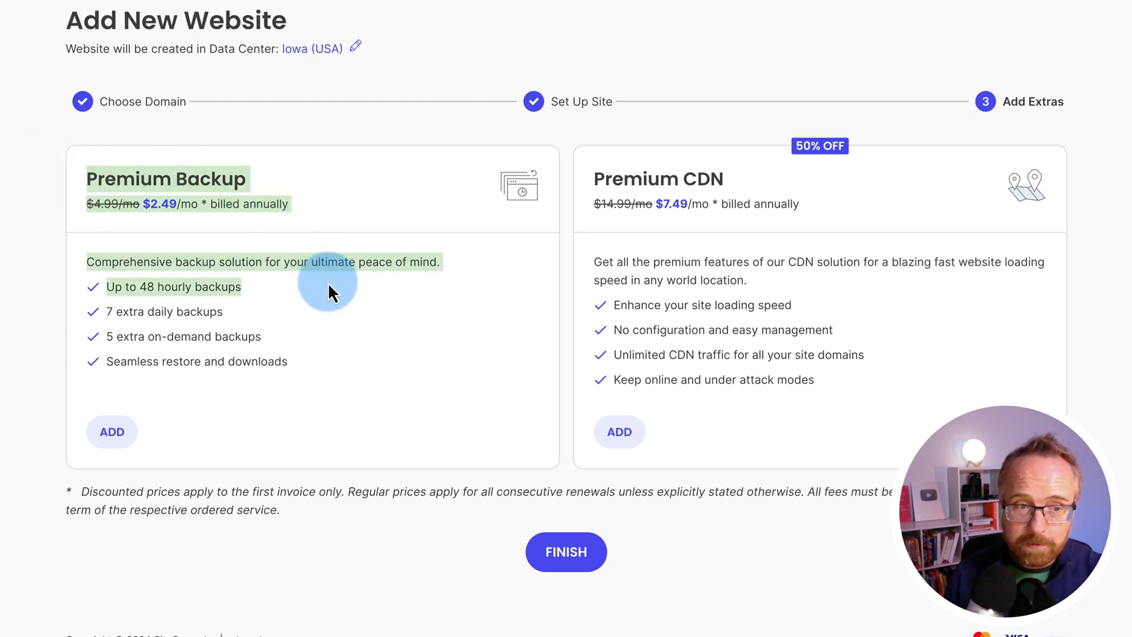
{"action": "left_click_drag", "start_coordinate": [576, 187], "coordinate": [817, 347]}
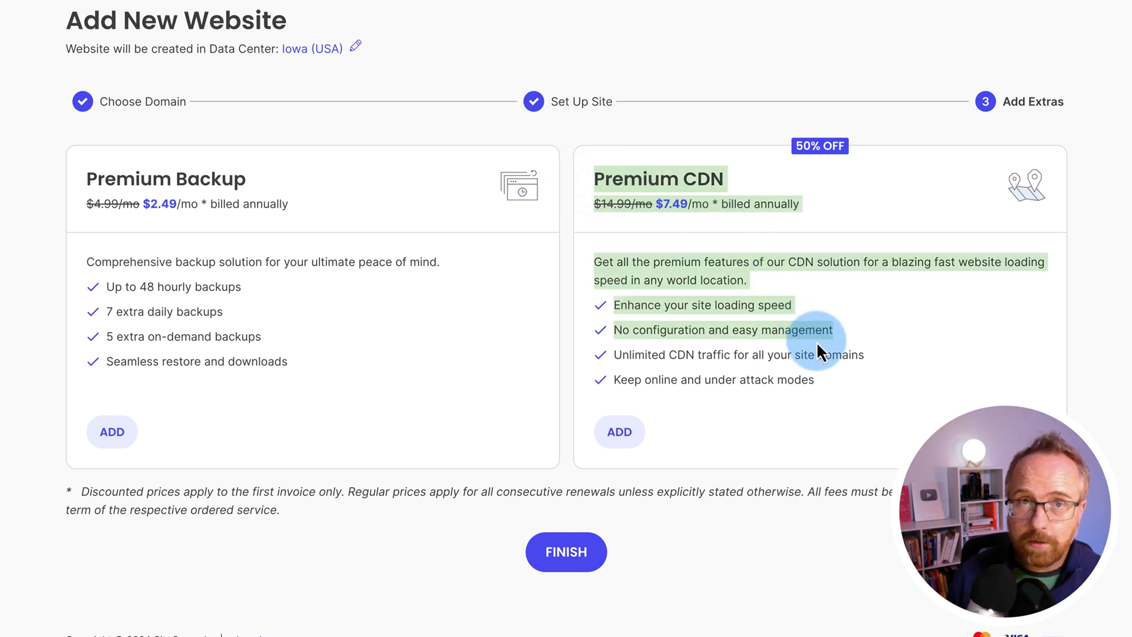
{"action": "left_click", "coordinate": [682, 322]}
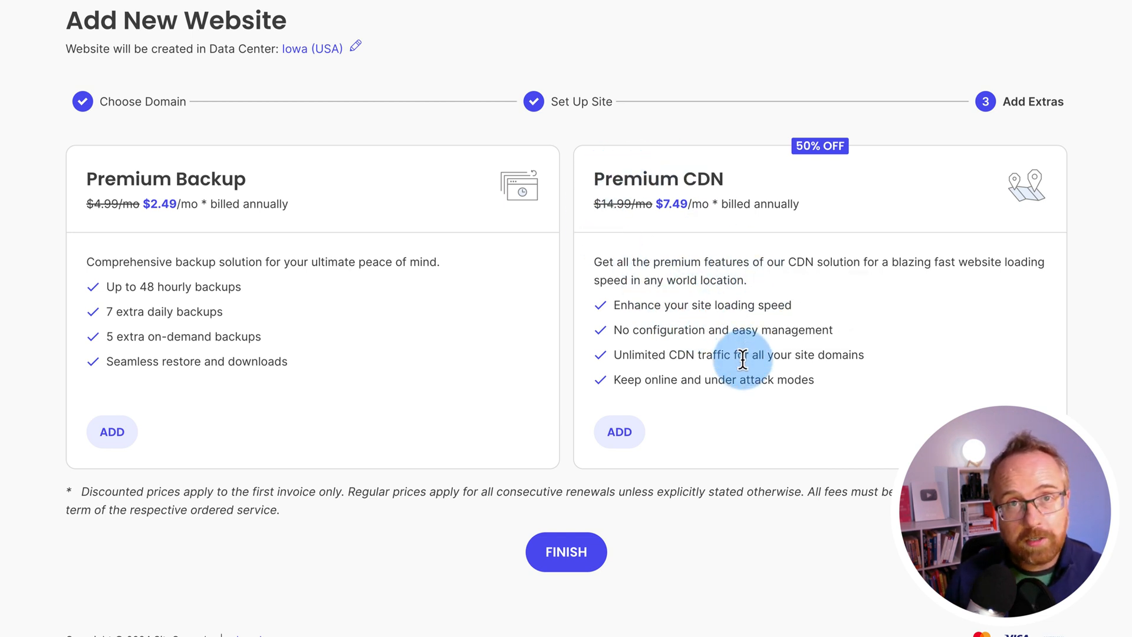
{"action": "left_click", "coordinate": [543, 553]}
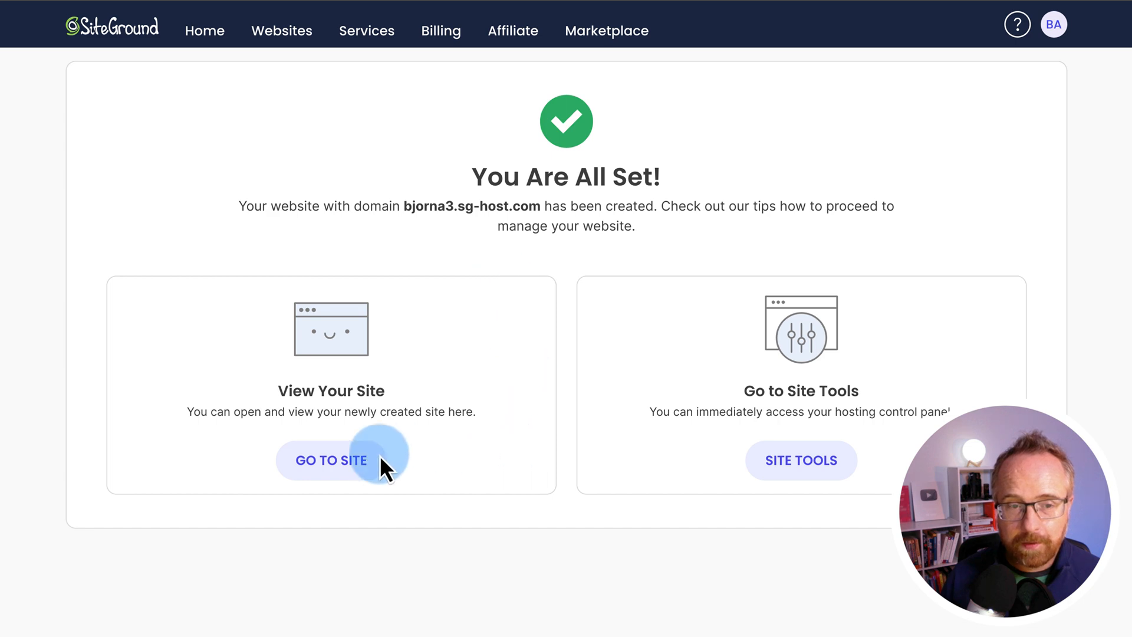
{"action": "left_click", "coordinate": [341, 463]}
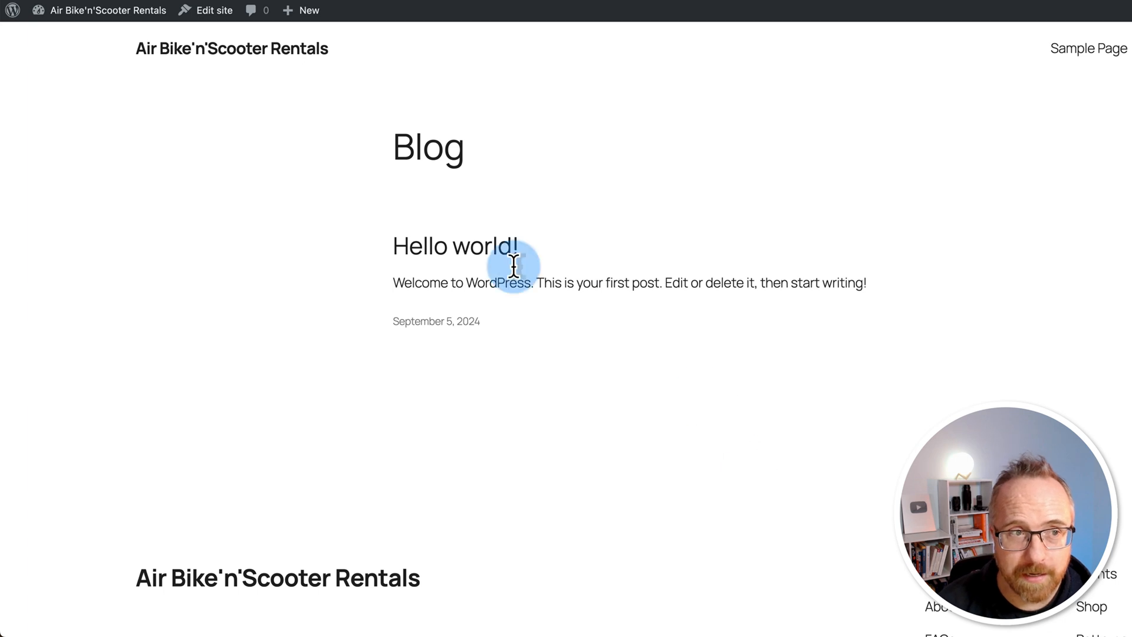
Step: Open the WordPress admin and move the Hello world! post to the trash
{"action": "mouse_move", "coordinate": [97, 15]}
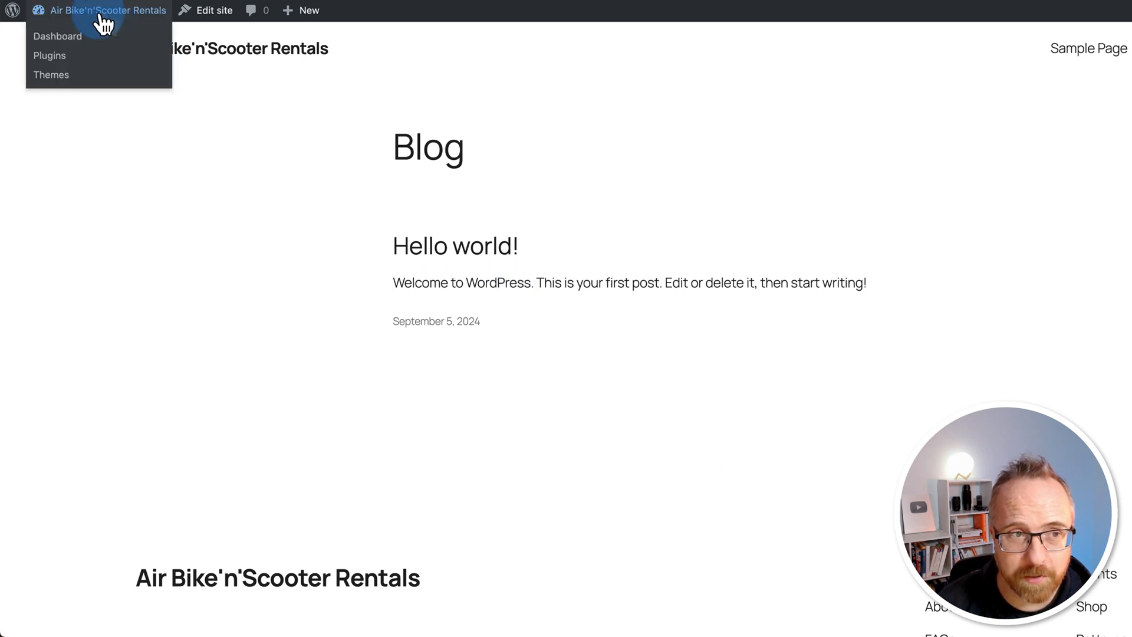
{"action": "left_click", "coordinate": [73, 39]}
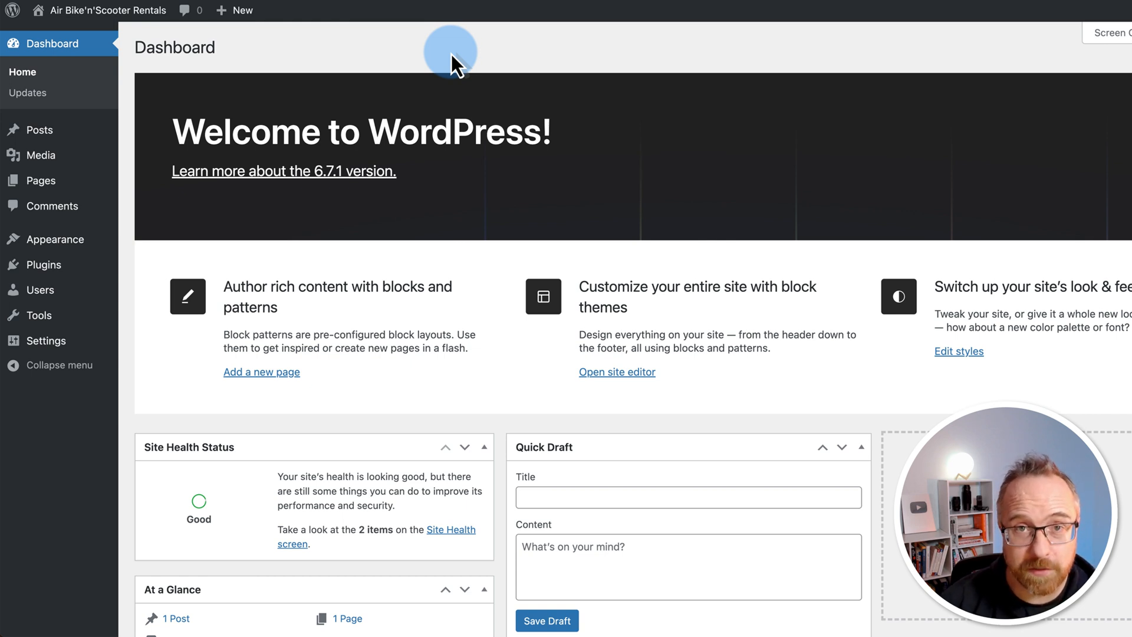
{"action": "left_click", "coordinate": [31, 132]}
{"action": "mouse_move", "coordinate": [220, 173]}
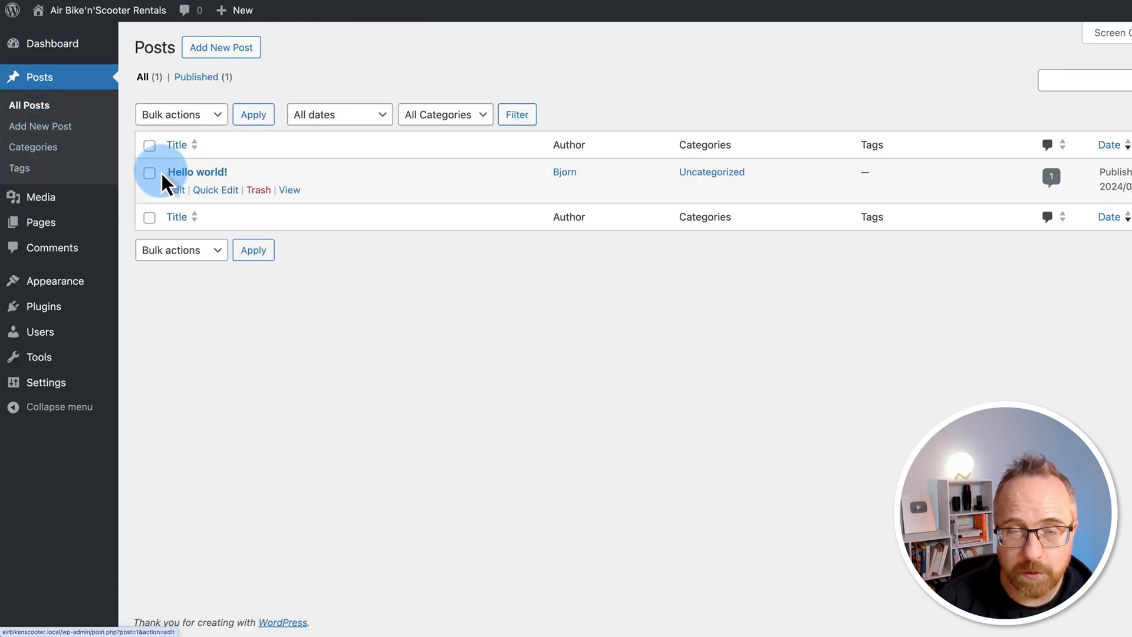
{"action": "left_click", "coordinate": [260, 190]}
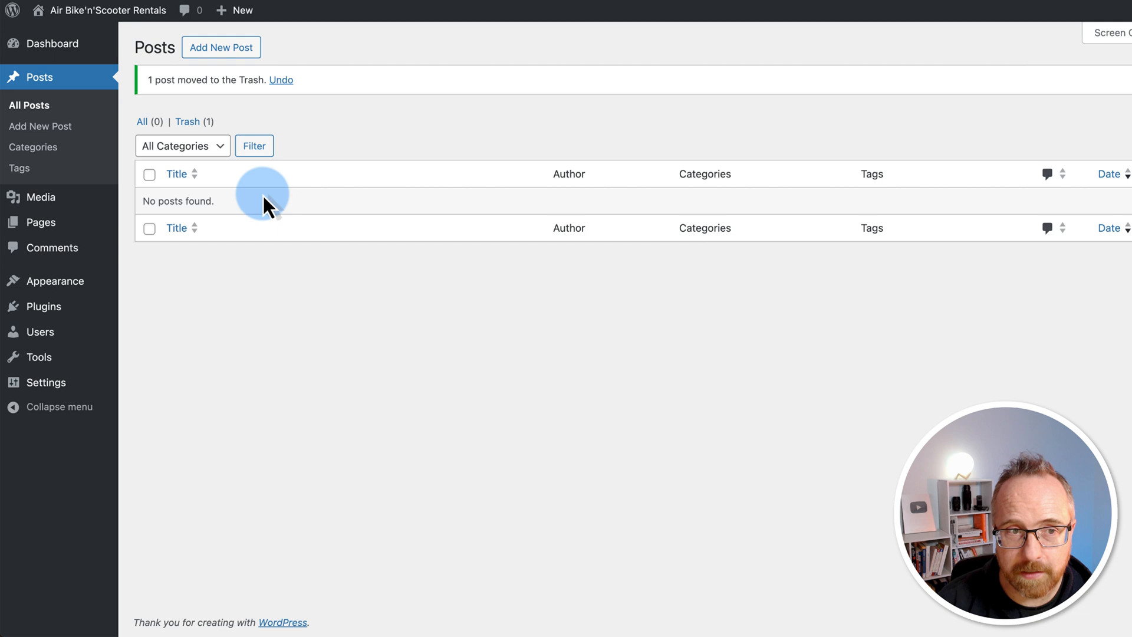
Step: Permanently delete Hello world! from the posts trash and view the Media Library
{"action": "left_click", "coordinate": [188, 123]}
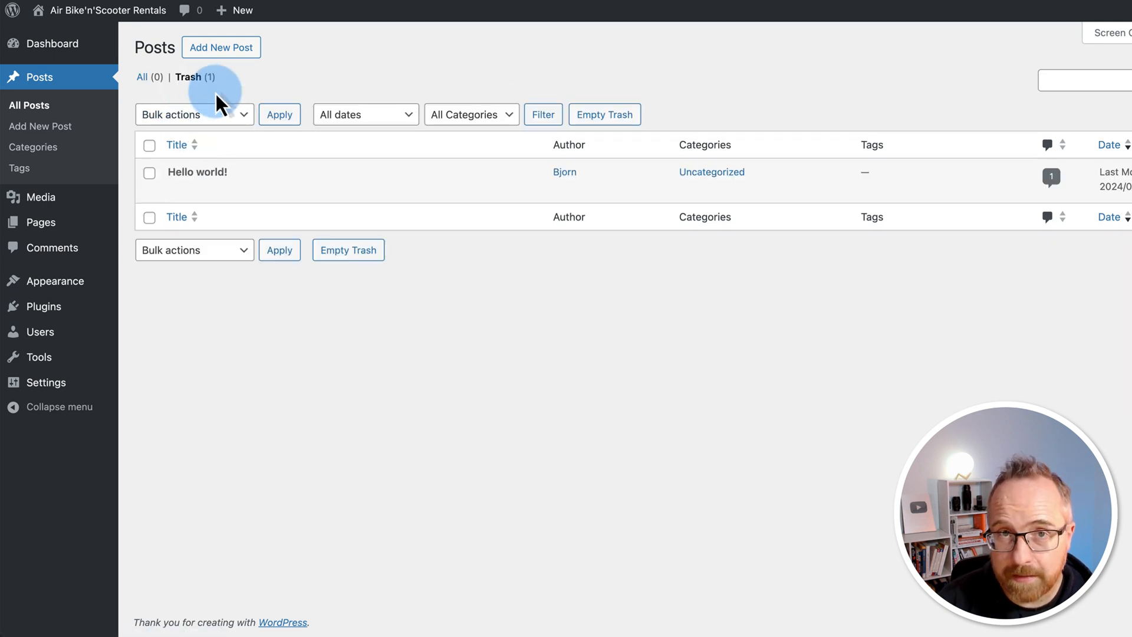
{"action": "mouse_move", "coordinate": [191, 180]}
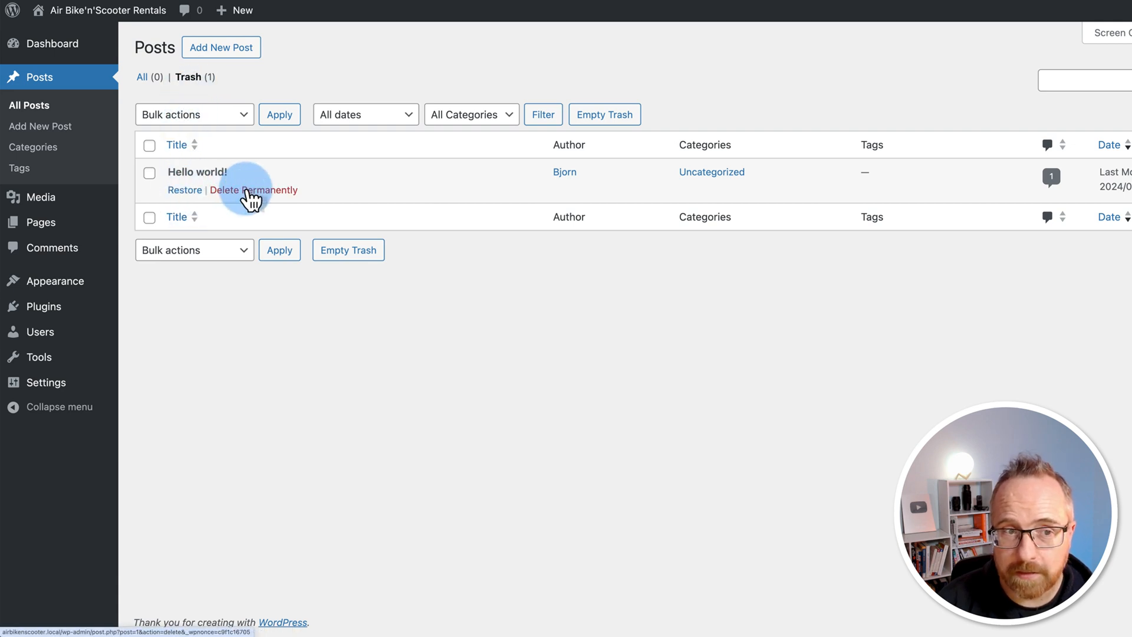
{"action": "left_click", "coordinate": [247, 192]}
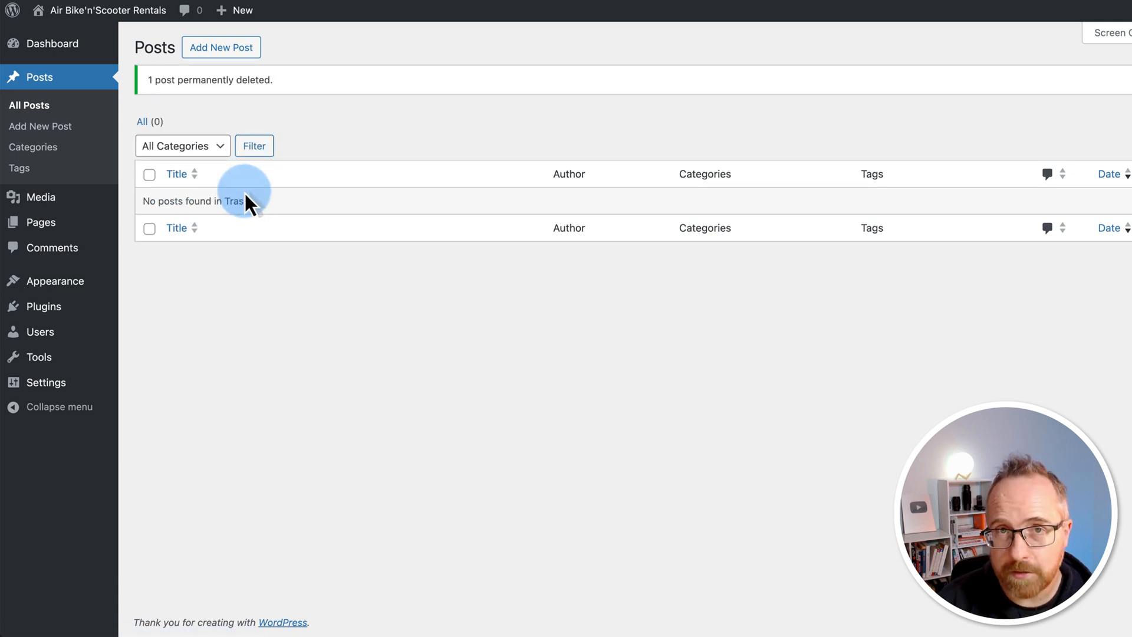
{"action": "left_click", "coordinate": [46, 200]}
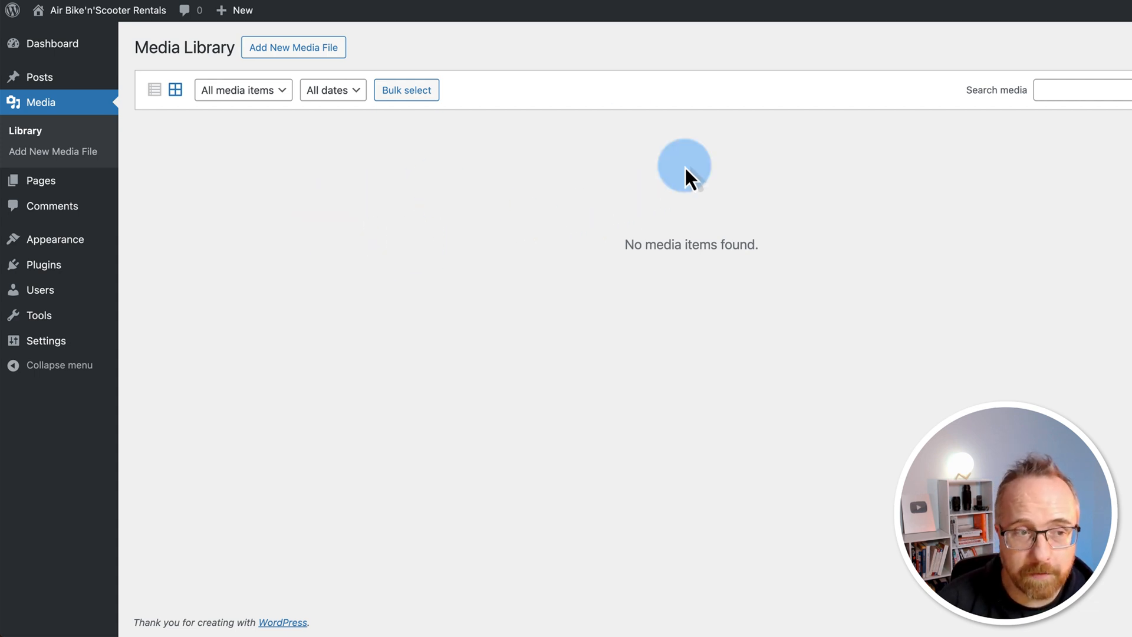
Step: Trash the Sample Page, check the empty Comments screen, and go to Settings > Permalinks
{"action": "left_click", "coordinate": [47, 184]}
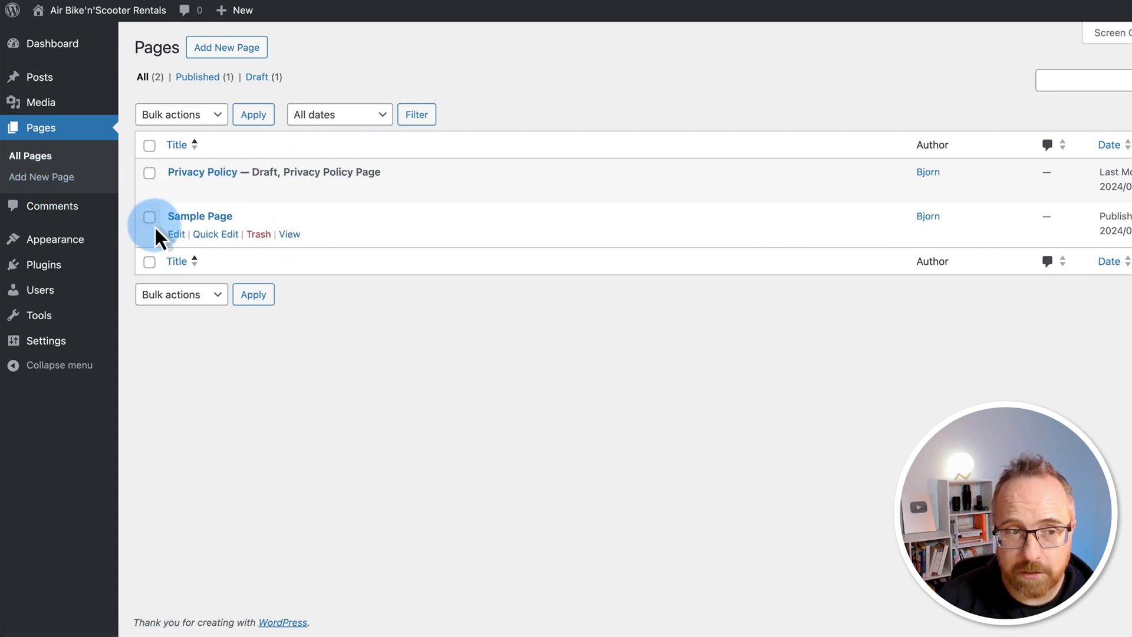
{"action": "left_click", "coordinate": [258, 234]}
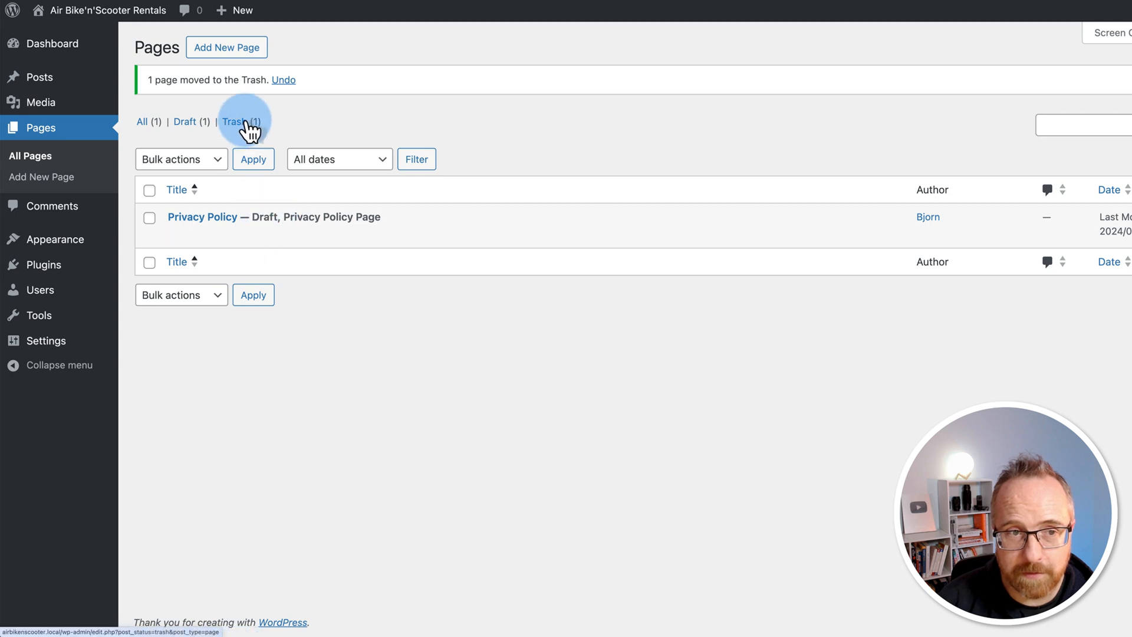
{"action": "left_click", "coordinate": [59, 210]}
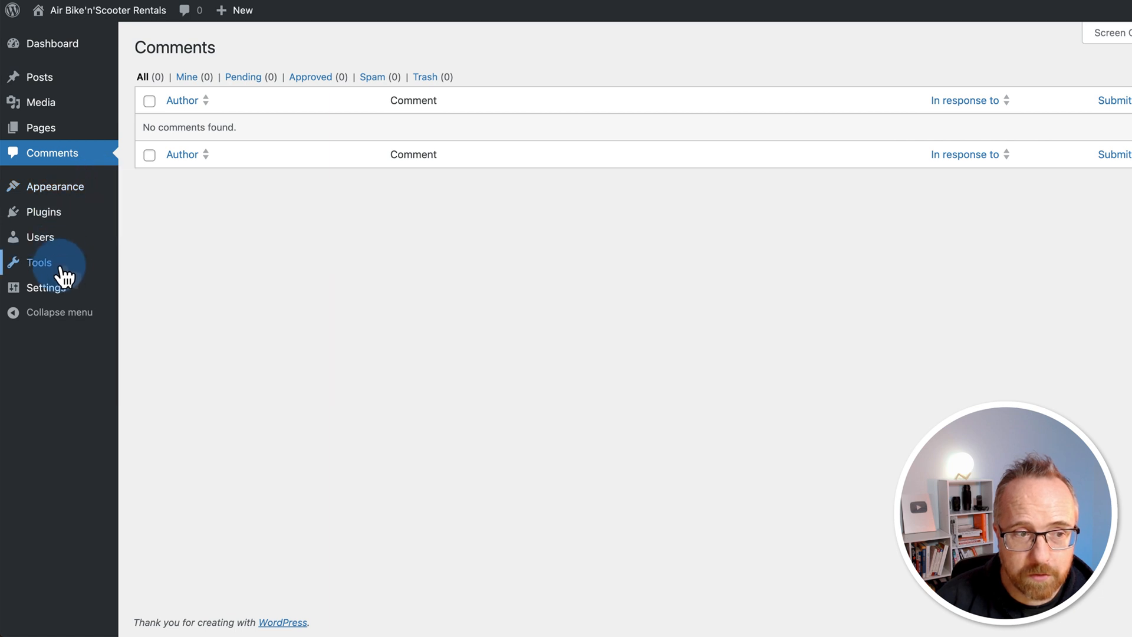
{"action": "mouse_move", "coordinate": [56, 294]}
{"action": "left_click", "coordinate": [157, 396]}
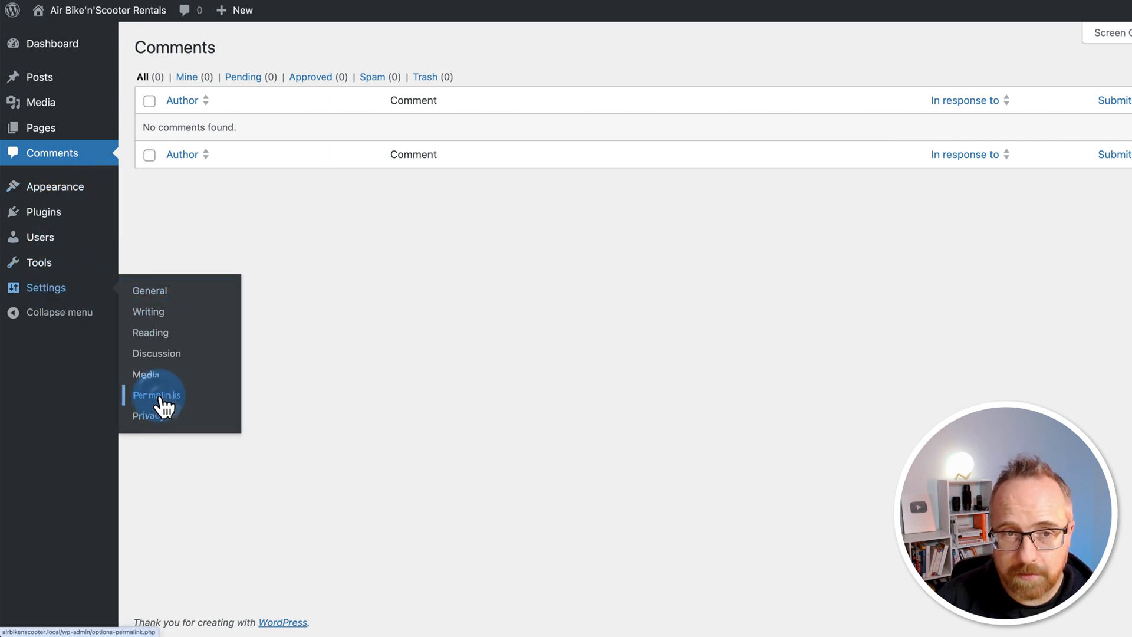
Step: Keep the Post name permalink structure selected and save the changes
{"action": "scroll", "coordinate": [253, 301], "scroll_direction": "down", "scroll_amount": 3}
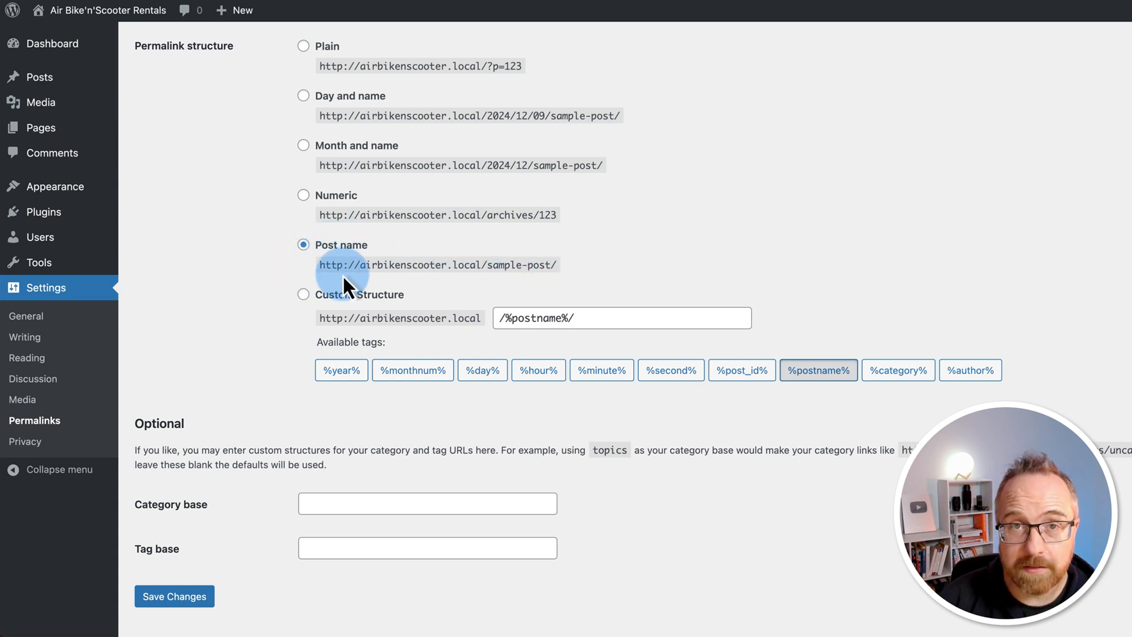
{"action": "left_click_drag", "start_coordinate": [557, 265], "coordinate": [320, 265]}
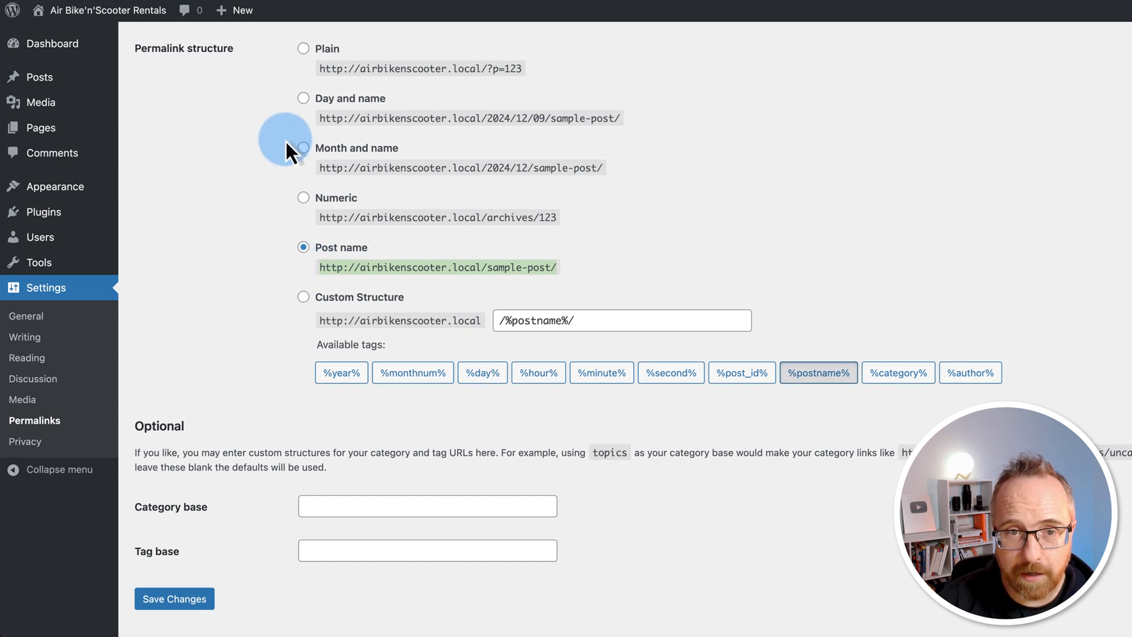
{"action": "scroll", "coordinate": [286, 147], "scroll_direction": "up", "scroll_amount": 3}
{"action": "left_click_drag", "start_coordinate": [487, 187], "coordinate": [544, 188]}
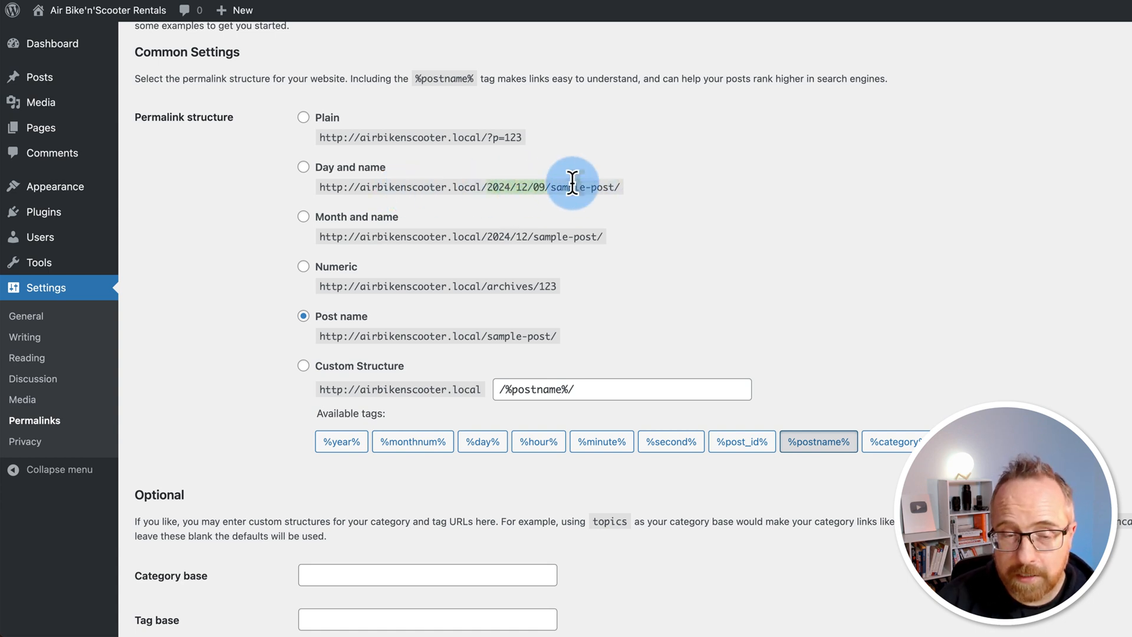
{"action": "left_click_drag", "start_coordinate": [563, 335], "coordinate": [316, 341]}
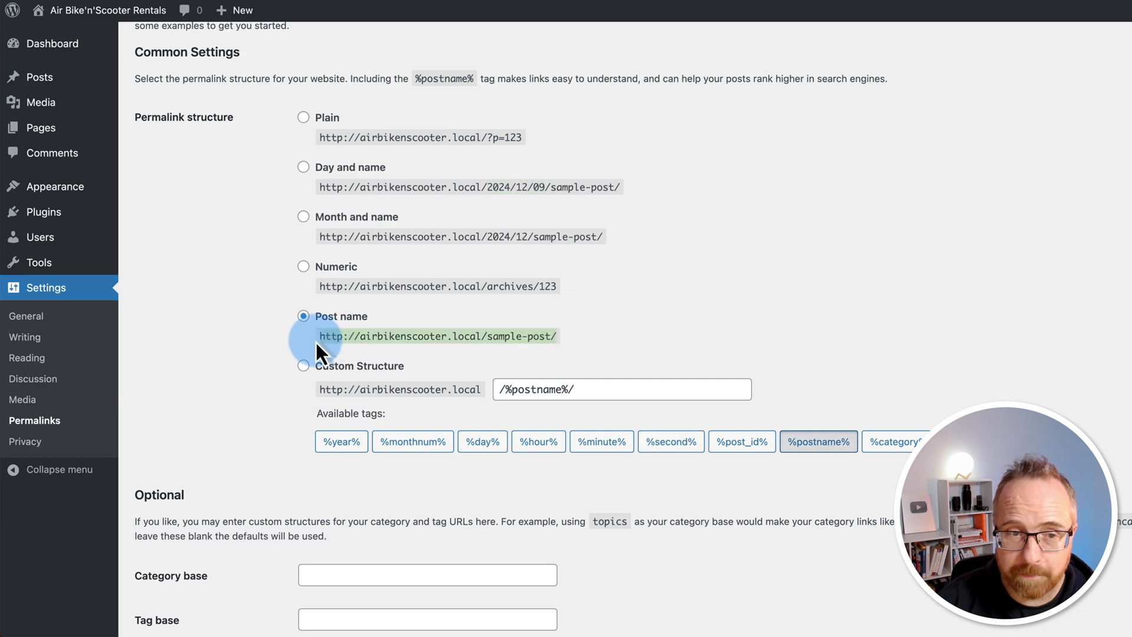
{"action": "scroll", "coordinate": [295, 348], "scroll_direction": "down", "scroll_amount": 3}
{"action": "left_click", "coordinate": [203, 567]}
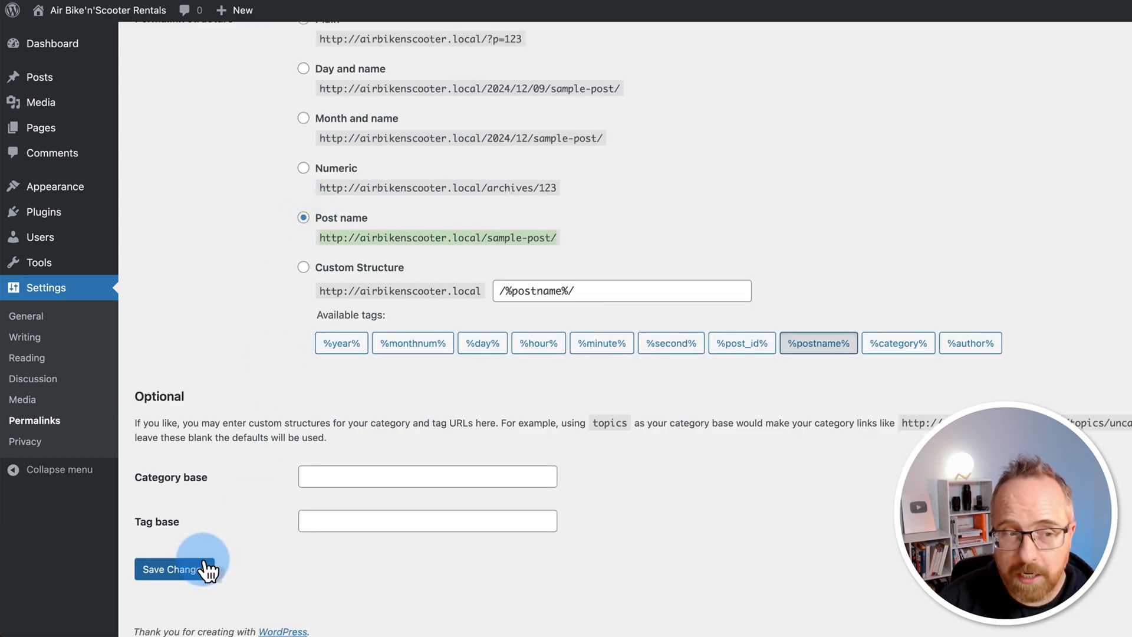
{"action": "scroll", "coordinate": [203, 563], "scroll_direction": "down", "scroll_amount": 3}
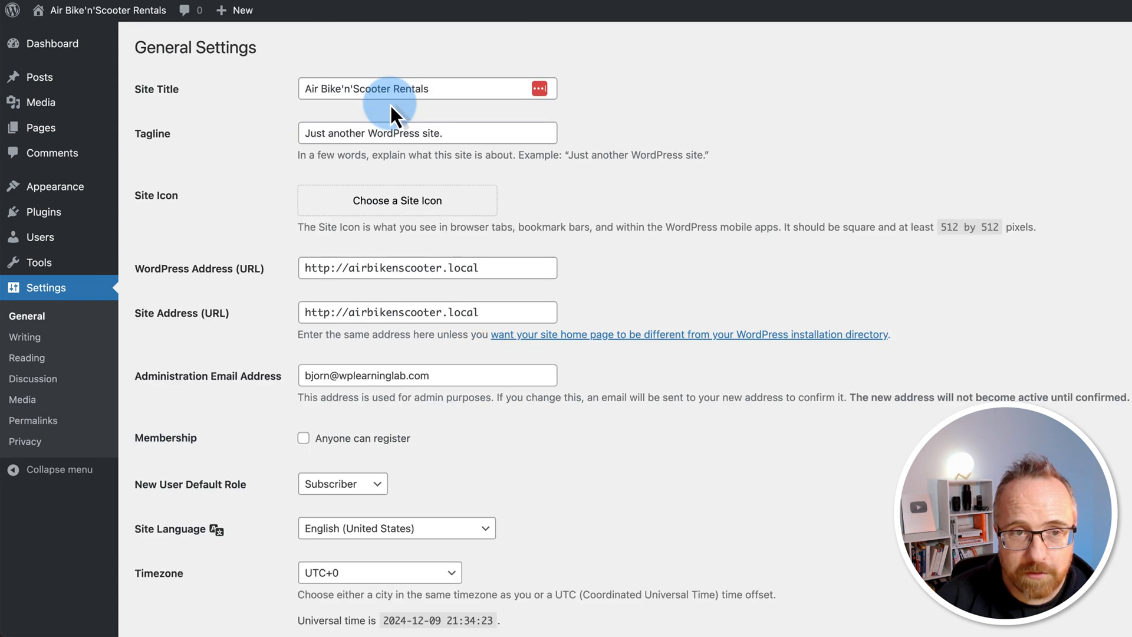
Step: Delete the 'Just another WordPress site.' tagline, leaving the Tagline field empty
{"action": "left_click_drag", "start_coordinate": [306, 88], "coordinate": [430, 91]}
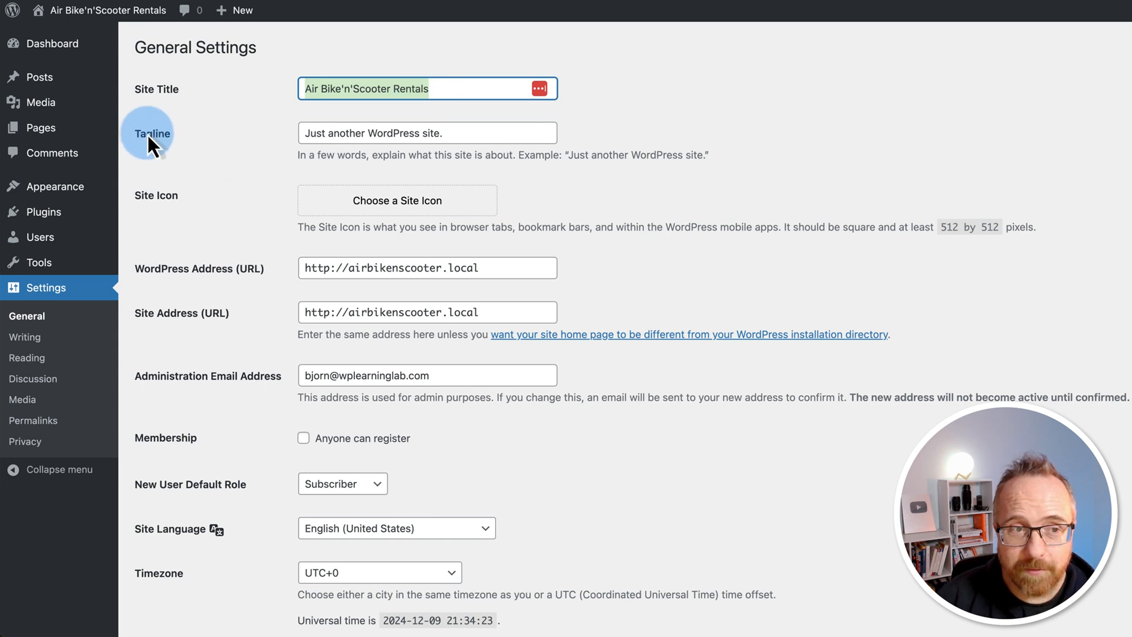
{"action": "left_click_drag", "start_coordinate": [305, 132], "coordinate": [473, 128]}
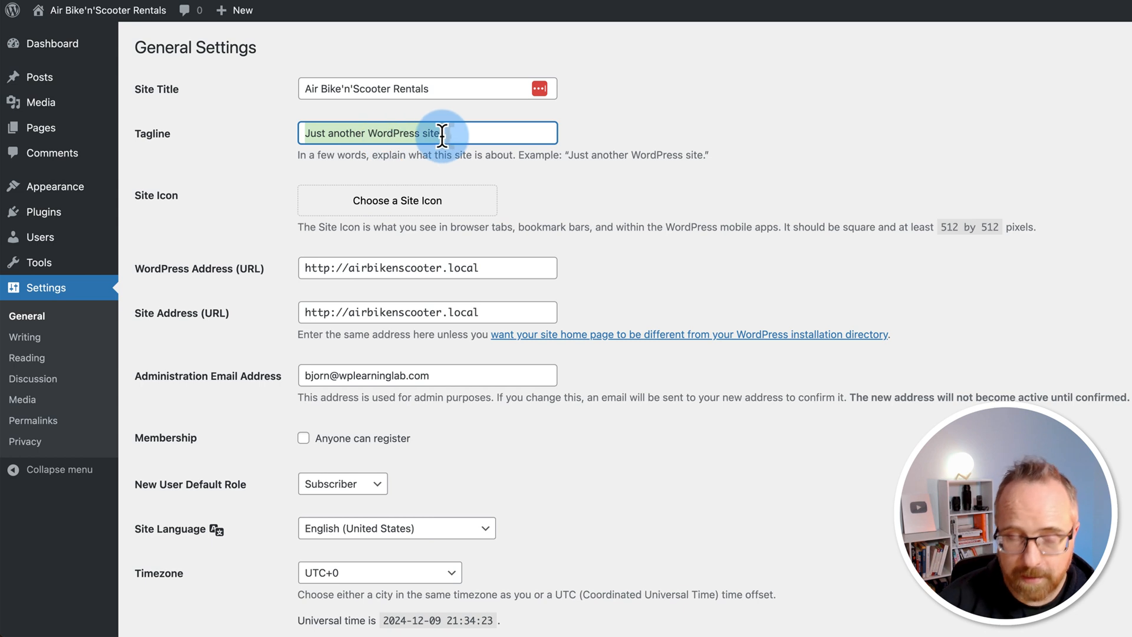
{"action": "key", "text": "BackSpace"}
{"action": "scroll", "coordinate": [246, 212], "scroll_direction": "down", "scroll_amount": 3}
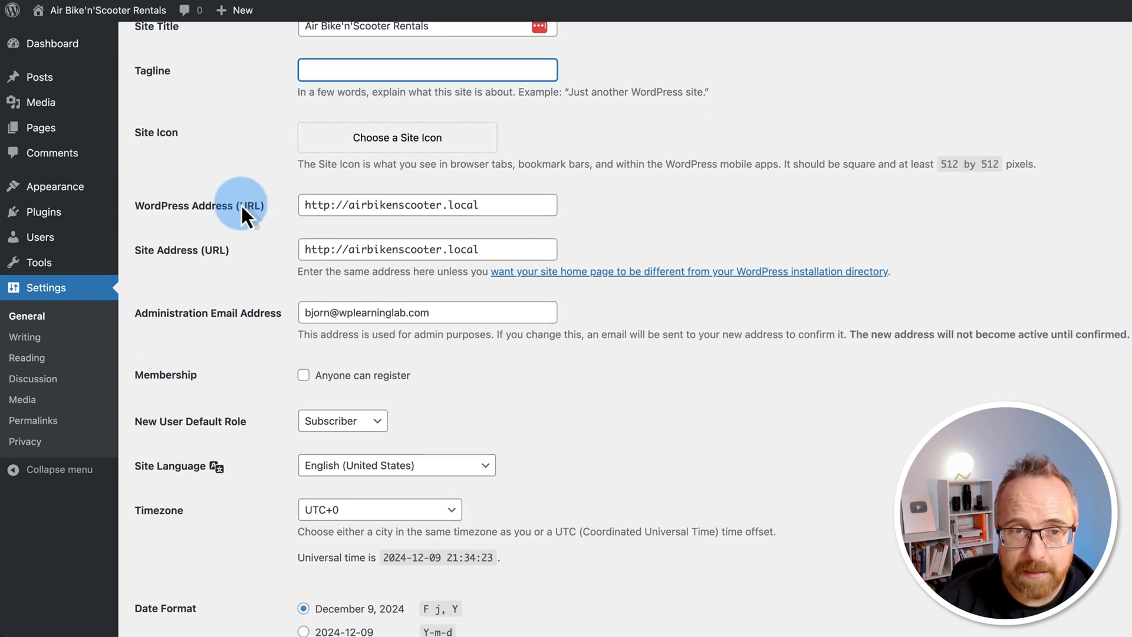
{"action": "scroll", "coordinate": [913, 150], "scroll_direction": "up", "scroll_amount": 1}
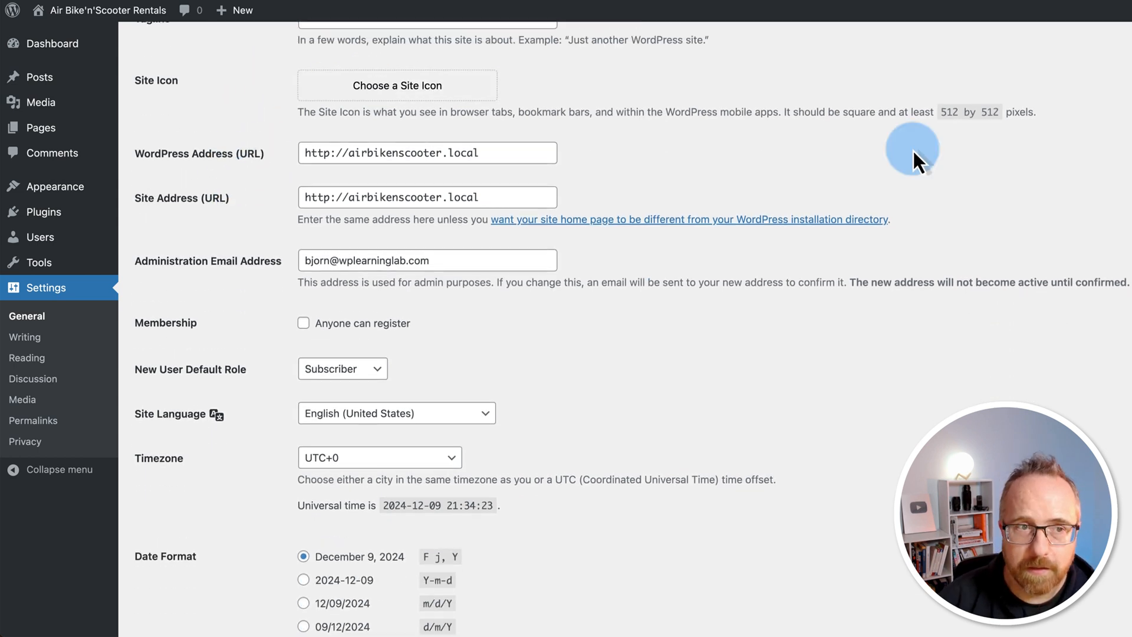
Step: Upload apple-touch-icon.png from the computer as the site icon
{"action": "left_click", "coordinate": [379, 87]}
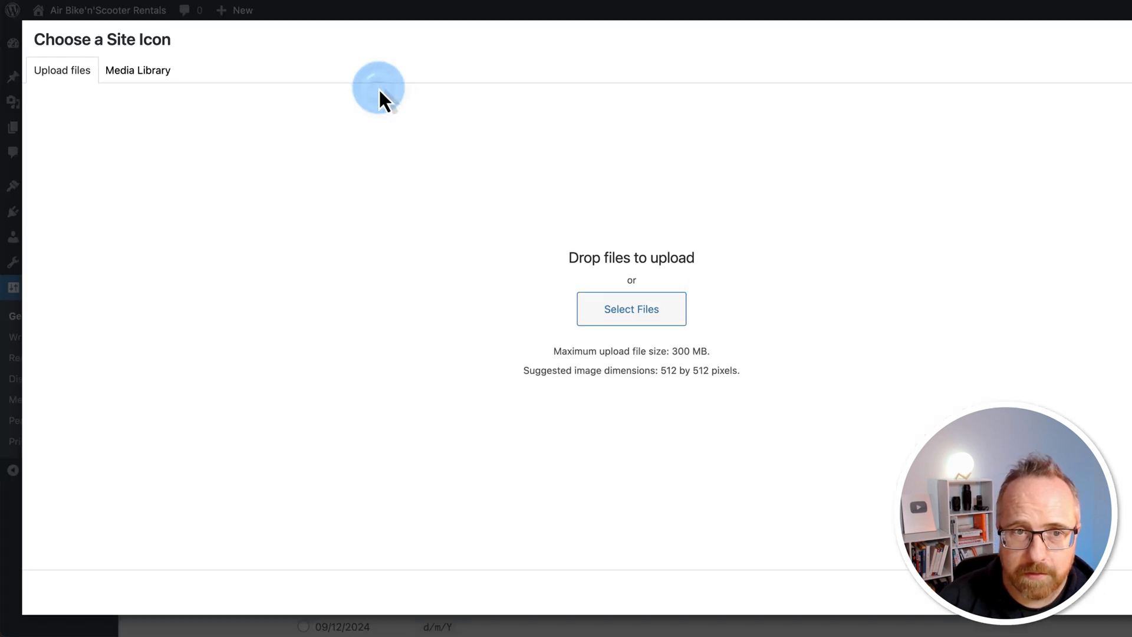
{"action": "left_click", "coordinate": [664, 316]}
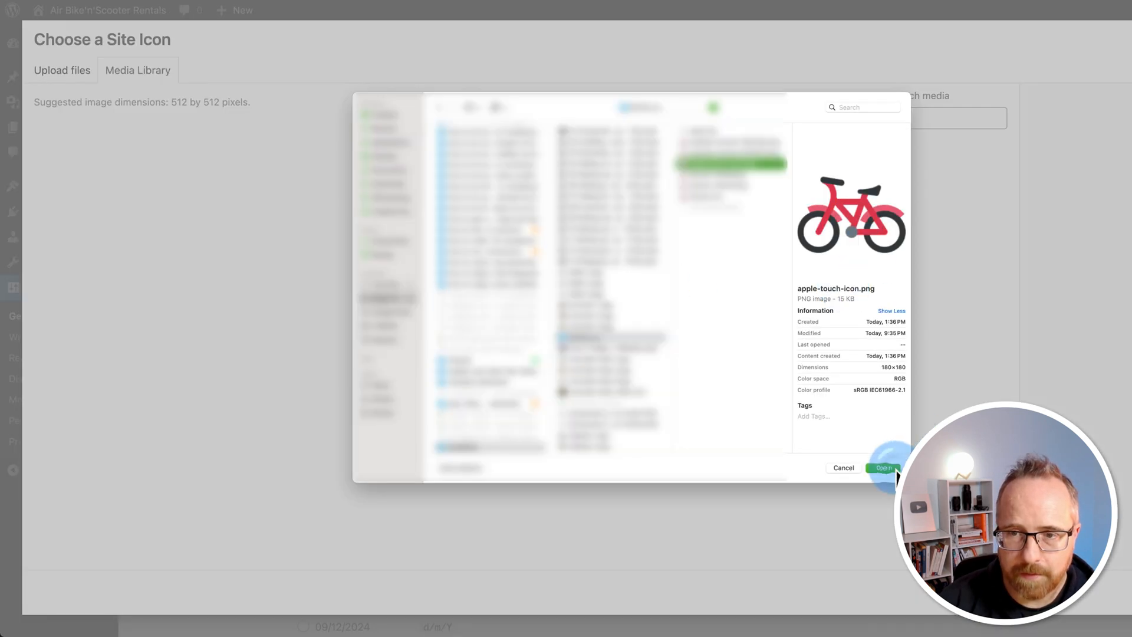
{"action": "left_click", "coordinate": [884, 467]}
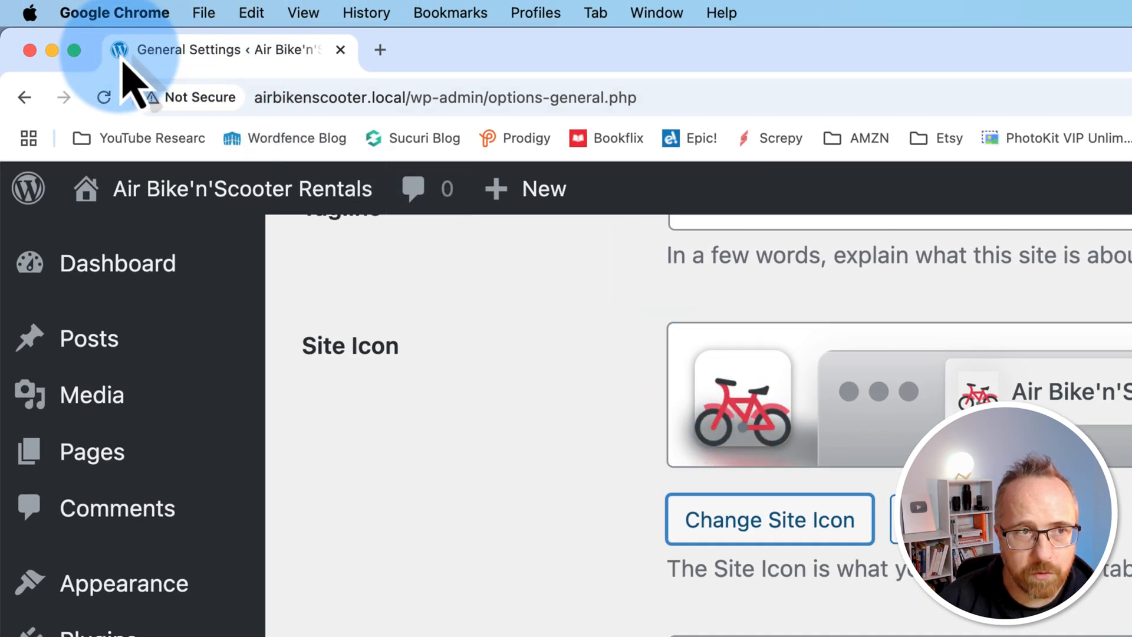
{"action": "scroll", "coordinate": [698, 425], "scroll_direction": "down", "scroll_amount": 8}
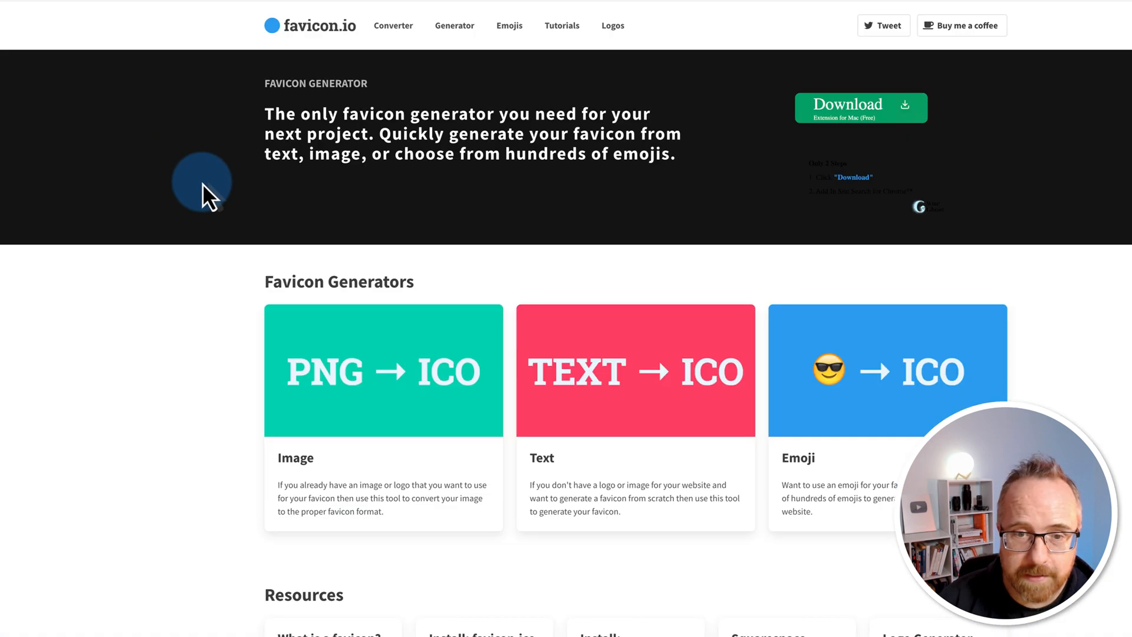
Step: Browse favicon.io's emoji favicons, looking through the Flags and Animals & Nature categories
{"action": "left_click", "coordinate": [324, 30]}
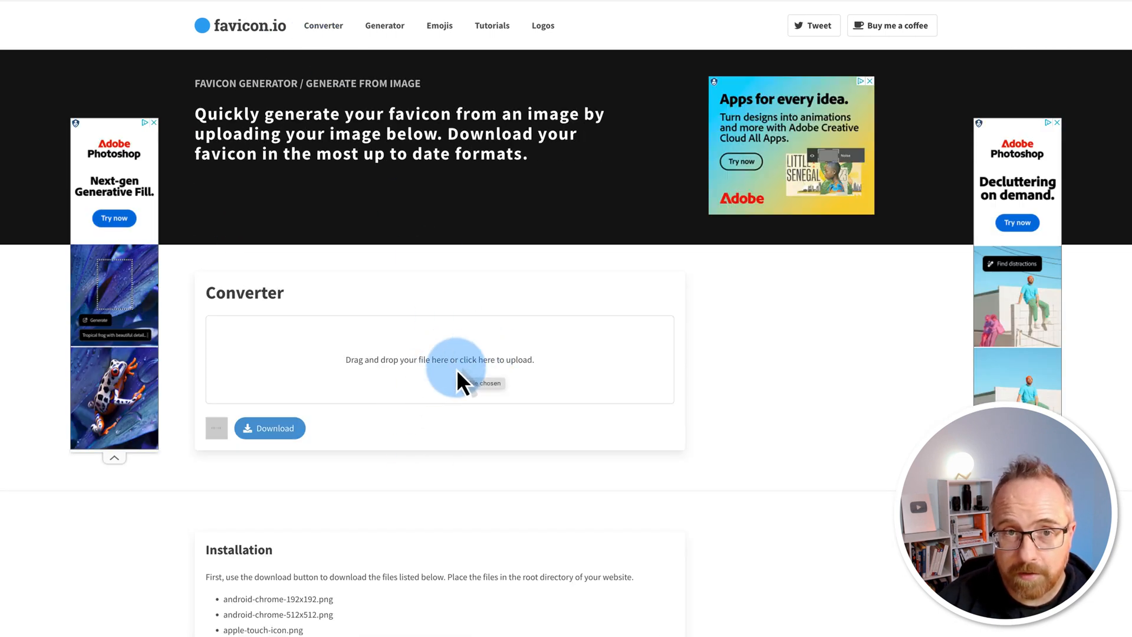
{"action": "left_click", "coordinate": [440, 29]}
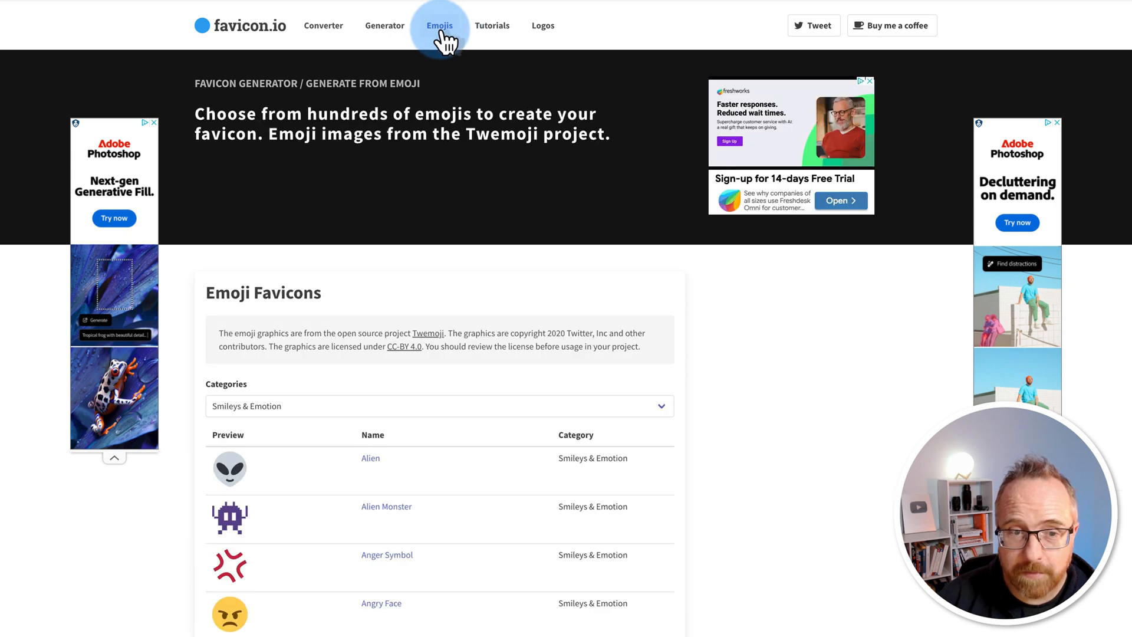
{"action": "scroll", "coordinate": [377, 350], "scroll_direction": "down", "scroll_amount": 6}
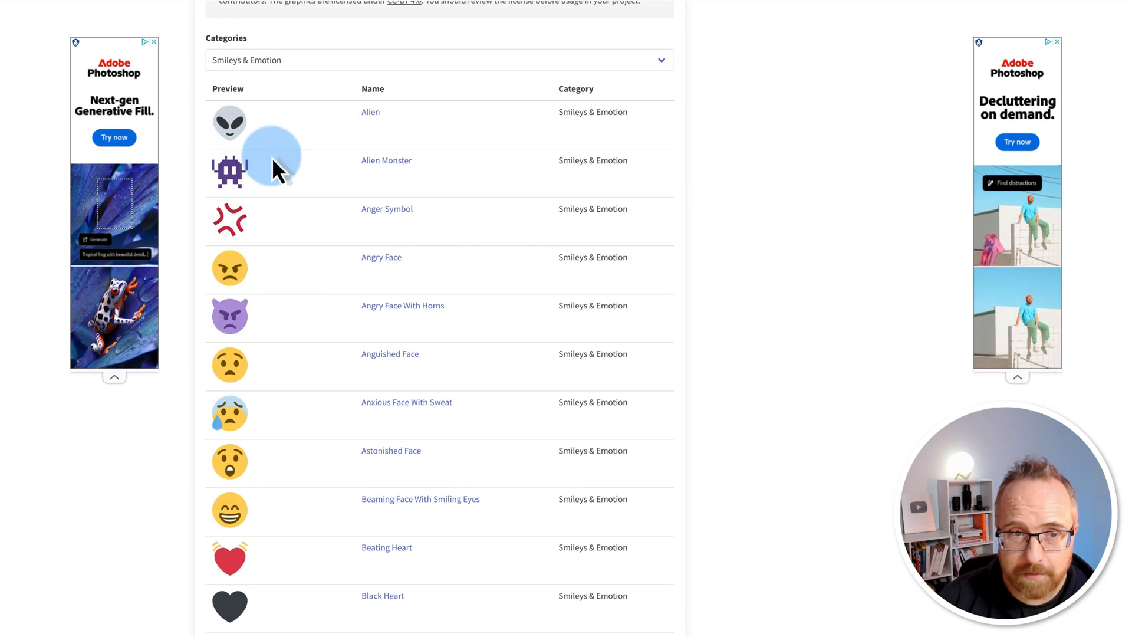
{"action": "left_click", "coordinate": [302, 62]}
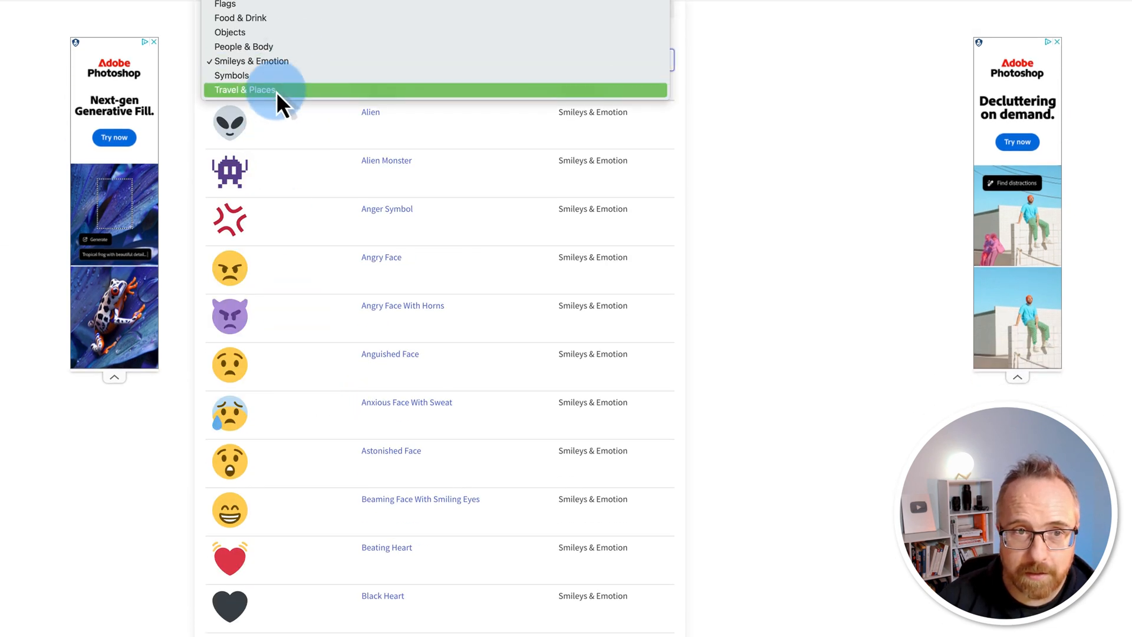
{"action": "left_click", "coordinate": [252, 6]}
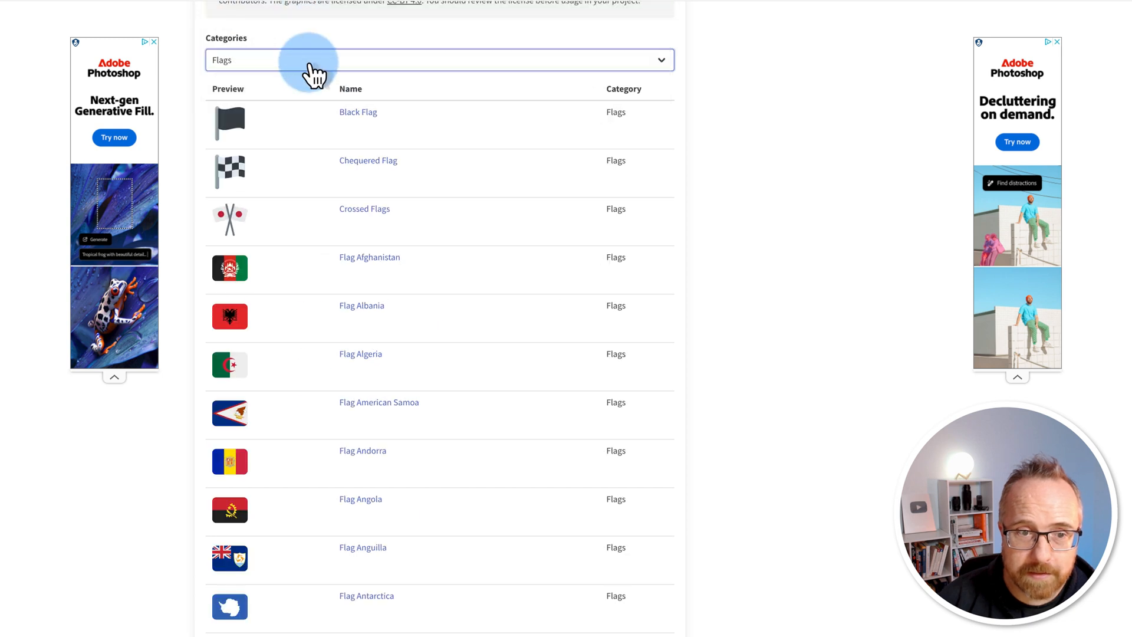
{"action": "left_click", "coordinate": [309, 63]}
{"action": "left_click", "coordinate": [283, 35]}
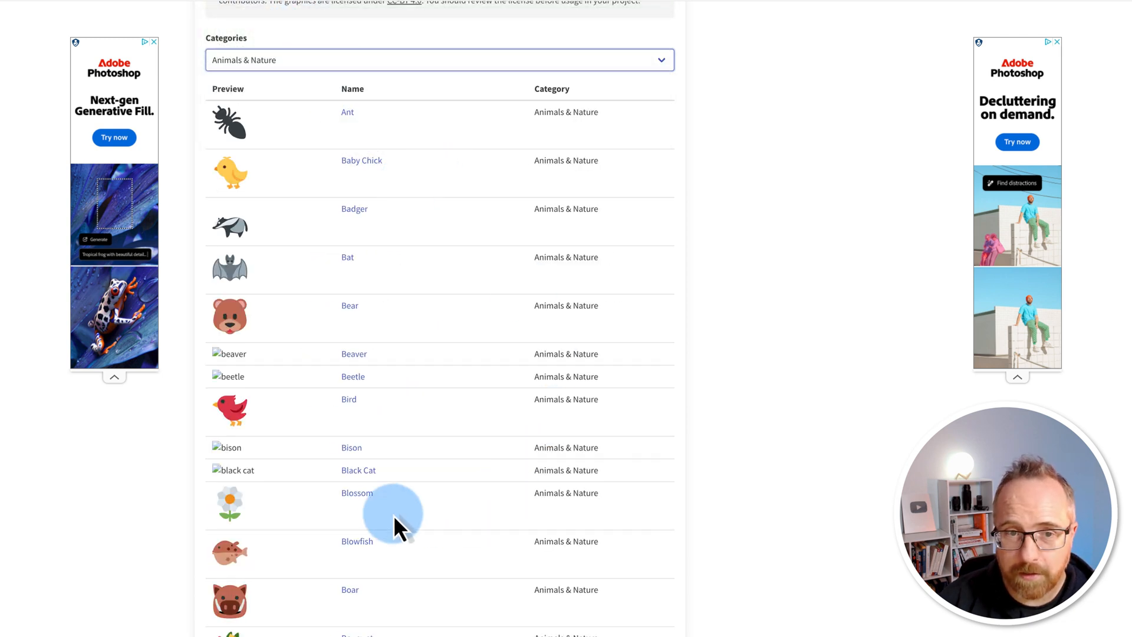
{"action": "scroll", "coordinate": [394, 515], "scroll_direction": "up", "scroll_amount": 6}
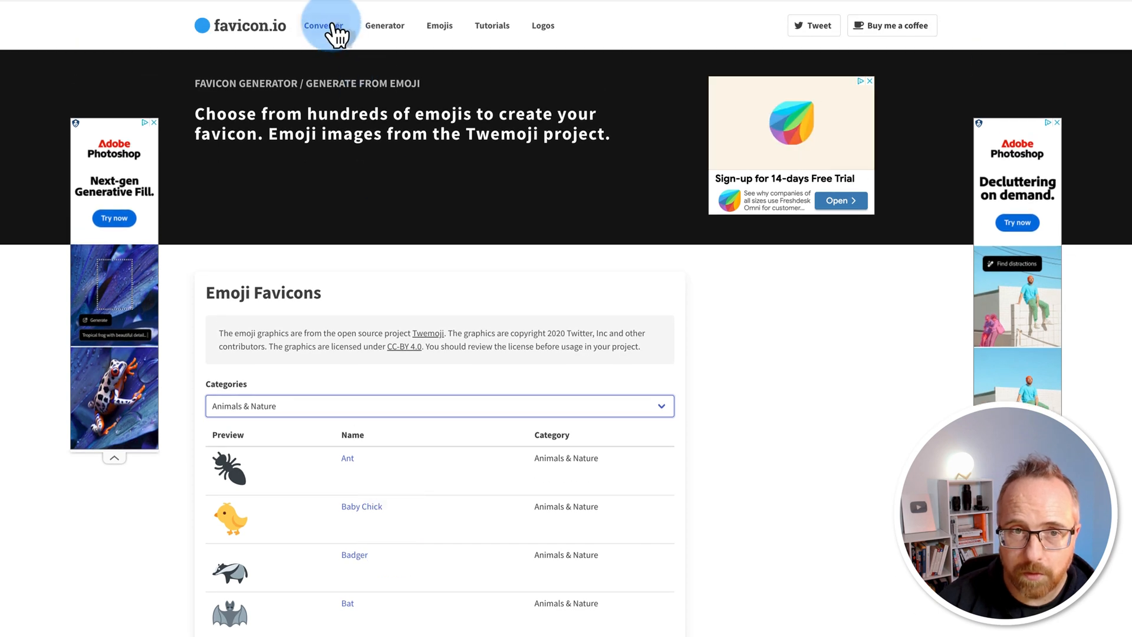
Step: Go to favicon.io's Generate From Text generator and scroll down to its text, font and colour settings
{"action": "left_click", "coordinate": [323, 26]}
{"action": "left_click", "coordinate": [381, 29]}
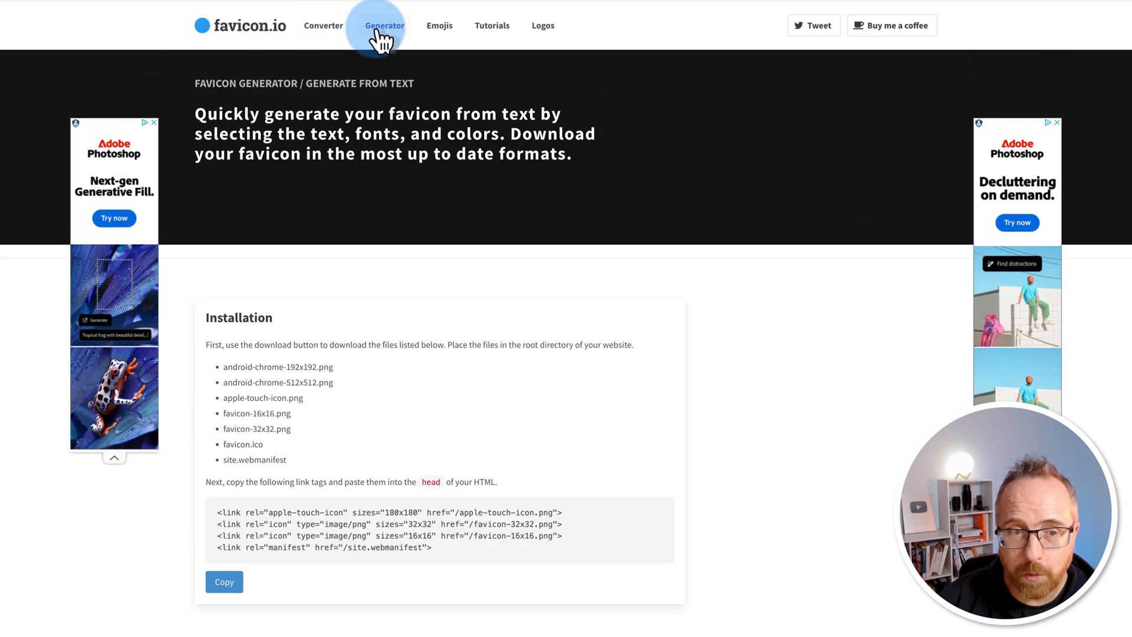
{"action": "scroll", "coordinate": [362, 444], "scroll_direction": "down", "scroll_amount": 3}
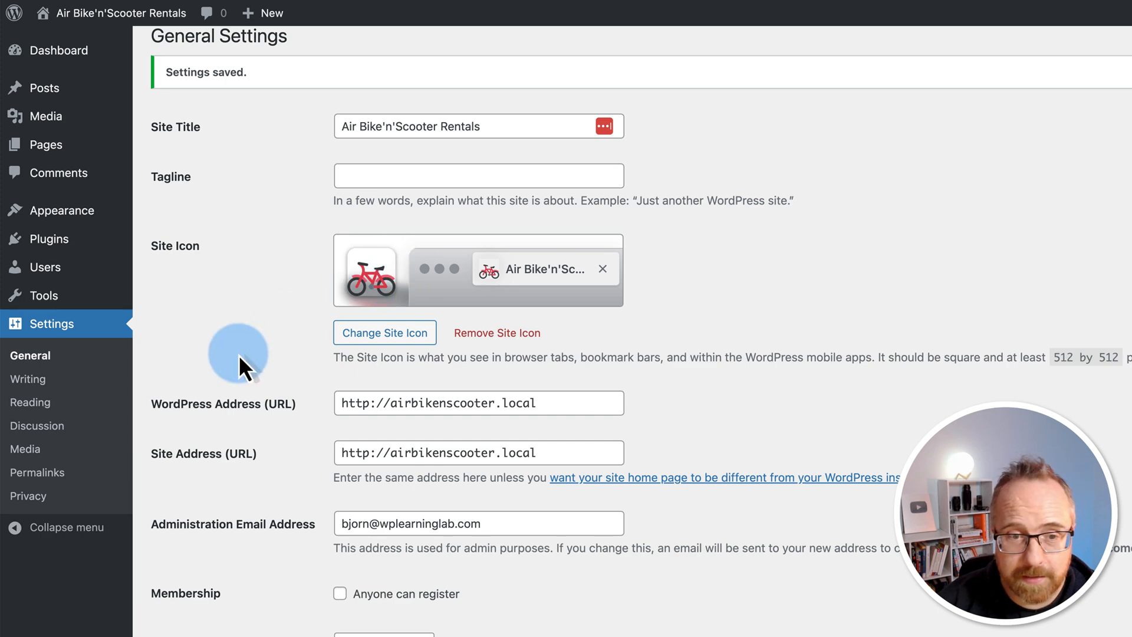
Step: Review the administration email and registration option, then save General Settings unchanged
{"action": "scroll", "coordinate": [239, 355], "scroll_direction": "down", "scroll_amount": 3}
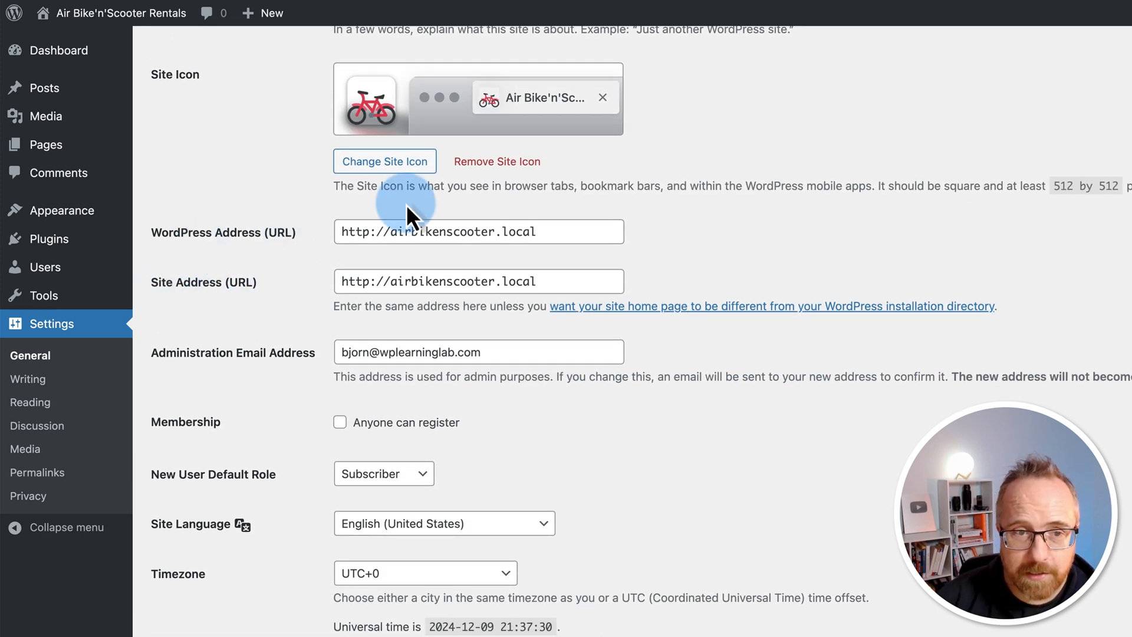
{"action": "scroll", "coordinate": [323, 331], "scroll_direction": "down", "scroll_amount": 2}
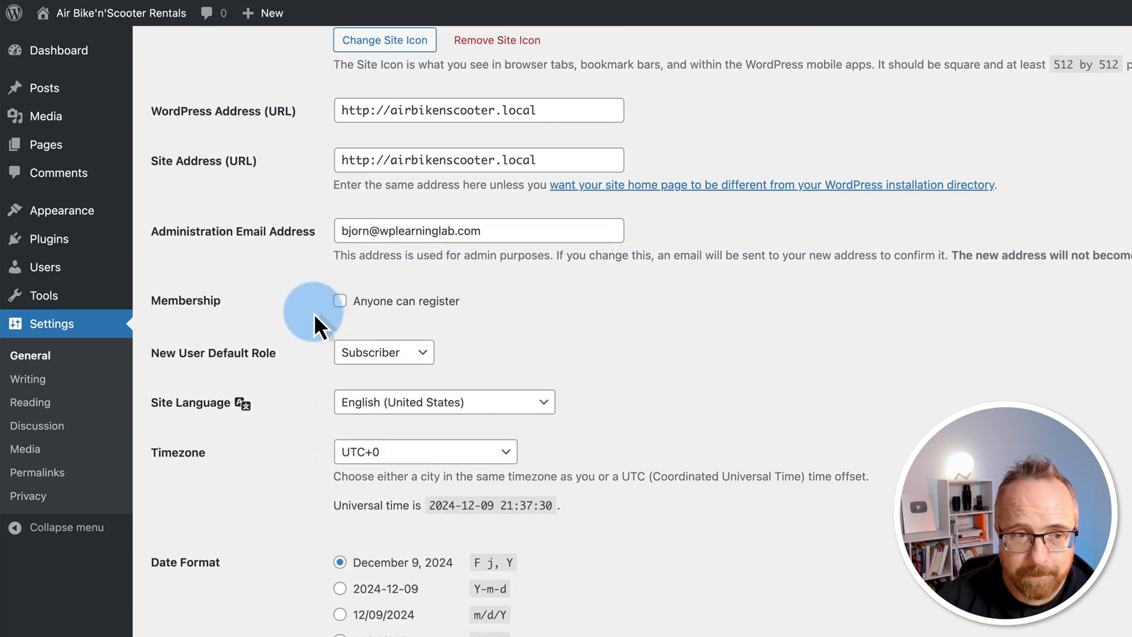
{"action": "left_click", "coordinate": [374, 231]}
{"action": "left_click_drag", "start_coordinate": [342, 231], "coordinate": [525, 230]}
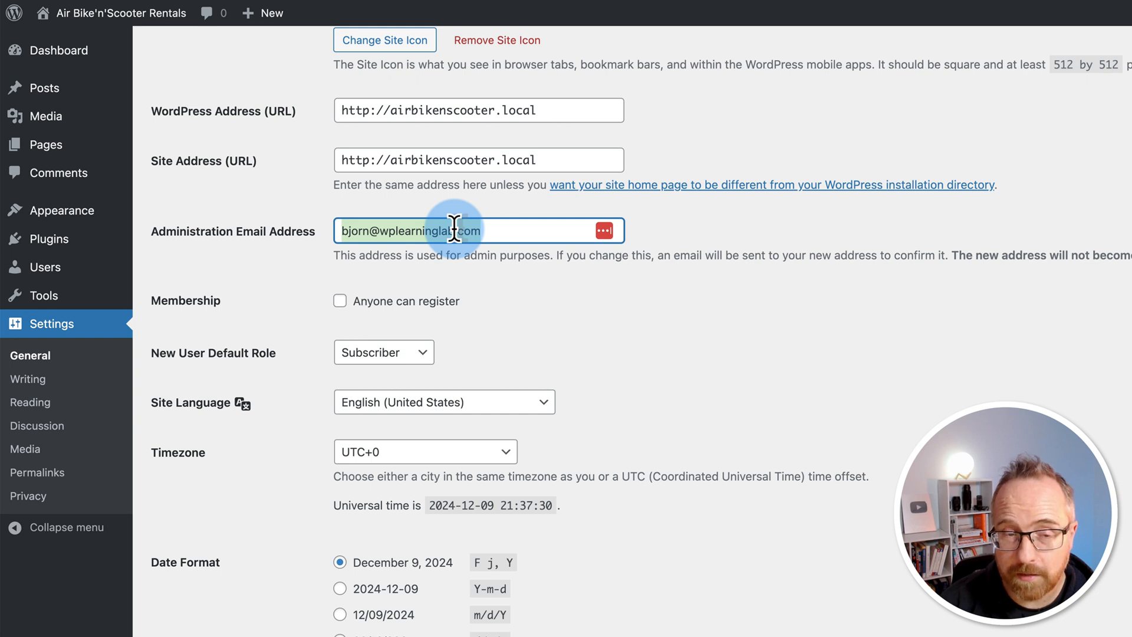
{"action": "scroll", "coordinate": [236, 301], "scroll_direction": "down", "scroll_amount": 3}
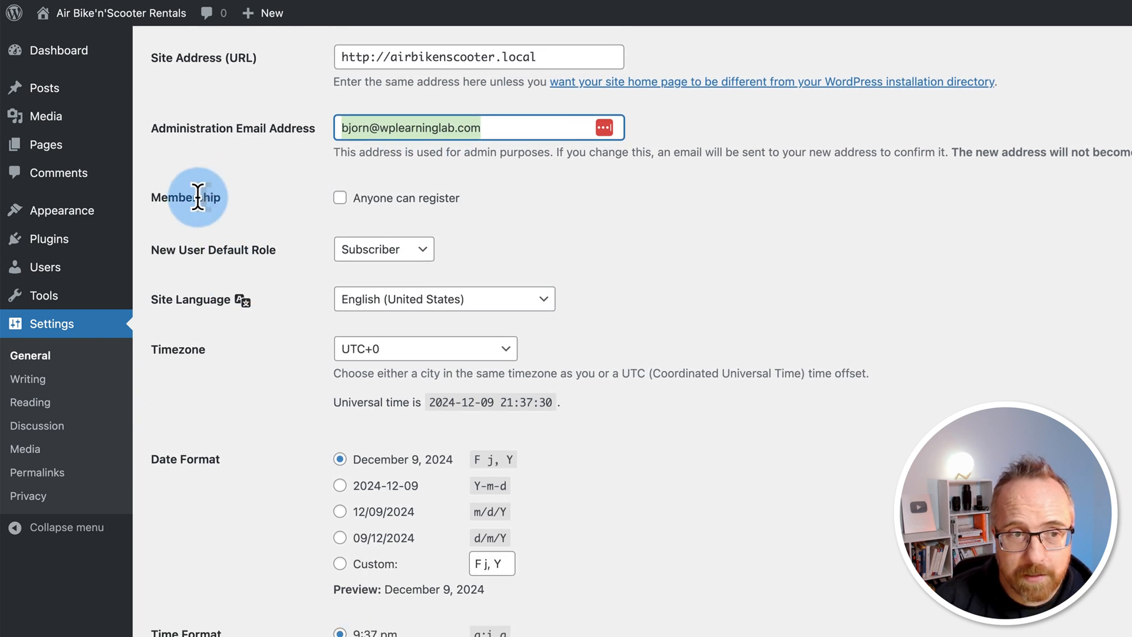
{"action": "left_click_drag", "start_coordinate": [197, 197], "coordinate": [412, 210]}
{"action": "left_click", "coordinate": [310, 219]}
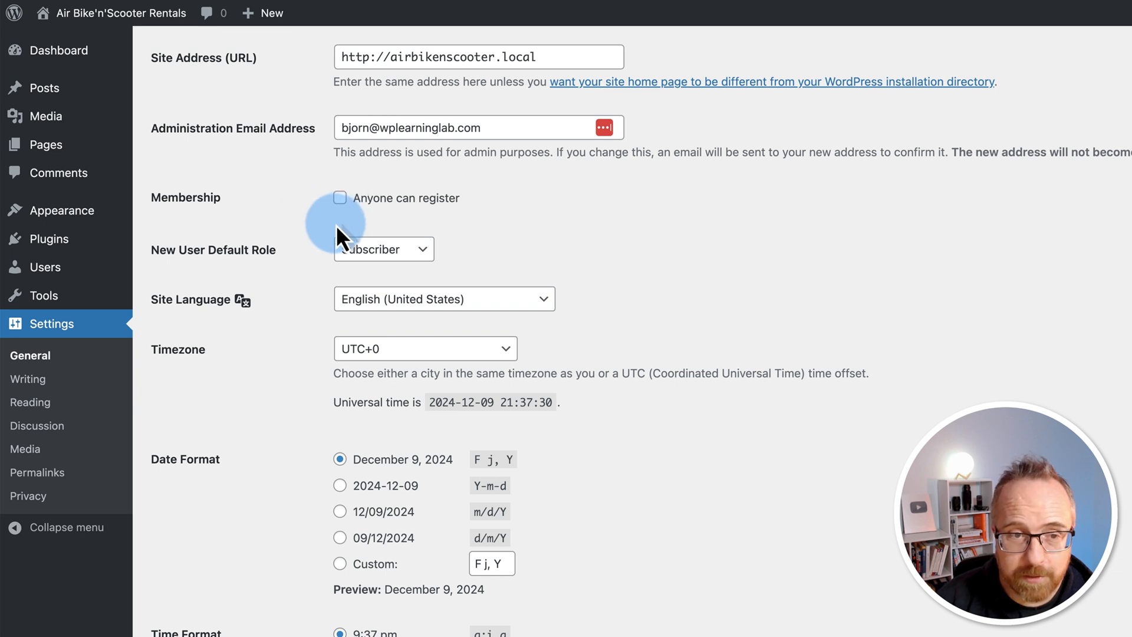
{"action": "scroll", "coordinate": [363, 221], "scroll_direction": "down", "scroll_amount": 6}
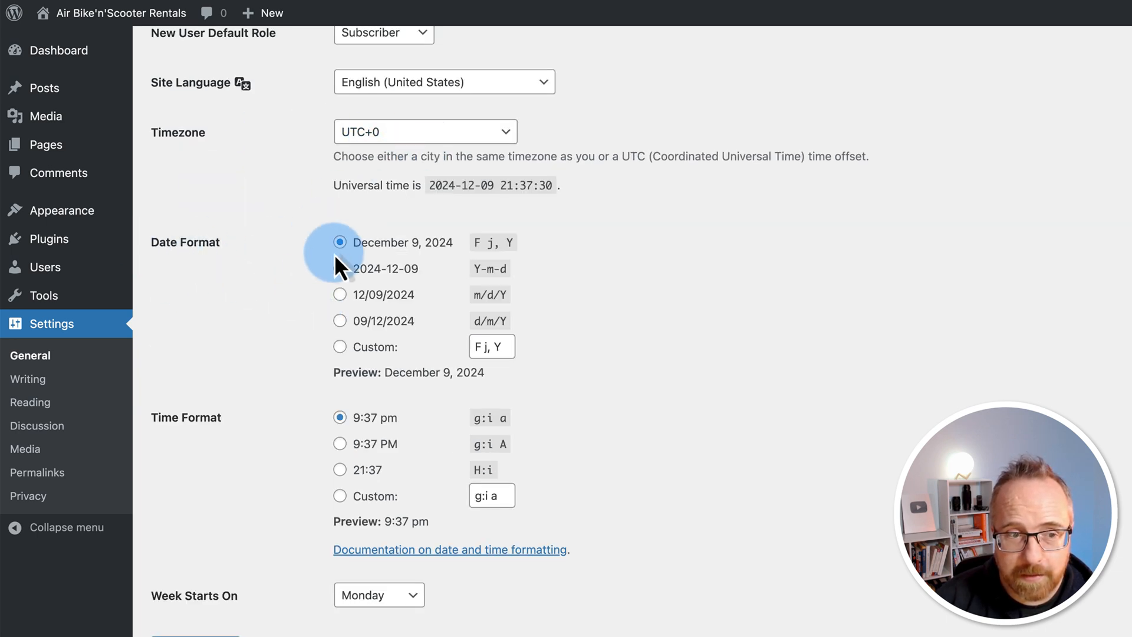
{"action": "scroll", "coordinate": [278, 453], "scroll_direction": "down", "scroll_amount": 1}
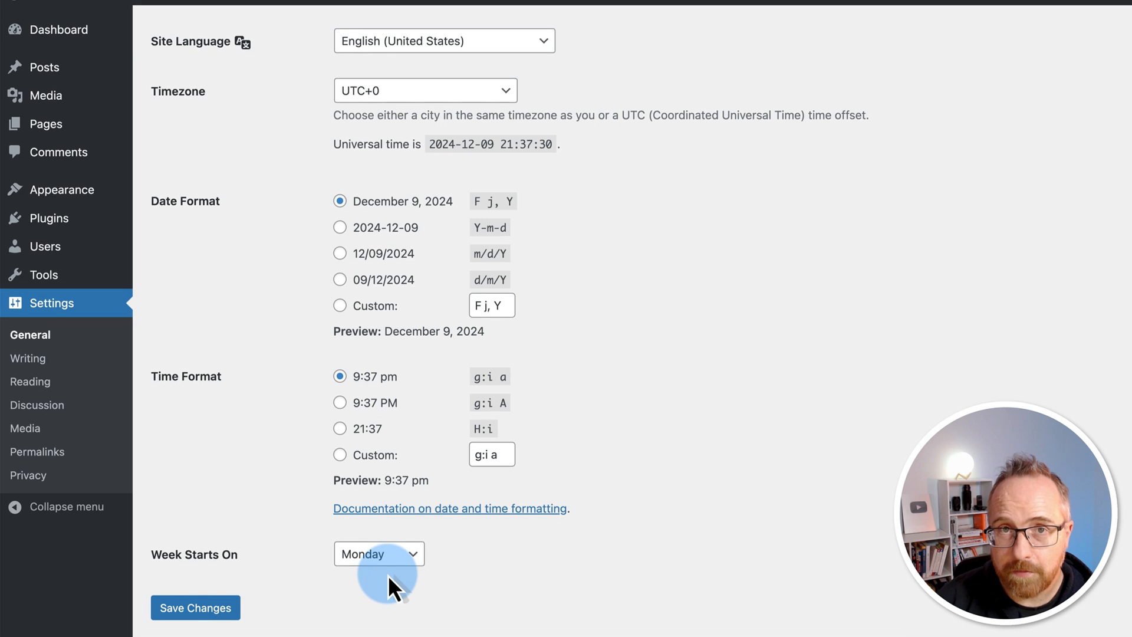
{"action": "left_click", "coordinate": [223, 609]}
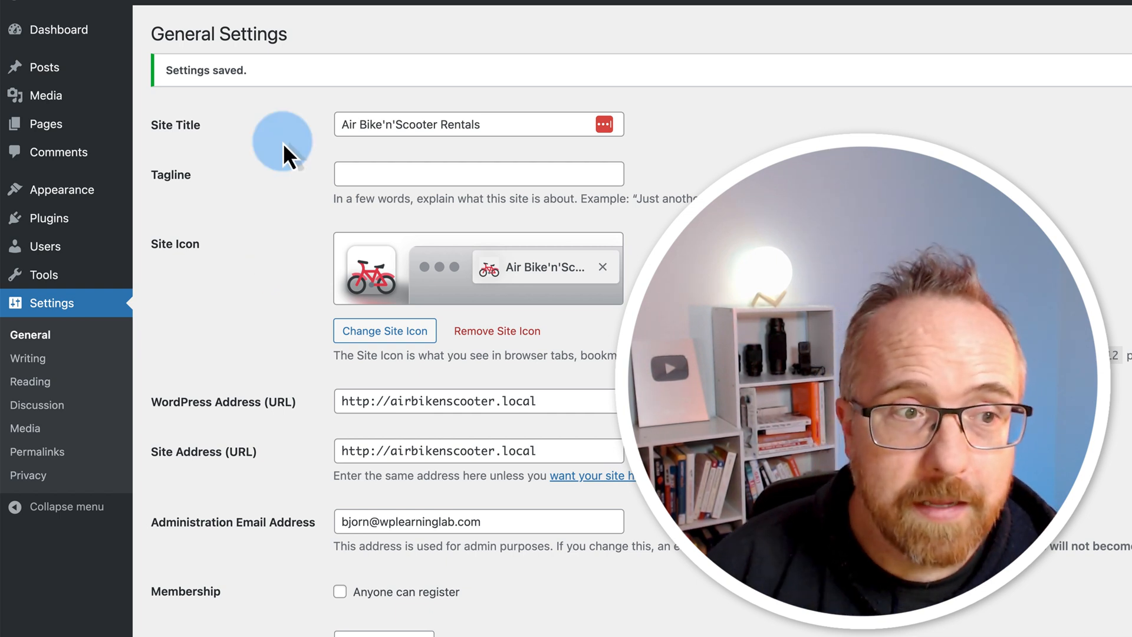
Step: Upload and install the RentalHive theme zip from Appearance > Themes
{"action": "mouse_move", "coordinate": [61, 201]}
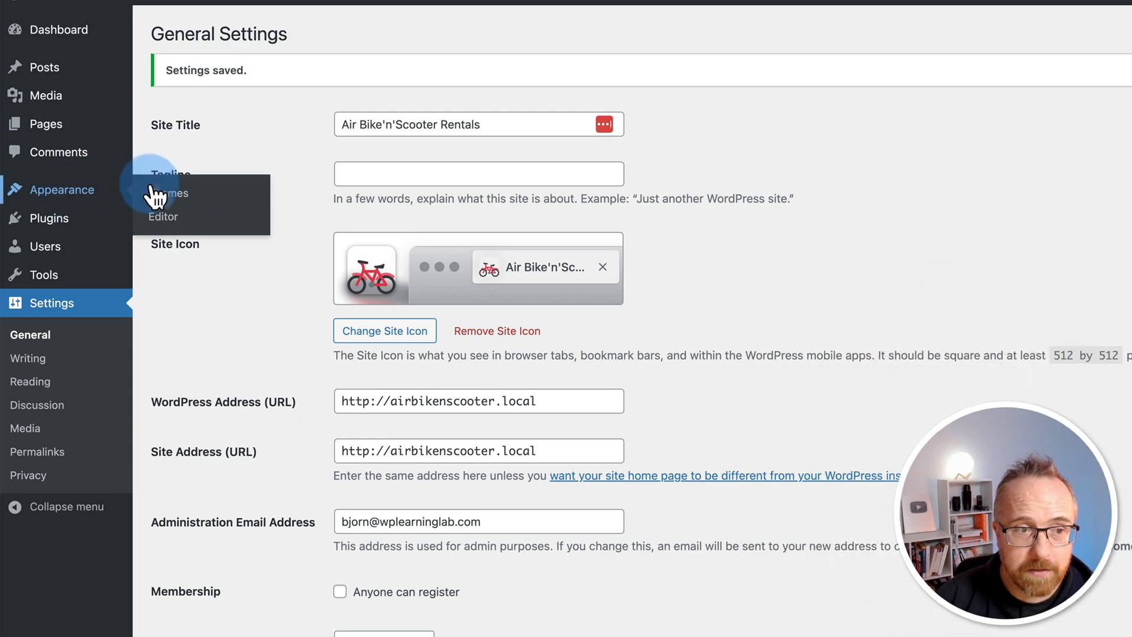
{"action": "left_click", "coordinate": [184, 196]}
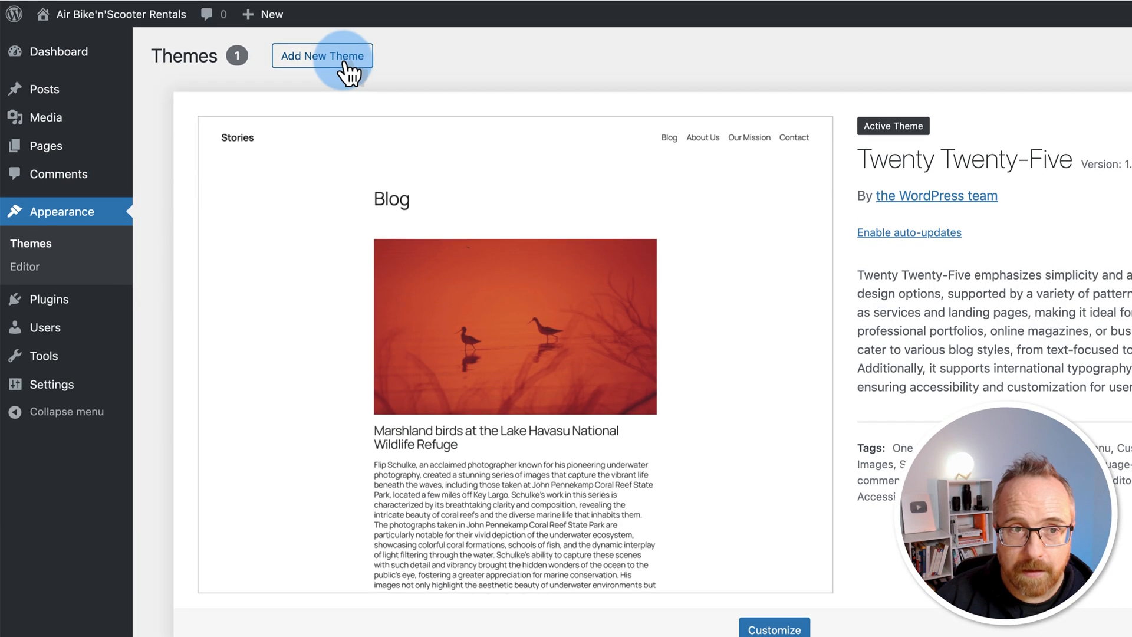
{"action": "left_click", "coordinate": [345, 37]}
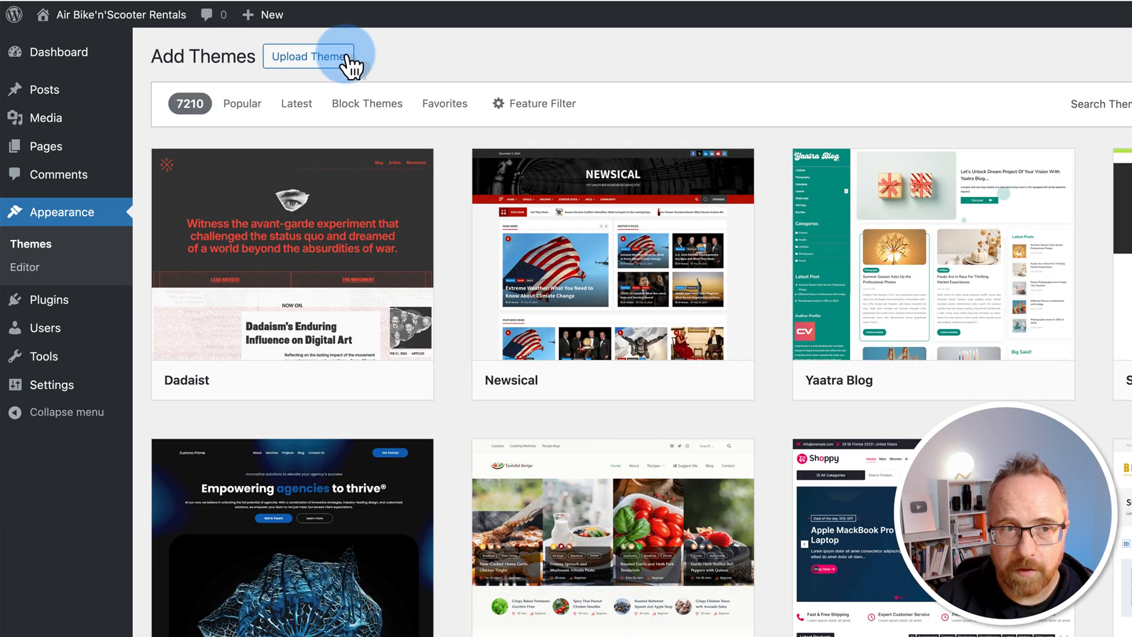
{"action": "left_click", "coordinate": [346, 64]}
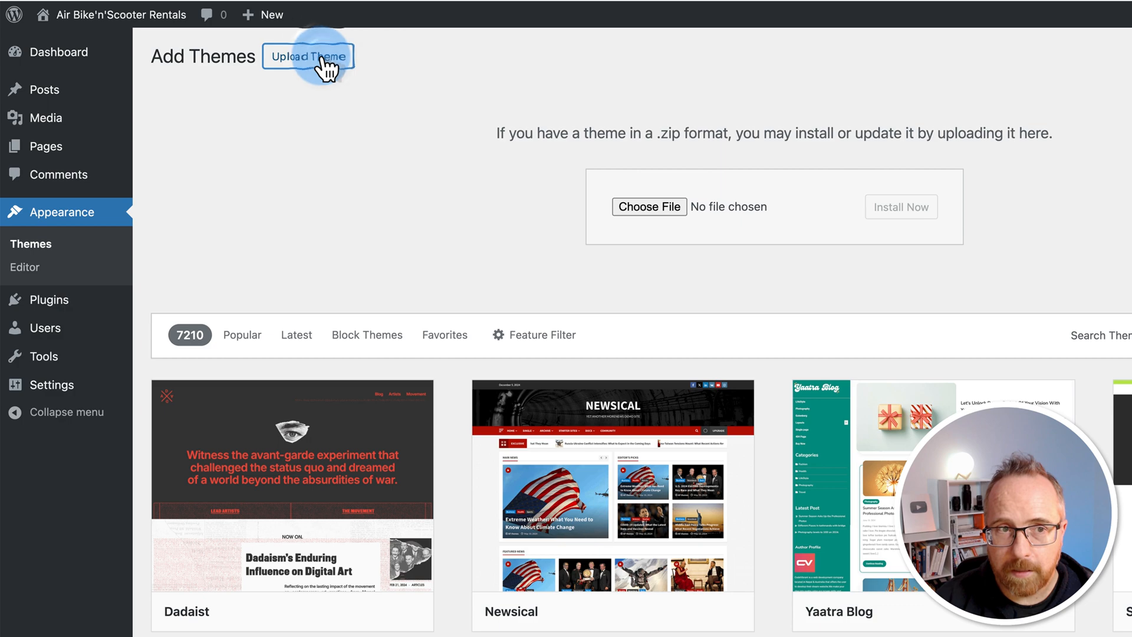
{"action": "left_click", "coordinate": [705, 211]}
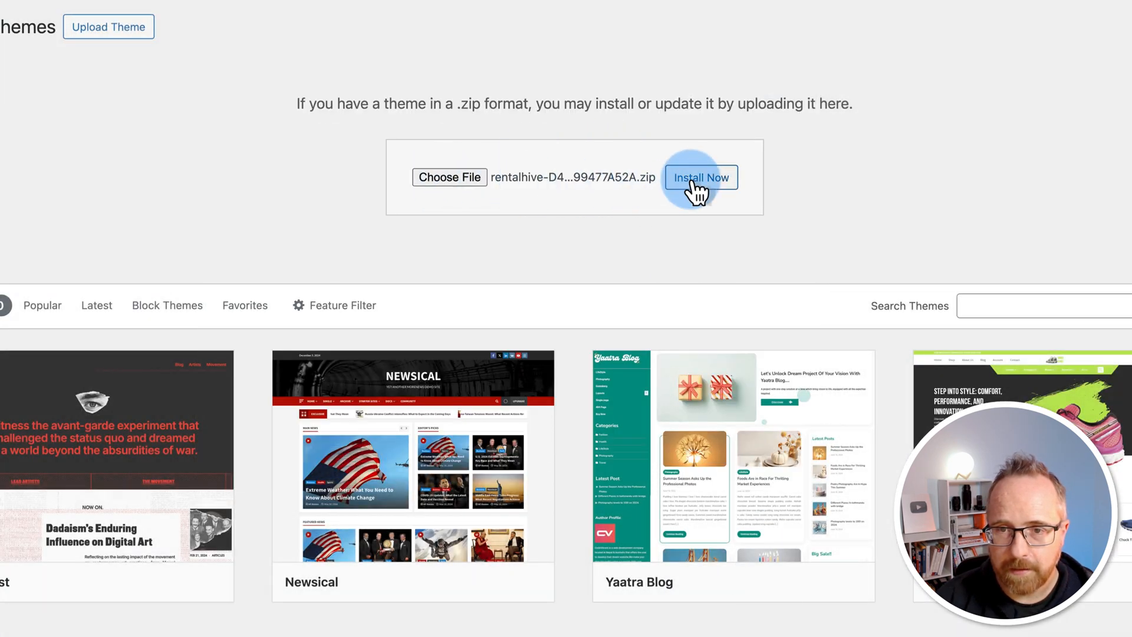
{"action": "left_click", "coordinate": [918, 221]}
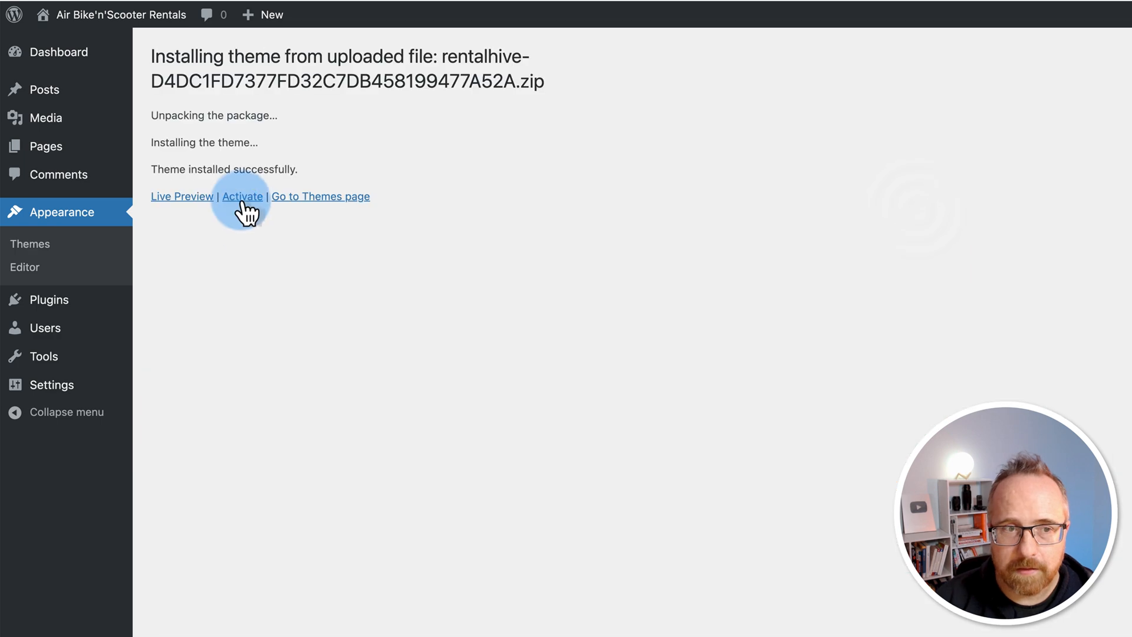
Step: Activate RentalHive and note its recommended HivePress plugins notice
{"action": "left_click", "coordinate": [243, 197]}
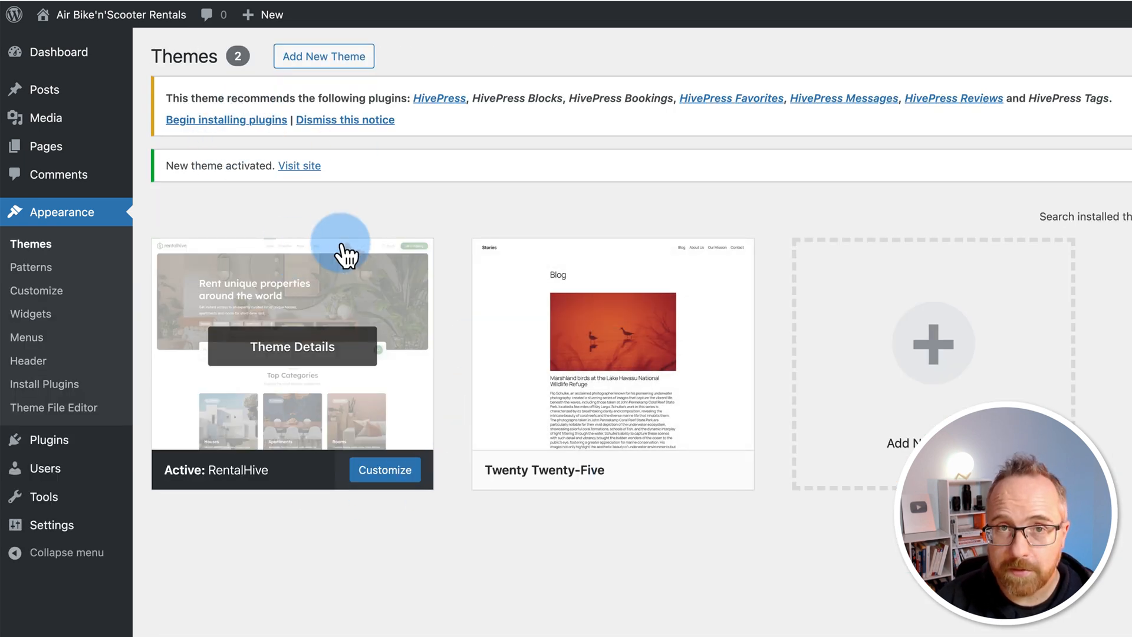
{"action": "left_click_drag", "start_coordinate": [195, 100], "coordinate": [1095, 105]}
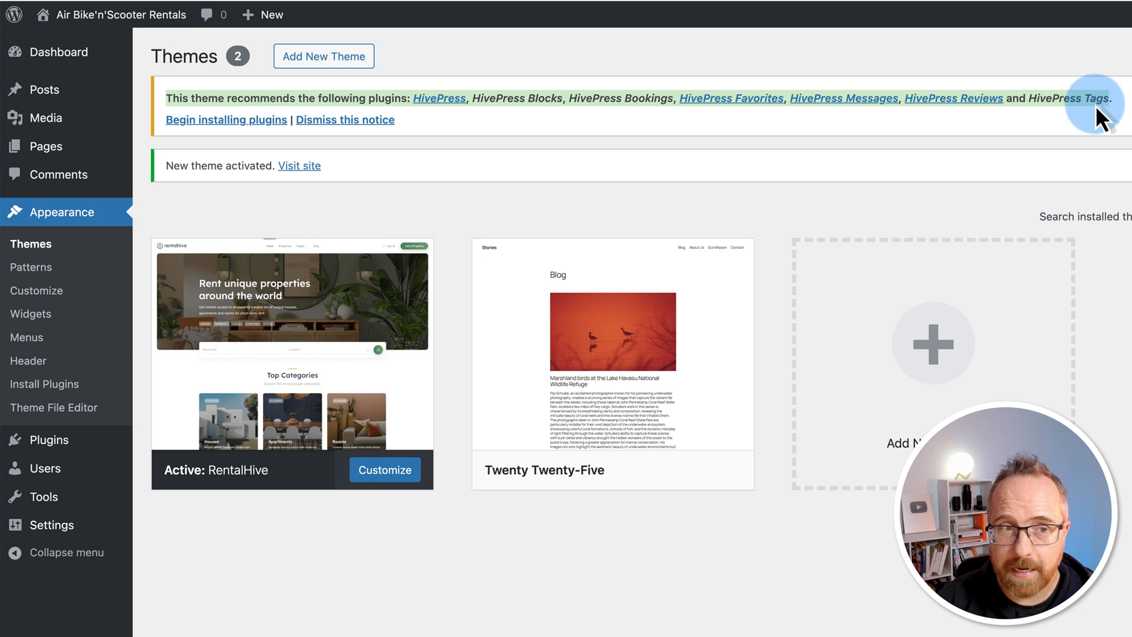
{"action": "left_click", "coordinate": [532, 135]}
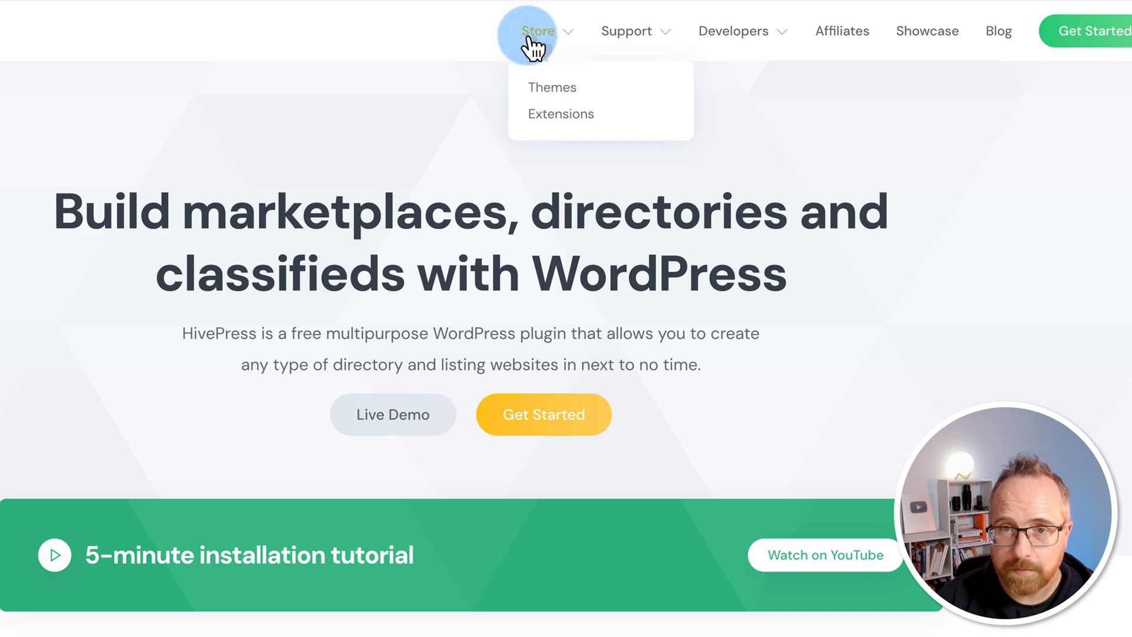
Step: Browse the HivePress theme store and view the $89 RentalHive theme product page
{"action": "left_click", "coordinate": [564, 89]}
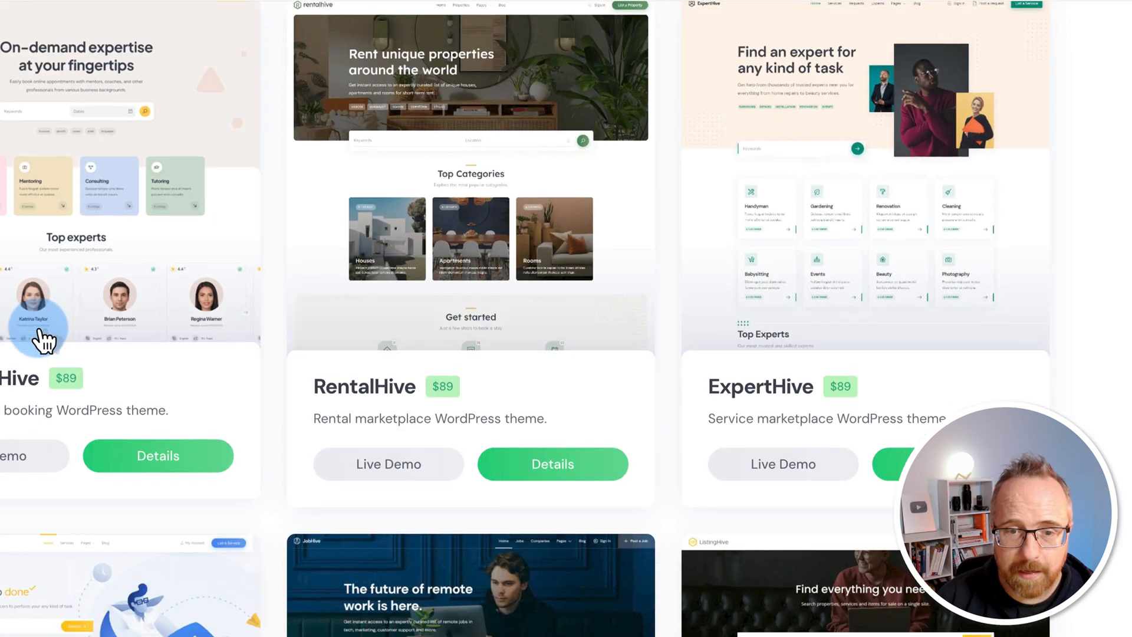
{"action": "left_click", "coordinate": [482, 245]}
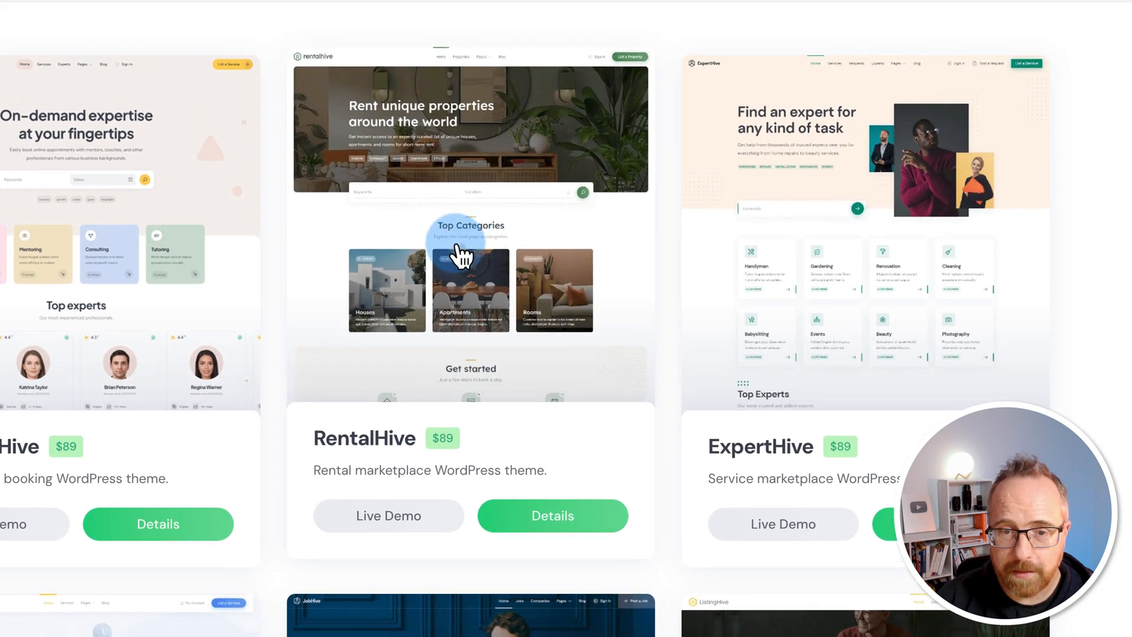
{"action": "left_click", "coordinate": [494, 294]}
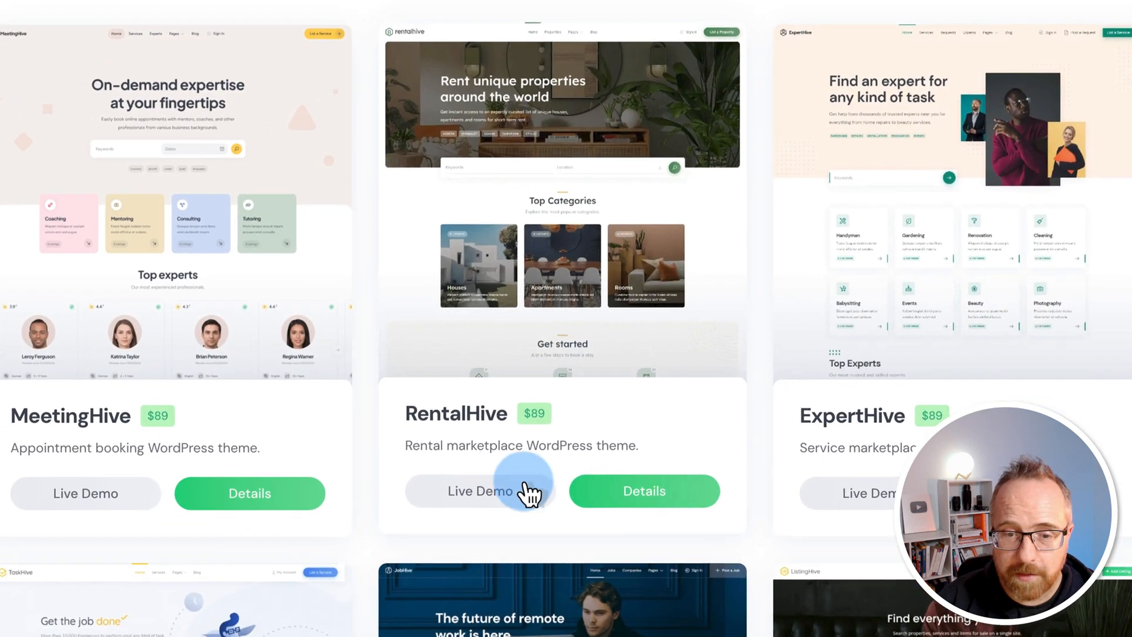
{"action": "scroll", "coordinate": [531, 488], "scroll_direction": "down", "scroll_amount": 4}
{"action": "scroll", "coordinate": [501, 482], "scroll_direction": "down", "scroll_amount": 4}
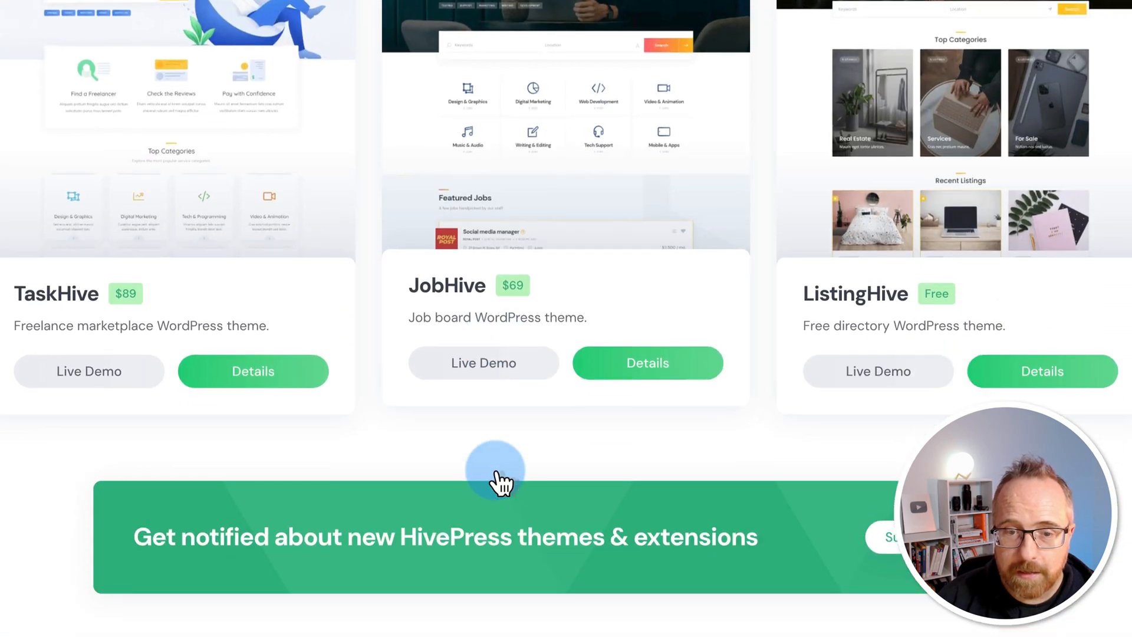
{"action": "scroll", "coordinate": [501, 482], "scroll_direction": "up", "scroll_amount": 10}
{"action": "scroll", "coordinate": [500, 480], "scroll_direction": "up", "scroll_amount": 2}
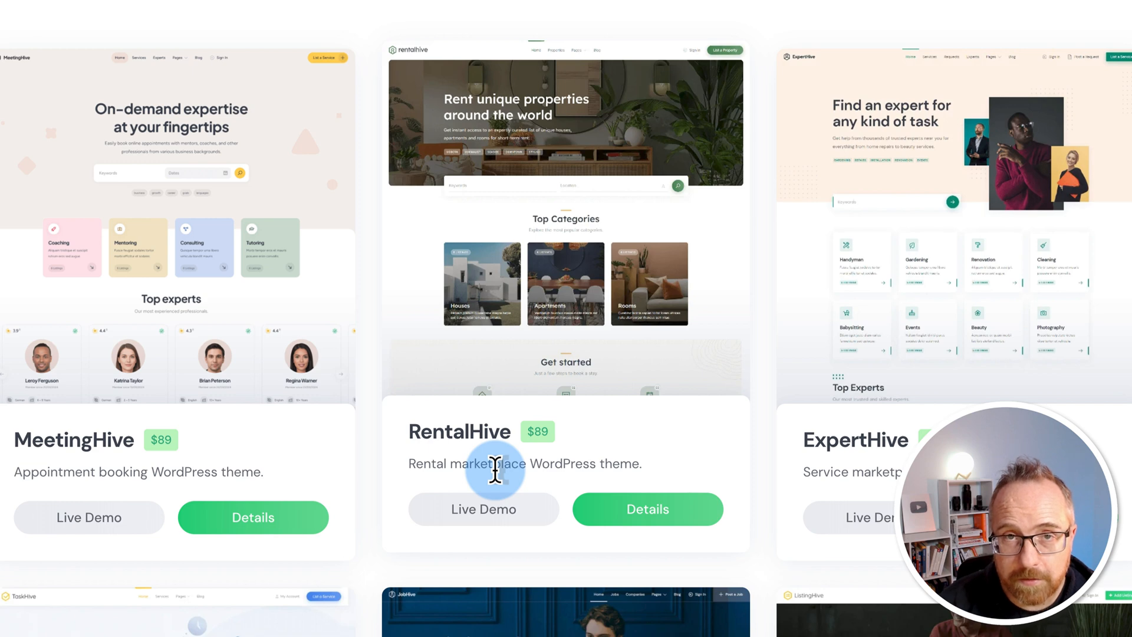
{"action": "scroll", "coordinate": [495, 466], "scroll_direction": "down", "scroll_amount": 2}
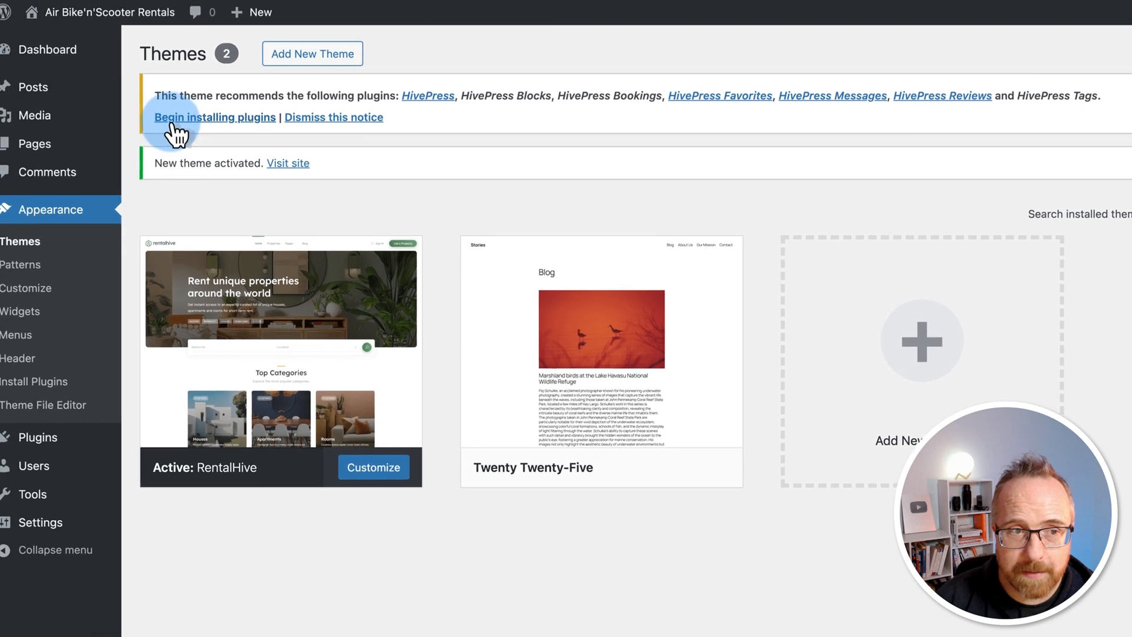
Step: Bulk-install all seven recommended HivePress plugins
{"action": "left_click", "coordinate": [227, 121]}
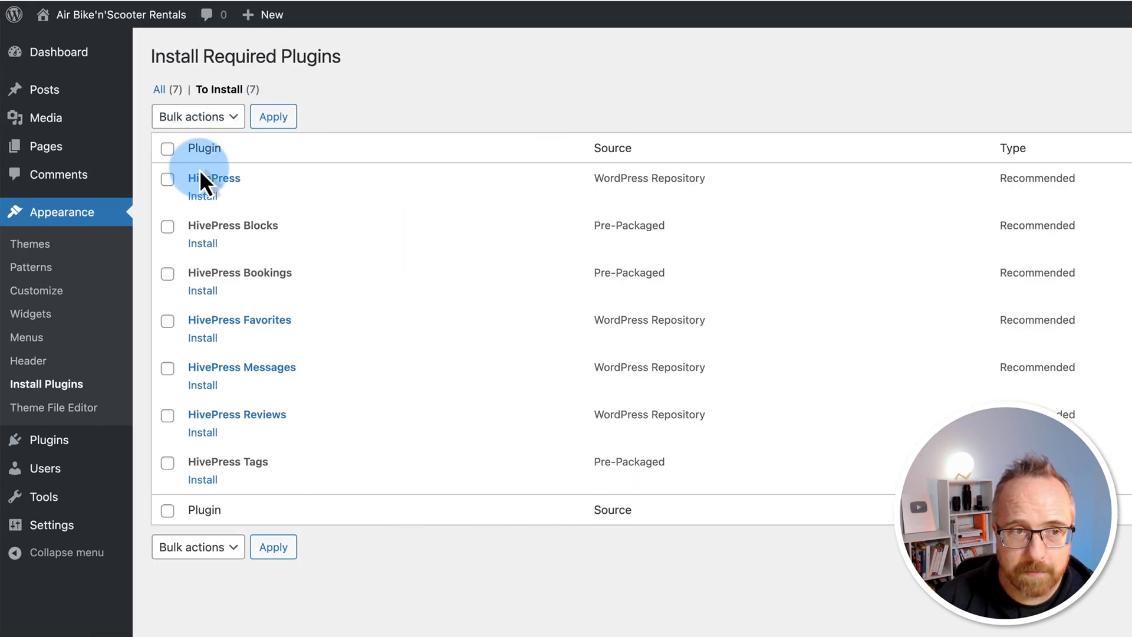
{"action": "left_click", "coordinate": [167, 148]}
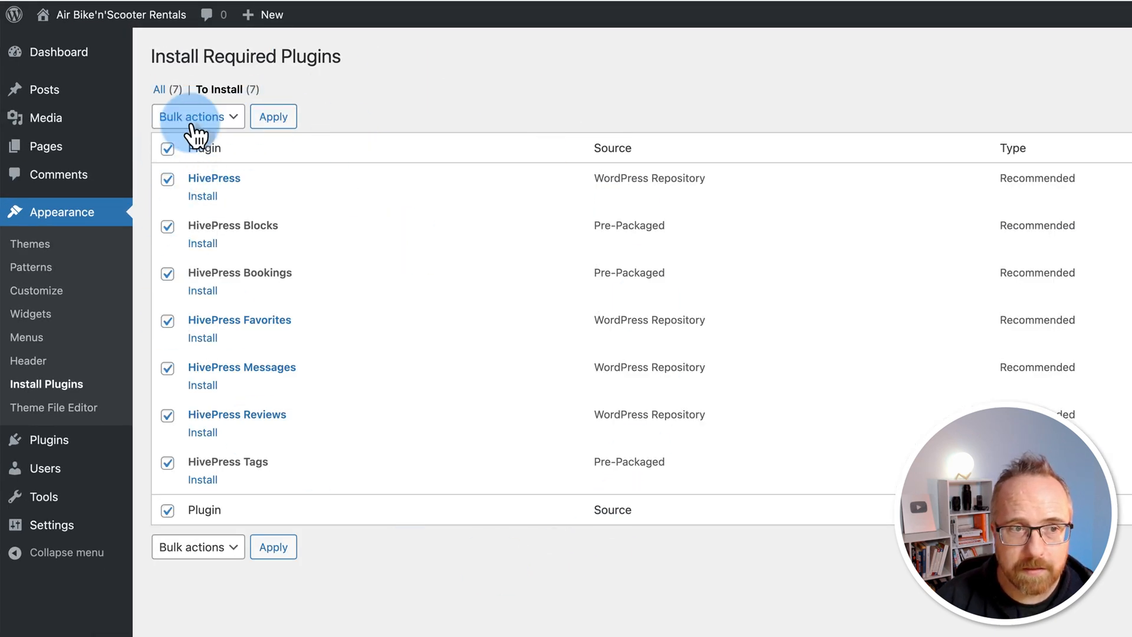
{"action": "left_click", "coordinate": [193, 132]}
{"action": "left_click", "coordinate": [171, 136]}
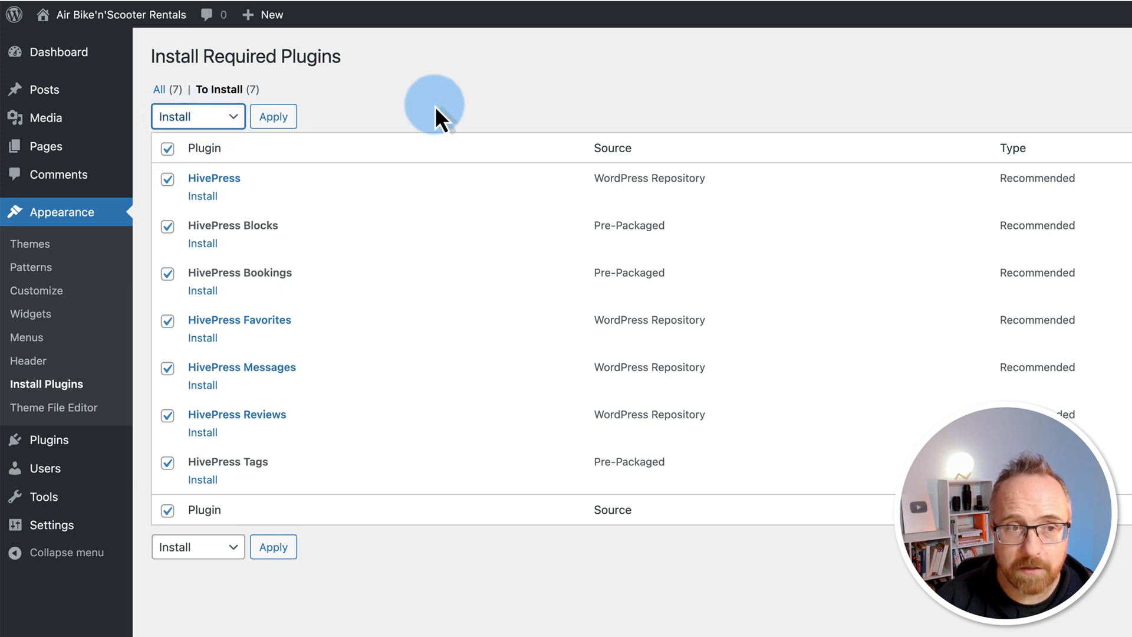
{"action": "left_click", "coordinate": [272, 118]}
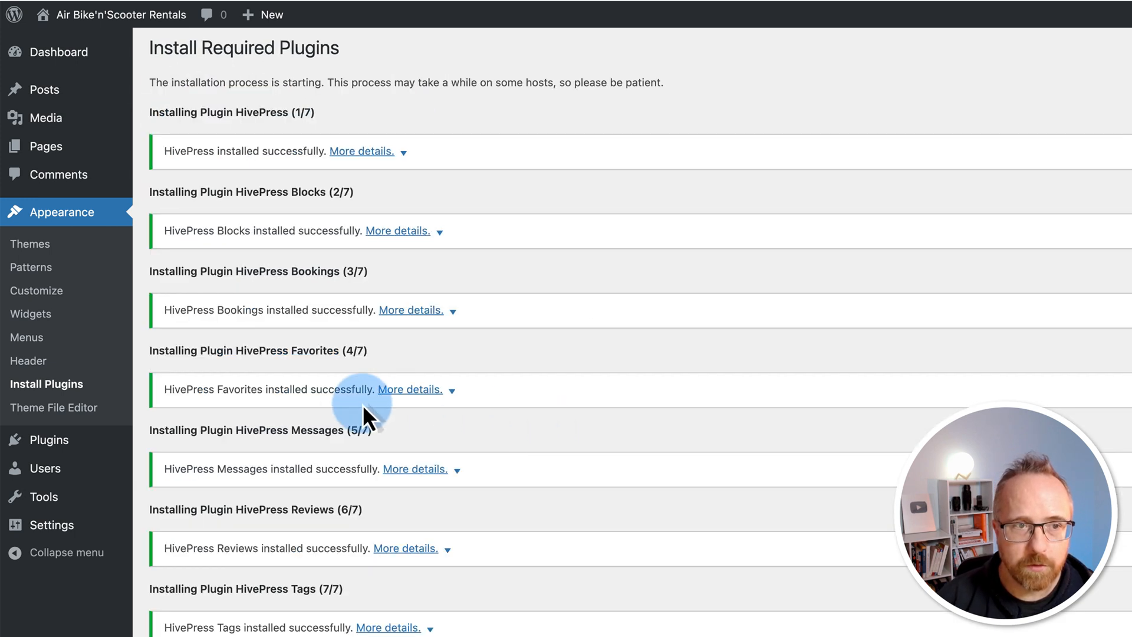
{"action": "scroll", "coordinate": [362, 405], "scroll_direction": "down", "scroll_amount": 3}
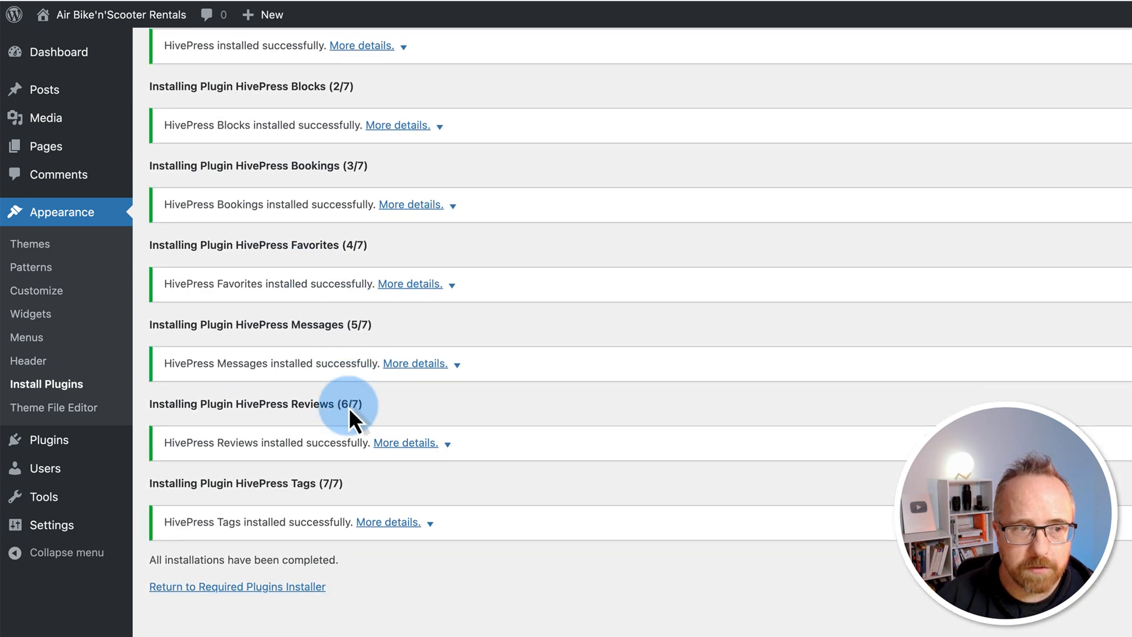
Step: Bulk-activate all seven HivePress plugins from the Required Plugins list
{"action": "left_click", "coordinate": [178, 586]}
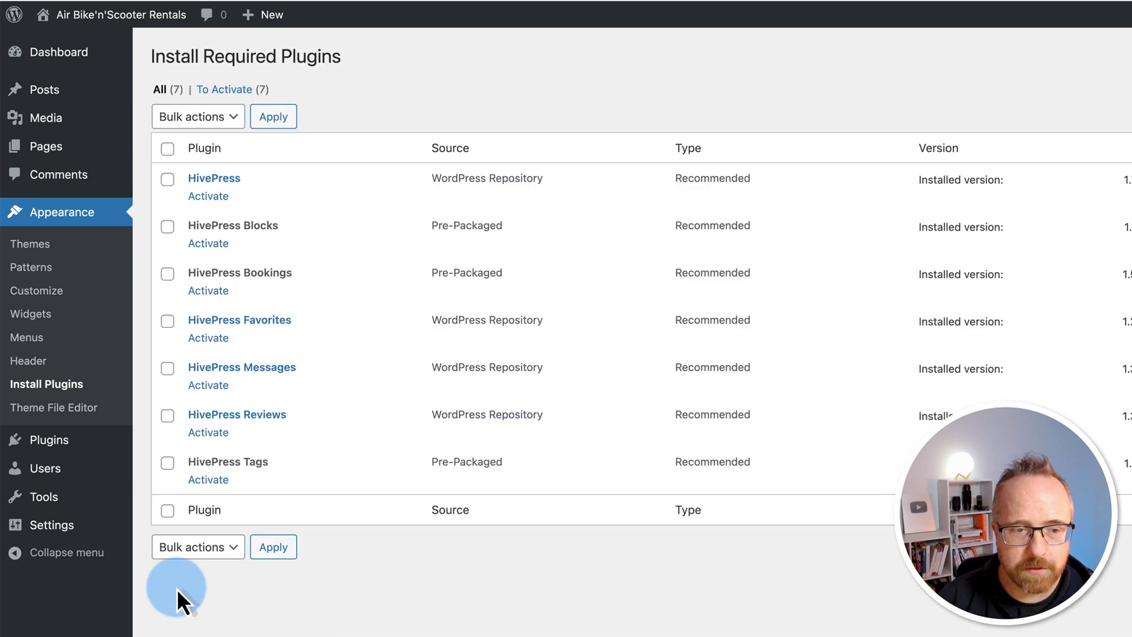
{"action": "left_click", "coordinate": [169, 150]}
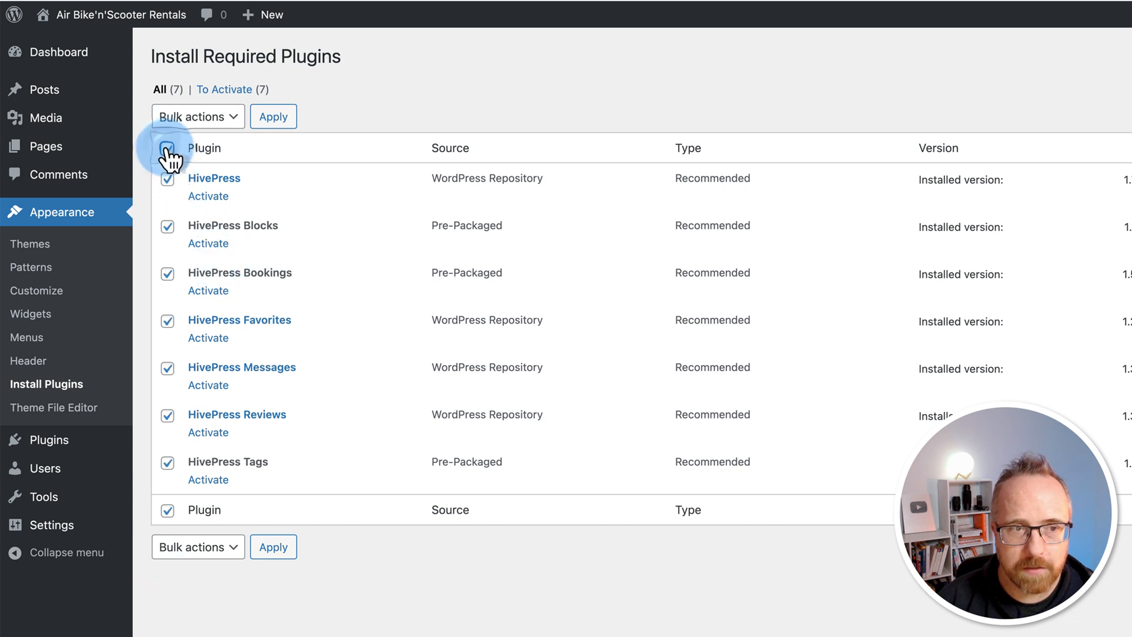
{"action": "left_click", "coordinate": [213, 119]}
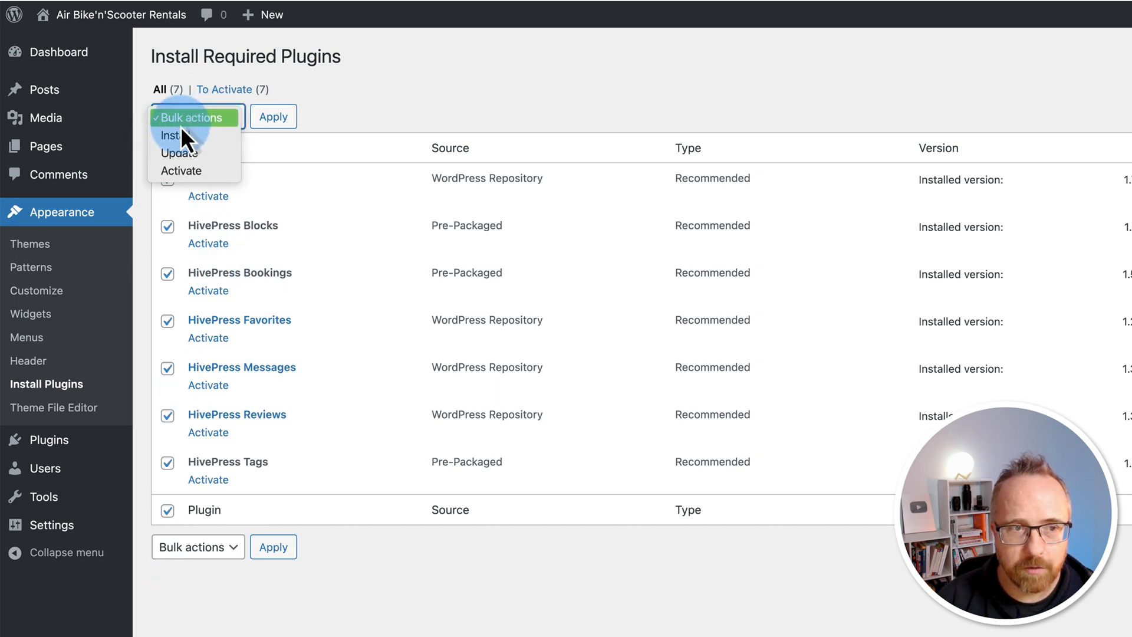
{"action": "left_click", "coordinate": [178, 172]}
{"action": "left_click", "coordinate": [269, 120]}
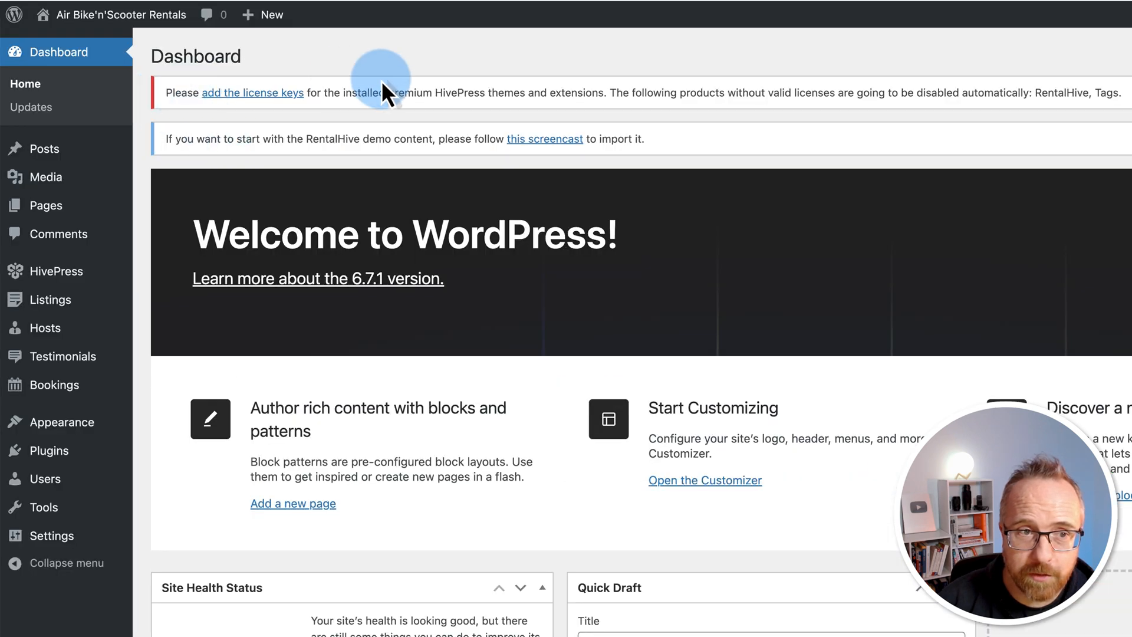
Step: Enter the HivePress license key in License Keys and save the settings
{"action": "left_click", "coordinate": [241, 95]}
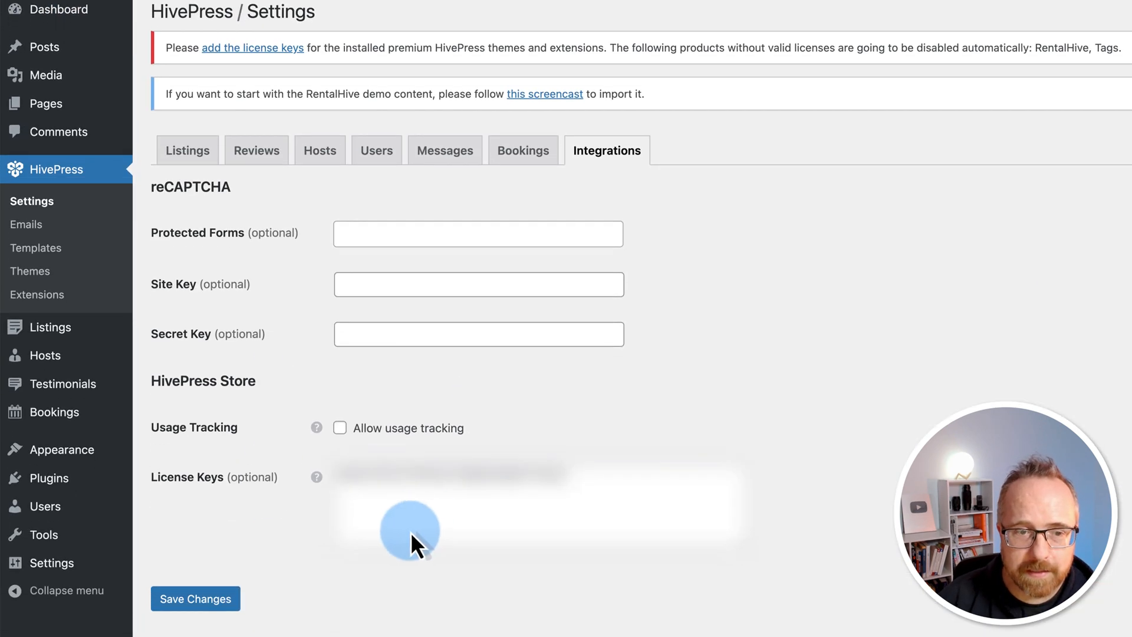
{"action": "left_click", "coordinate": [190, 597]}
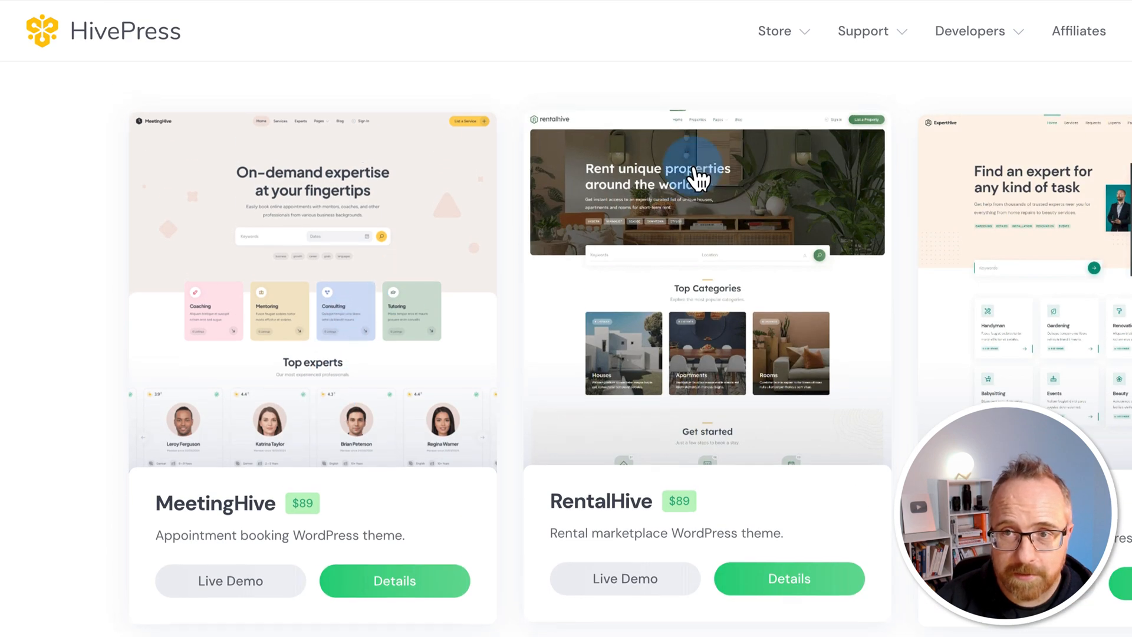
Step: Scroll through the HivePress extensions catalogue and open the free Paid Listings extension
{"action": "mouse_move", "coordinate": [793, 41]}
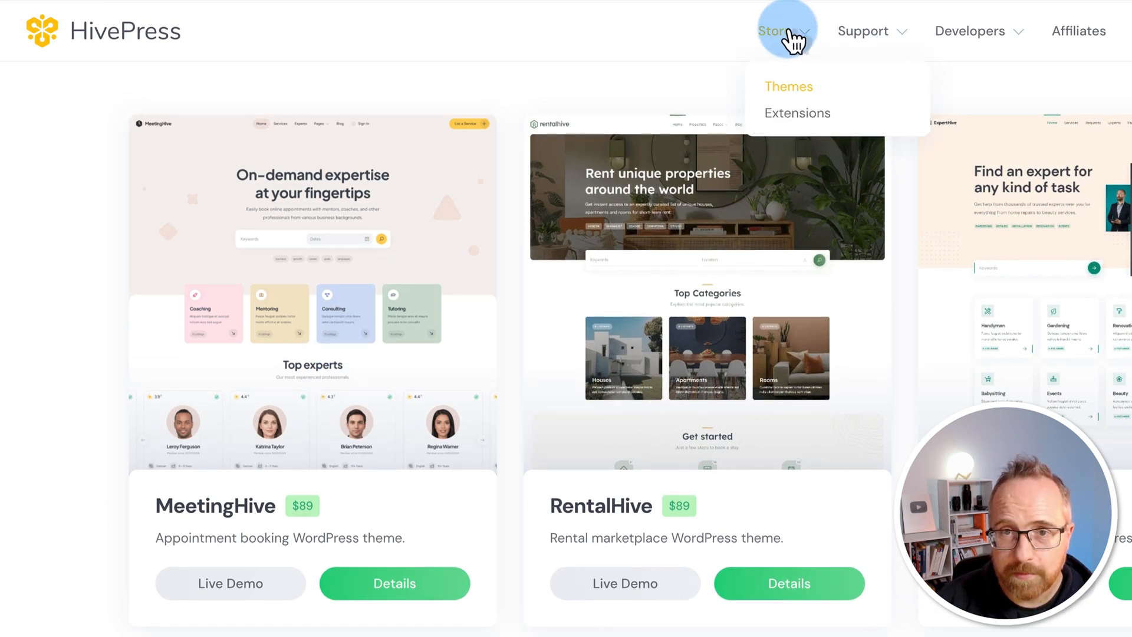
{"action": "left_click", "coordinate": [802, 114]}
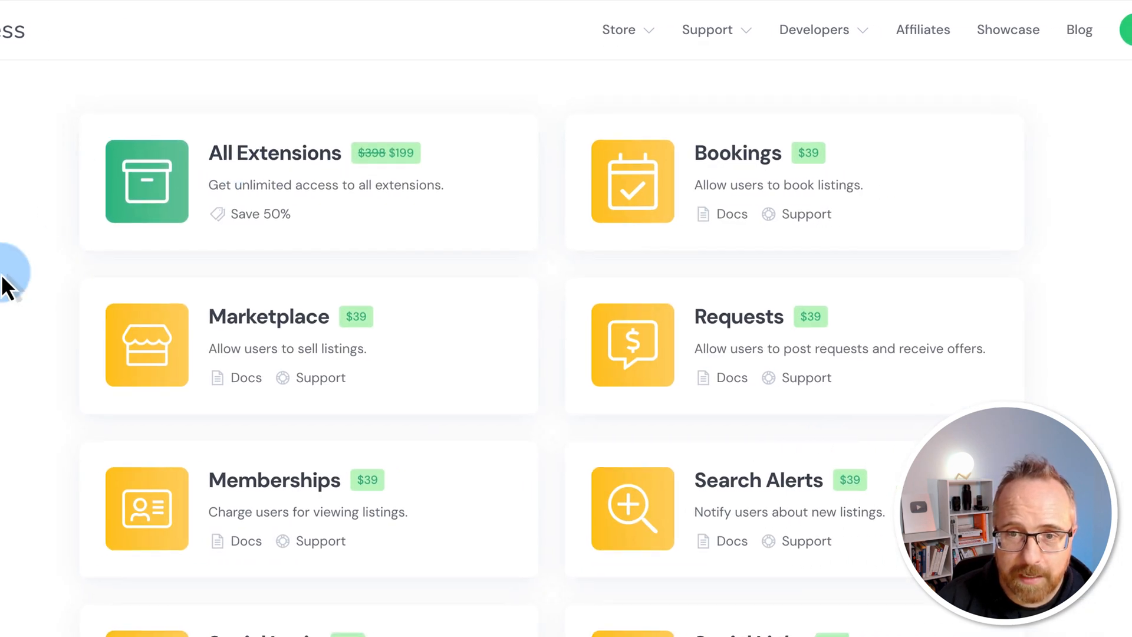
{"action": "scroll", "coordinate": [7, 288], "scroll_direction": "down", "scroll_amount": 2}
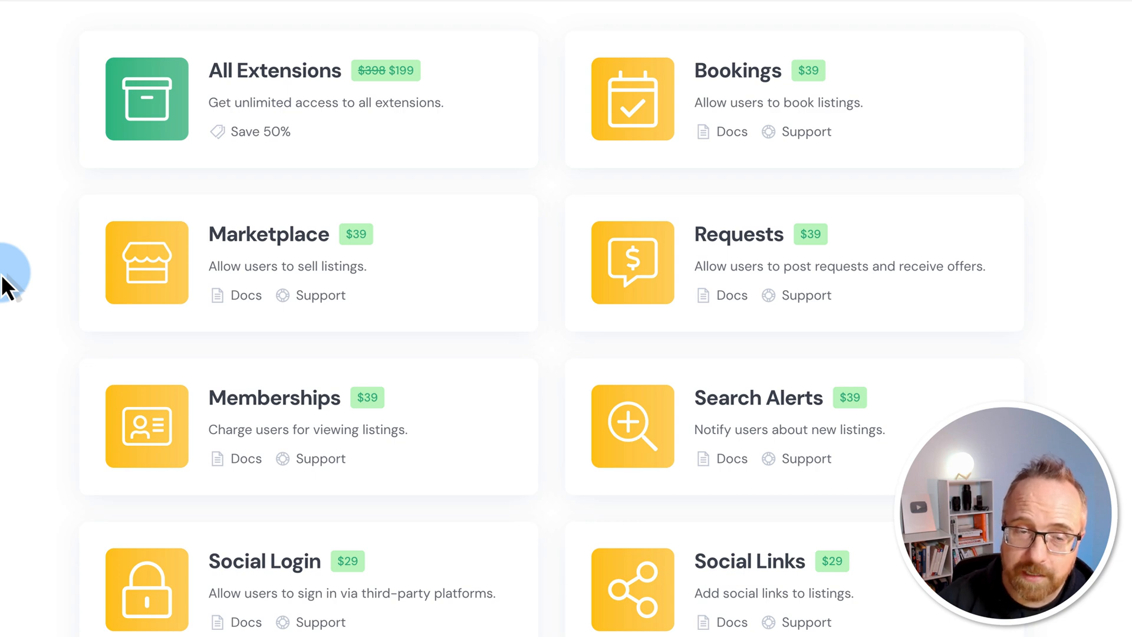
{"action": "scroll", "coordinate": [8, 275], "scroll_direction": "down", "scroll_amount": 7}
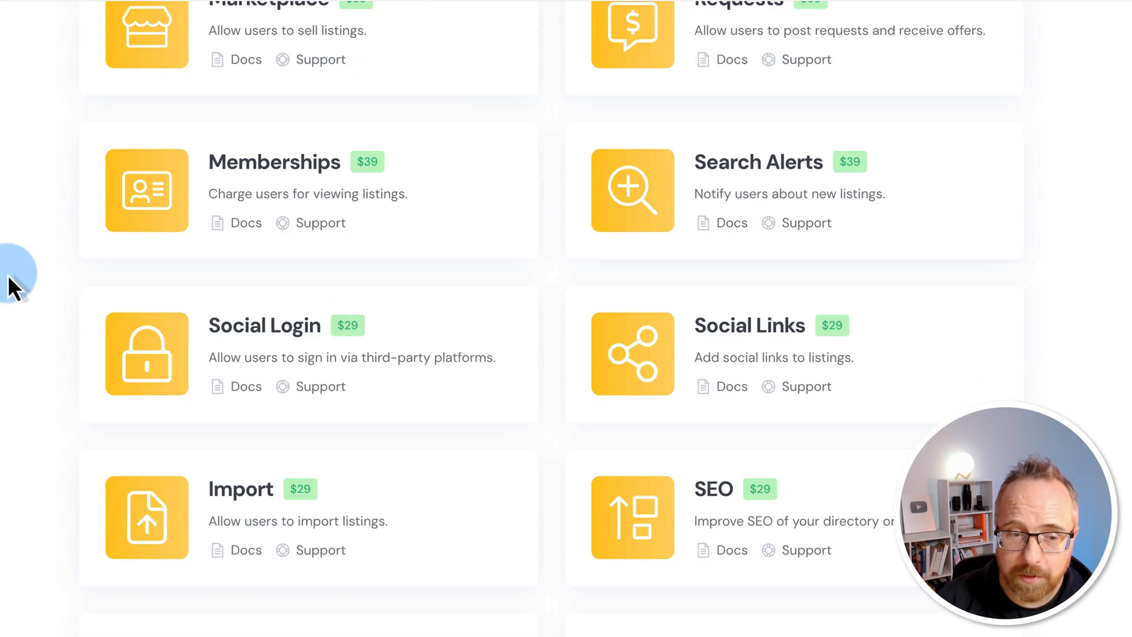
{"action": "scroll", "coordinate": [9, 274], "scroll_direction": "down", "scroll_amount": 5}
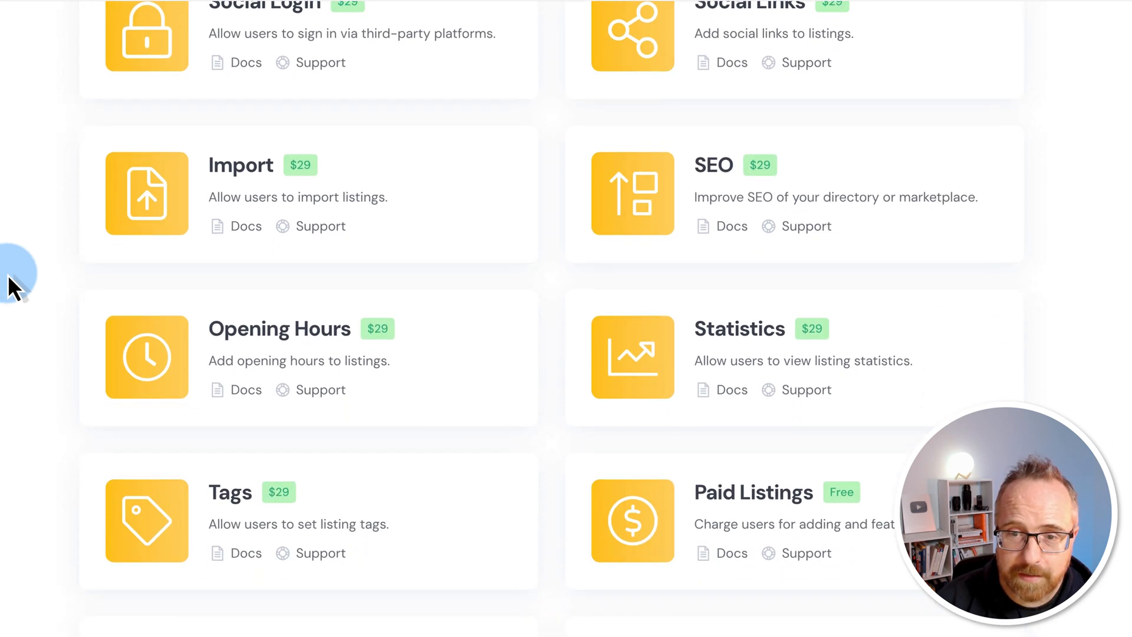
{"action": "scroll", "coordinate": [9, 275], "scroll_direction": "down", "scroll_amount": 1}
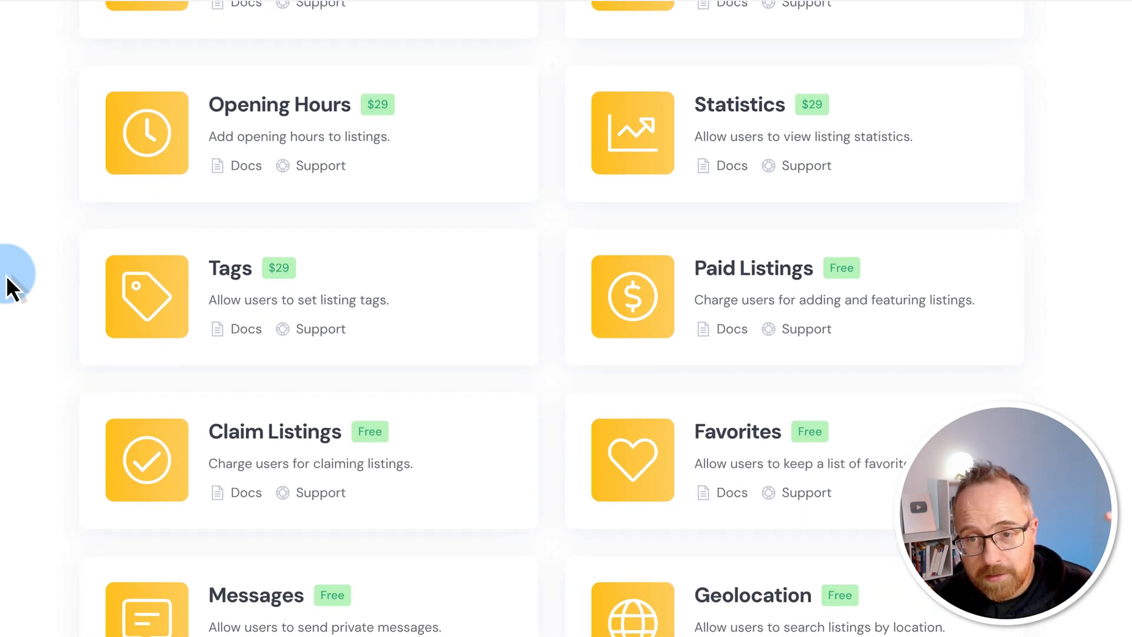
{"action": "scroll", "coordinate": [9, 275], "scroll_direction": "down", "scroll_amount": 3}
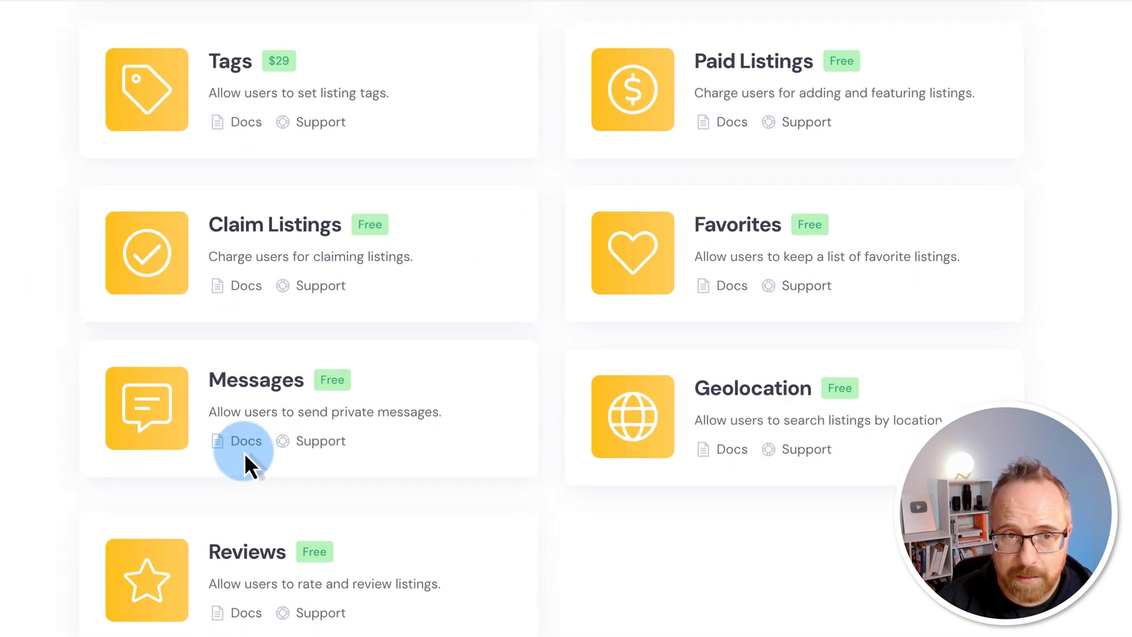
{"action": "scroll", "coordinate": [244, 451], "scroll_direction": "up", "scroll_amount": 1}
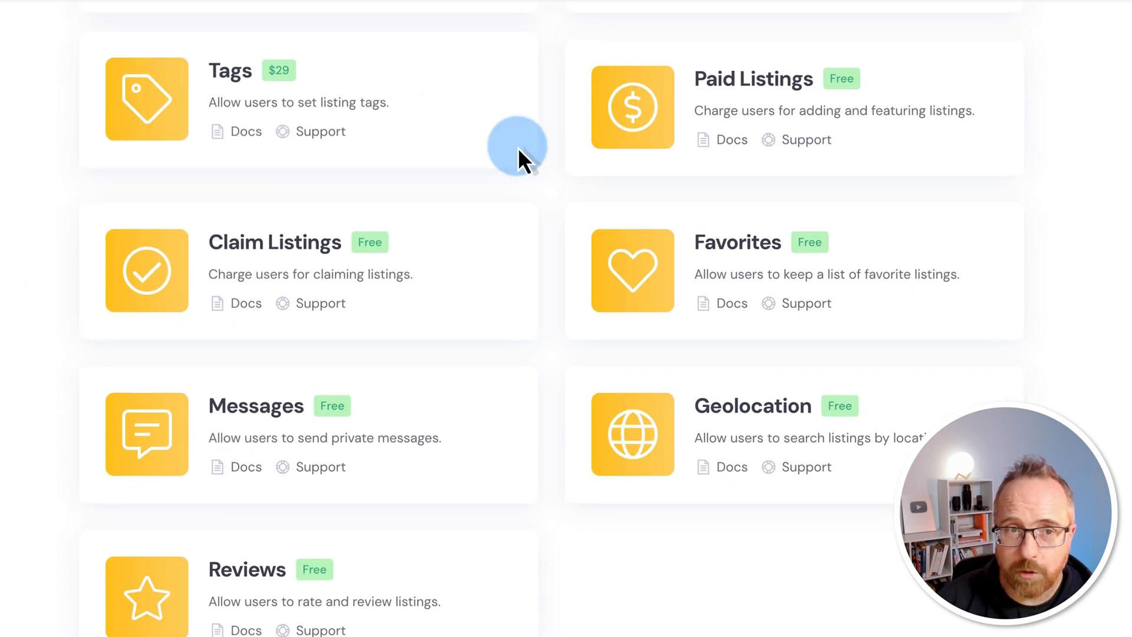
{"action": "left_click", "coordinate": [767, 82]}
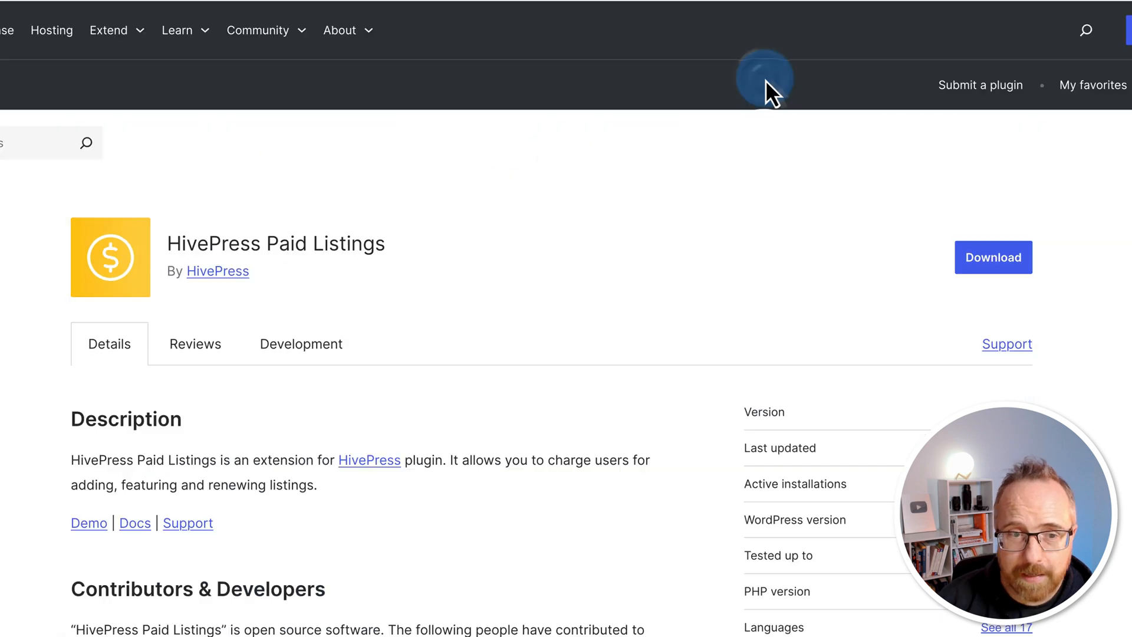
Step: Scroll through the HivePress Paid Listings description on WordPress.org
{"action": "scroll", "coordinate": [227, 523], "scroll_direction": "down", "scroll_amount": 4}
{"action": "scroll", "coordinate": [434, 426], "scroll_direction": "up", "scroll_amount": 3}
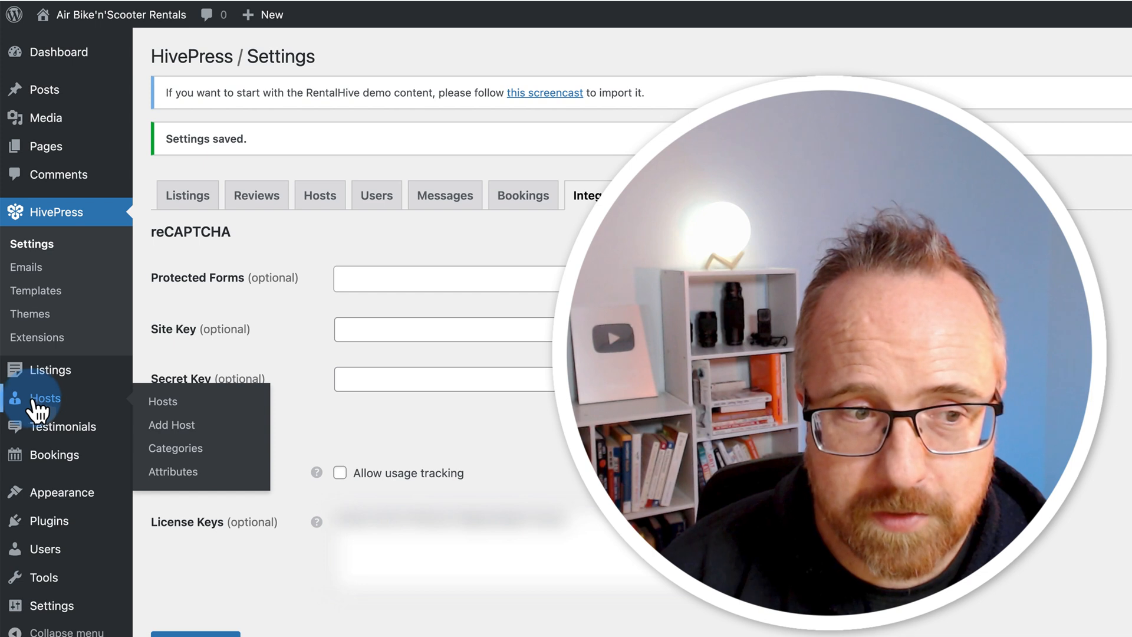
{"action": "mouse_move", "coordinate": [75, 466]}
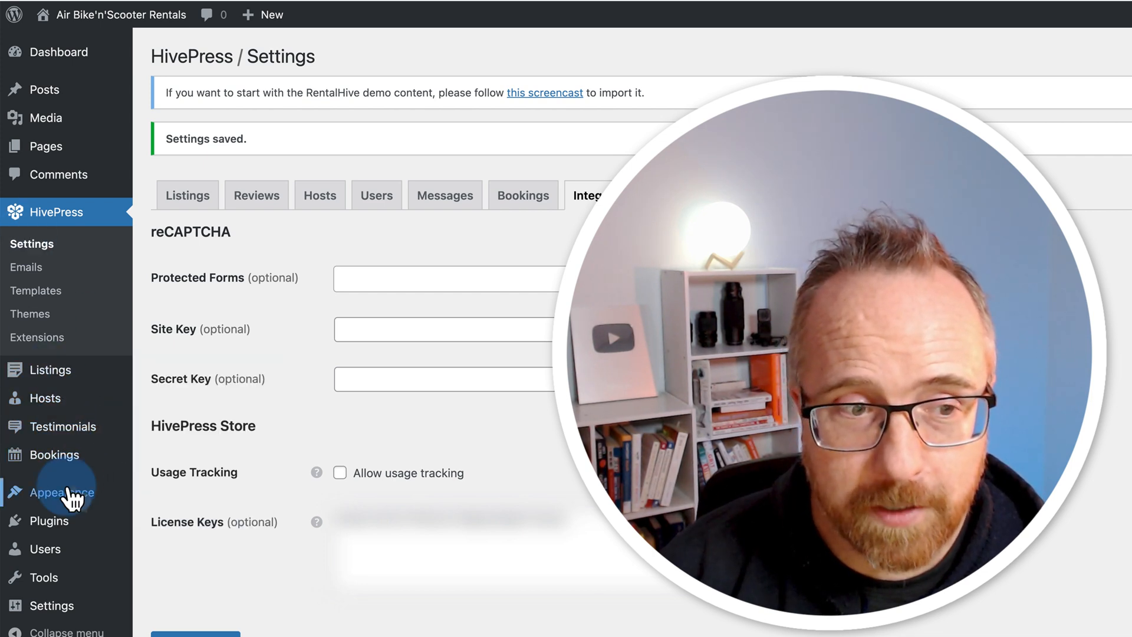
{"action": "mouse_move", "coordinate": [77, 494]}
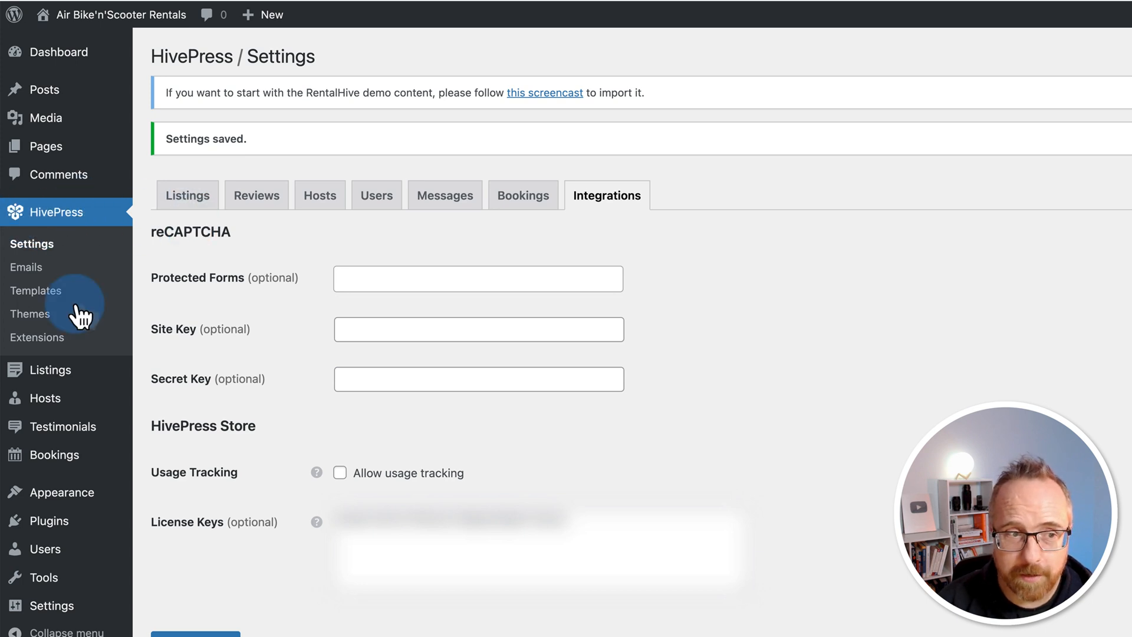
Step: Scroll through the HivePress Extensions cards to see which are installed or active
{"action": "left_click", "coordinate": [41, 338]}
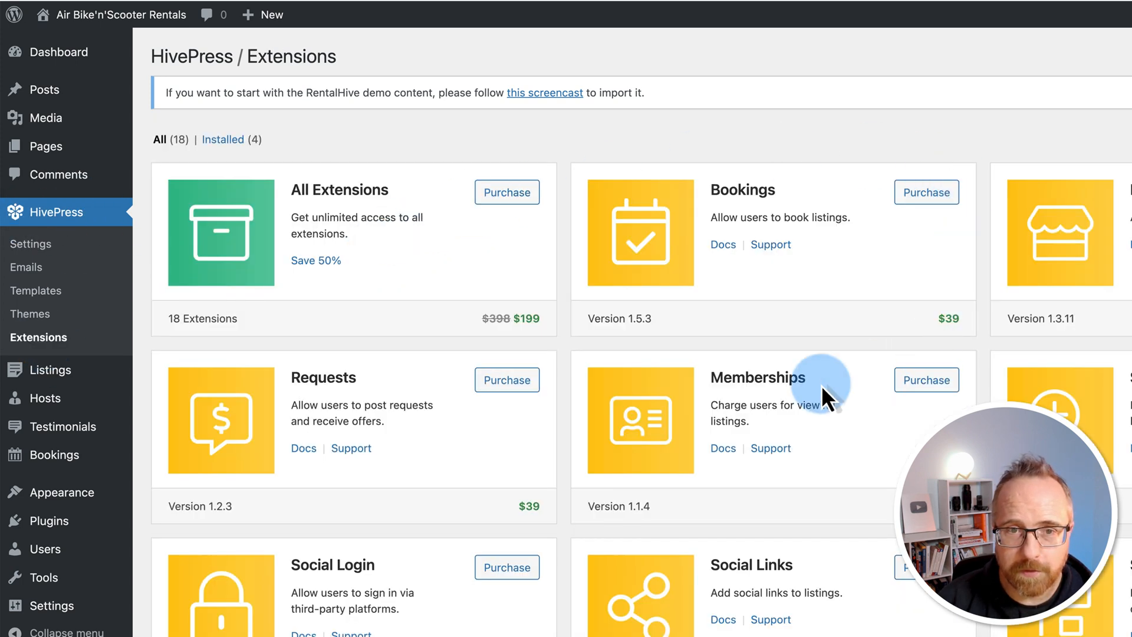
{"action": "scroll", "coordinate": [848, 397], "scroll_direction": "down", "scroll_amount": 1}
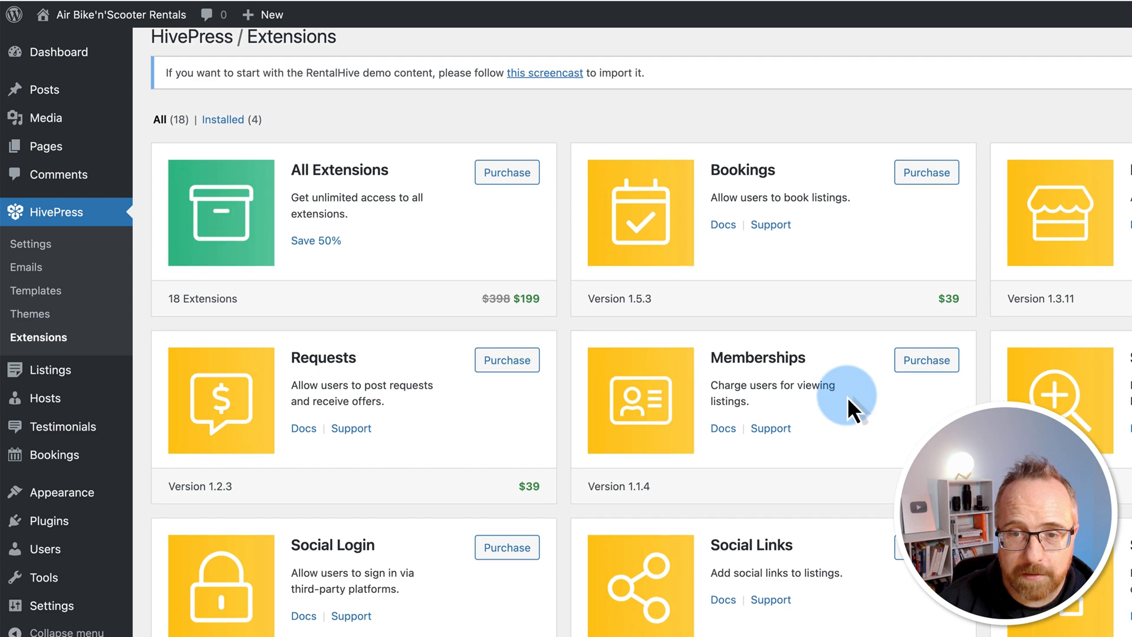
{"action": "scroll", "coordinate": [811, 445], "scroll_direction": "down", "scroll_amount": 10}
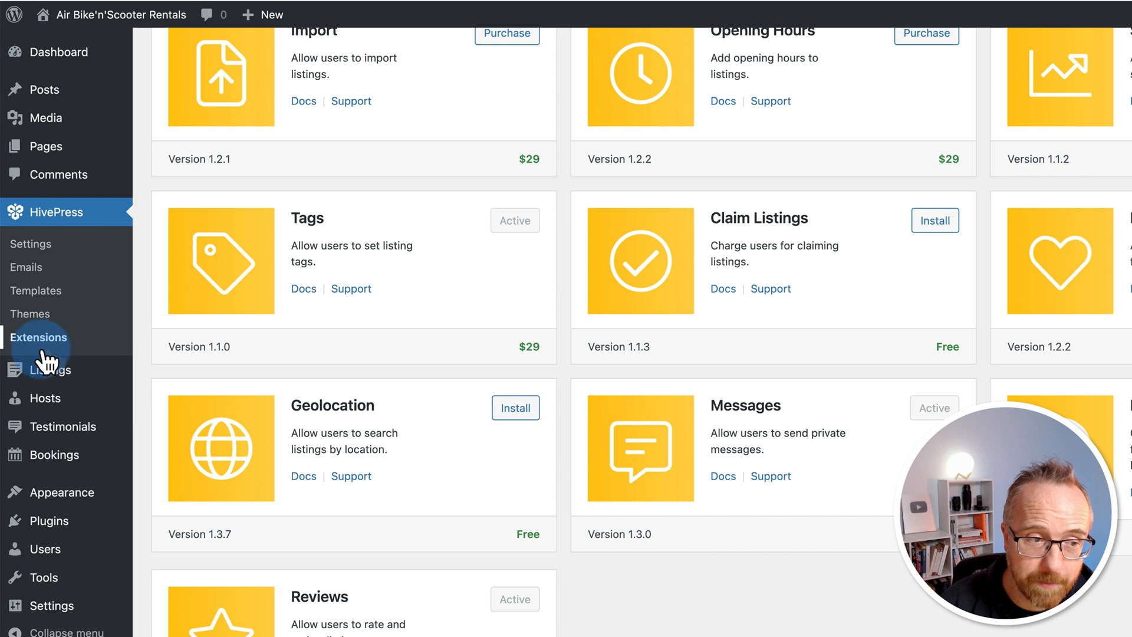
{"action": "mouse_move", "coordinate": [18, 381]}
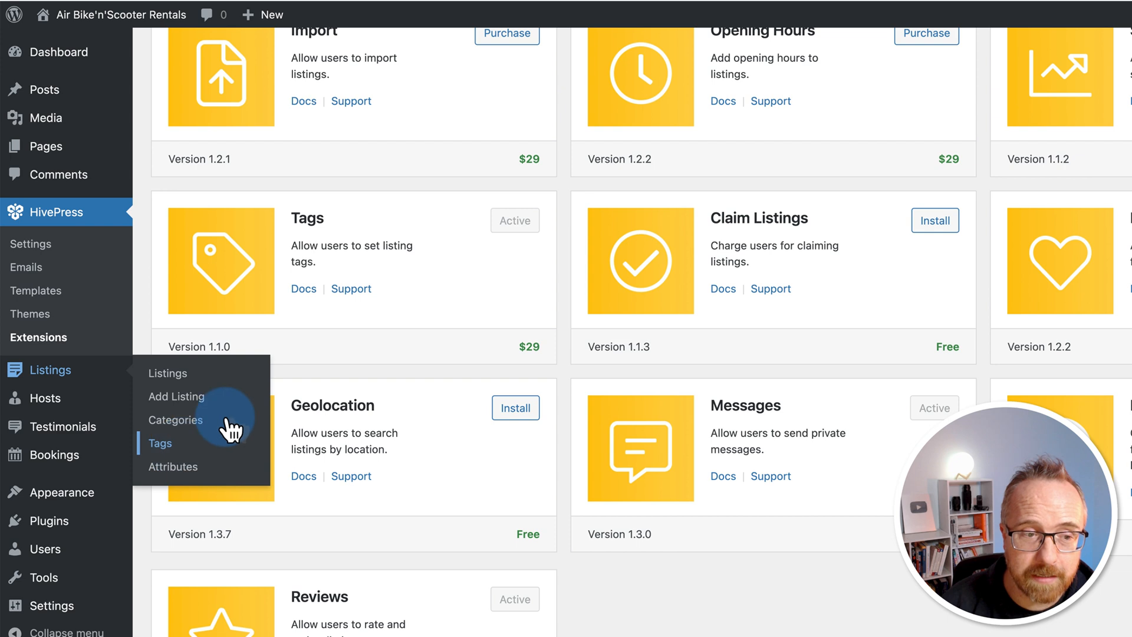
Step: Enter category name Bikes, no parent, and description 'All kinds of bikes for rent.'
{"action": "mouse_move", "coordinate": [57, 405]}
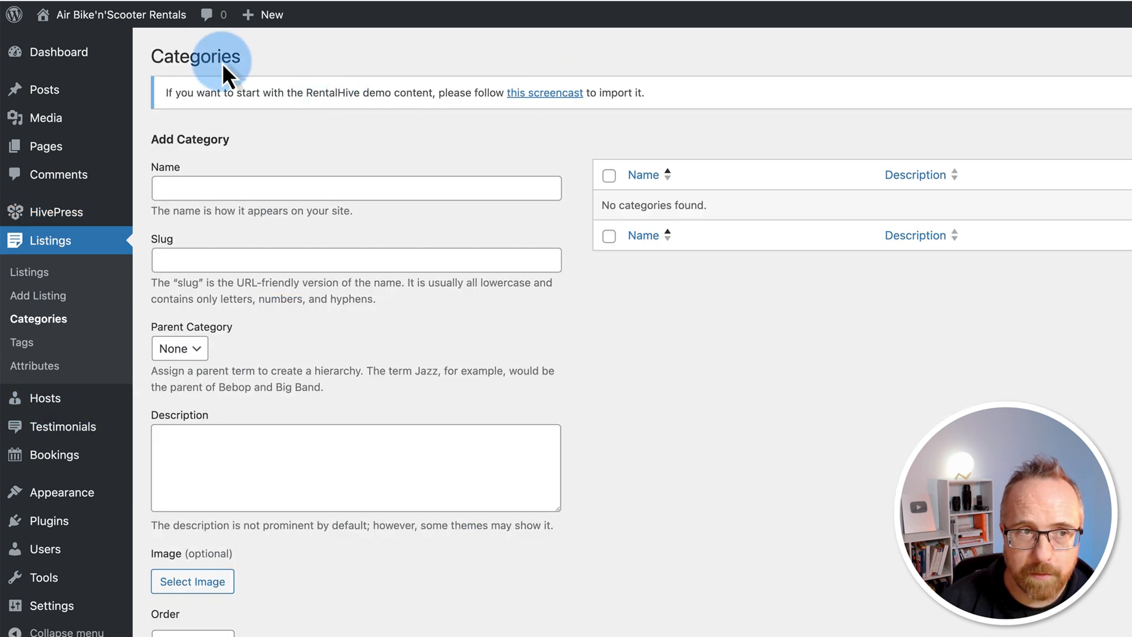
{"action": "left_click", "coordinate": [227, 190]}
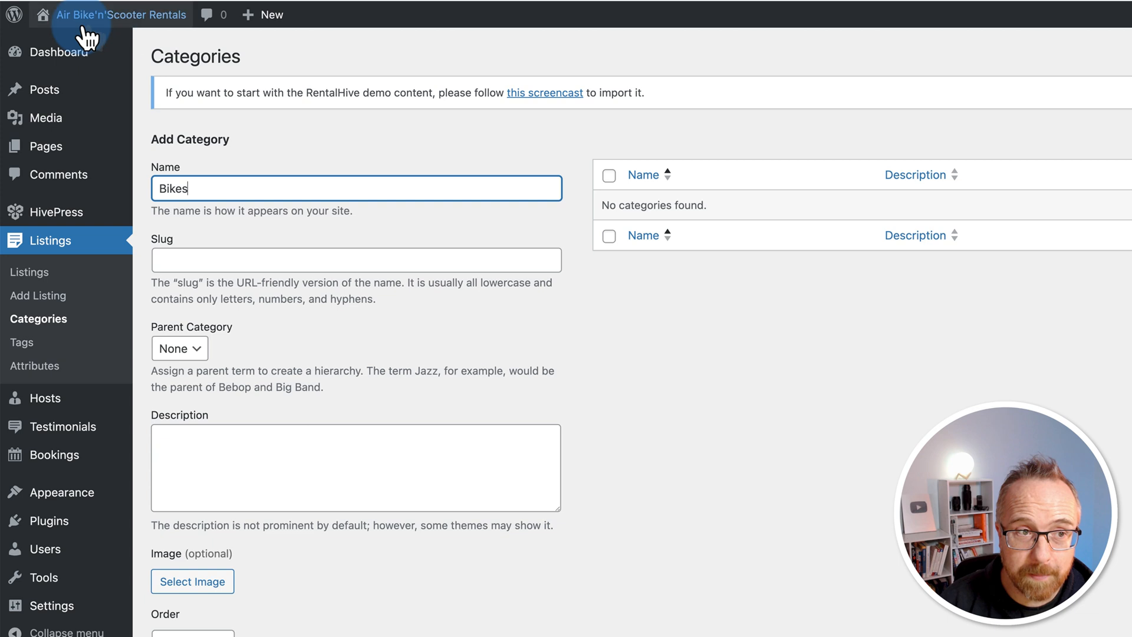
{"action": "left_click", "coordinate": [170, 276]}
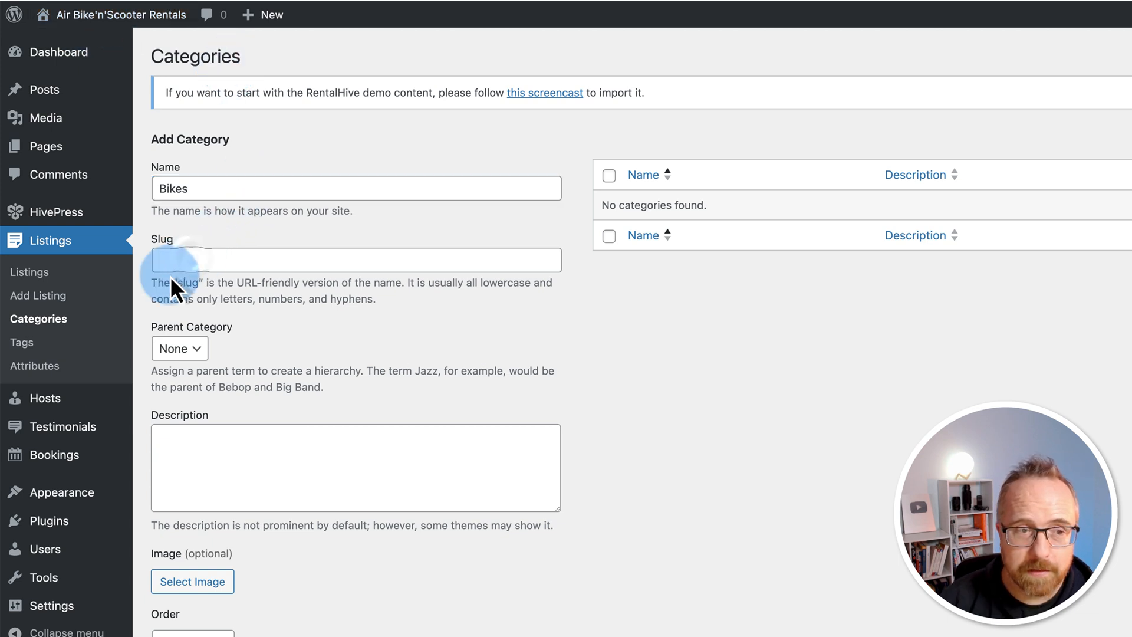
{"action": "scroll", "coordinate": [261, 326], "scroll_direction": "down", "scroll_amount": 2}
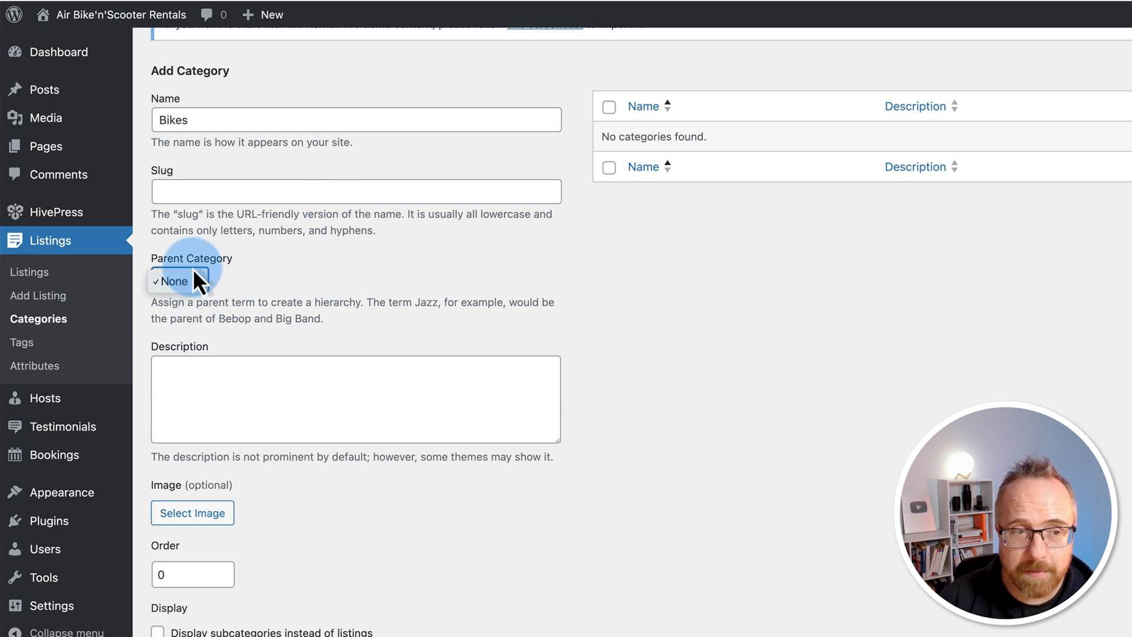
{"action": "left_click", "coordinate": [200, 282]}
{"action": "scroll", "coordinate": [182, 346], "scroll_direction": "down", "scroll_amount": 1}
{"action": "left_click", "coordinate": [395, 335]}
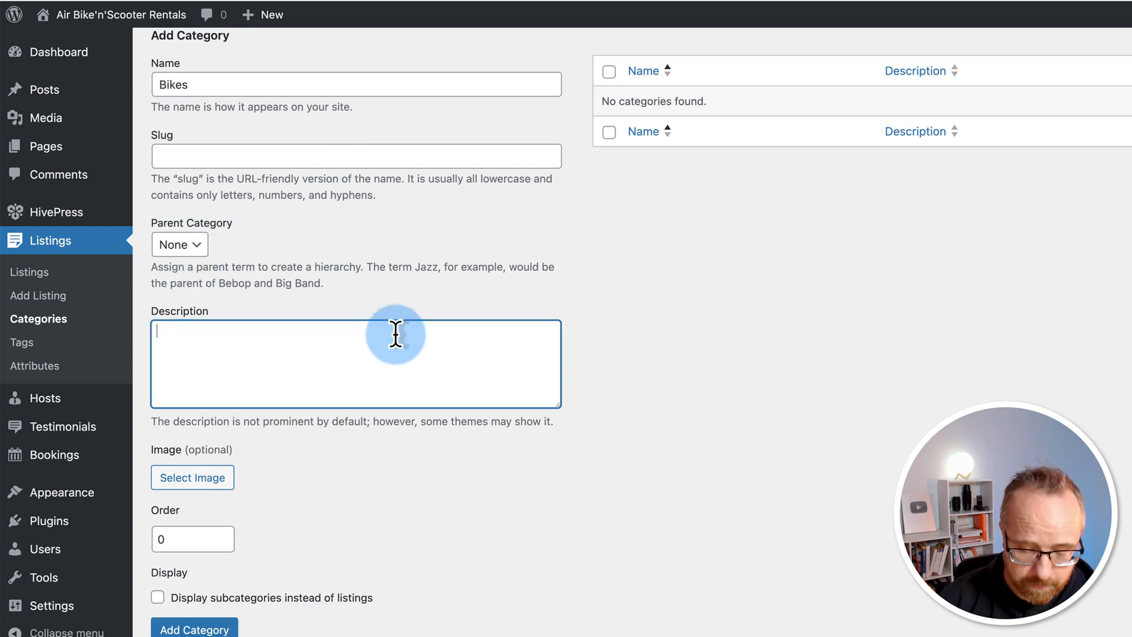
{"action": "type", "text": "All kinds of bikes for rent."}
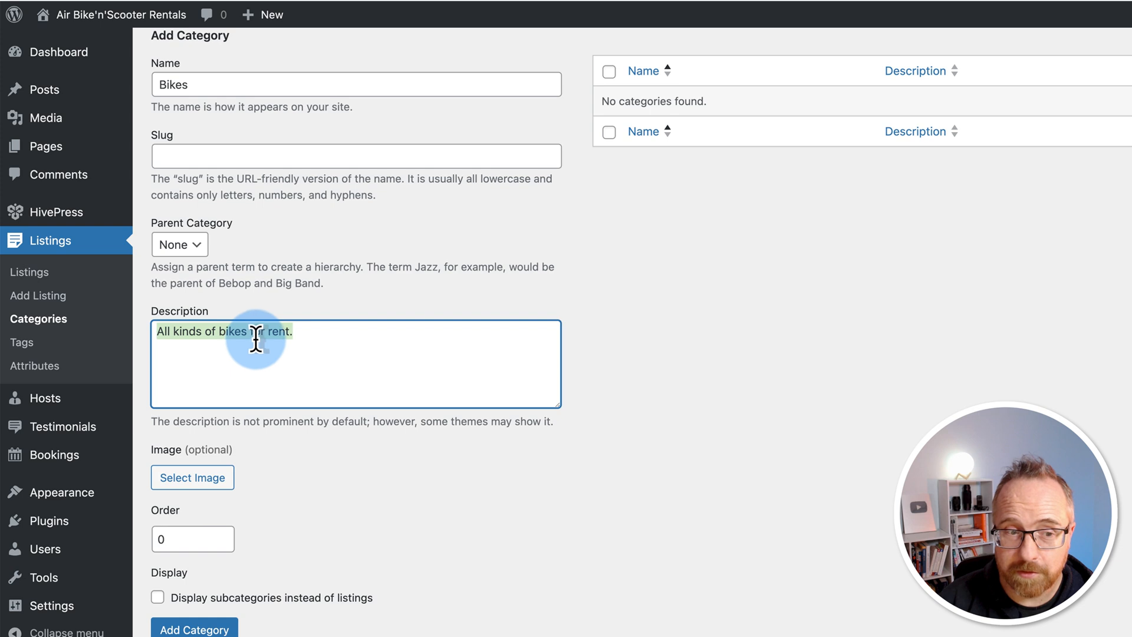
{"action": "left_click", "coordinate": [210, 480]}
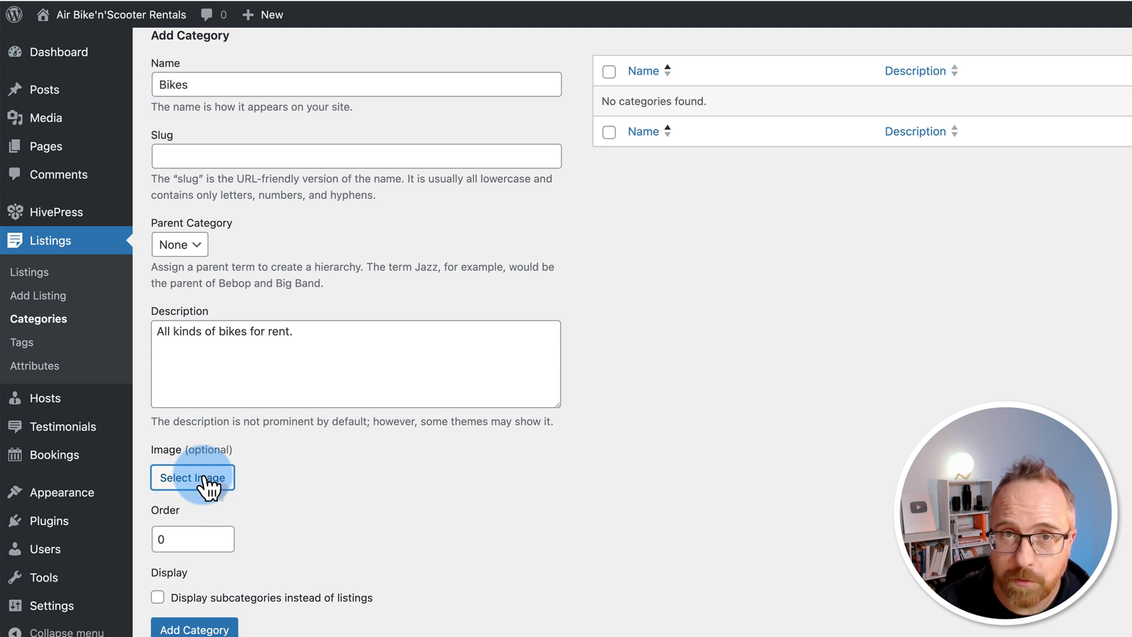
Step: Label vintage-bicycle-1.jpg 'Vintage bike with flowers.' in title, caption and description, and use it as the Bikes image
{"action": "left_click", "coordinate": [200, 480]}
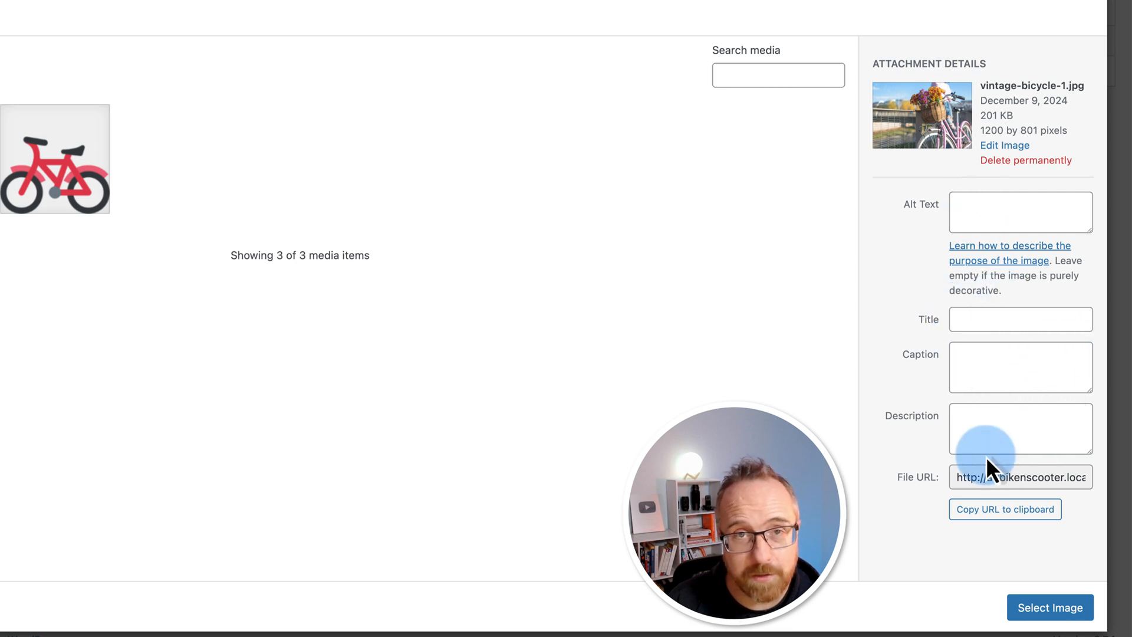
{"action": "left_click", "coordinate": [981, 215]}
{"action": "type", "text": "Vintage bike with flowers."}
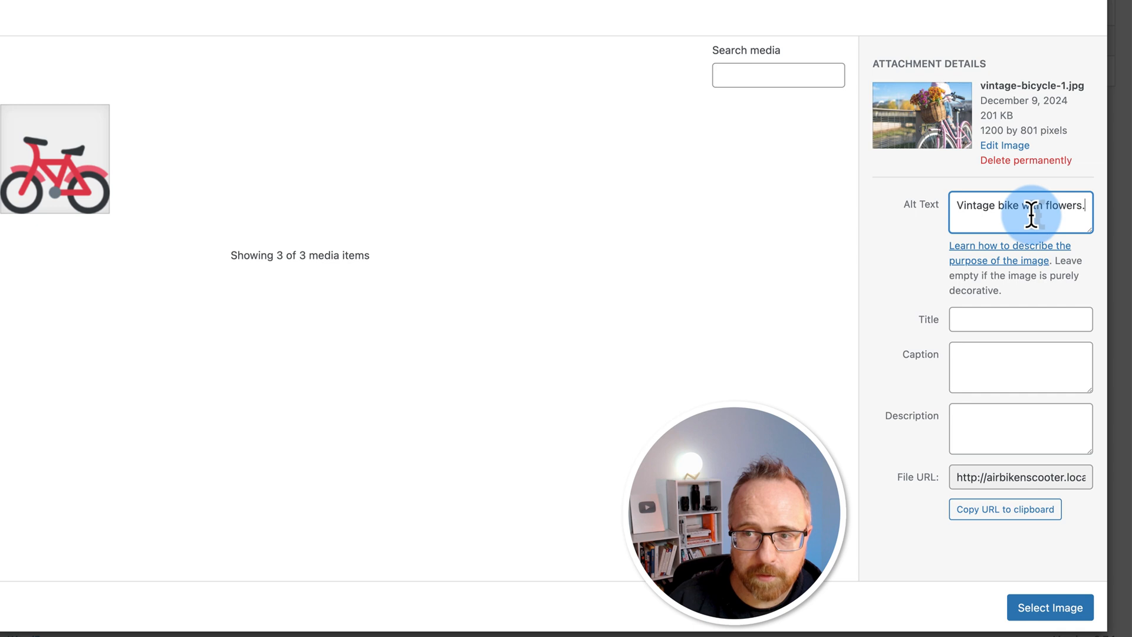
{"action": "left_click", "coordinate": [955, 320]}
{"action": "type", "text": "Vintage bike with flowers."}
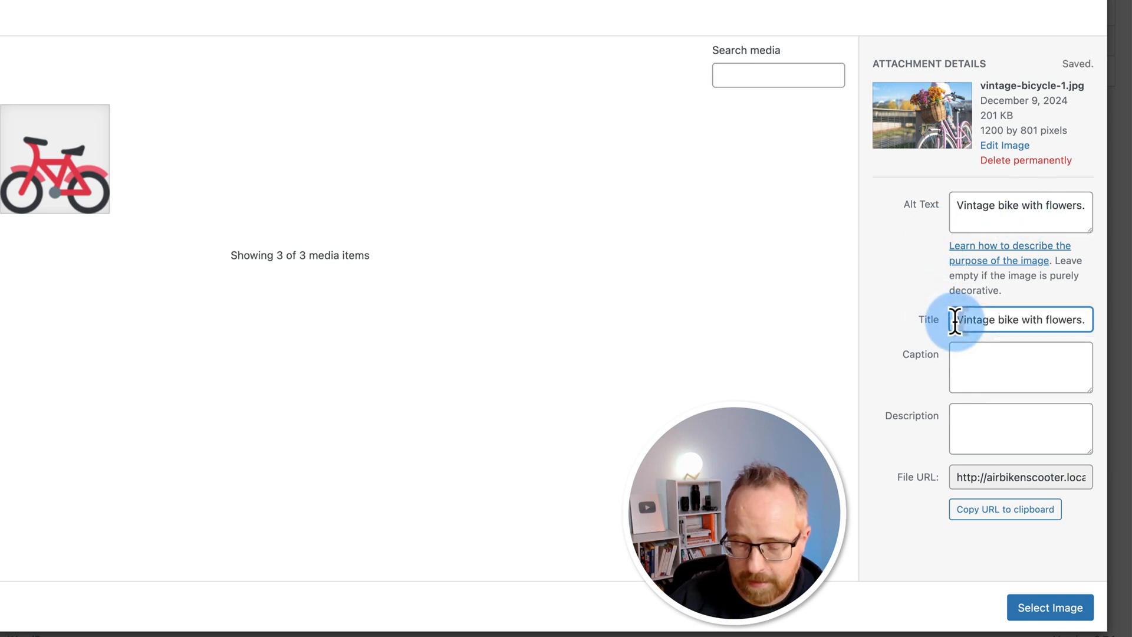
{"action": "left_click", "coordinate": [962, 366]}
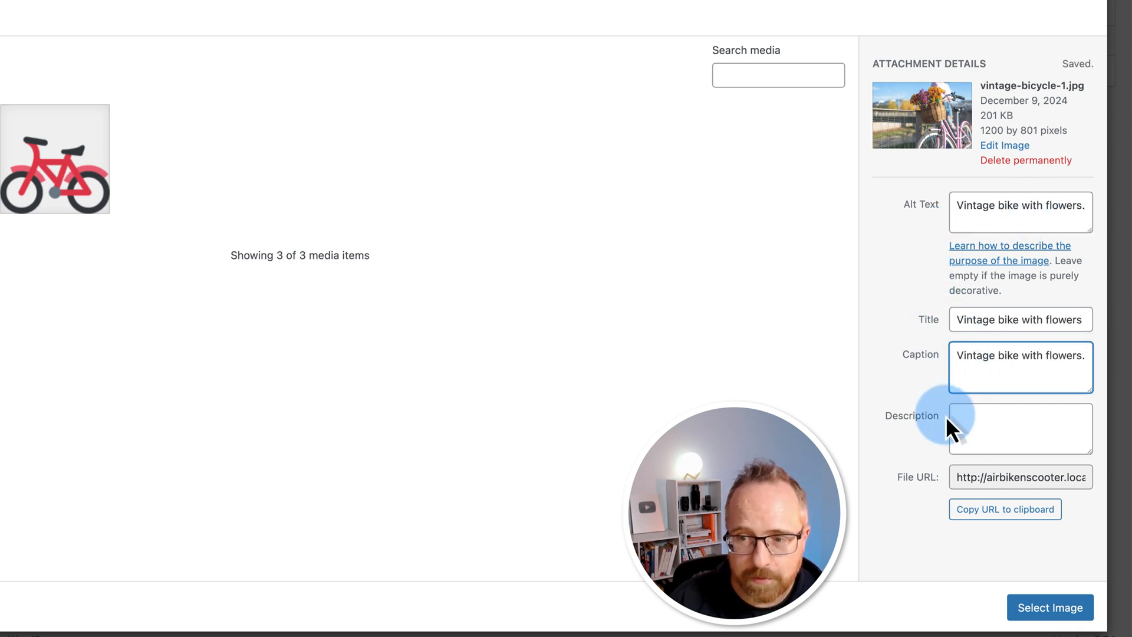
{"action": "left_click", "coordinate": [959, 424]}
{"action": "type", "text": "Vintage bike with flowers."}
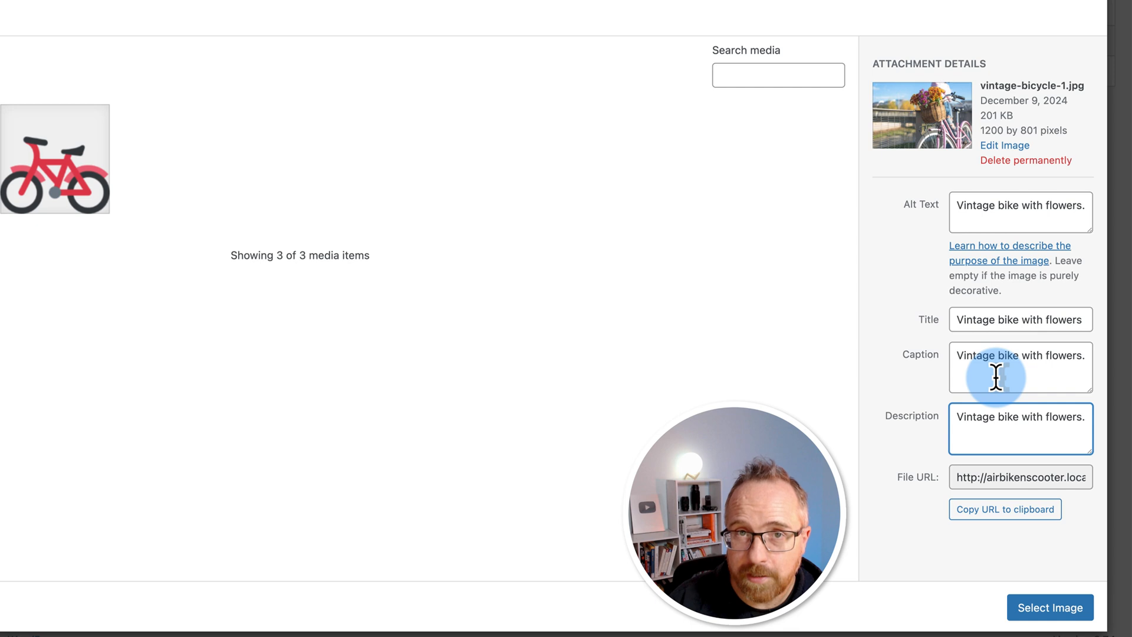
{"action": "left_click", "coordinate": [1016, 611]}
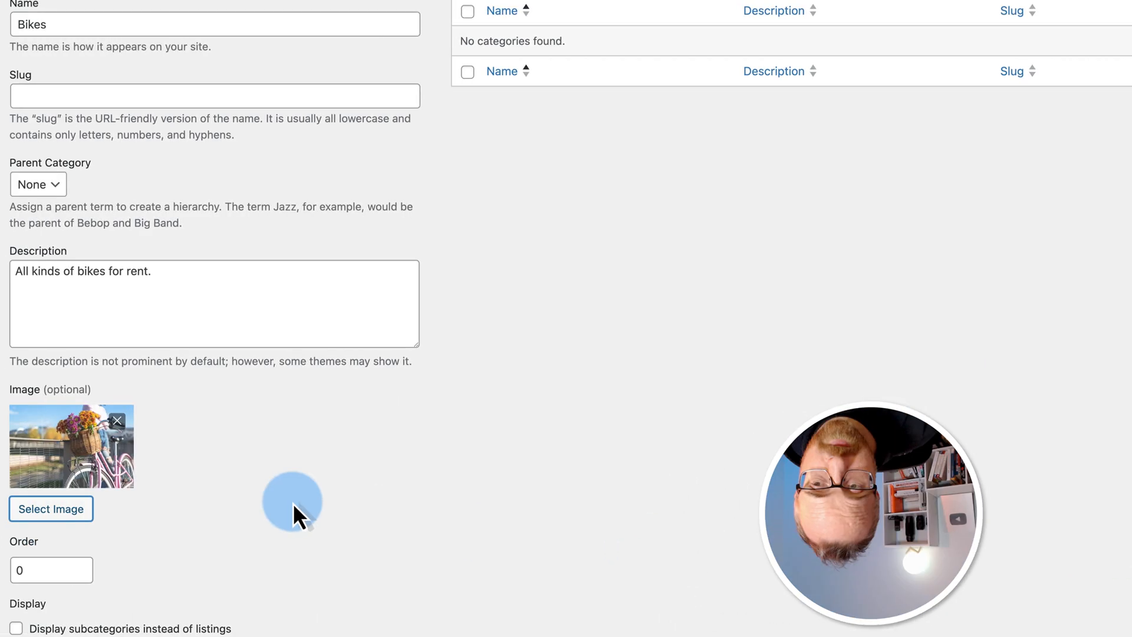
Step: Keep Order at 0, toggle the Display option, and create the Bikes category
{"action": "scroll", "coordinate": [327, 564], "scroll_direction": "down", "scroll_amount": 2}
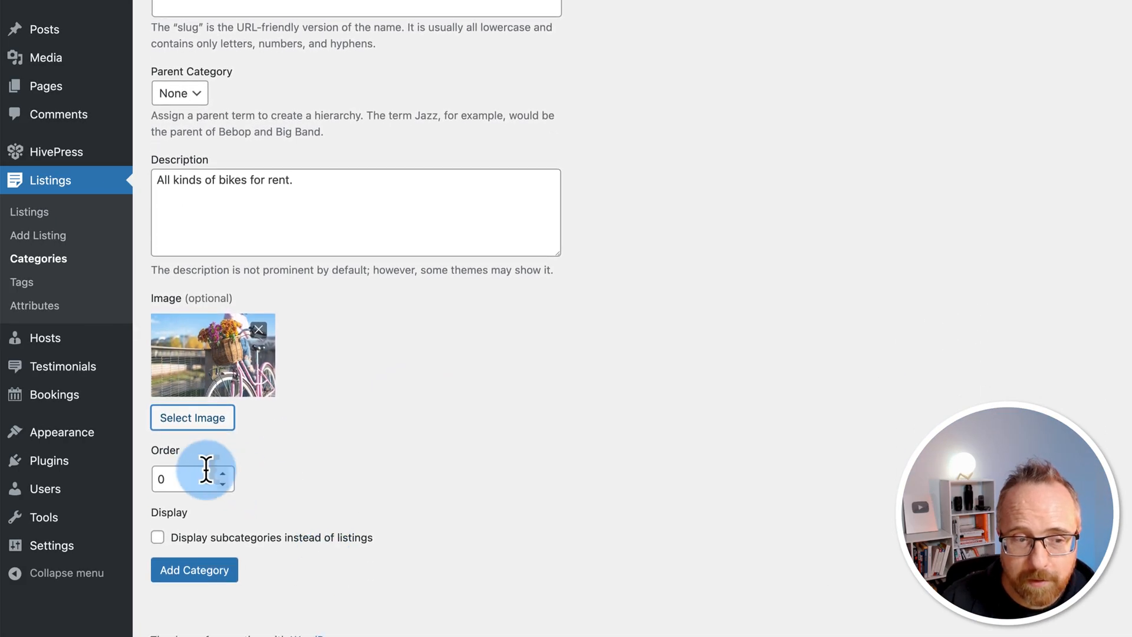
{"action": "left_click_drag", "start_coordinate": [206, 472], "coordinate": [130, 480]}
{"action": "left_click", "coordinate": [394, 456]}
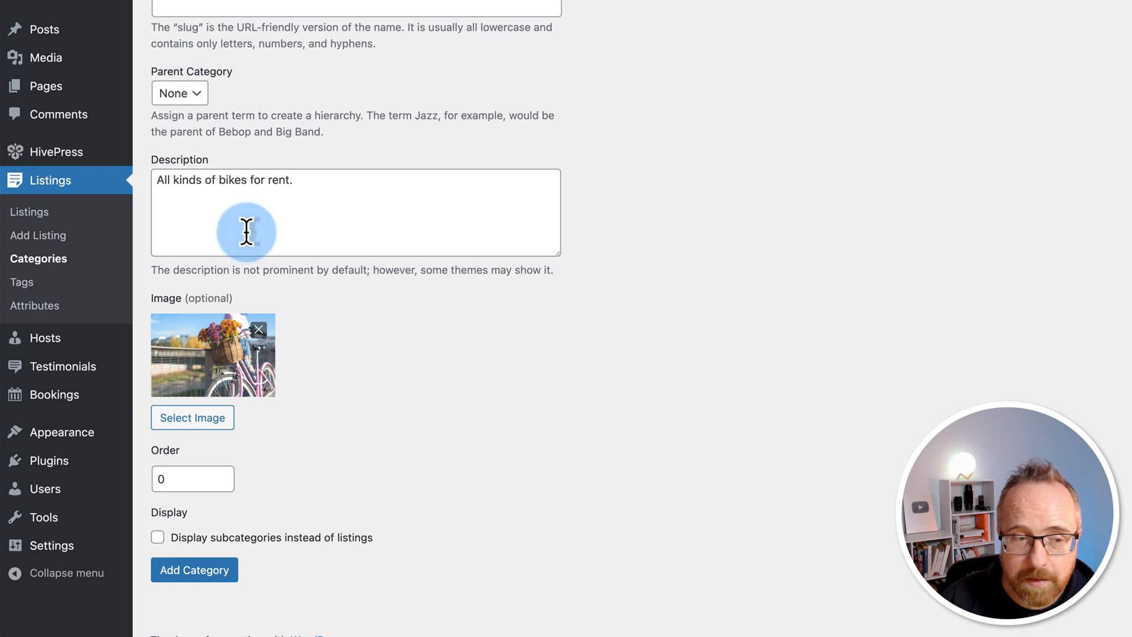
{"action": "double_click", "coordinate": [169, 479]}
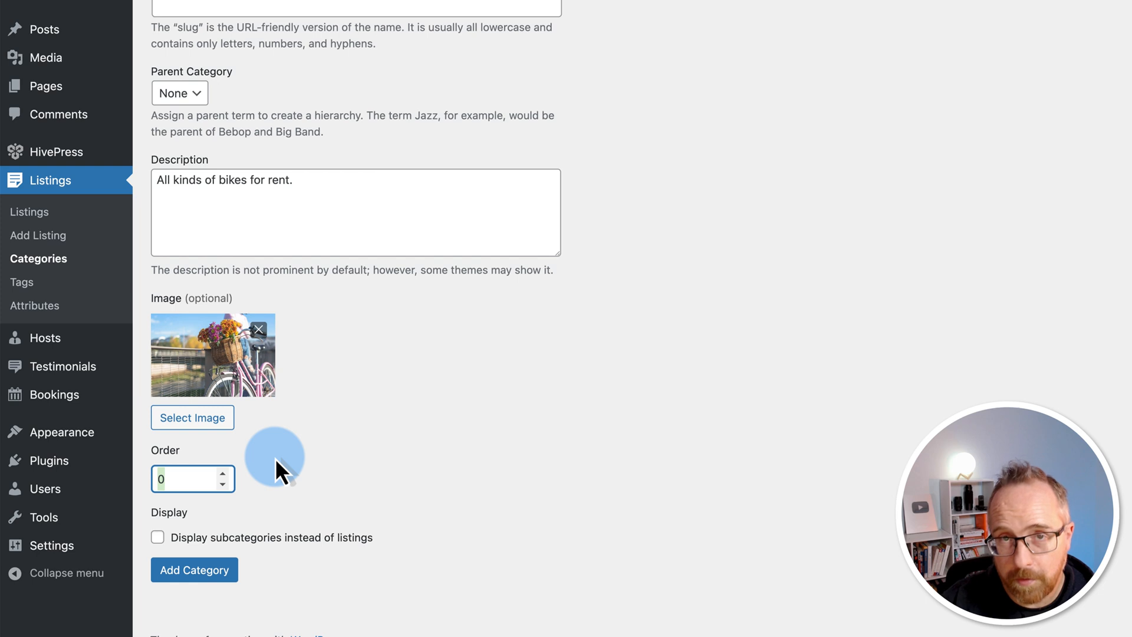
{"action": "left_click", "coordinate": [351, 486]}
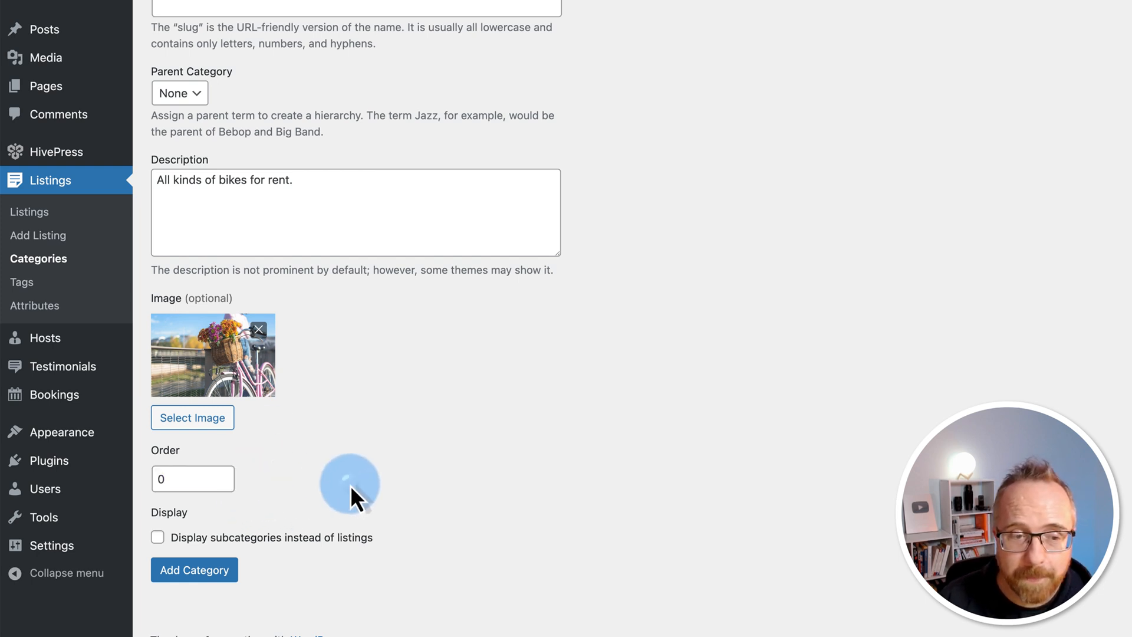
{"action": "left_click", "coordinate": [158, 538]}
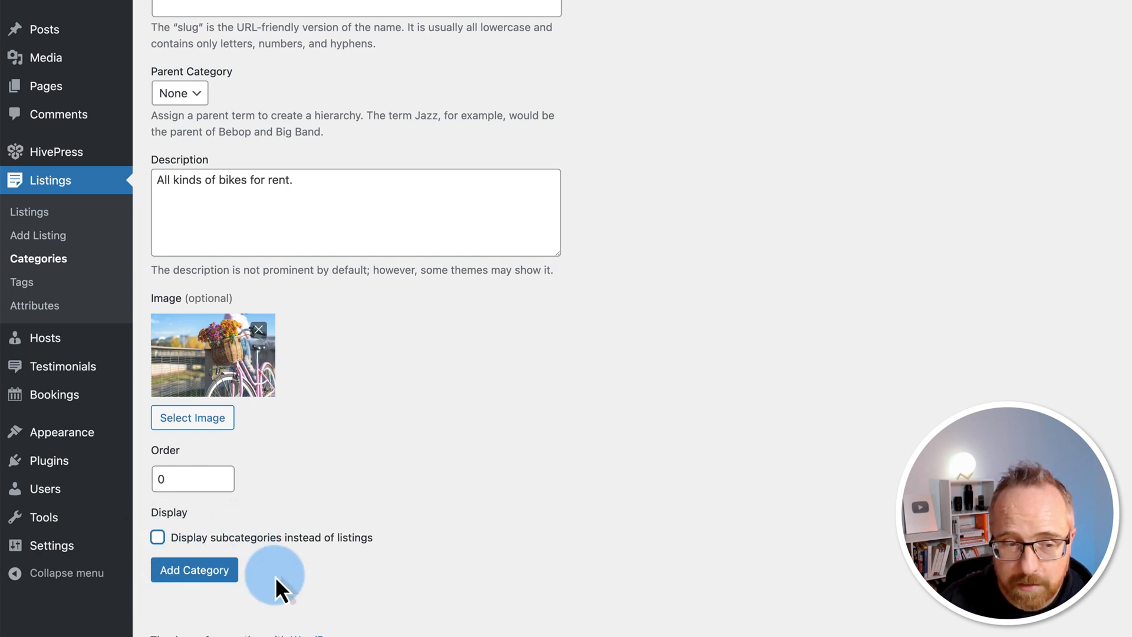
{"action": "left_click", "coordinate": [218, 579]}
{"action": "scroll", "coordinate": [575, 501], "scroll_direction": "up", "scroll_amount": 4}
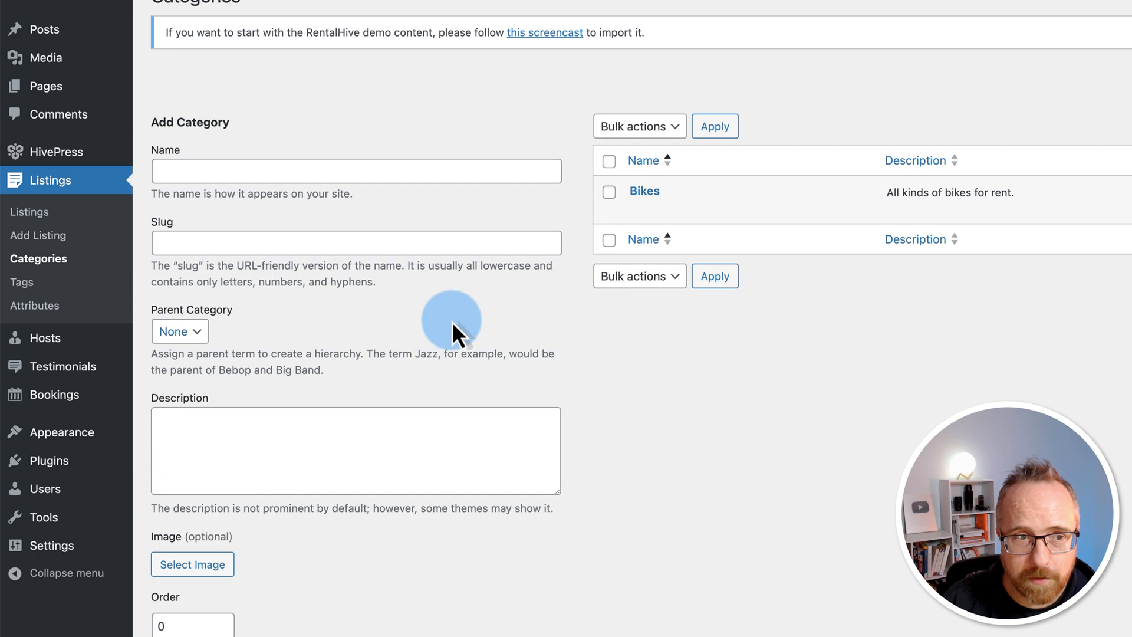
Step: Name the category Mountain Bikes under parent Bikes, described 'Rent a mountain bike!'
{"action": "left_click", "coordinate": [171, 172]}
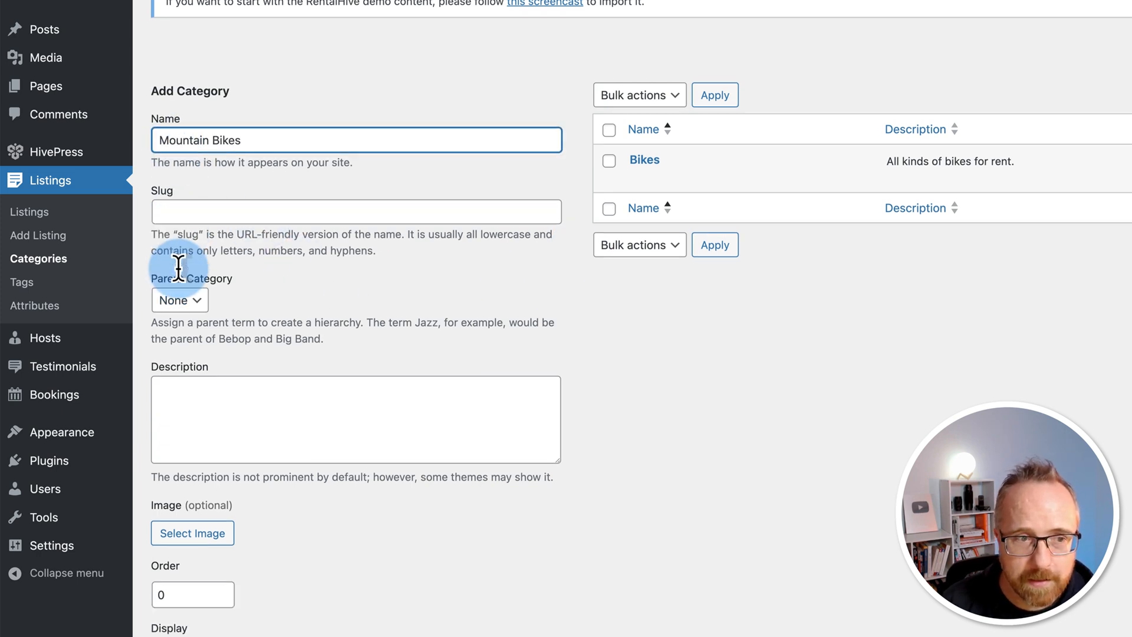
{"action": "scroll", "coordinate": [177, 270], "scroll_direction": "down", "scroll_amount": 5}
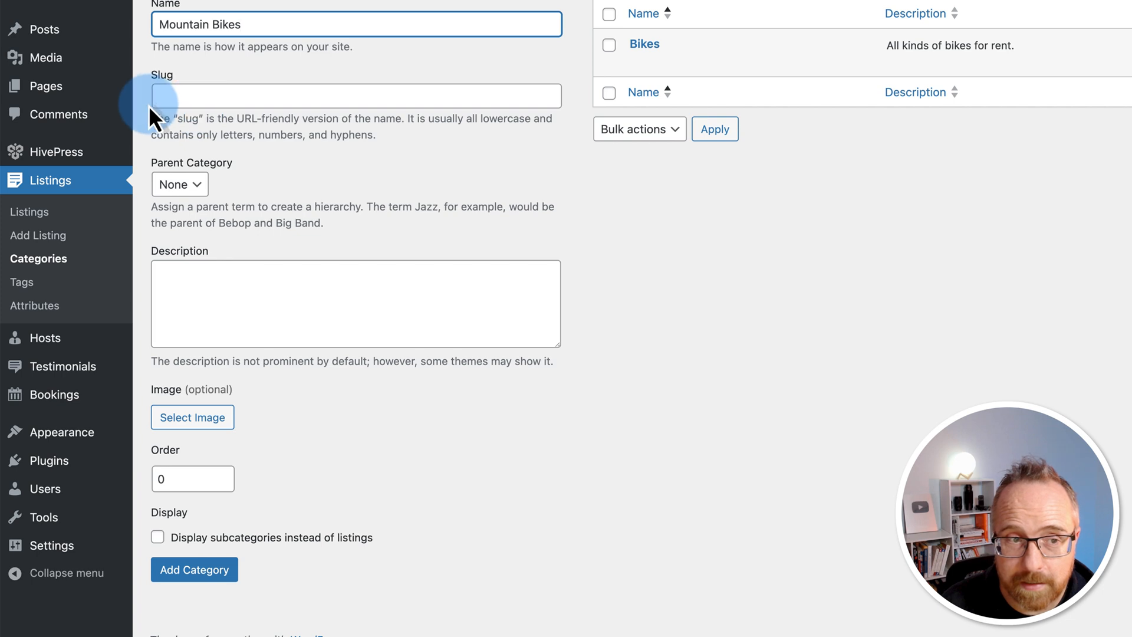
{"action": "left_click", "coordinate": [192, 184]}
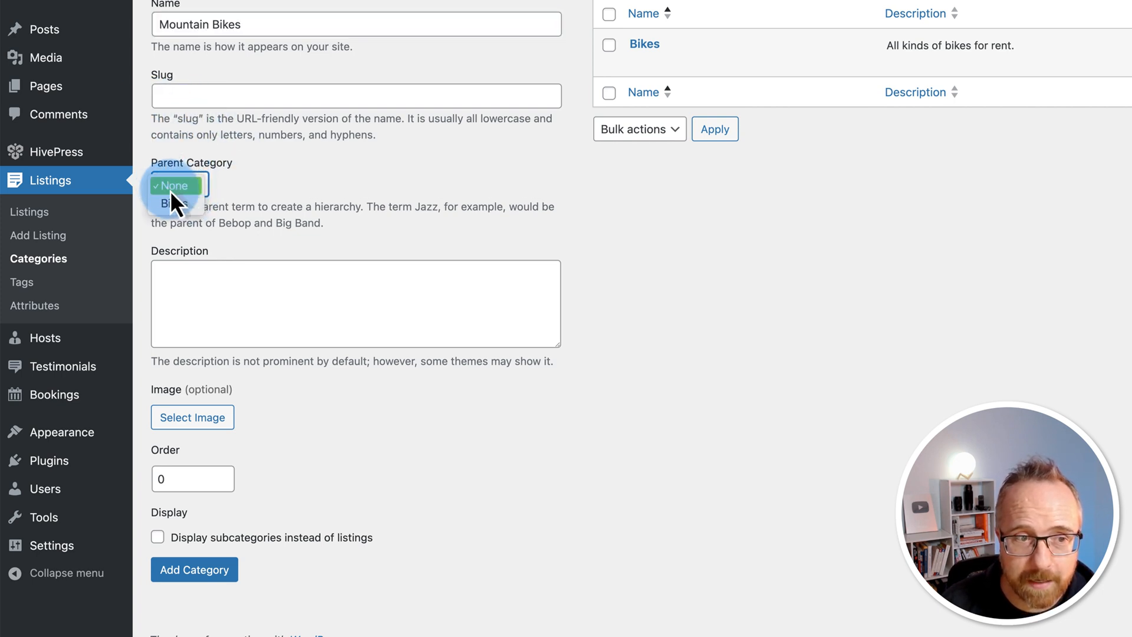
{"action": "left_click", "coordinate": [171, 203]}
{"action": "left_click", "coordinate": [174, 279]}
{"action": "type", "text": "Rent a mountain bike!"}
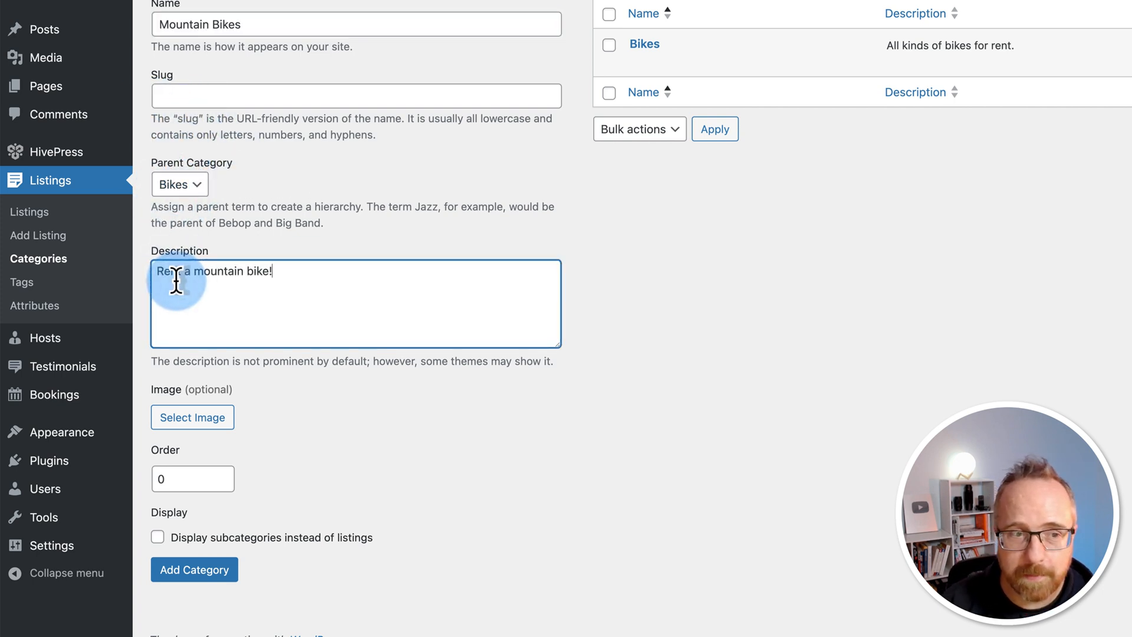
Step: Set mountain-bike-1.jpg as its image with alt-text title and caption, then add the subcategory
{"action": "left_click", "coordinate": [229, 413]}
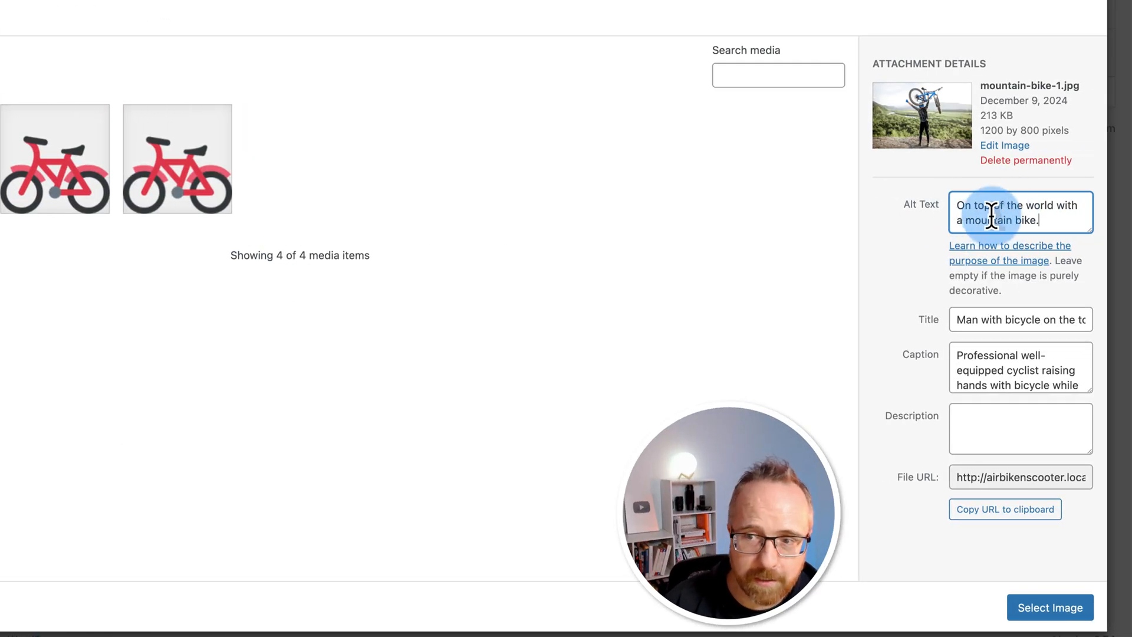
{"action": "left_click", "coordinate": [976, 322]}
{"action": "key", "text": "super+a"}
{"action": "type", "text": "On top of the world with a mountain bike."}
{"action": "left_click", "coordinate": [977, 354]}
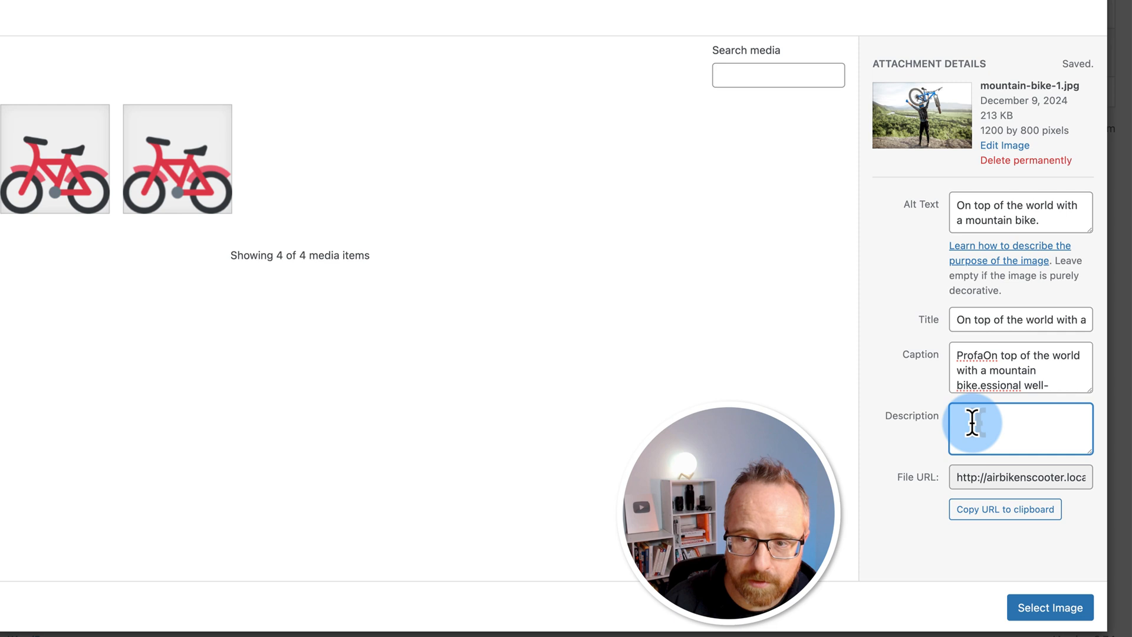
{"action": "type", "text": "On top of the world with a mountain bike."}
{"action": "triple_click", "coordinate": [971, 364]}
{"action": "type", "text": "On top of the world with a mountain bike."}
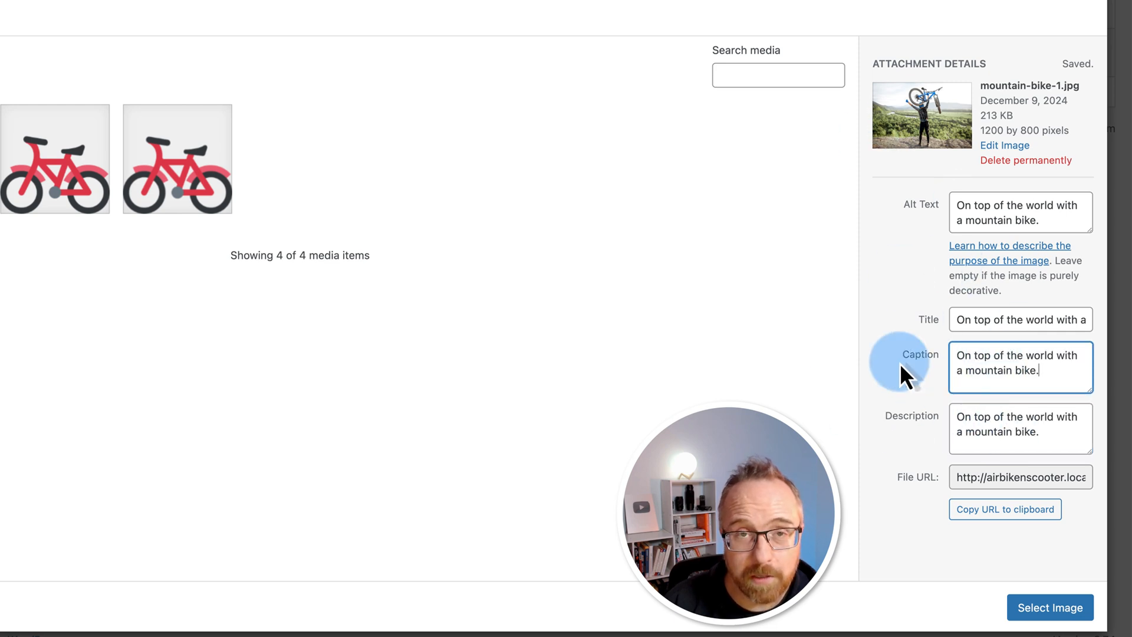
{"action": "left_click", "coordinate": [1051, 613]}
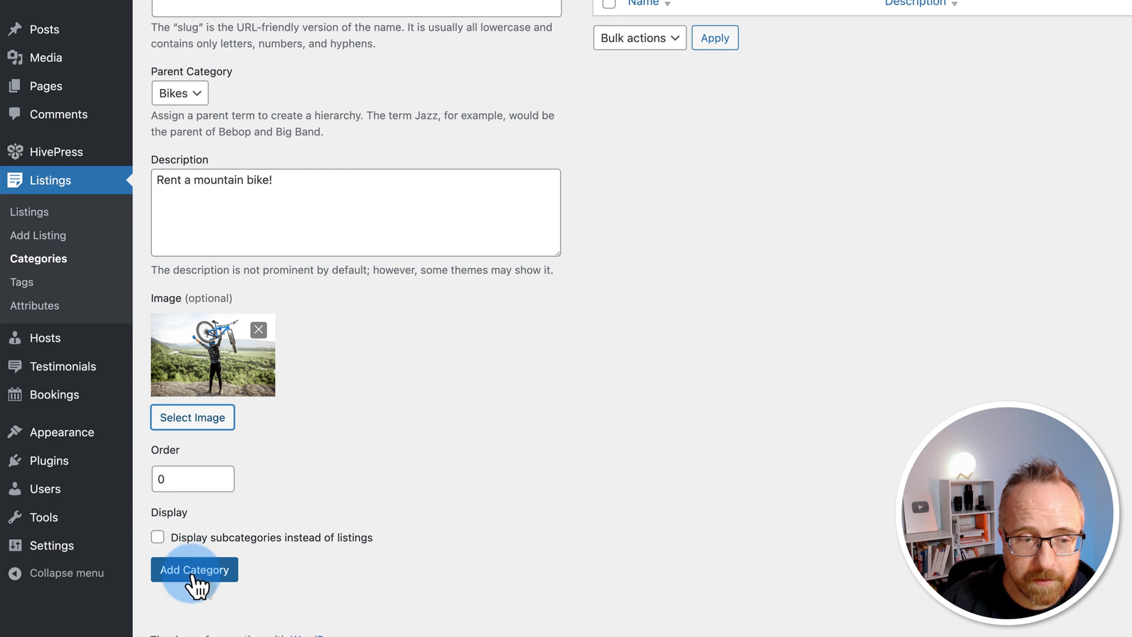
{"action": "left_click", "coordinate": [193, 572]}
Step: Delete the Mountain Bikes subcategory and confirm the deletion
{"action": "scroll", "coordinate": [606, 392], "scroll_direction": "up", "scroll_amount": 5}
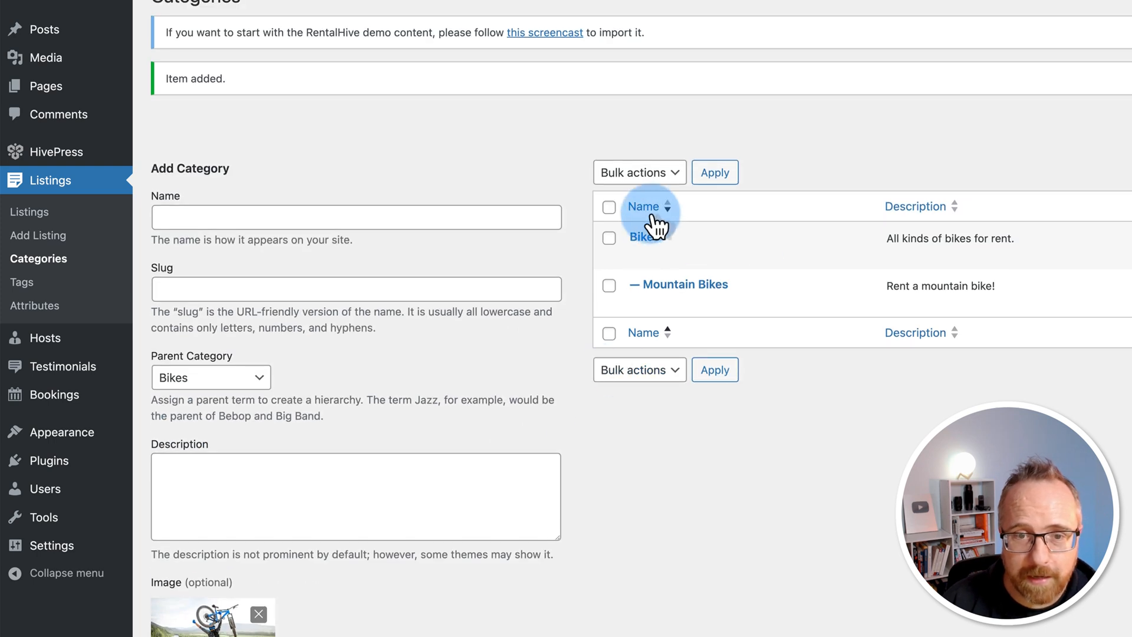
{"action": "mouse_move", "coordinate": [644, 285]}
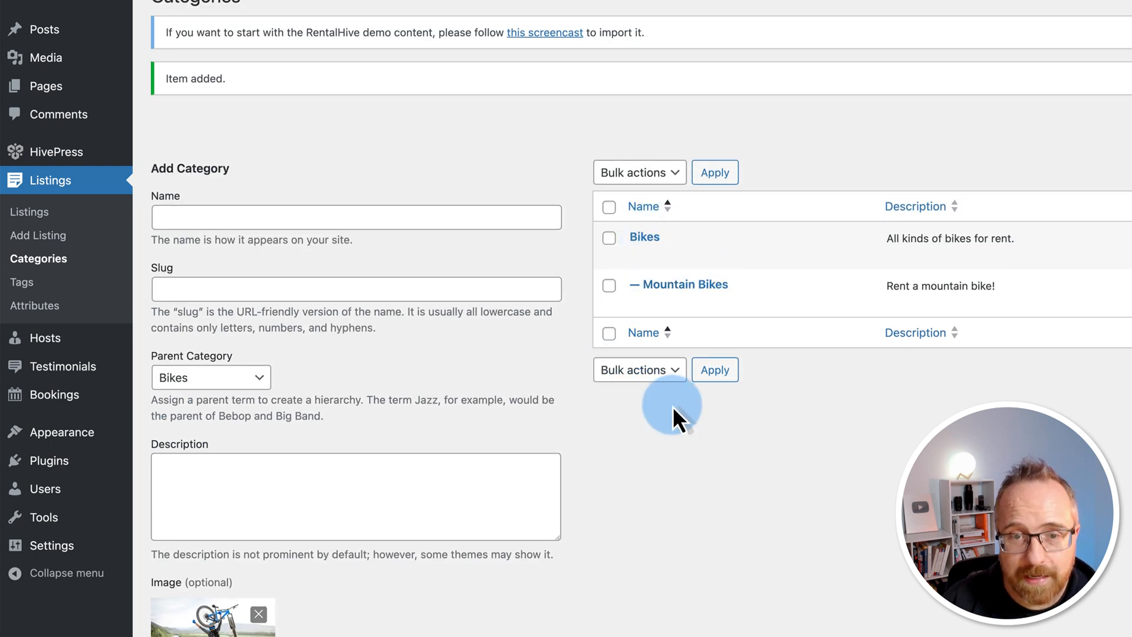
{"action": "mouse_move", "coordinate": [632, 260]}
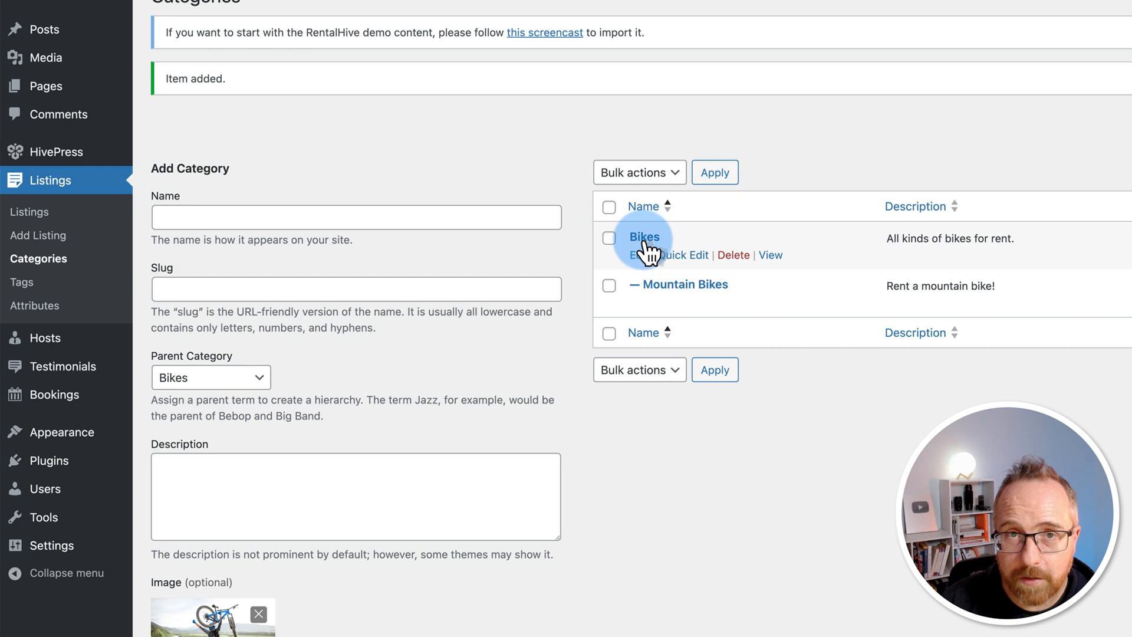
{"action": "mouse_move", "coordinate": [710, 300]}
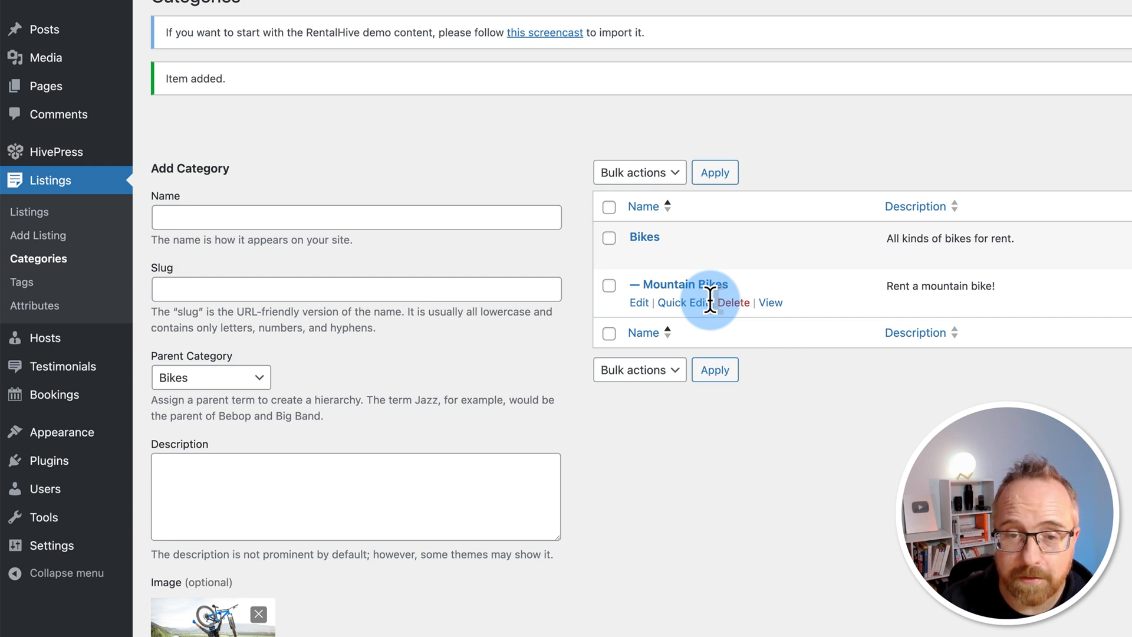
{"action": "left_click", "coordinate": [732, 303]}
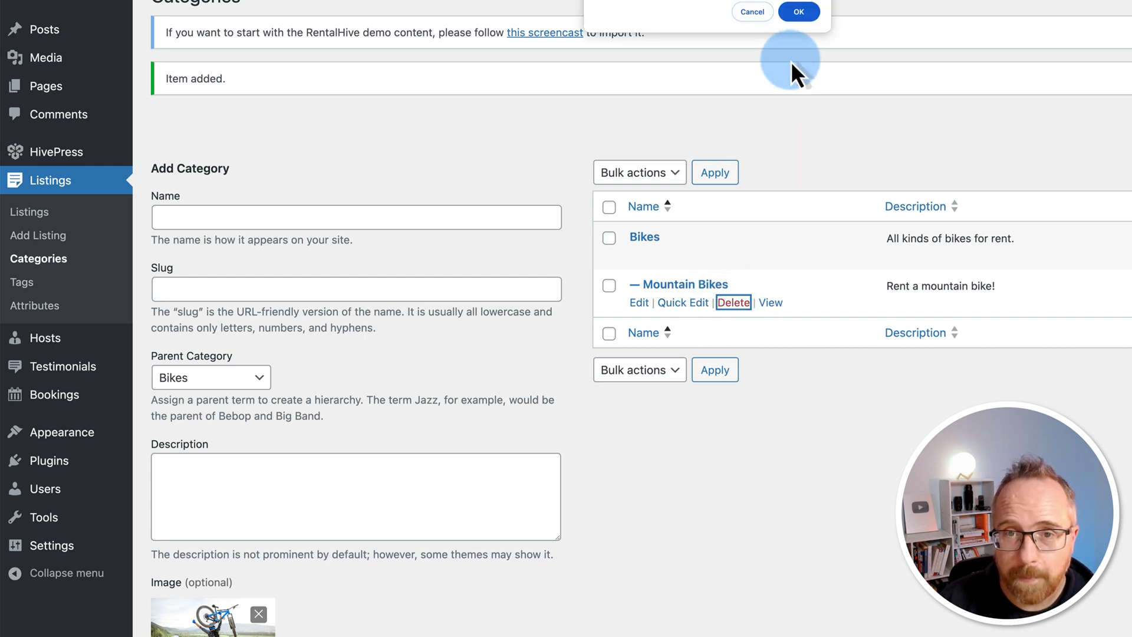
{"action": "left_click", "coordinate": [794, 16]}
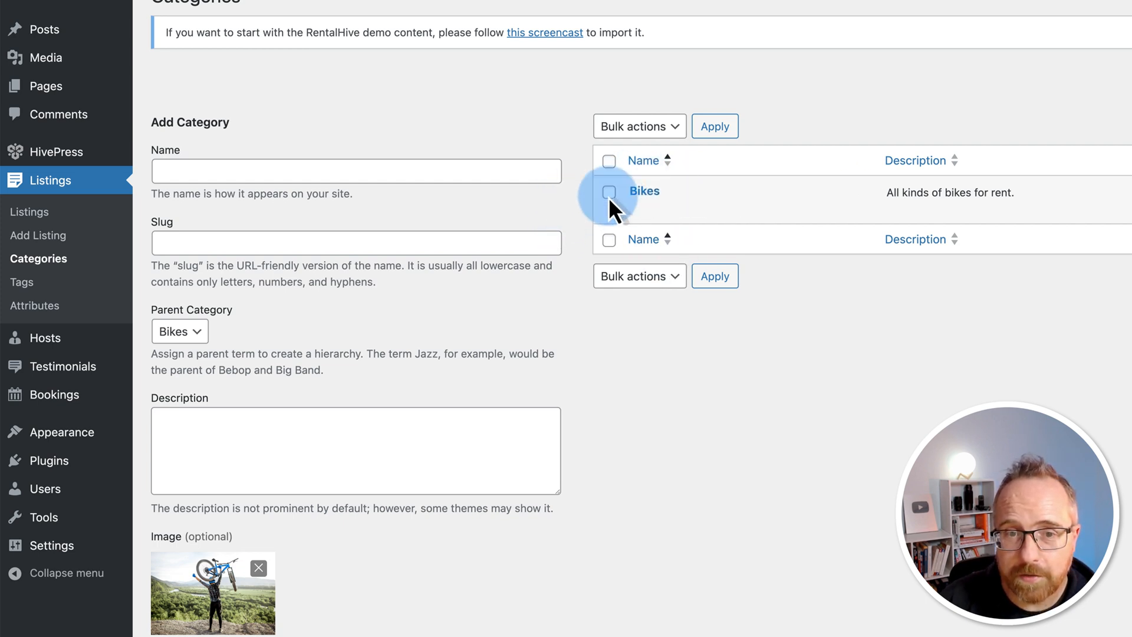
Step: Go to Listings > Attributes, start a new attribute, and view the HivePress extensions page
{"action": "mouse_move", "coordinate": [620, 209]}
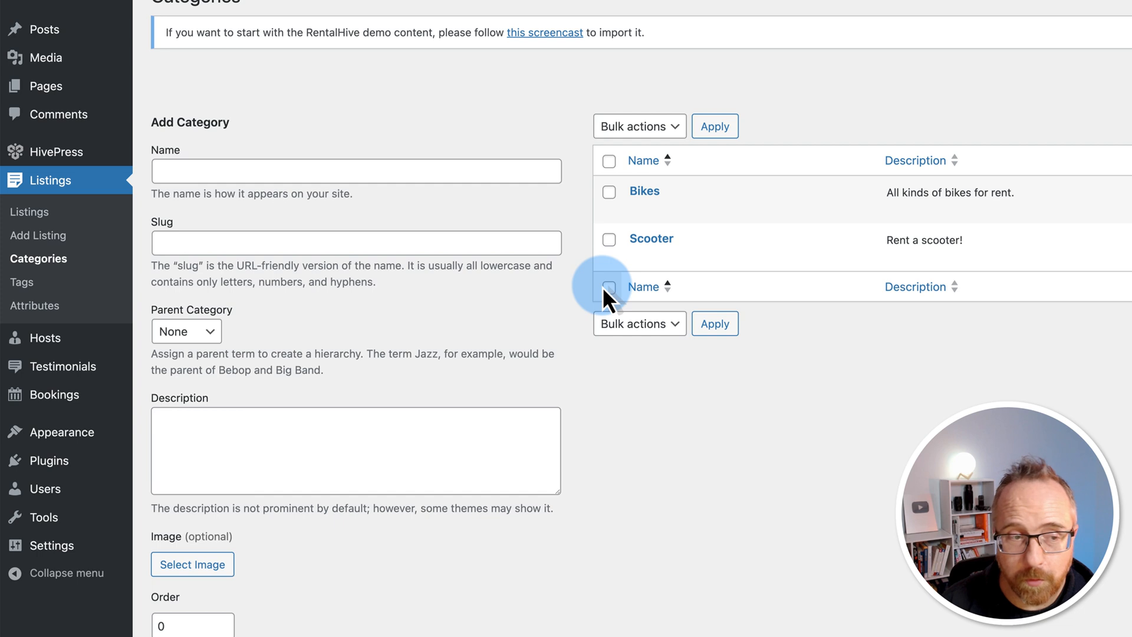
{"action": "left_click", "coordinate": [34, 306]}
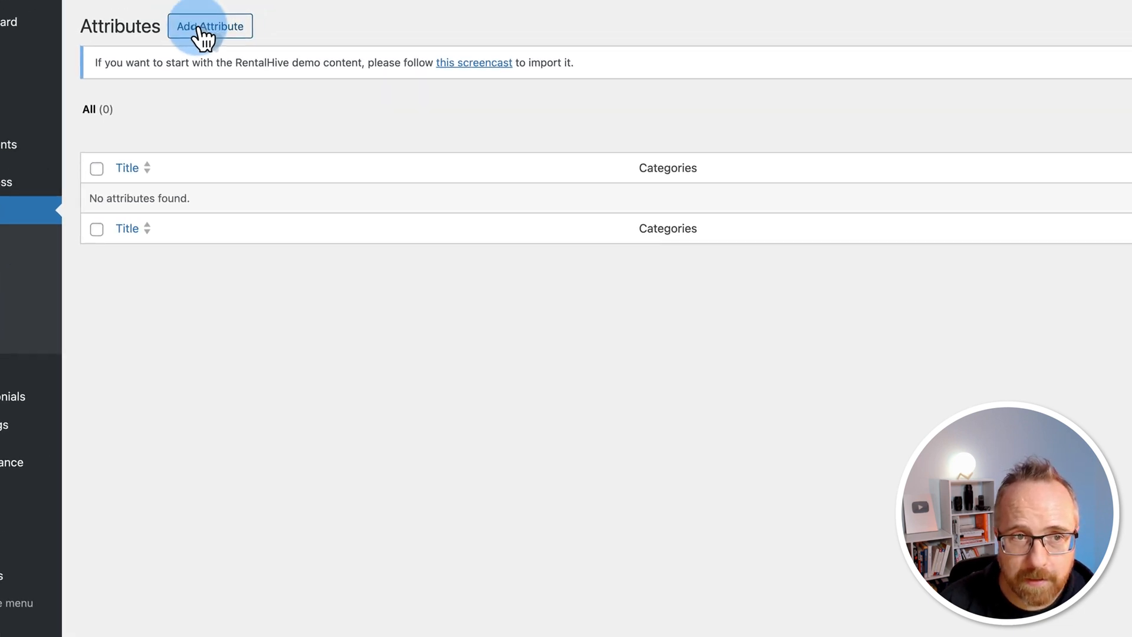
{"action": "left_click", "coordinate": [200, 30]}
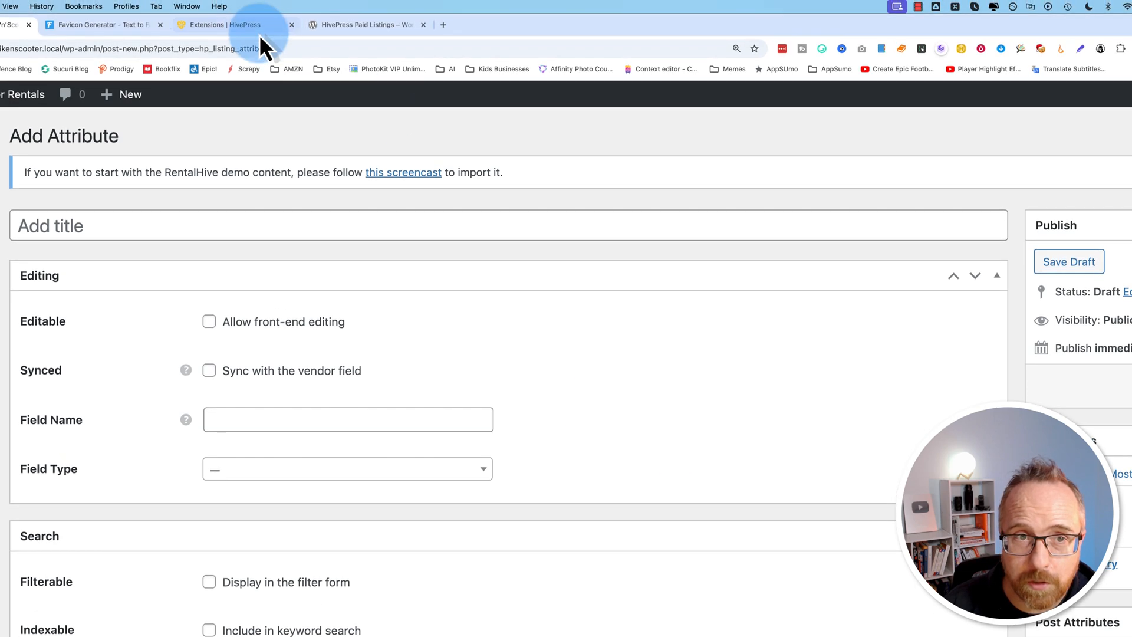
{"action": "left_click", "coordinate": [259, 29]}
Step: Check the RentalHive demo's listing fields among HivePress themes, then return to Add Attribute
{"action": "scroll", "coordinate": [425, 303], "scroll_direction": "up", "scroll_amount": 10}
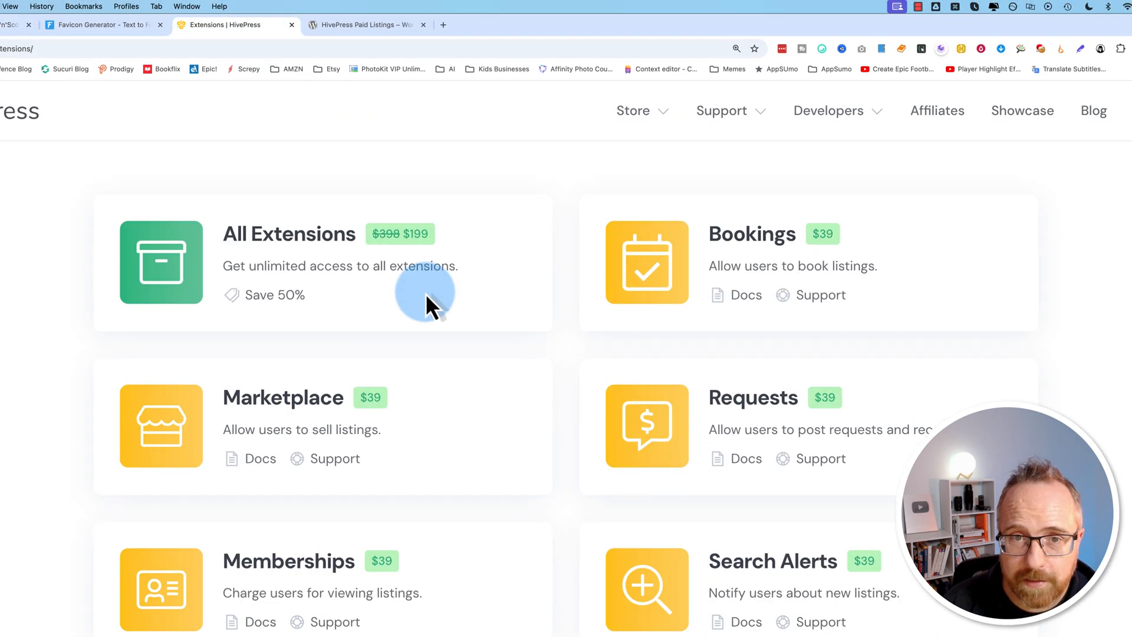
{"action": "mouse_move", "coordinate": [659, 120]}
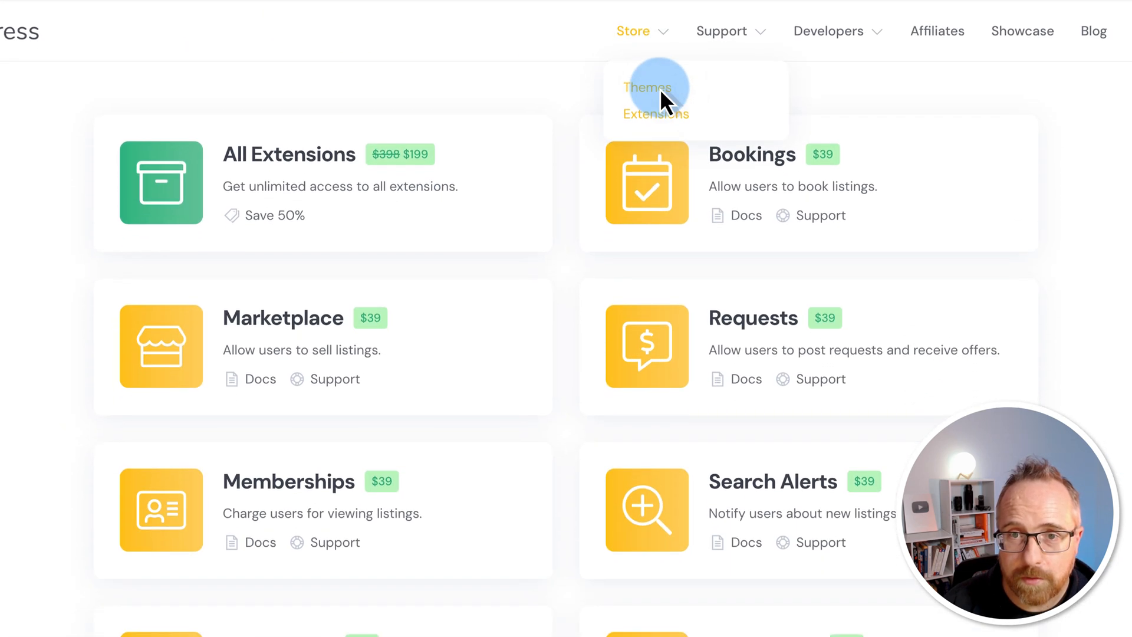
{"action": "left_click", "coordinate": [654, 164]}
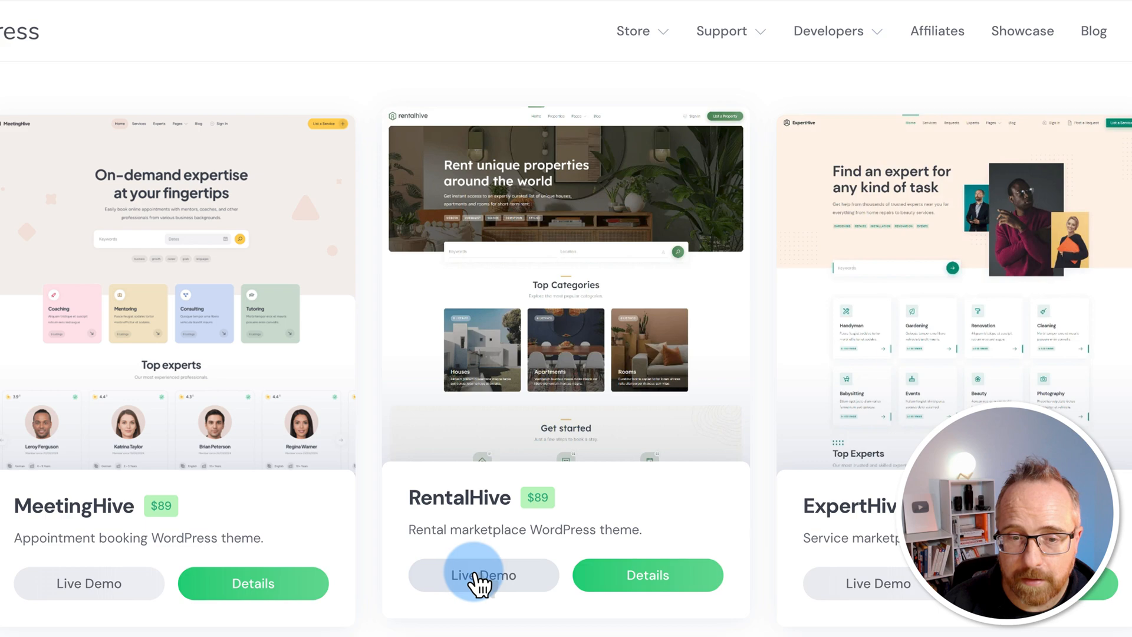
{"action": "left_click", "coordinate": [476, 575]}
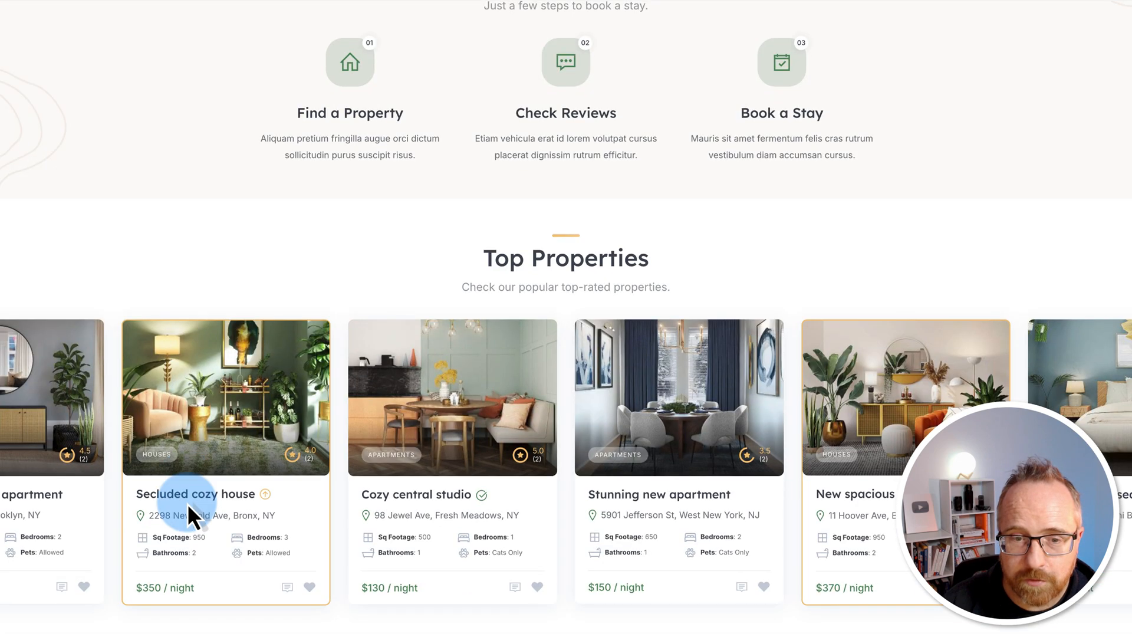
{"action": "scroll", "coordinate": [187, 503], "scroll_direction": "down", "scroll_amount": 4}
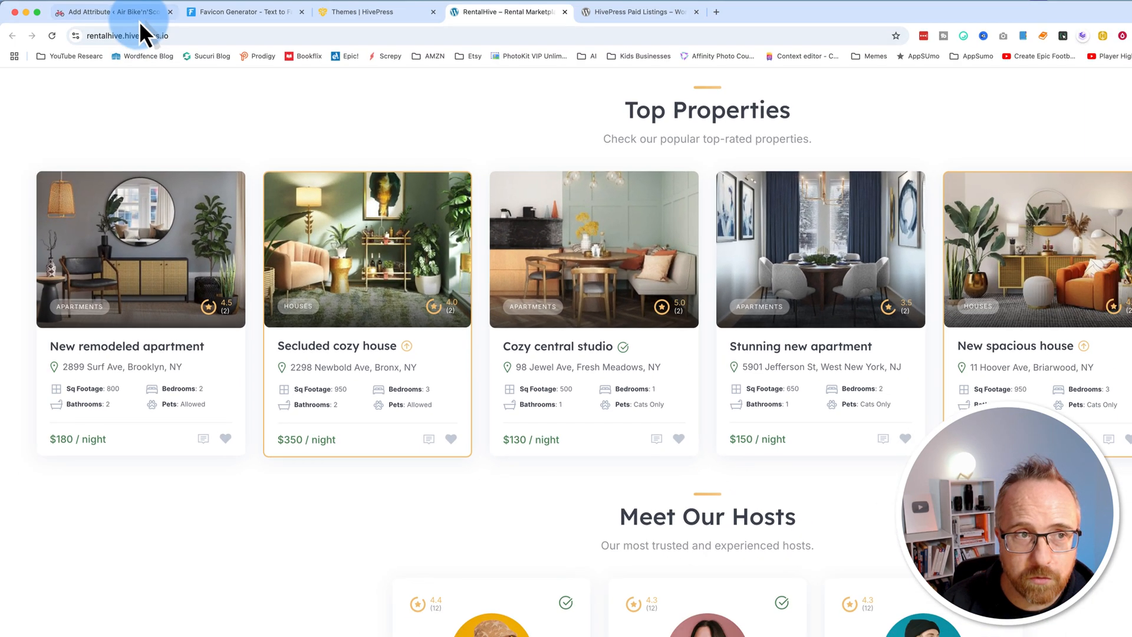
{"action": "left_click", "coordinate": [139, 18]}
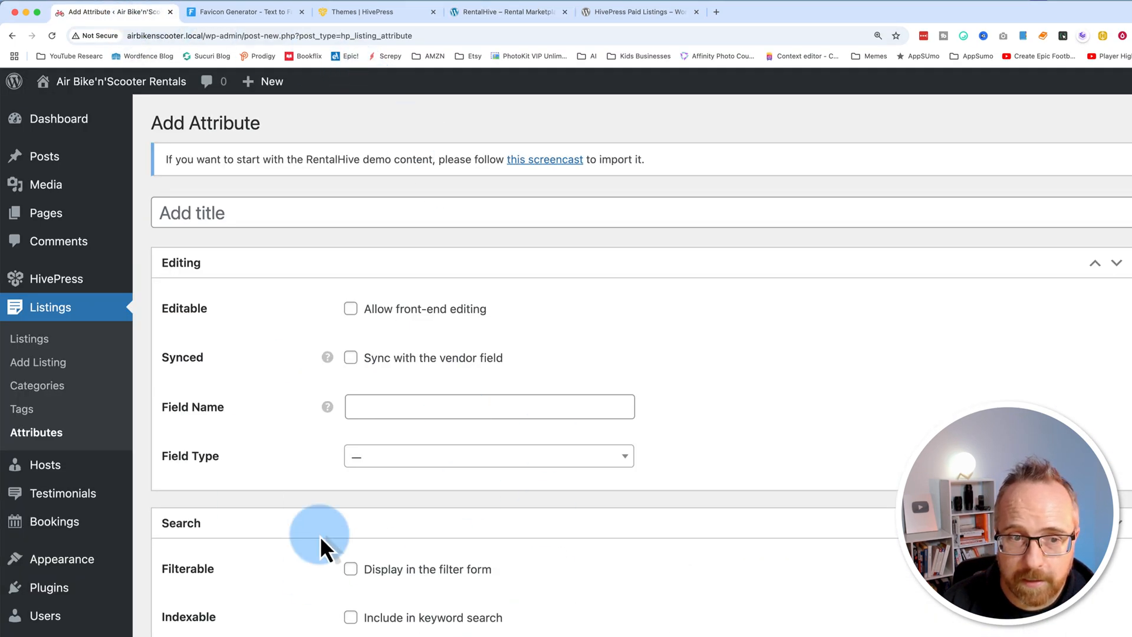
{"action": "left_click", "coordinate": [507, 14]}
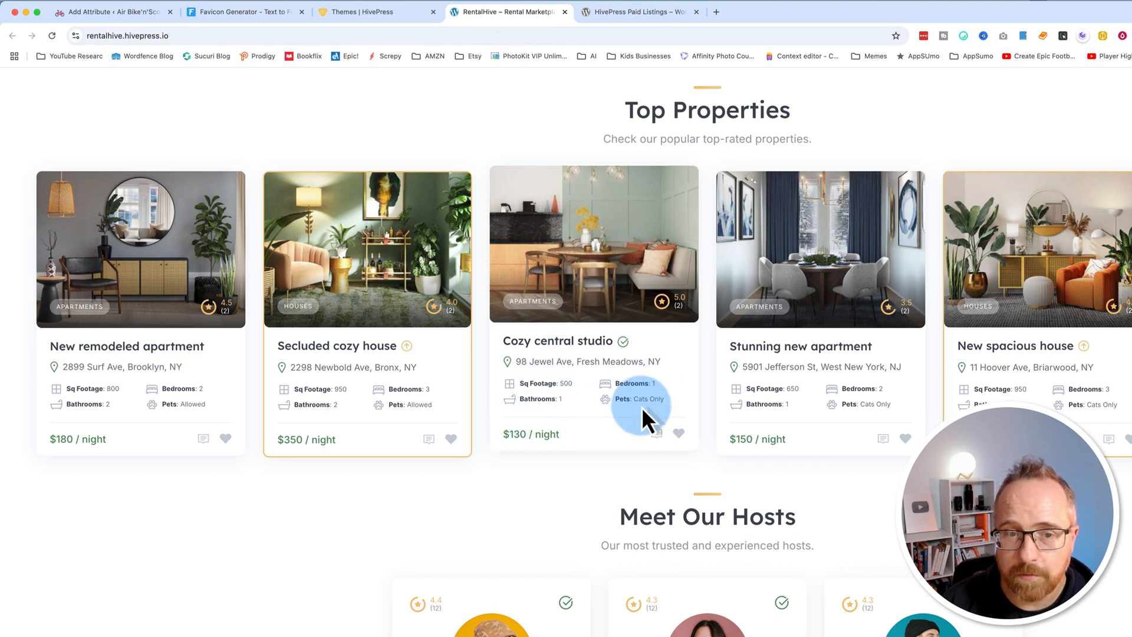
{"action": "left_click", "coordinate": [73, 18]}
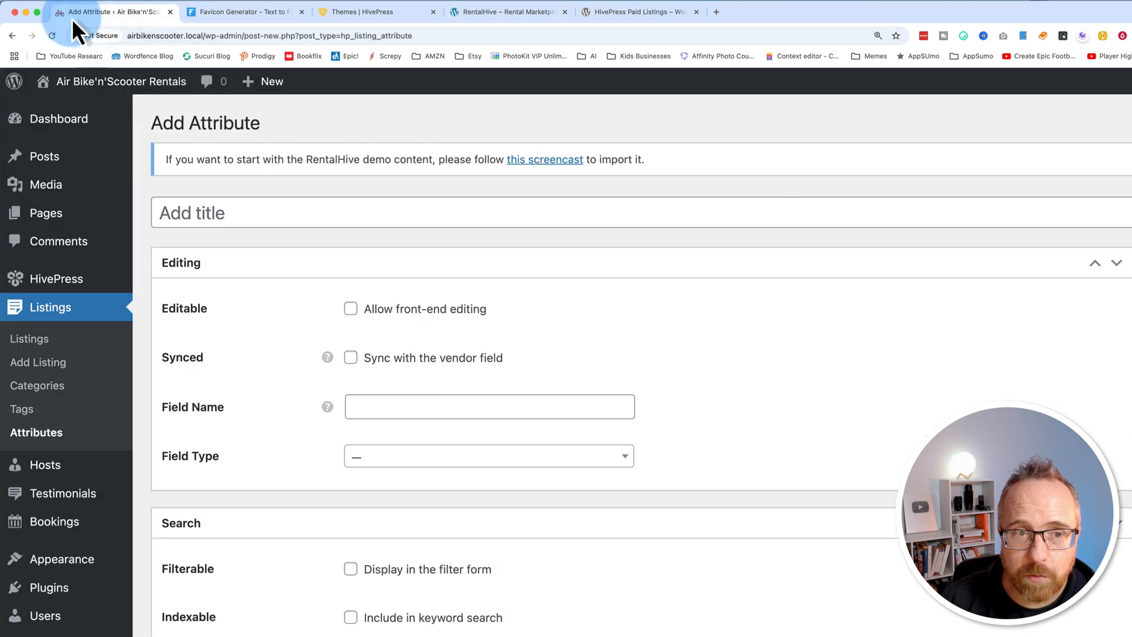
Step: Title the attribute Price and allow front-end editing
{"action": "left_click", "coordinate": [489, 212]}
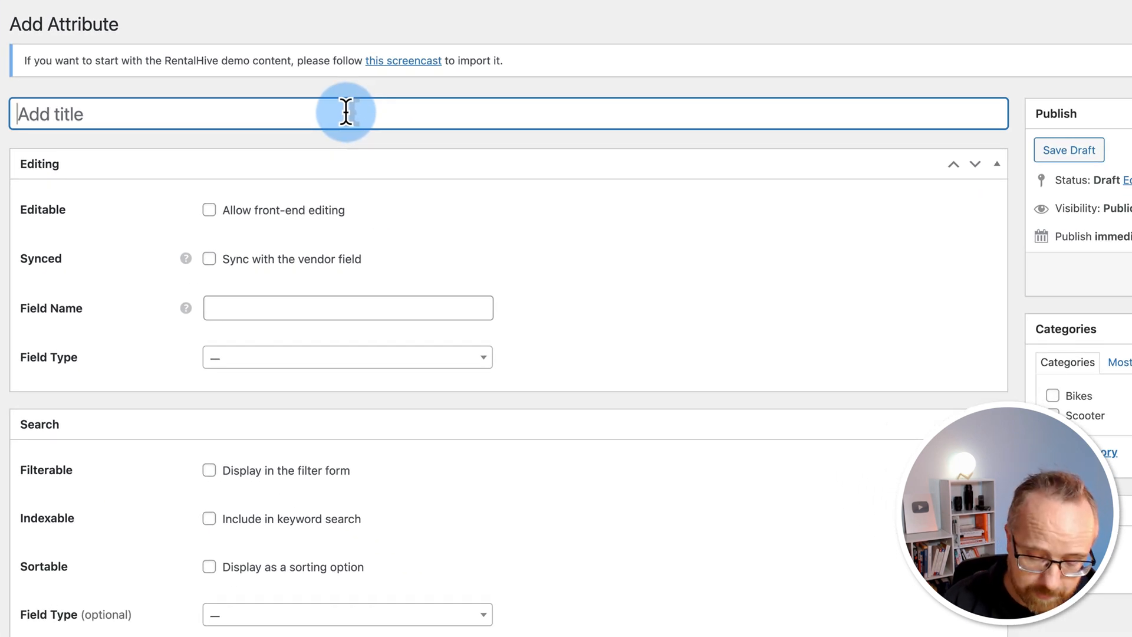
{"action": "type", "text": "Price"}
{"action": "scroll", "coordinate": [152, 151], "scroll_direction": "down", "scroll_amount": 2}
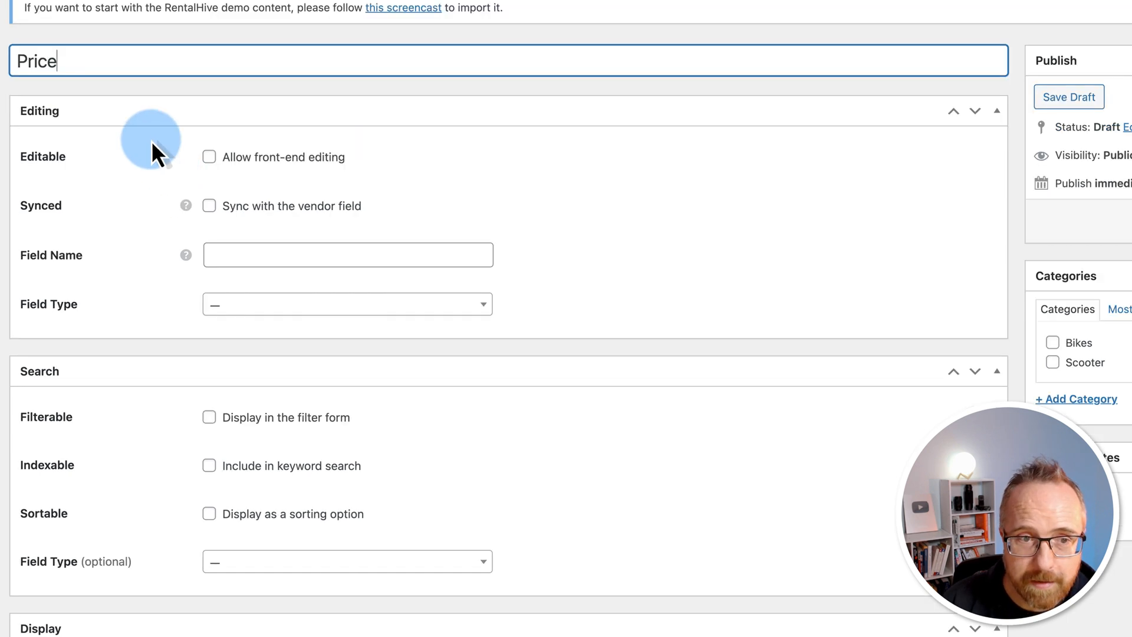
{"action": "left_click", "coordinate": [211, 157]}
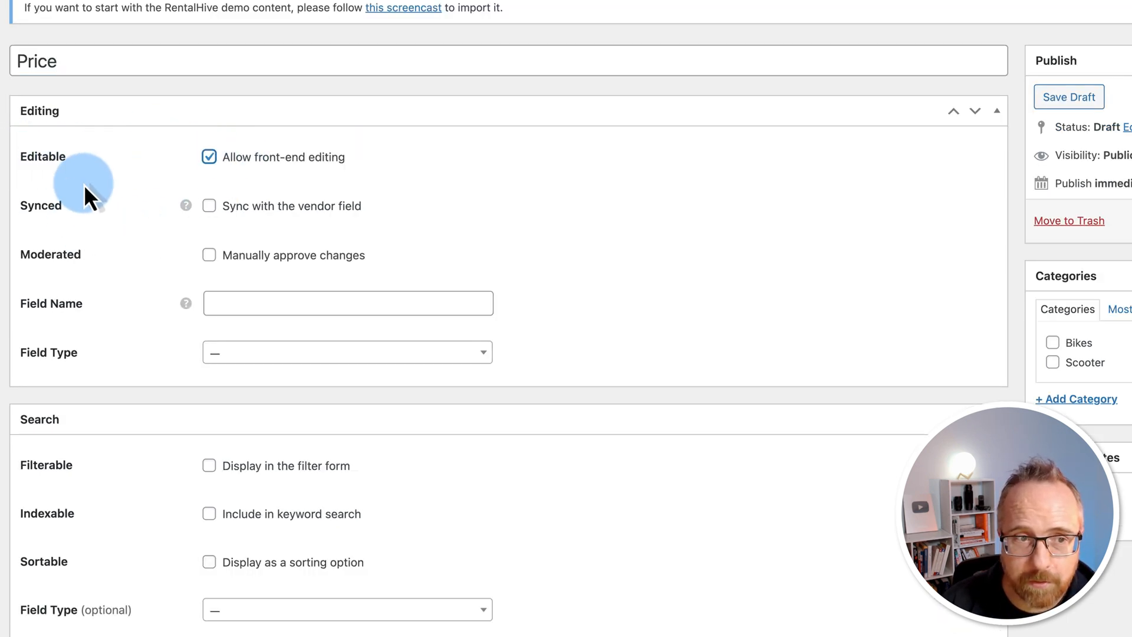
Step: Give it the field name price and the Number field type, with Decimals at 0
{"action": "scroll", "coordinate": [48, 211], "scroll_direction": "down", "scroll_amount": 2}
{"action": "left_click", "coordinate": [208, 304]}
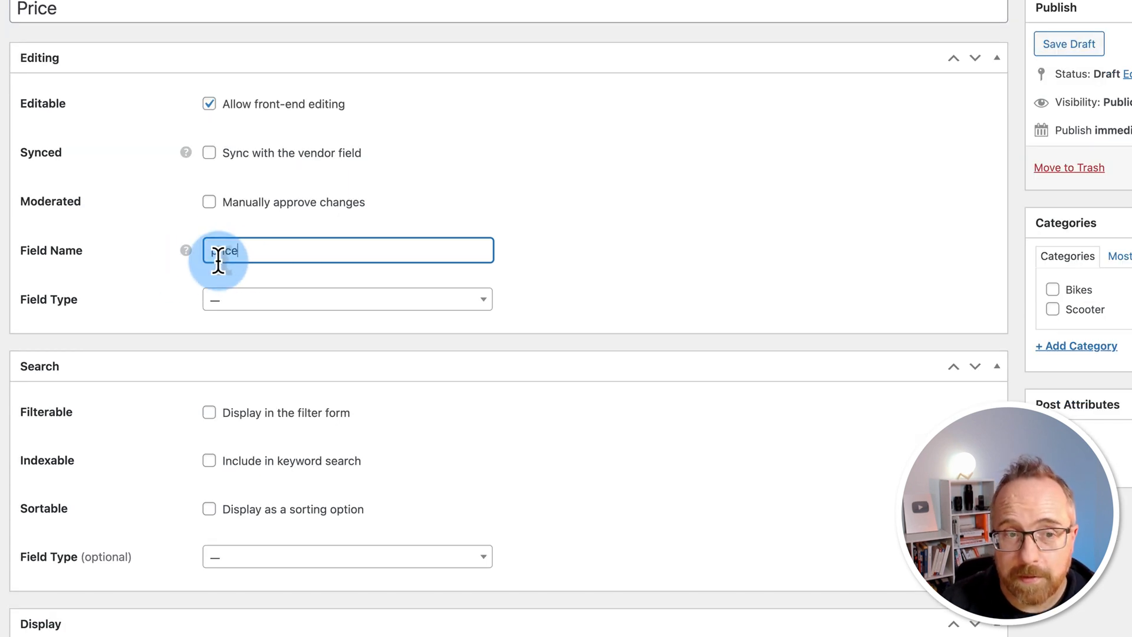
{"action": "mouse_move", "coordinate": [189, 251]}
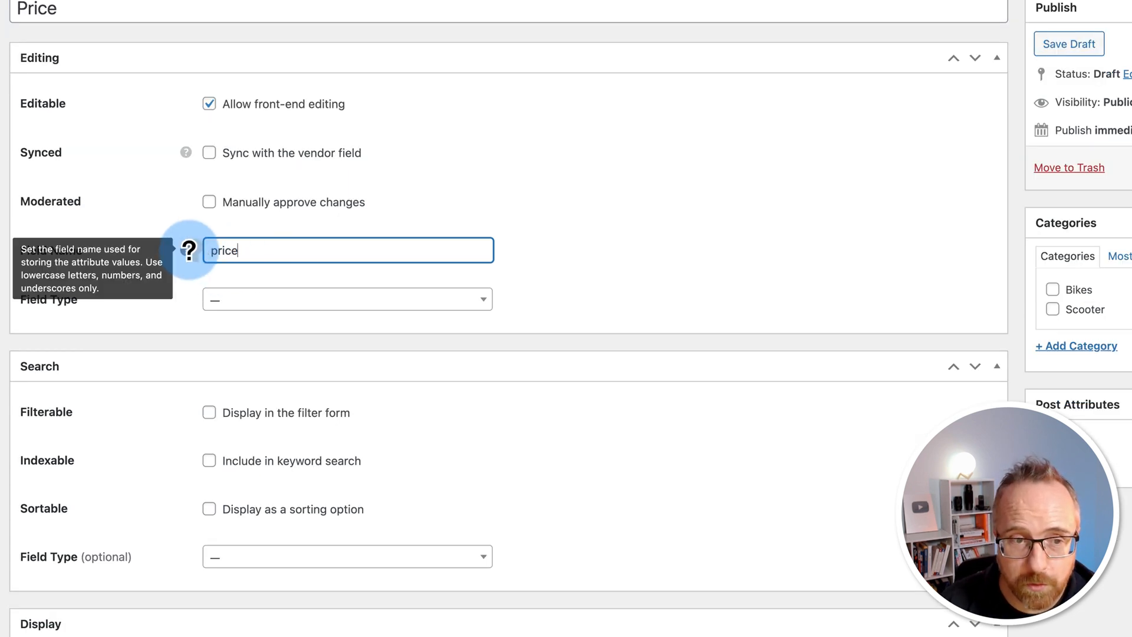
{"action": "mouse_move", "coordinate": [183, 158]}
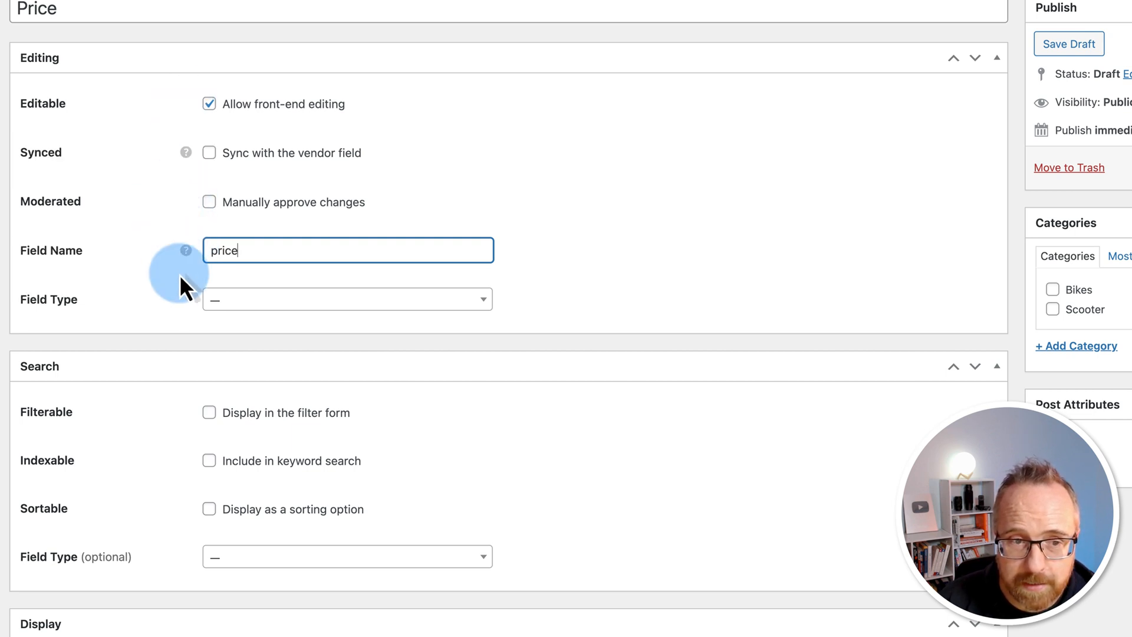
{"action": "left_click", "coordinate": [230, 299]}
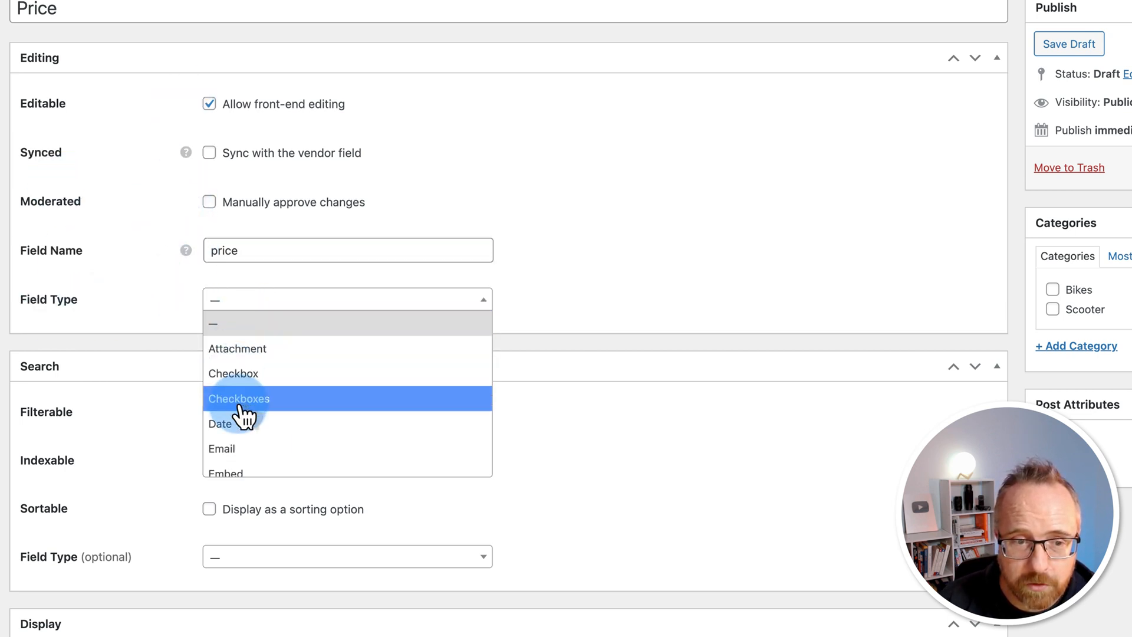
{"action": "scroll", "coordinate": [243, 416], "scroll_direction": "down", "scroll_amount": 3}
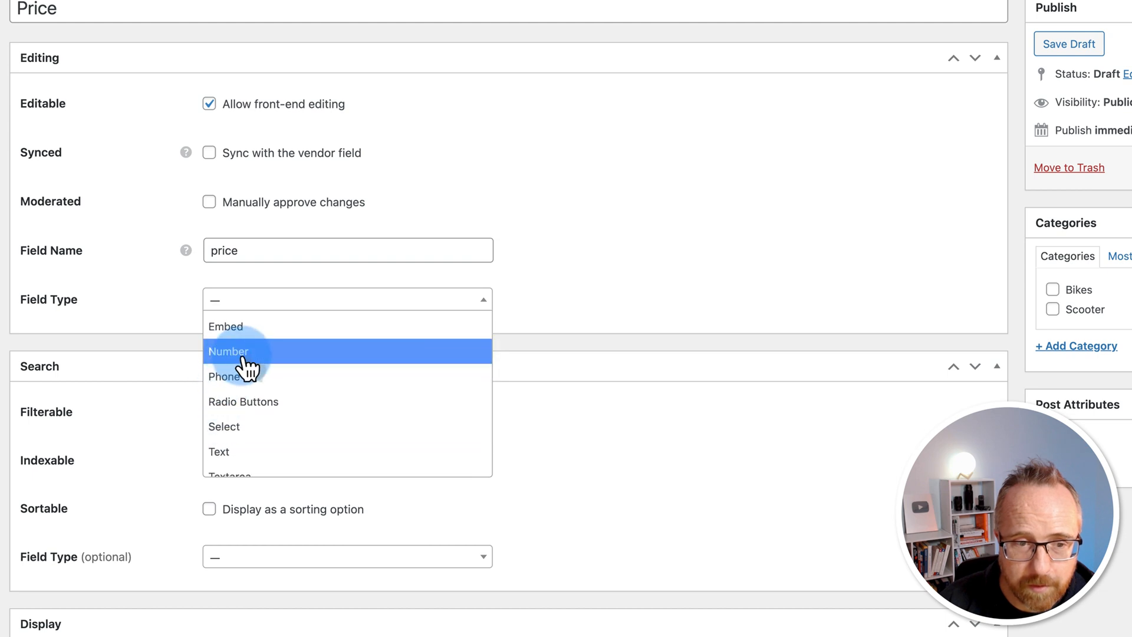
{"action": "scroll", "coordinate": [248, 369], "scroll_direction": "down", "scroll_amount": 2}
{"action": "scroll", "coordinate": [247, 415], "scroll_direction": "up", "scroll_amount": 4}
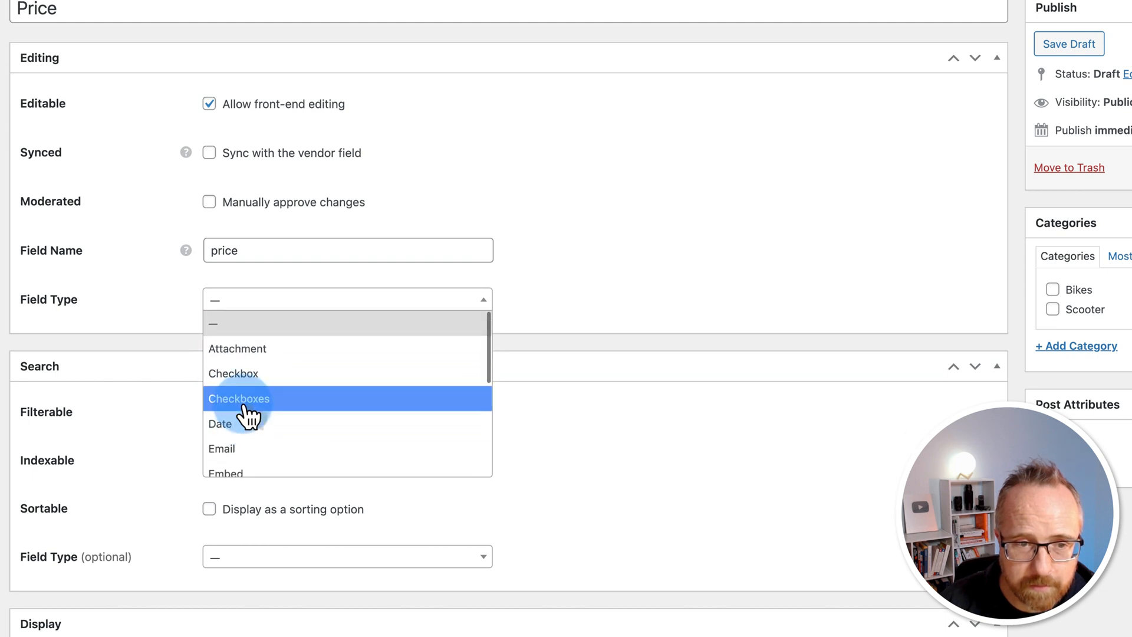
{"action": "scroll", "coordinate": [248, 416], "scroll_direction": "down", "scroll_amount": 3}
{"action": "left_click", "coordinate": [247, 416]}
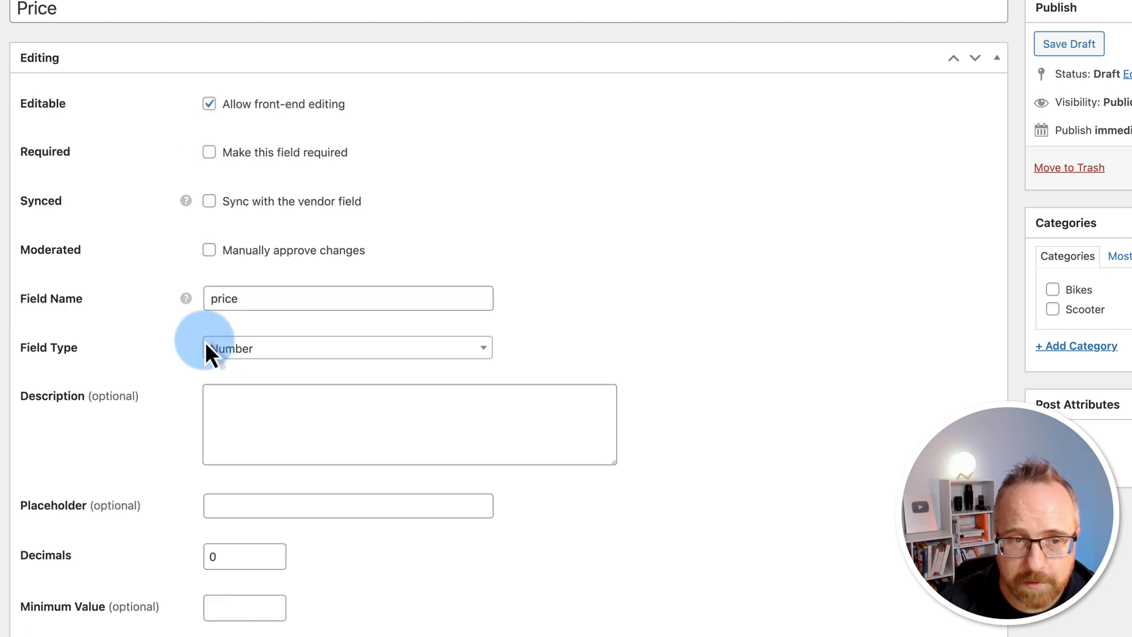
{"action": "scroll", "coordinate": [175, 413], "scroll_direction": "down", "scroll_amount": 3}
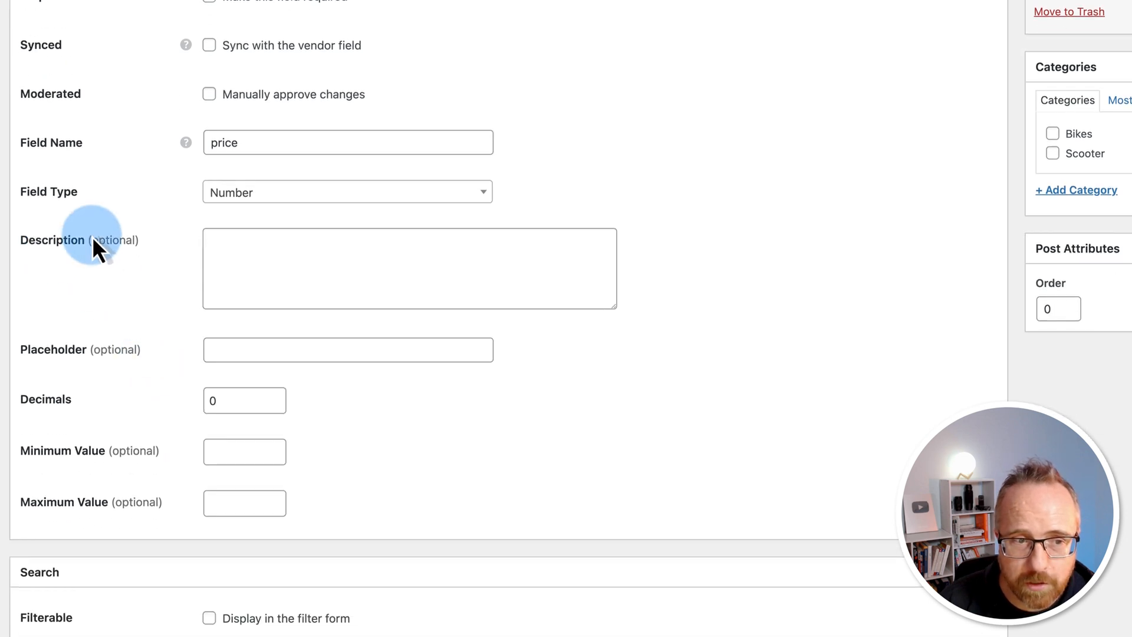
{"action": "scroll", "coordinate": [161, 342], "scroll_direction": "down", "scroll_amount": 3}
{"action": "scroll", "coordinate": [161, 354], "scroll_direction": "up", "scroll_amount": 1}
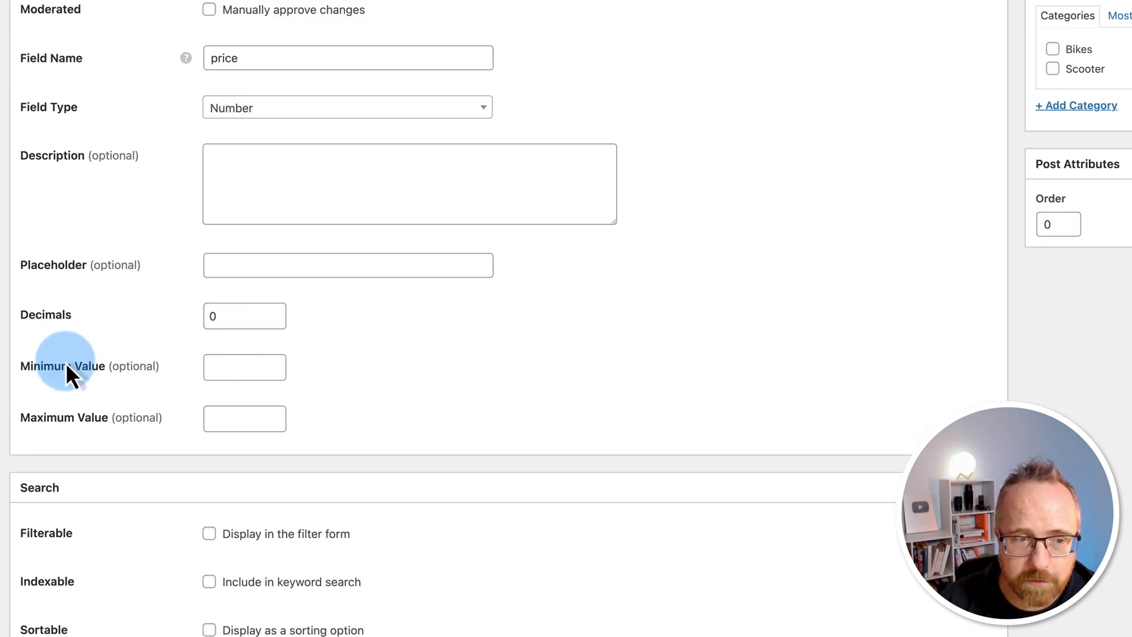
{"action": "scroll", "coordinate": [111, 419], "scroll_direction": "up", "scroll_amount": 2}
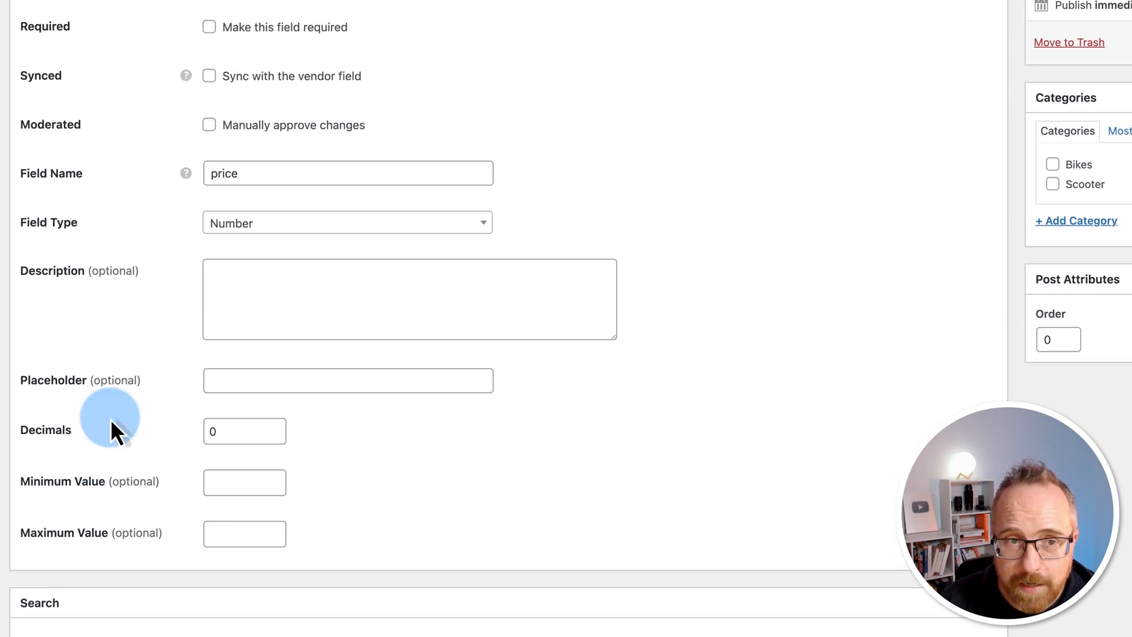
{"action": "scroll", "coordinate": [154, 512], "scroll_direction": "down", "scroll_amount": 4}
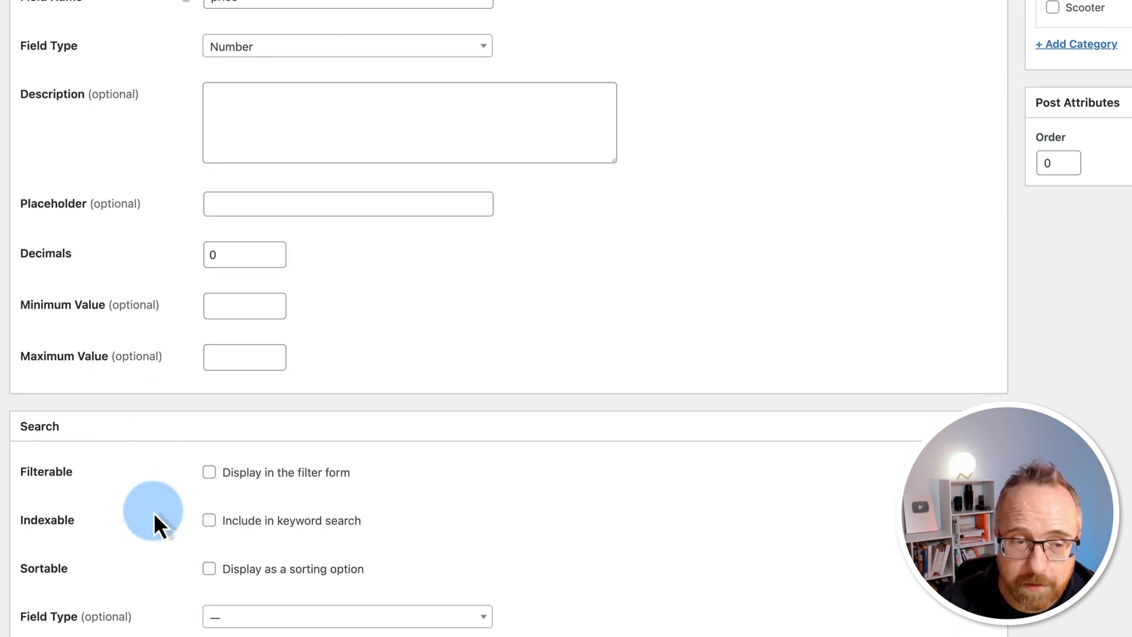
{"action": "scroll", "coordinate": [123, 359], "scroll_direction": "down", "scroll_amount": 1}
{"action": "scroll", "coordinate": [125, 321], "scroll_direction": "down", "scroll_amount": 5}
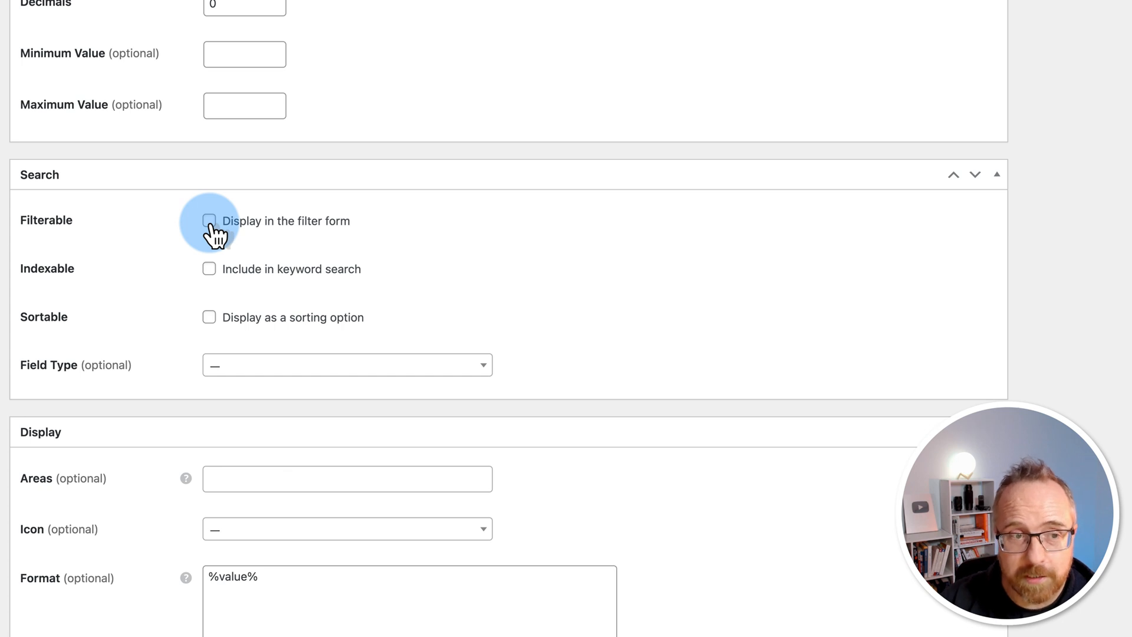
Step: Make the Price attribute filterable and sortable in search
{"action": "left_click", "coordinate": [209, 221]}
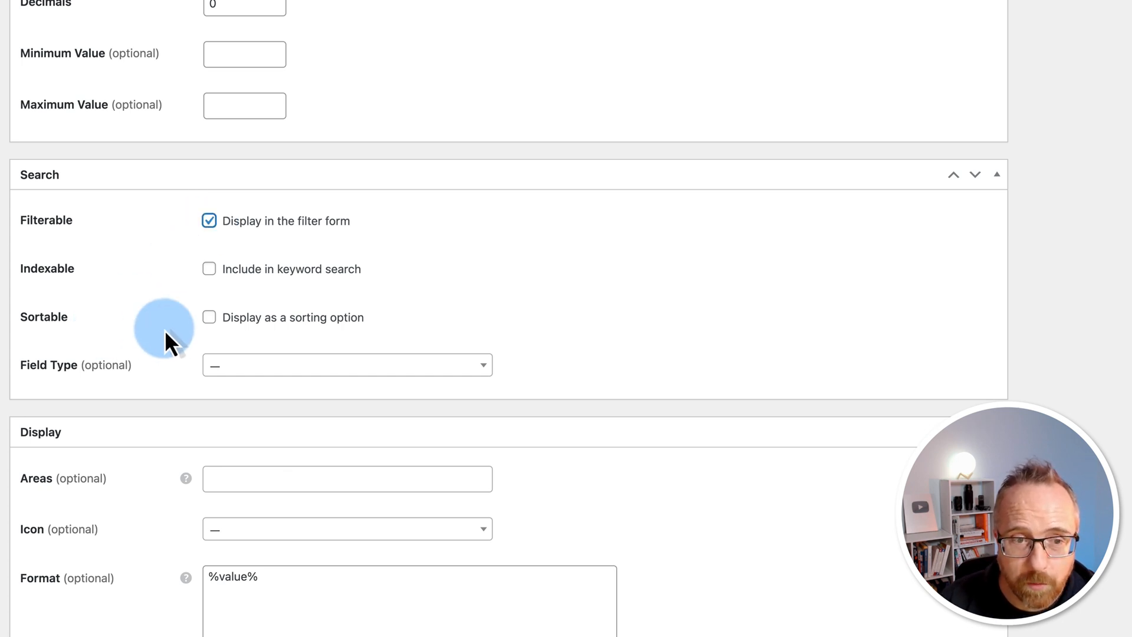
{"action": "left_click", "coordinate": [209, 318]}
{"action": "scroll", "coordinate": [136, 335], "scroll_direction": "down", "scroll_amount": 1}
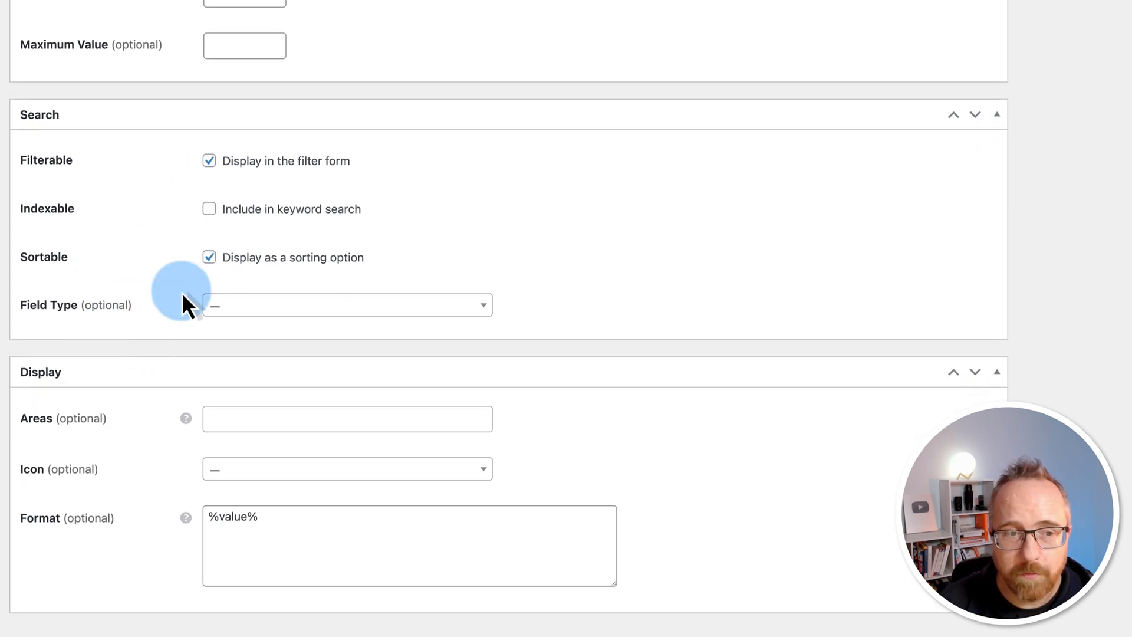
{"action": "scroll", "coordinate": [196, 314], "scroll_direction": "up", "scroll_amount": 6}
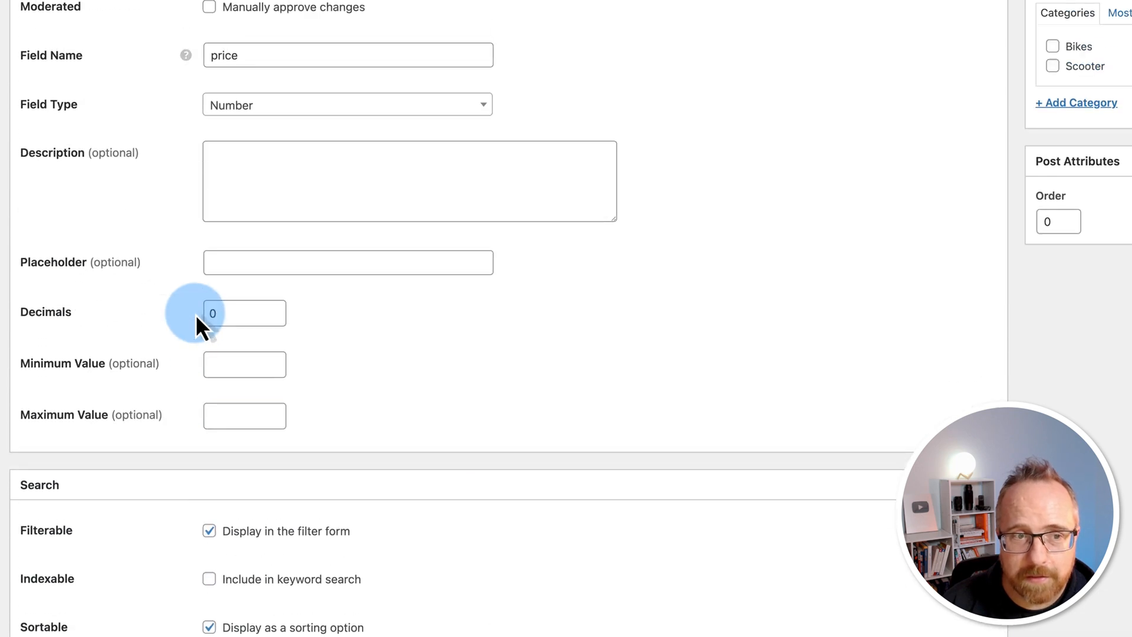
{"action": "scroll", "coordinate": [177, 194], "scroll_direction": "up", "scroll_amount": 1}
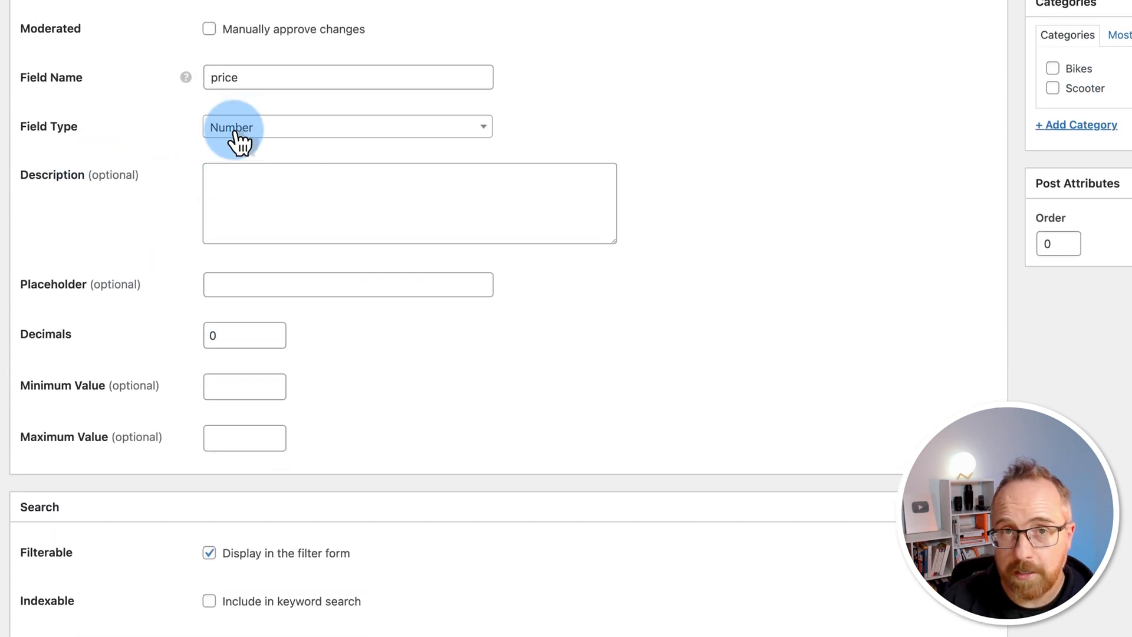
{"action": "scroll", "coordinate": [233, 278], "scroll_direction": "down", "scroll_amount": 6}
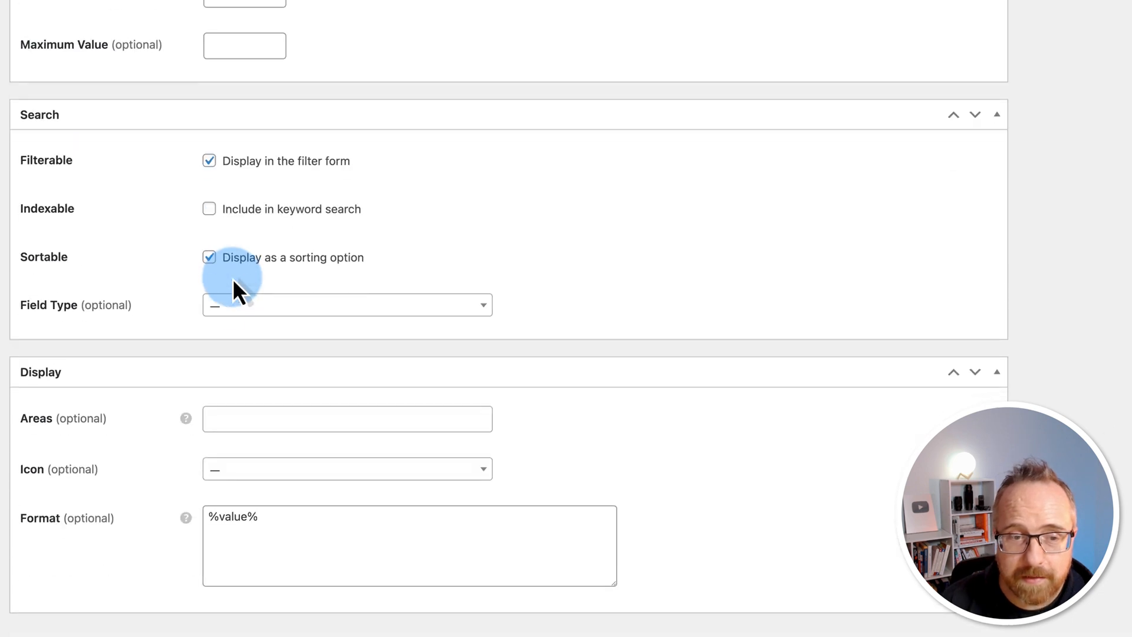
Step: Set the search field type to Number Range, keeping 0 decimals
{"action": "left_click", "coordinate": [237, 318]}
{"action": "scroll", "coordinate": [318, 416], "scroll_direction": "down", "scroll_amount": 1}
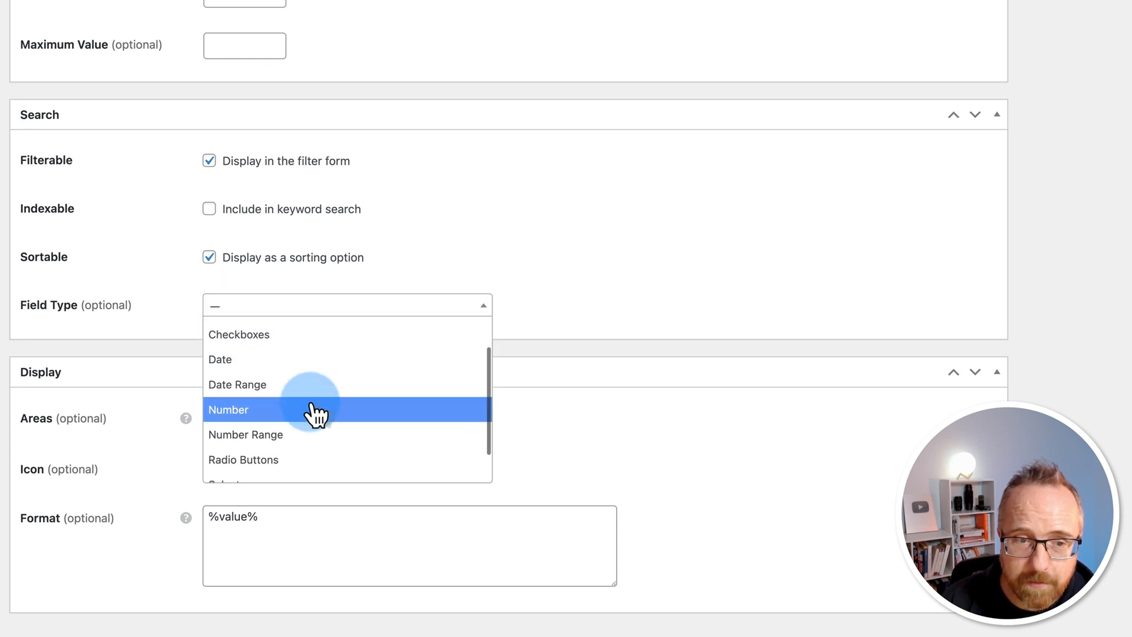
{"action": "scroll", "coordinate": [278, 337], "scroll_direction": "up", "scroll_amount": 1}
{"action": "scroll", "coordinate": [259, 392], "scroll_direction": "down", "scroll_amount": 1}
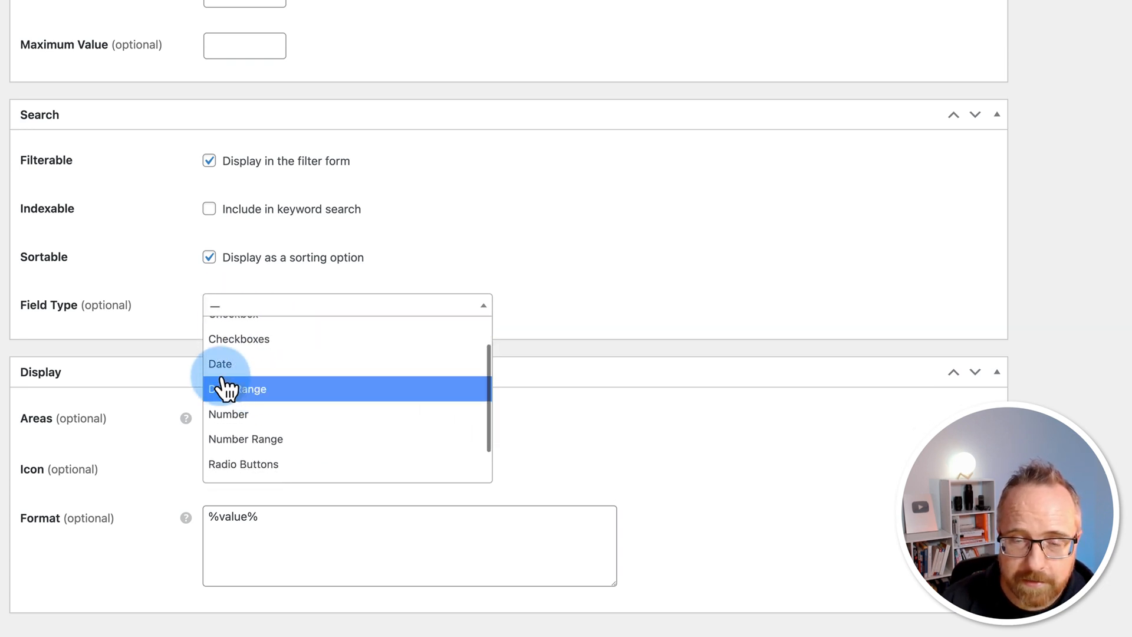
{"action": "scroll", "coordinate": [283, 393], "scroll_direction": "down", "scroll_amount": 1}
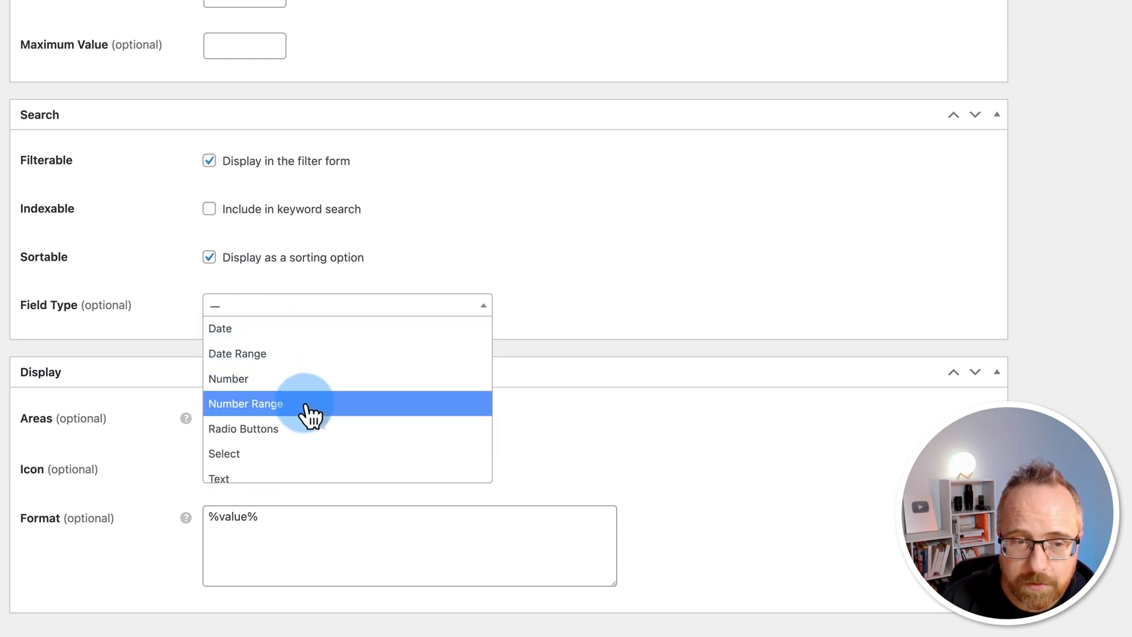
{"action": "left_click", "coordinate": [252, 401]}
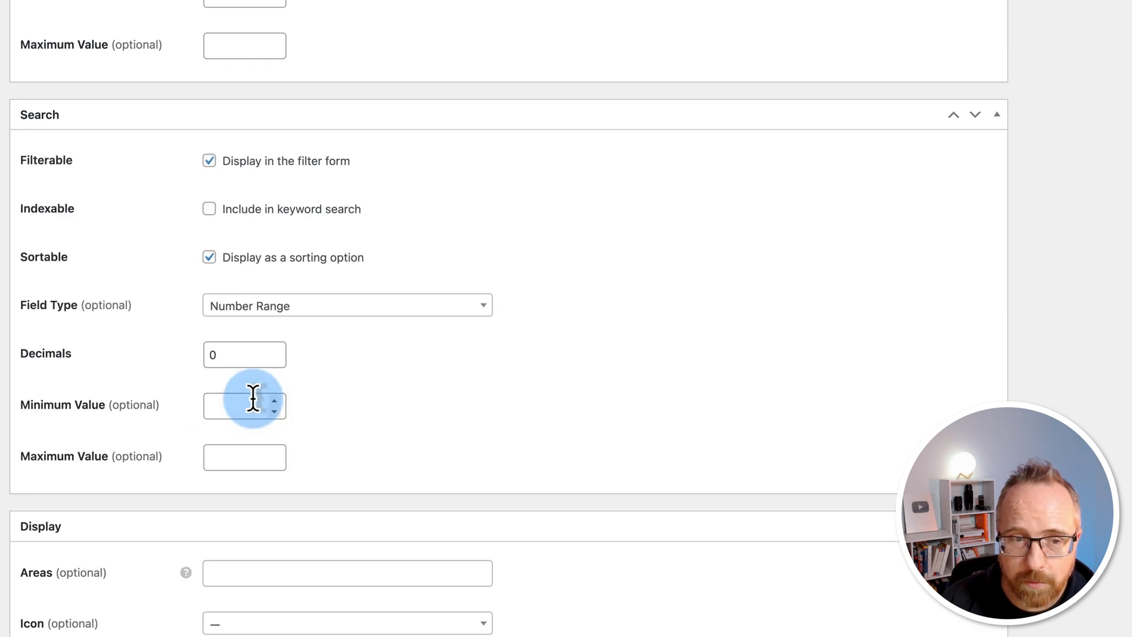
{"action": "scroll", "coordinate": [146, 387], "scroll_direction": "down", "scroll_amount": 1}
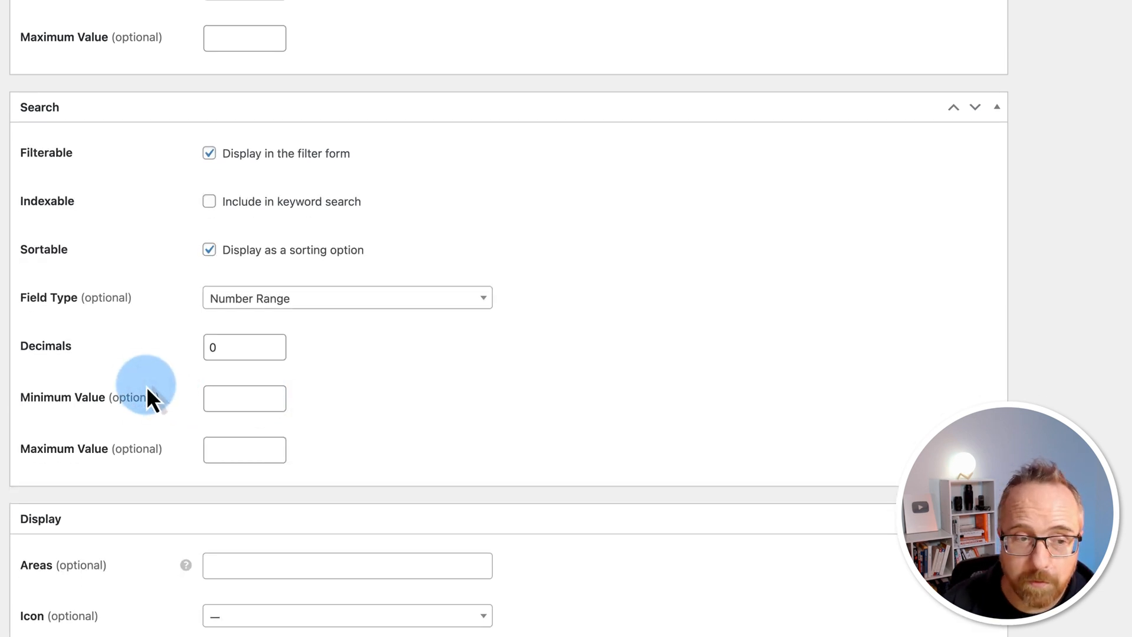
{"action": "scroll", "coordinate": [146, 387], "scroll_direction": "down", "scroll_amount": 2}
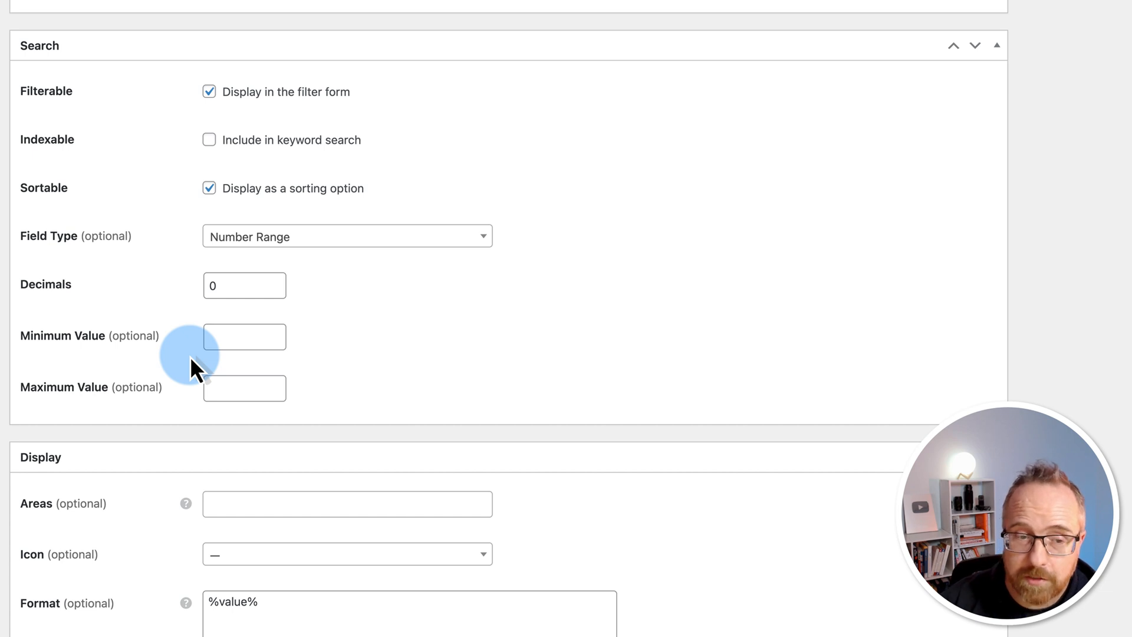
{"action": "scroll", "coordinate": [158, 436], "scroll_direction": "down", "scroll_amount": 3}
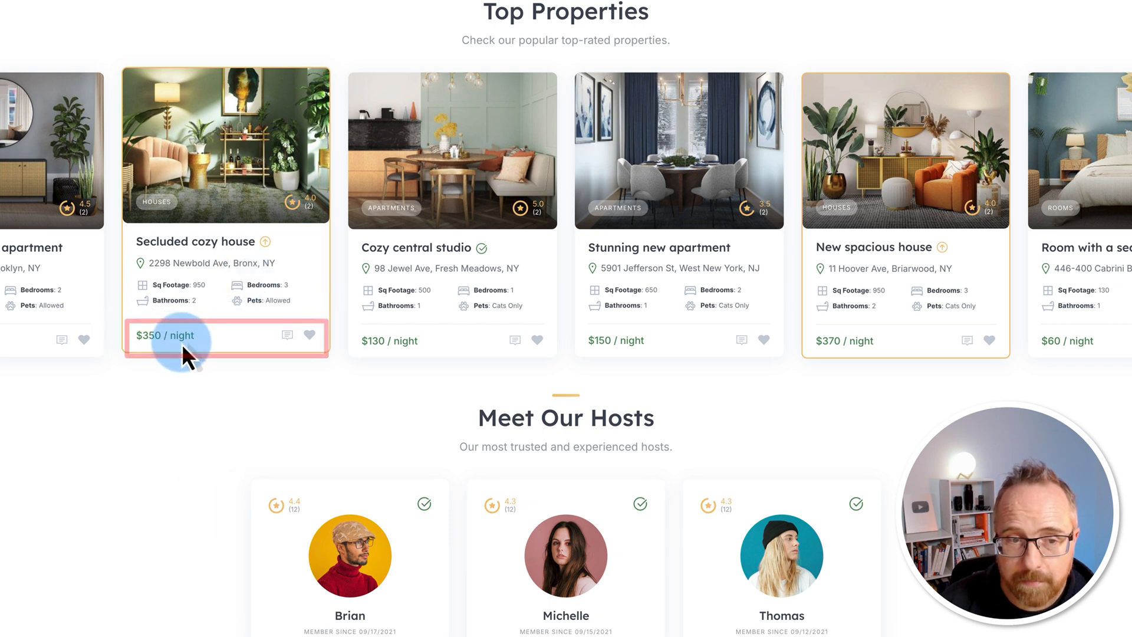
{"action": "left_click", "coordinate": [246, 172]}
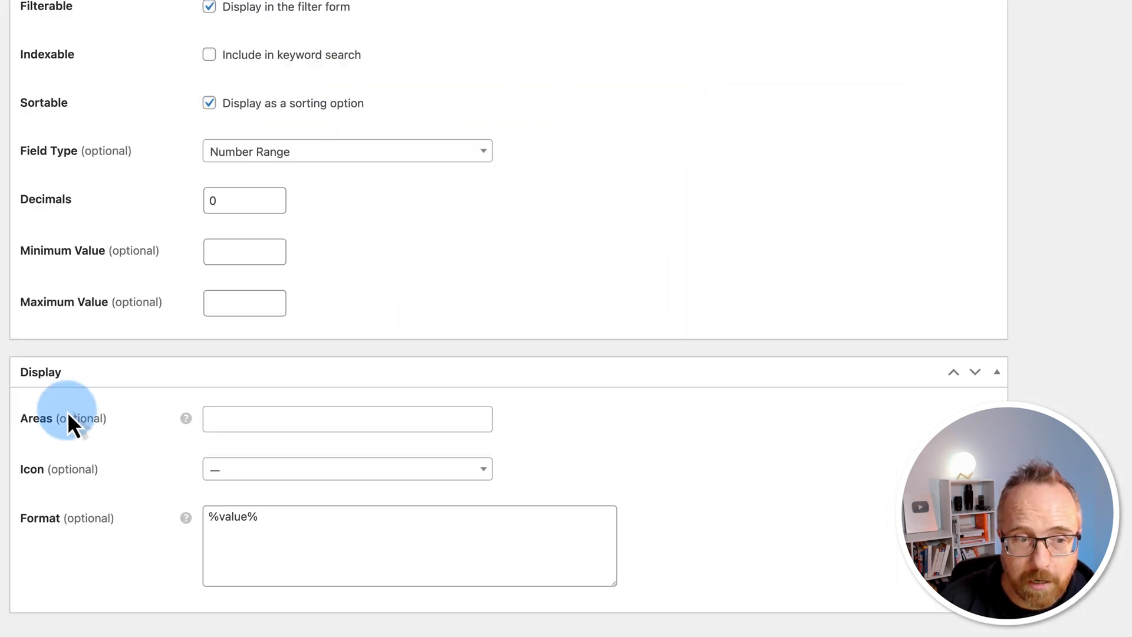
Step: Open the Areas dropdown to review the display areas available for Price
{"action": "mouse_move", "coordinate": [184, 418]}
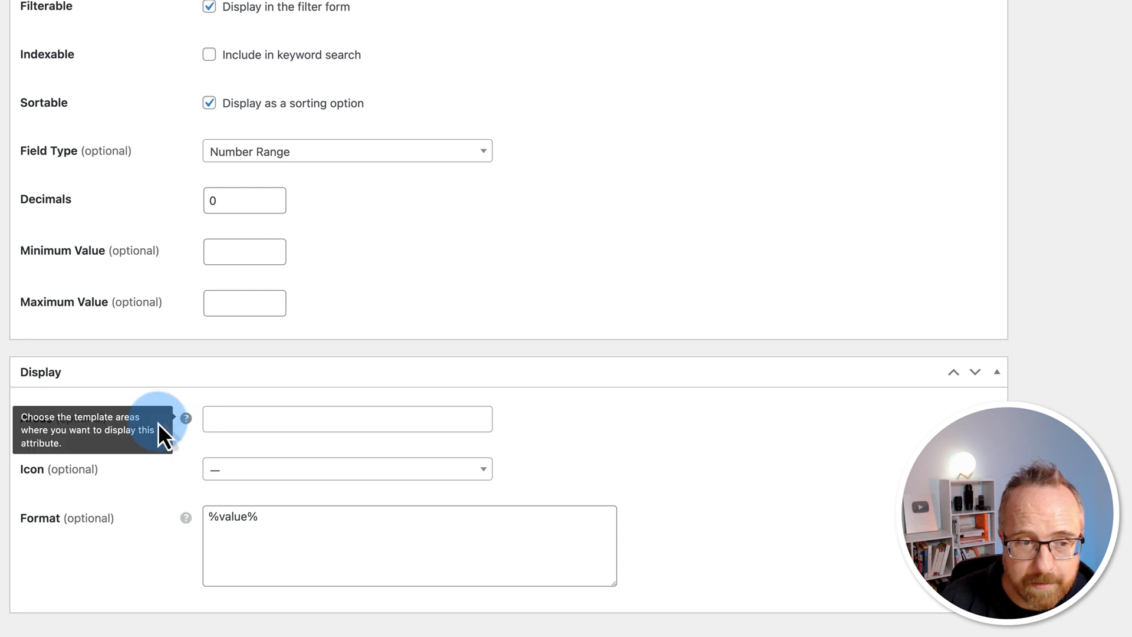
{"action": "left_click", "coordinate": [214, 418]}
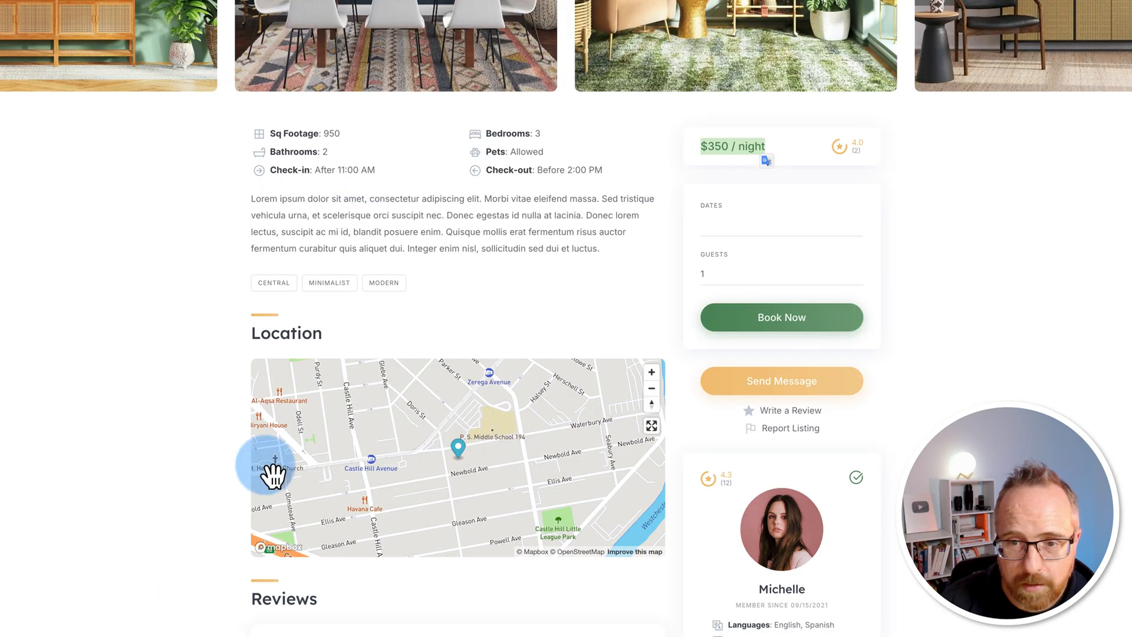
{"action": "scroll", "coordinate": [235, 506], "scroll_direction": "down", "scroll_amount": 5}
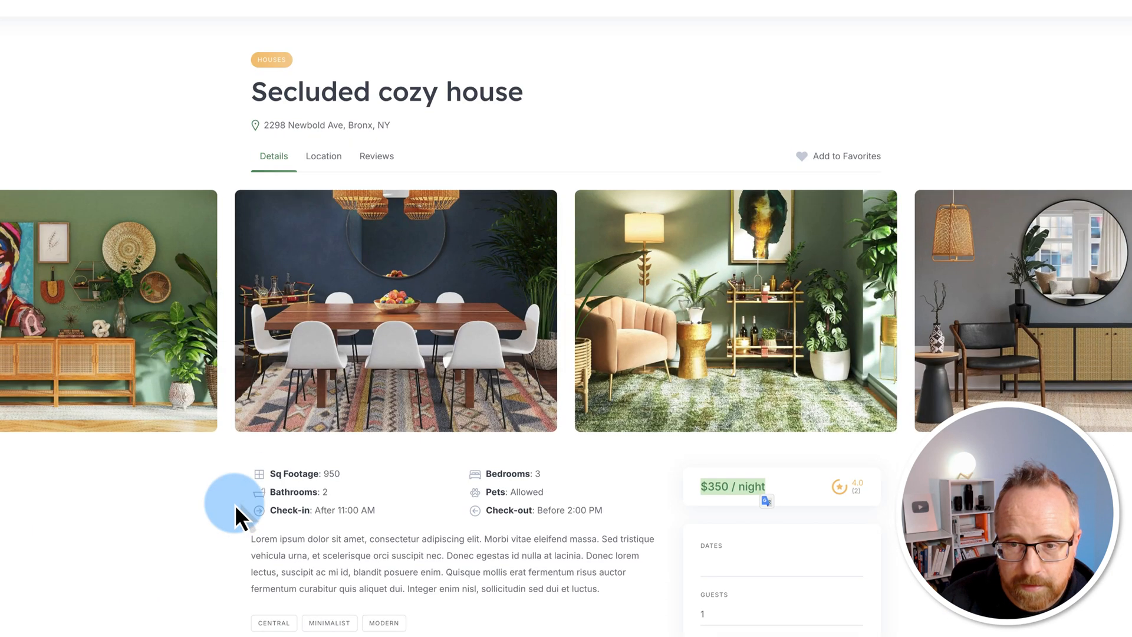
{"action": "scroll", "coordinate": [235, 506], "scroll_direction": "down", "scroll_amount": 5}
{"action": "scroll", "coordinate": [235, 504], "scroll_direction": "down", "scroll_amount": 3}
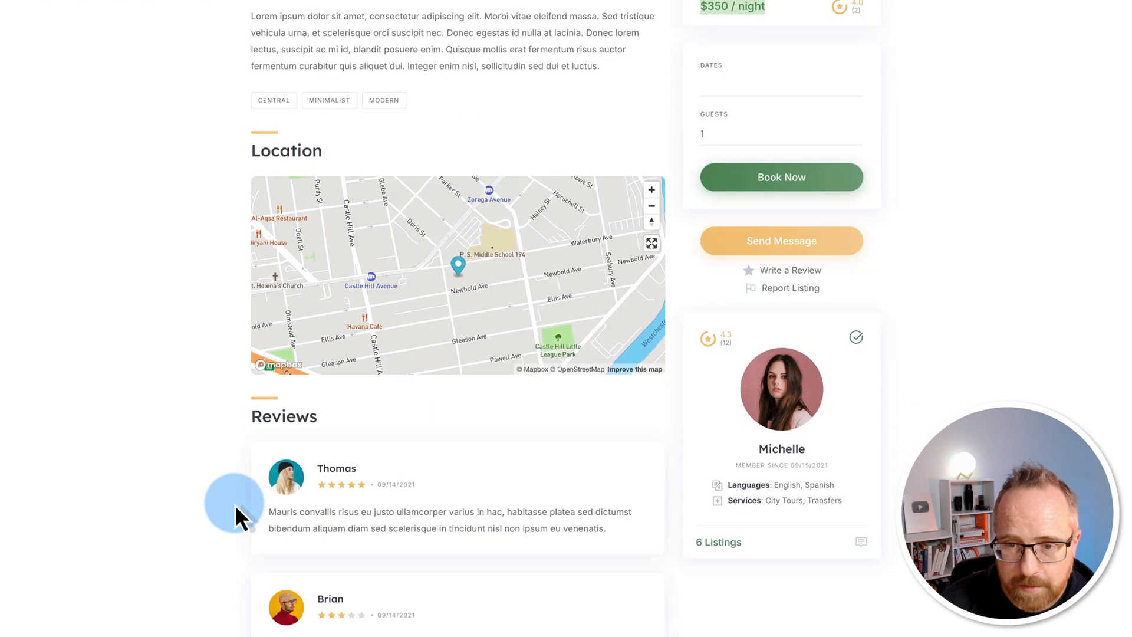
{"action": "scroll", "coordinate": [234, 504], "scroll_direction": "up", "scroll_amount": 1}
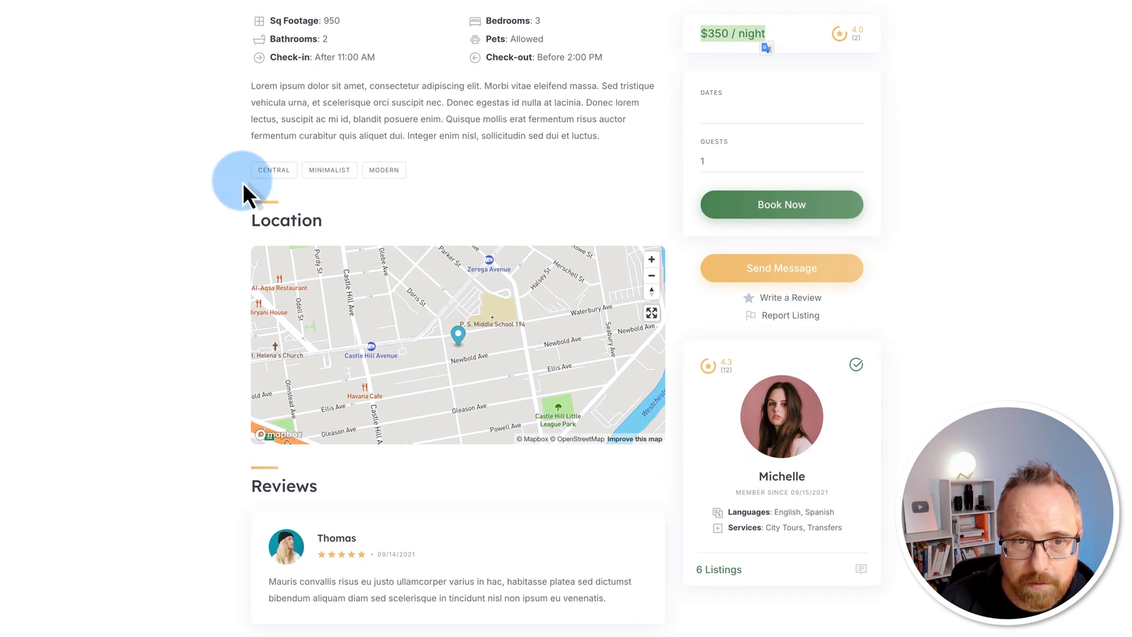
{"action": "scroll", "coordinate": [245, 189], "scroll_direction": "up", "scroll_amount": 1}
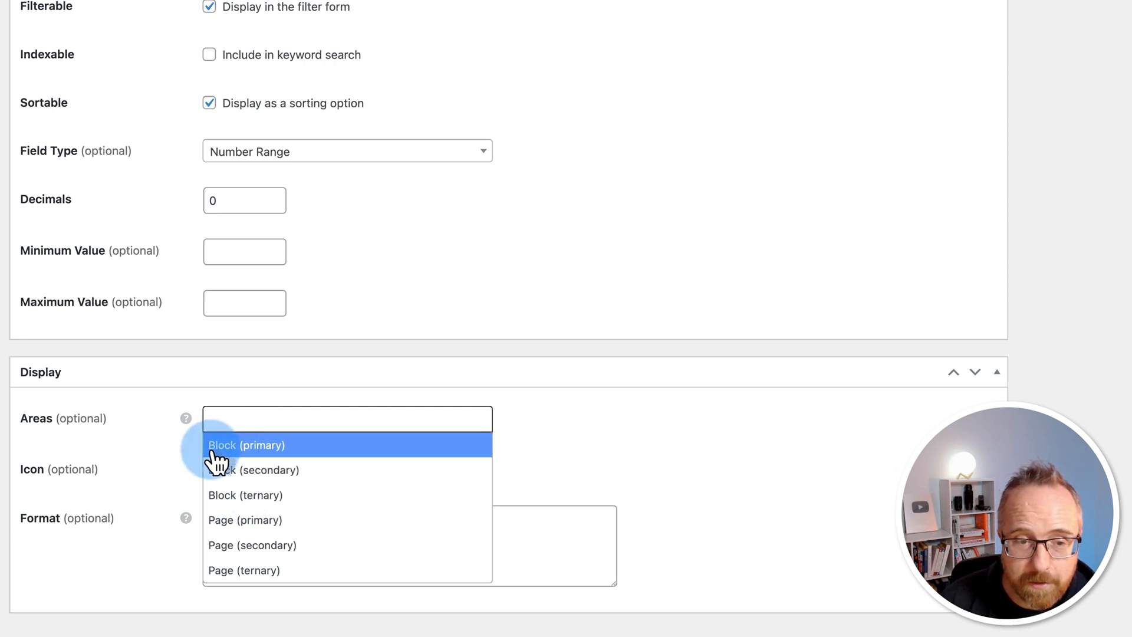
Step: Show the attribute in Block (primary) and Page (primary) areas, leaving Icon empty
{"action": "left_click", "coordinate": [236, 447]}
{"action": "left_click", "coordinate": [358, 419]}
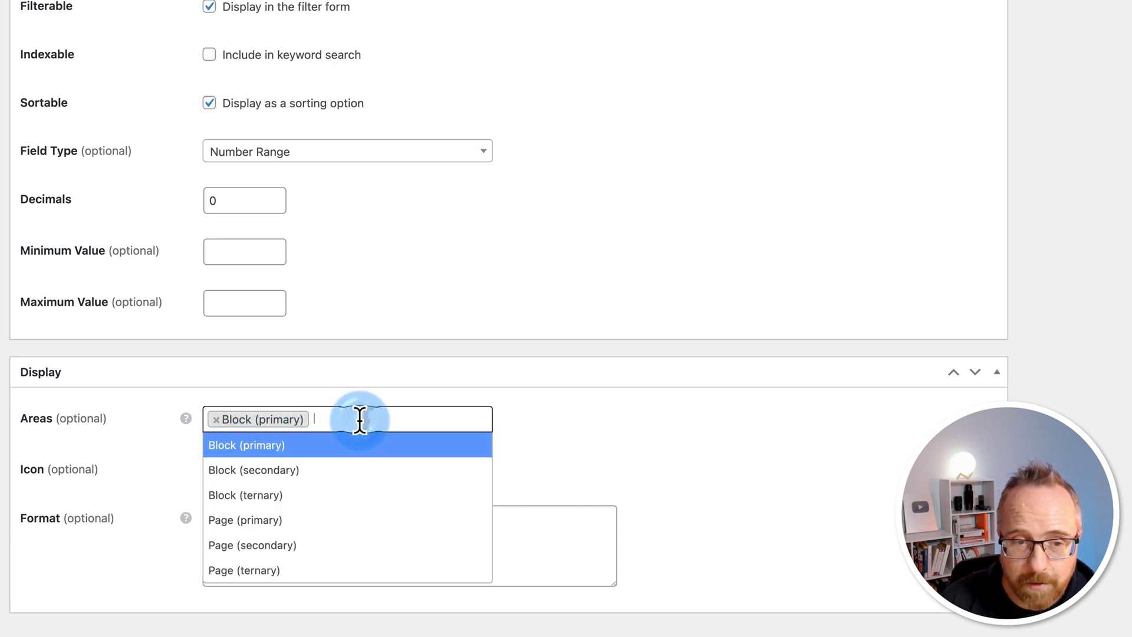
{"action": "left_click", "coordinate": [230, 520]}
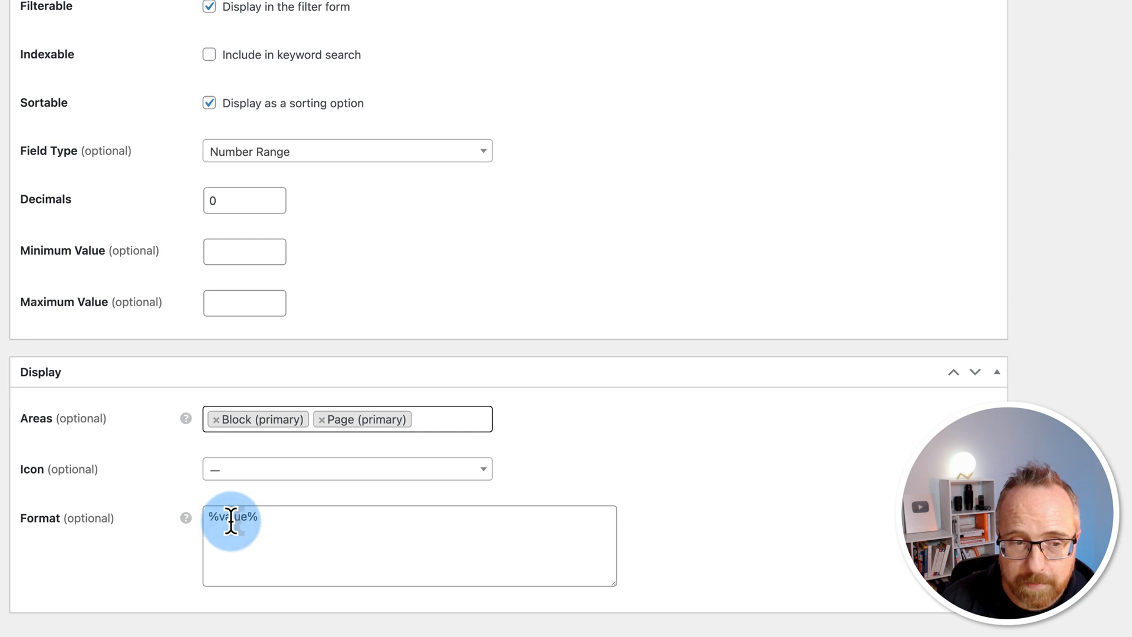
{"action": "left_click", "coordinate": [230, 474]}
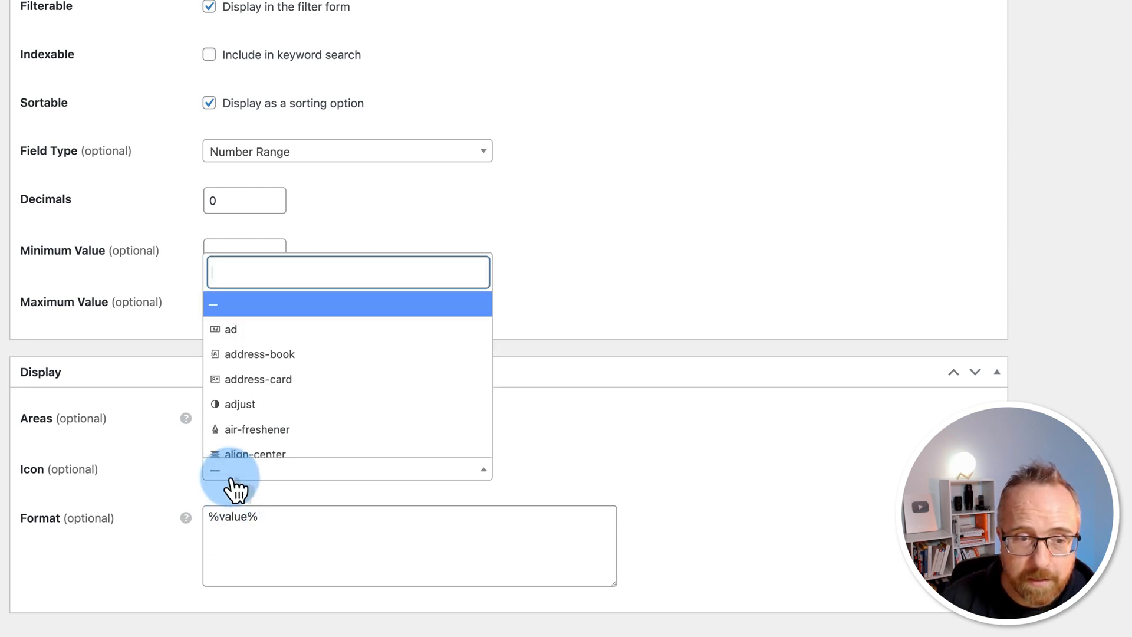
{"action": "left_click", "coordinate": [129, 526]}
Step: Change the display format to $%value%/hr
{"action": "left_click", "coordinate": [237, 518]}
{"action": "triple_click", "coordinate": [258, 519]}
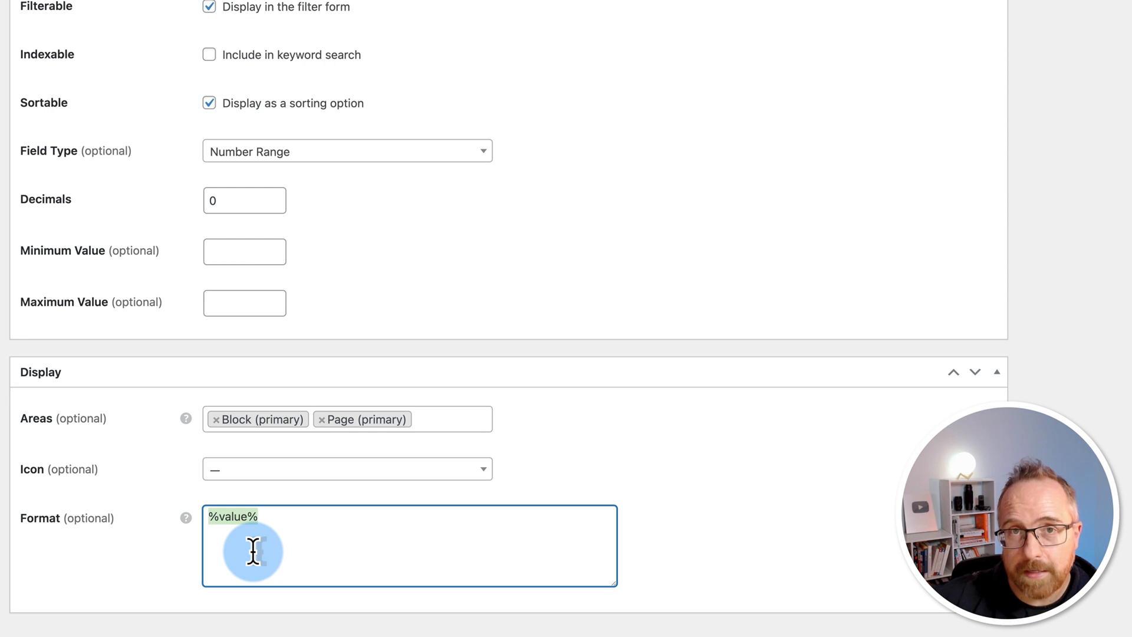
{"action": "left_click", "coordinate": [211, 518]}
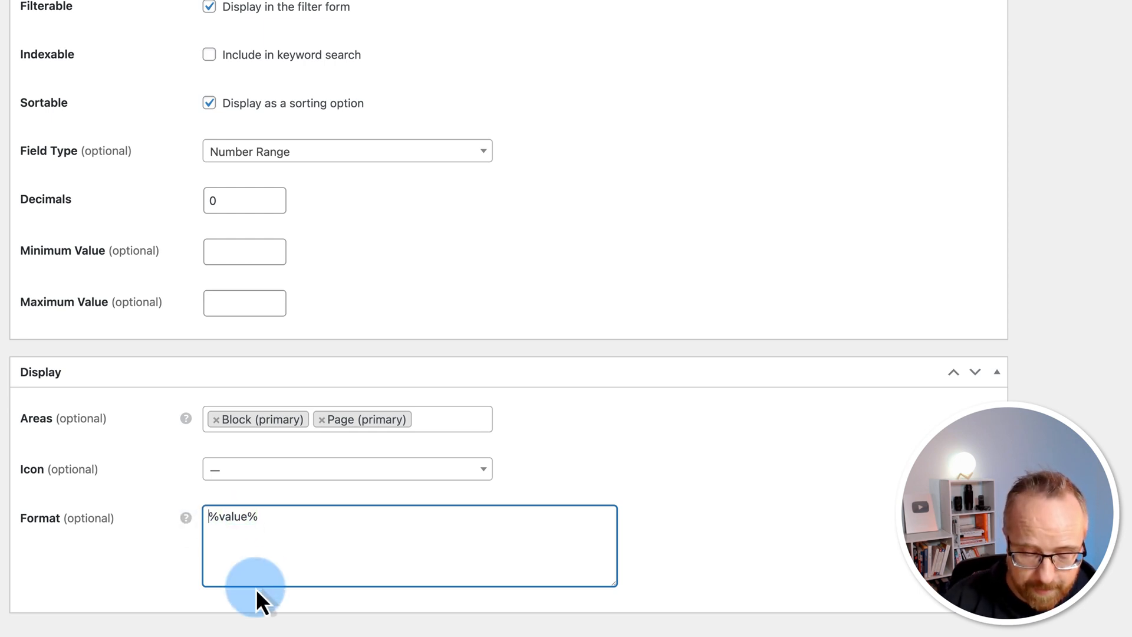
{"action": "type", "text": "$"}
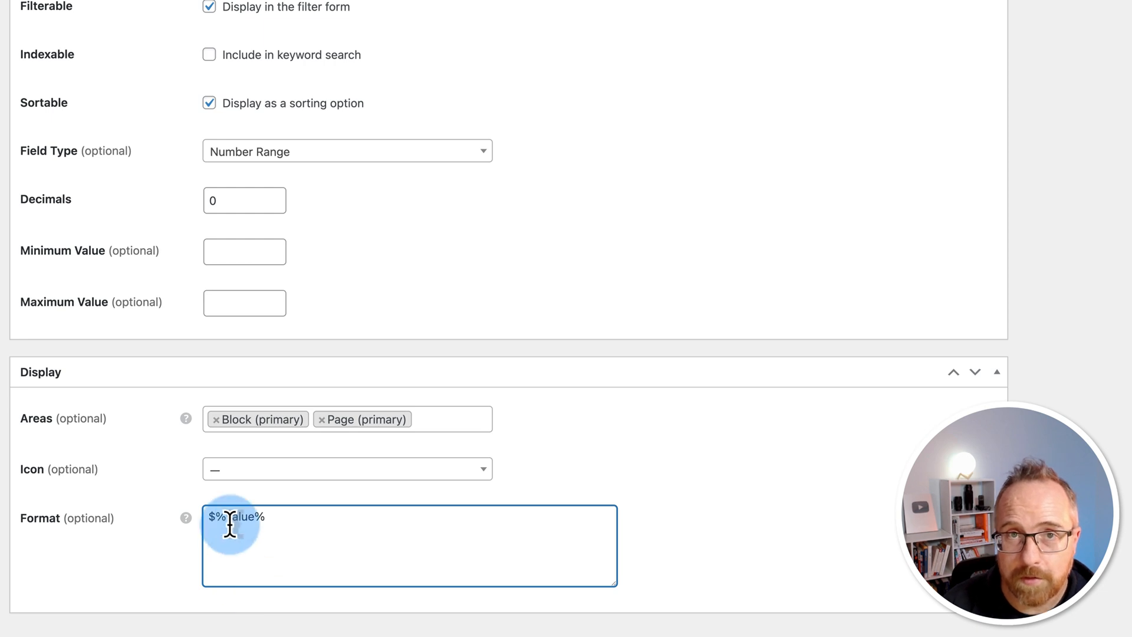
{"action": "left_click", "coordinate": [368, 518]}
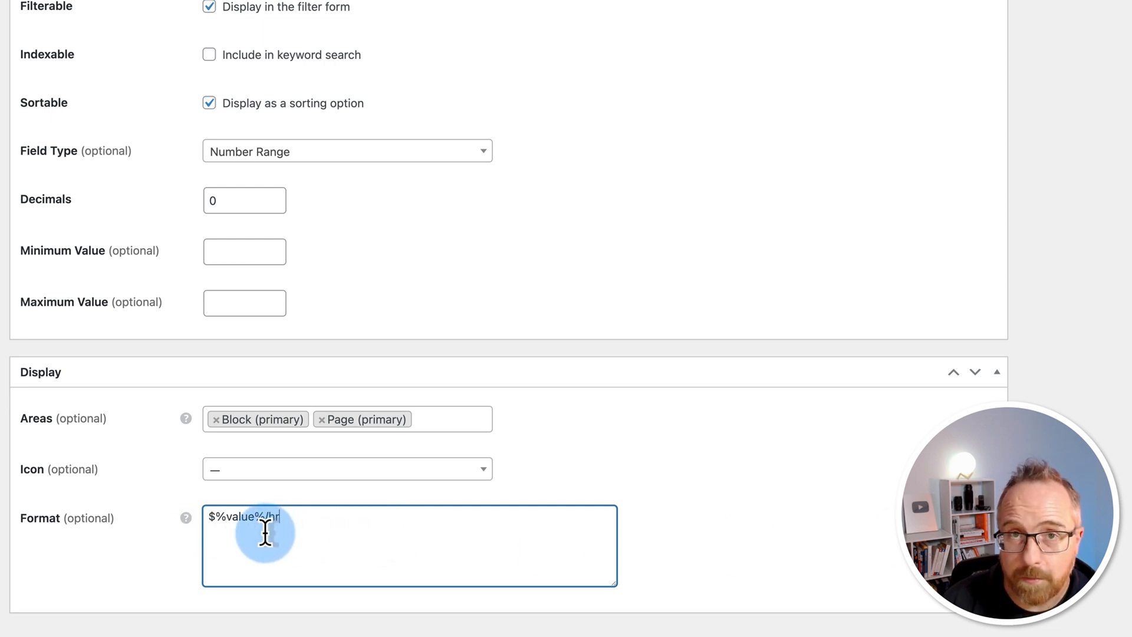
{"action": "scroll", "coordinate": [508, 318], "scroll_direction": "up", "scroll_amount": 9}
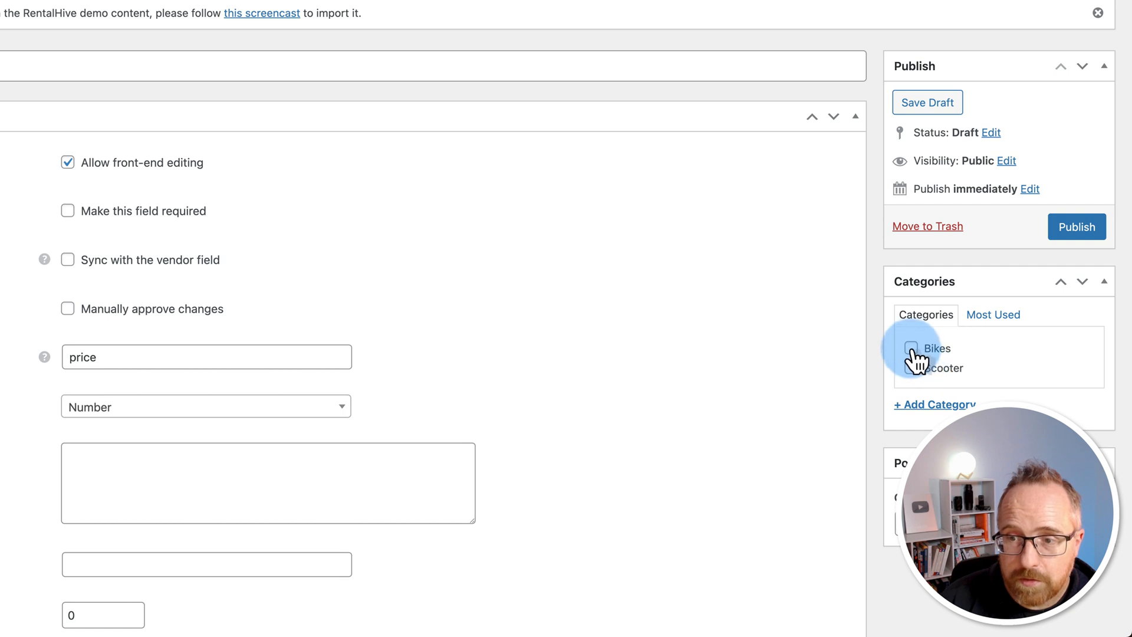
Step: Assign Price to the Bikes and Scooter categories and publish it
{"action": "left_click", "coordinate": [911, 349]}
{"action": "left_click", "coordinate": [911, 367]}
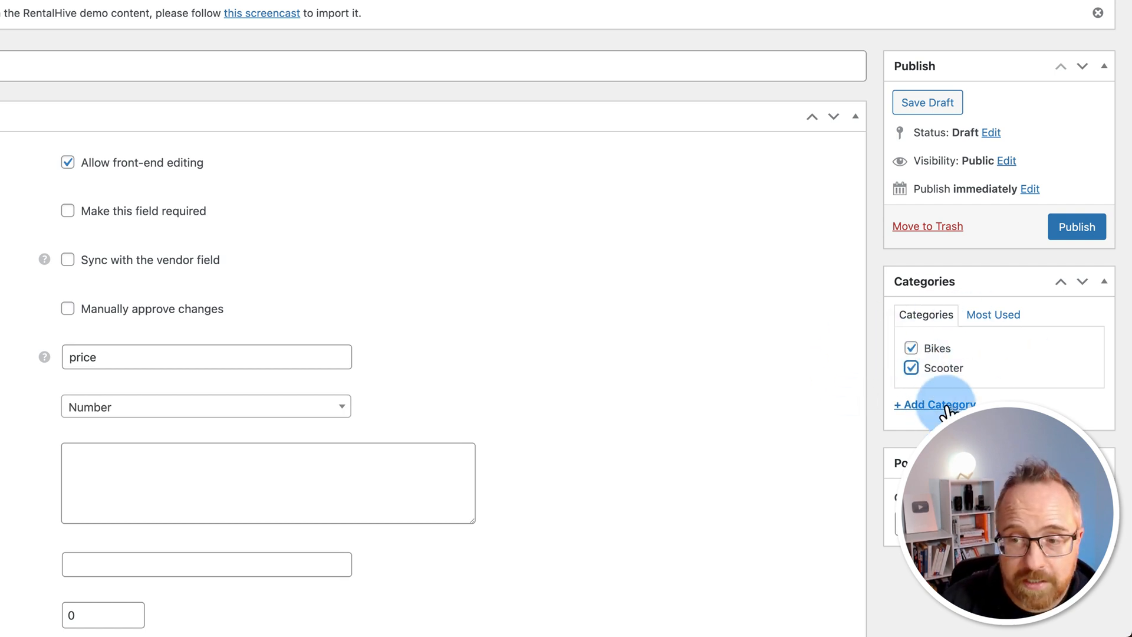
{"action": "left_click", "coordinate": [1087, 230]}
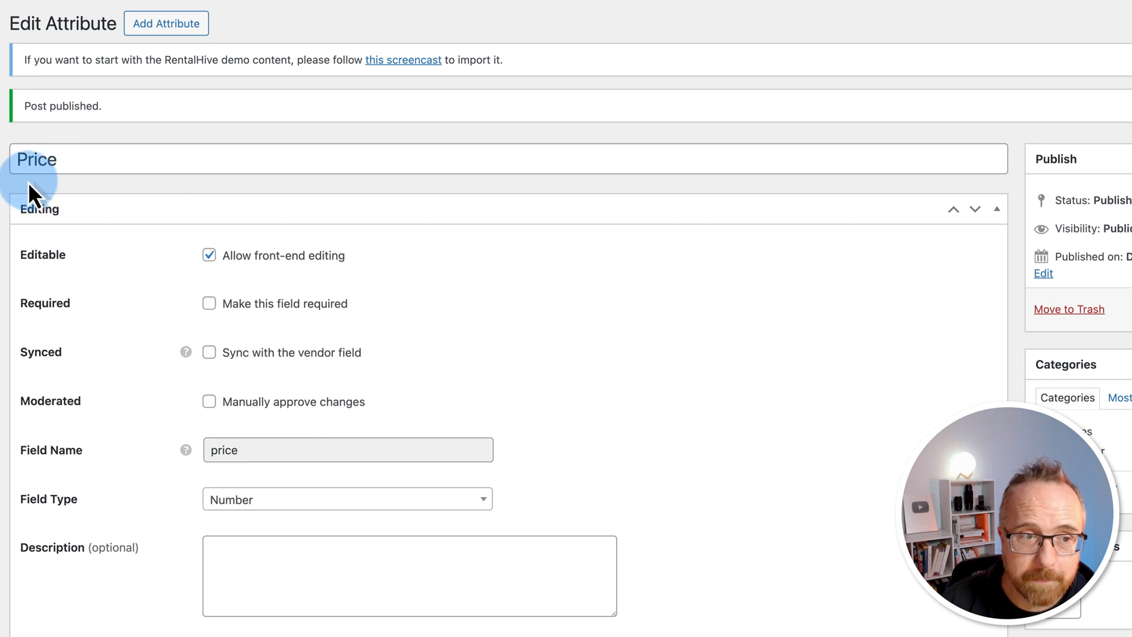
{"action": "left_click", "coordinate": [156, 22]}
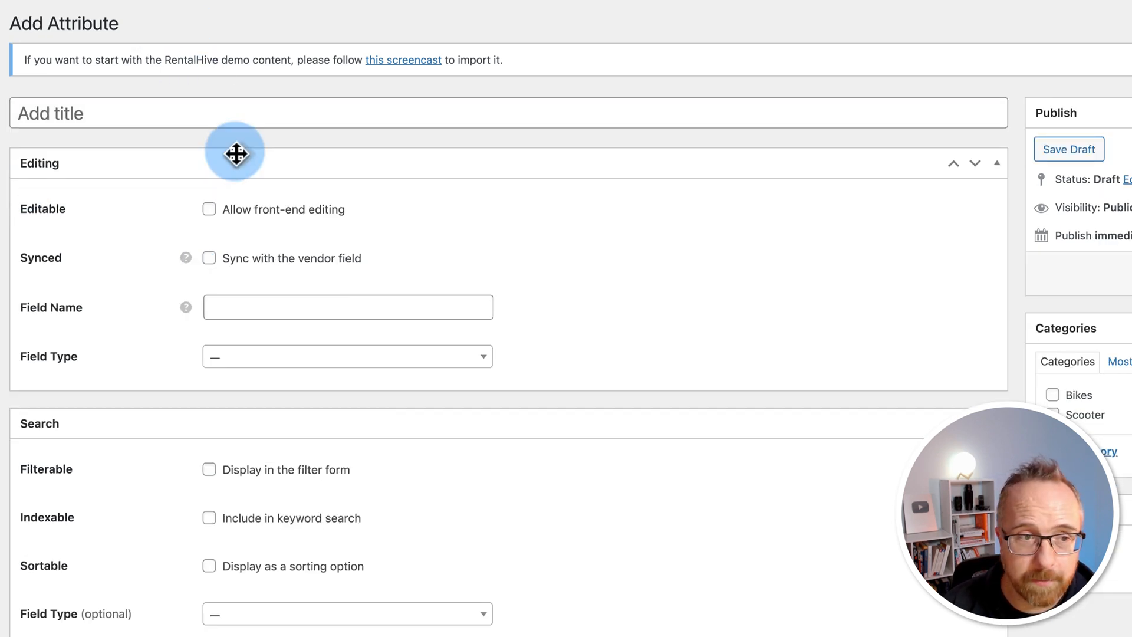
Step: Title the new attribute 'Rental Duration' and make it a Number field
{"action": "left_click", "coordinate": [243, 103]}
{"action": "type", "text": "Rental Duration"}
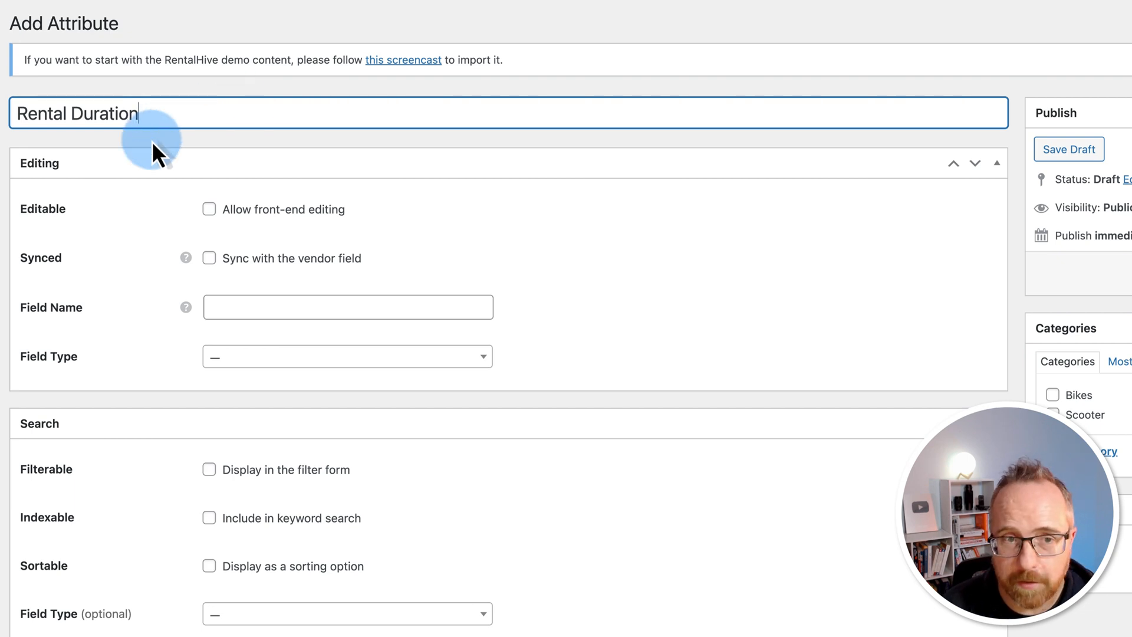
{"action": "scroll", "coordinate": [151, 141], "scroll_direction": "down", "scroll_amount": 2}
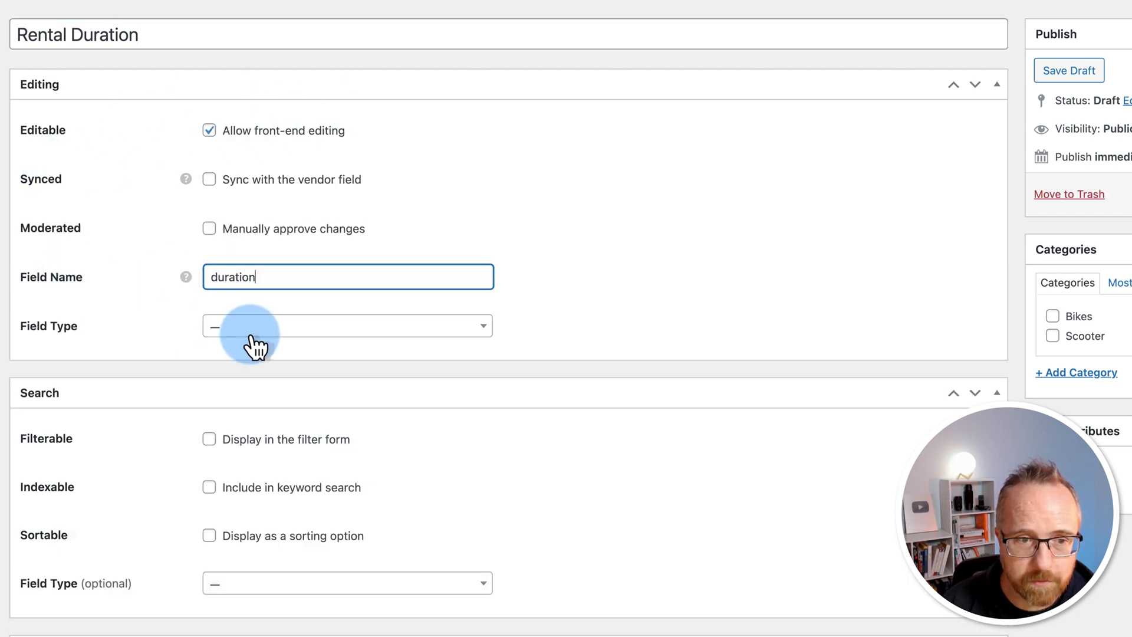
{"action": "left_click", "coordinate": [255, 346]}
{"action": "scroll", "coordinate": [228, 380], "scroll_direction": "down", "scroll_amount": 3}
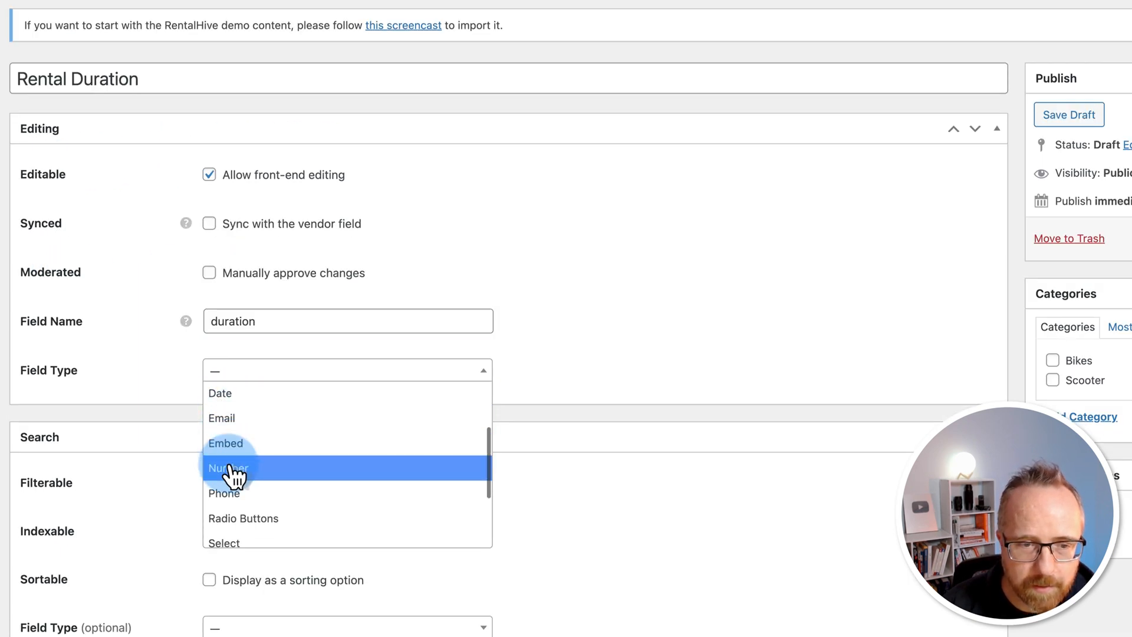
{"action": "left_click", "coordinate": [233, 474]}
Step: Make Rental Duration sortable, with Number Range as its search field type
{"action": "scroll", "coordinate": [186, 425], "scroll_direction": "down", "scroll_amount": 6}
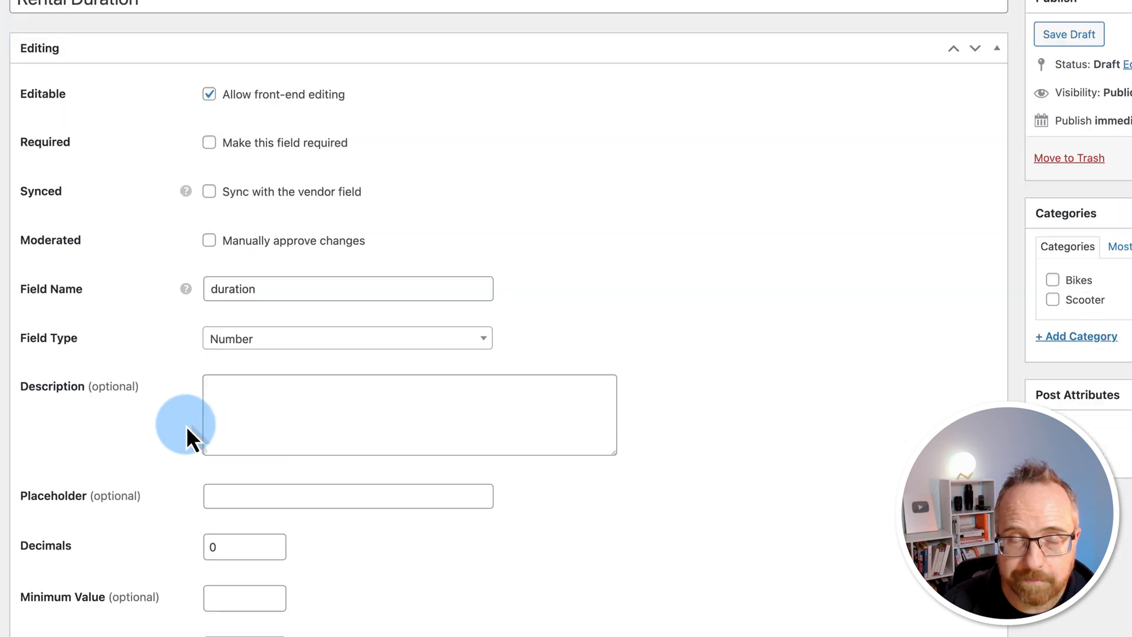
{"action": "scroll", "coordinate": [181, 423], "scroll_direction": "down", "scroll_amount": 3}
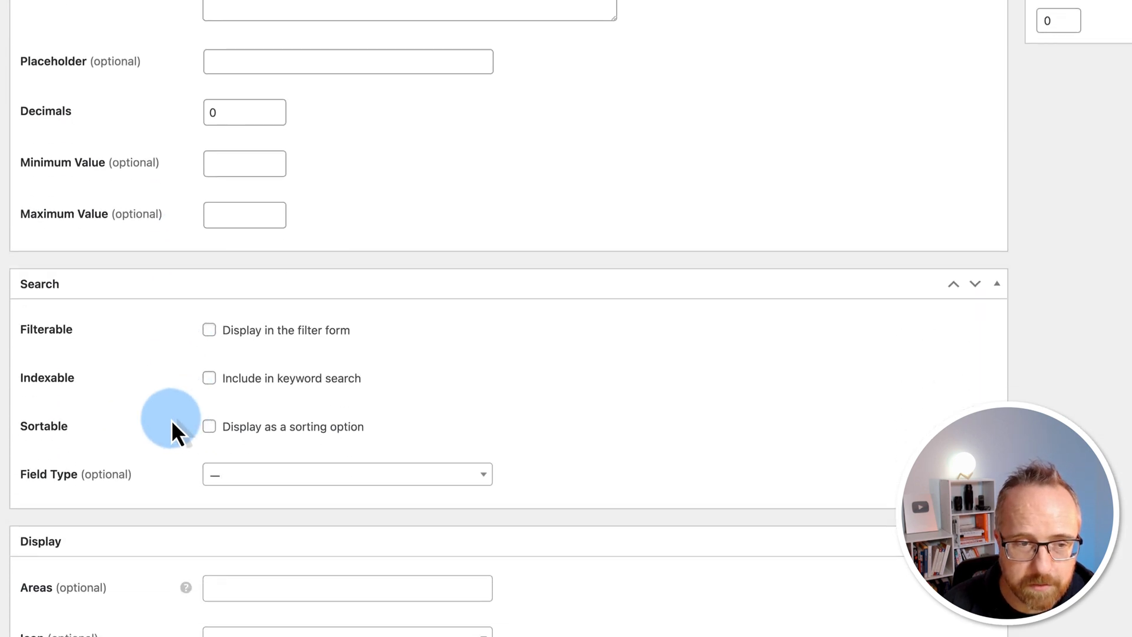
{"action": "left_click", "coordinate": [210, 426]}
{"action": "scroll", "coordinate": [210, 412], "scroll_direction": "down", "scroll_amount": 1}
{"action": "left_click", "coordinate": [247, 395]}
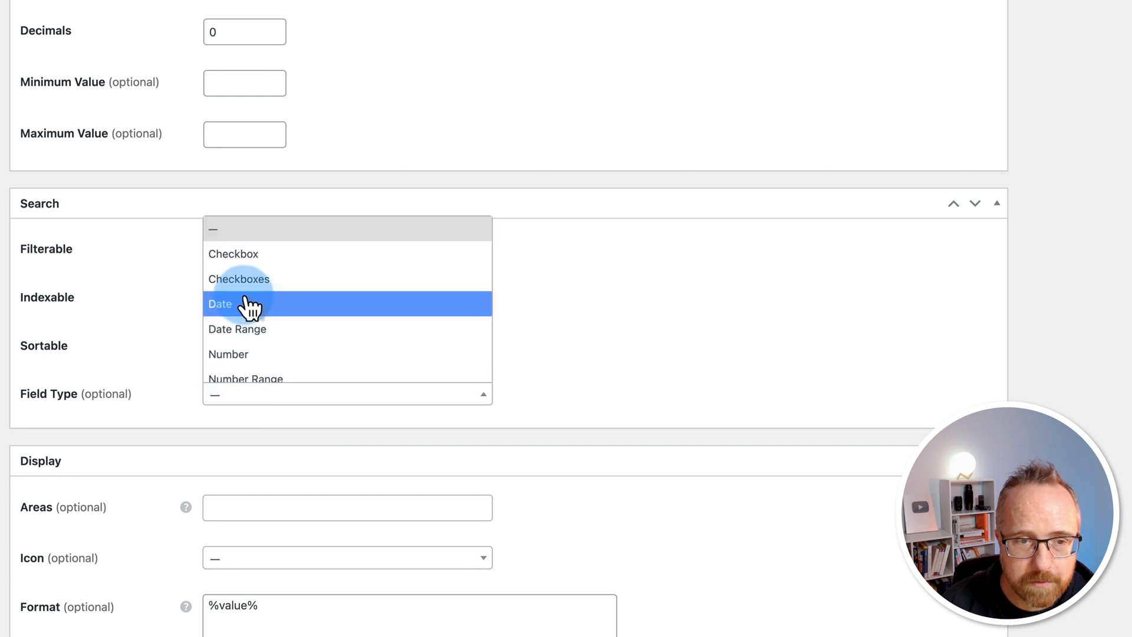
{"action": "scroll", "coordinate": [250, 305], "scroll_direction": "down", "scroll_amount": 2}
{"action": "left_click", "coordinate": [288, 325]}
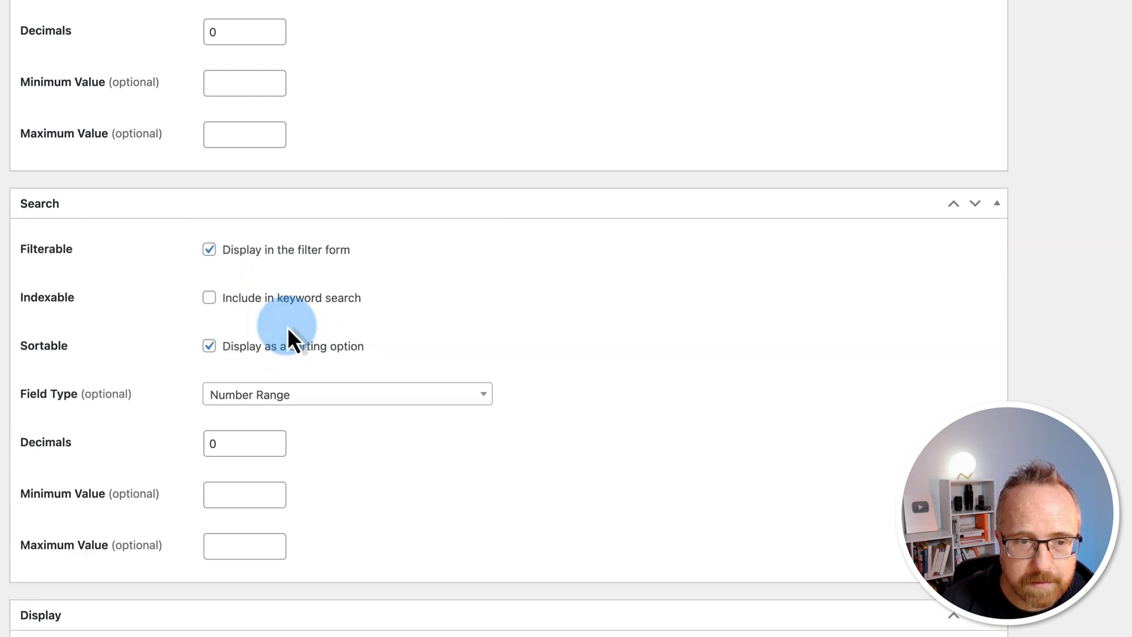
{"action": "scroll", "coordinate": [172, 439], "scroll_direction": "down", "scroll_amount": 4}
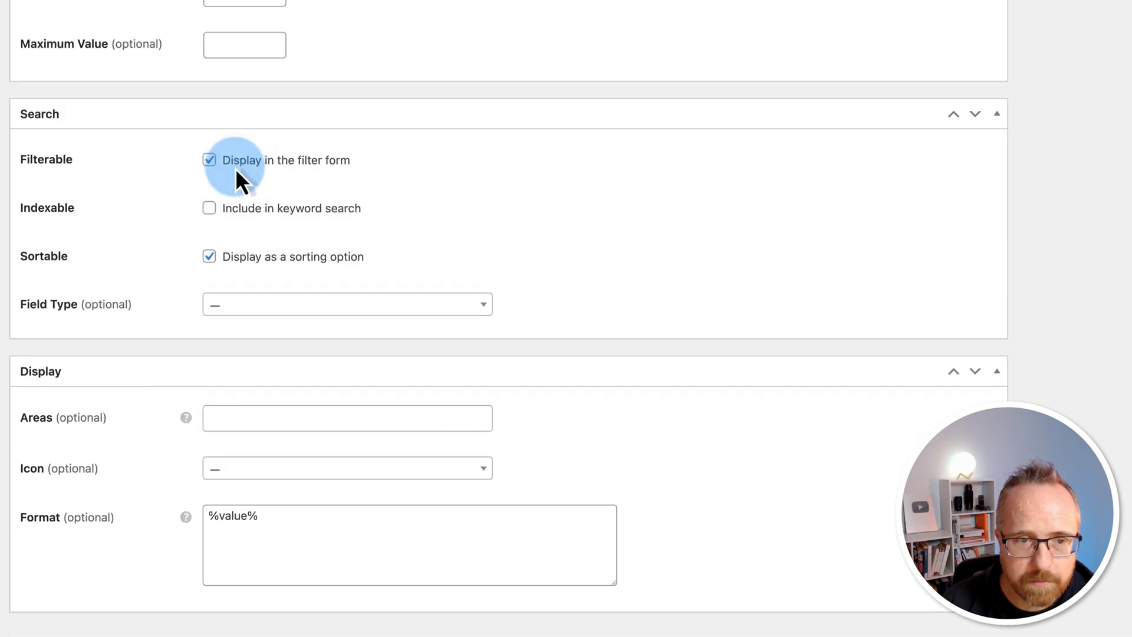
Step: Use Checkboxes as the search filter and show the attribute in Block (secondary) and Page (secondary)
{"action": "left_click", "coordinate": [244, 307]}
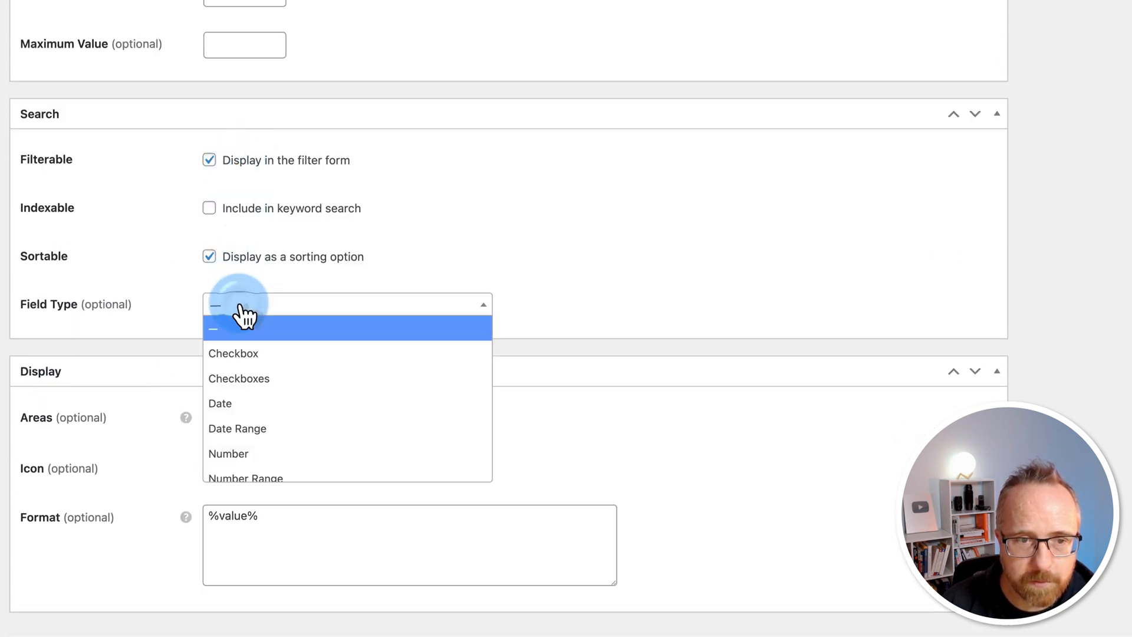
{"action": "left_click", "coordinate": [259, 378]}
{"action": "scroll", "coordinate": [177, 389], "scroll_direction": "down", "scroll_amount": 1}
{"action": "left_click", "coordinate": [227, 415]}
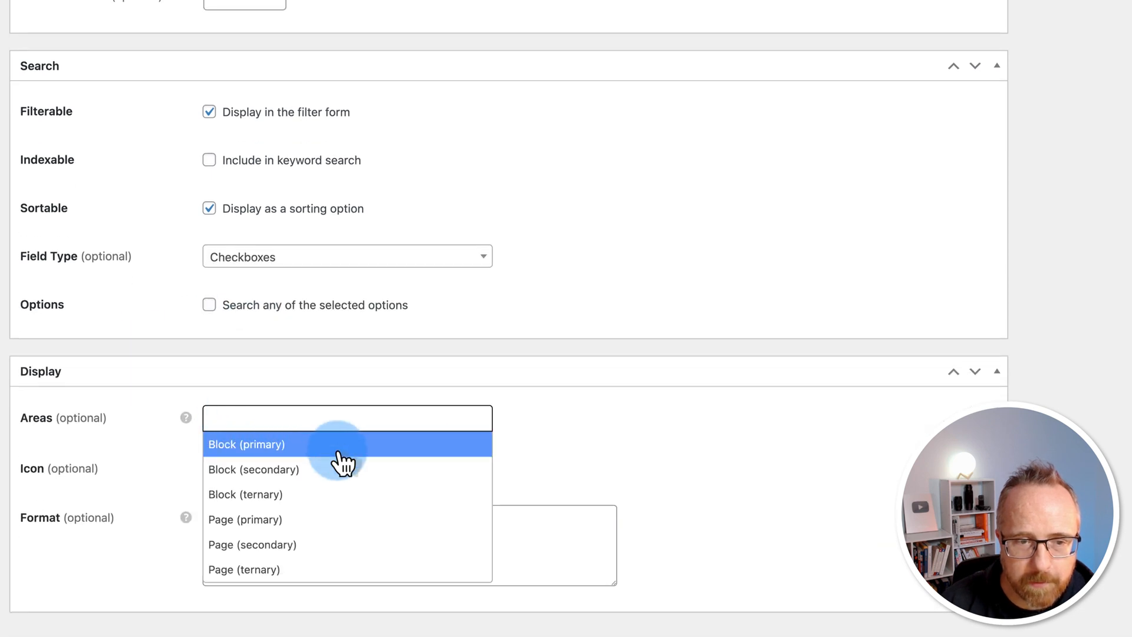
{"action": "left_click", "coordinate": [235, 470]}
{"action": "left_click", "coordinate": [344, 420]}
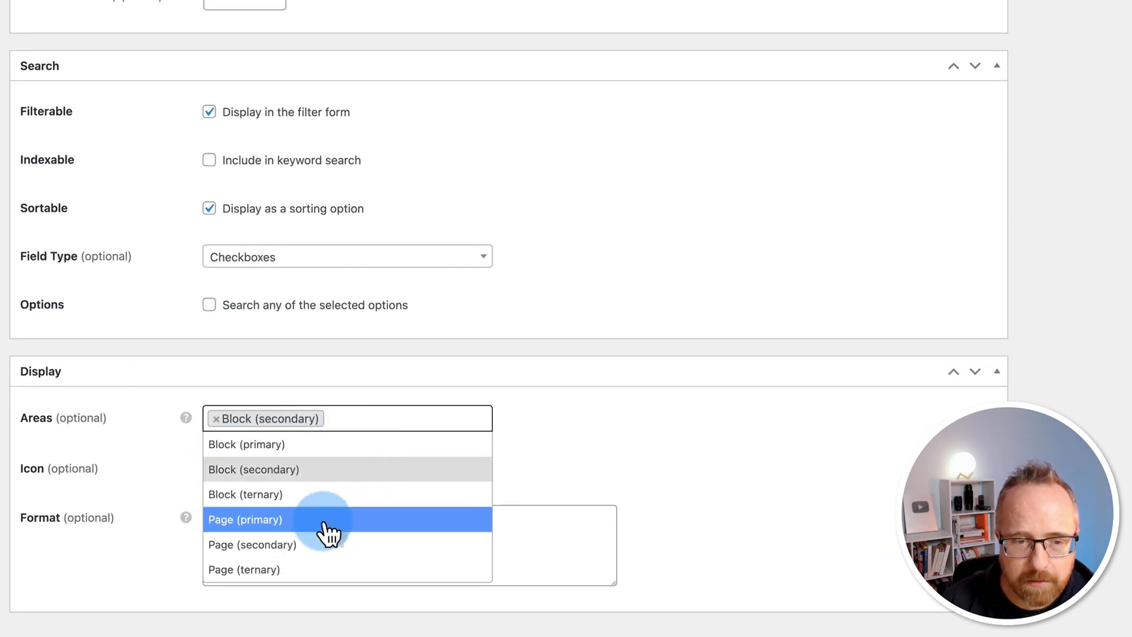
{"action": "left_click", "coordinate": [323, 544]}
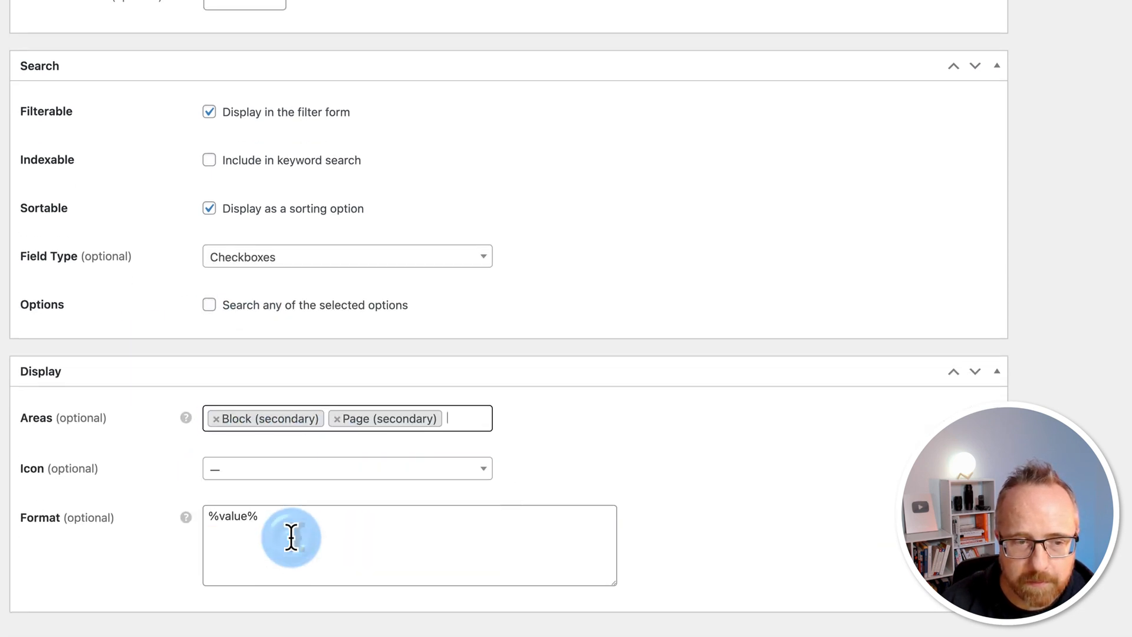
Step: Change the display format to 'Rental Duration: %value% hours' and publish the attribute
{"action": "left_click", "coordinate": [210, 516]}
{"action": "left_click_drag", "start_coordinate": [303, 519], "coordinate": [207, 516]}
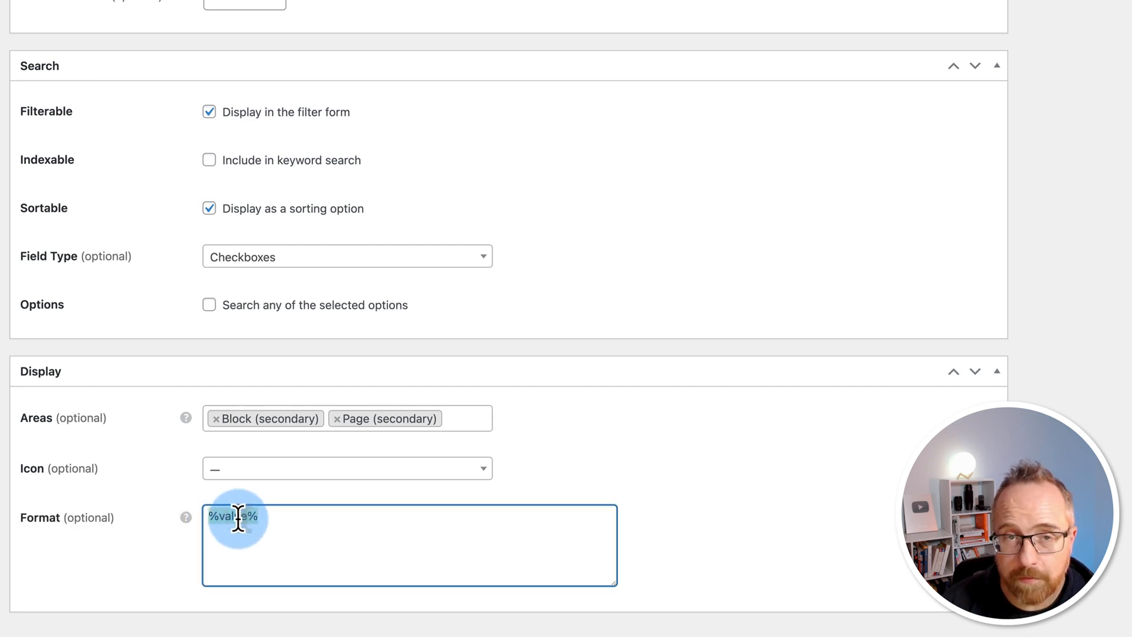
{"action": "left_click", "coordinate": [208, 516]}
{"action": "type", "text": "Reant"}
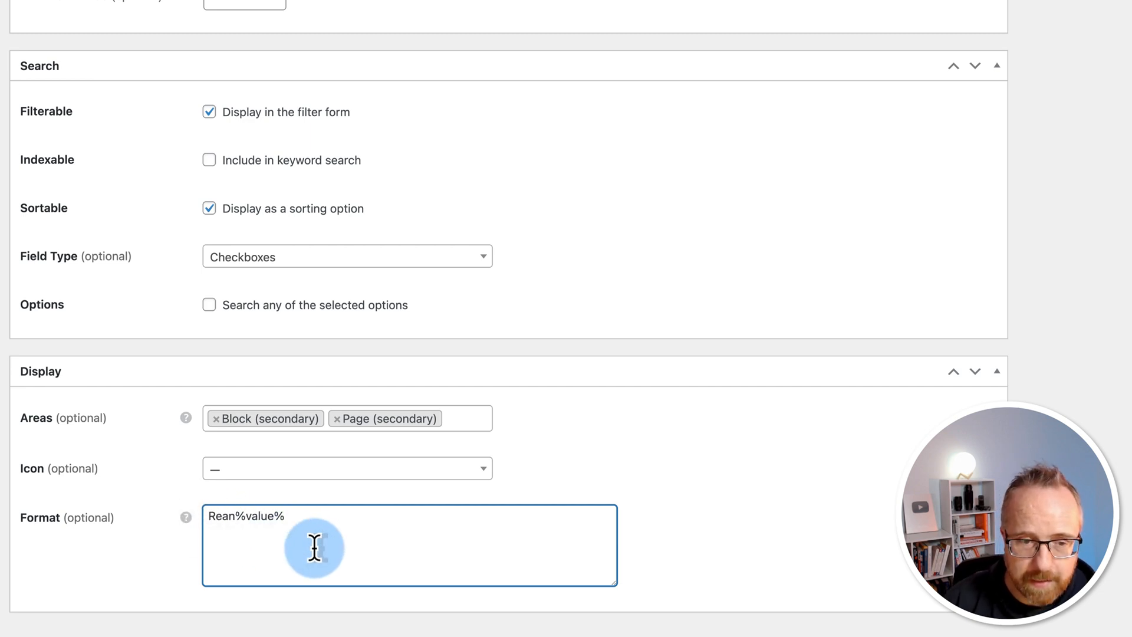
{"action": "type", "text": "ntal Duration:"}
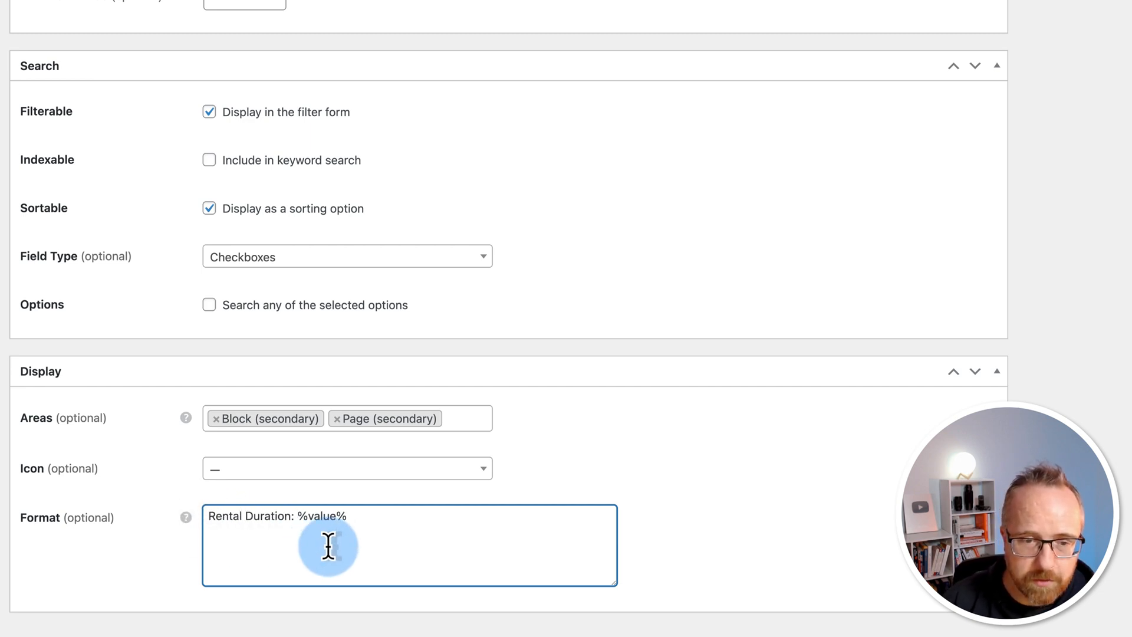
{"action": "left_click", "coordinate": [506, 580]}
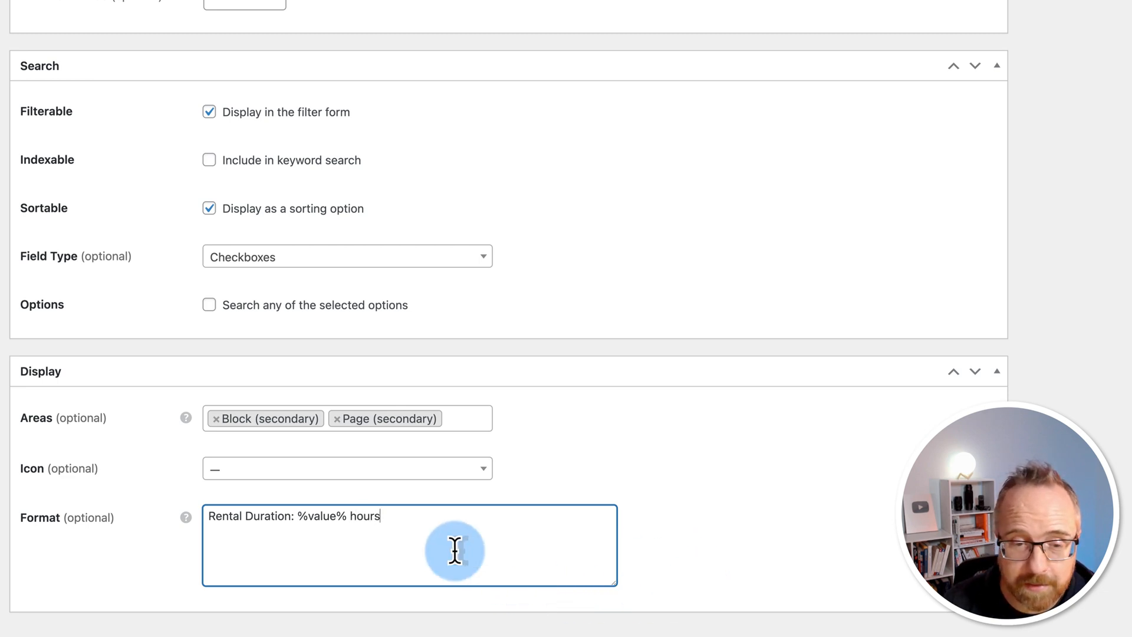
{"action": "left_click_drag", "start_coordinate": [299, 516], "coordinate": [344, 513]}
{"action": "left_click", "coordinate": [885, 499]}
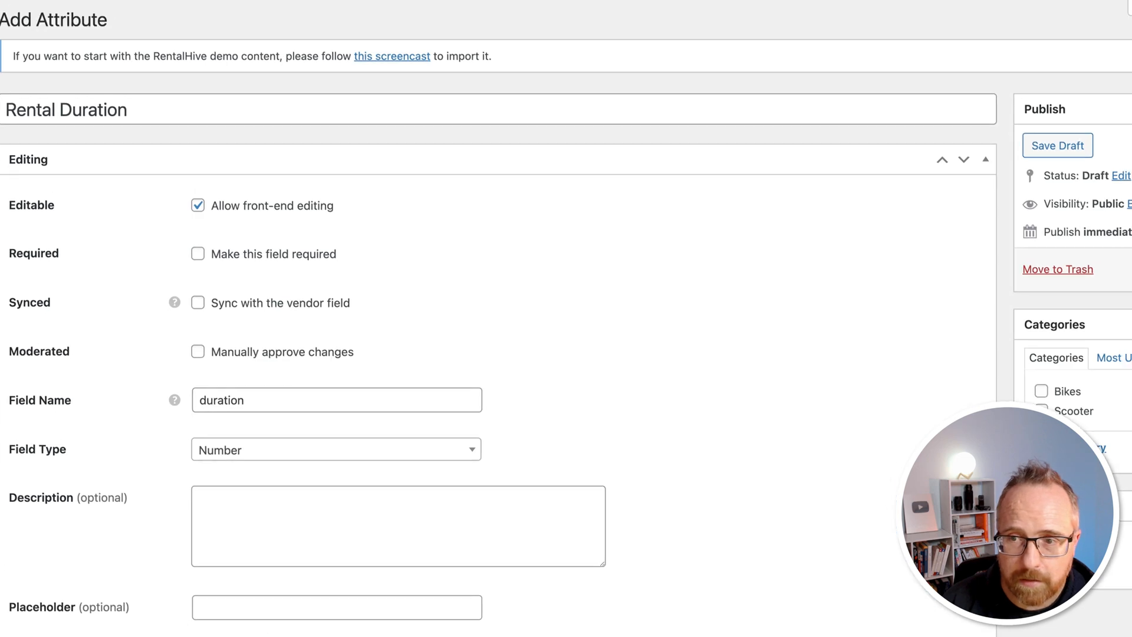
{"action": "left_click", "coordinate": [1106, 242]}
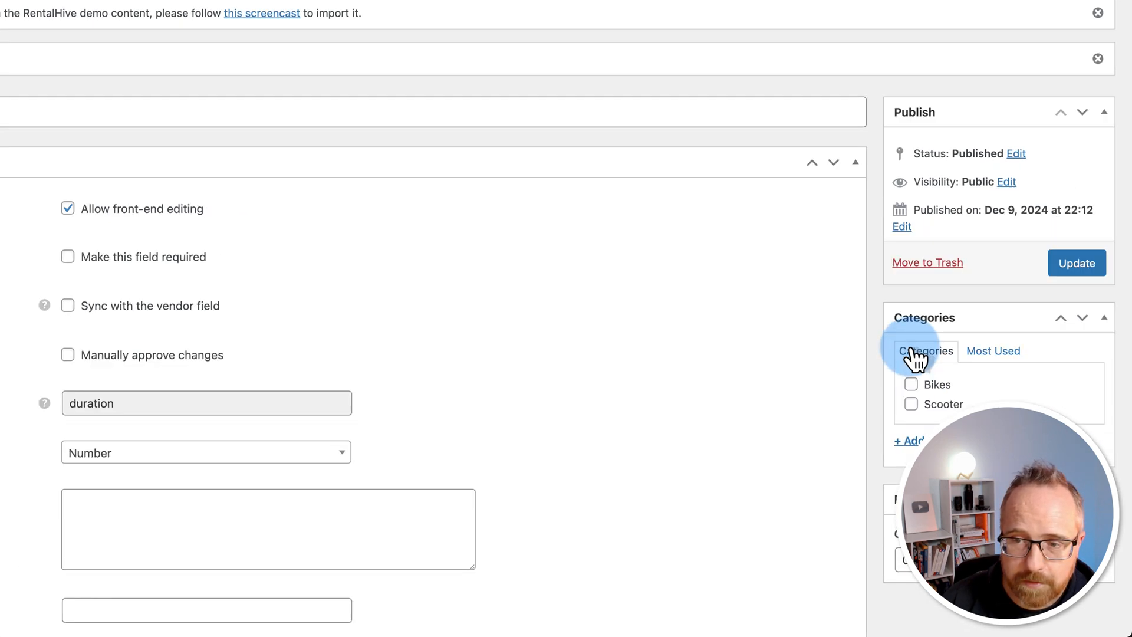
Step: Assign Rental Duration to the Bikes and Scooter categories and update it
{"action": "left_click", "coordinate": [945, 369]}
{"action": "left_click", "coordinate": [915, 387]}
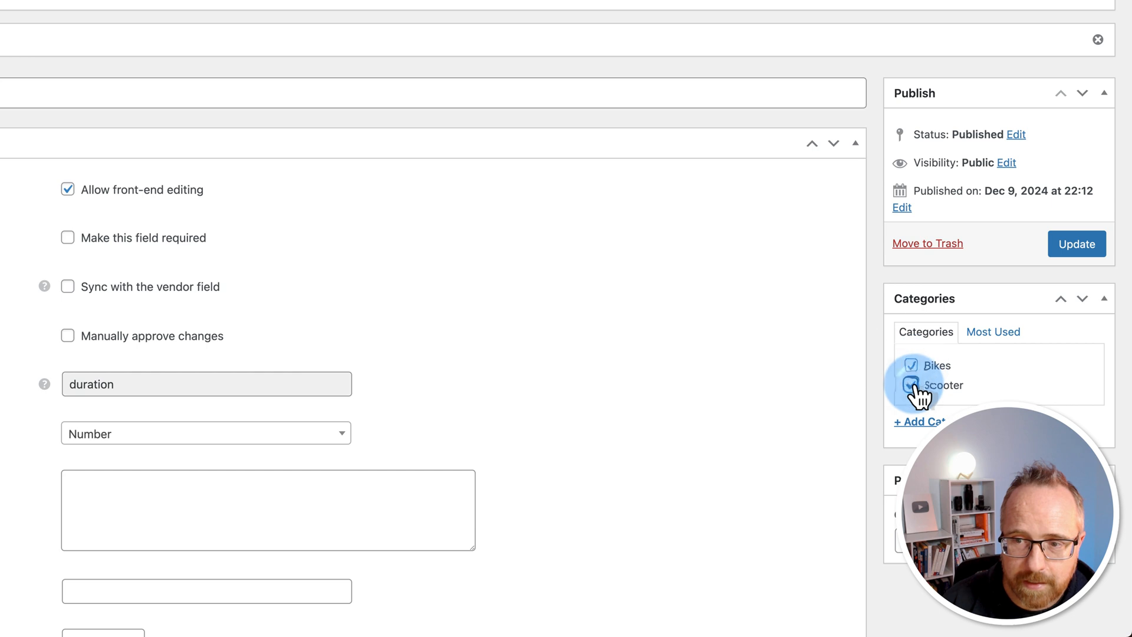
{"action": "left_click", "coordinate": [1077, 243]}
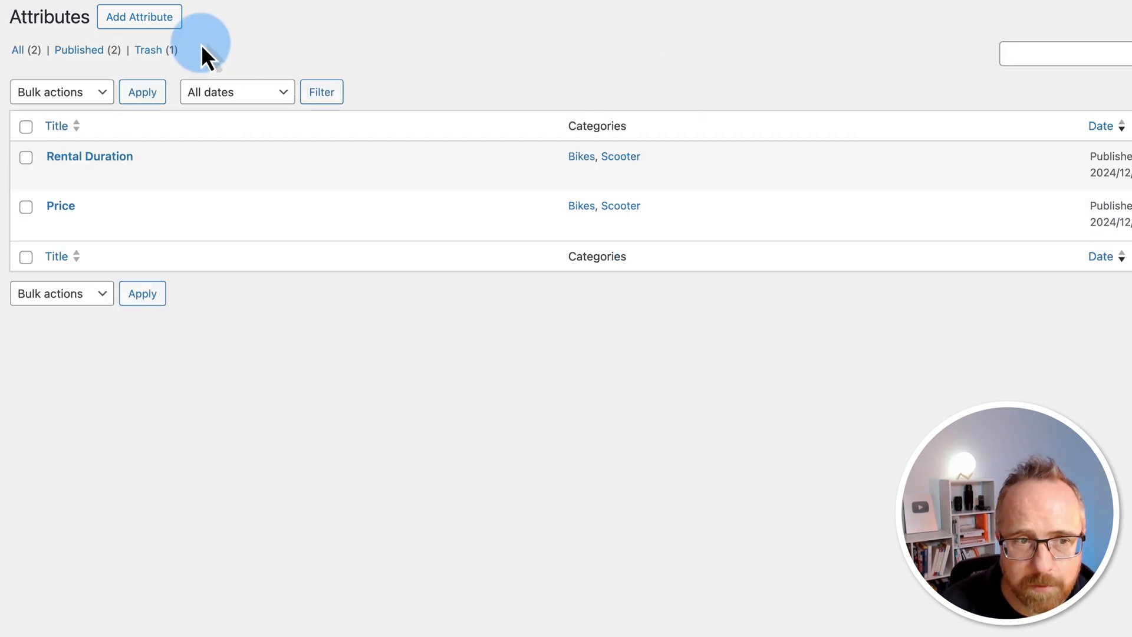
{"action": "left_click", "coordinate": [111, 28]}
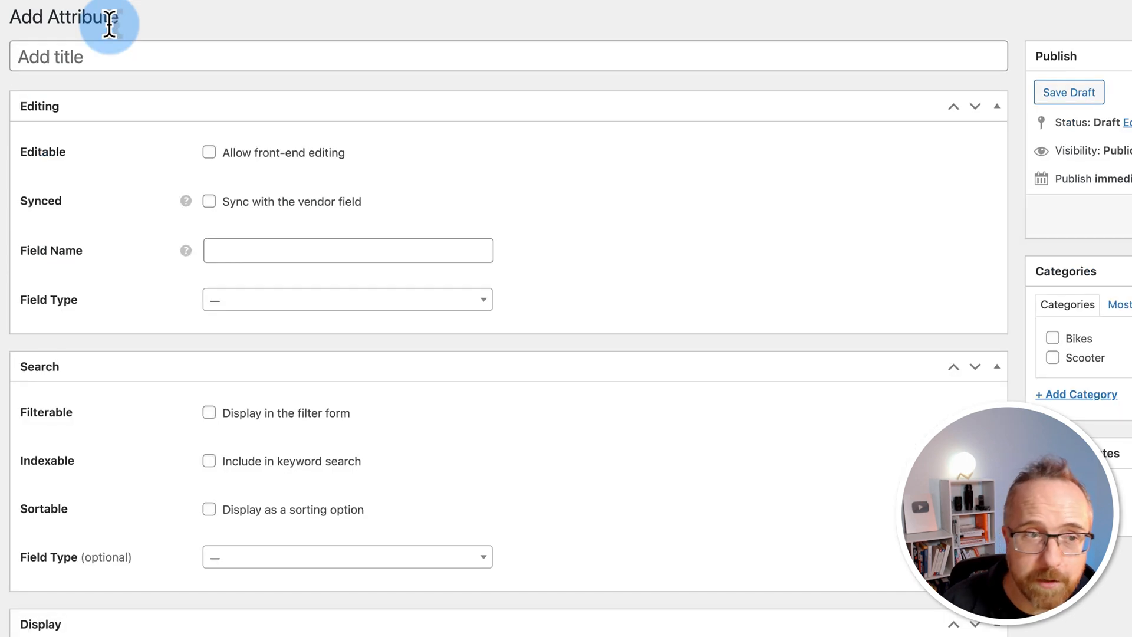
Step: Create a front-end editable attribute 'Electric' with field name electric and Radio Buttons type
{"action": "left_click", "coordinate": [55, 52]}
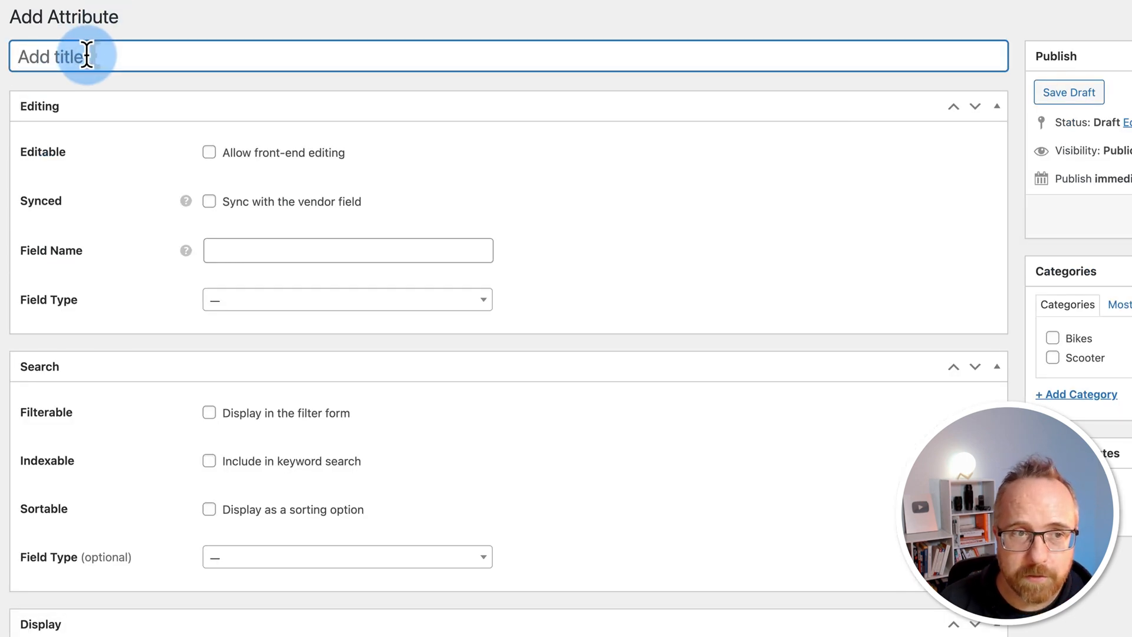
{"action": "type", "text": "Electric"}
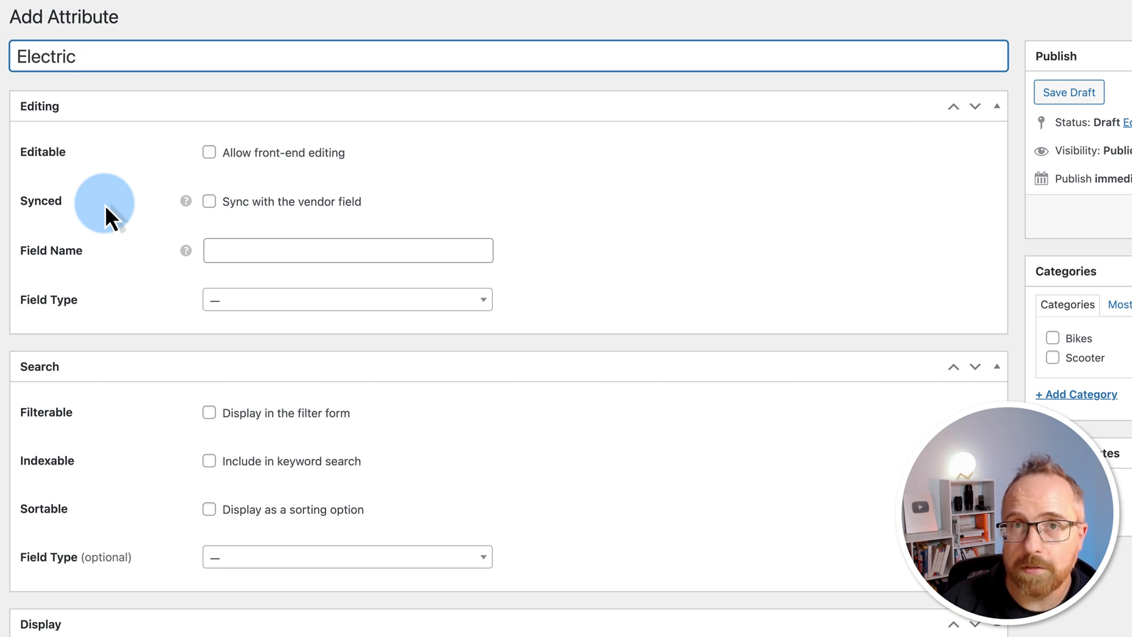
{"action": "left_click", "coordinate": [210, 153]}
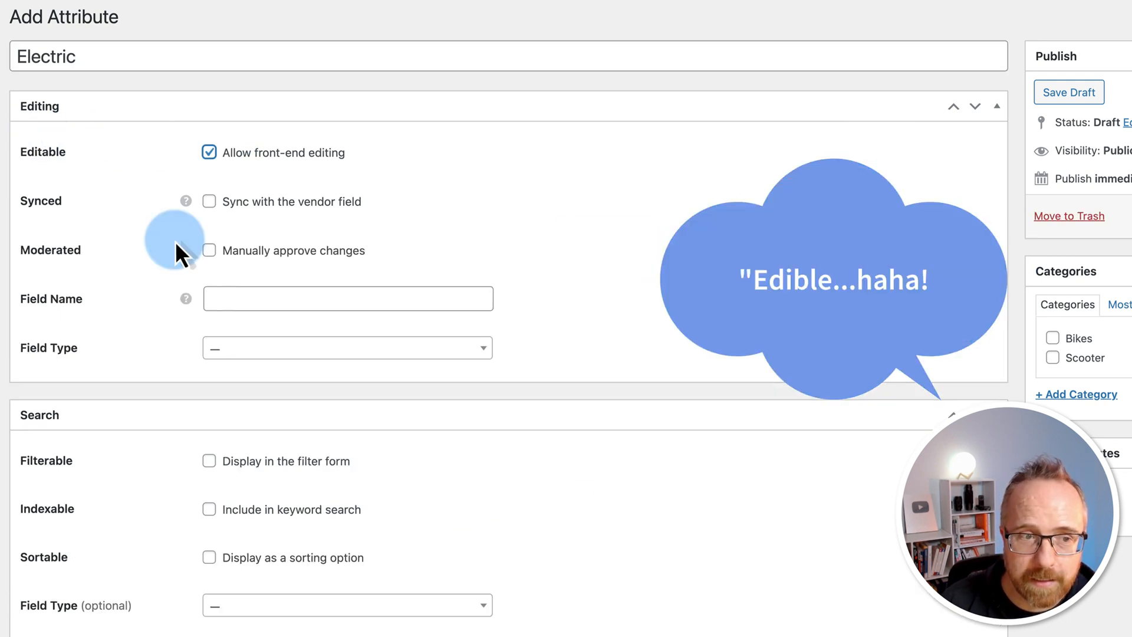
{"action": "left_click", "coordinate": [218, 304]}
{"action": "type", "text": "electric"}
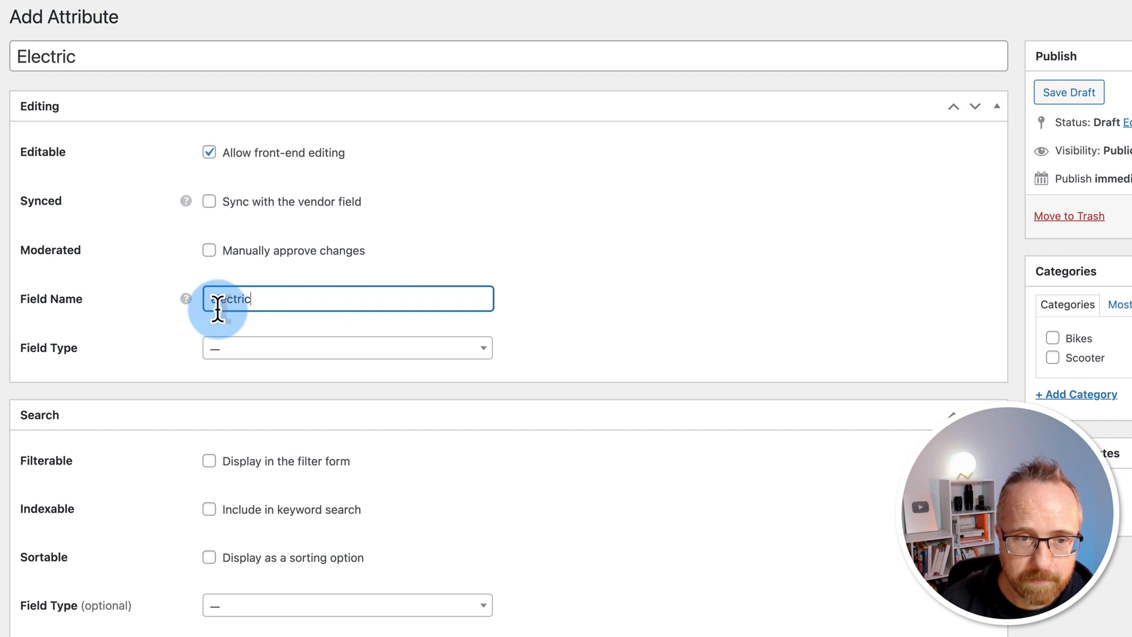
{"action": "left_click", "coordinate": [231, 352]}
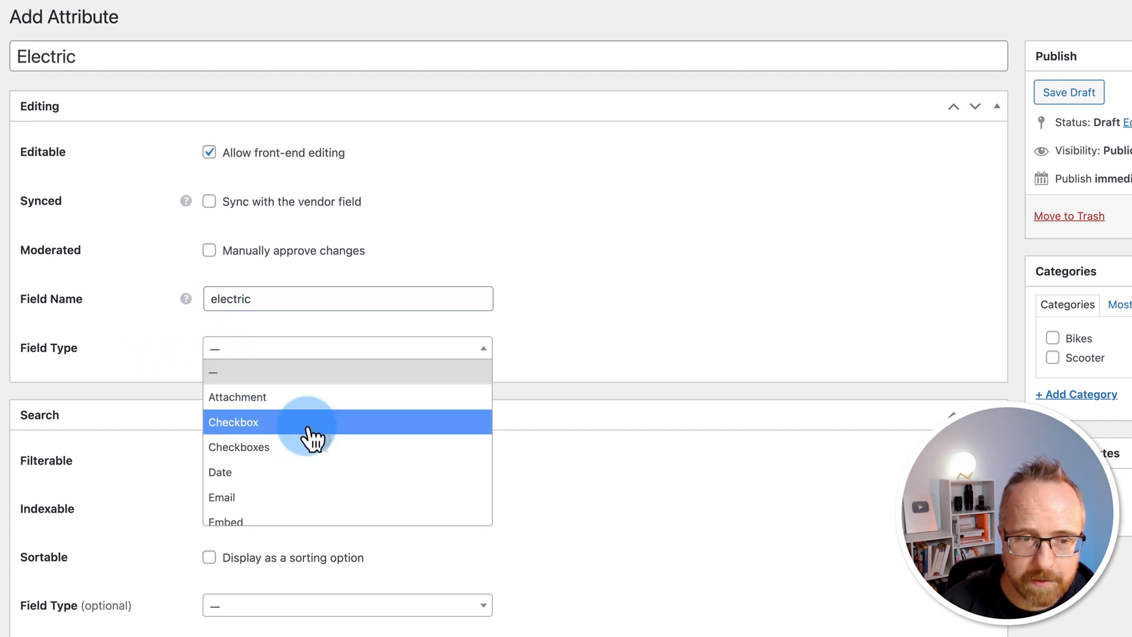
{"action": "scroll", "coordinate": [313, 436], "scroll_direction": "down", "scroll_amount": 1}
{"action": "scroll", "coordinate": [313, 436], "scroll_direction": "down", "scroll_amount": 4}
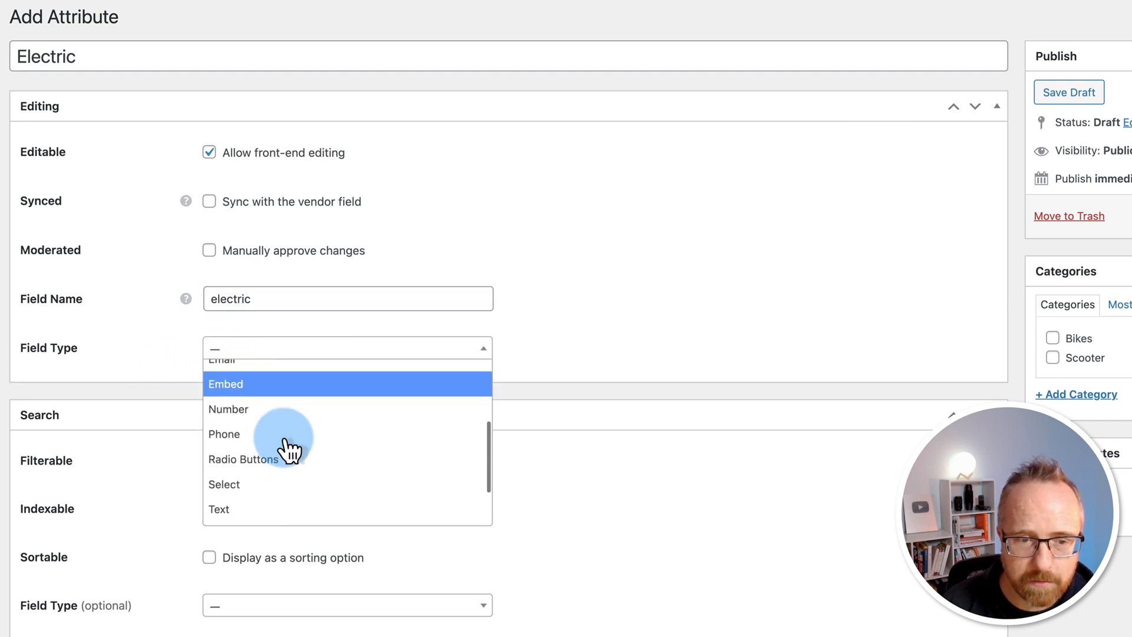
{"action": "left_click", "coordinate": [272, 450]}
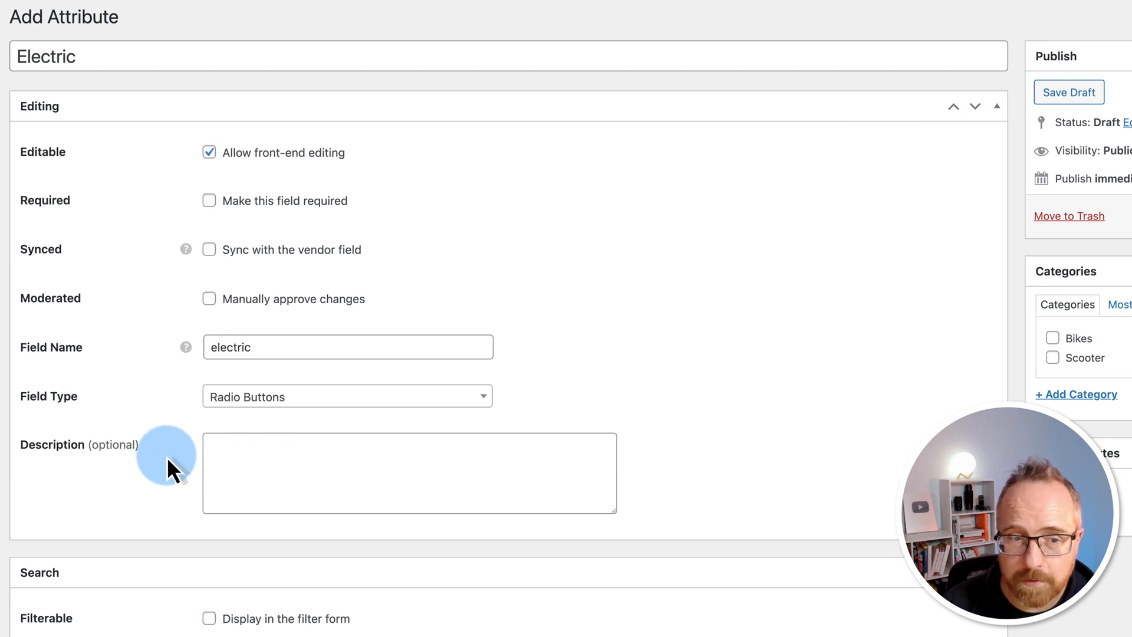
Step: Make Electric filterable and sortable, using radio buttons as the search filter
{"action": "scroll", "coordinate": [101, 514], "scroll_direction": "down", "scroll_amount": 4}
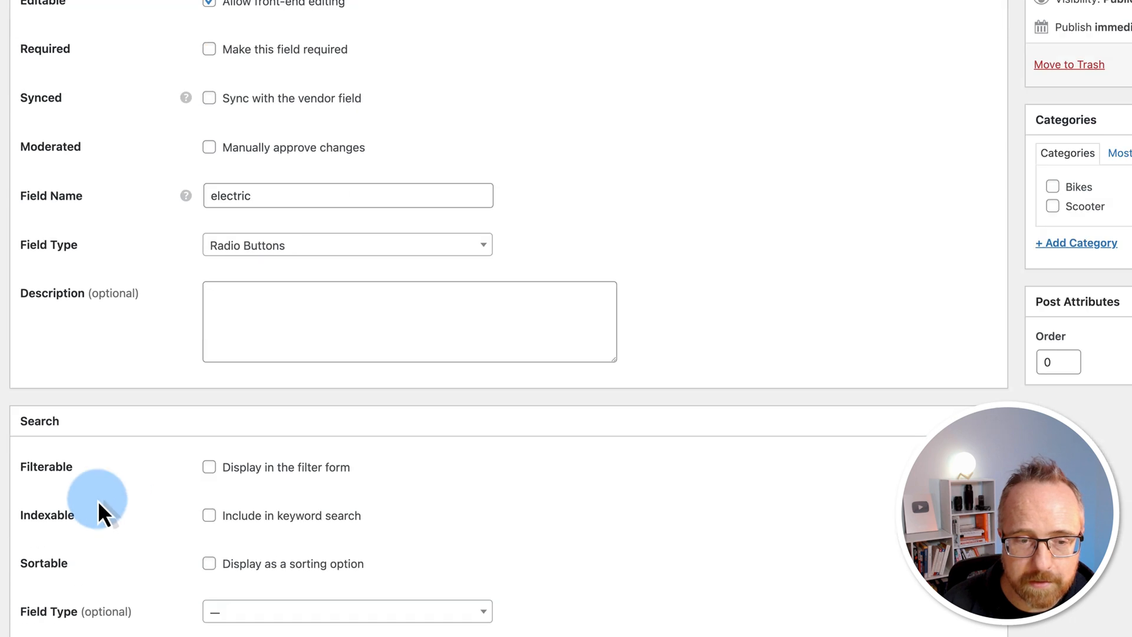
{"action": "left_click", "coordinate": [201, 394]}
{"action": "scroll", "coordinate": [161, 416], "scroll_direction": "down", "scroll_amount": 3}
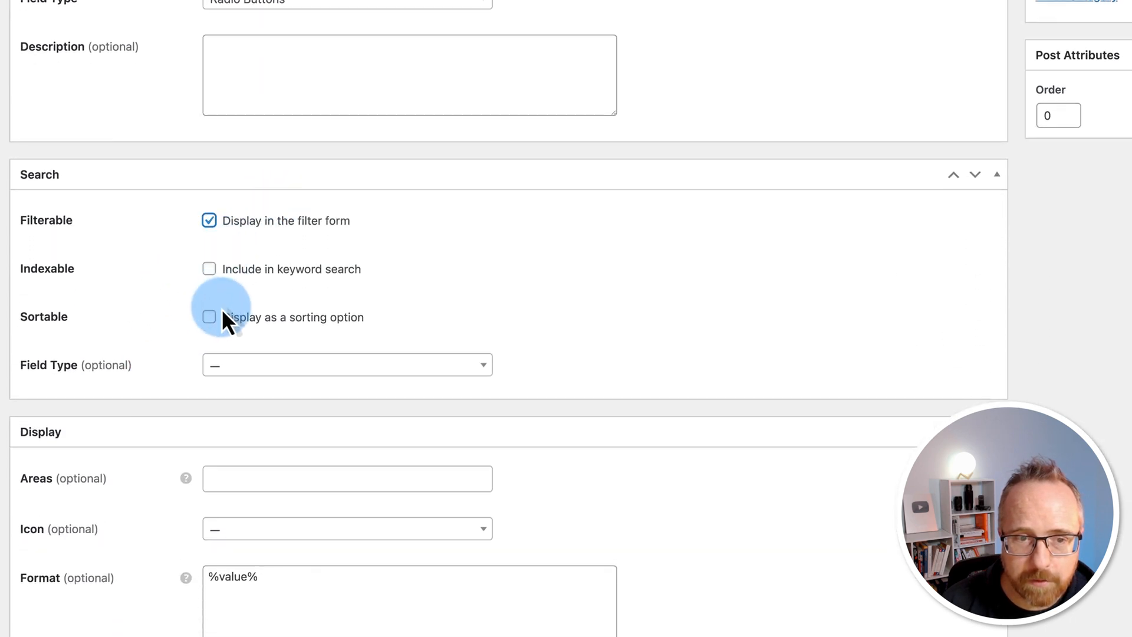
{"action": "left_click", "coordinate": [218, 324]}
{"action": "scroll", "coordinate": [136, 362], "scroll_direction": "down", "scroll_amount": 1}
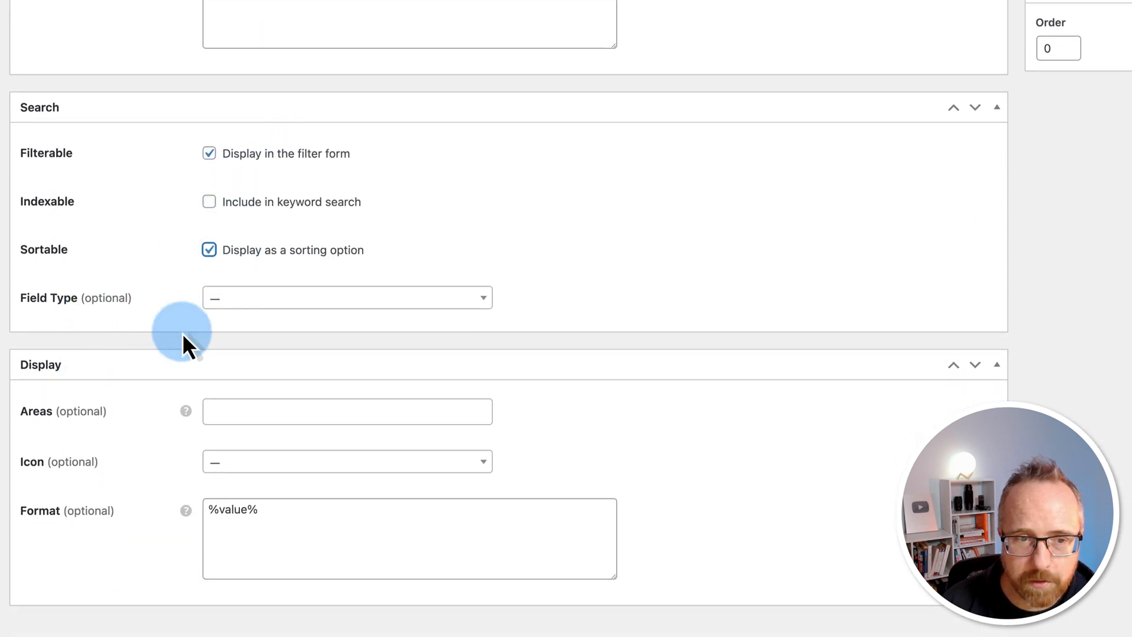
{"action": "left_click", "coordinate": [213, 305]}
{"action": "scroll", "coordinate": [236, 398], "scroll_direction": "down", "scroll_amount": 3}
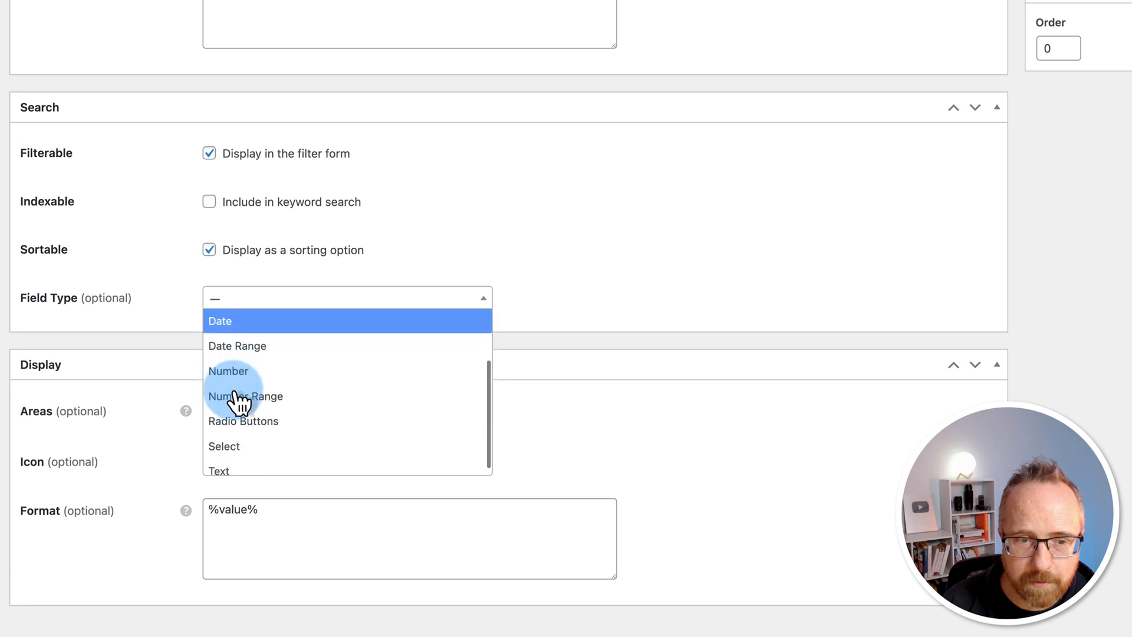
{"action": "left_click", "coordinate": [238, 416]}
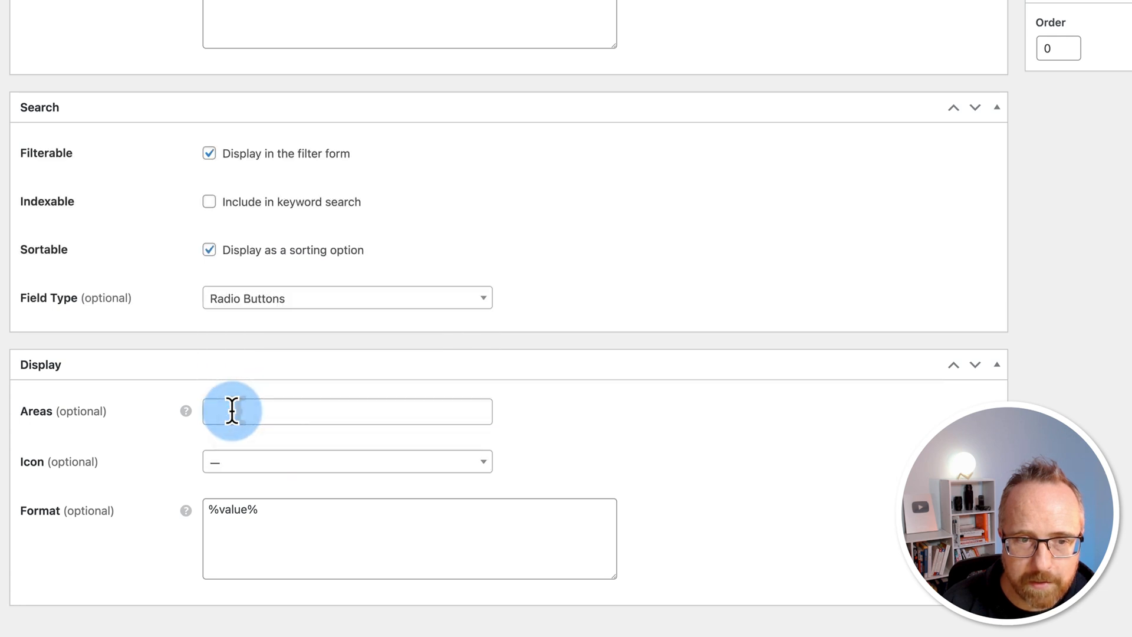
Step: Show Electric in Block and Page secondary areas with format 'Electric: %value%'
{"action": "left_click", "coordinate": [259, 412]}
{"action": "left_click", "coordinate": [293, 466]}
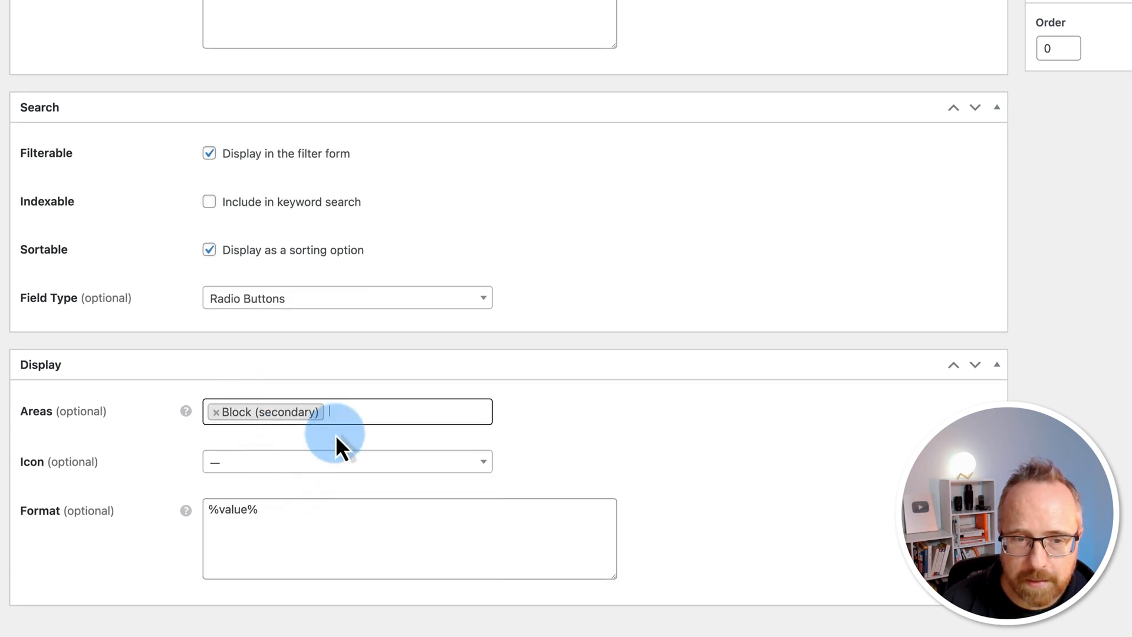
{"action": "left_click", "coordinate": [345, 416]}
{"action": "left_click", "coordinate": [272, 538]}
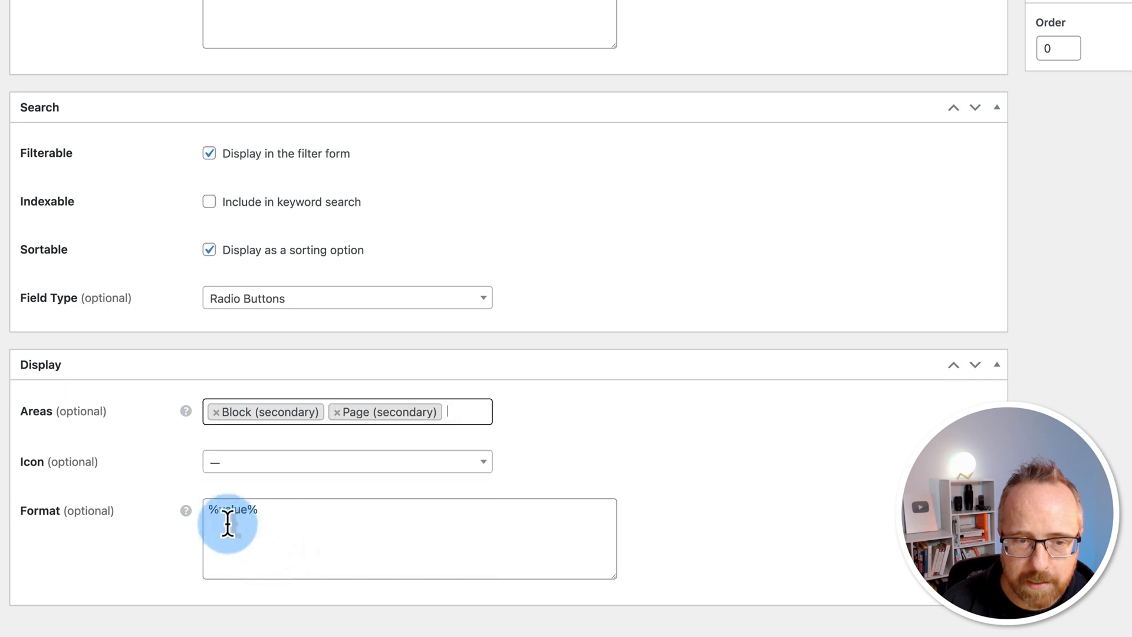
{"action": "left_click", "coordinate": [212, 509]}
{"action": "type", "text": "Ele"}
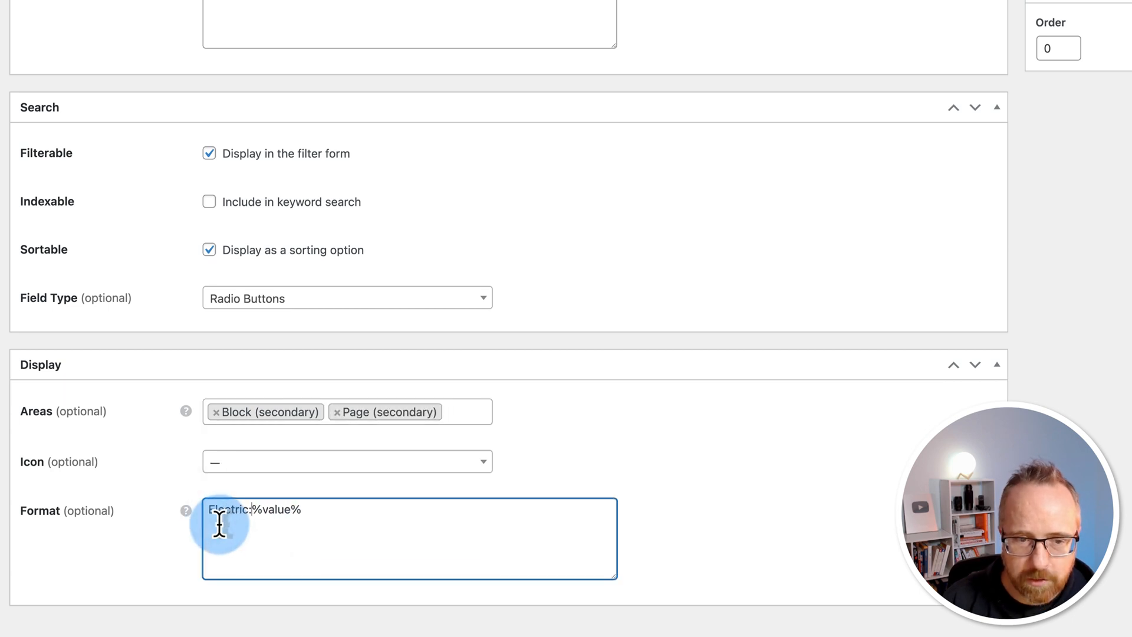
{"action": "type", "text": "ctric:"}
{"action": "scroll", "coordinate": [860, 536], "scroll_direction": "up", "scroll_amount": 10}
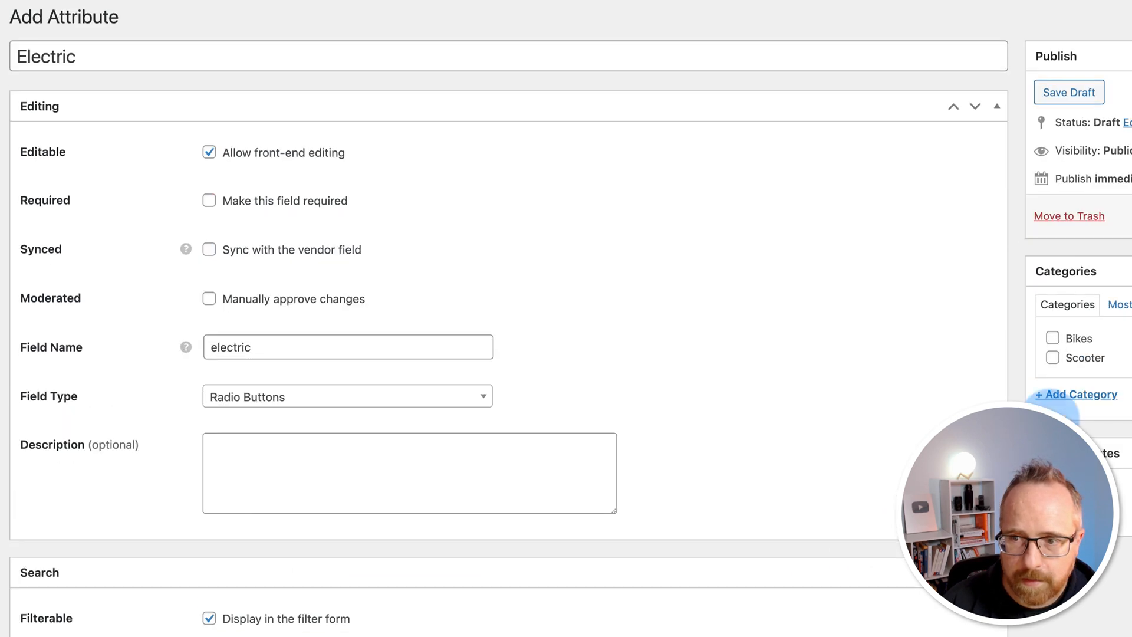
Step: Assign Electric to Bikes and Scooter, then add option Yes described 'Yes, it's electric.'
{"action": "left_click", "coordinate": [1053, 358]}
{"action": "left_click", "coordinate": [1053, 338]}
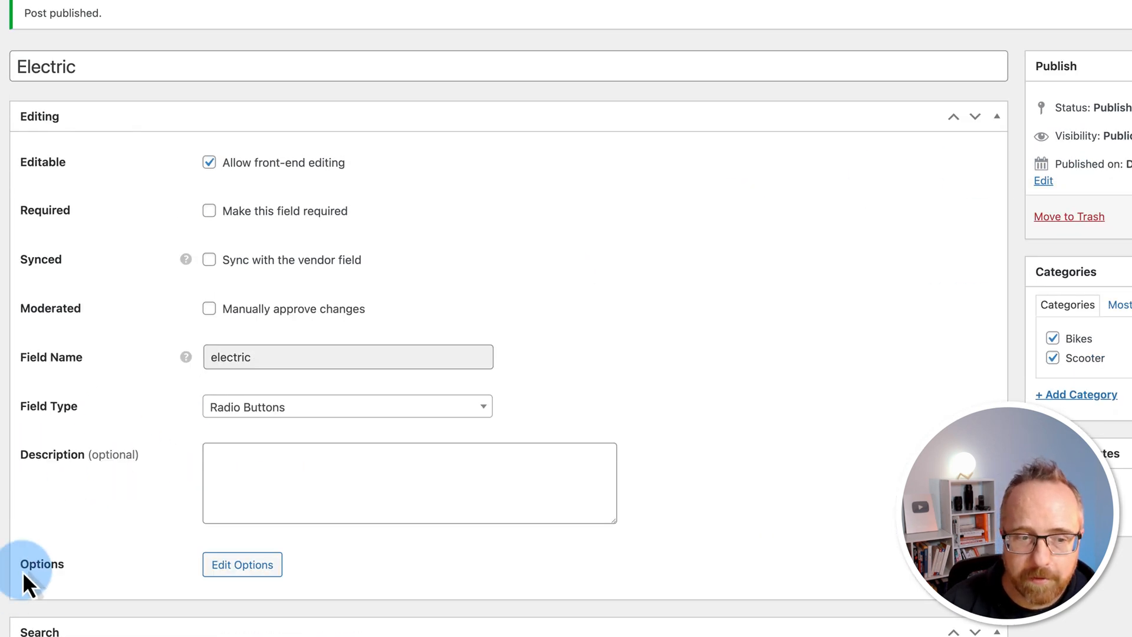
{"action": "left_click", "coordinate": [266, 581]}
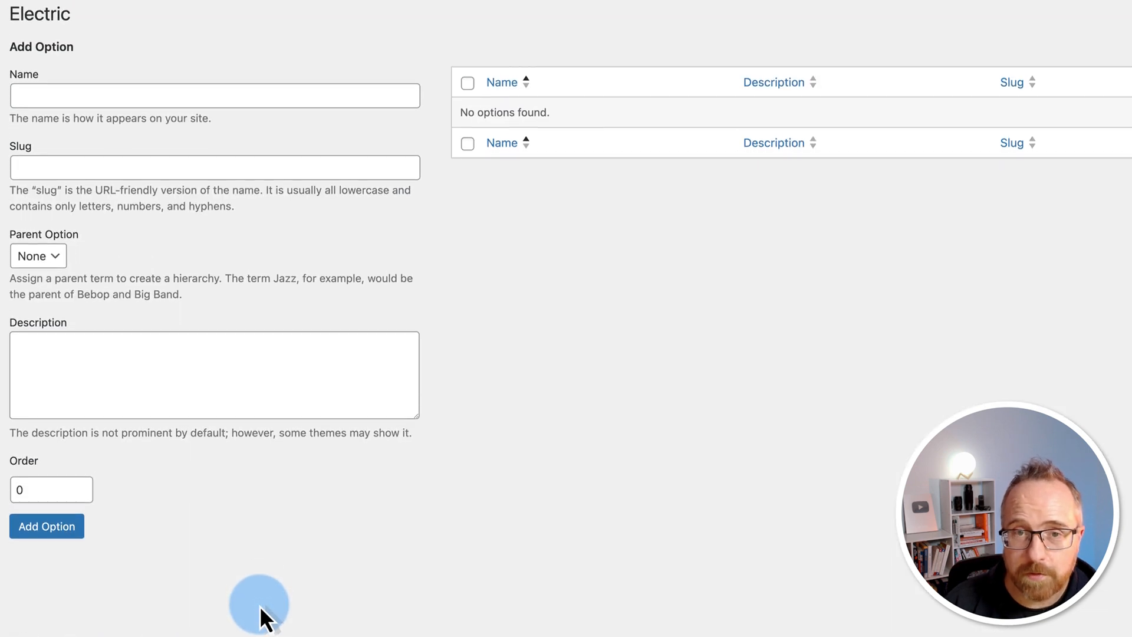
{"action": "left_click", "coordinate": [255, 99]}
{"action": "type", "text": "Yes"}
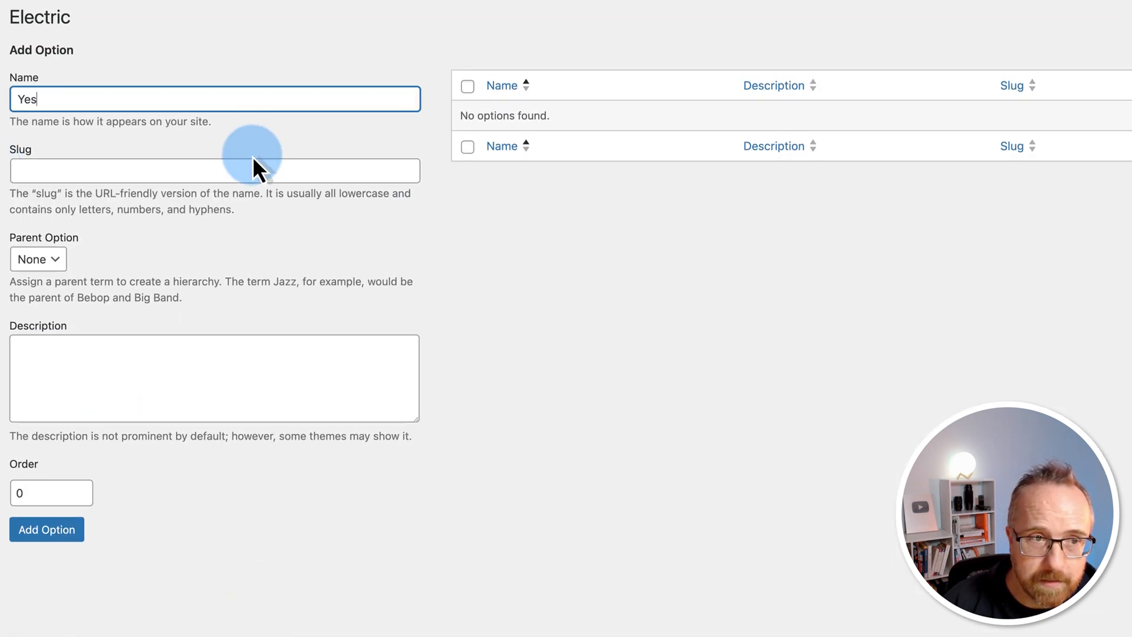
{"action": "double_click", "coordinate": [70, 18]}
{"action": "left_click_drag", "start_coordinate": [41, 99], "coordinate": [13, 98]}
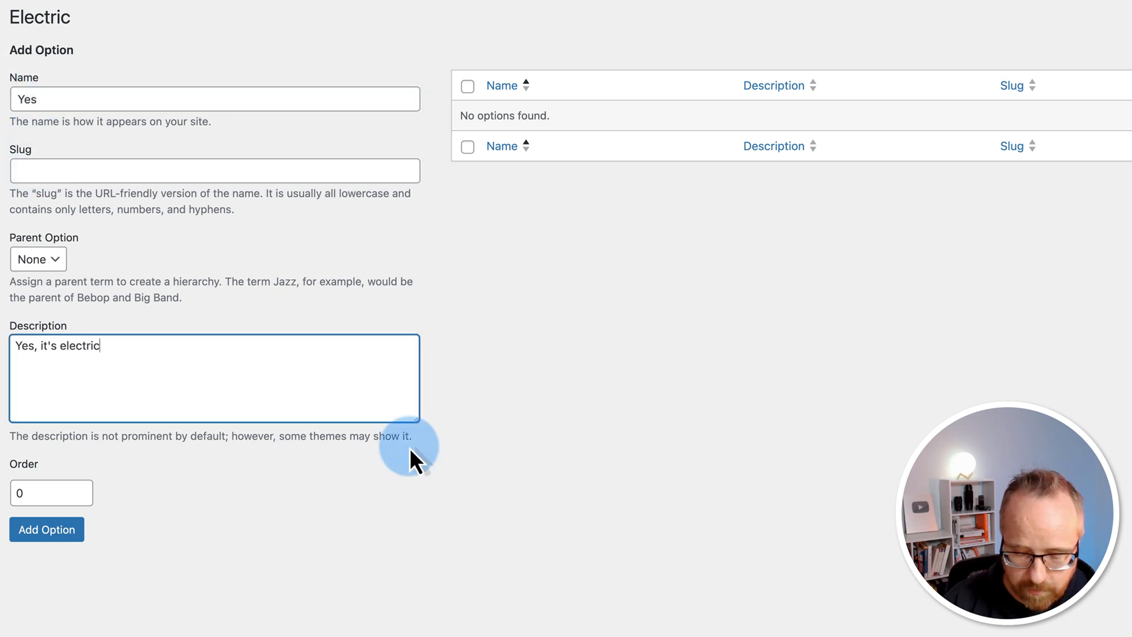
{"action": "type", "text": "."}
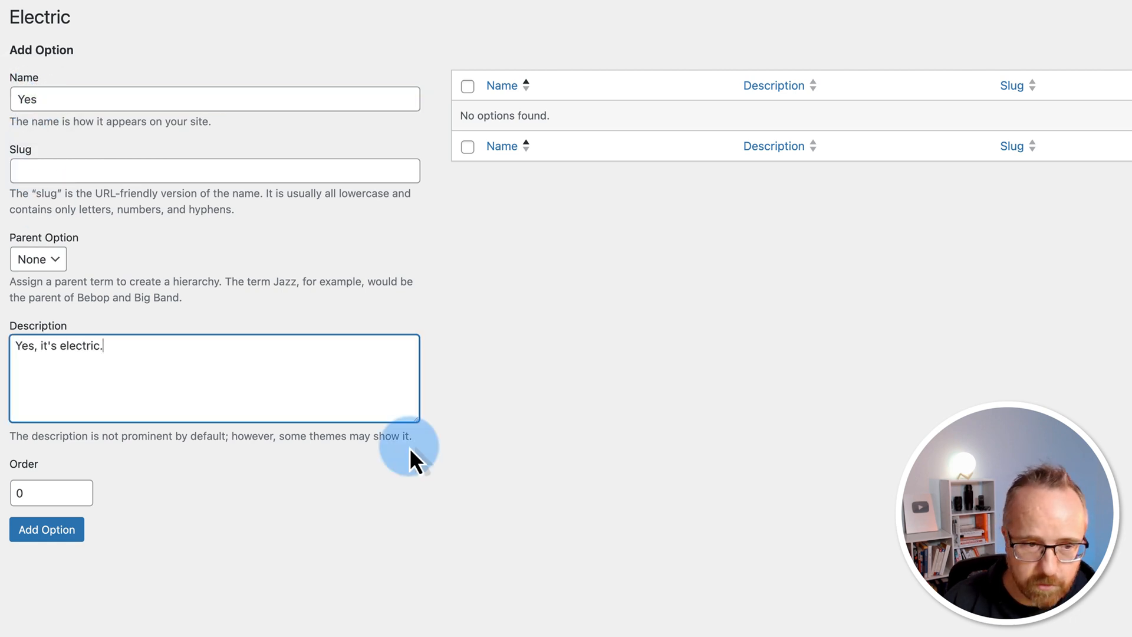
{"action": "left_click", "coordinate": [36, 531]}
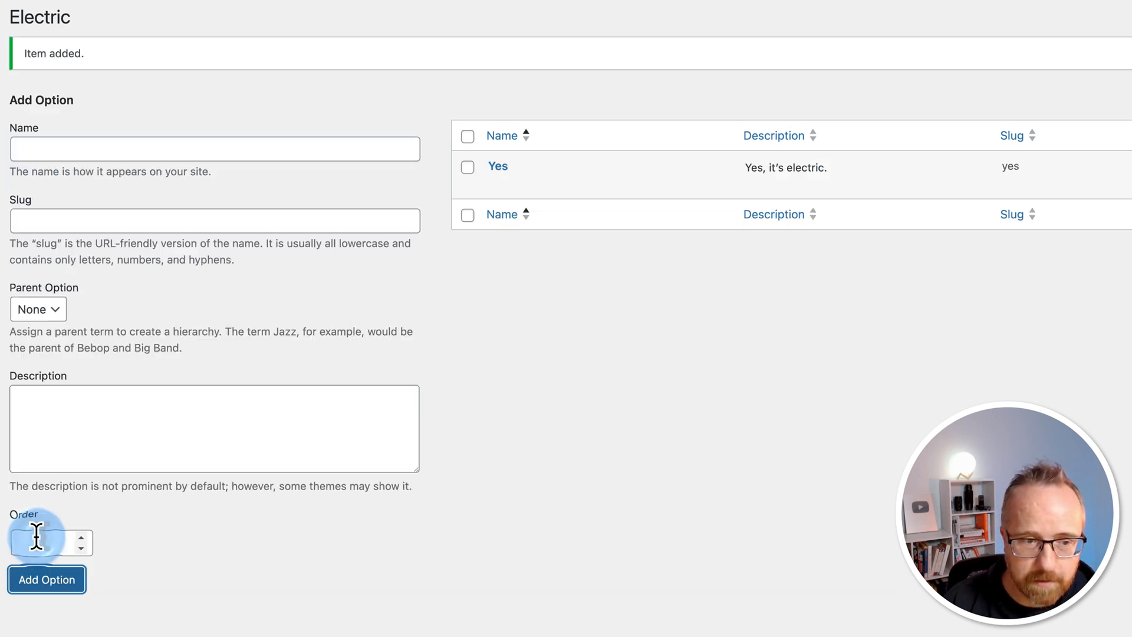
Step: Add a second Electric option, No, described 'It's not electric.'
{"action": "left_click", "coordinate": [32, 149]}
{"action": "type", "text": "No"}
{"action": "key", "text": "Tab"}
{"action": "key", "text": "Tab"}
{"action": "key", "text": "Tab"}
{"action": "type", "text": "It's not electri"}
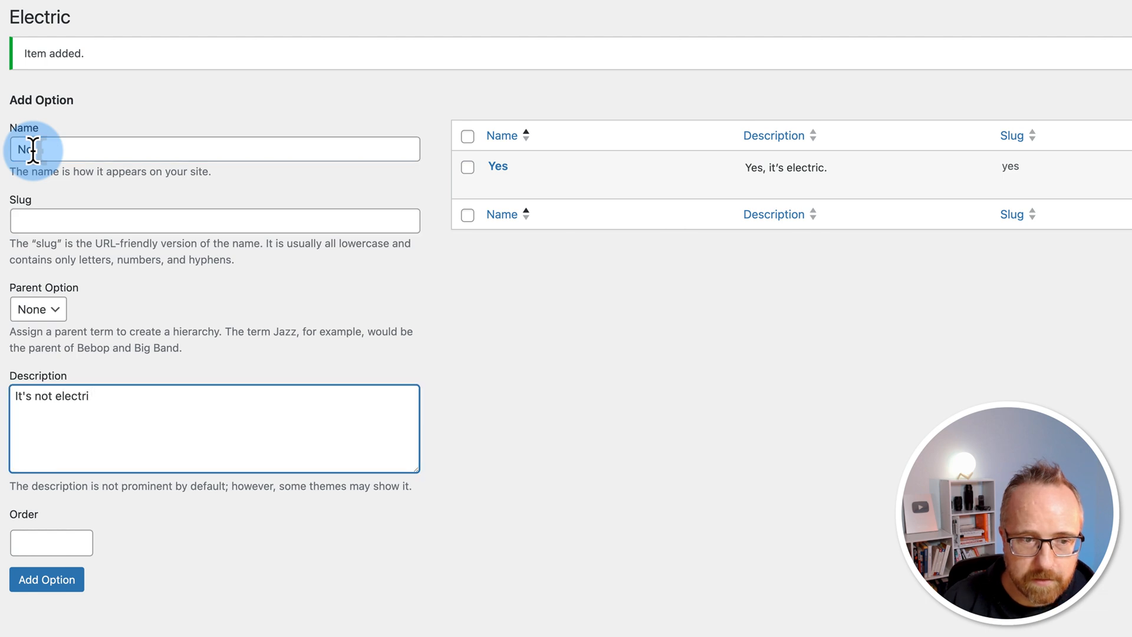
{"action": "left_click", "coordinate": [52, 583]}
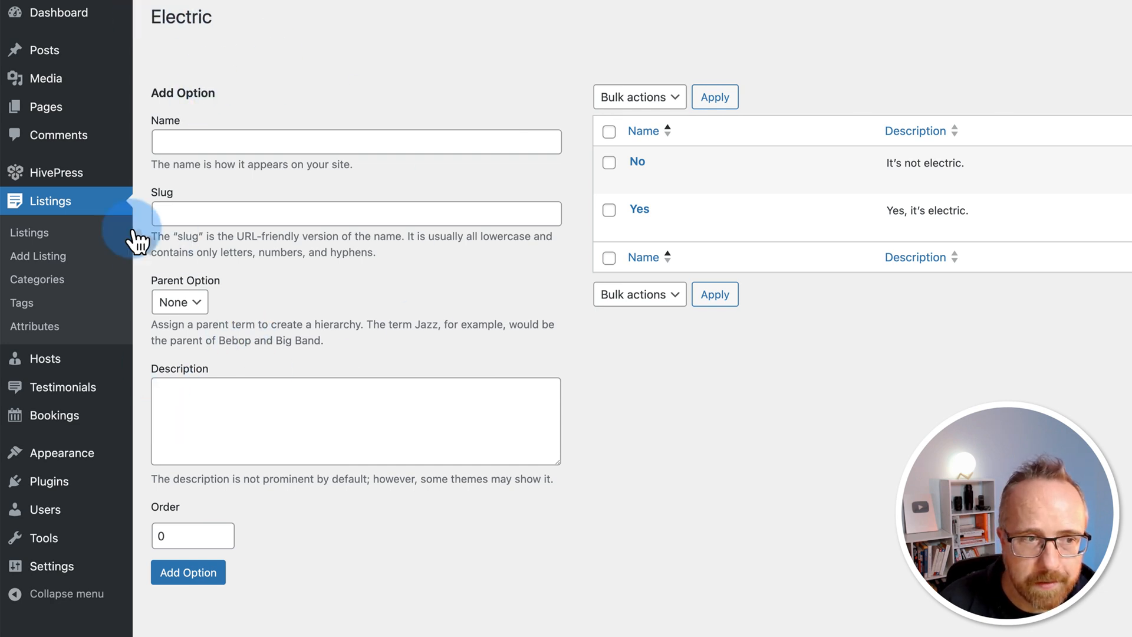
Step: Return to the Listings Attributes list and preview the site's front end
{"action": "left_click", "coordinate": [50, 328]}
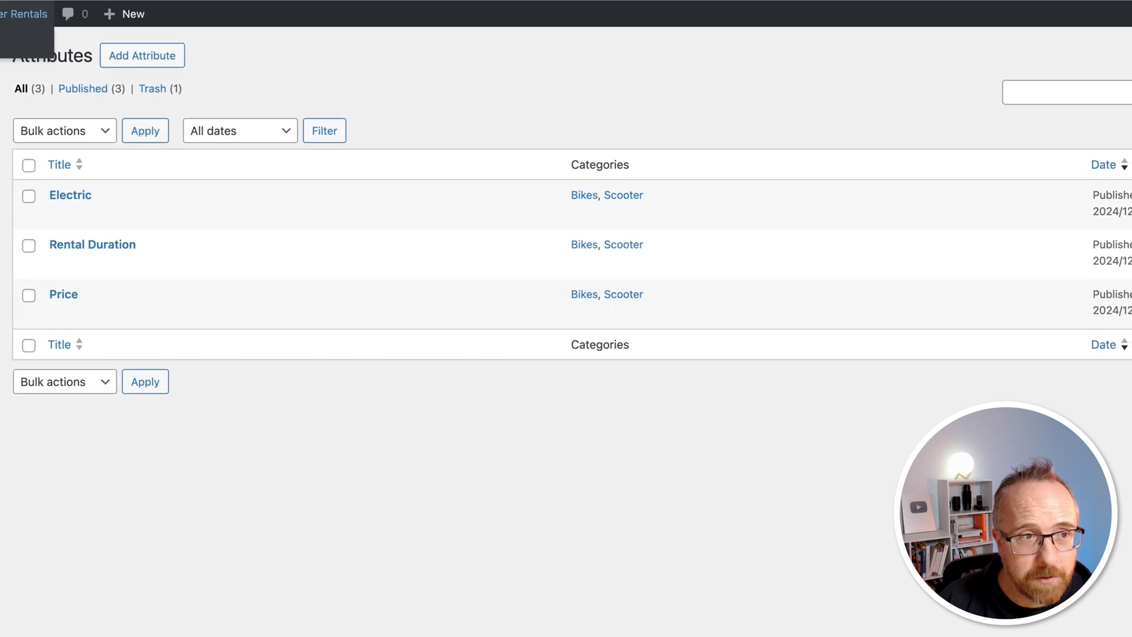
{"action": "left_click", "coordinate": [126, 1]}
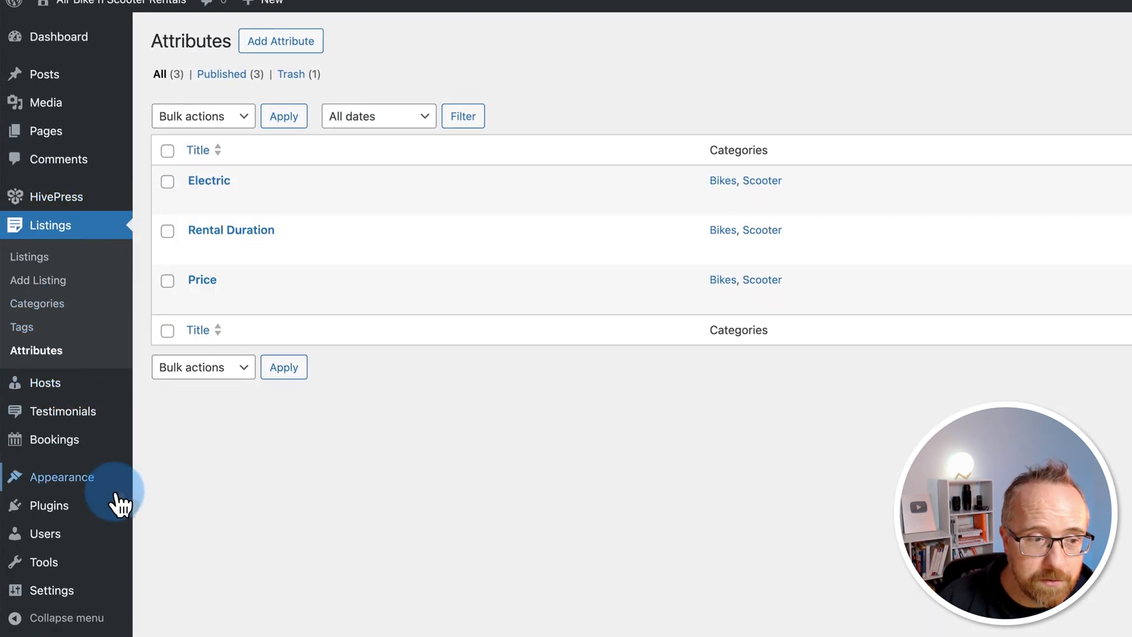
Step: Search the plugin directory for 'loco translate', then install and activate Loco Translate
{"action": "mouse_move", "coordinate": [46, 508]}
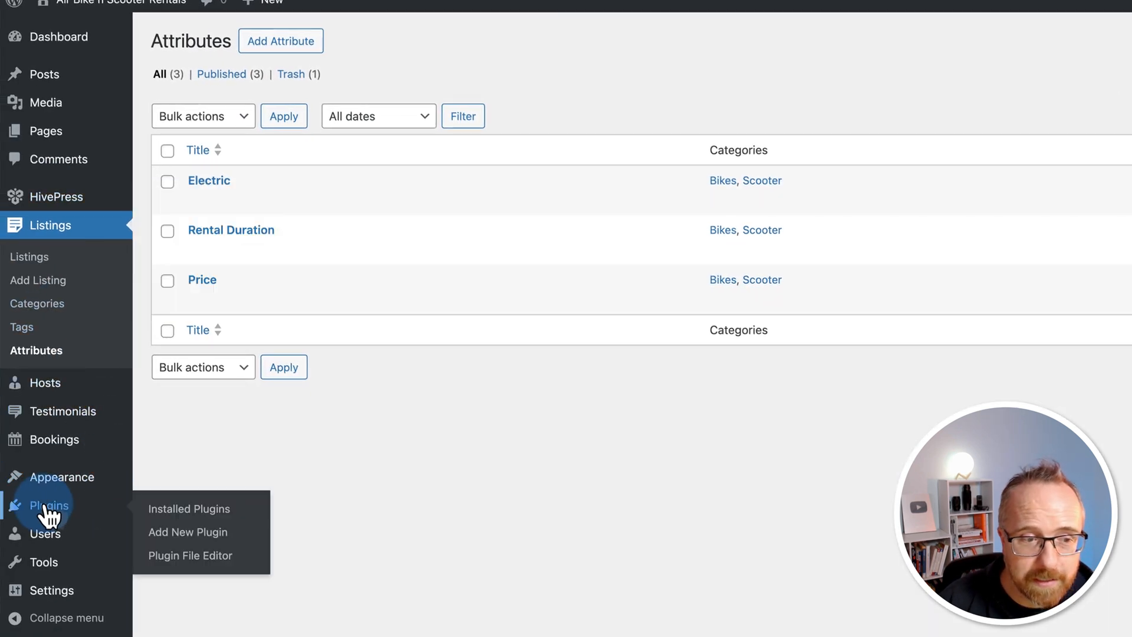
{"action": "left_click", "coordinate": [197, 531]}
{"action": "left_click", "coordinate": [848, 102]}
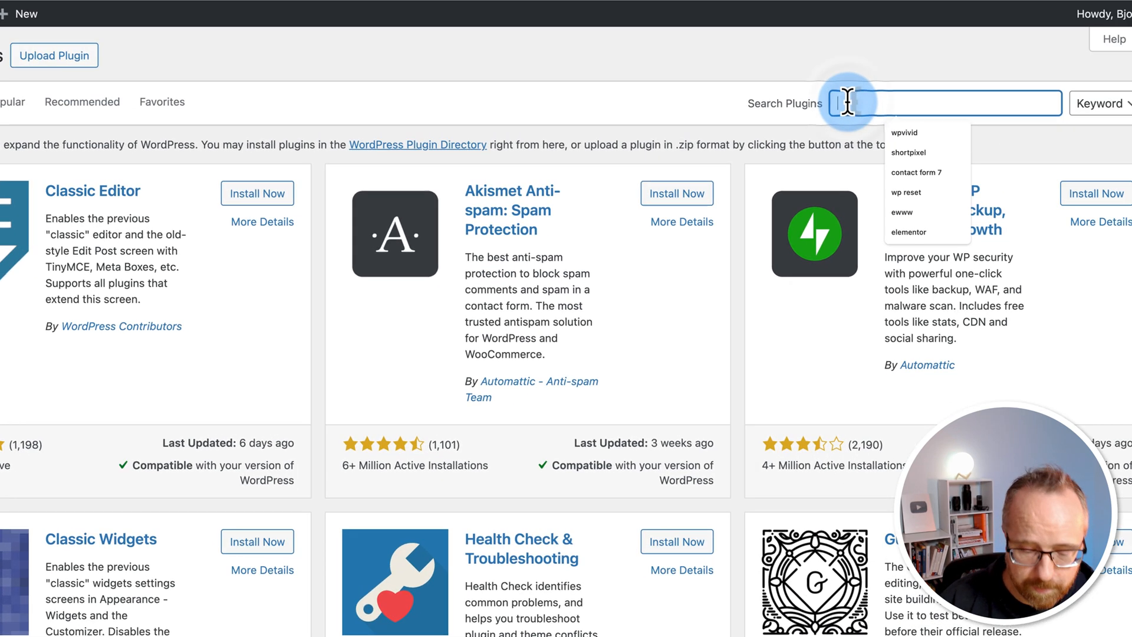
{"action": "type", "text": "loco"}
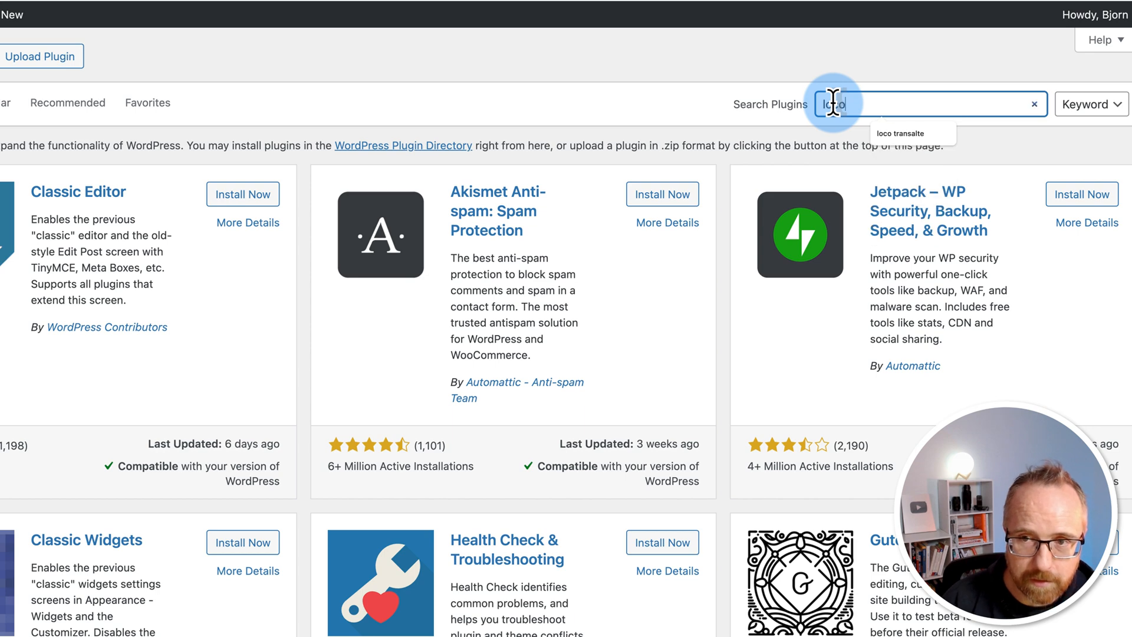
{"action": "type", "text": " translate"}
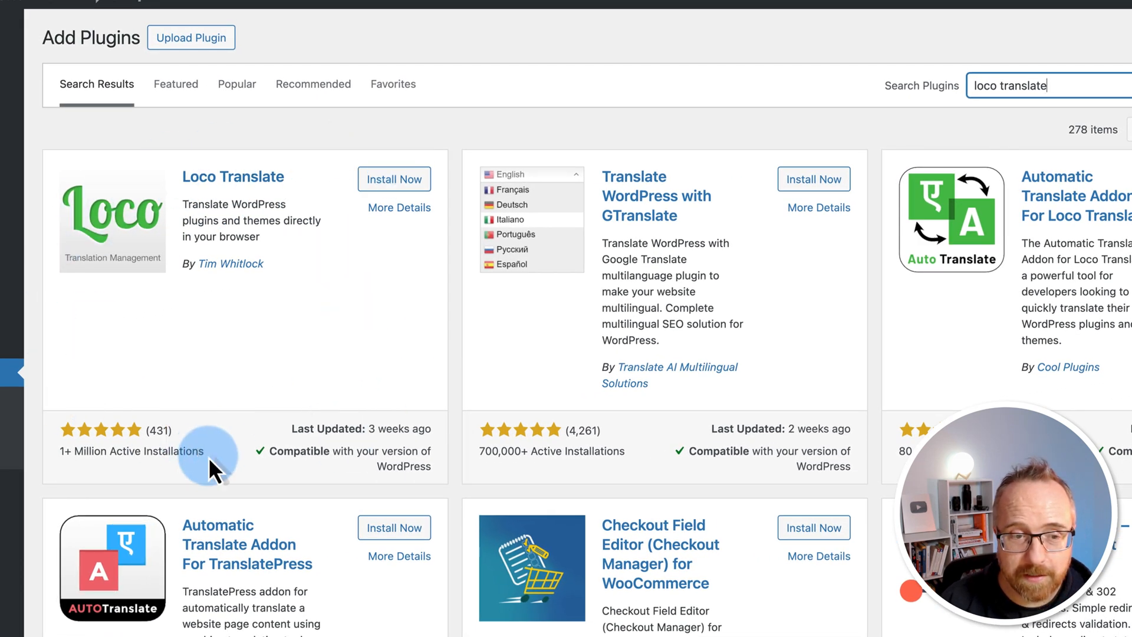
{"action": "left_click", "coordinate": [67, 442]}
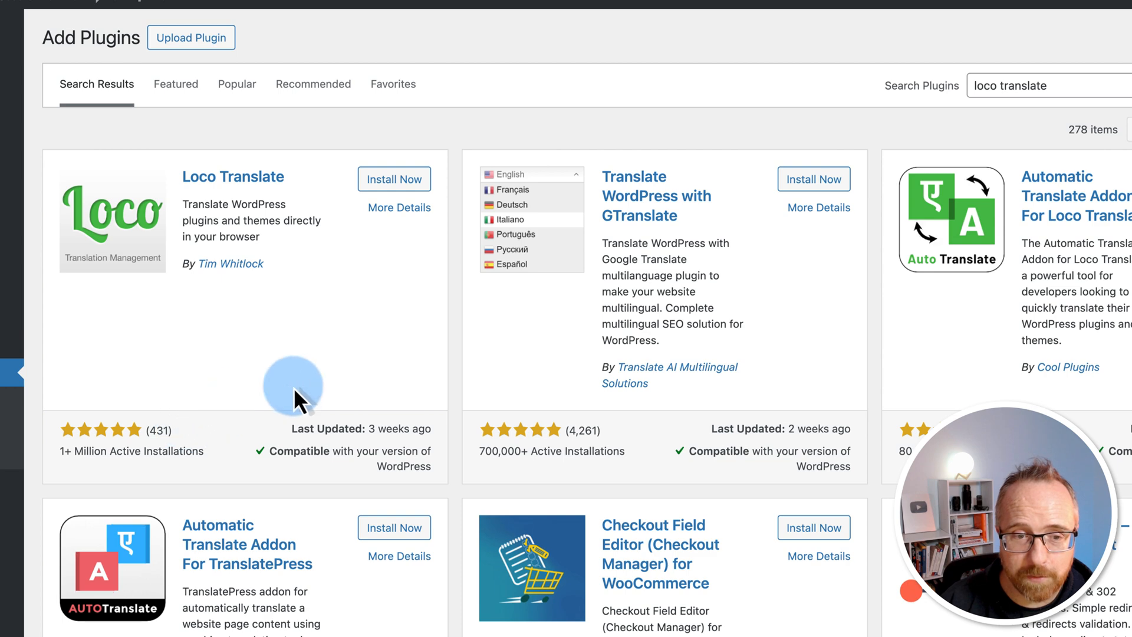
{"action": "left_click", "coordinate": [380, 184]}
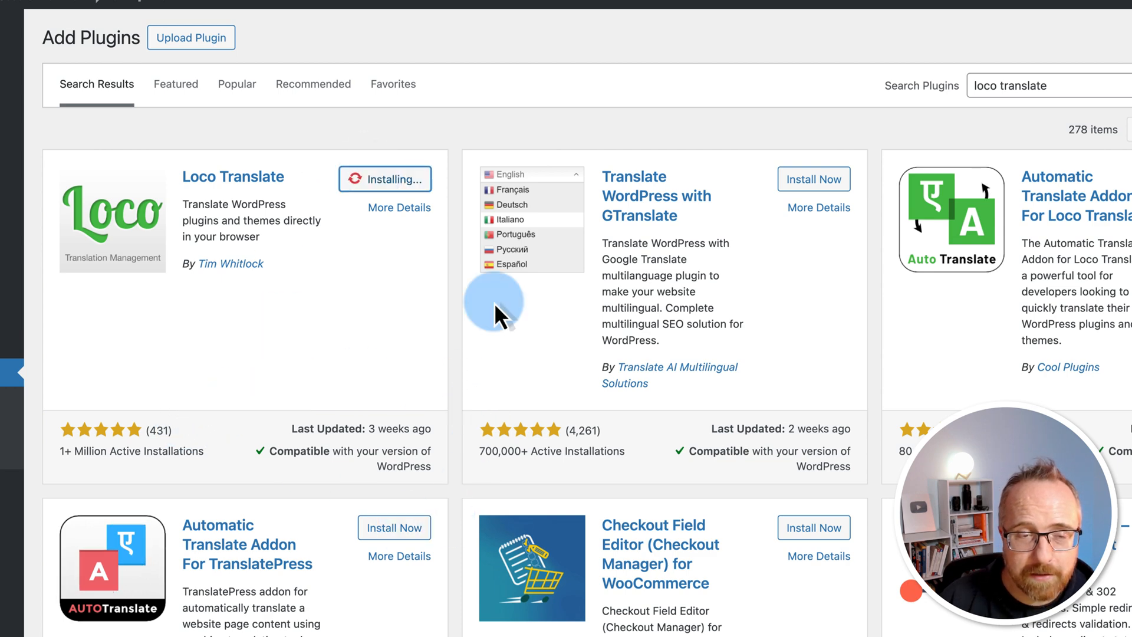
{"action": "left_click", "coordinate": [396, 188]}
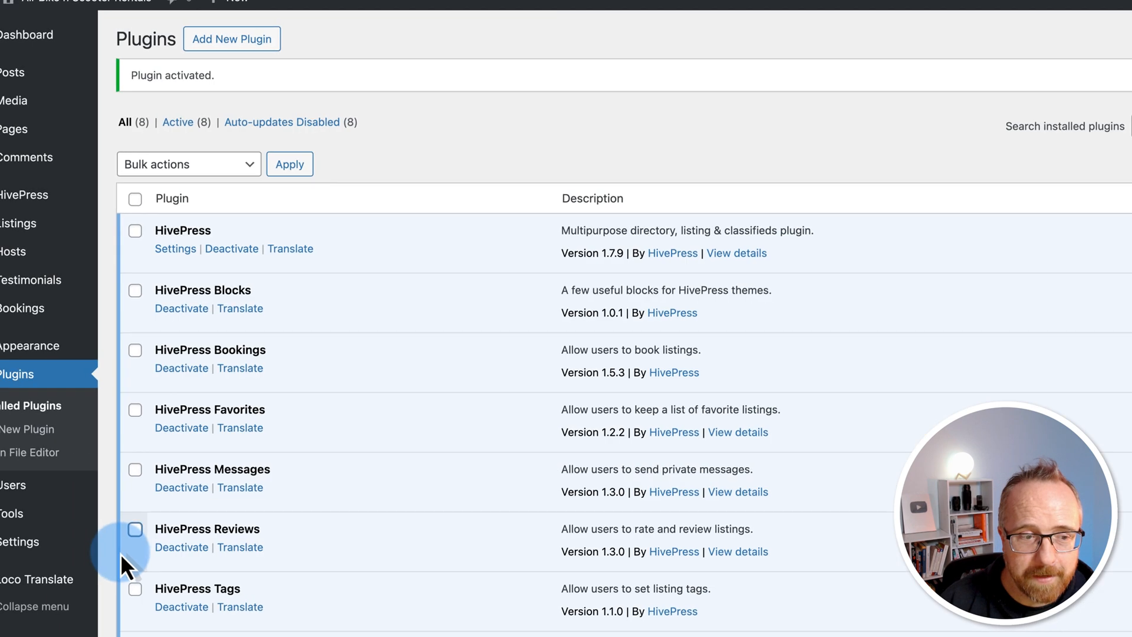
{"action": "scroll", "coordinate": [125, 566], "scroll_direction": "down", "scroll_amount": 3}
{"action": "mouse_move", "coordinate": [25, 587]}
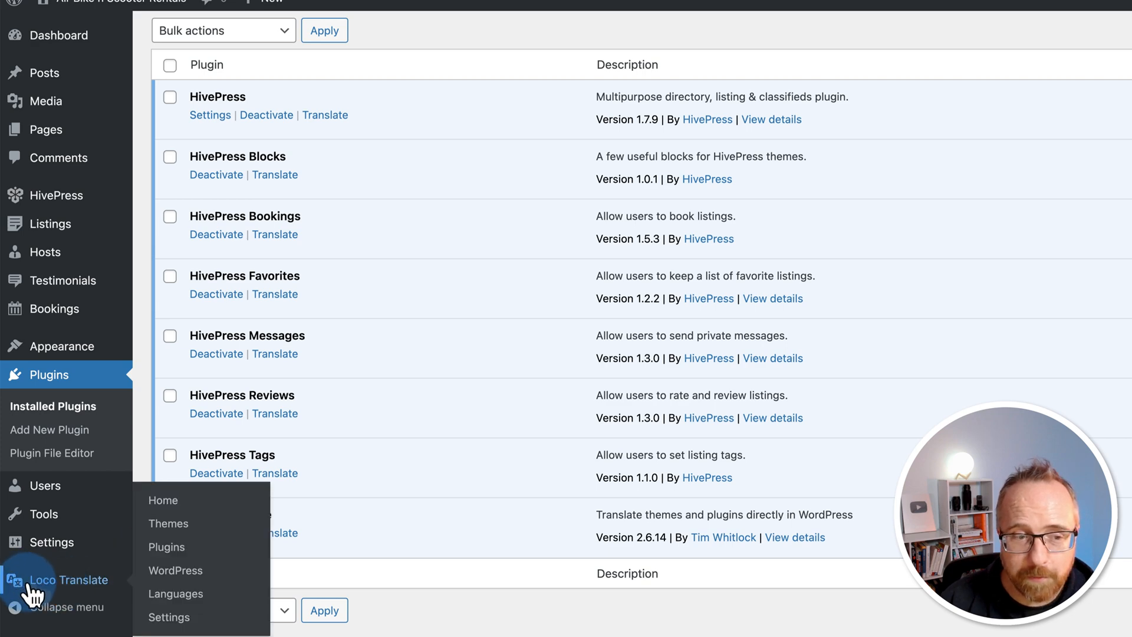
Step: Start an English (United States) translation of the RentalHive theme, stored in the System location
{"action": "left_click", "coordinate": [176, 528]}
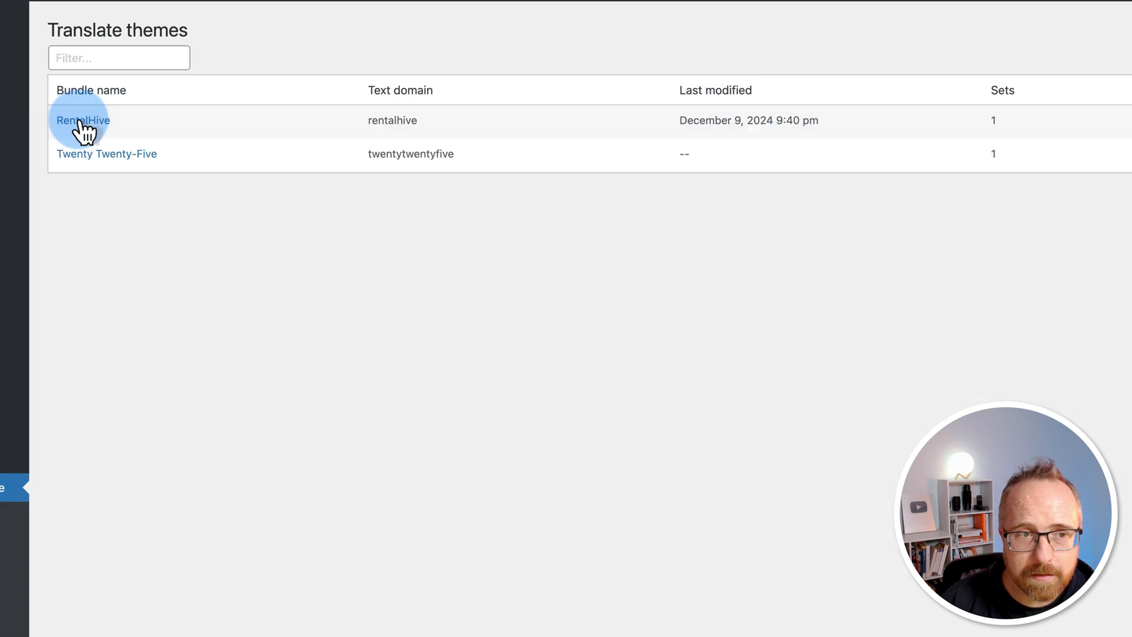
{"action": "left_click", "coordinate": [46, 118]}
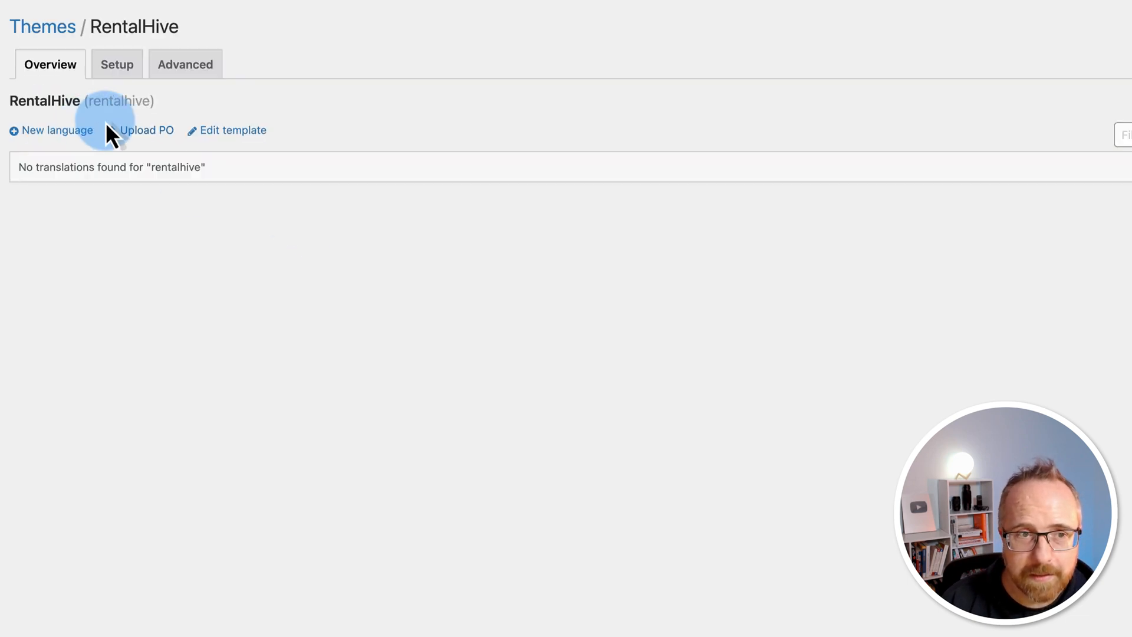
{"action": "left_click", "coordinate": [48, 137]}
{"action": "left_click", "coordinate": [278, 223]}
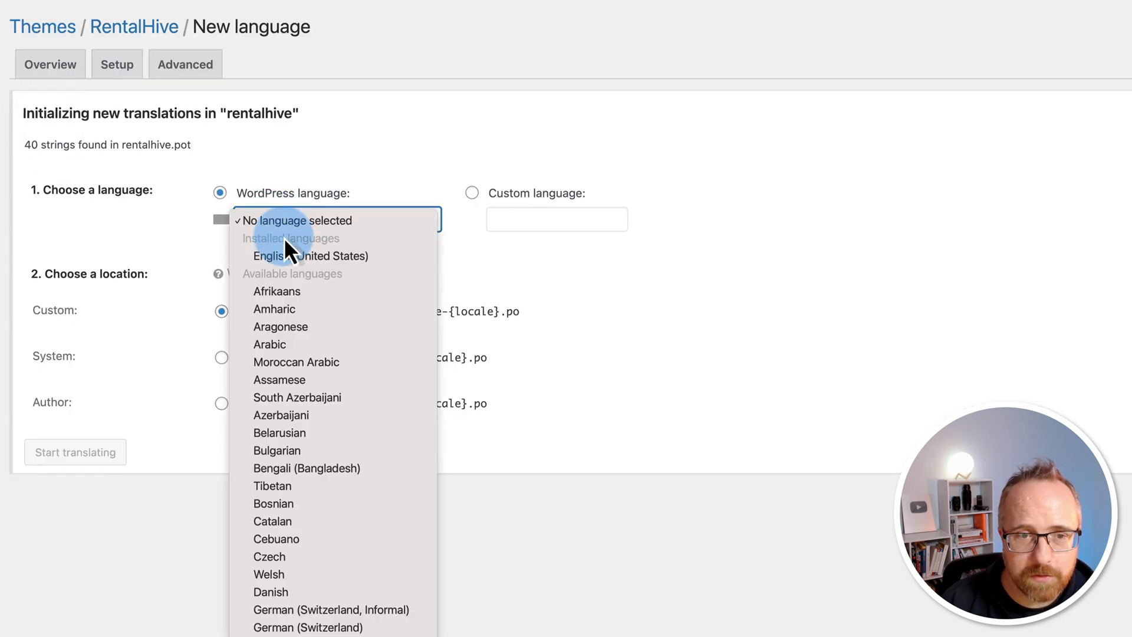
{"action": "left_click", "coordinate": [370, 254]}
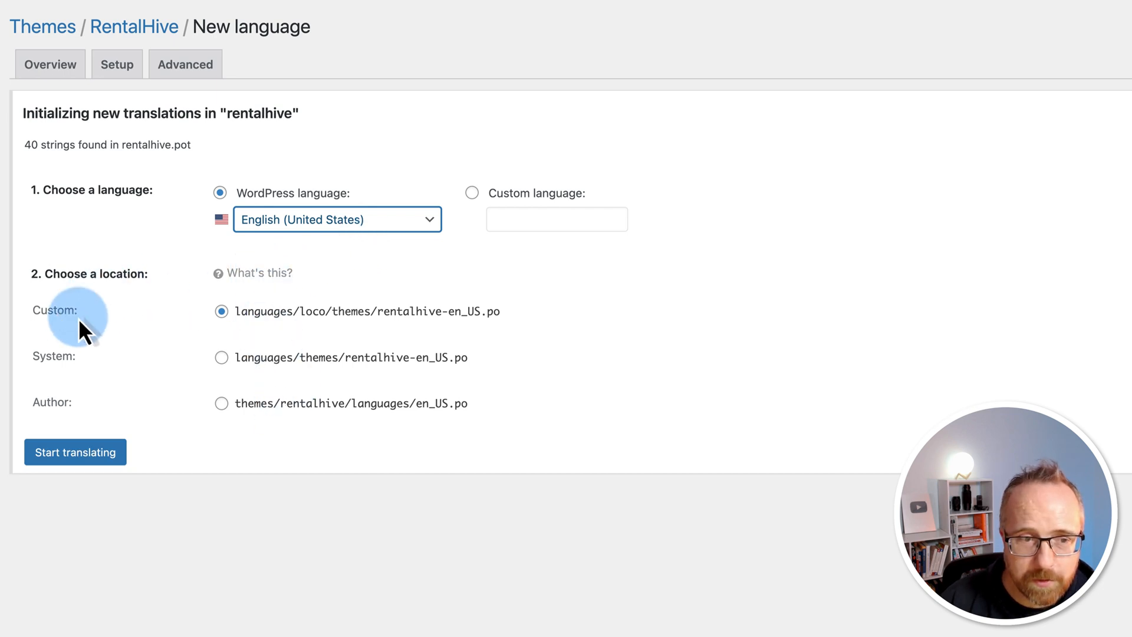
{"action": "left_click", "coordinate": [223, 358]}
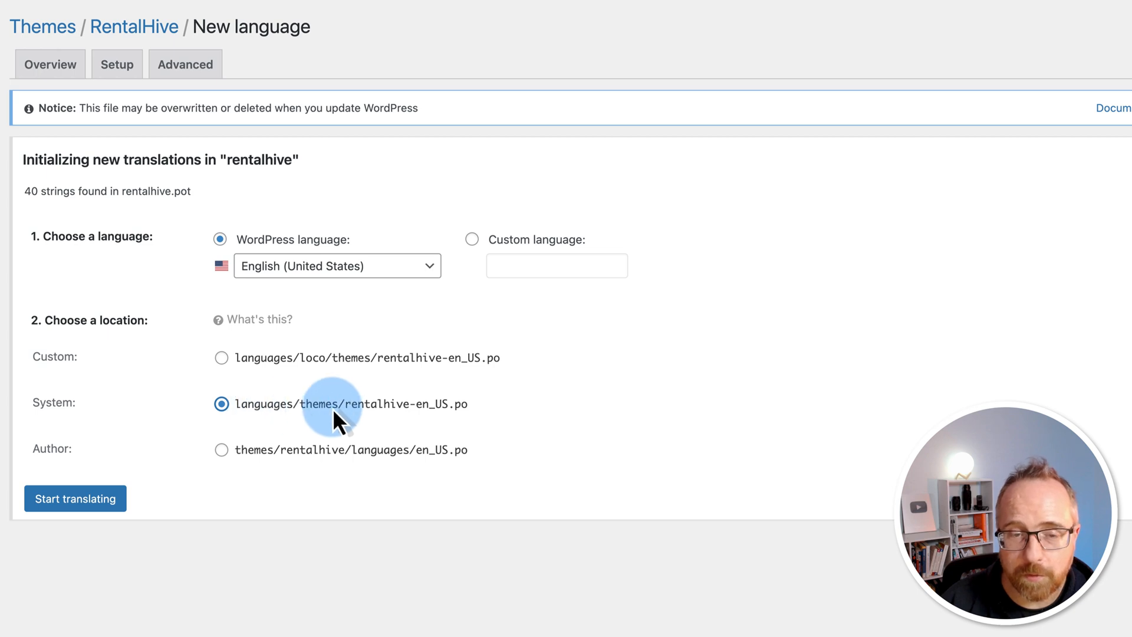
{"action": "left_click_drag", "start_coordinate": [351, 408], "coordinate": [551, 417]}
{"action": "left_click", "coordinate": [255, 418]}
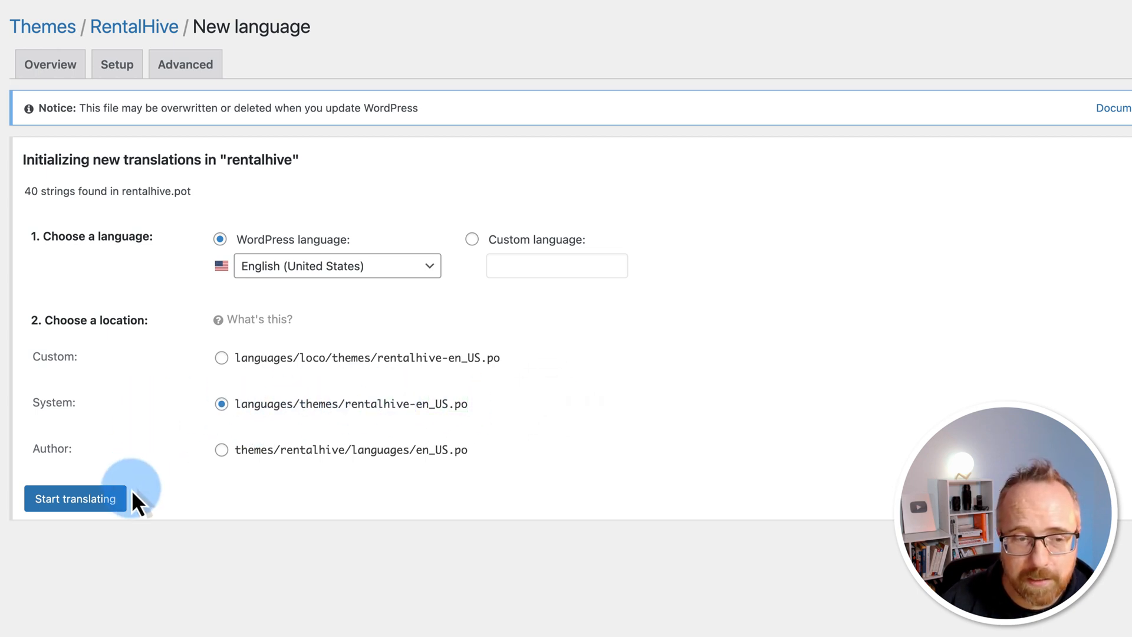
{"action": "left_click", "coordinate": [63, 504]}
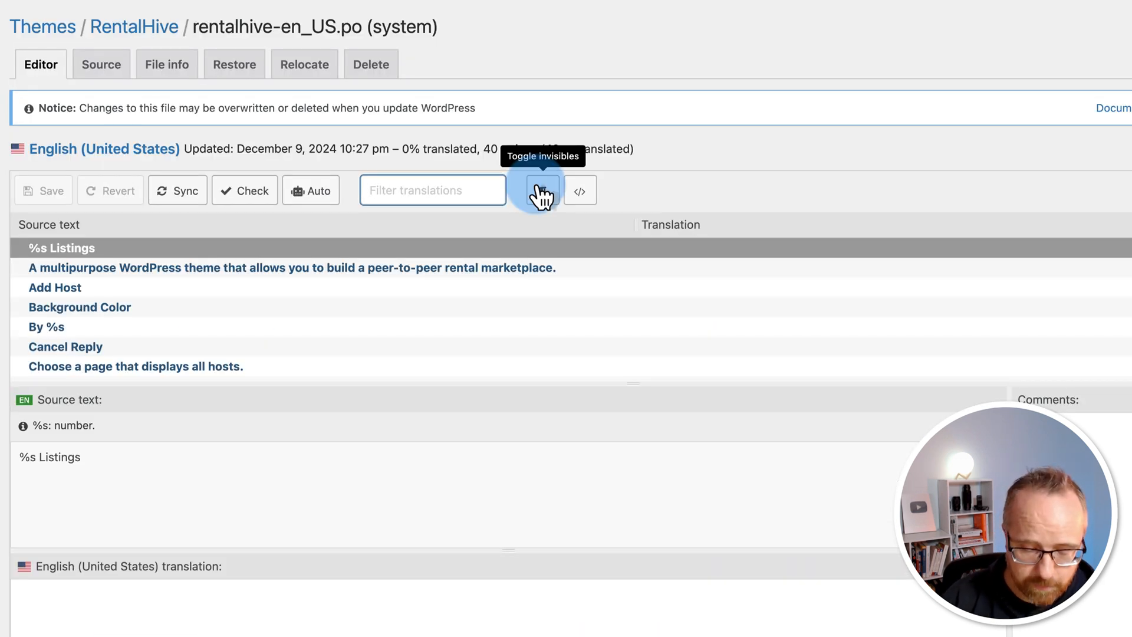
Step: Filter for 'prop', translate 'List a Property' as 'List a Bike or Scooter', and save
{"action": "type", "text": "propert"}
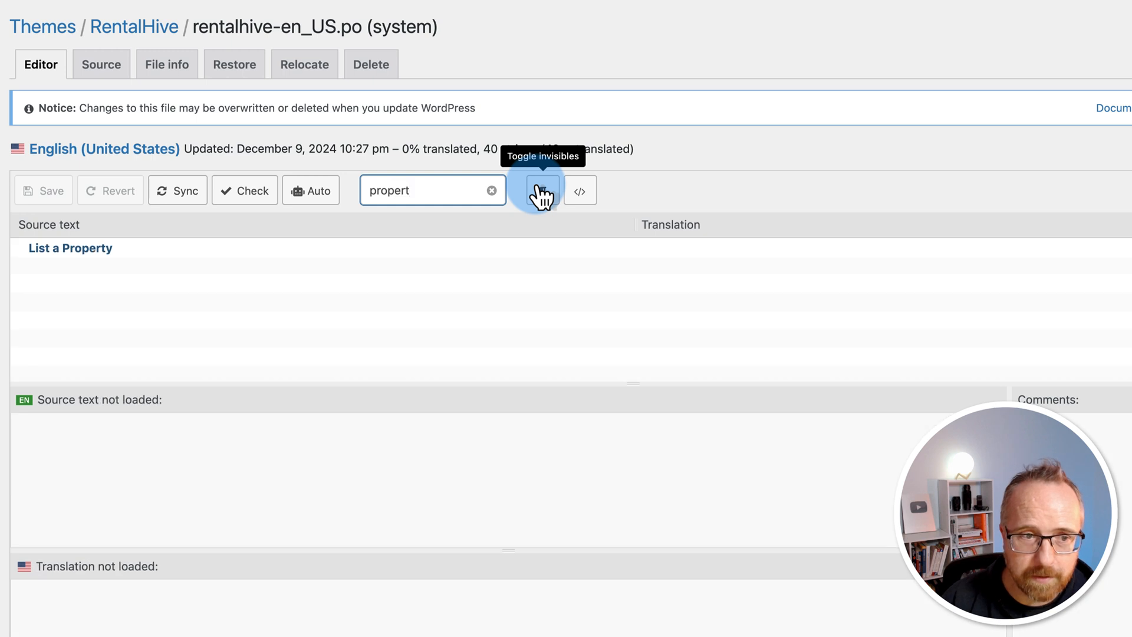
{"action": "left_click", "coordinate": [49, 249]}
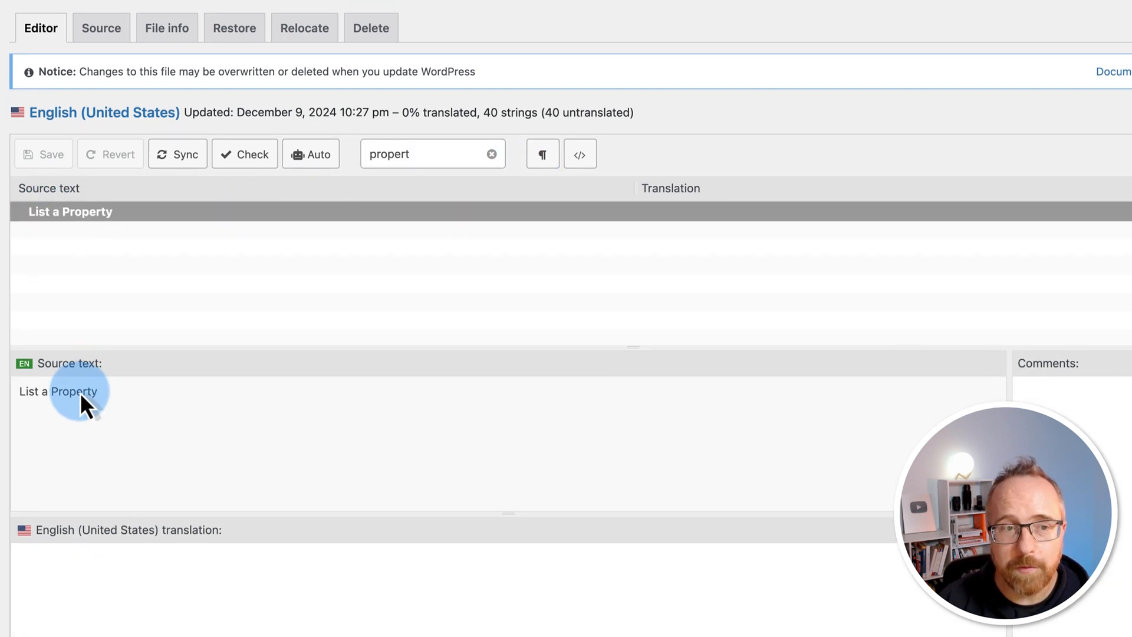
{"action": "left_click", "coordinate": [91, 554]}
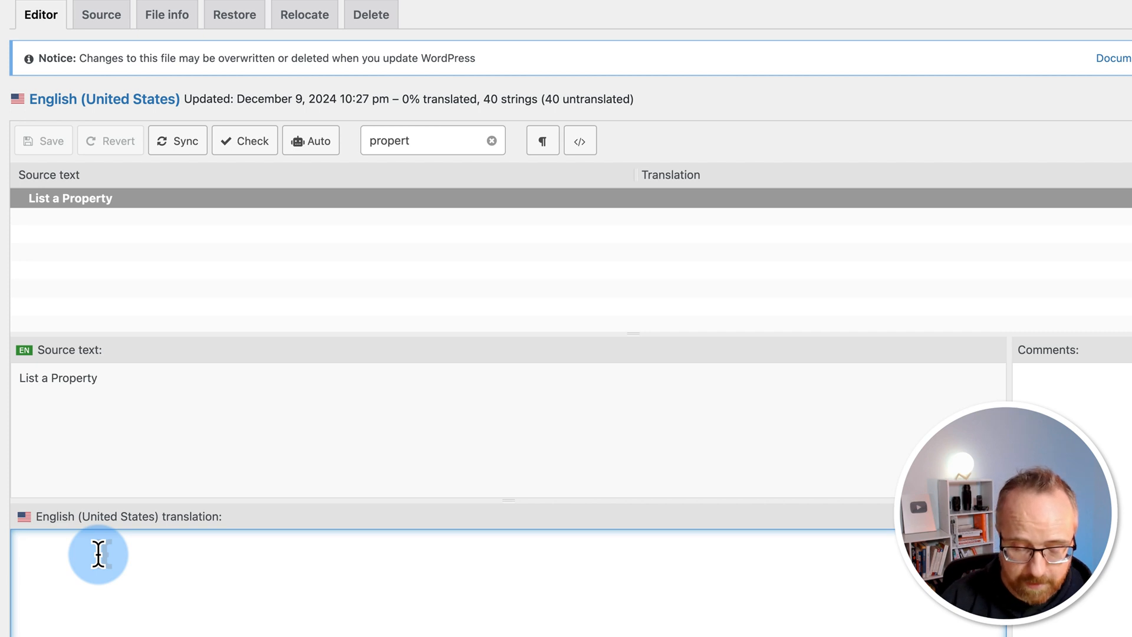
{"action": "type", "text": "List a Bike or Scooter"}
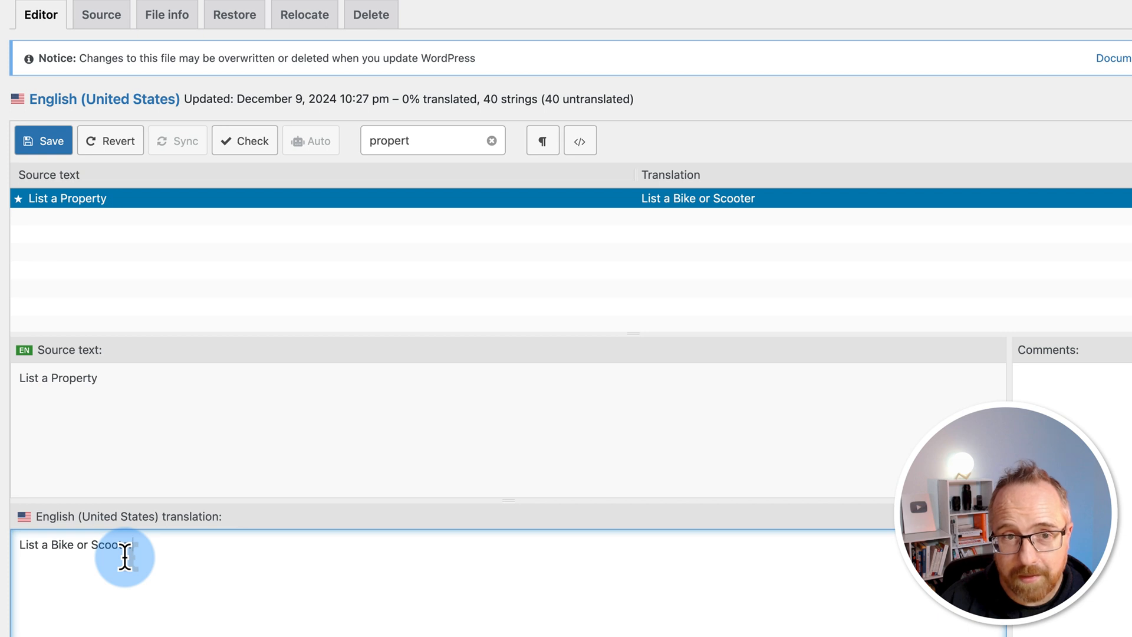
{"action": "scroll", "coordinate": [122, 556], "scroll_direction": "down", "scroll_amount": 1}
{"action": "scroll", "coordinate": [89, 353], "scroll_direction": "up", "scroll_amount": 1}
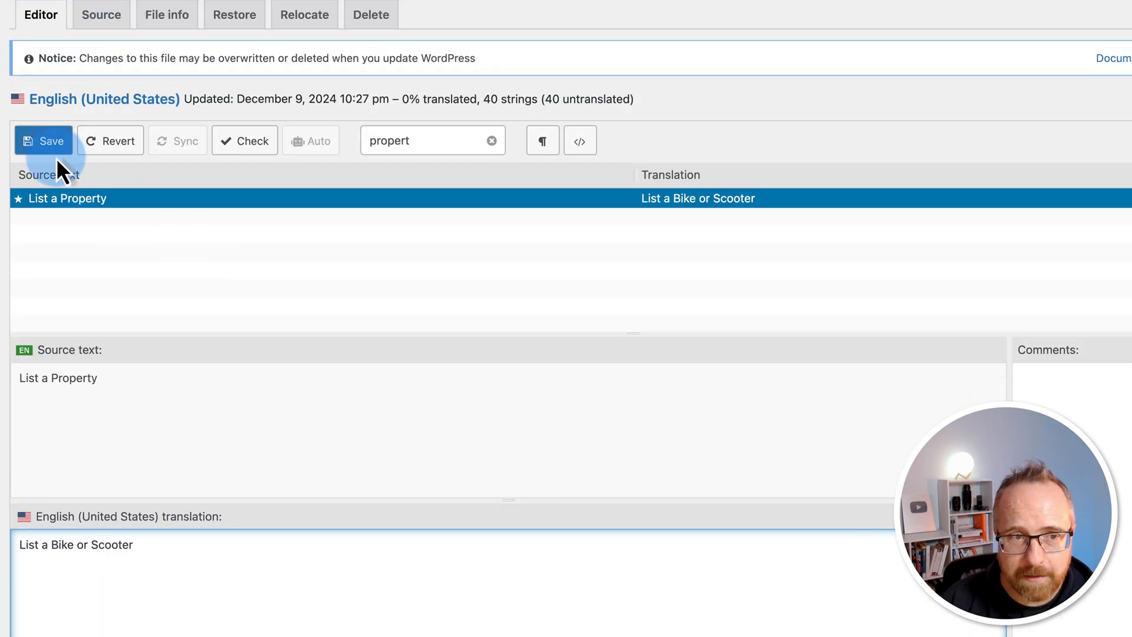
{"action": "left_click", "coordinate": [50, 145]}
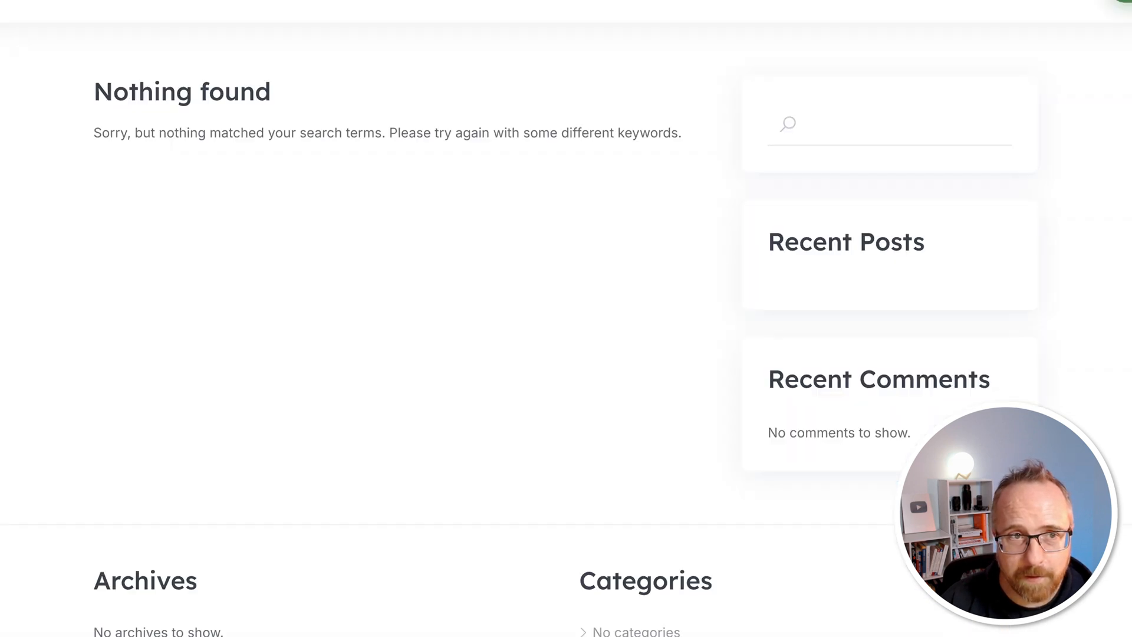
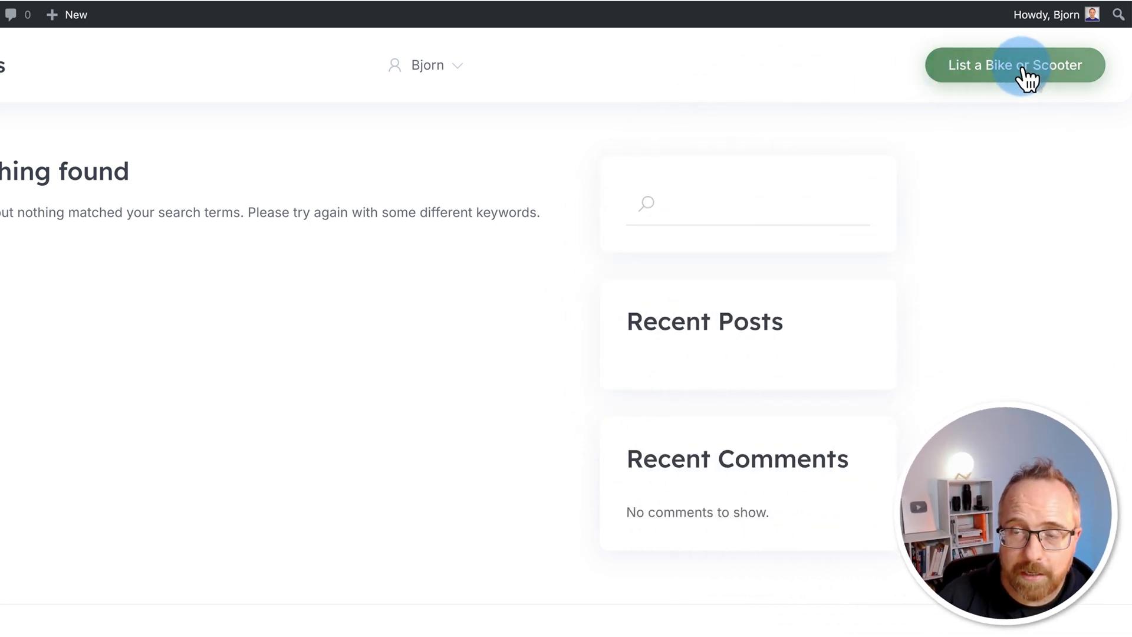
Step: Open the Add Details form from 'List a Bike or Scooter', with Bikes preselected as category
{"action": "left_click", "coordinate": [1025, 68]}
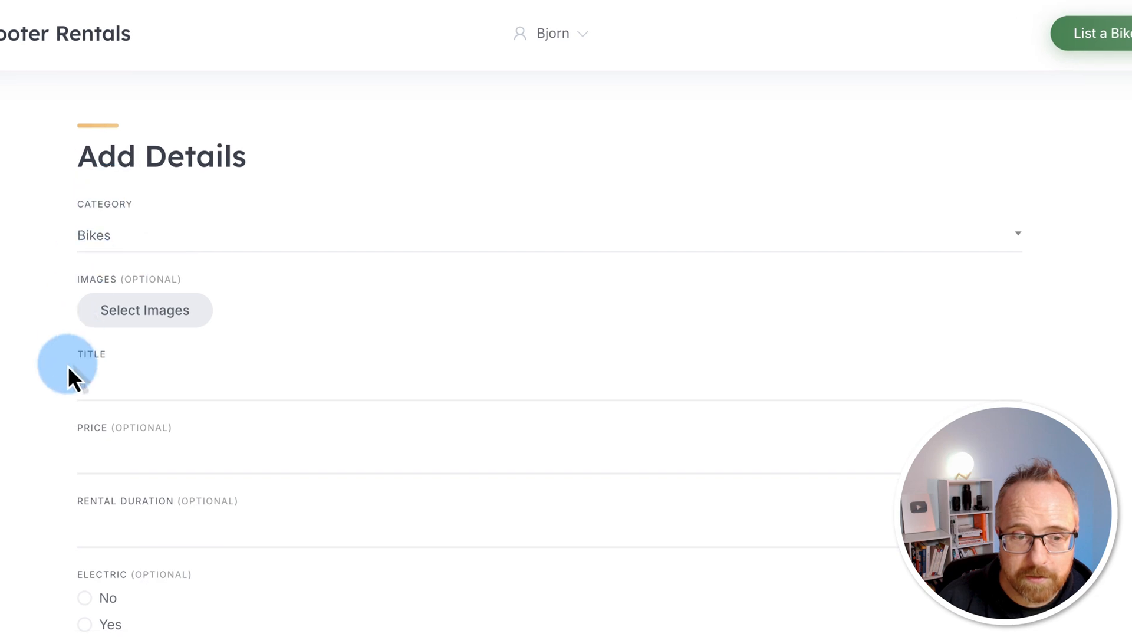
{"action": "scroll", "coordinate": [68, 365], "scroll_direction": "down", "scroll_amount": 10}
{"action": "scroll", "coordinate": [68, 365], "scroll_direction": "up", "scroll_amount": 5}
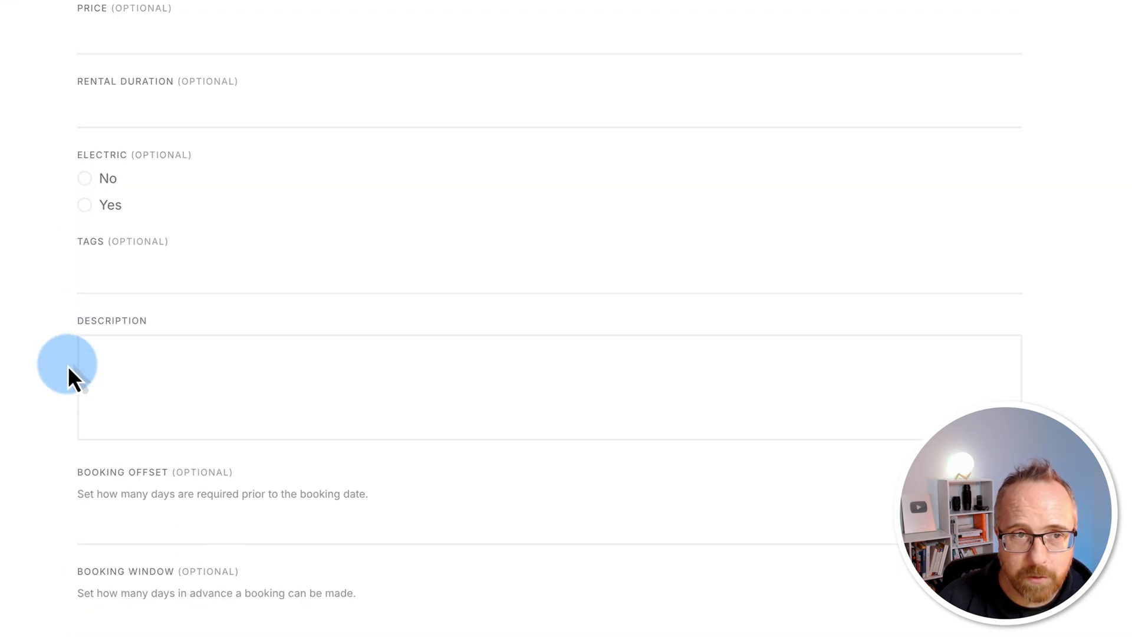
{"action": "scroll", "coordinate": [69, 366], "scroll_direction": "up", "scroll_amount": 7}
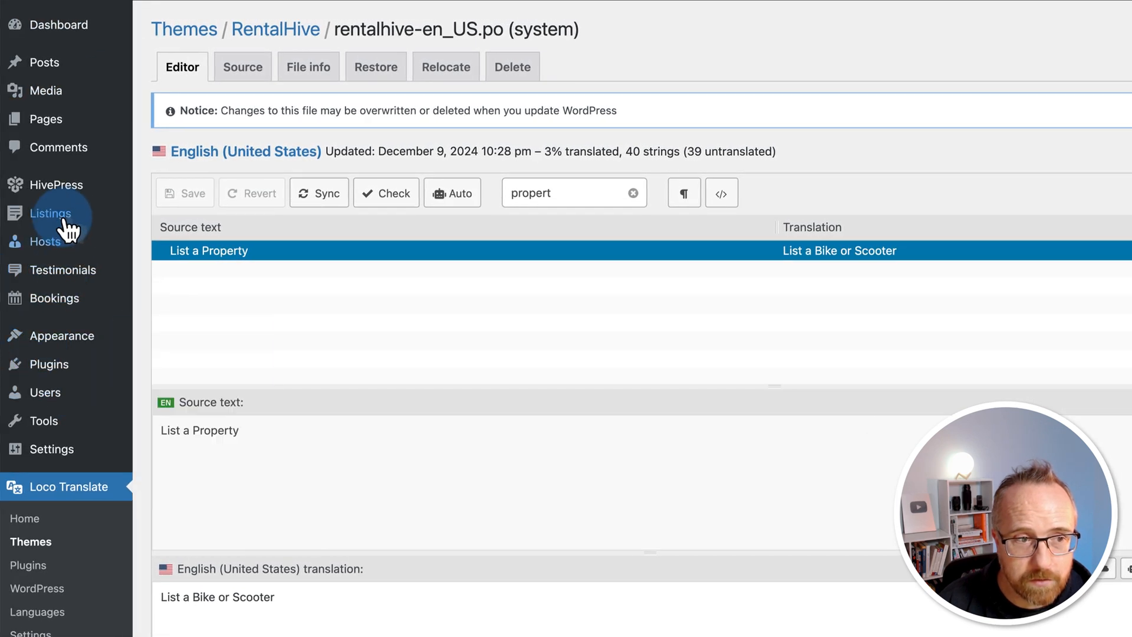
{"action": "mouse_move", "coordinate": [68, 223]}
{"action": "left_click", "coordinate": [177, 241]}
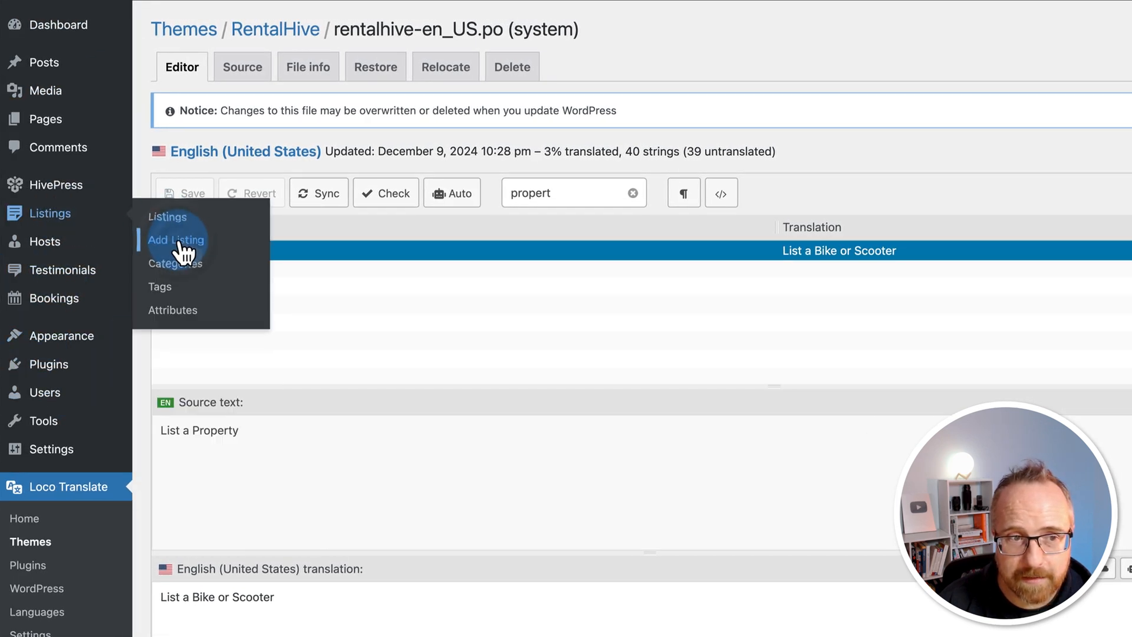
{"action": "scroll", "coordinate": [5, 221], "scroll_direction": "down", "scroll_amount": 10}
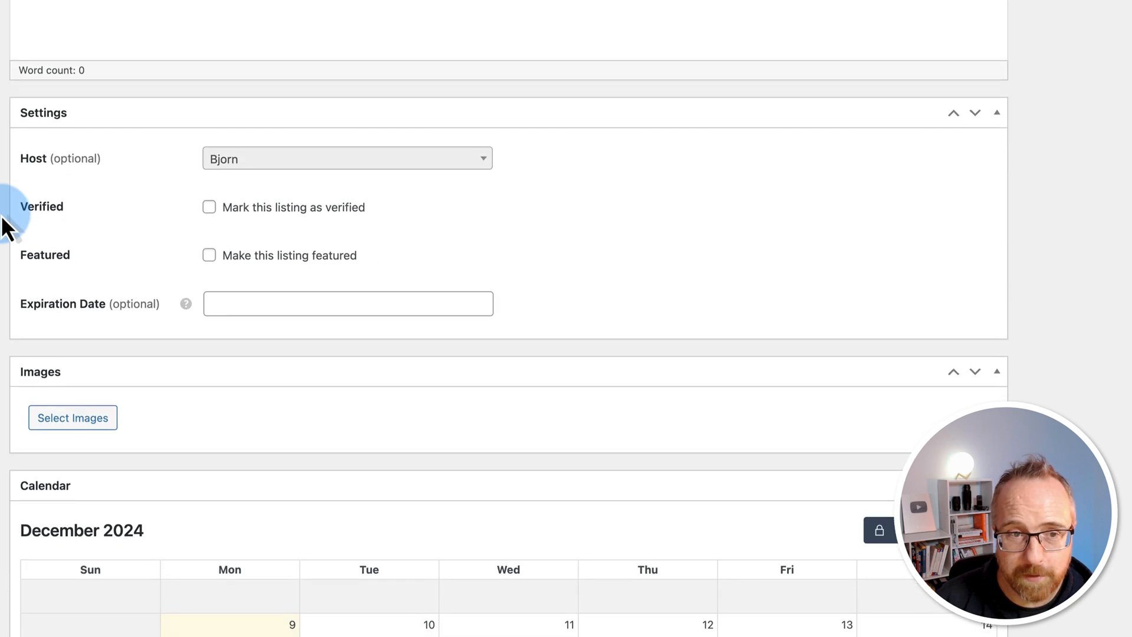
{"action": "scroll", "coordinate": [5, 224], "scroll_direction": "down", "scroll_amount": 5}
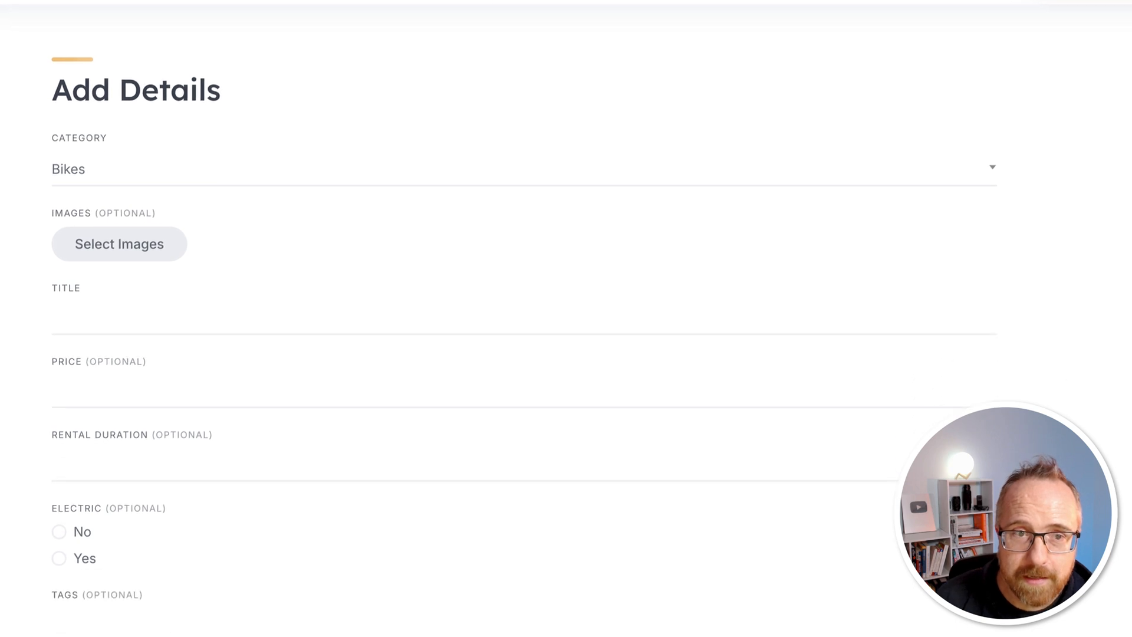
Step: Keep Bikes as the category and upload three mountain-bike photos
{"action": "left_click", "coordinate": [89, 170]}
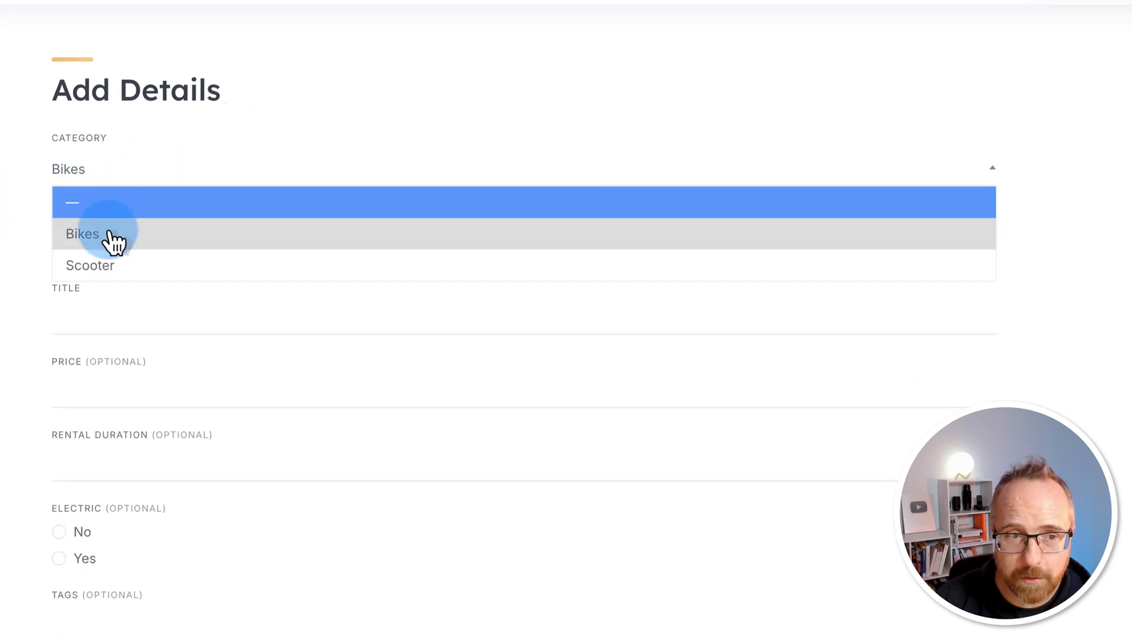
{"action": "left_click", "coordinate": [110, 233]}
{"action": "scroll", "coordinate": [115, 177], "scroll_direction": "down", "scroll_amount": 2}
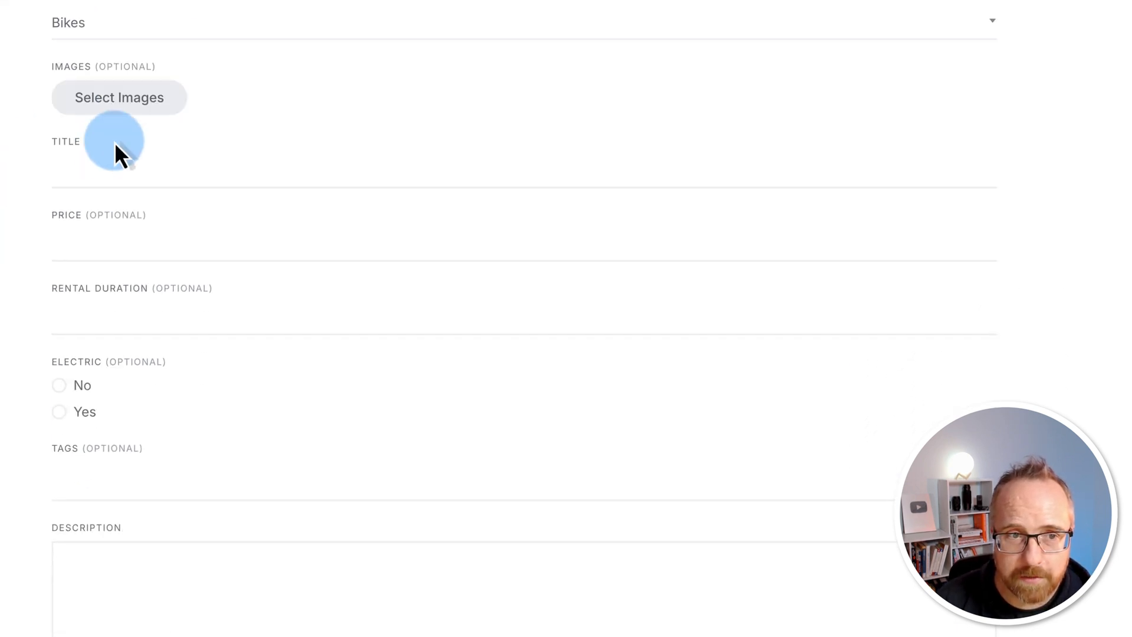
{"action": "left_click", "coordinate": [142, 101]}
{"action": "left_click", "coordinate": [623, 194]}
{"action": "left_click", "coordinate": [628, 222], "text": "shift"}
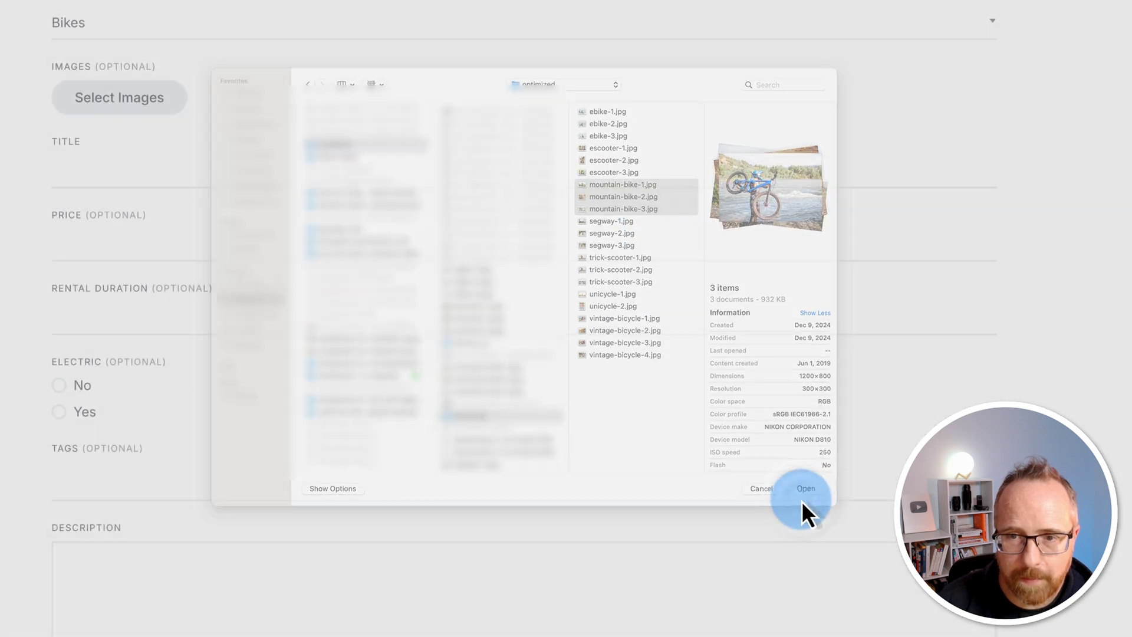
{"action": "left_click", "coordinate": [801, 500]}
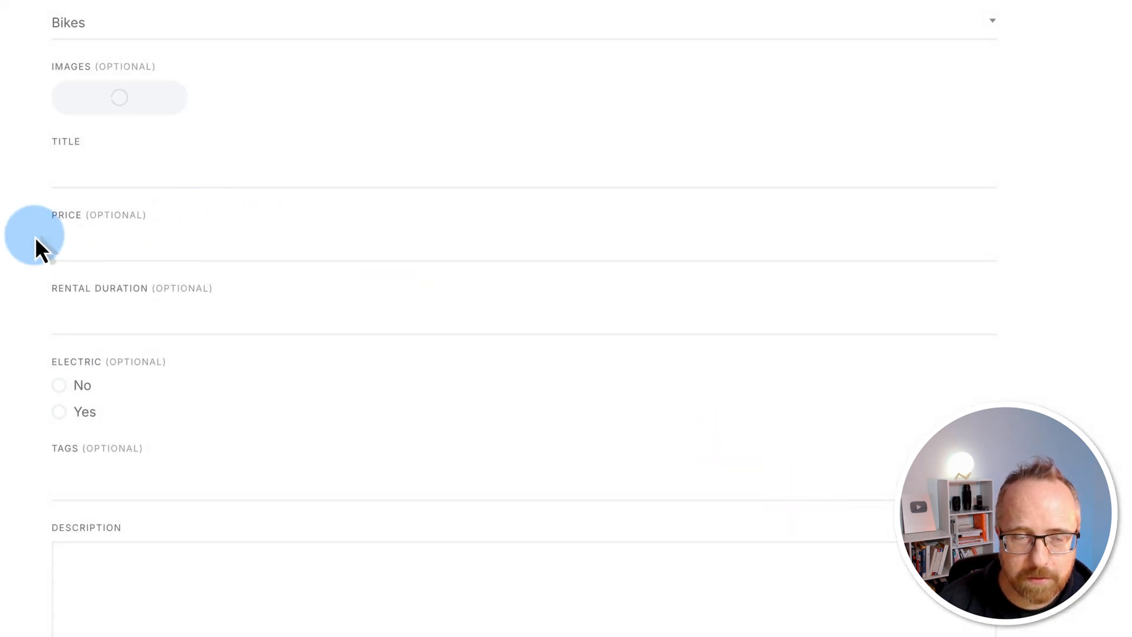
{"action": "scroll", "coordinate": [29, 236], "scroll_direction": "up", "scroll_amount": 1}
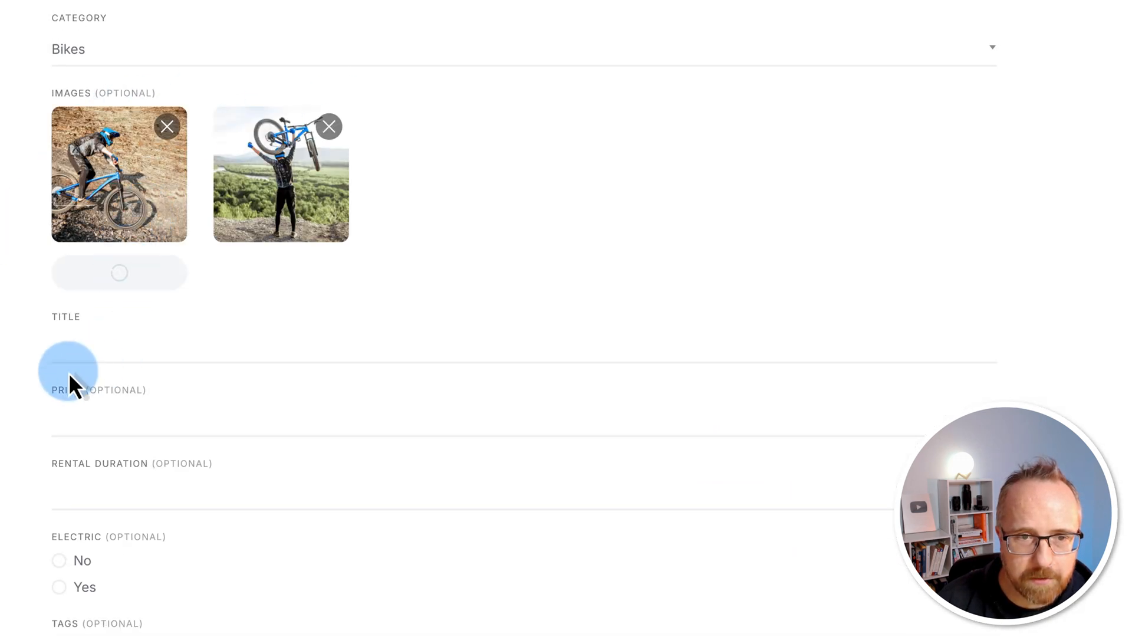
Step: Enter title 'Mountain Bike', price 50 and rental duration 1
{"action": "left_click", "coordinate": [58, 358]}
{"action": "type", "text": "Mountain Bike"}
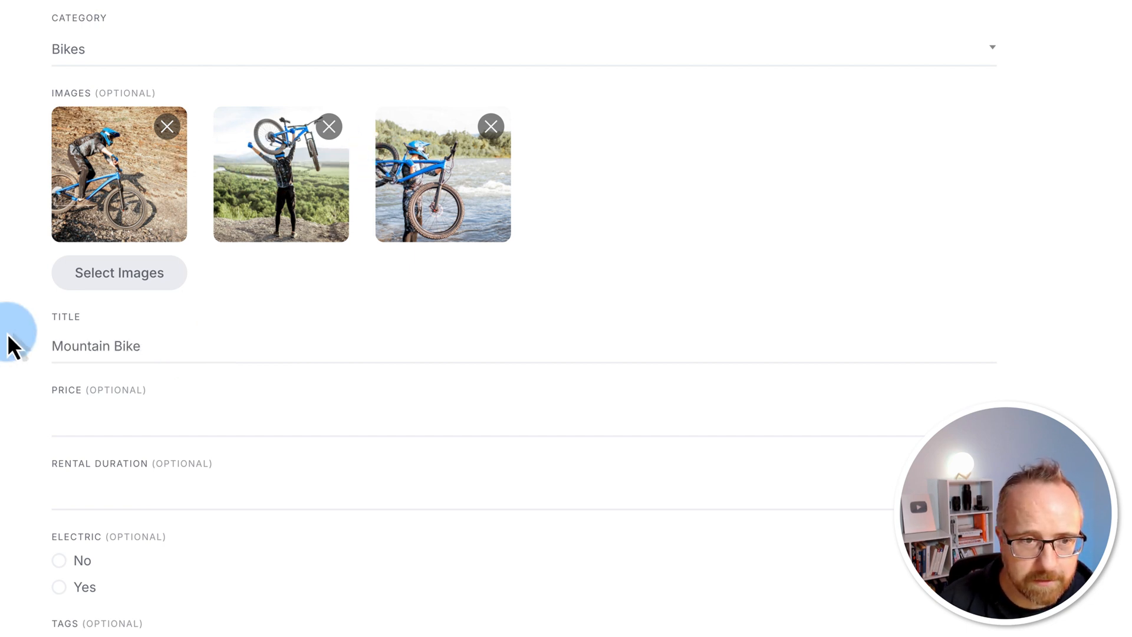
{"action": "scroll", "coordinate": [20, 242], "scroll_direction": "down", "scroll_amount": 3}
{"action": "scroll", "coordinate": [20, 319], "scroll_direction": "down", "scroll_amount": 3}
{"action": "left_click", "coordinate": [66, 155]}
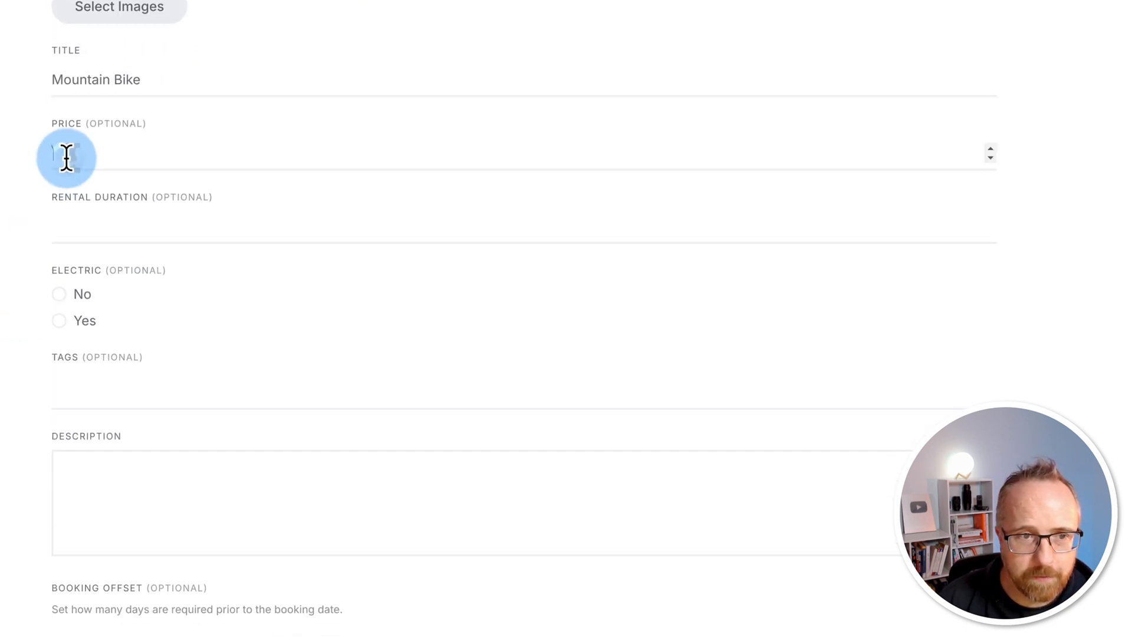
{"action": "type", "text": "50"}
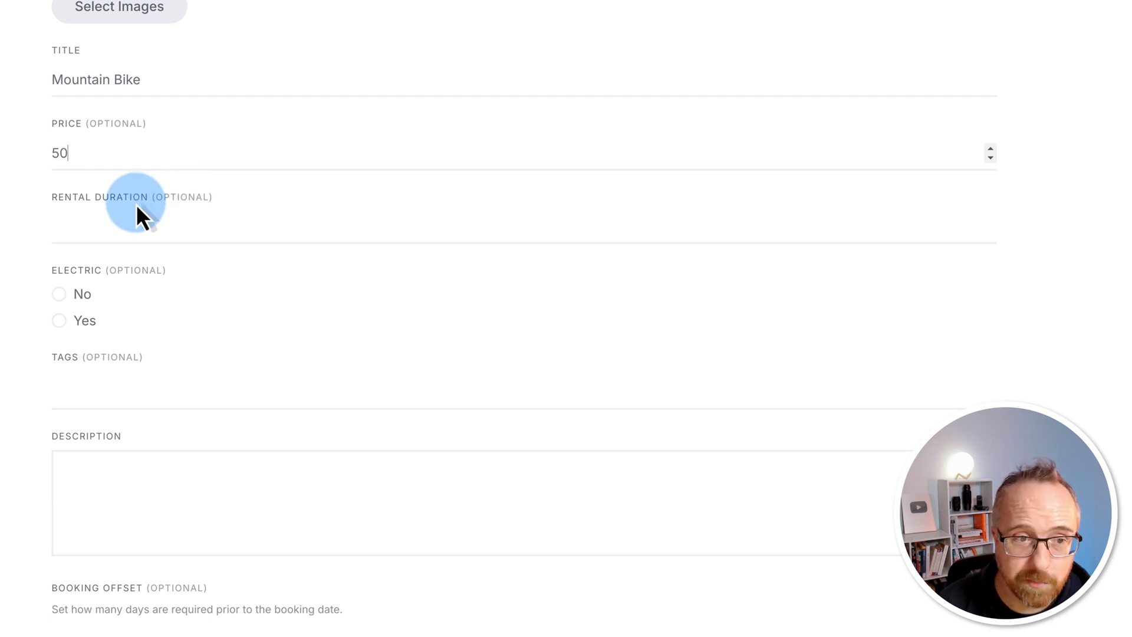
{"action": "left_click", "coordinate": [120, 236]}
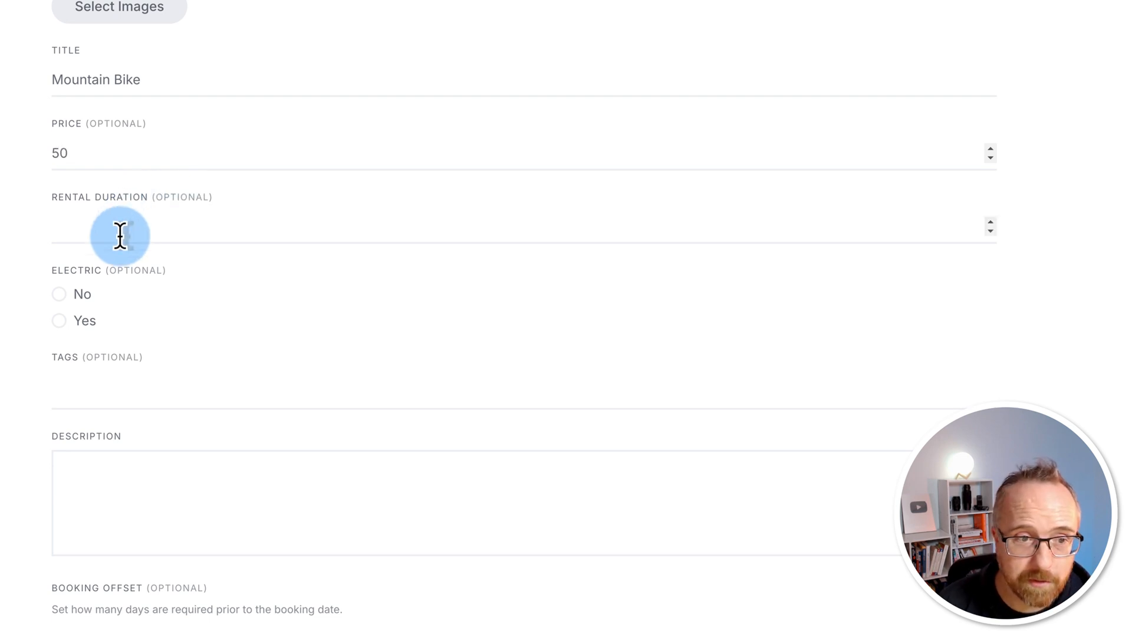
{"action": "type", "text": "1"}
{"action": "scroll", "coordinate": [120, 235], "scroll_direction": "down", "scroll_amount": 1}
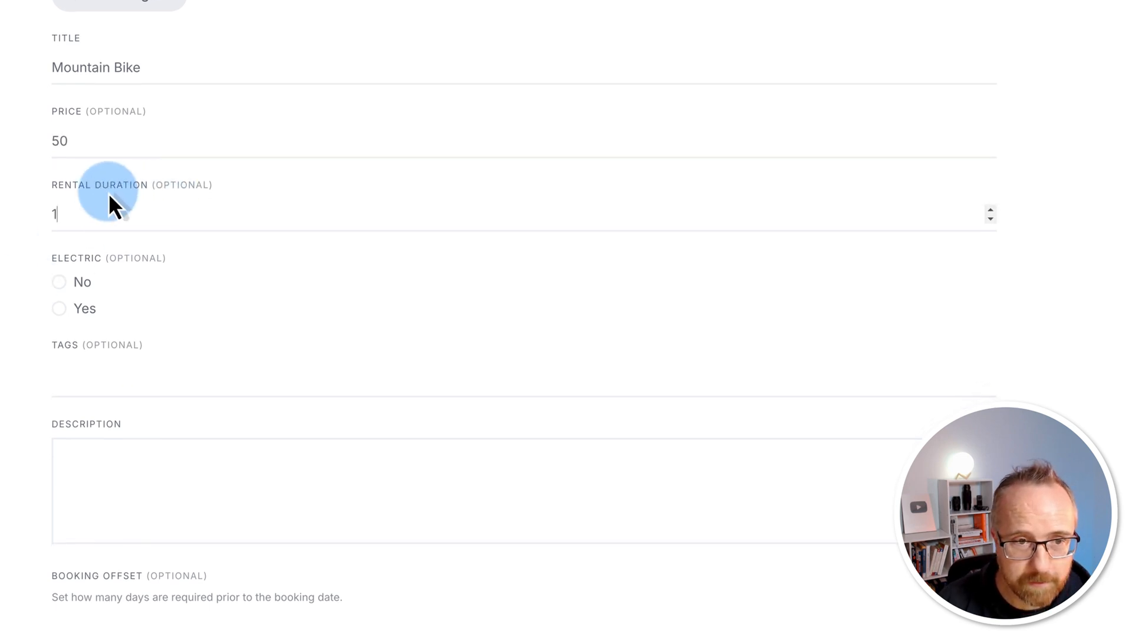
{"action": "scroll", "coordinate": [3, 291], "scroll_direction": "down", "scroll_amount": 1}
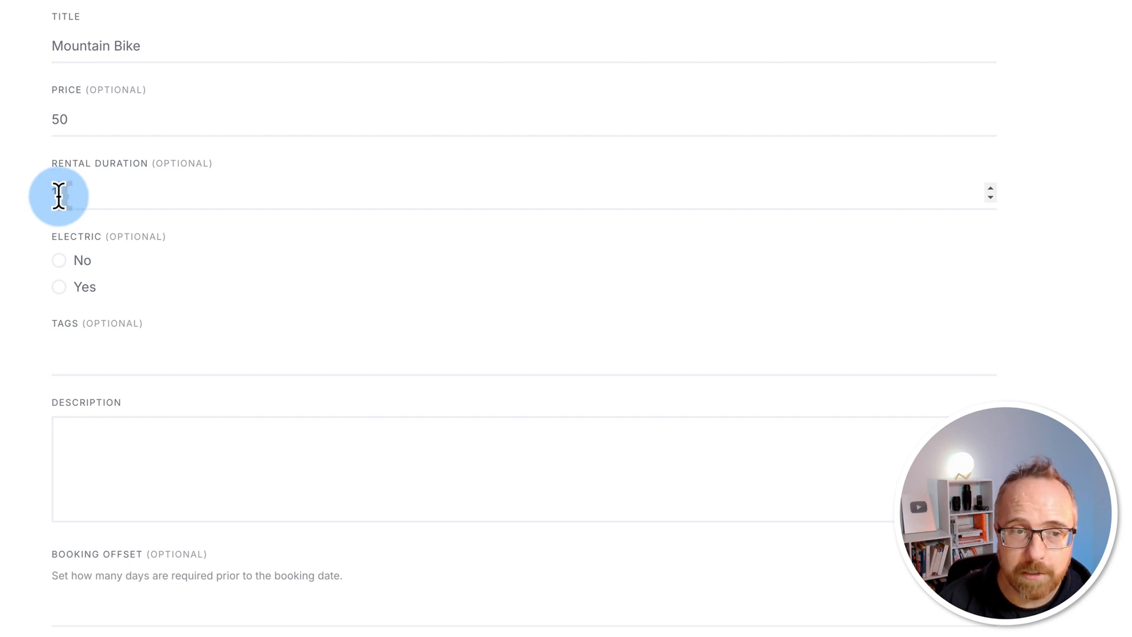
{"action": "scroll", "coordinate": [69, 189], "scroll_direction": "down", "scroll_amount": 3}
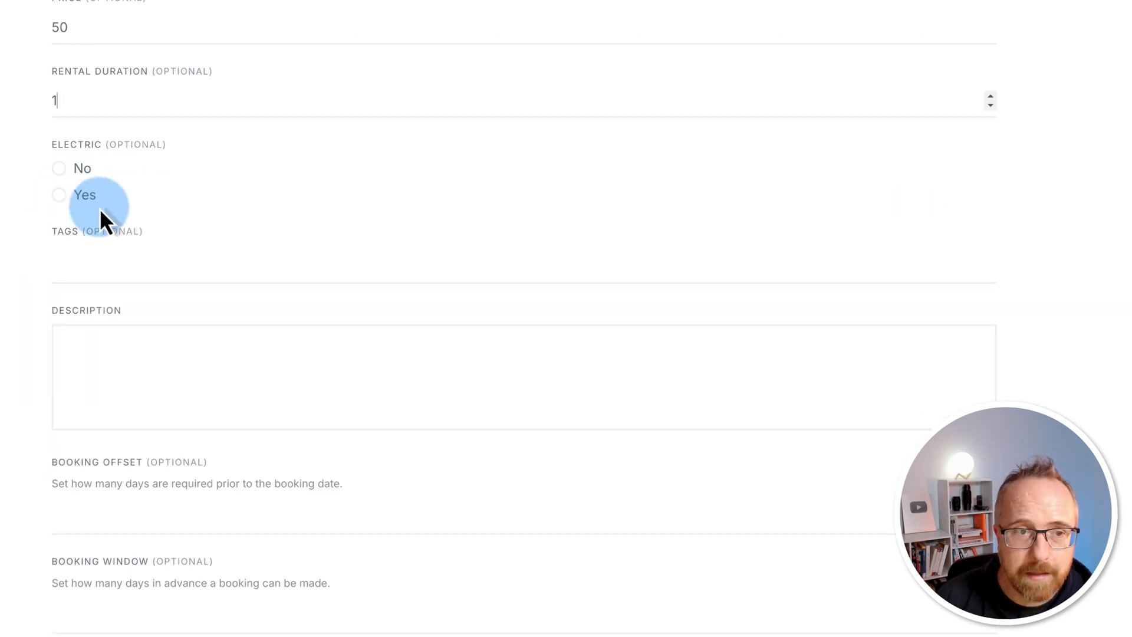
Step: Mark the bike as not electric and begin the description 'Rent a mountain bik'
{"action": "left_click", "coordinate": [60, 169]}
{"action": "scroll", "coordinate": [45, 166], "scroll_direction": "down", "scroll_amount": 2}
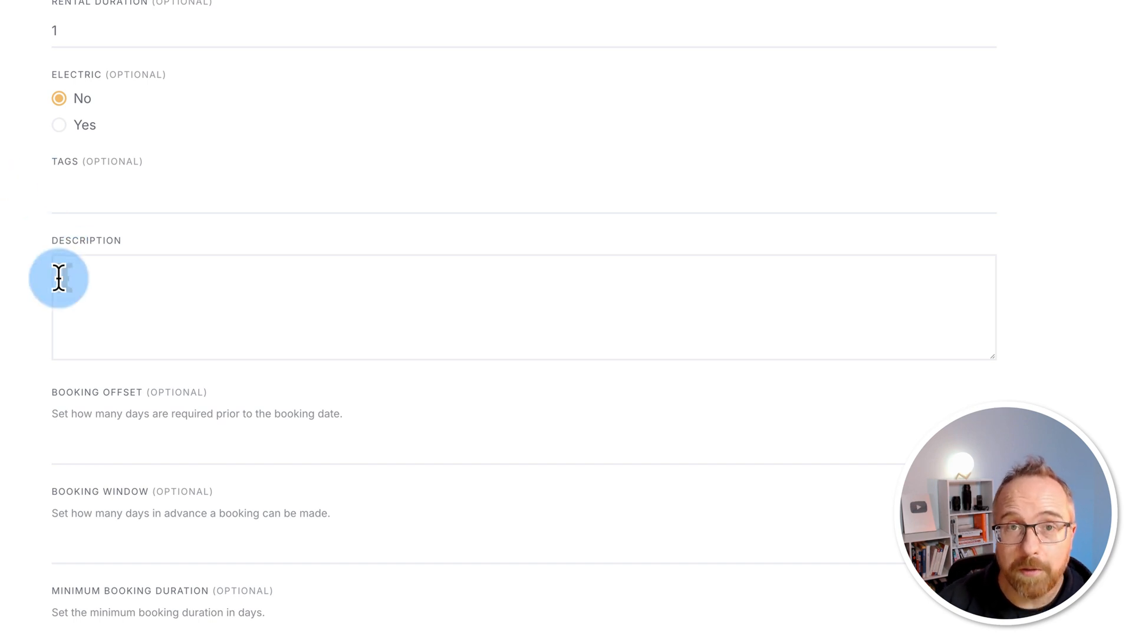
{"action": "left_click", "coordinate": [368, 328]}
{"action": "type", "text": "Rent a mountain bike!"}
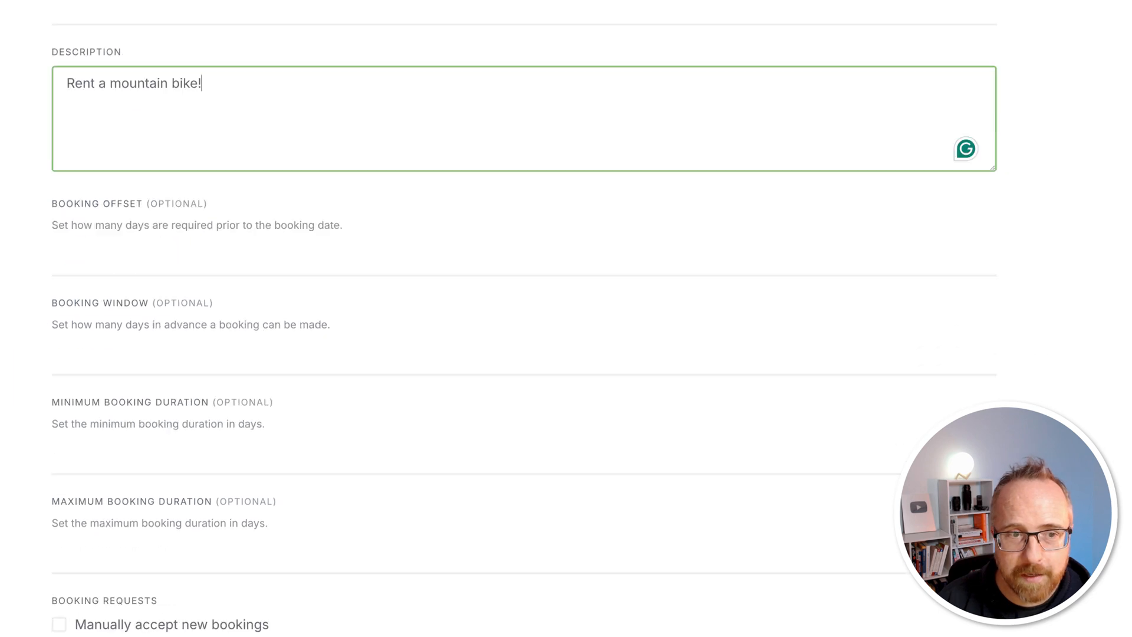
{"action": "scroll", "coordinate": [15, 384], "scroll_direction": "down", "scroll_amount": 3}
{"action": "left_click_drag", "start_coordinate": [50, 234], "coordinate": [352, 233]}
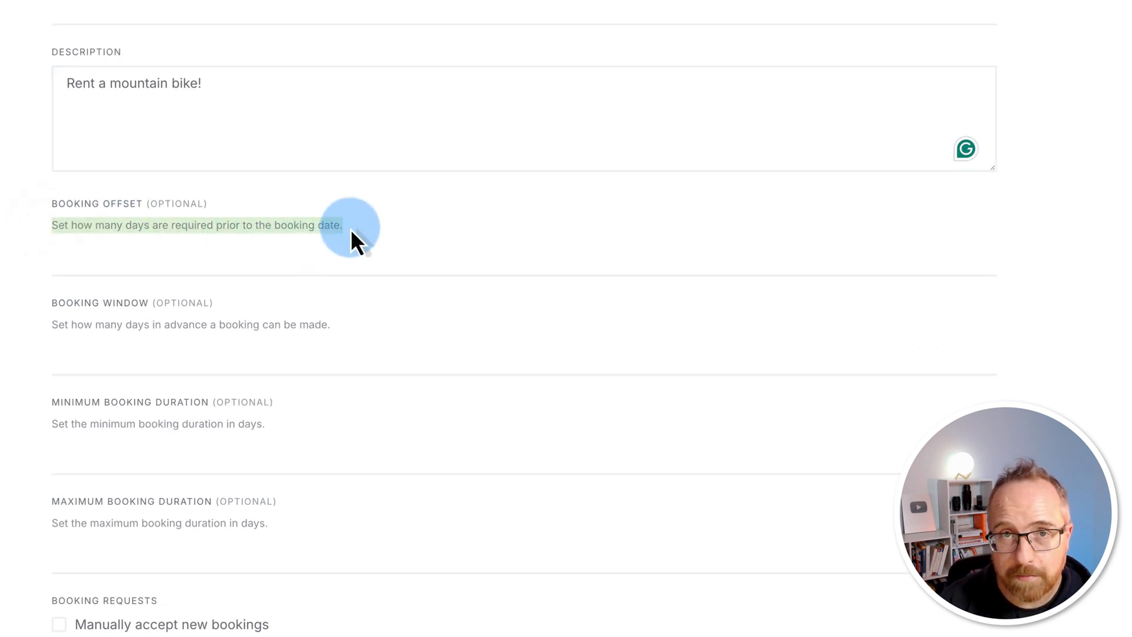
Step: Set the booking offset to 2 days and the booking window to 30 days
{"action": "left_click", "coordinate": [283, 259]}
{"action": "type", "text": "2"}
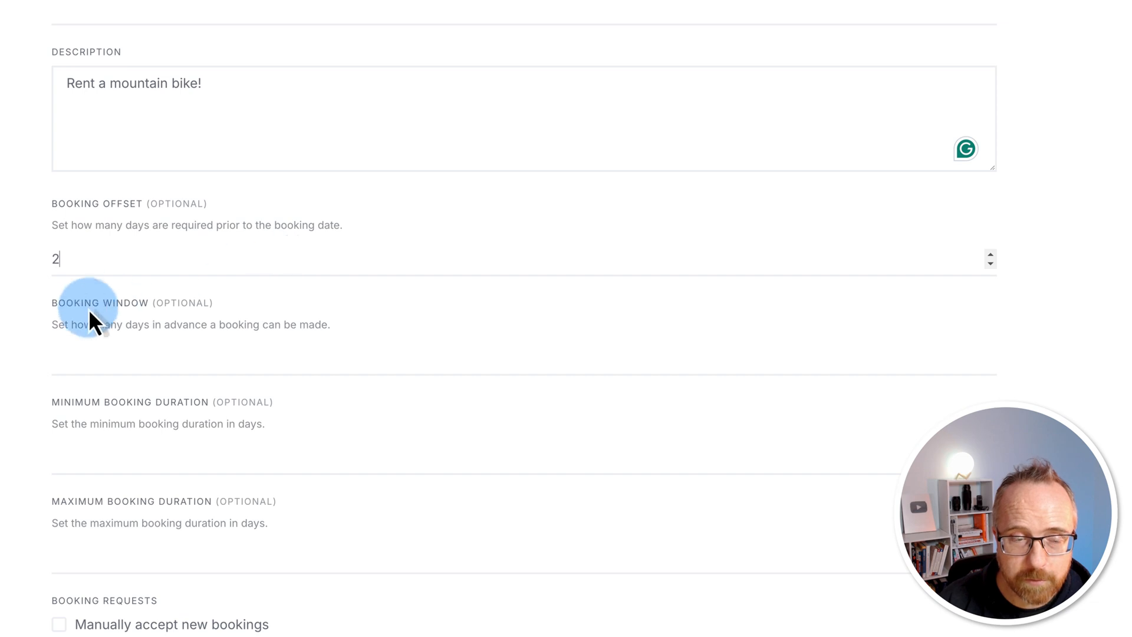
{"action": "scroll", "coordinate": [36, 337], "scroll_direction": "down", "scroll_amount": 1}
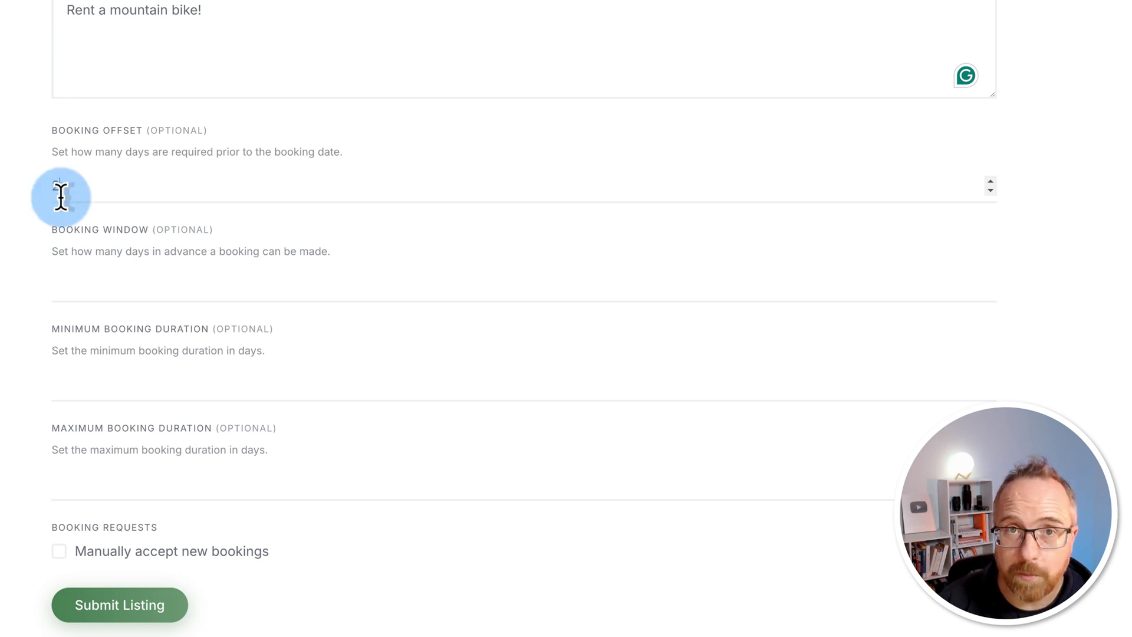
{"action": "type", "text": "2"}
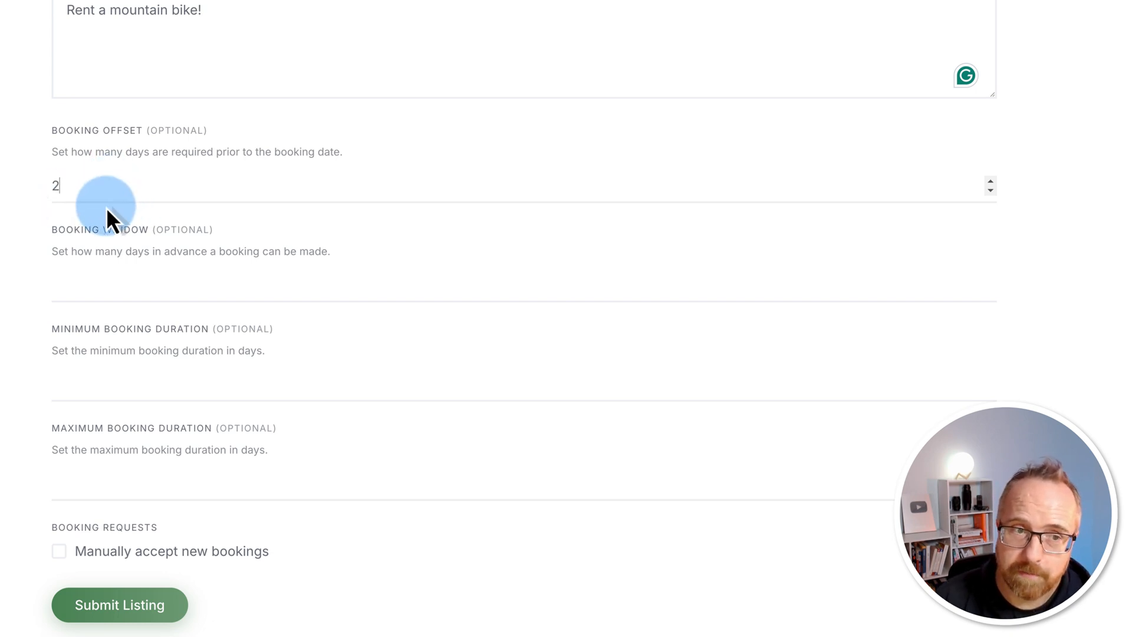
{"action": "left_click_drag", "start_coordinate": [63, 188], "coordinate": [331, 180]}
{"action": "scroll", "coordinate": [26, 201], "scroll_direction": "down", "scroll_amount": 1}
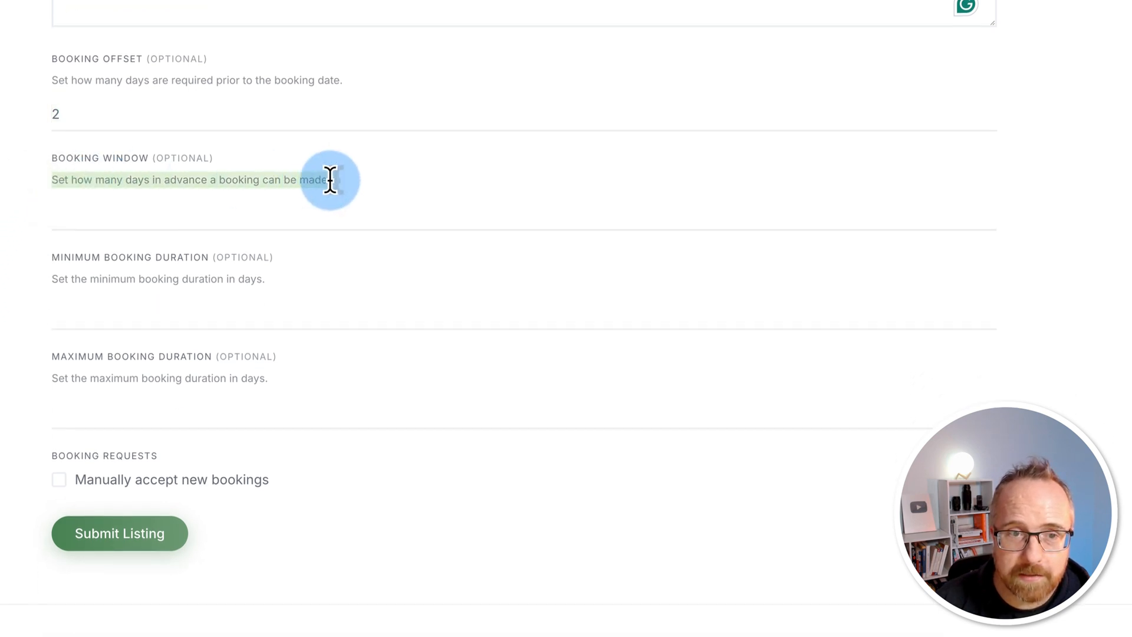
{"action": "left_click", "coordinate": [56, 224]}
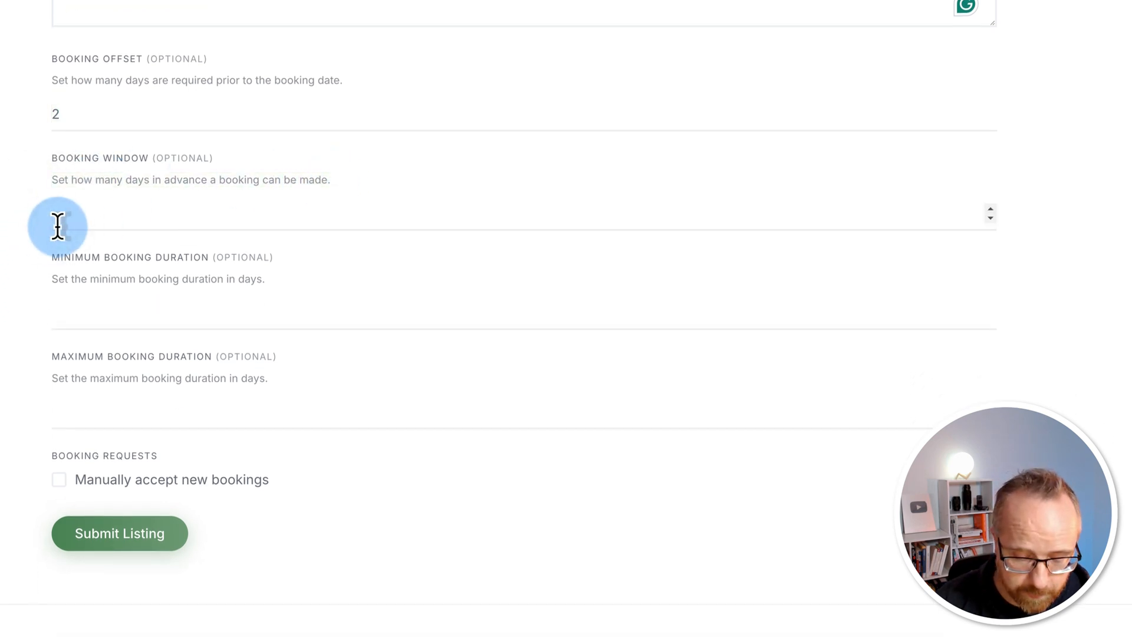
{"action": "type", "text": "30"}
{"action": "left_click_drag", "start_coordinate": [89, 218], "coordinate": [8, 263]}
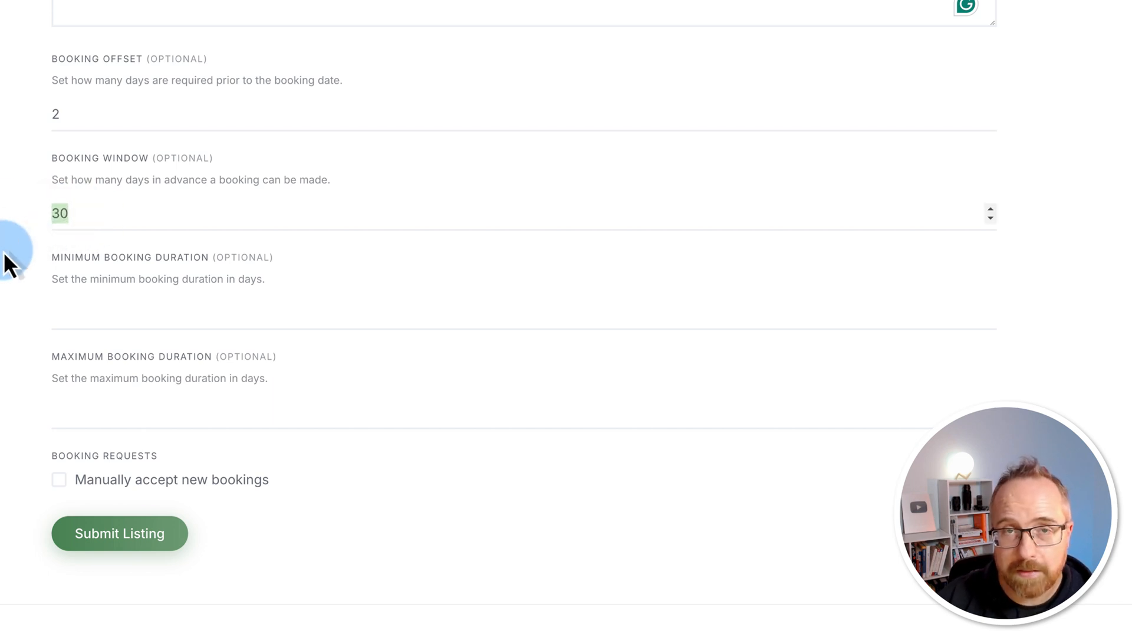
Step: Pass the minimum booking duration, tick manual acceptance of new bookings, and submit the listing
{"action": "left_click", "coordinate": [76, 326]}
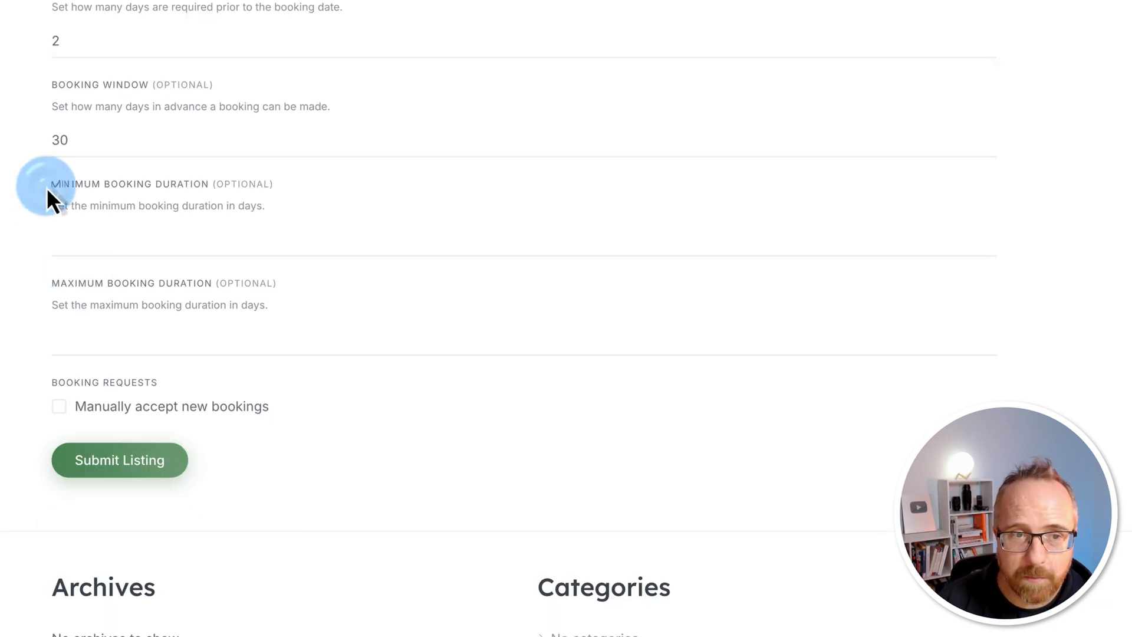
{"action": "left_click_drag", "start_coordinate": [47, 188], "coordinate": [262, 183]}
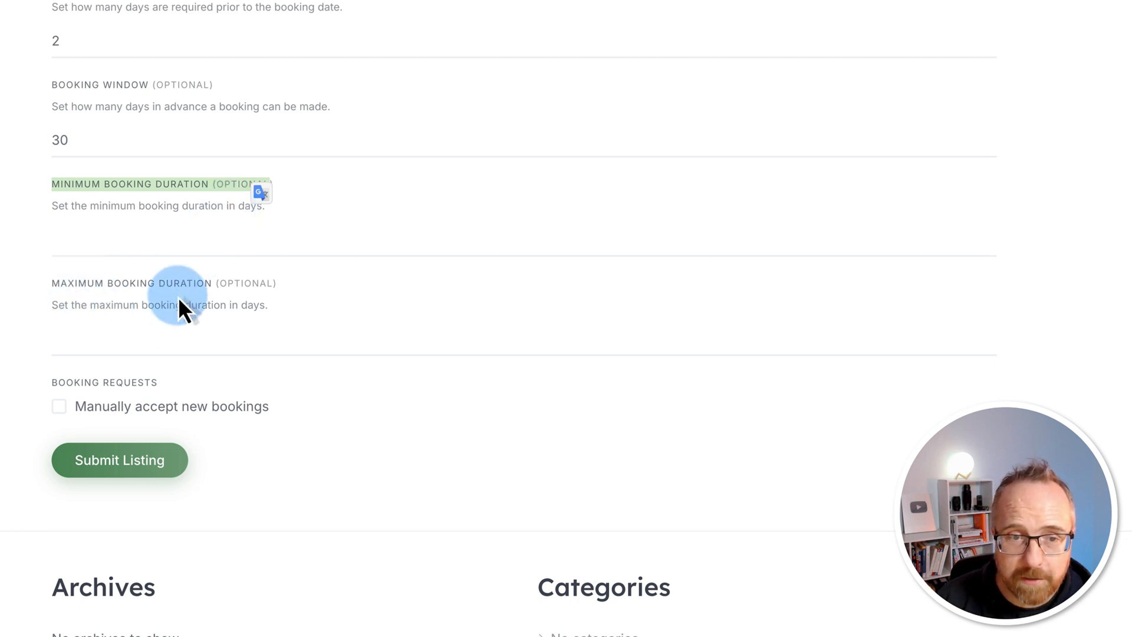
{"action": "scroll", "coordinate": [81, 359], "scroll_direction": "down", "scroll_amount": 1}
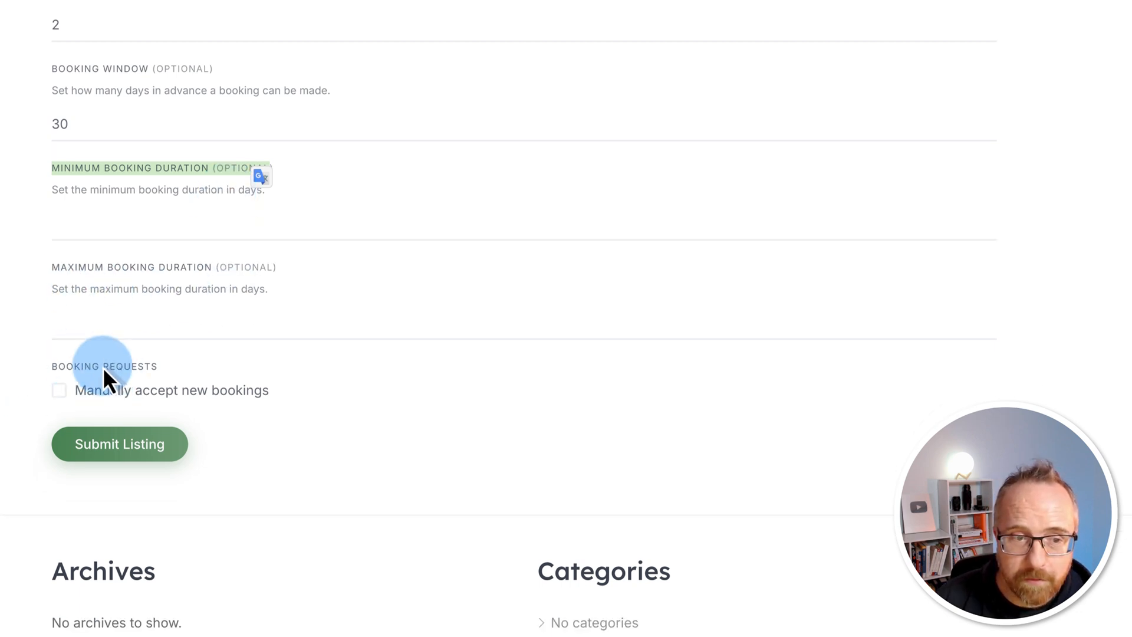
{"action": "left_click", "coordinate": [59, 394]}
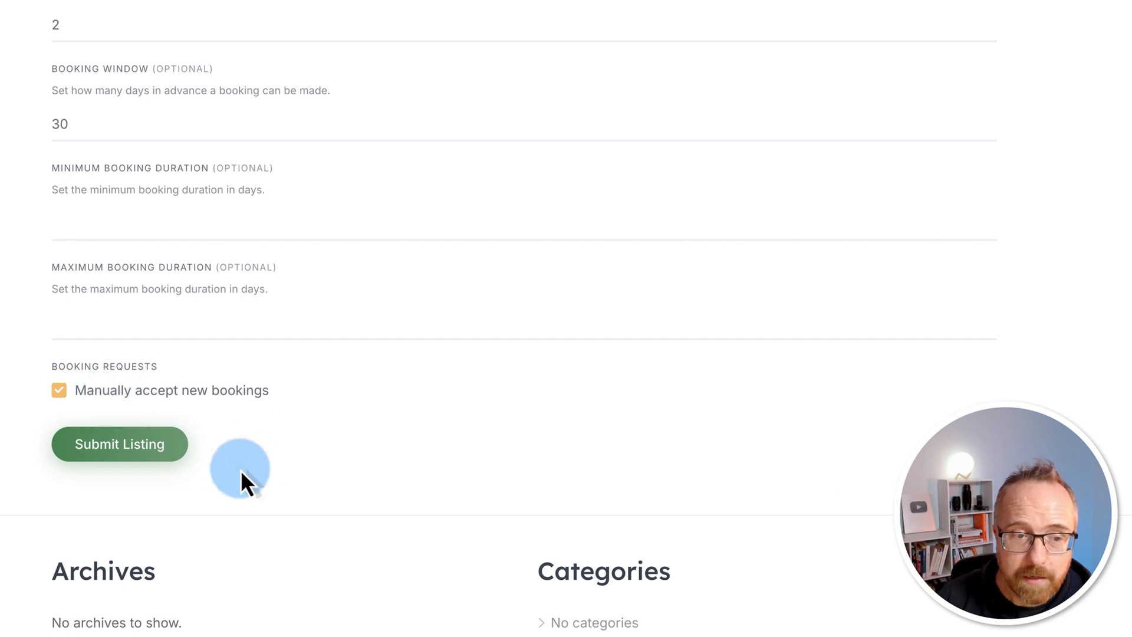
{"action": "left_click", "coordinate": [124, 449]}
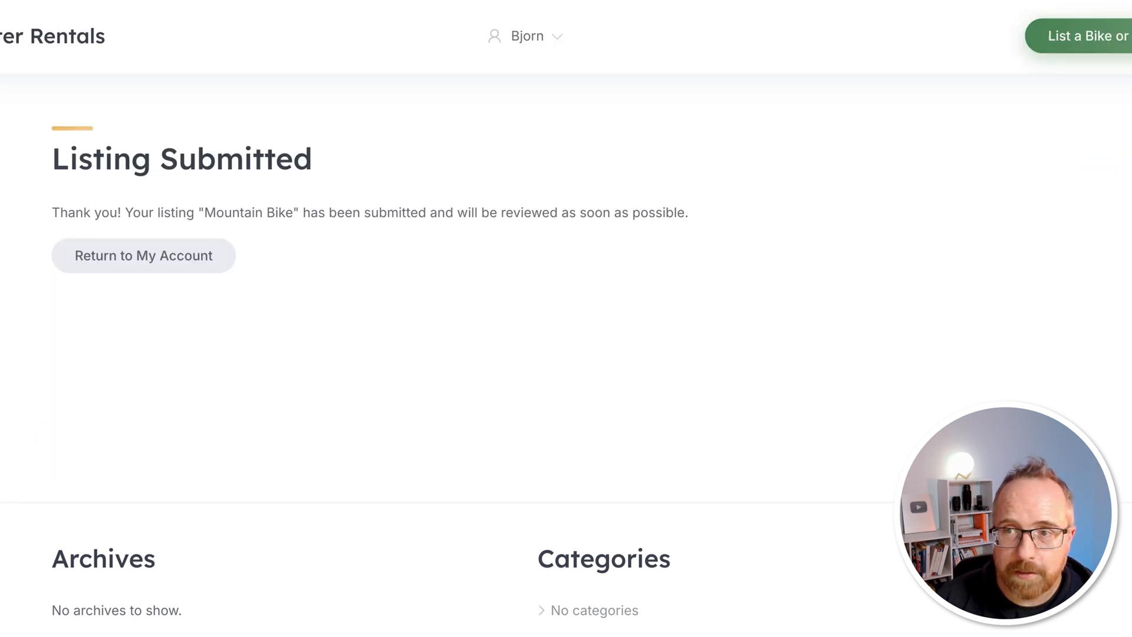
Step: Start another listing from the 'List a Bike or Scooter' header link
{"action": "left_click", "coordinate": [1025, 70]}
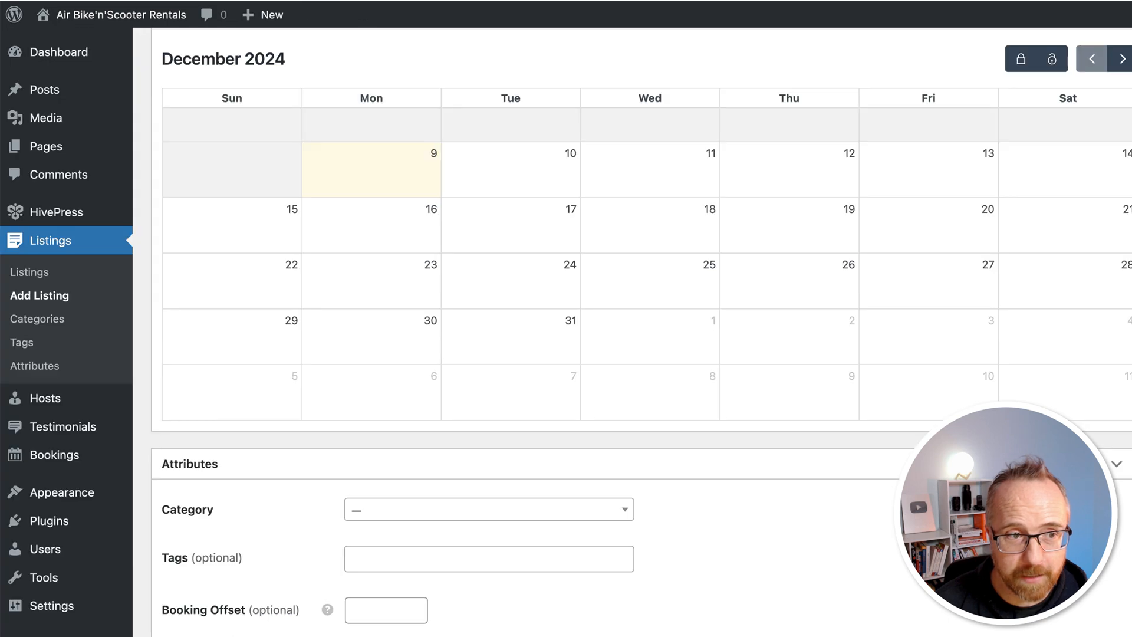
Step: Bulk-edit all seven listings to Published status, then visit the site's front end
{"action": "left_click", "coordinate": [18, 274]}
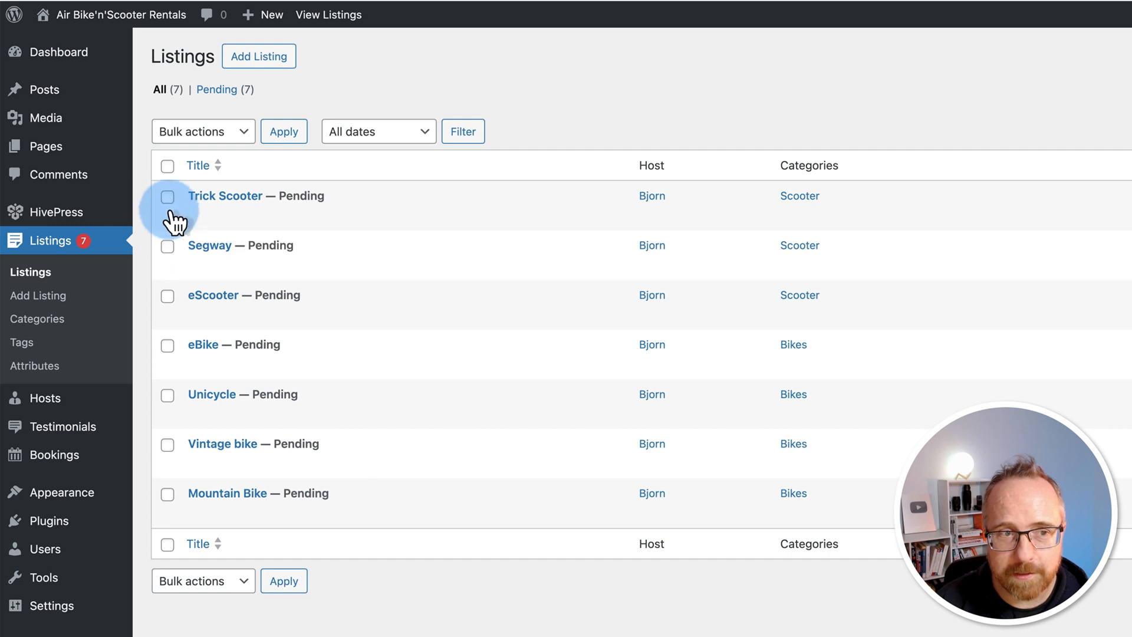
{"action": "left_click", "coordinate": [168, 166]}
{"action": "left_click", "coordinate": [176, 133]}
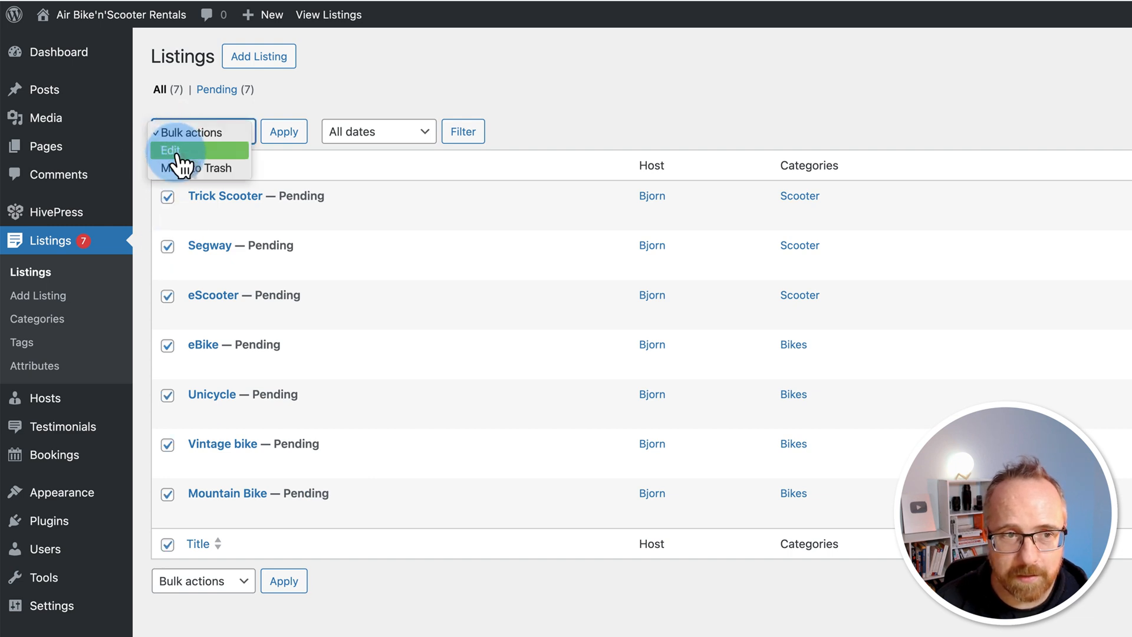
{"action": "left_click", "coordinate": [166, 150]}
{"action": "left_click", "coordinate": [297, 139]}
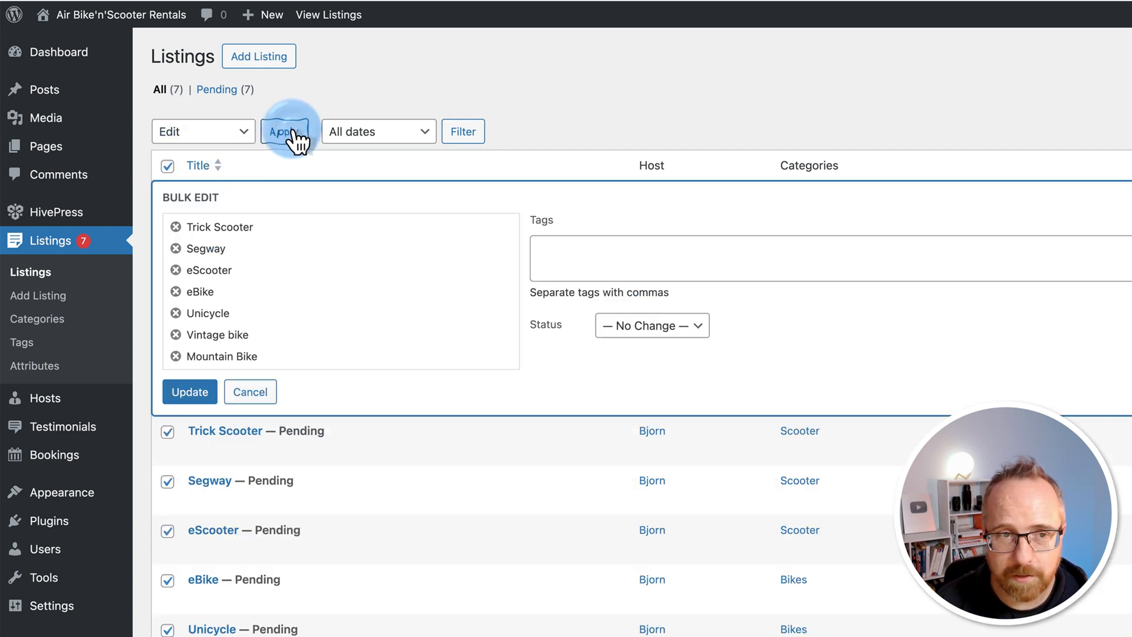
{"action": "left_click", "coordinate": [651, 326]}
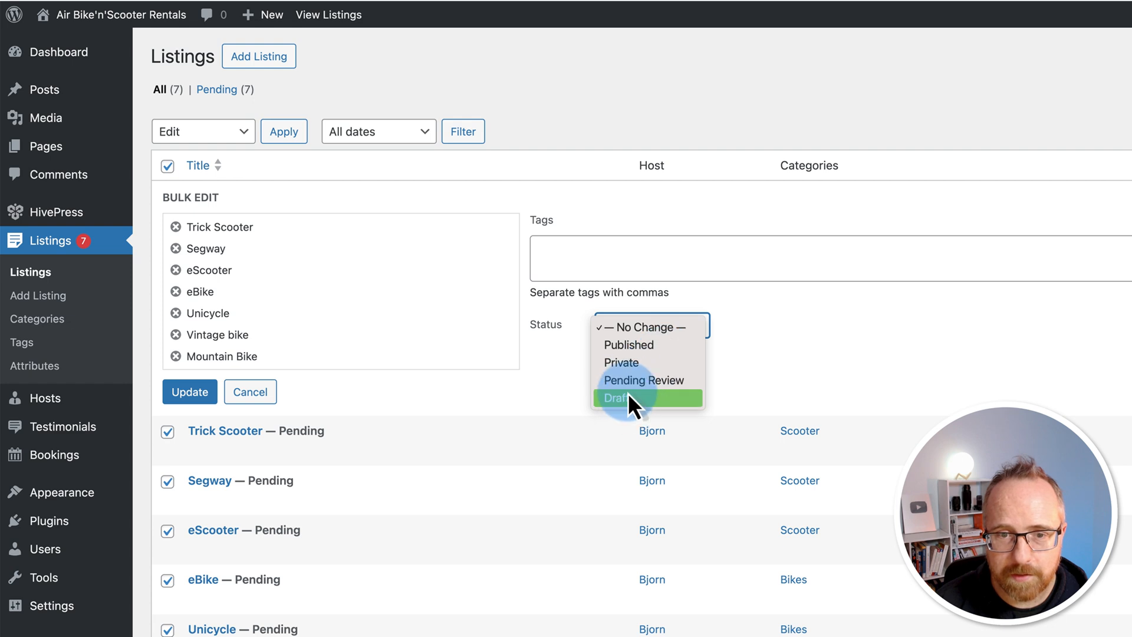
{"action": "left_click", "coordinate": [629, 344]}
{"action": "left_click", "coordinate": [207, 396]}
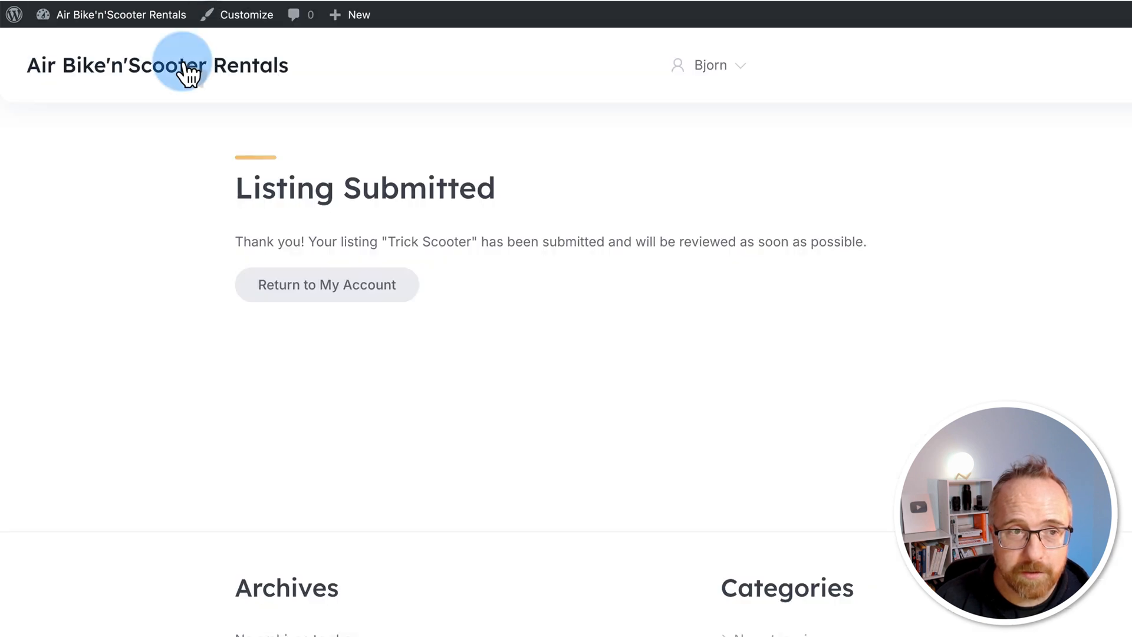
{"action": "left_click", "coordinate": [183, 64]}
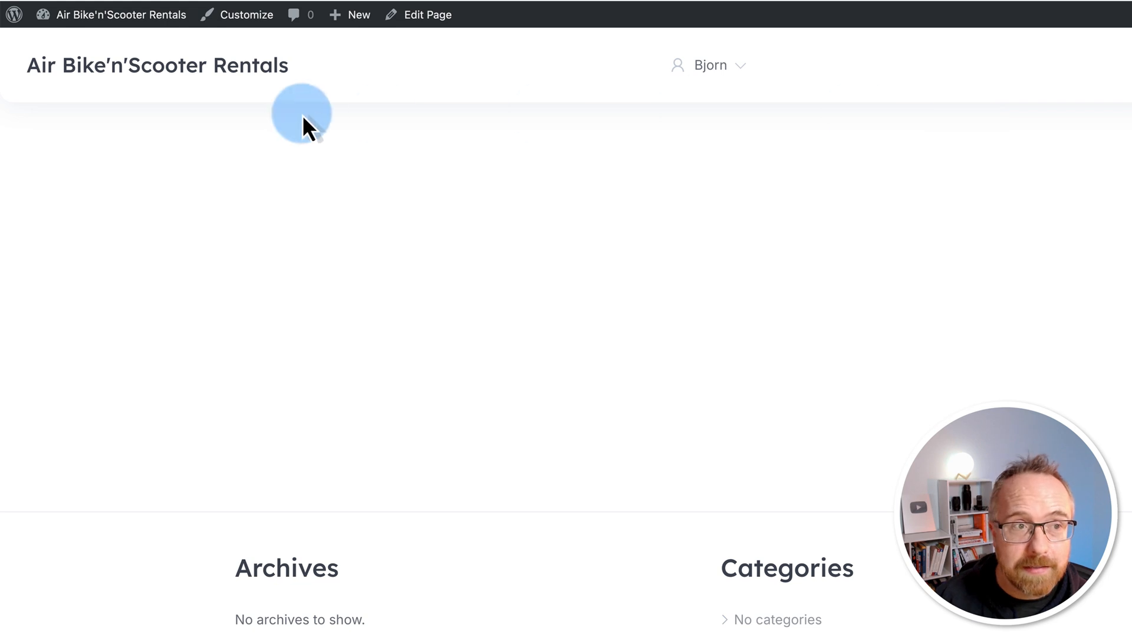
Step: Return to the admin Pages list and open the Home page for editing
{"action": "left_click", "coordinate": [76, 7]}
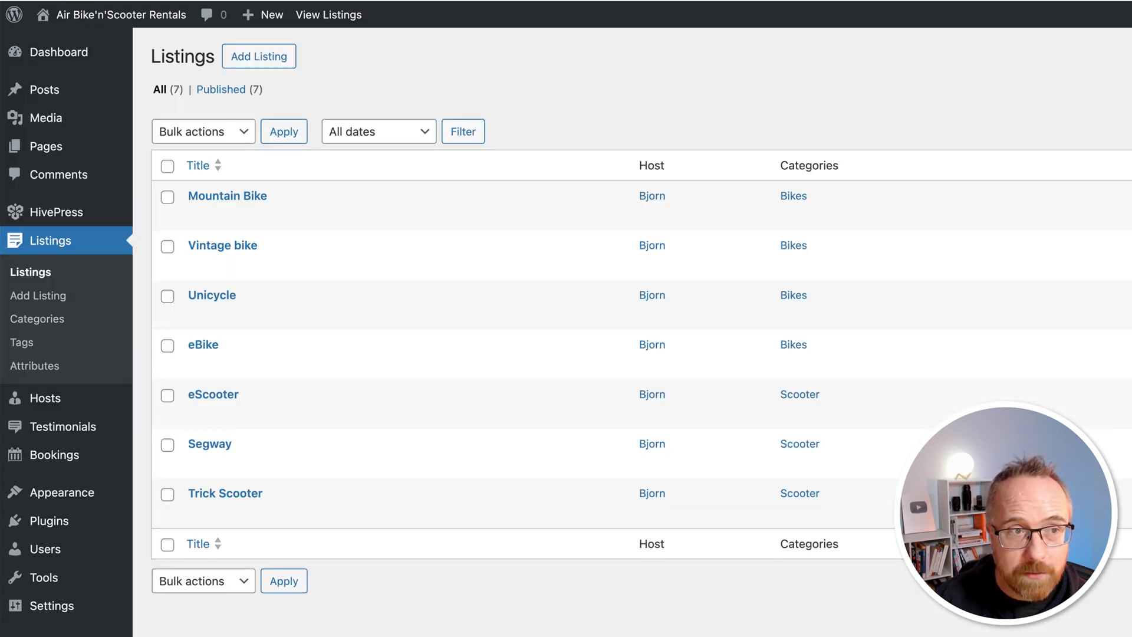
{"action": "left_click", "coordinate": [52, 150]}
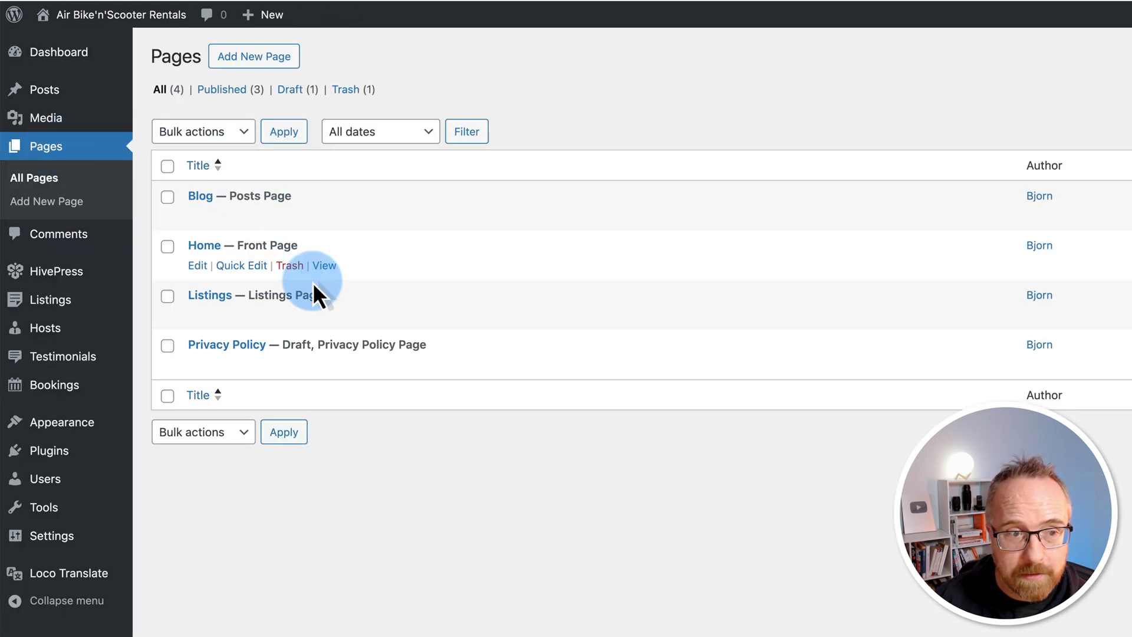
{"action": "left_click", "coordinate": [199, 266]}
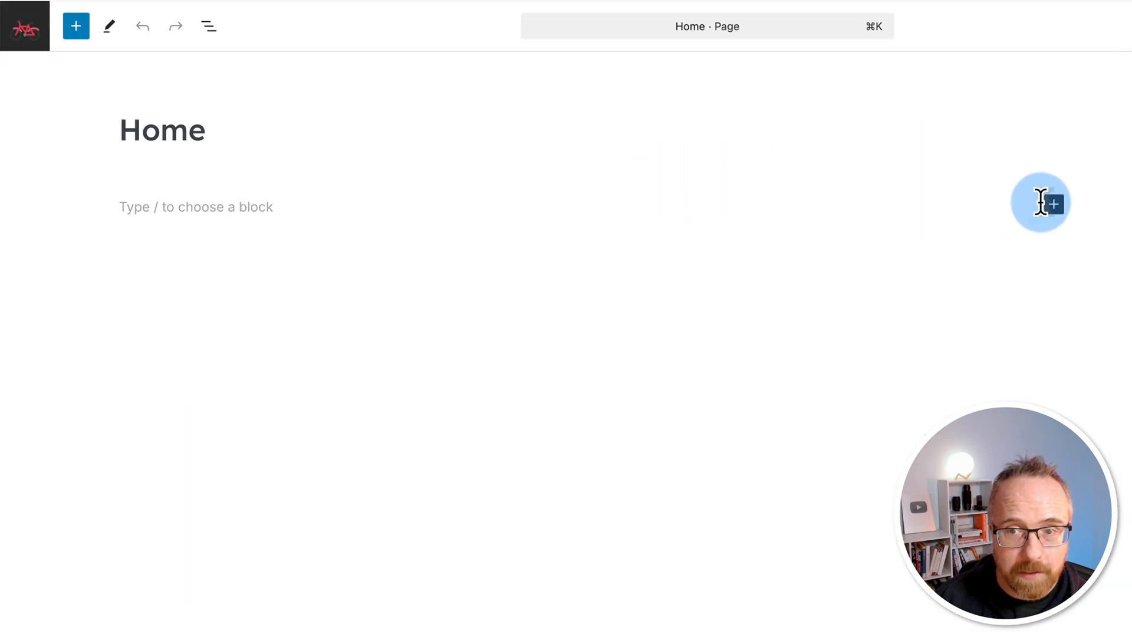
Step: Search the block inserter for 'hivepress' and browse all matching HivePress blocks
{"action": "left_click", "coordinate": [1054, 204]}
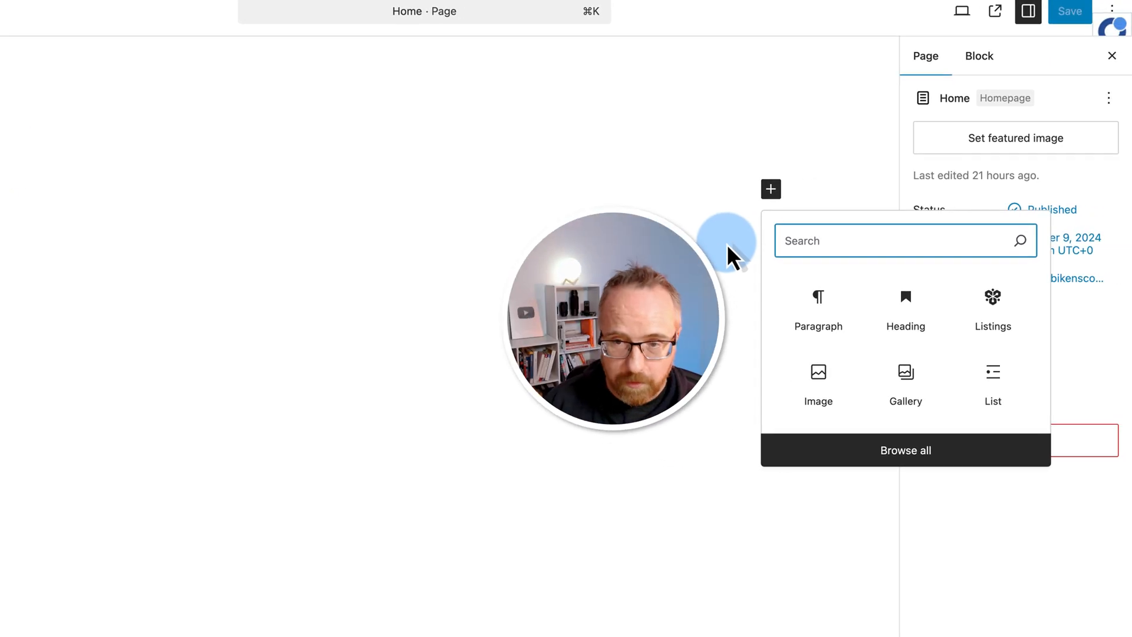
{"action": "type", "text": "hivepress"}
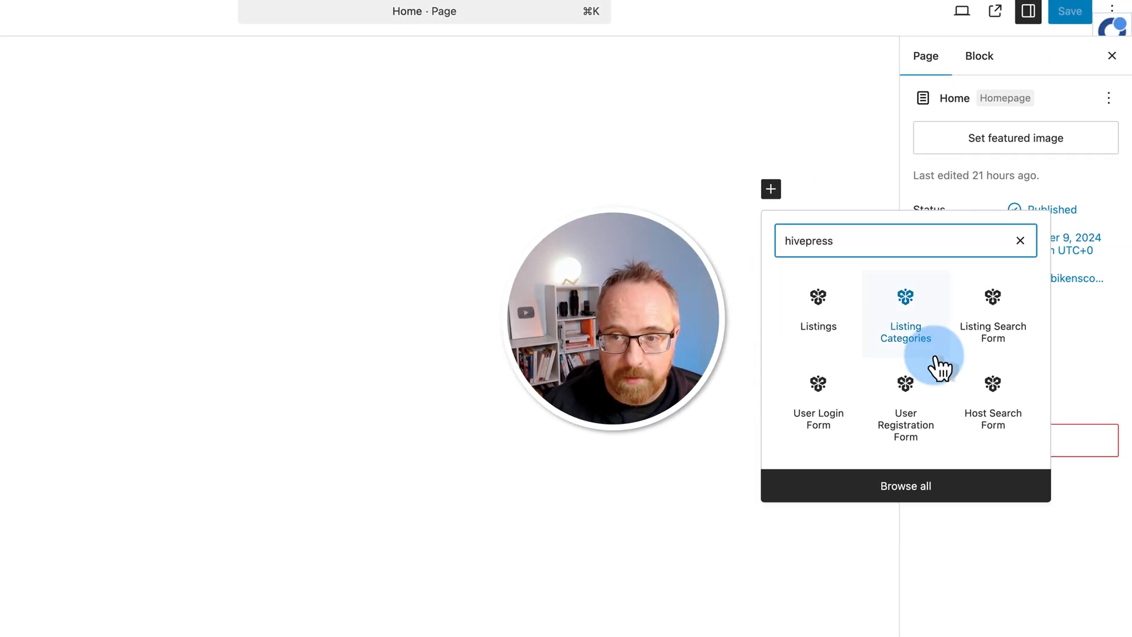
{"action": "left_click", "coordinate": [898, 497]}
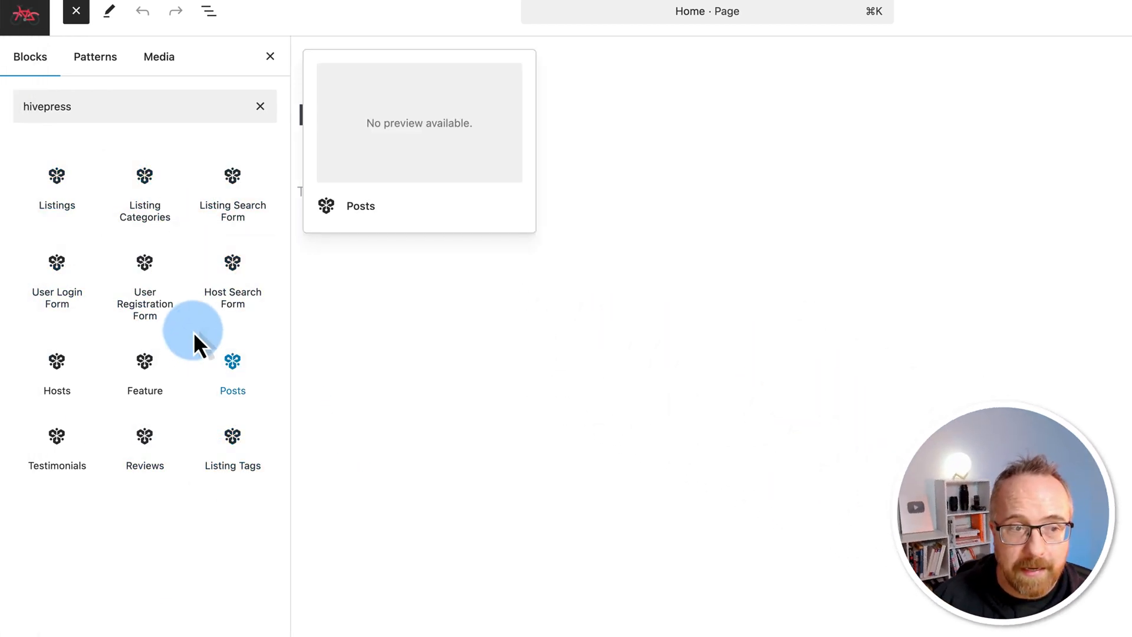
{"action": "left_click", "coordinate": [343, 193]}
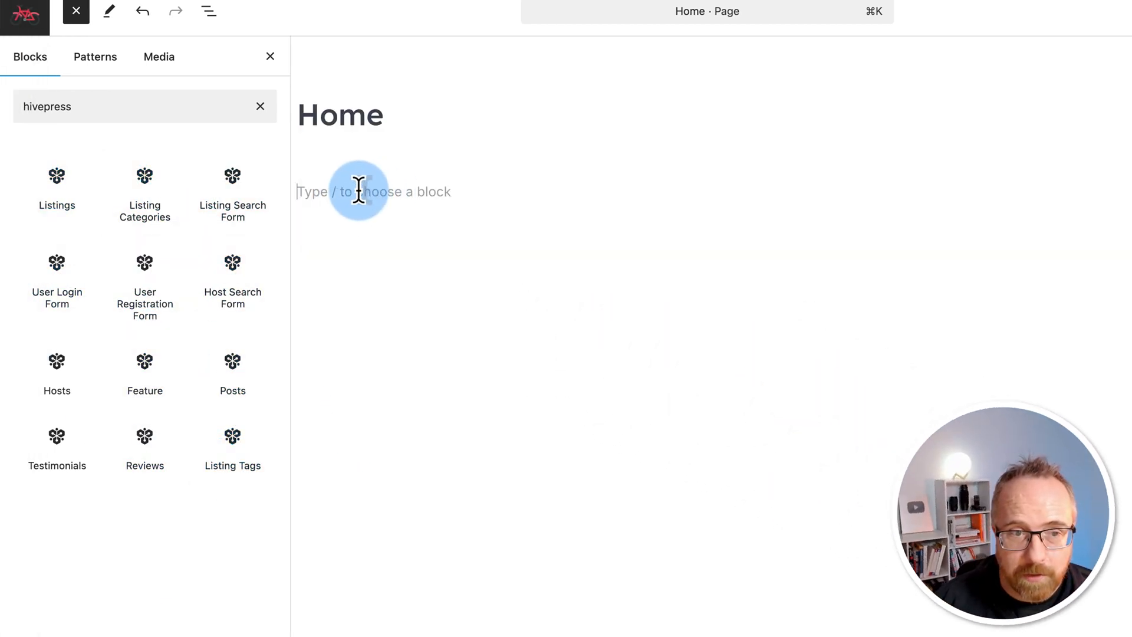
Step: Insert a Listings block limited to the Scooter category, then a Listing Categories block below it
{"action": "left_click", "coordinate": [56, 188]}
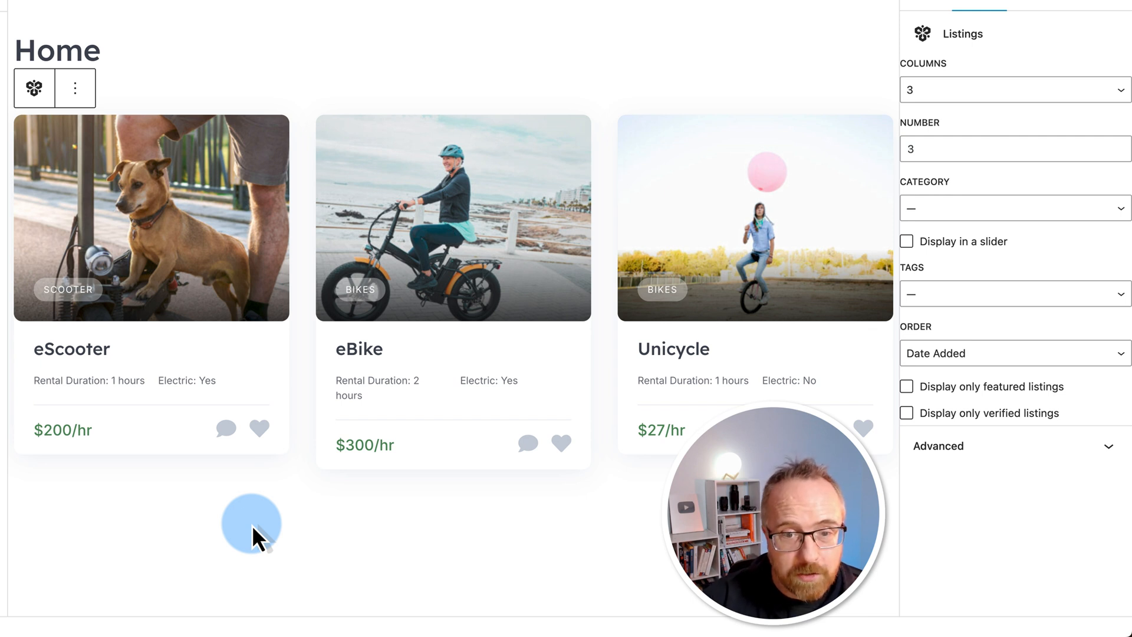
{"action": "left_click", "coordinate": [967, 214]}
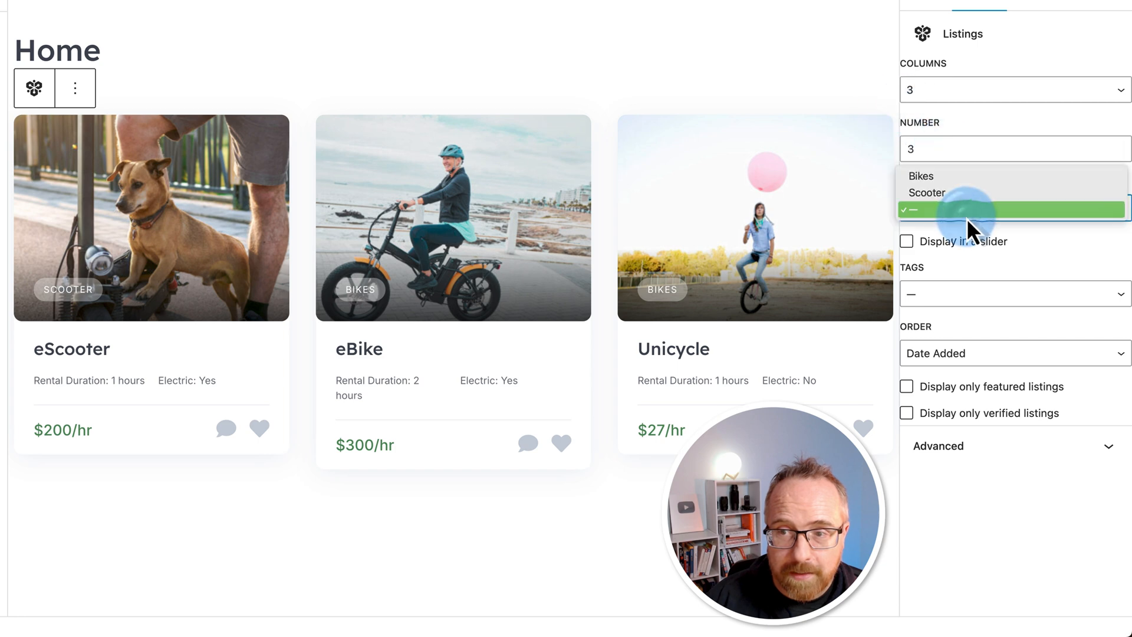
{"action": "left_click", "coordinate": [935, 193]}
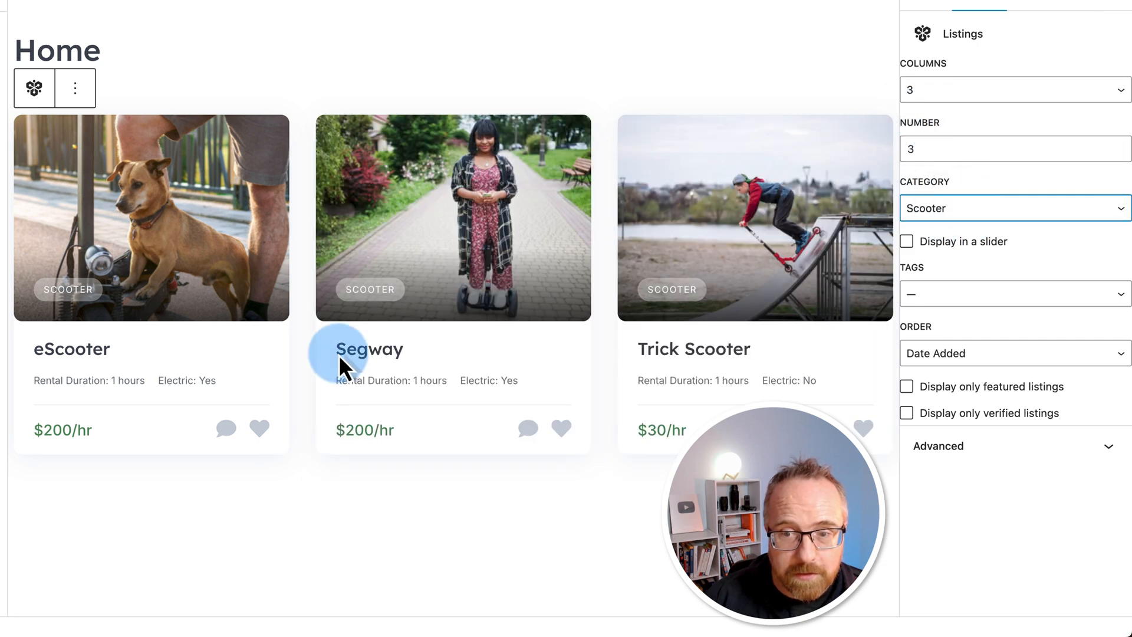
{"action": "scroll", "coordinate": [371, 335], "scroll_direction": "down", "scroll_amount": 2}
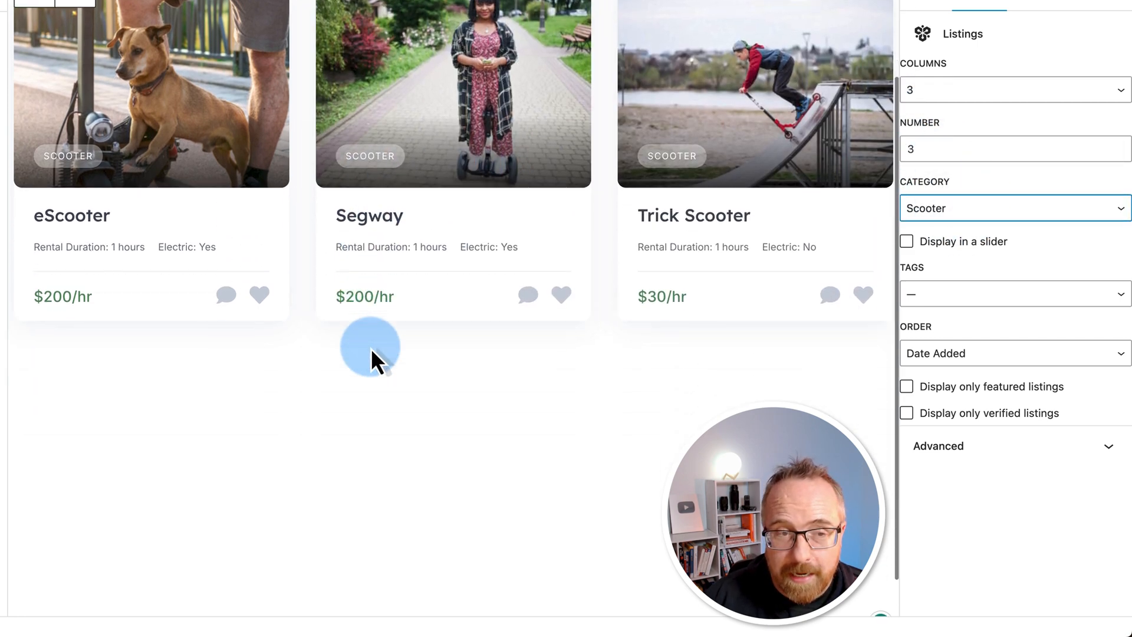
{"action": "left_click", "coordinate": [371, 351]}
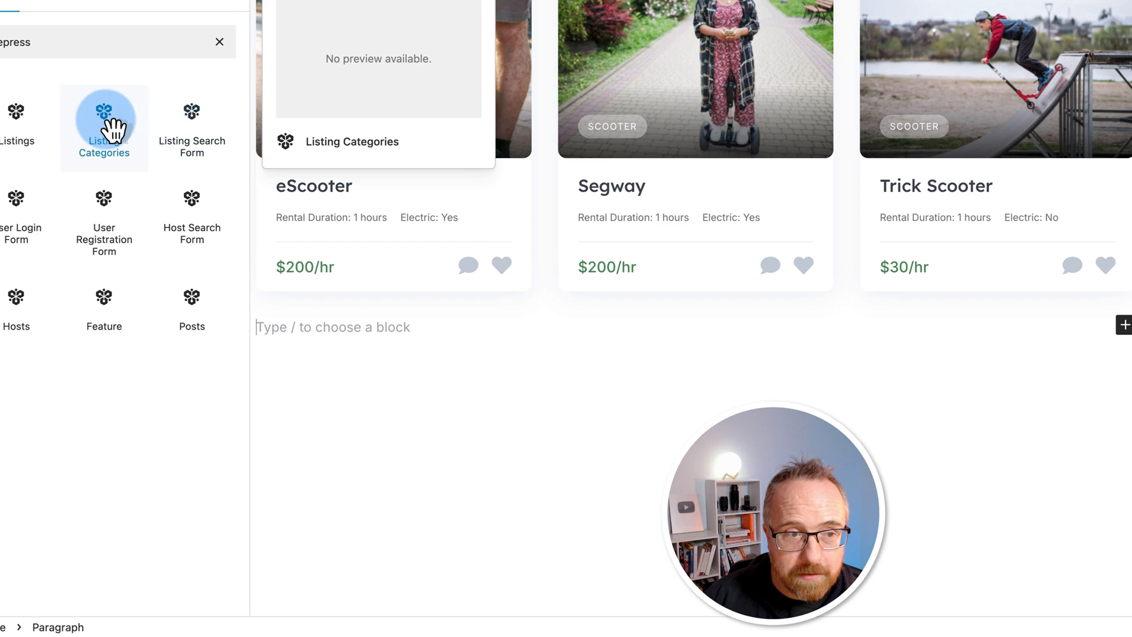
{"action": "left_click", "coordinate": [112, 128]}
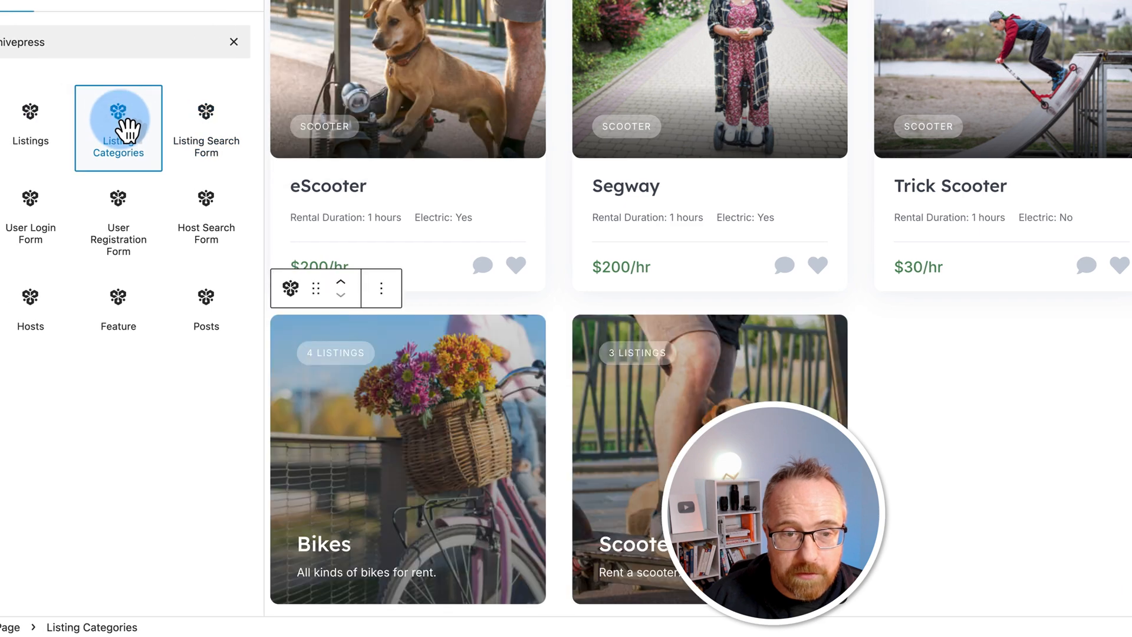
Step: Insert a Listing Search Form block and move it up to the top of the page
{"action": "scroll", "coordinate": [450, 307], "scroll_direction": "down", "scroll_amount": 5}
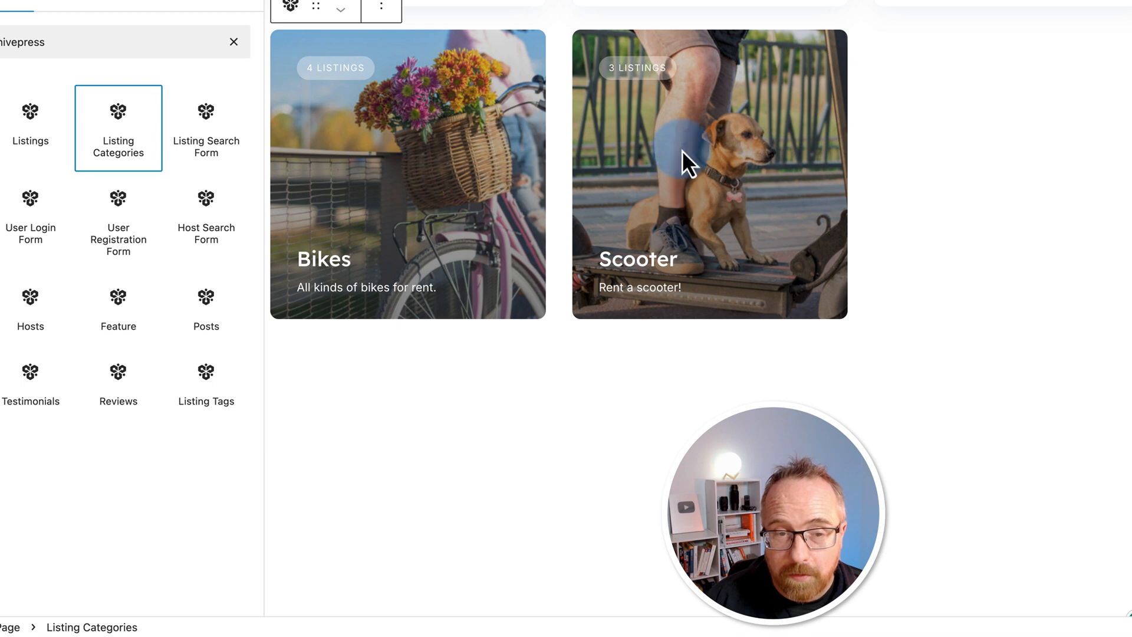
{"action": "left_click", "coordinate": [207, 142]}
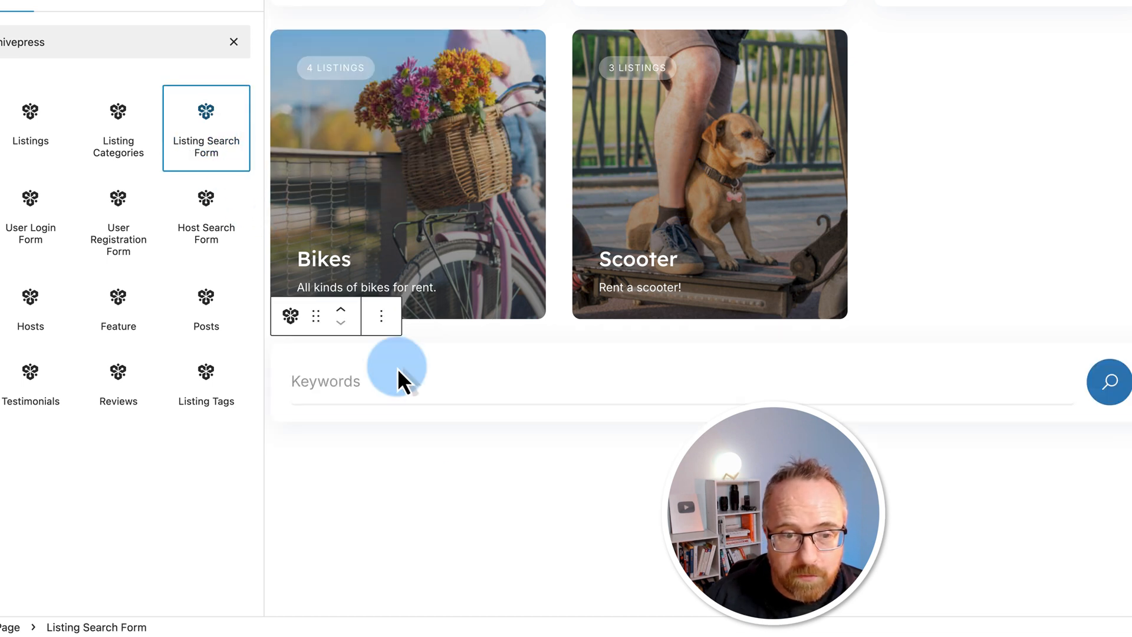
{"action": "scroll", "coordinate": [440, 430], "scroll_direction": "down", "scroll_amount": 1}
{"action": "left_click", "coordinate": [371, 338]}
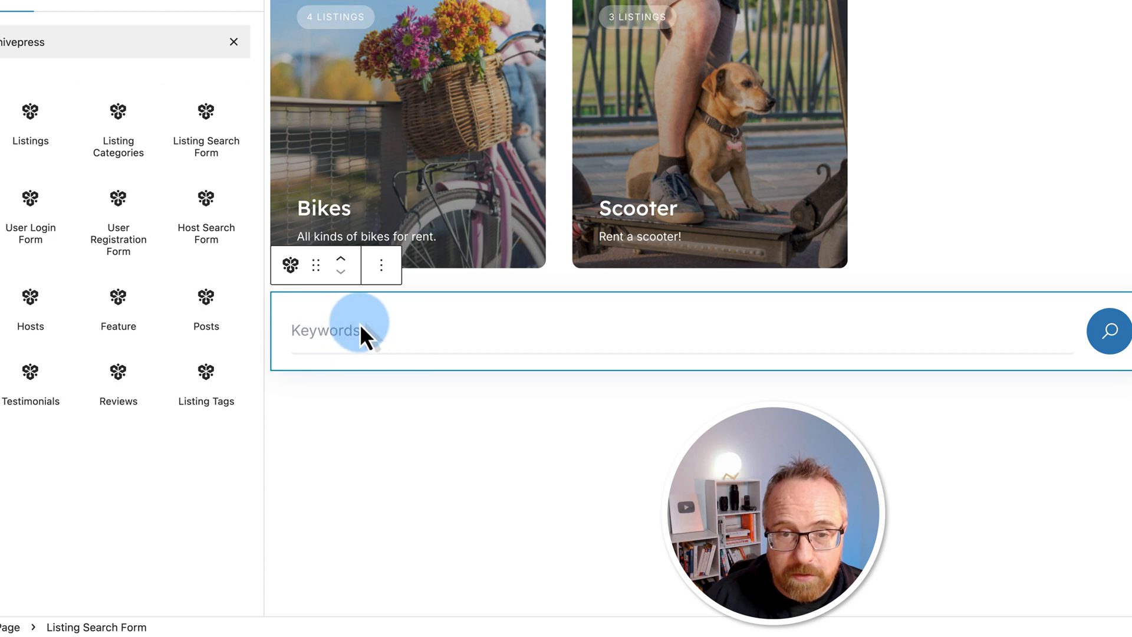
{"action": "left_click", "coordinate": [341, 260]}
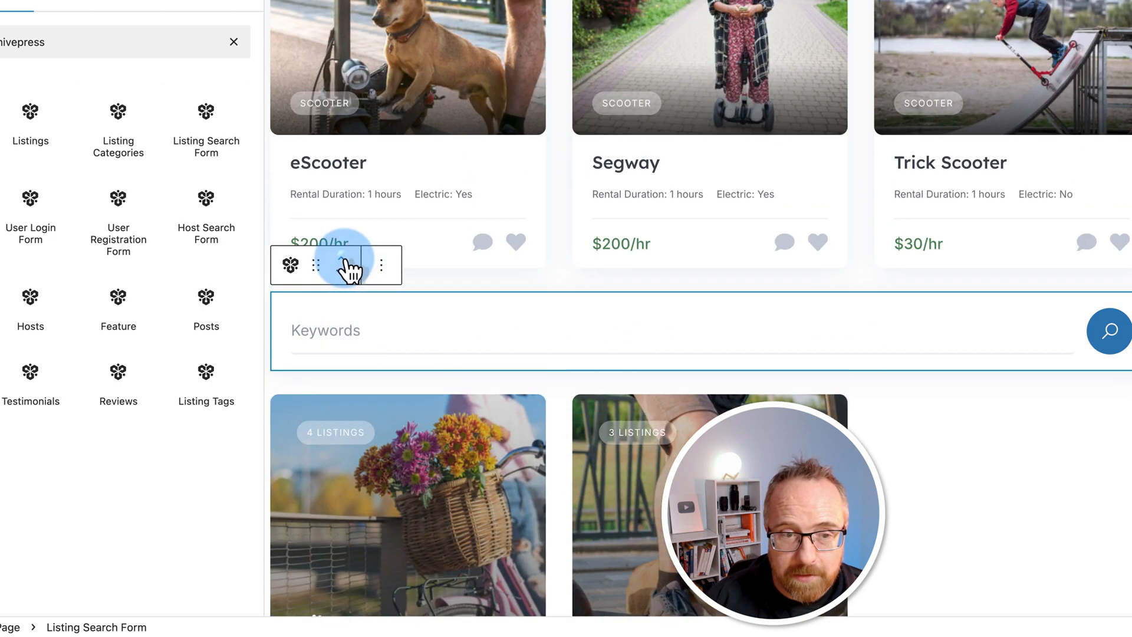
{"action": "left_click", "coordinate": [341, 259]}
Step: Add a User Login Form block below the category cards
{"action": "scroll", "coordinate": [641, 463], "scroll_direction": "down", "scroll_amount": 4}
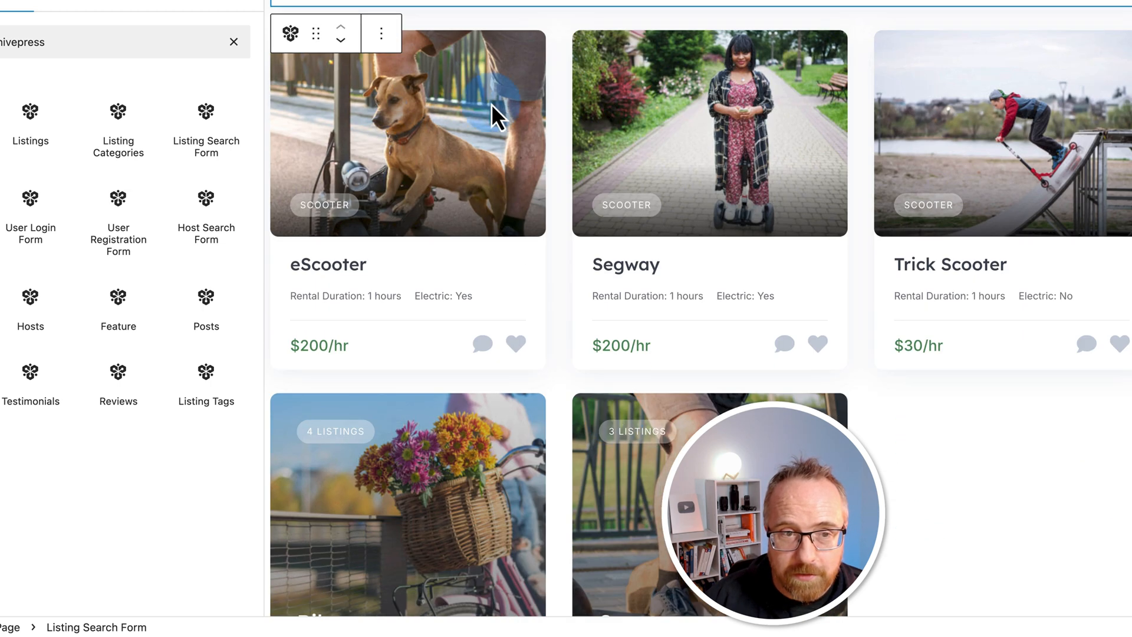
{"action": "scroll", "coordinate": [701, 358], "scroll_direction": "up", "scroll_amount": 2}
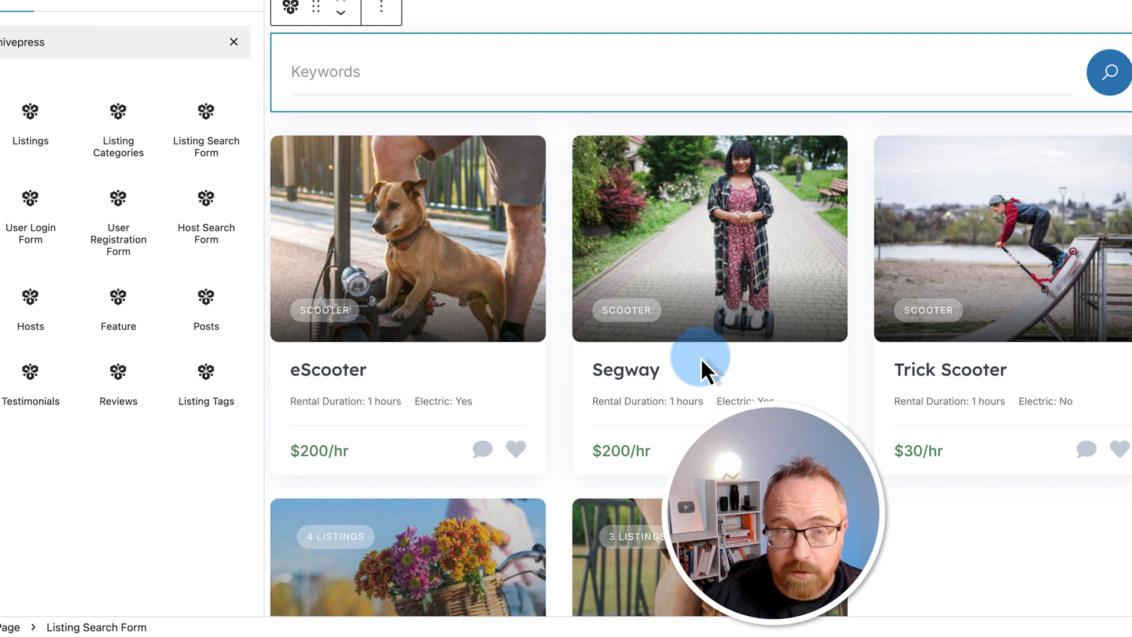
{"action": "scroll", "coordinate": [839, 393], "scroll_direction": "down", "scroll_amount": 1}
{"action": "scroll", "coordinate": [836, 392], "scroll_direction": "down", "scroll_amount": 8}
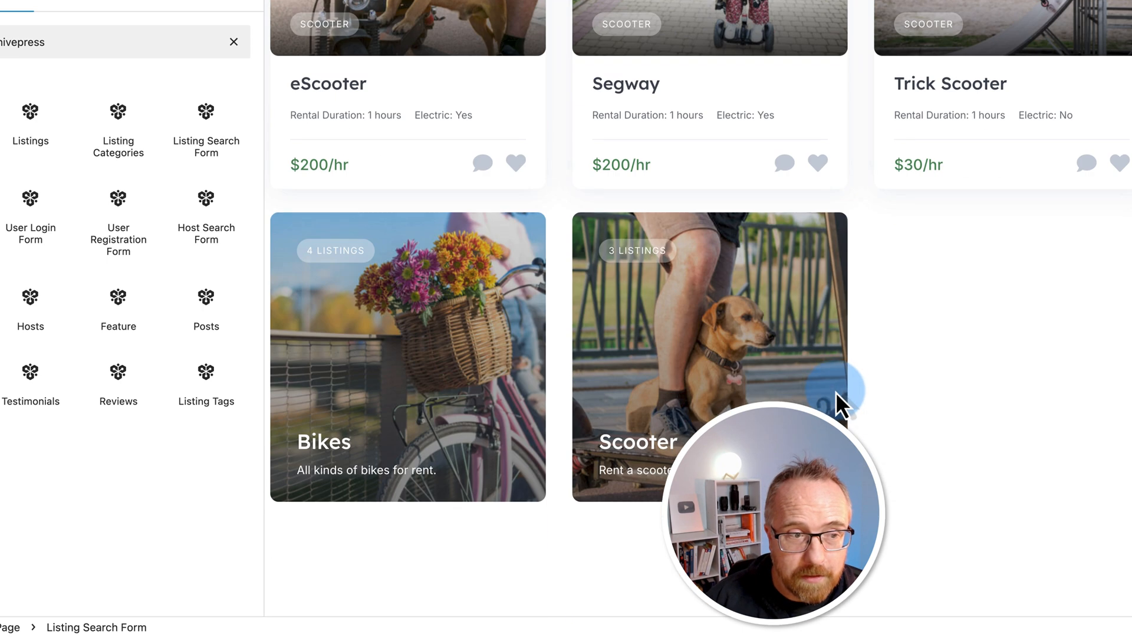
{"action": "left_click", "coordinate": [395, 354]}
{"action": "left_click", "coordinate": [48, 242]}
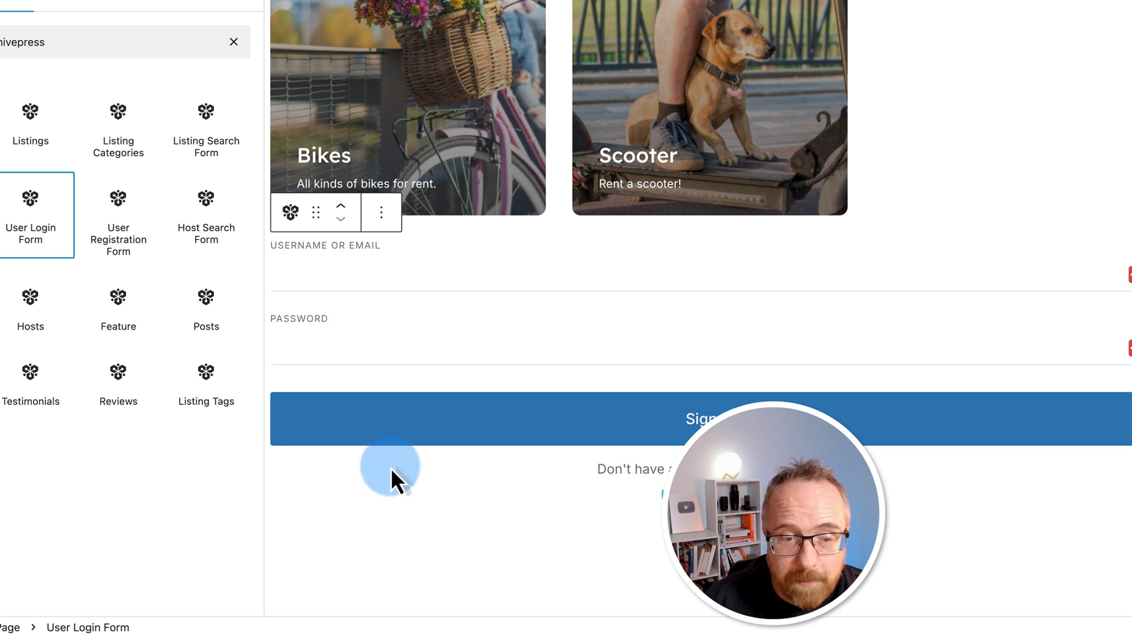
Step: Insert a User Registration Form block below the login form
{"action": "left_click", "coordinate": [387, 510]}
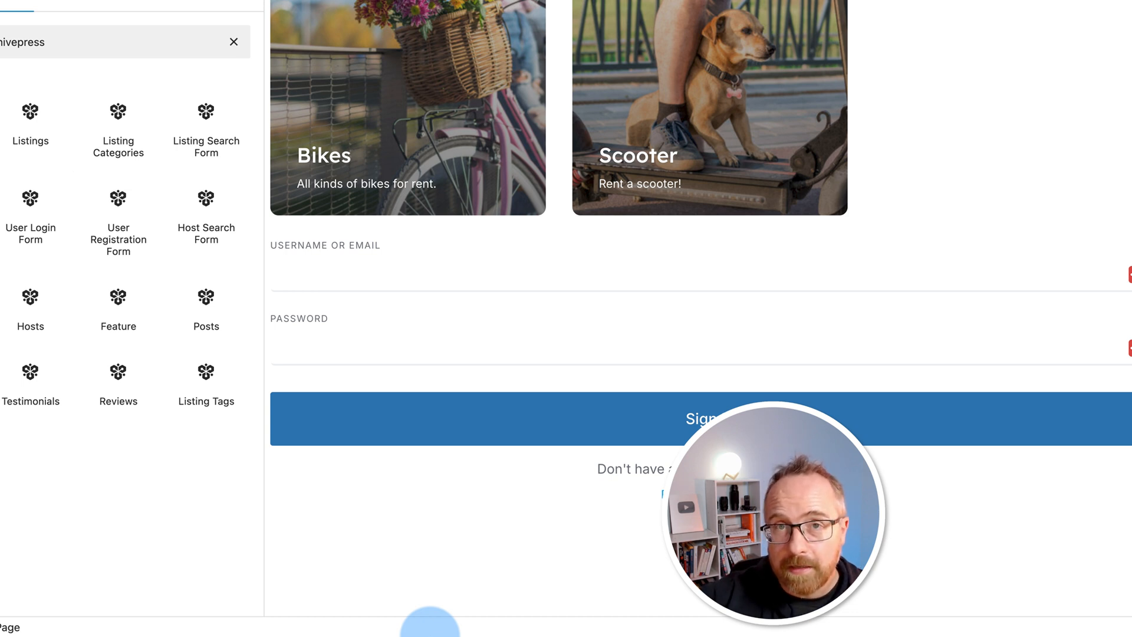
{"action": "left_click", "coordinate": [451, 566]}
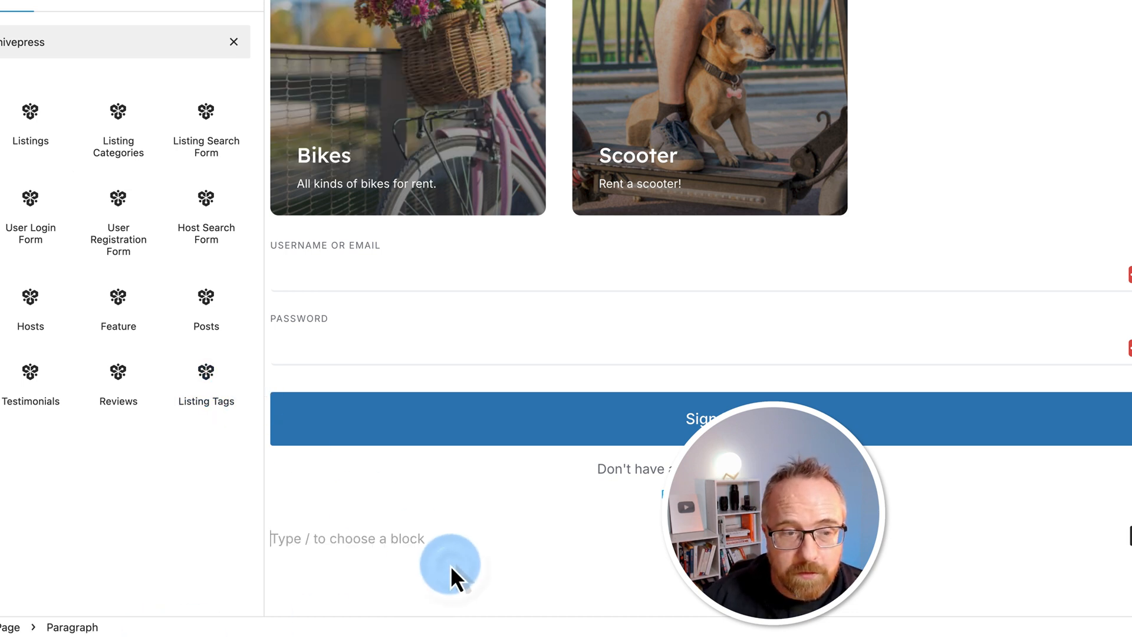
{"action": "left_click", "coordinate": [136, 242]}
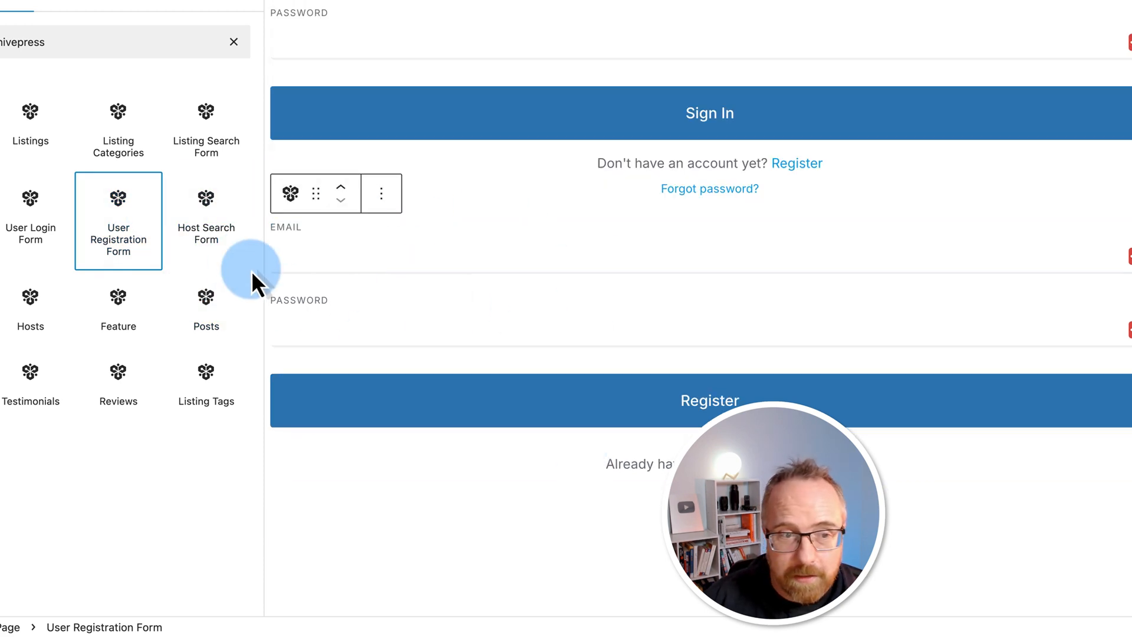
Step: Place a Host Search Form block on the Home page
{"action": "left_click", "coordinate": [213, 218]}
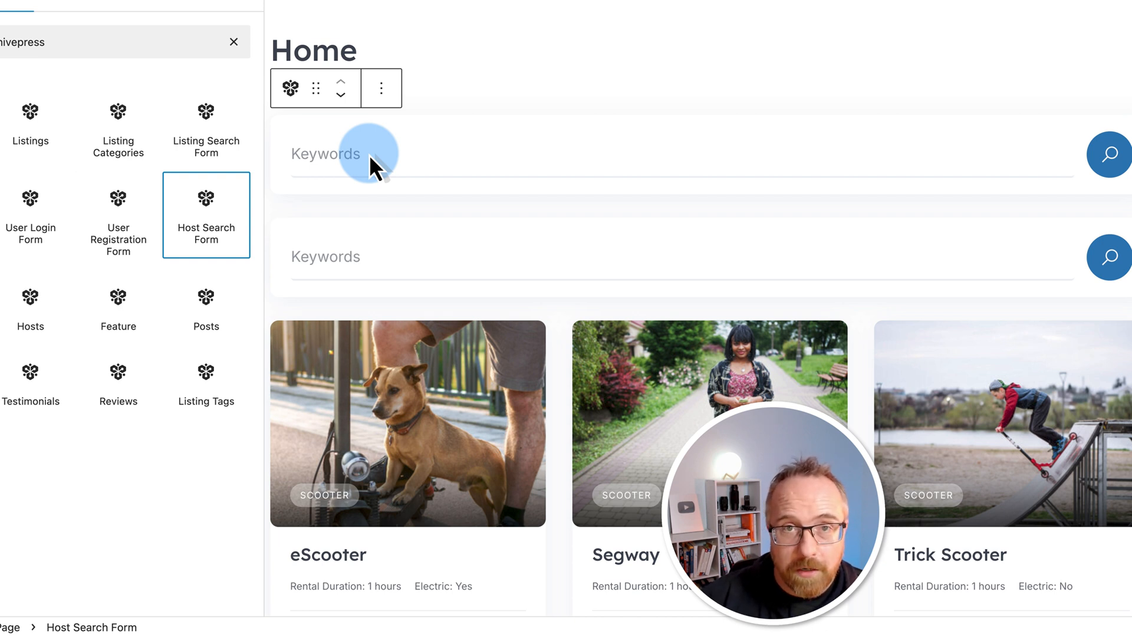
{"action": "left_click", "coordinate": [210, 227]}
{"action": "scroll", "coordinate": [486, 498], "scroll_direction": "down", "scroll_amount": 7}
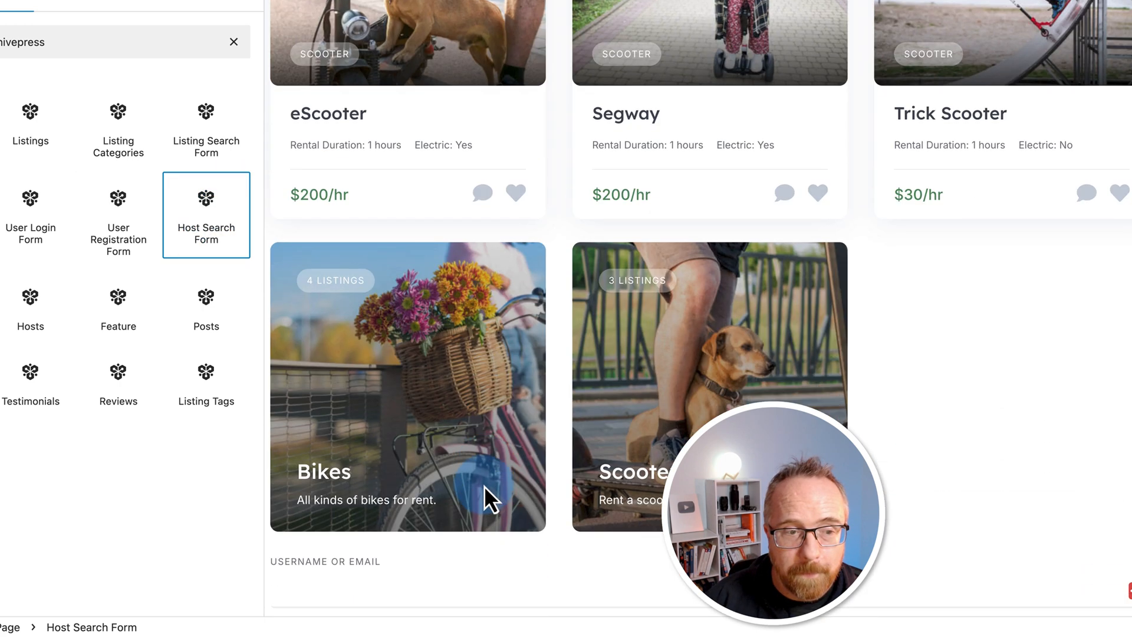
{"action": "scroll", "coordinate": [484, 419], "scroll_direction": "down", "scroll_amount": 4}
{"action": "scroll", "coordinate": [417, 523], "scroll_direction": "down", "scroll_amount": 9}
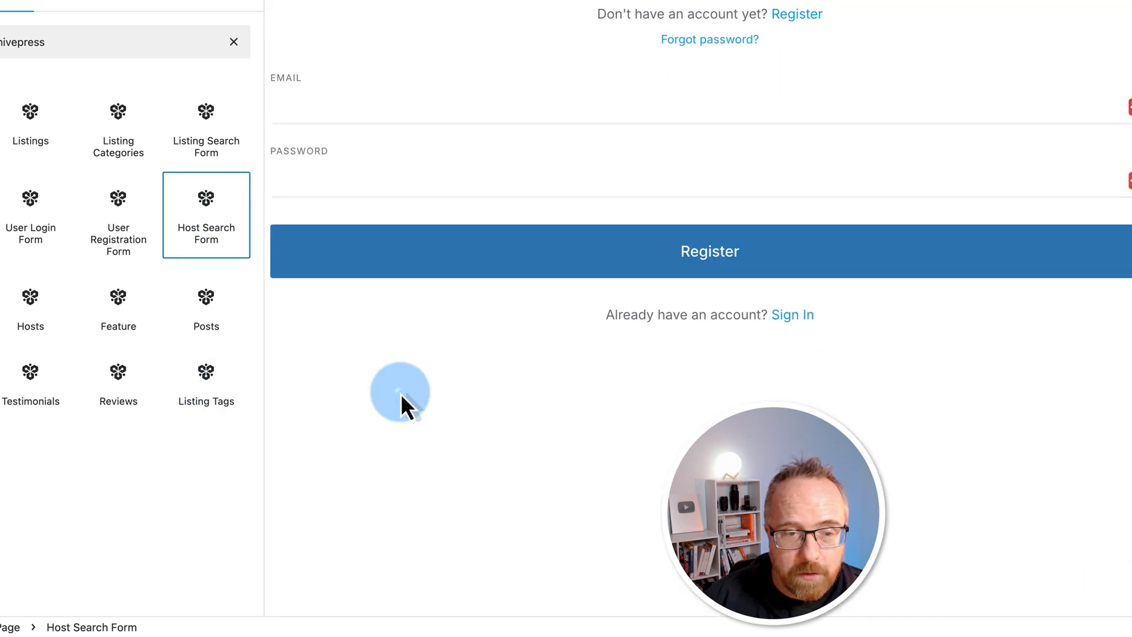
Step: Add a Hosts block at the end of the page and save the Home page
{"action": "left_click", "coordinate": [401, 393]}
{"action": "left_click", "coordinate": [31, 309]}
{"action": "scroll", "coordinate": [451, 198], "scroll_direction": "down", "scroll_amount": 4}
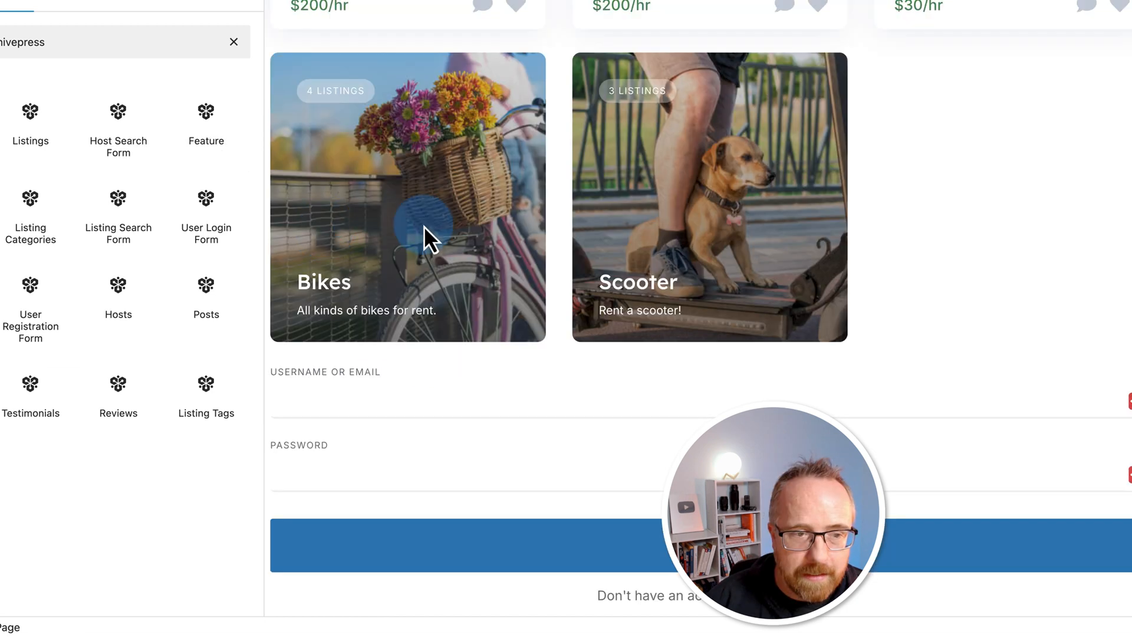
{"action": "mouse_move", "coordinate": [43, 328]}
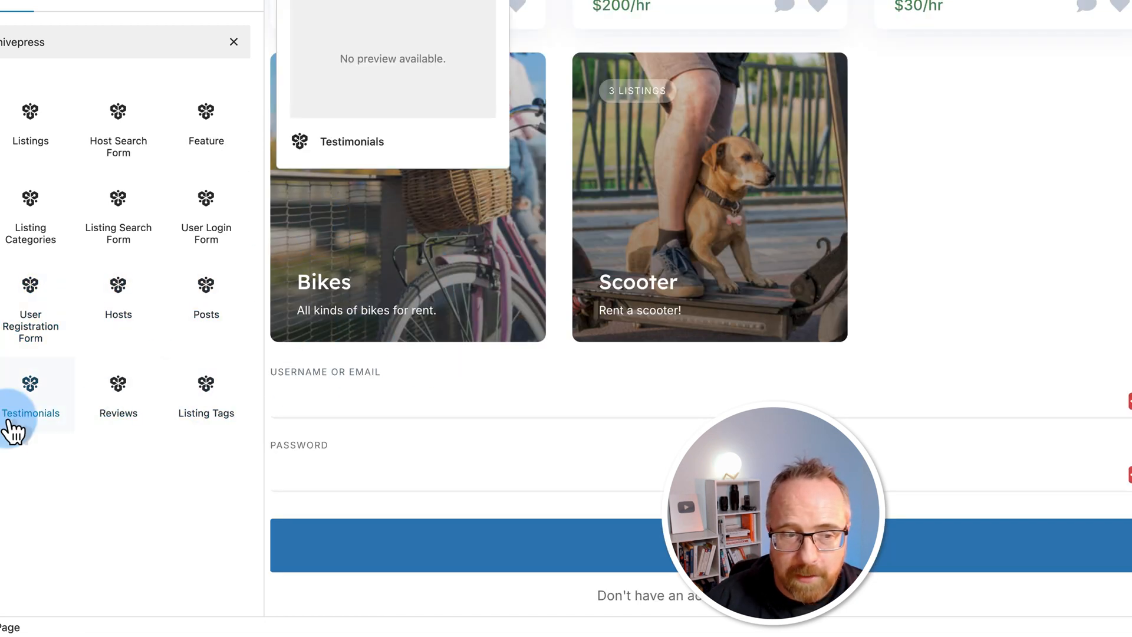
{"action": "scroll", "coordinate": [322, 352], "scroll_direction": "down", "scroll_amount": 5}
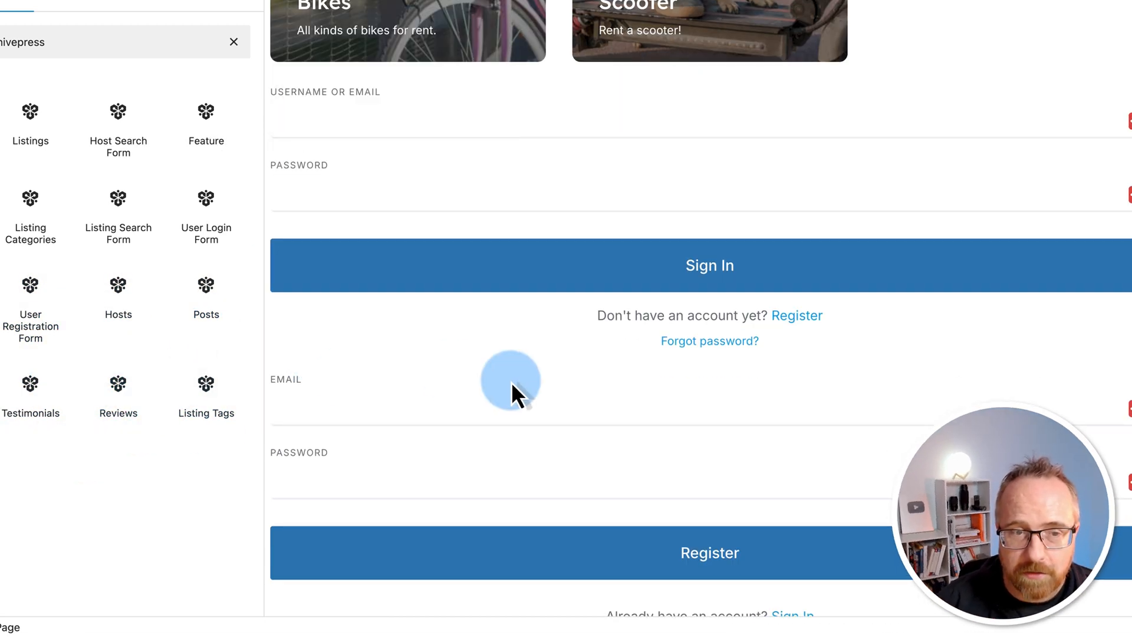
{"action": "scroll", "coordinate": [511, 382], "scroll_direction": "down", "scroll_amount": 2}
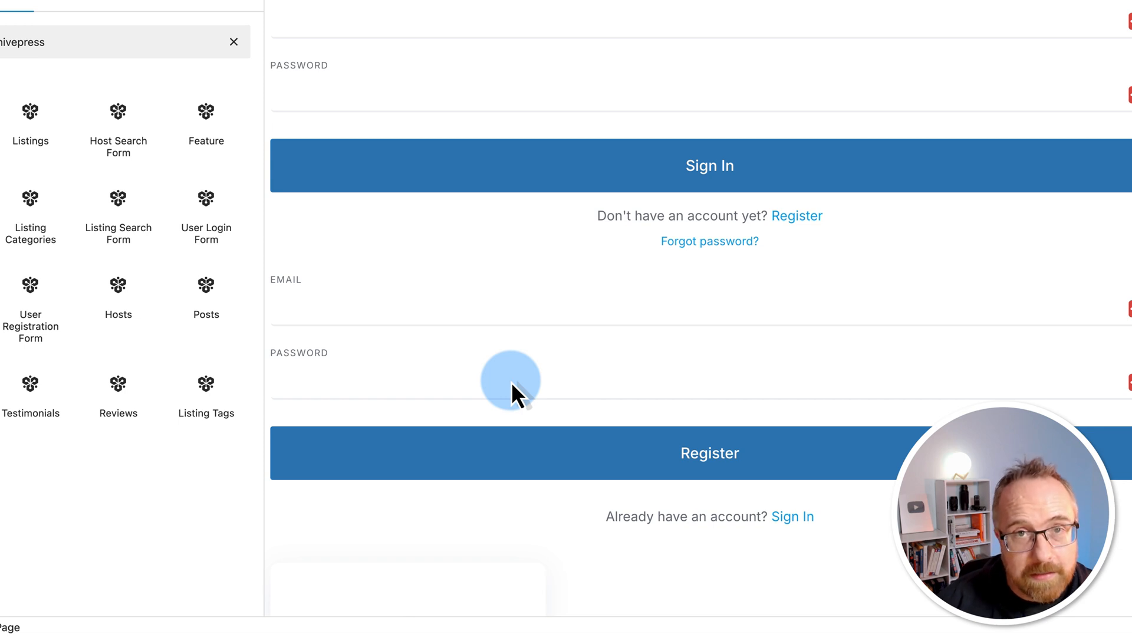
{"action": "left_click", "coordinate": [962, 36]}
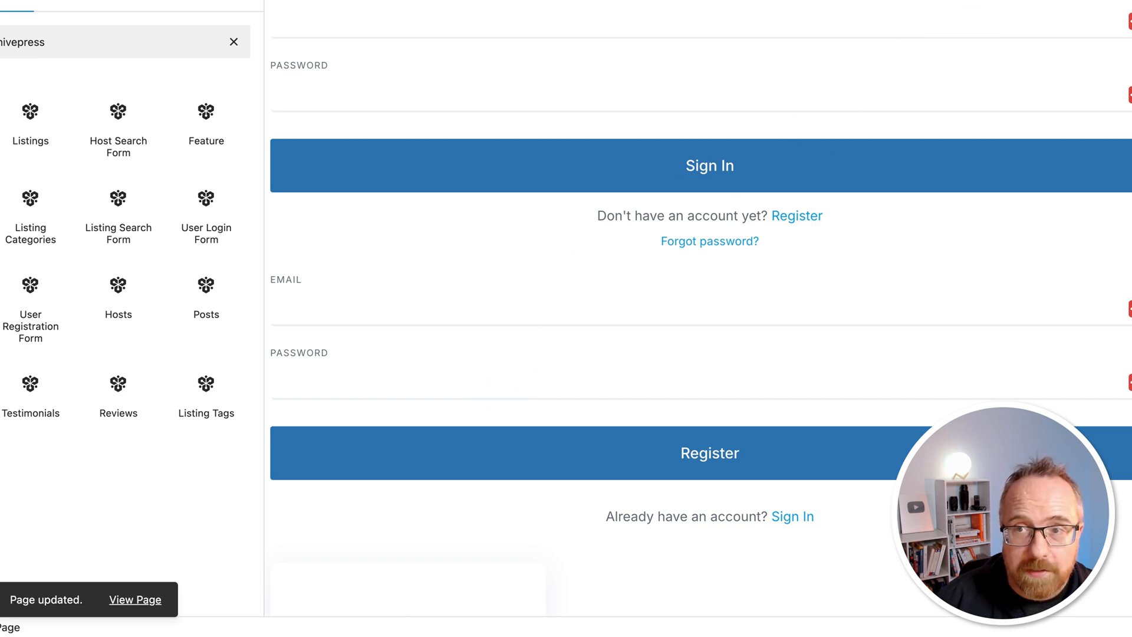
Step: View the published page and search the listings for 'mountain bike', finding the single Mountain Bike result
{"action": "left_click", "coordinate": [135, 600]}
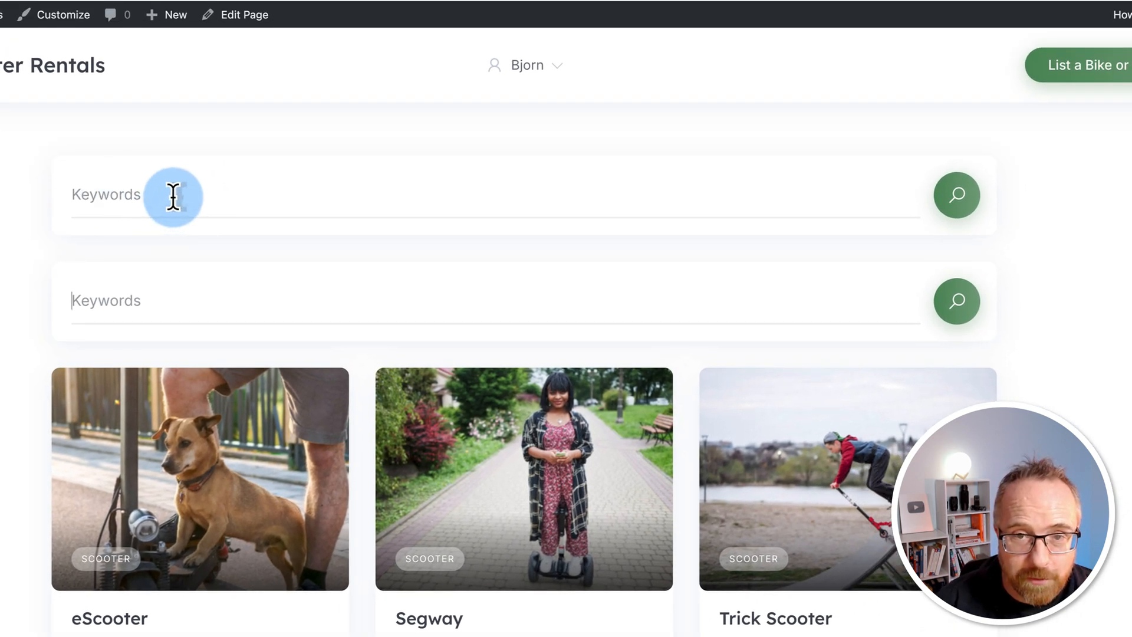
{"action": "left_click", "coordinate": [142, 308]}
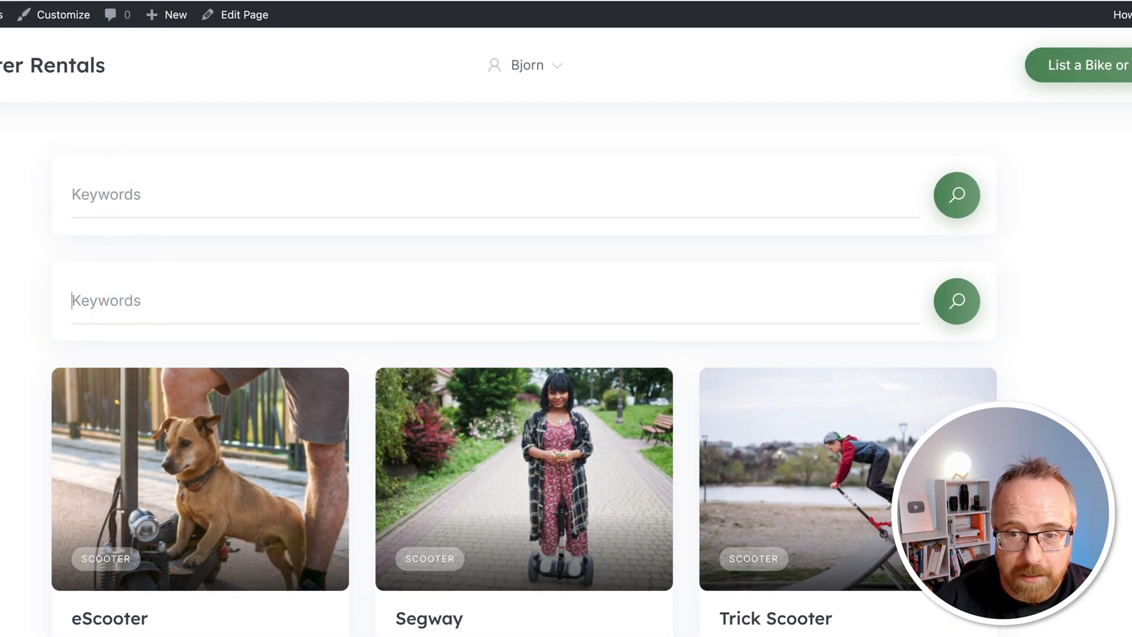
{"action": "left_click", "coordinate": [117, 301]}
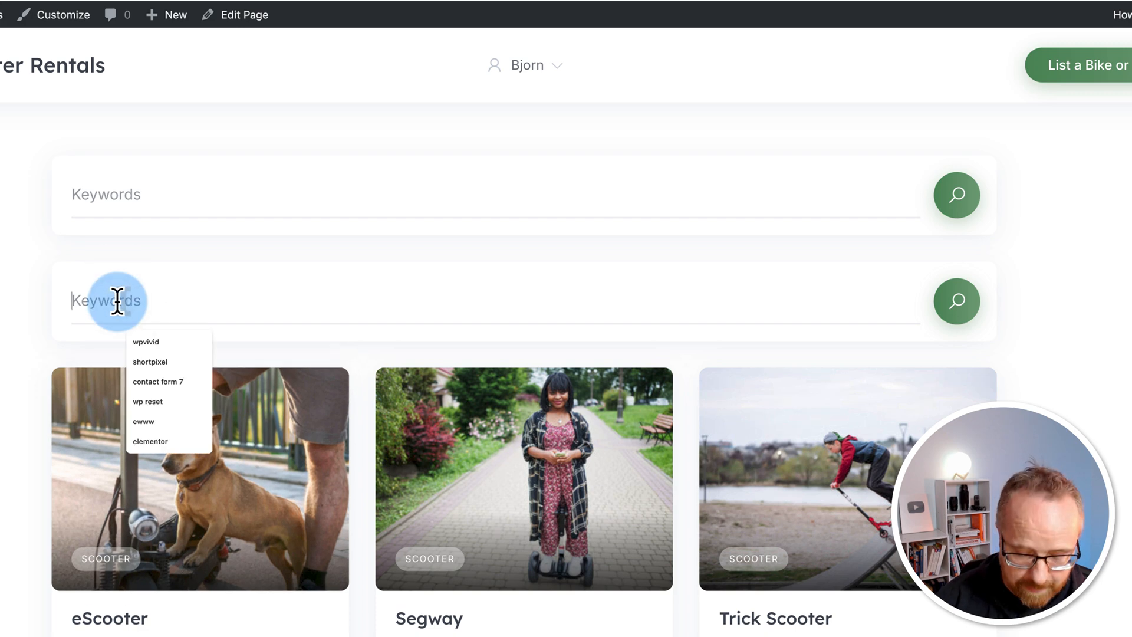
{"action": "type", "text": "mountain bike"}
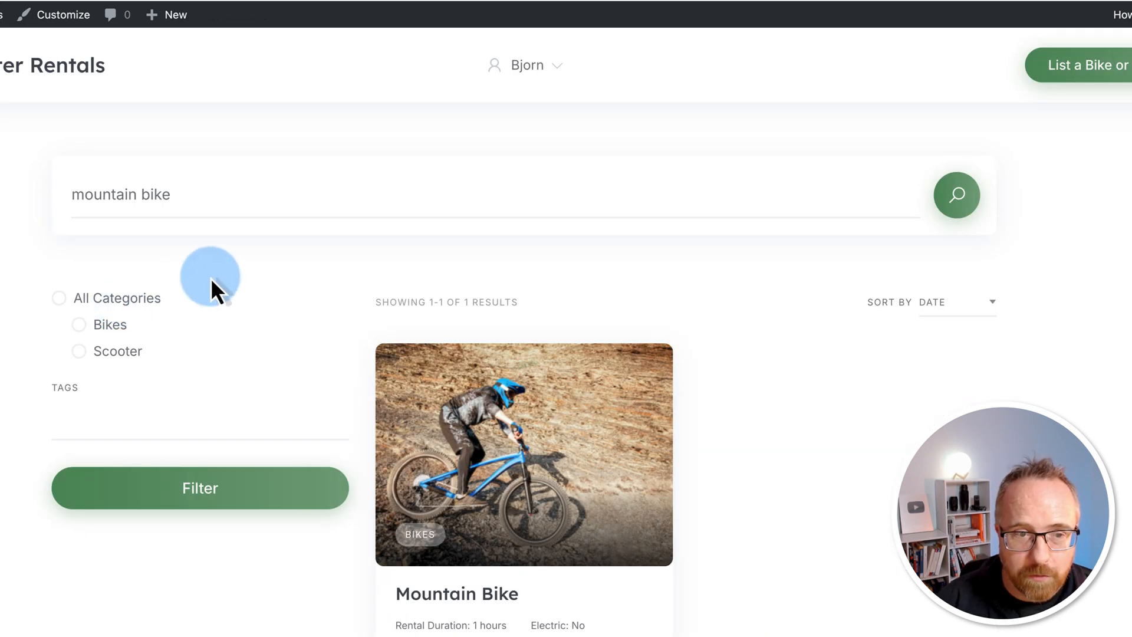
{"action": "scroll", "coordinate": [211, 280], "scroll_direction": "down", "scroll_amount": 2}
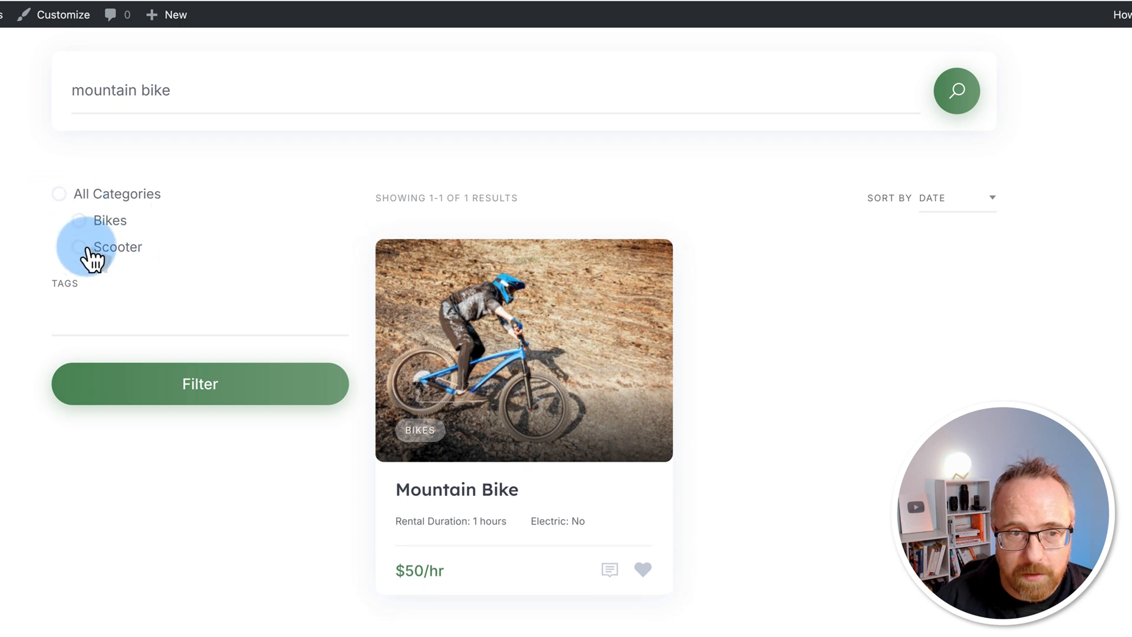
{"action": "scroll", "coordinate": [507, 277], "scroll_direction": "down", "scroll_amount": 1}
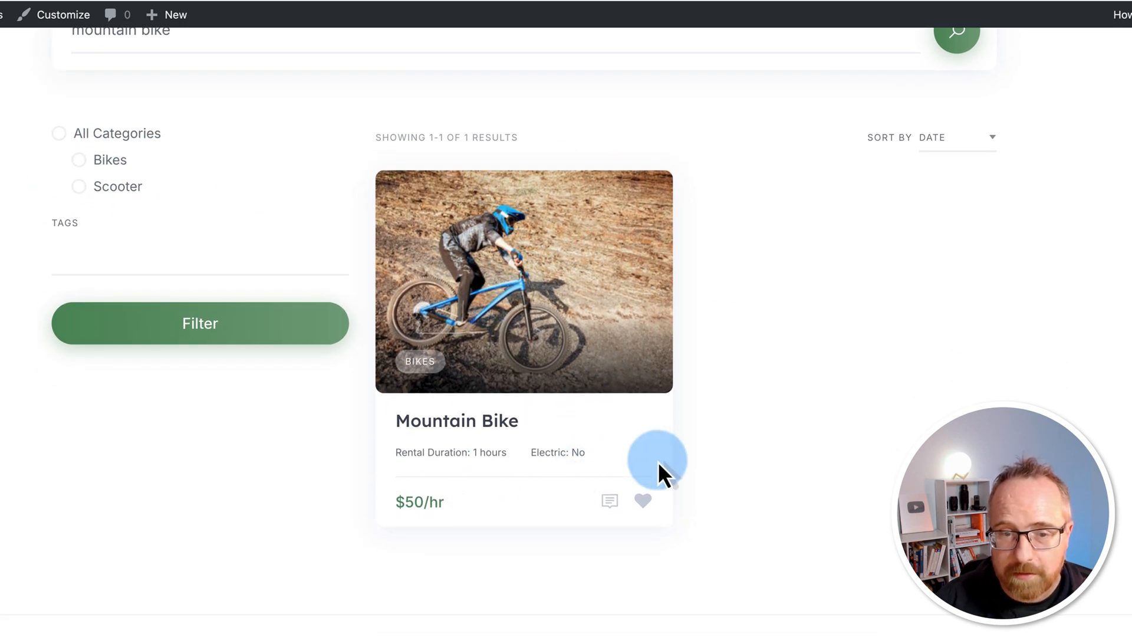
Step: Open the Mountain Bike listing and show its December 2024 availability calendar
{"action": "left_click", "coordinate": [577, 327]}
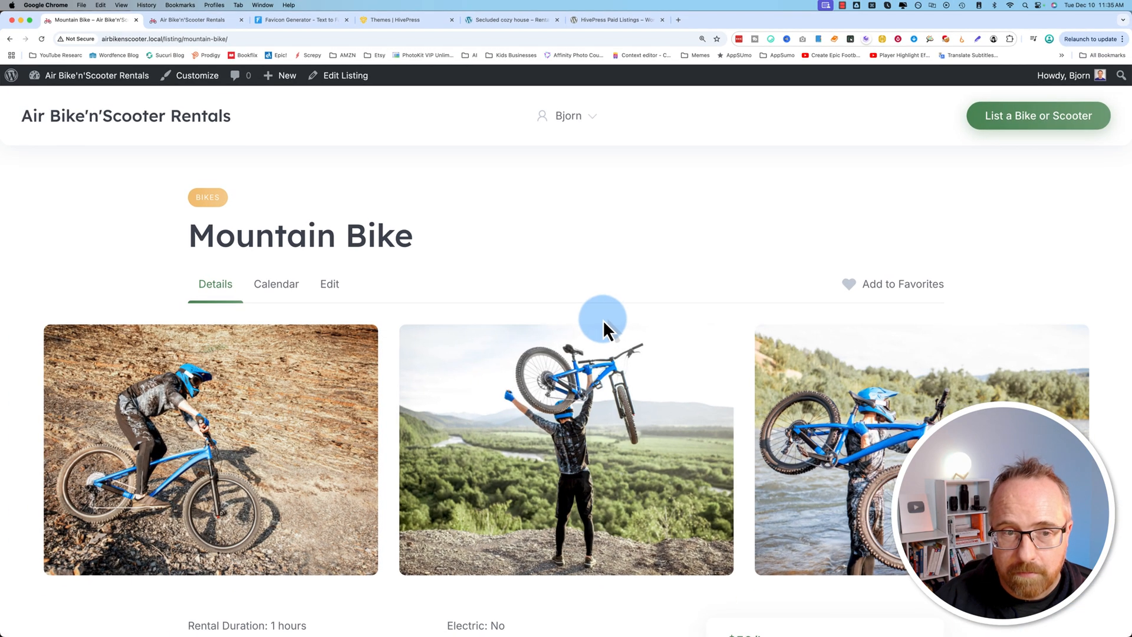
{"action": "scroll", "coordinate": [596, 327], "scroll_direction": "down", "scroll_amount": 5}
{"action": "scroll", "coordinate": [597, 507], "scroll_direction": "up", "scroll_amount": 1}
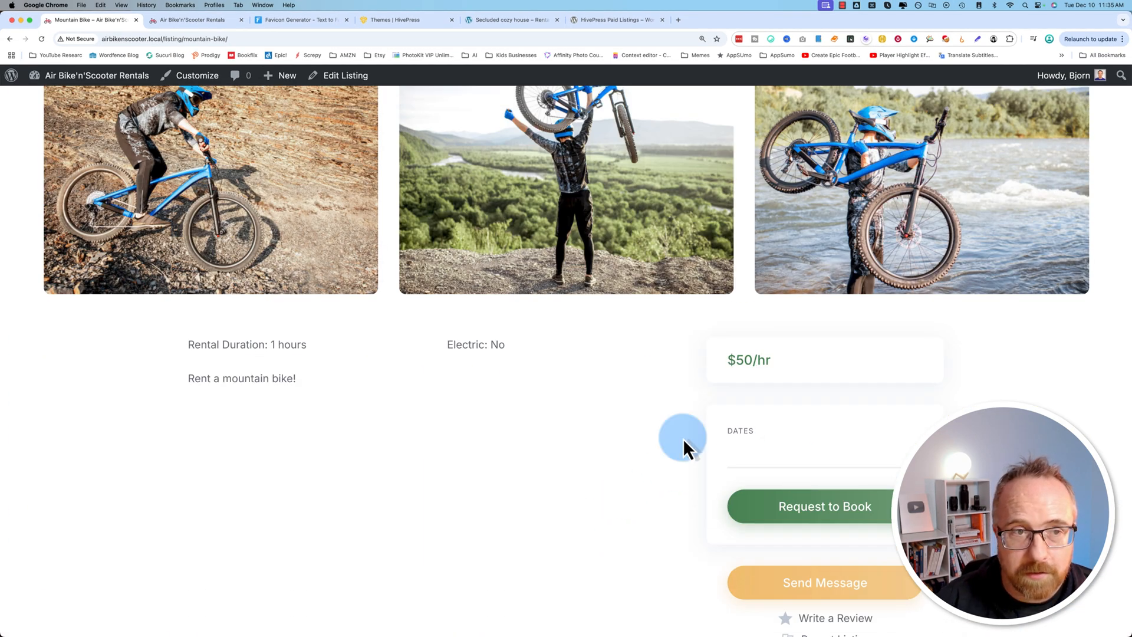
{"action": "scroll", "coordinate": [683, 438], "scroll_direction": "up", "scroll_amount": 3}
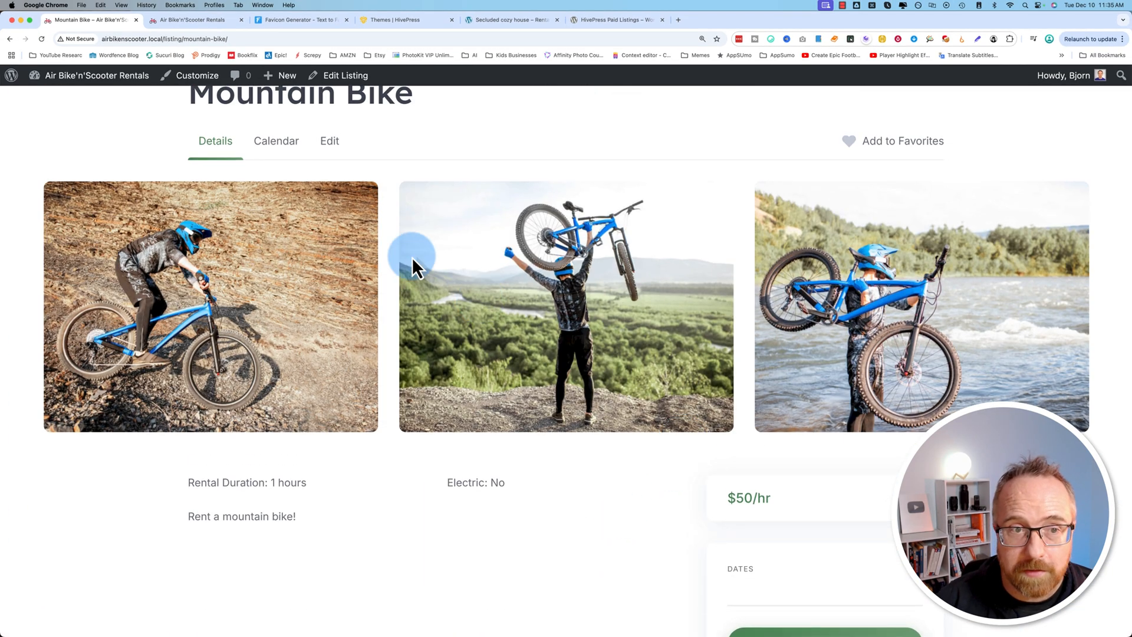
{"action": "left_click", "coordinate": [277, 140]}
{"action": "scroll", "coordinate": [126, 406], "scroll_direction": "down", "scroll_amount": 3}
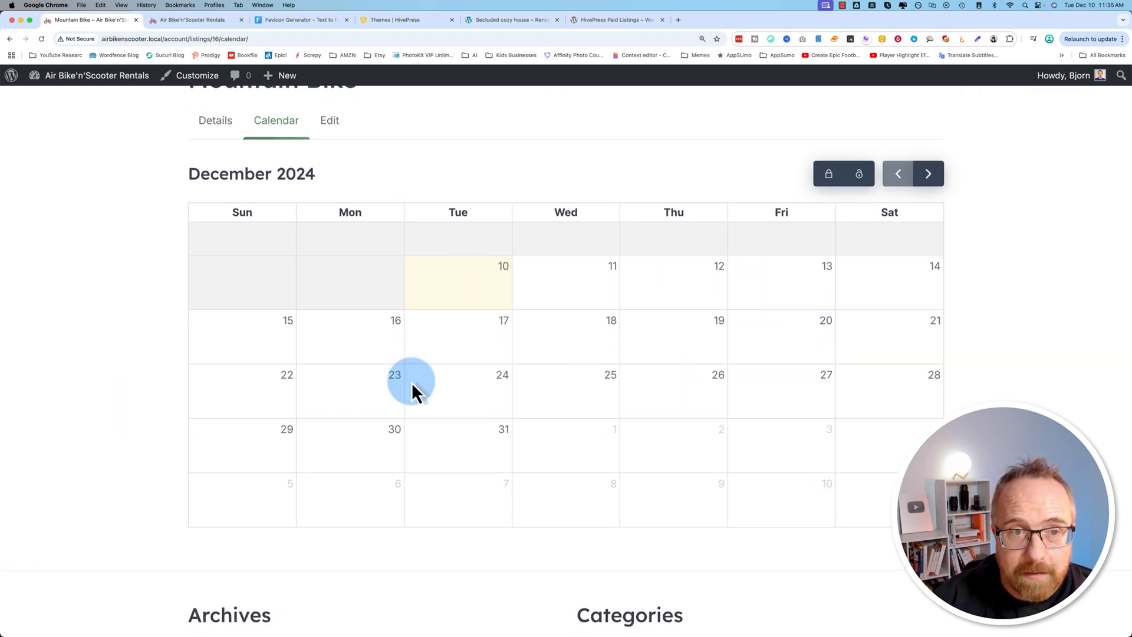
{"action": "mouse_move", "coordinate": [15, 84]}
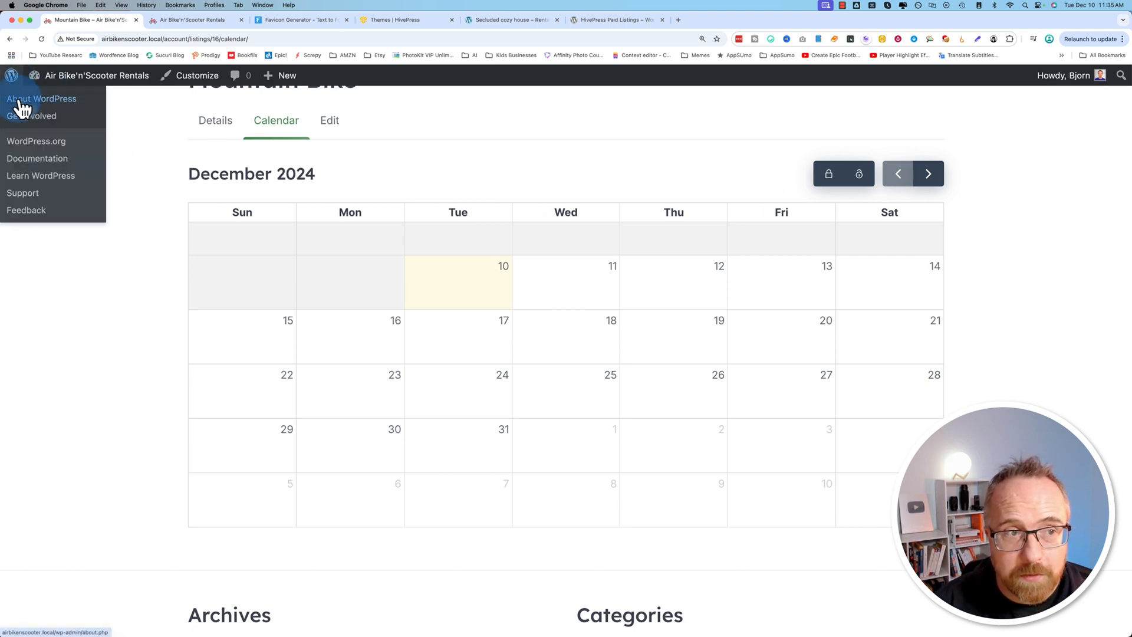
Step: Search plugins for 'import demo data', then install and activate One Click Demo Import
{"action": "left_click", "coordinate": [55, 95]}
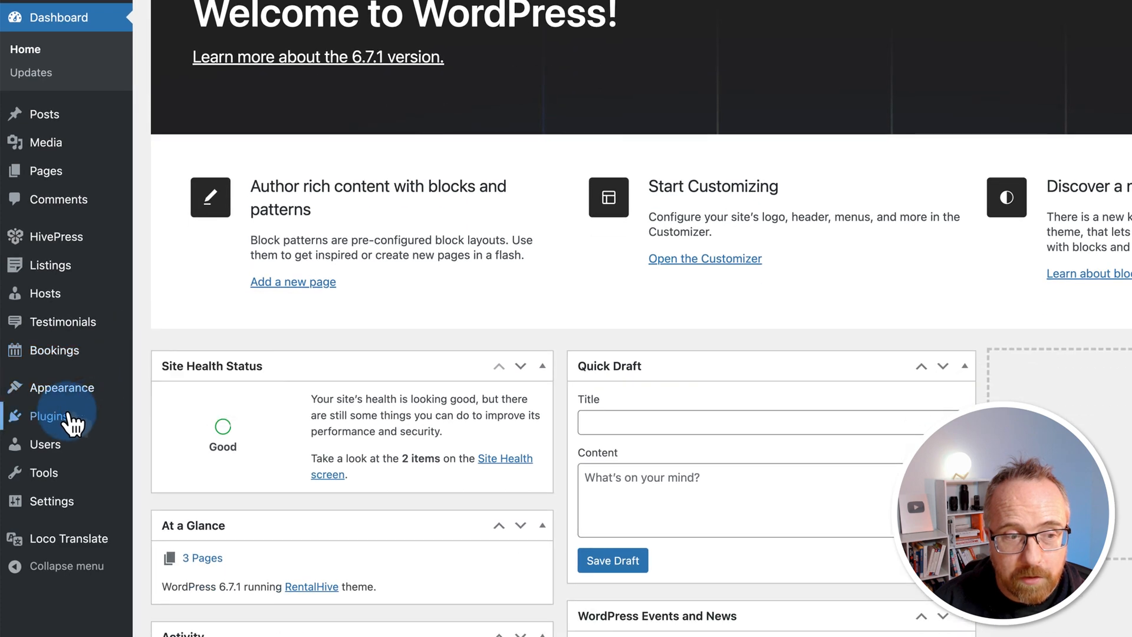
{"action": "mouse_move", "coordinate": [65, 415]}
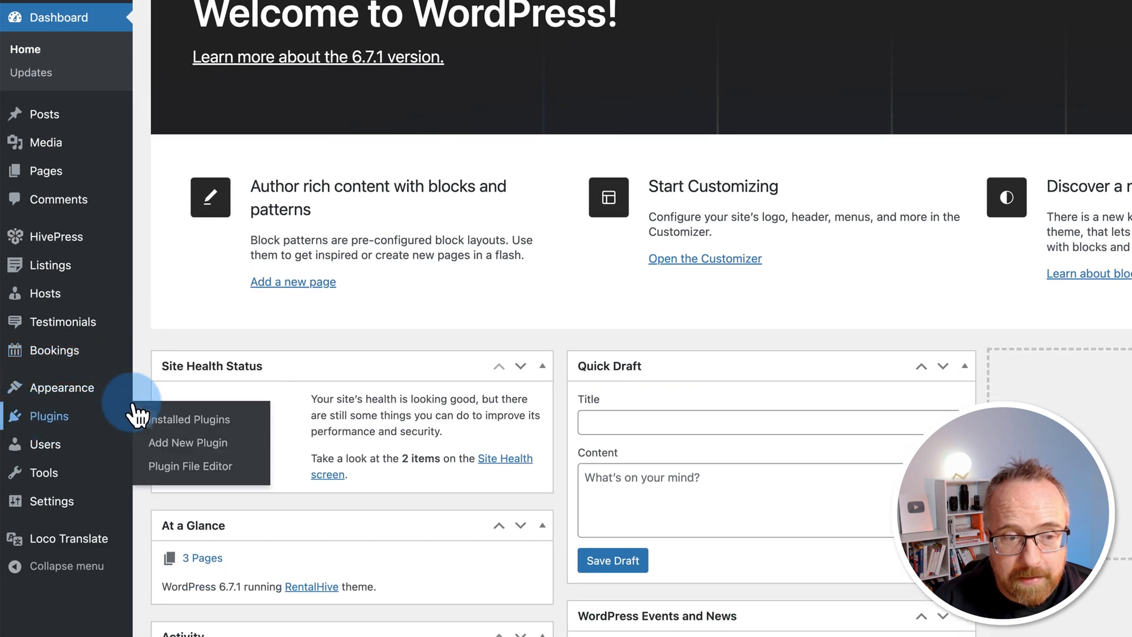
{"action": "left_click", "coordinate": [231, 443]}
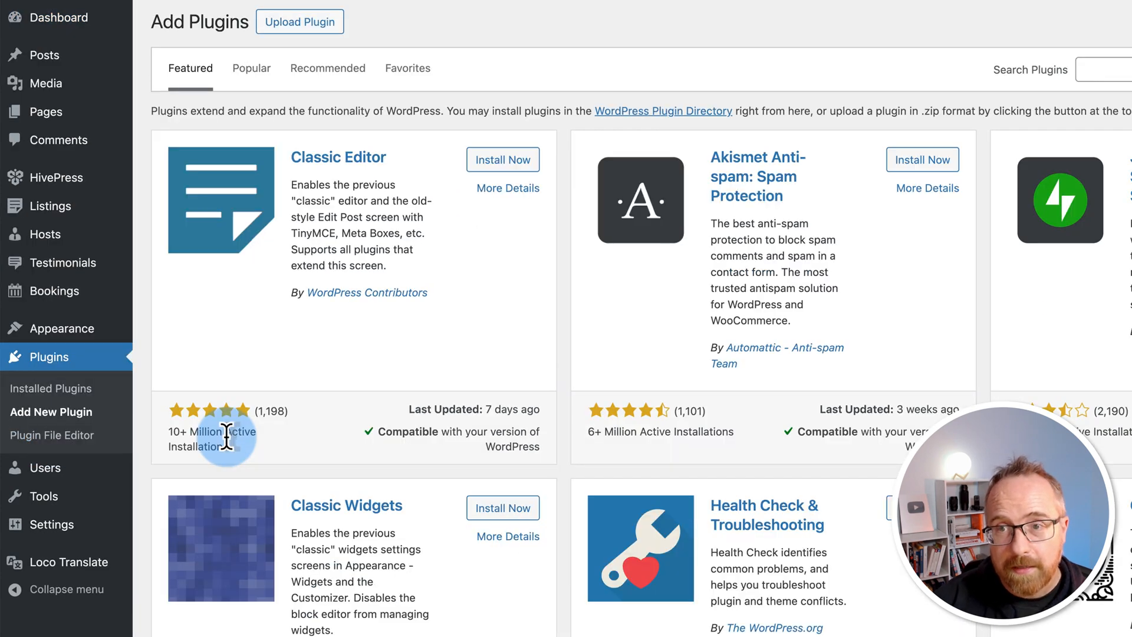
{"action": "left_click", "coordinate": [1105, 70]}
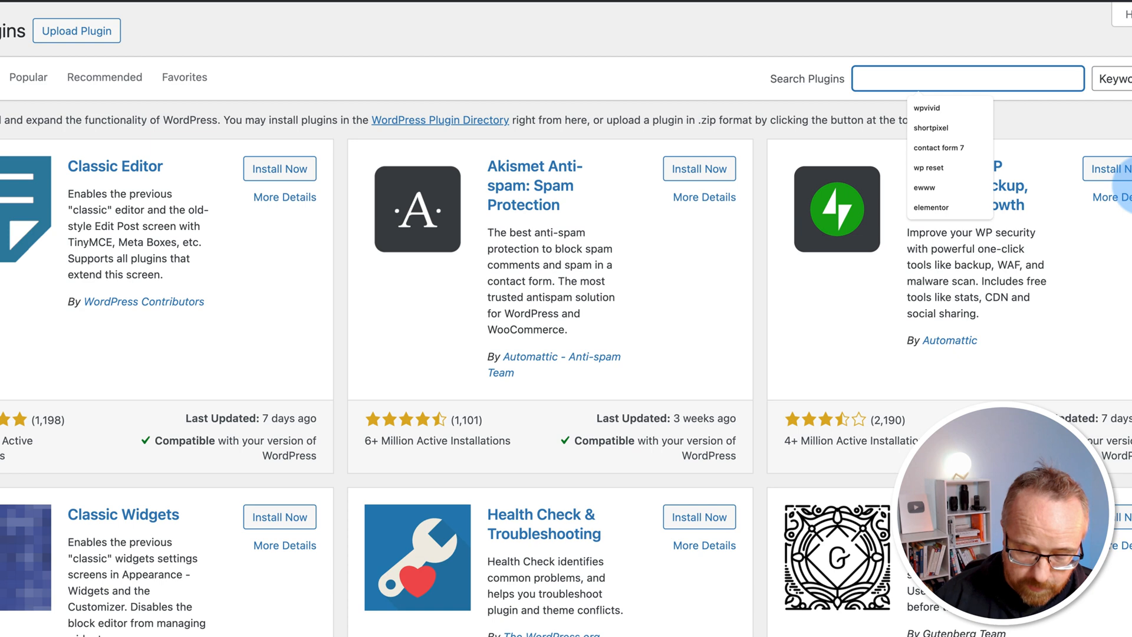
{"action": "type", "text": "import demo"}
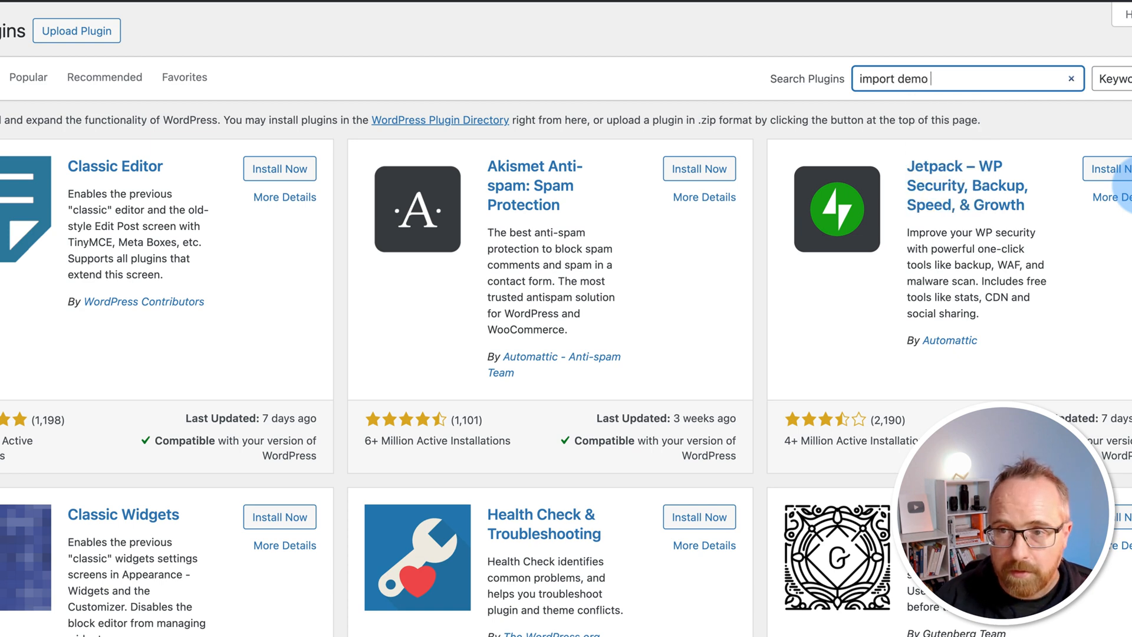
{"action": "type", "text": " data"}
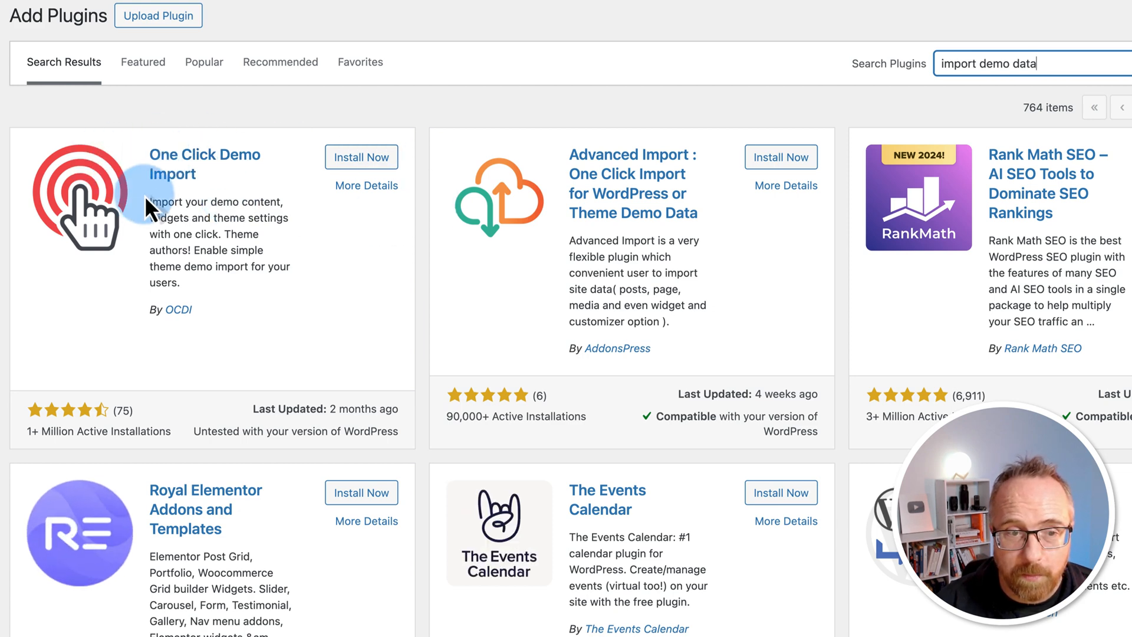
{"action": "left_click", "coordinate": [377, 156]}
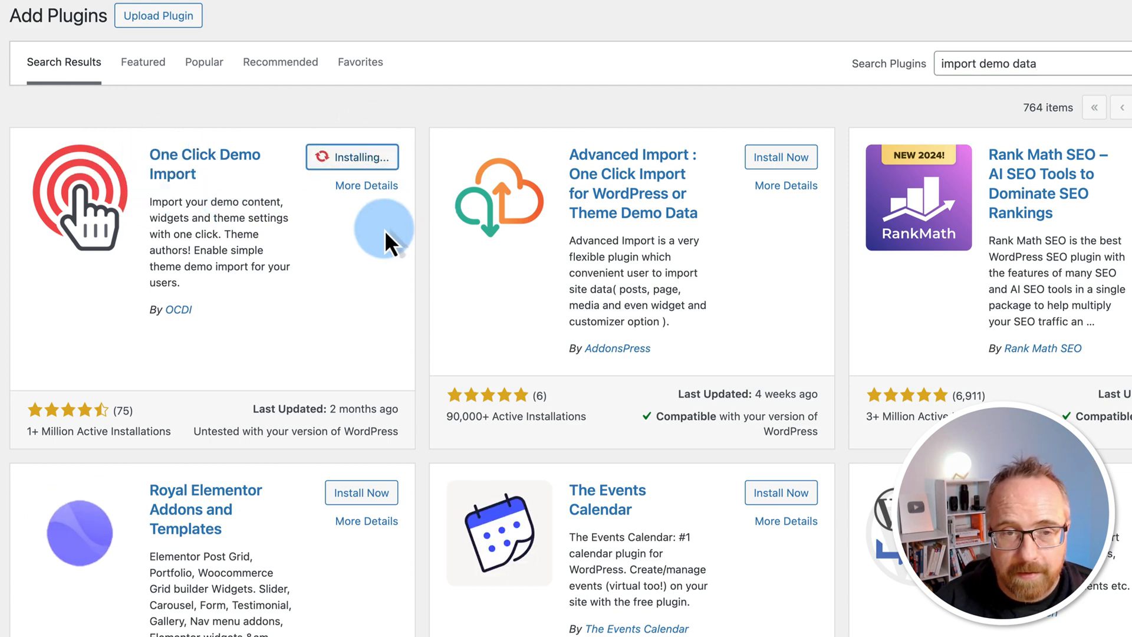
{"action": "left_click", "coordinate": [361, 158]}
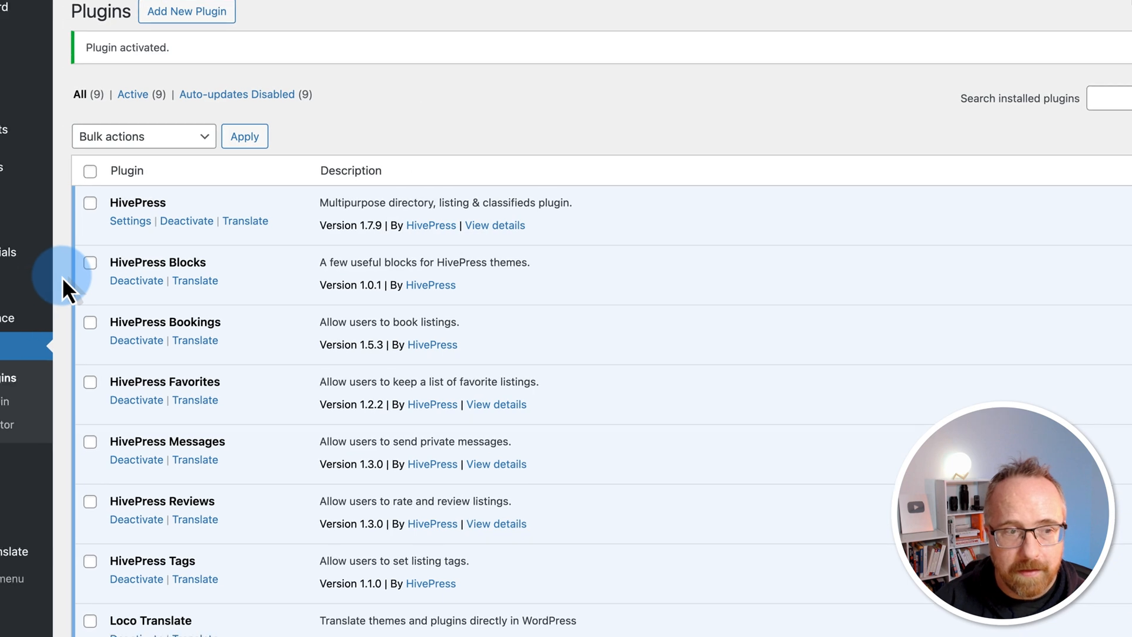
Step: Import the RentalHive demo data without the recommended plugins, then view the resulting demo site
{"action": "mouse_move", "coordinate": [93, 318]}
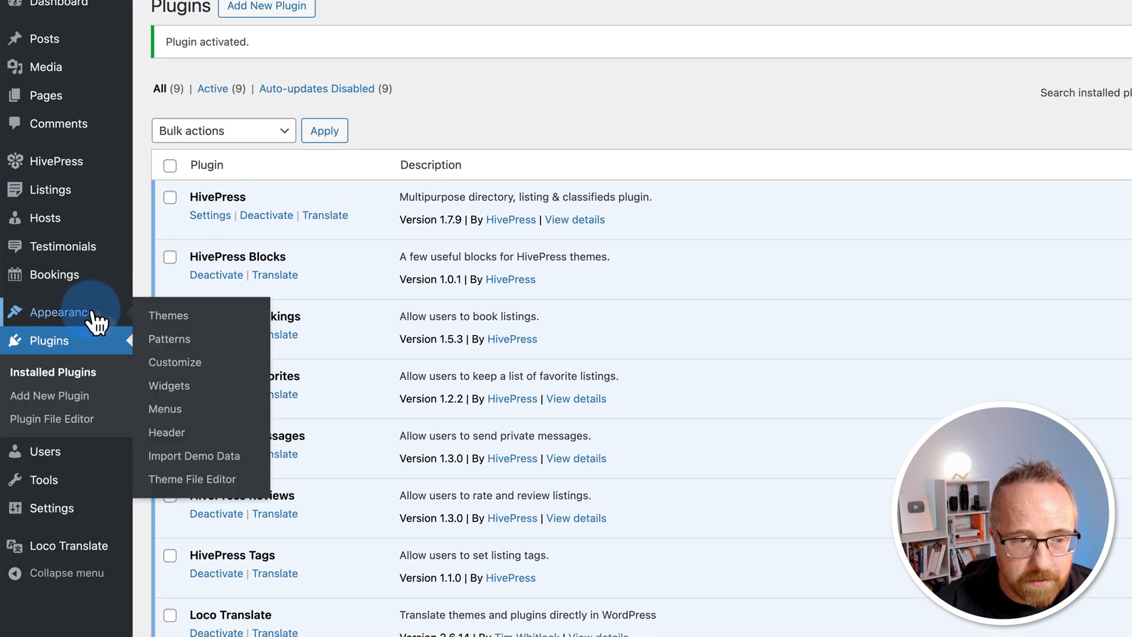
{"action": "left_click", "coordinate": [187, 455]}
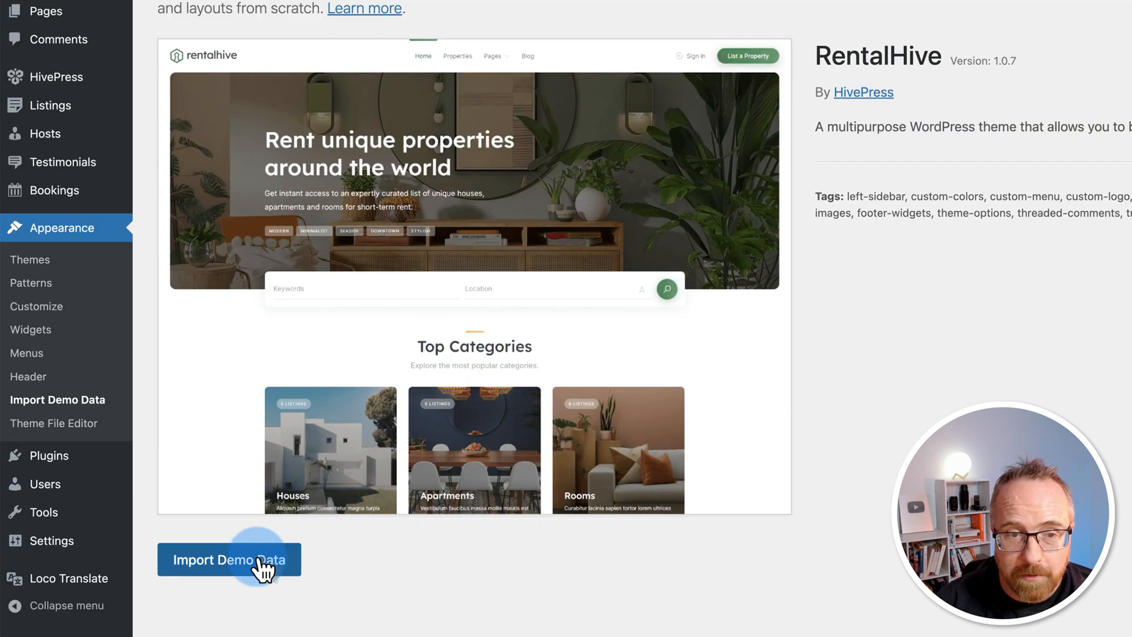
{"action": "left_click", "coordinate": [258, 563]}
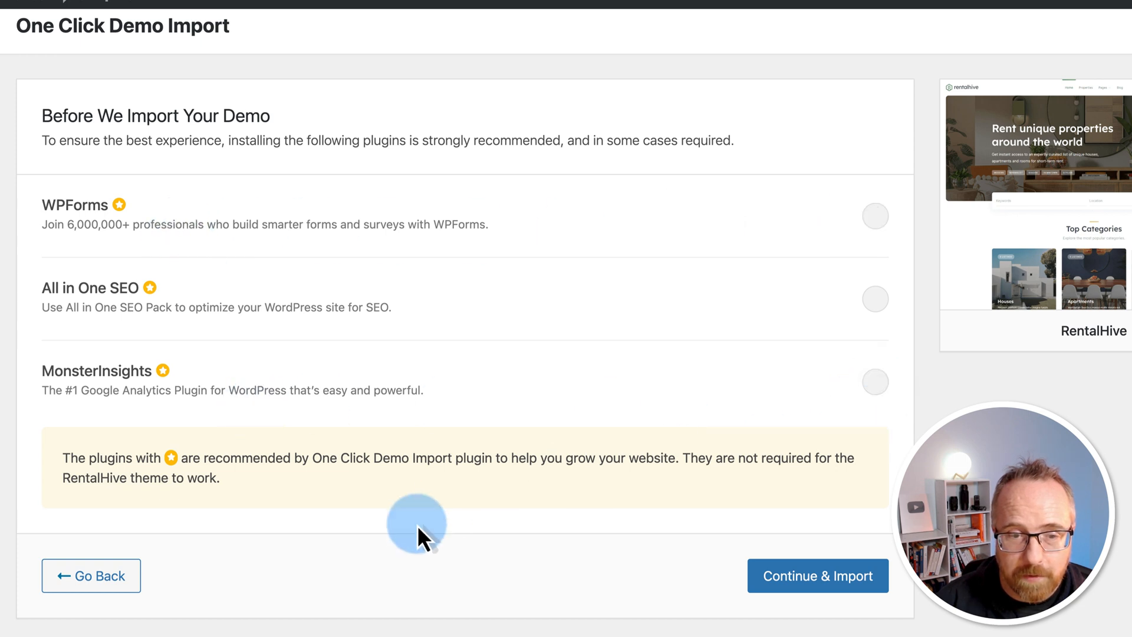
{"action": "left_click", "coordinate": [823, 586]}
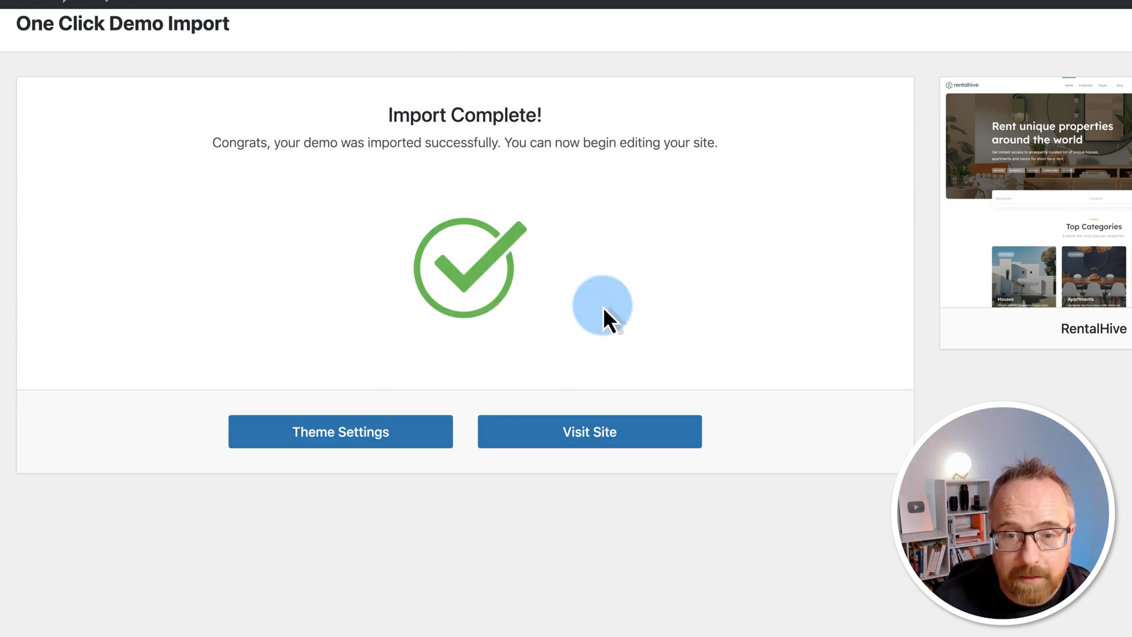
{"action": "left_click", "coordinate": [596, 441]}
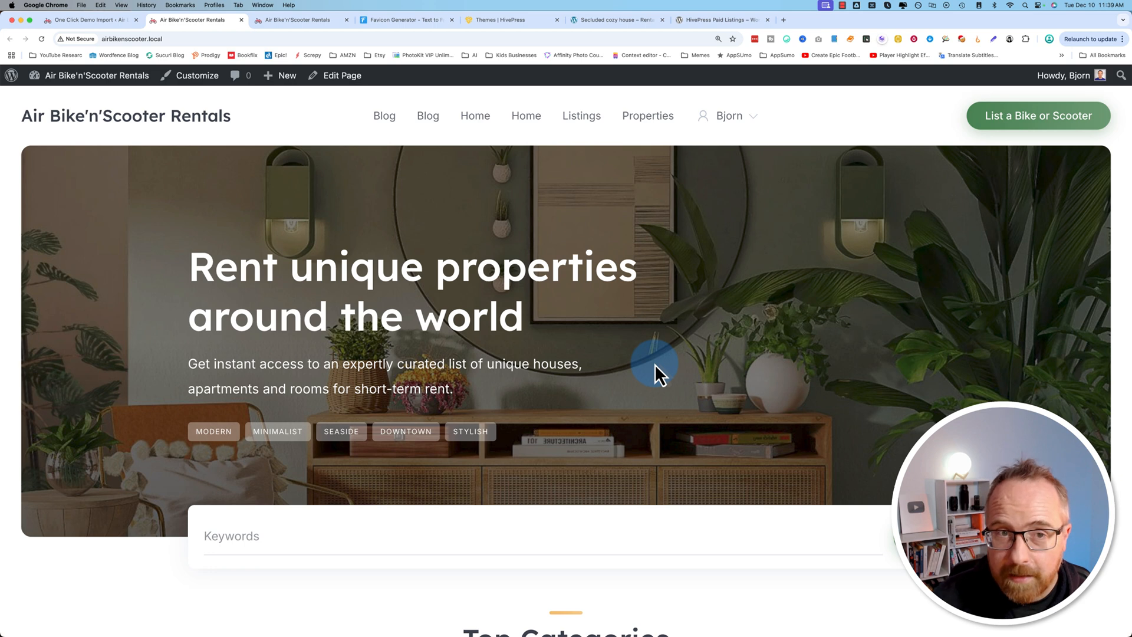
{"action": "scroll", "coordinate": [529, 327], "scroll_direction": "down", "scroll_amount": 6}
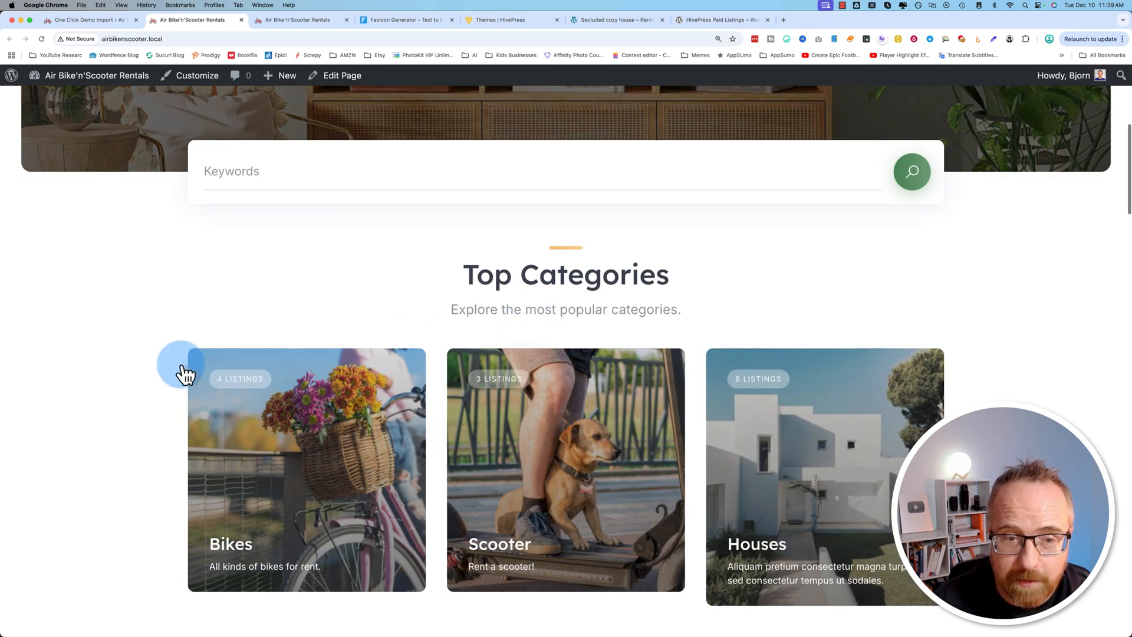
{"action": "scroll", "coordinate": [183, 374], "scroll_direction": "down", "scroll_amount": 3}
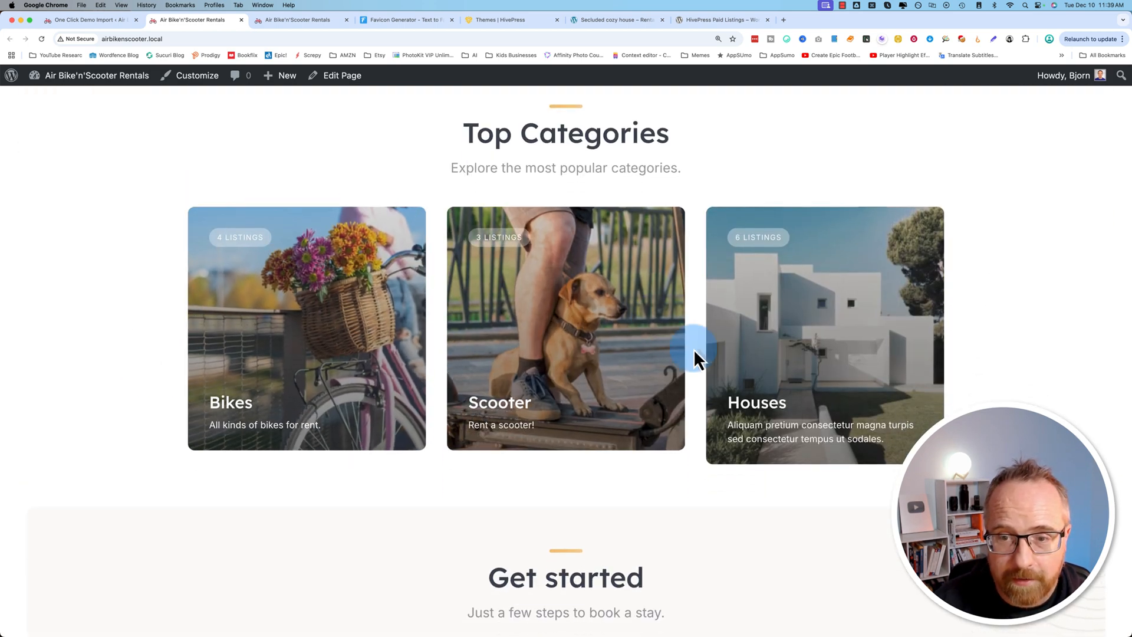
{"action": "scroll", "coordinate": [390, 304], "scroll_direction": "up", "scroll_amount": 9}
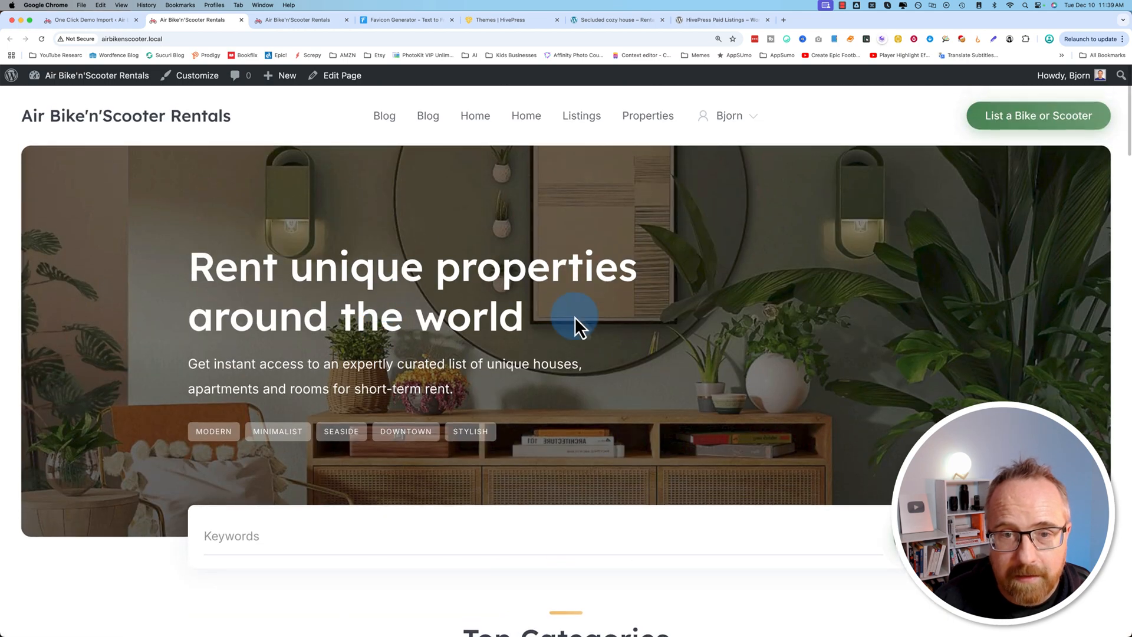
{"action": "left_click_drag", "start_coordinate": [195, 269], "coordinate": [693, 365]}
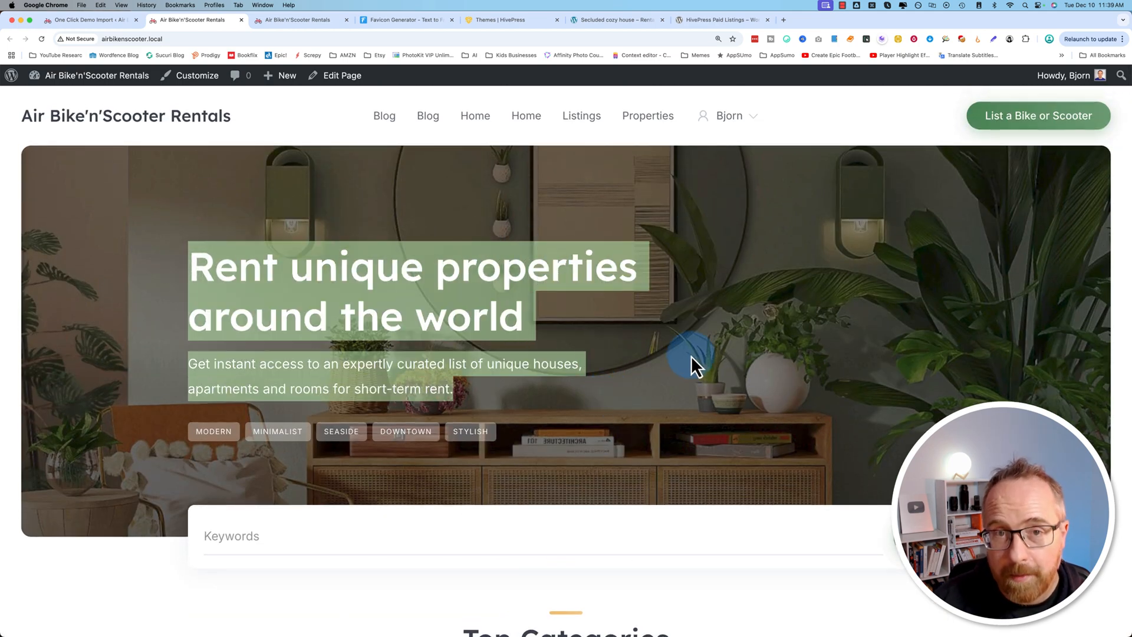
{"action": "scroll", "coordinate": [692, 357], "scroll_direction": "down", "scroll_amount": 8}
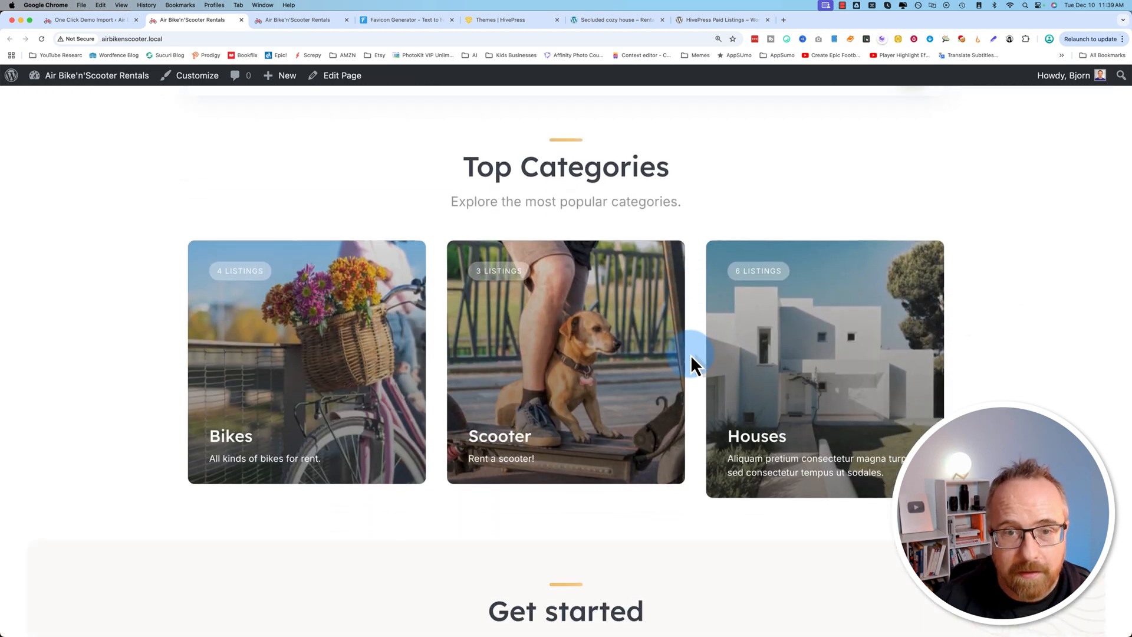
{"action": "scroll", "coordinate": [691, 363], "scroll_direction": "down", "scroll_amount": 2}
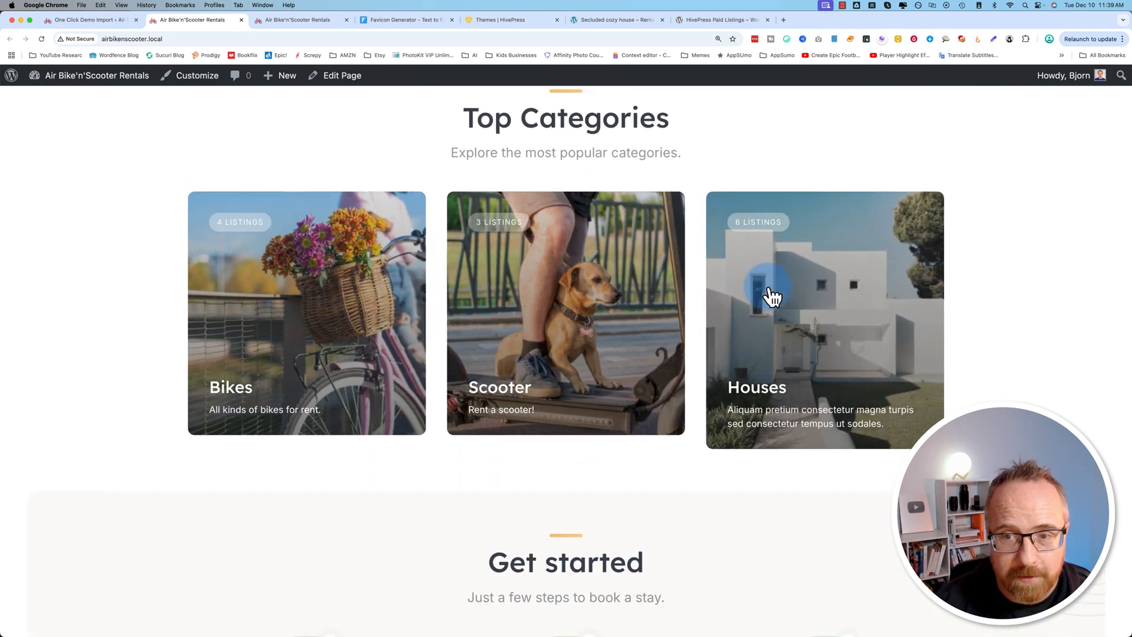
{"action": "scroll", "coordinate": [464, 440], "scroll_direction": "down", "scroll_amount": 10}
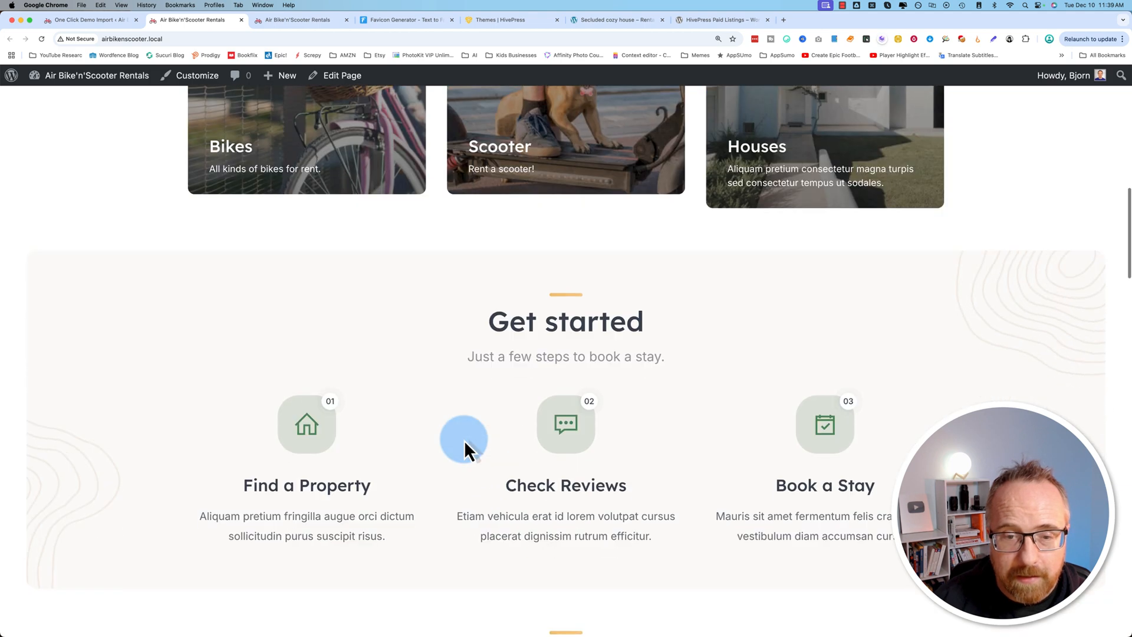
{"action": "scroll", "coordinate": [464, 440], "scroll_direction": "down", "scroll_amount": 7}
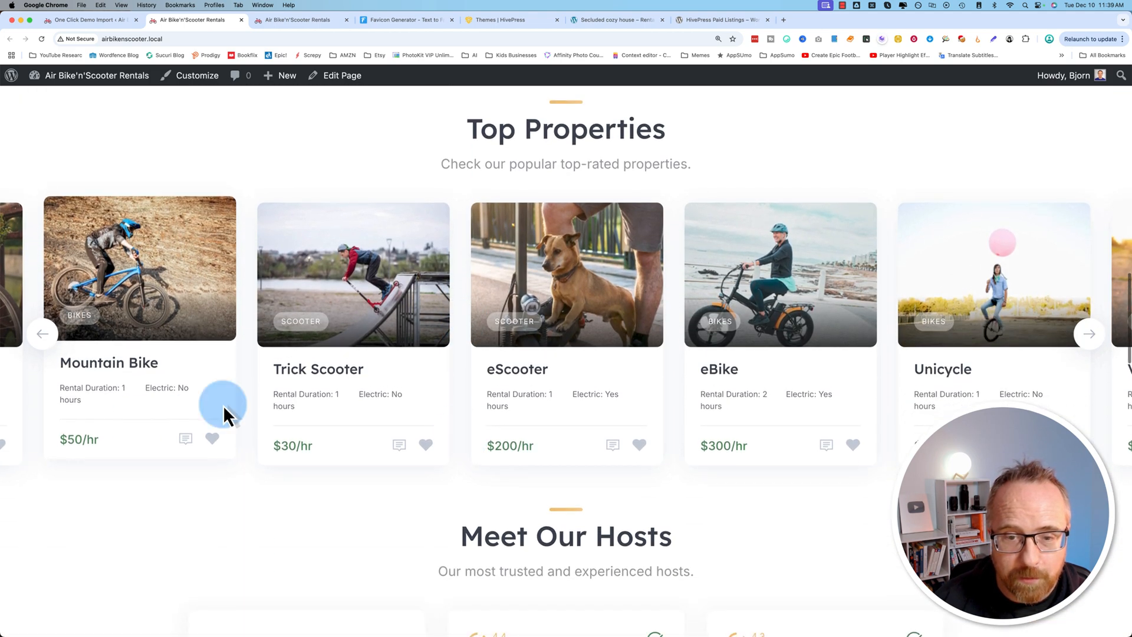
{"action": "left_click", "coordinate": [1090, 334]}
{"action": "left_click", "coordinate": [1092, 336]}
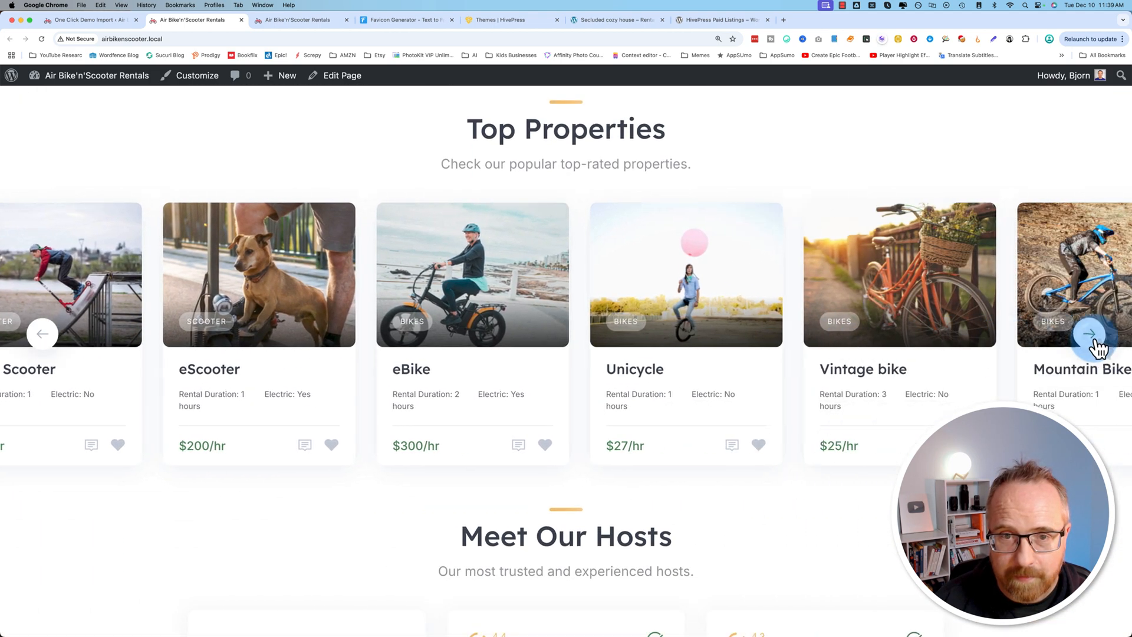
{"action": "left_click", "coordinate": [1092, 335]}
{"action": "scroll", "coordinate": [755, 590], "scroll_direction": "down", "scroll_amount": 10}
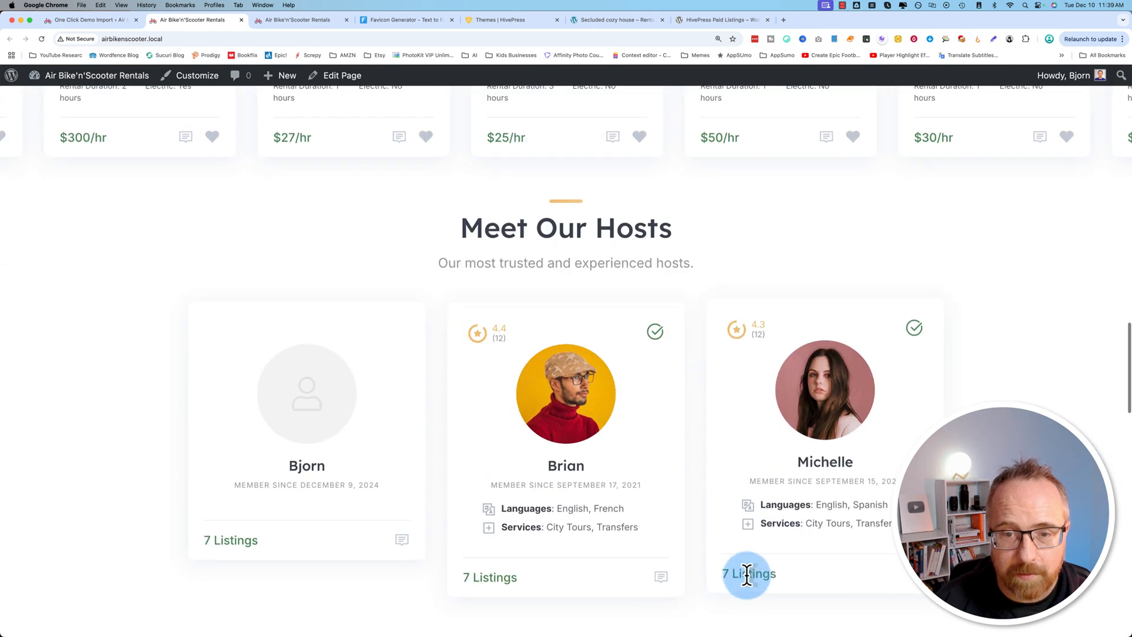
{"action": "scroll", "coordinate": [737, 566], "scroll_direction": "down", "scroll_amount": 2}
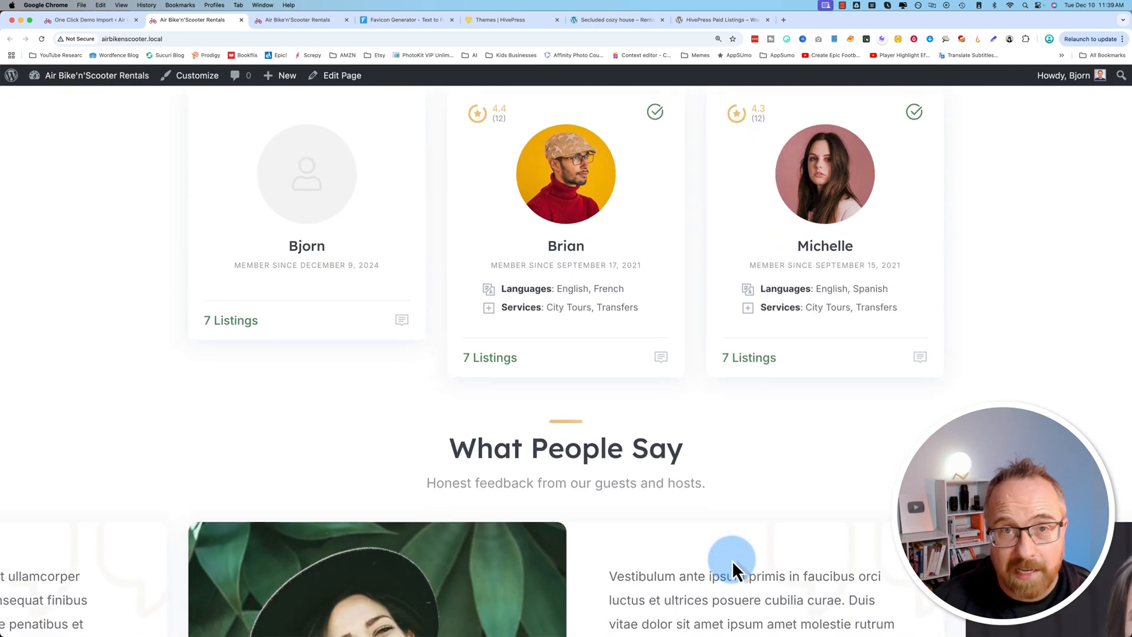
{"action": "scroll", "coordinate": [731, 560], "scroll_direction": "down", "scroll_amount": 8}
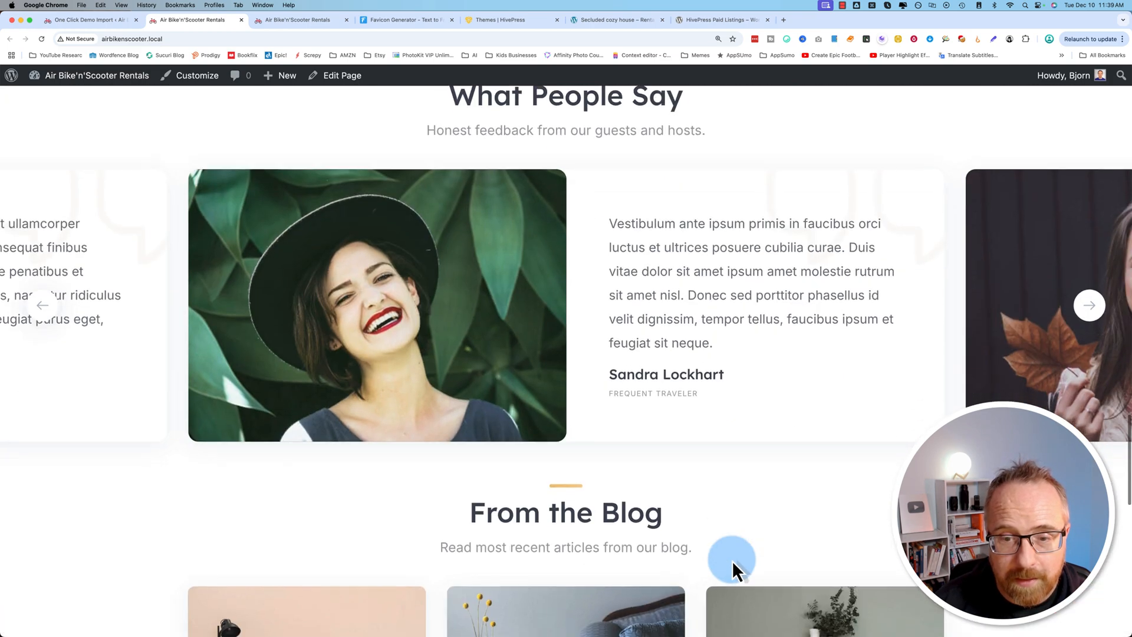
{"action": "scroll", "coordinate": [731, 560], "scroll_direction": "down", "scroll_amount": 15}
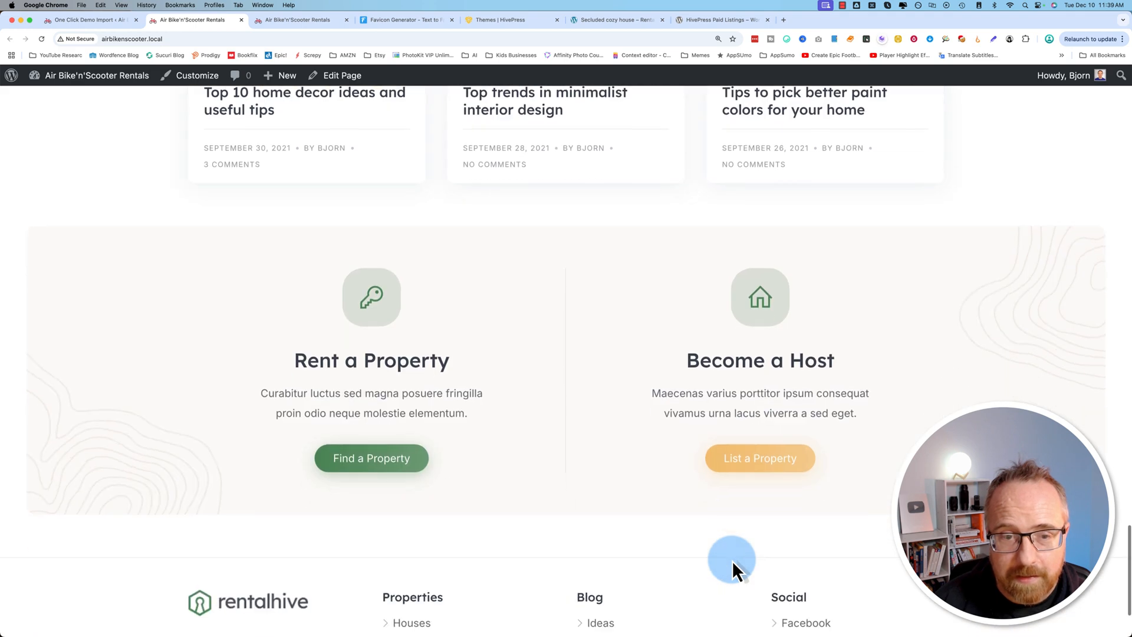
{"action": "scroll", "coordinate": [731, 560], "scroll_direction": "down", "scroll_amount": 2}
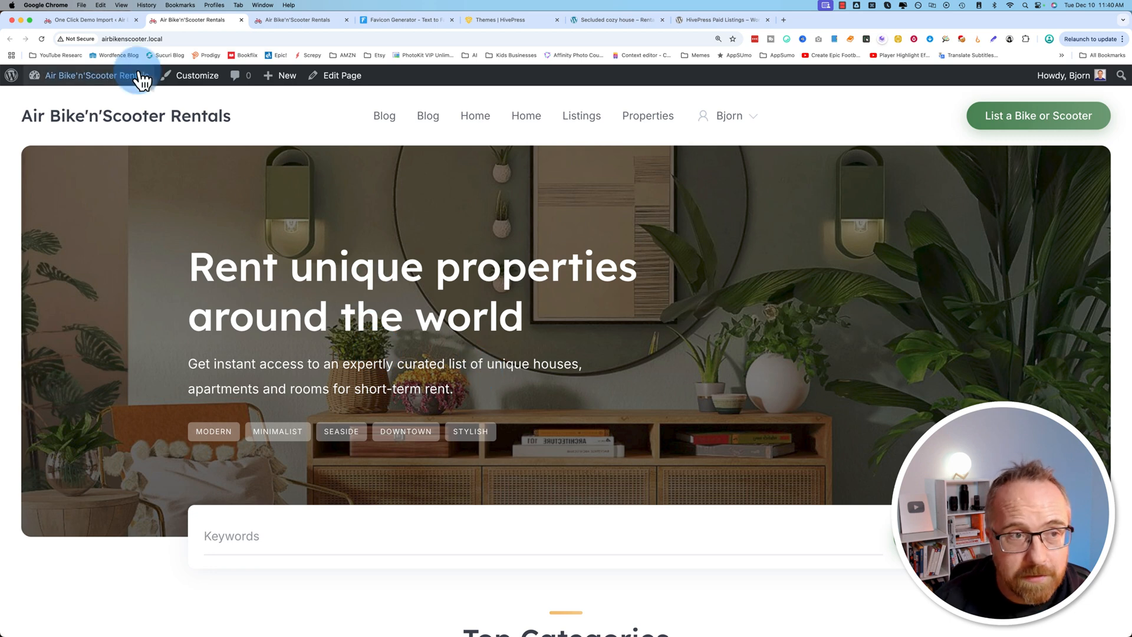
{"action": "left_click", "coordinate": [84, 21]}
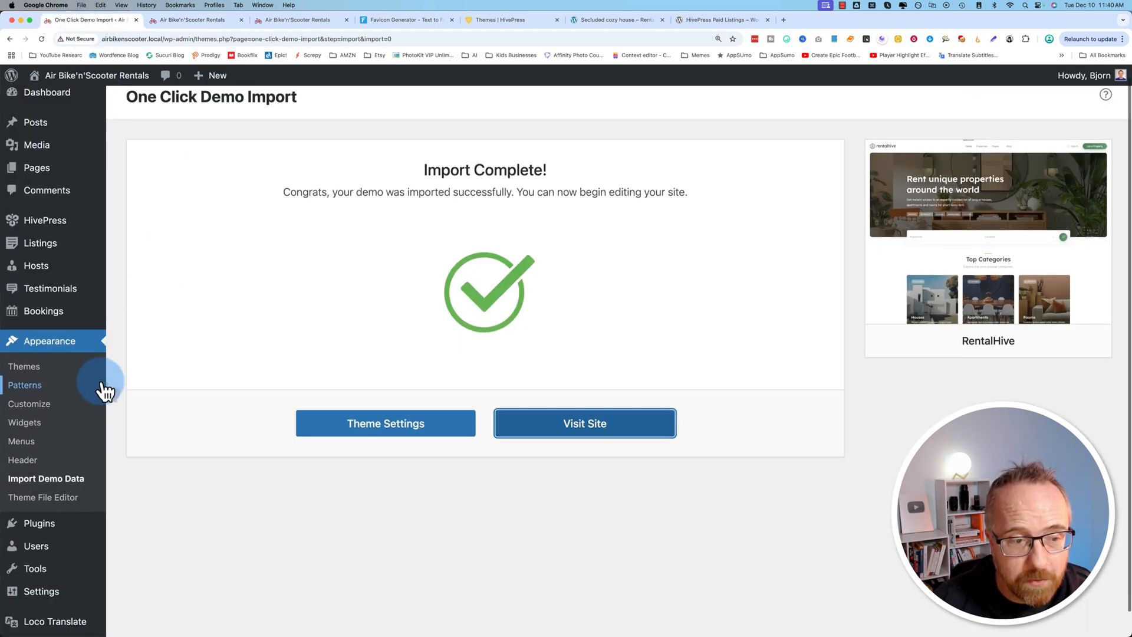
Step: Open the Customizer and review Site Identity's site title and site icon, then return to the sections
{"action": "scroll", "coordinate": [103, 387], "scroll_direction": "down", "scroll_amount": 2}
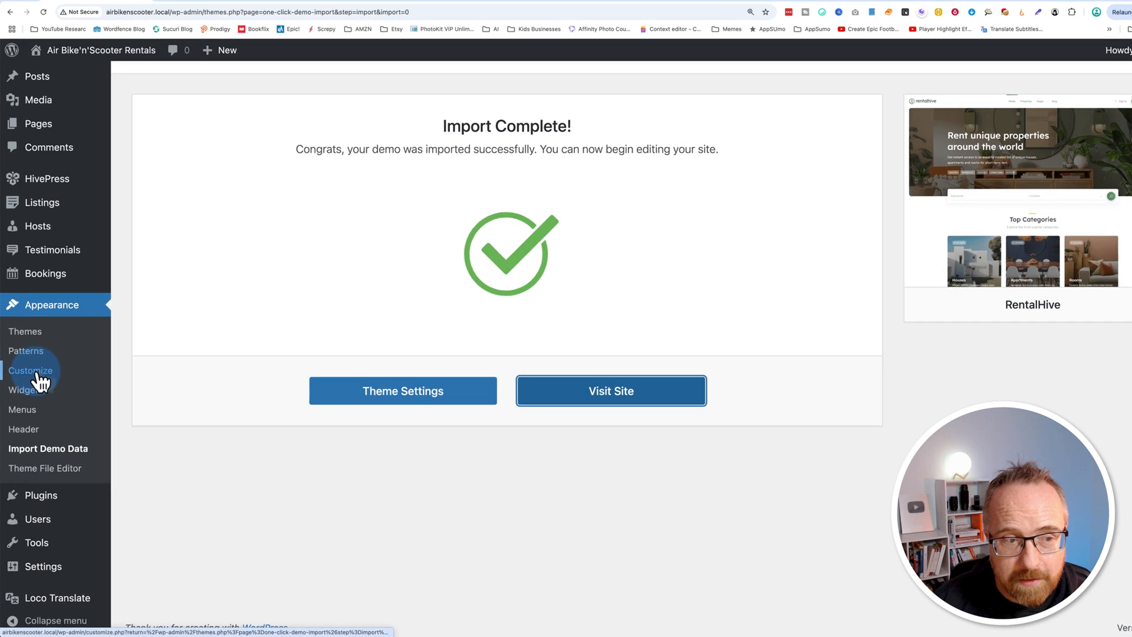
{"action": "left_click", "coordinate": [35, 382]}
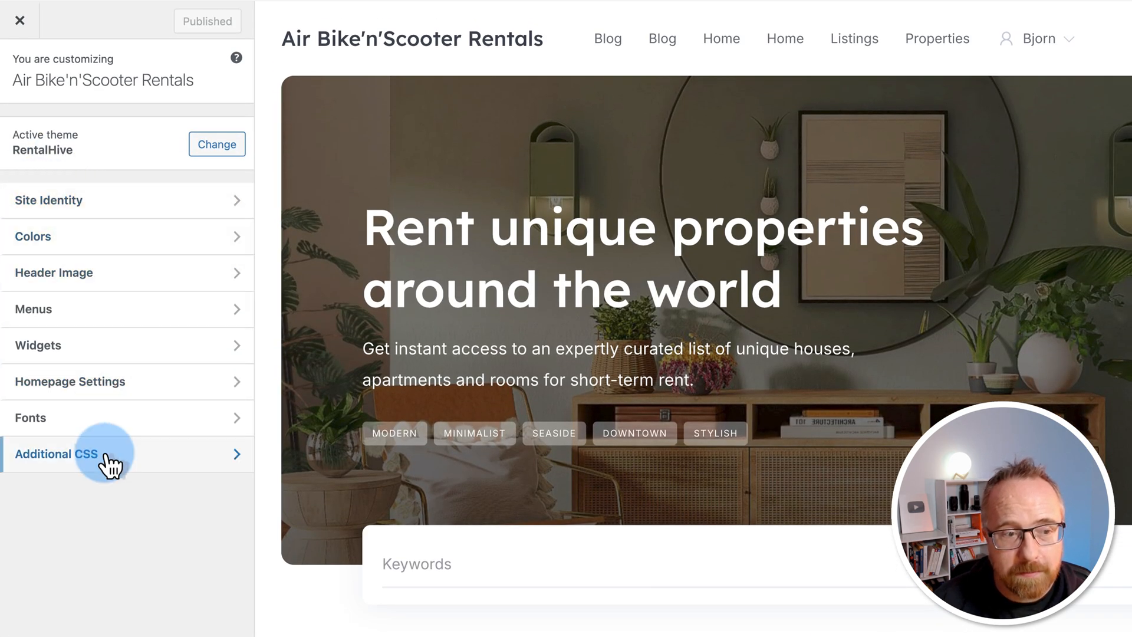
{"action": "left_click", "coordinate": [77, 211]}
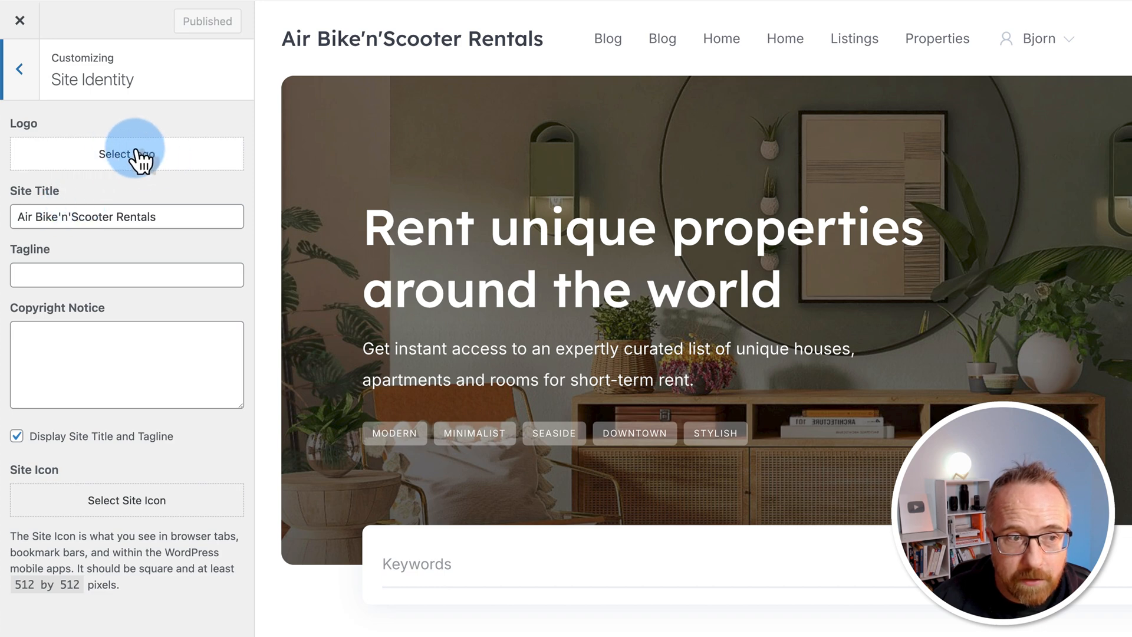
{"action": "left_click_drag", "start_coordinate": [177, 217], "coordinate": [9, 223]}
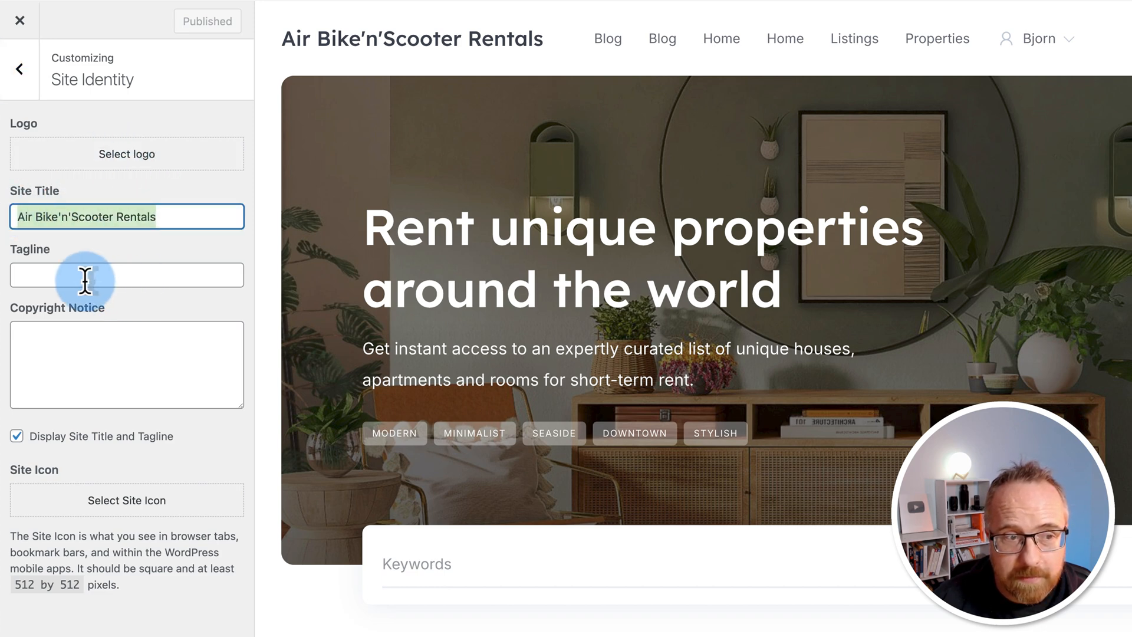
{"action": "left_click", "coordinate": [136, 506]}
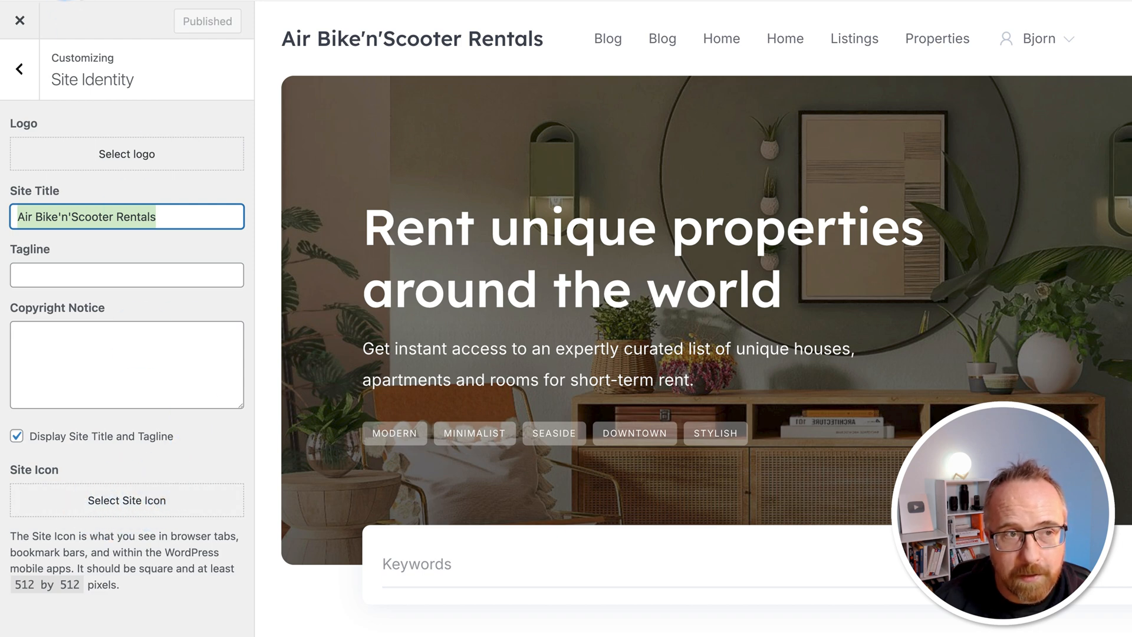
{"action": "left_click", "coordinate": [20, 69]}
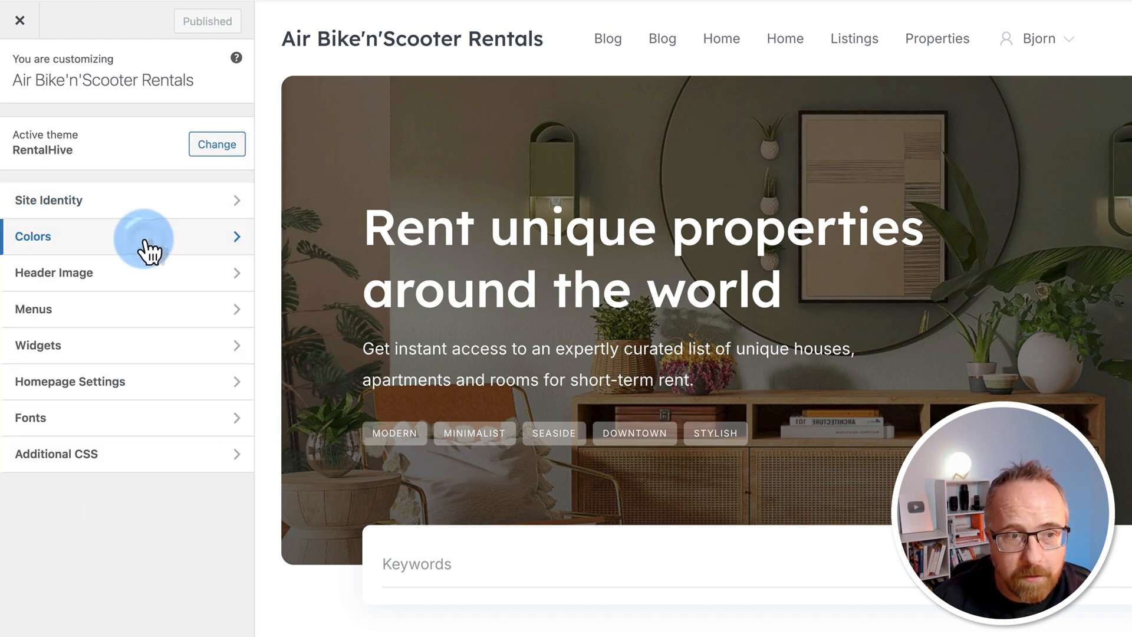
Step: In Colors, change the Primary Color from purple to a bright orange
{"action": "left_click", "coordinate": [144, 239]}
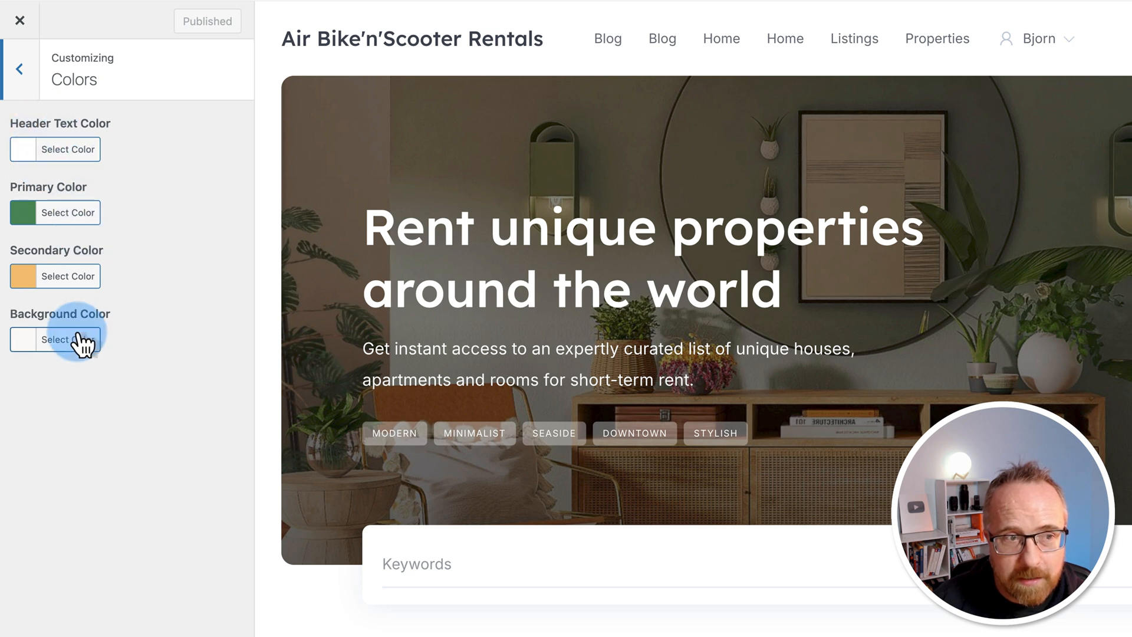
{"action": "left_click_drag", "start_coordinate": [26, 123], "coordinate": [111, 124]}
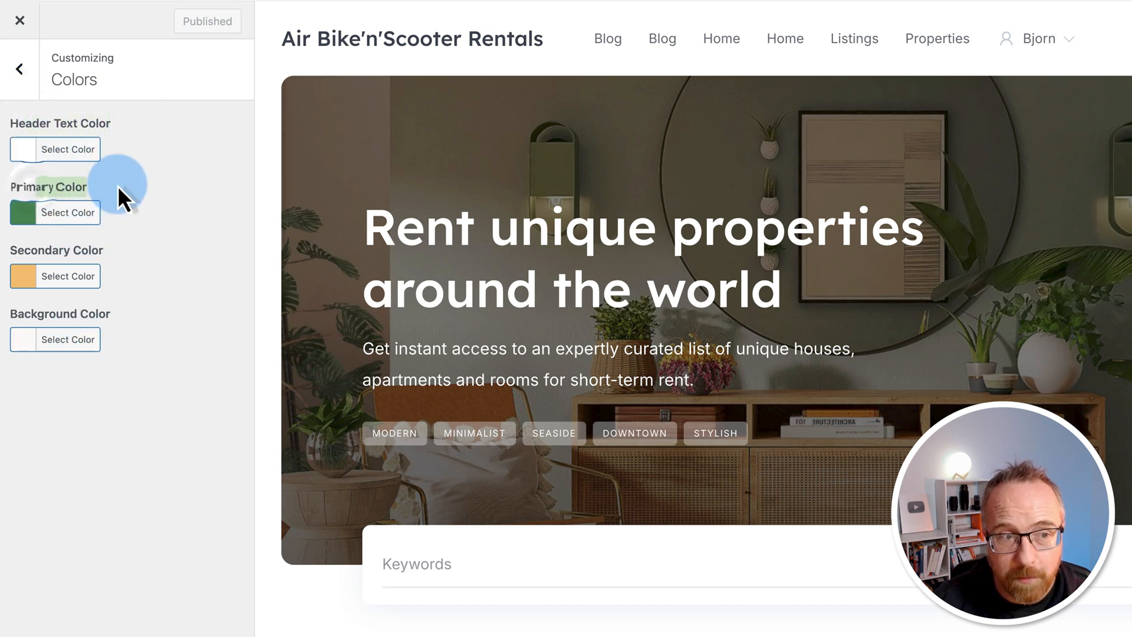
{"action": "left_click_drag", "start_coordinate": [31, 250], "coordinate": [152, 248]}
{"action": "left_click_drag", "start_coordinate": [56, 314], "coordinate": [127, 309]}
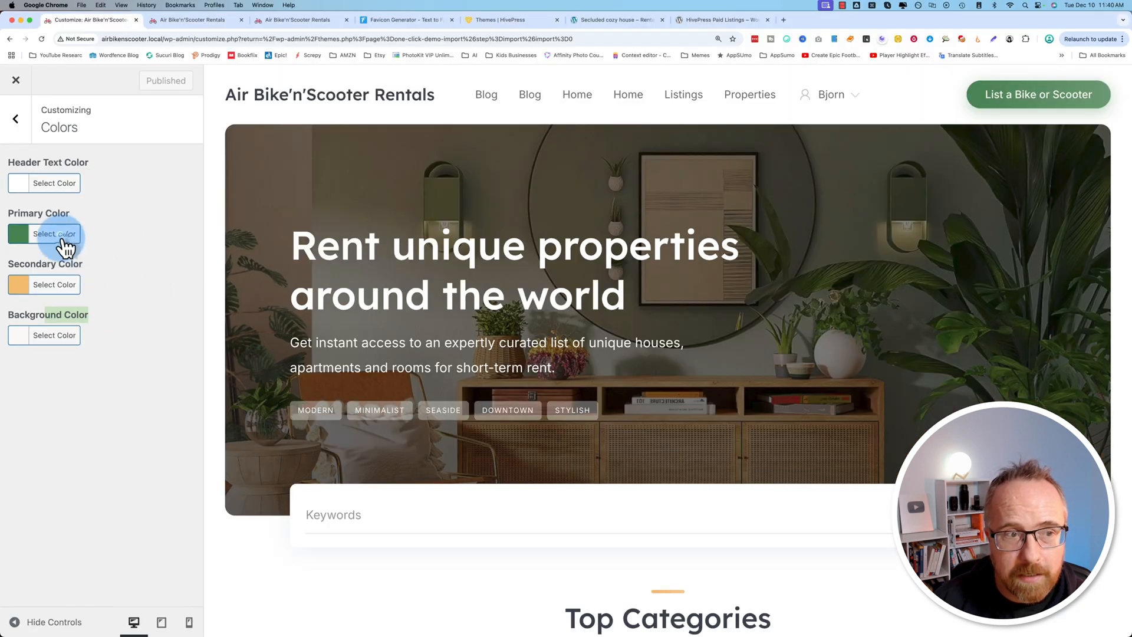
{"action": "left_click", "coordinate": [66, 248]}
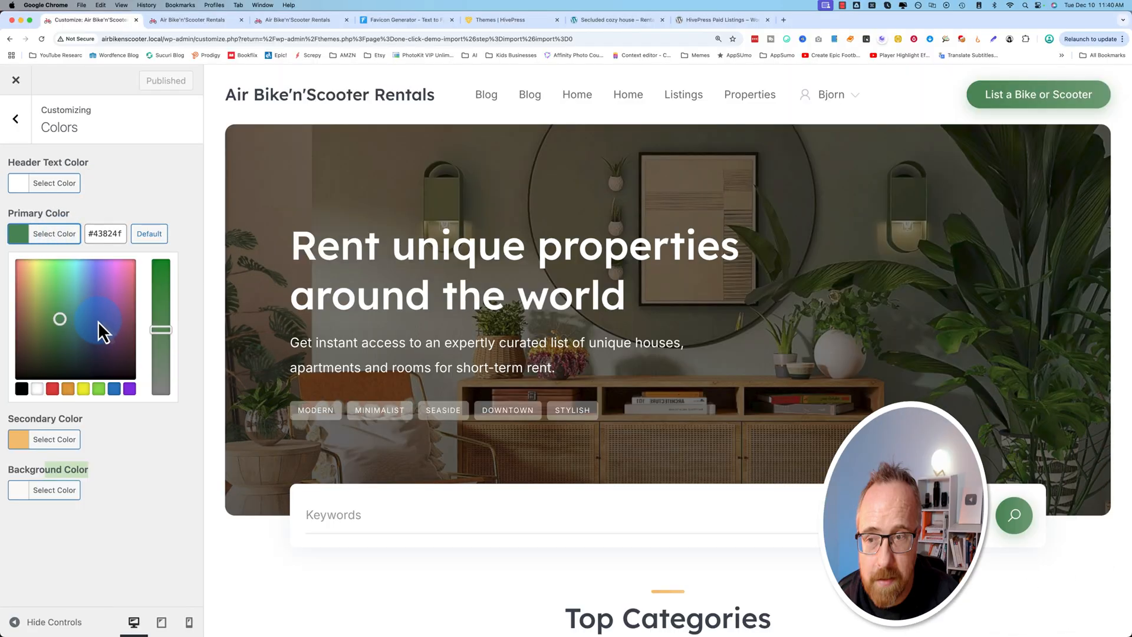
{"action": "left_click_drag", "start_coordinate": [109, 278], "coordinate": [107, 268]}
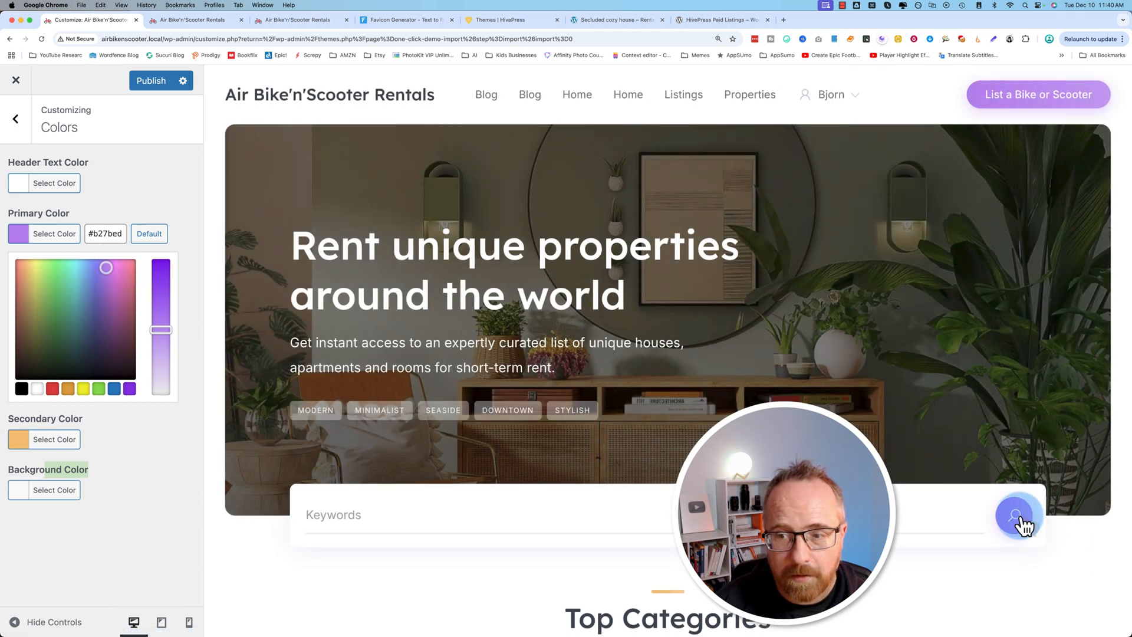
{"action": "left_click", "coordinate": [26, 339]}
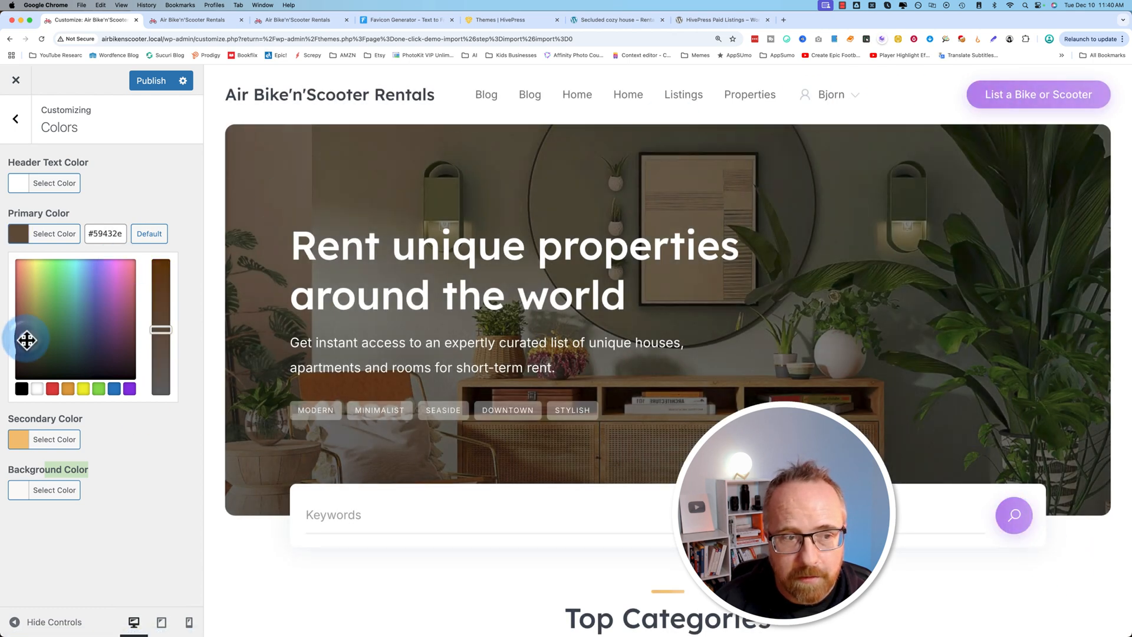
{"action": "left_click", "coordinate": [27, 264]}
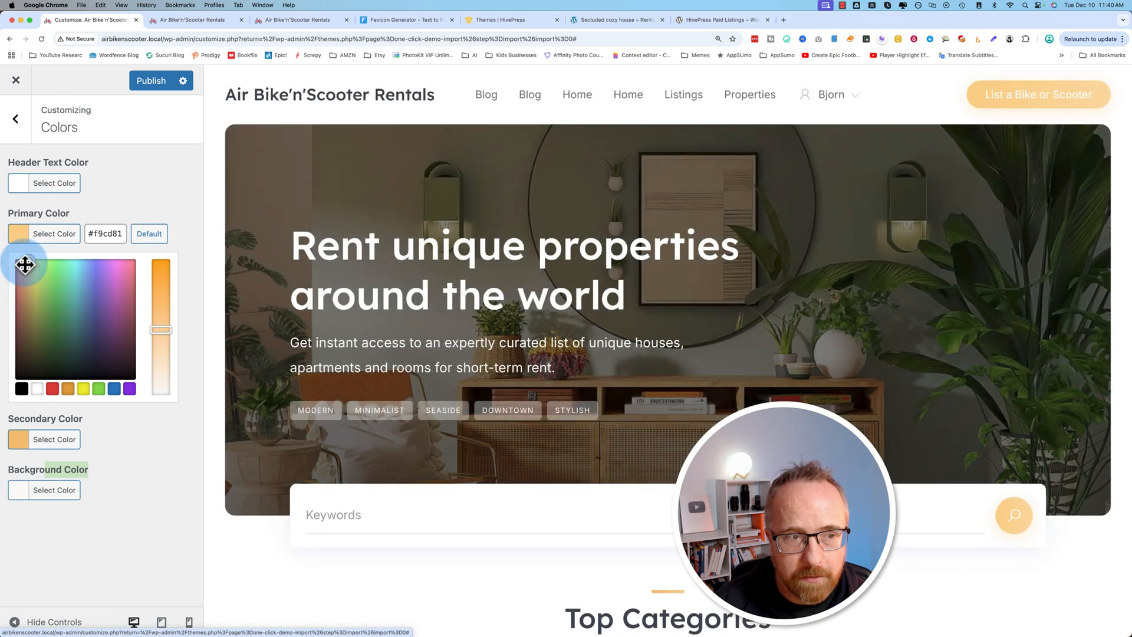
{"action": "left_click", "coordinate": [22, 265]}
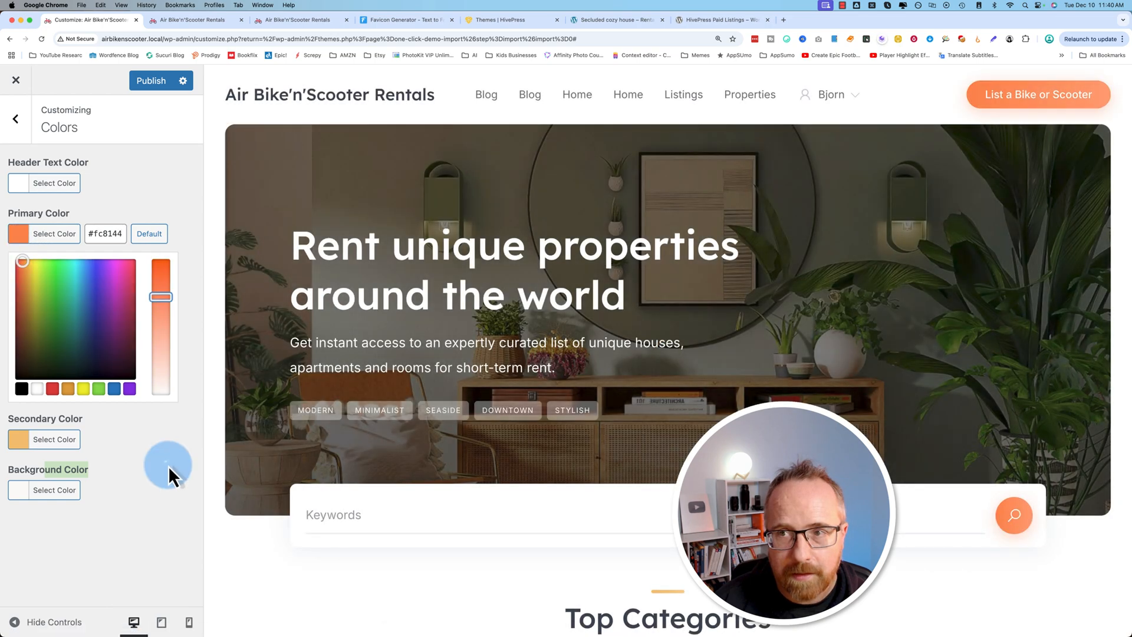
{"action": "left_click", "coordinate": [168, 466]}
Step: Return to the Customizer sections and open the Header Image settings
{"action": "scroll", "coordinate": [379, 387], "scroll_direction": "down", "scroll_amount": 3}
{"action": "scroll", "coordinate": [380, 390], "scroll_direction": "down", "scroll_amount": 4}
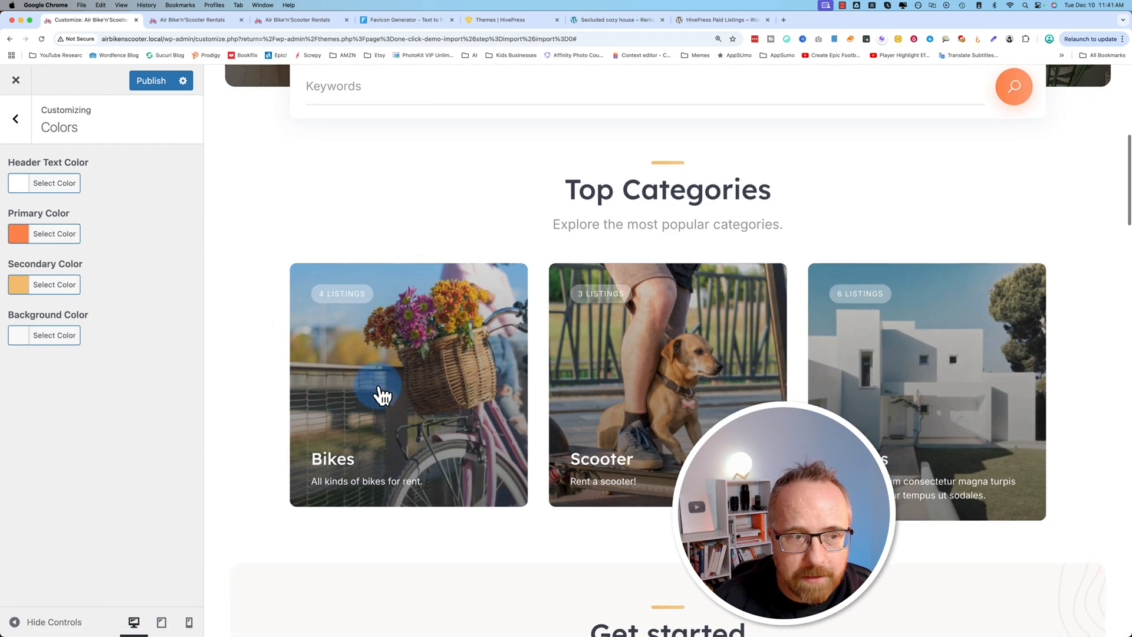
{"action": "left_click", "coordinate": [16, 119]}
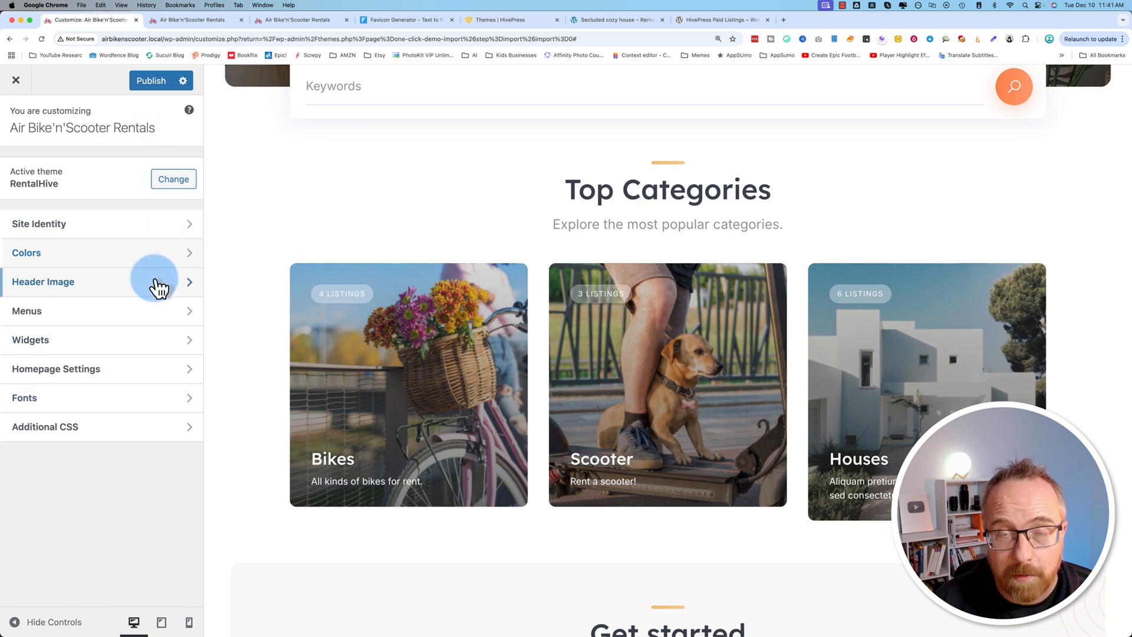
{"action": "left_click", "coordinate": [37, 289]}
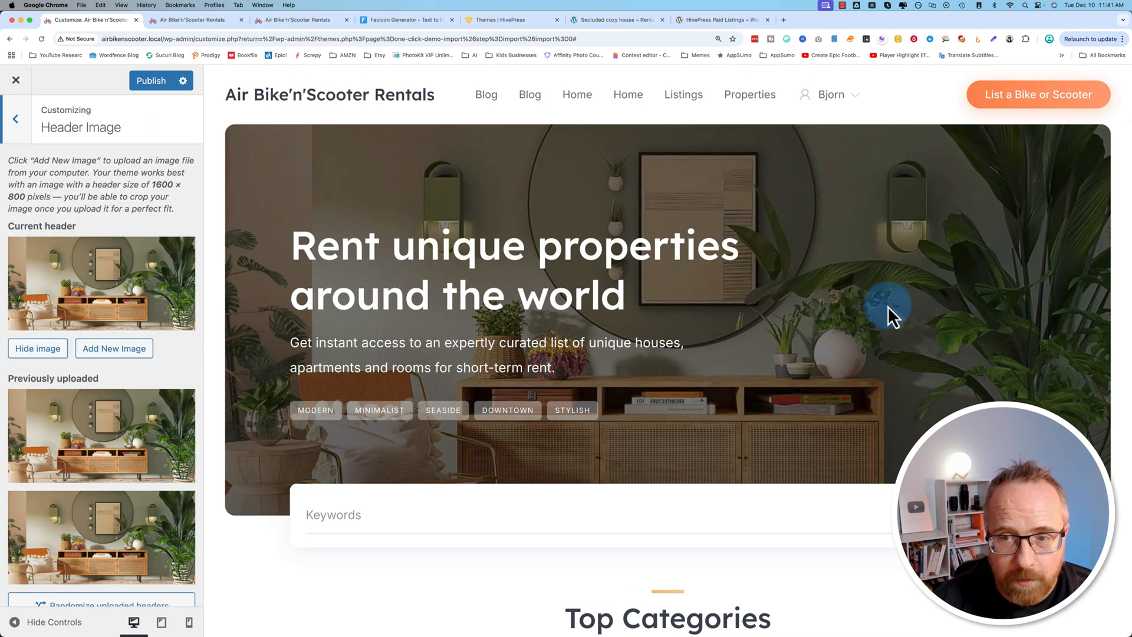
Step: Choose the e-bike riders photo as the new header image and crop it to frame the riders
{"action": "left_click", "coordinate": [114, 349]}
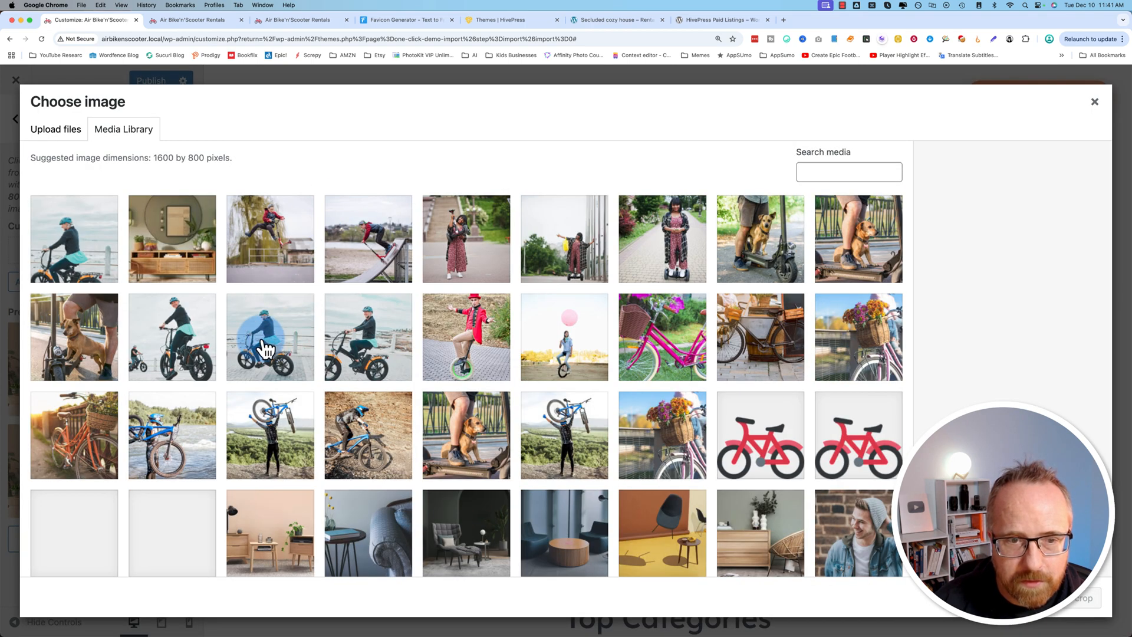
{"action": "left_click", "coordinate": [266, 349]}
{"action": "left_click", "coordinate": [1084, 598]}
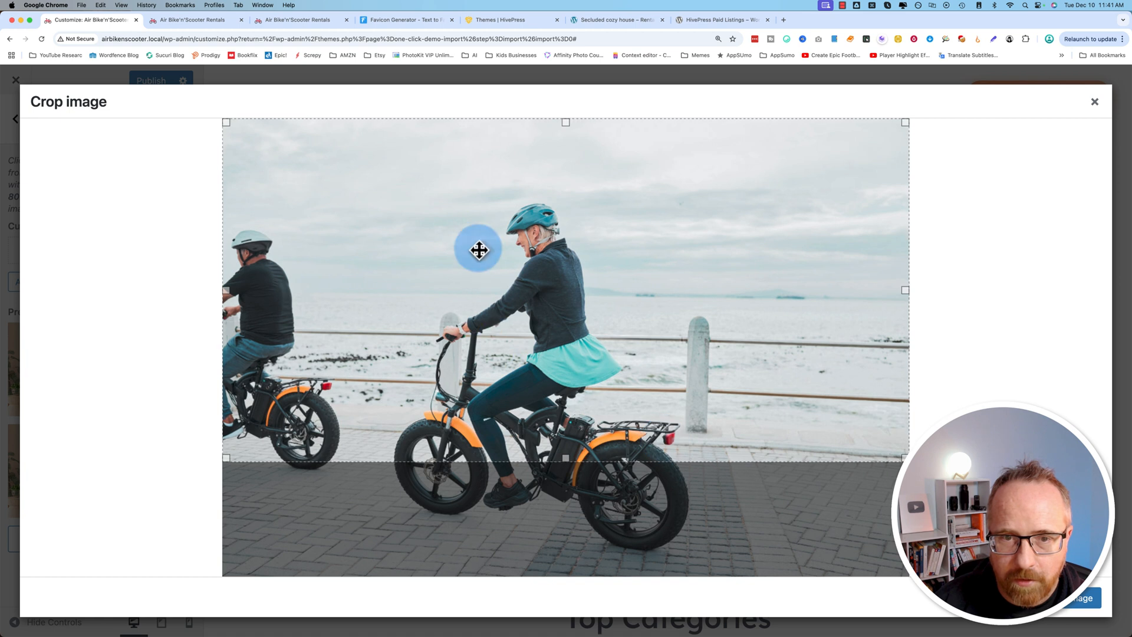
{"action": "left_click_drag", "start_coordinate": [561, 245], "coordinate": [561, 344]}
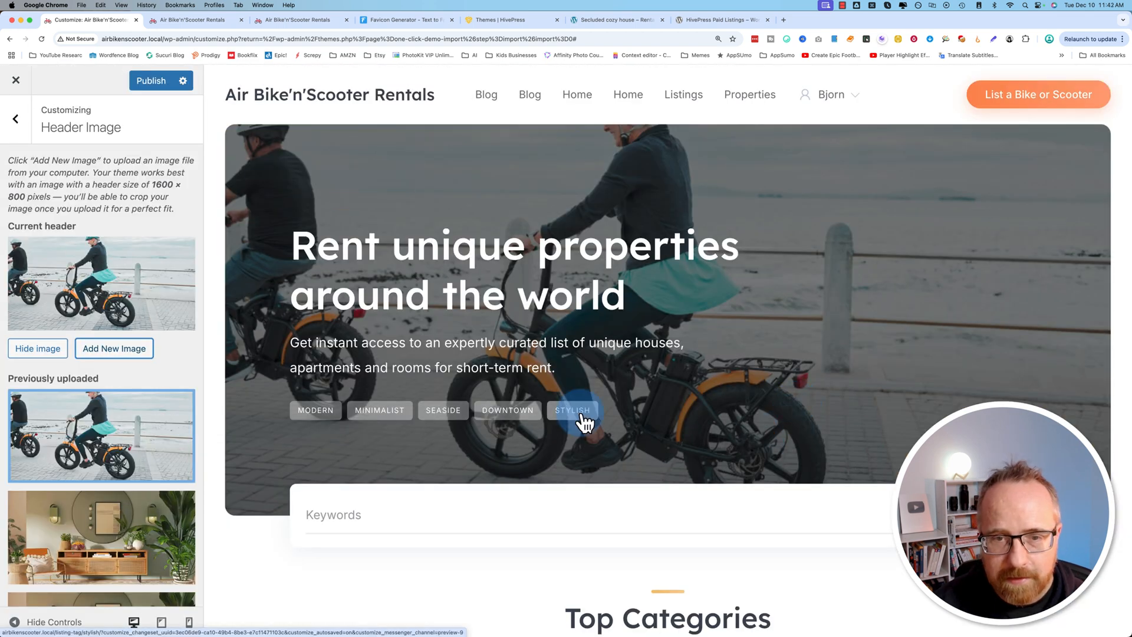
{"action": "scroll", "coordinate": [605, 451], "scroll_direction": "down", "scroll_amount": 1}
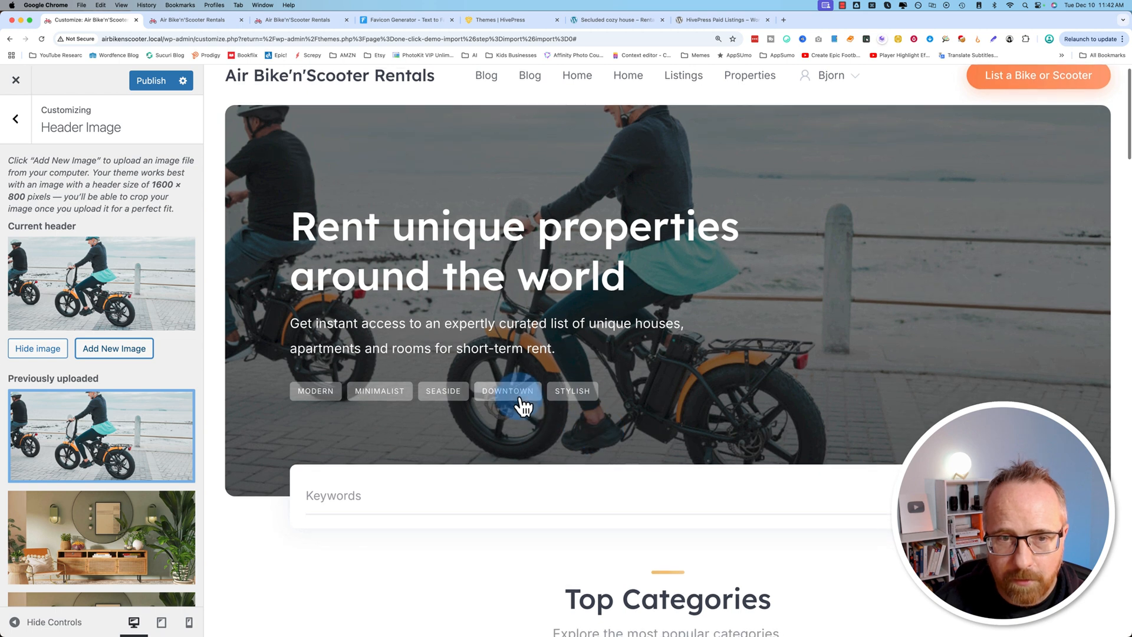
{"action": "scroll", "coordinate": [513, 416], "scroll_direction": "down", "scroll_amount": 3}
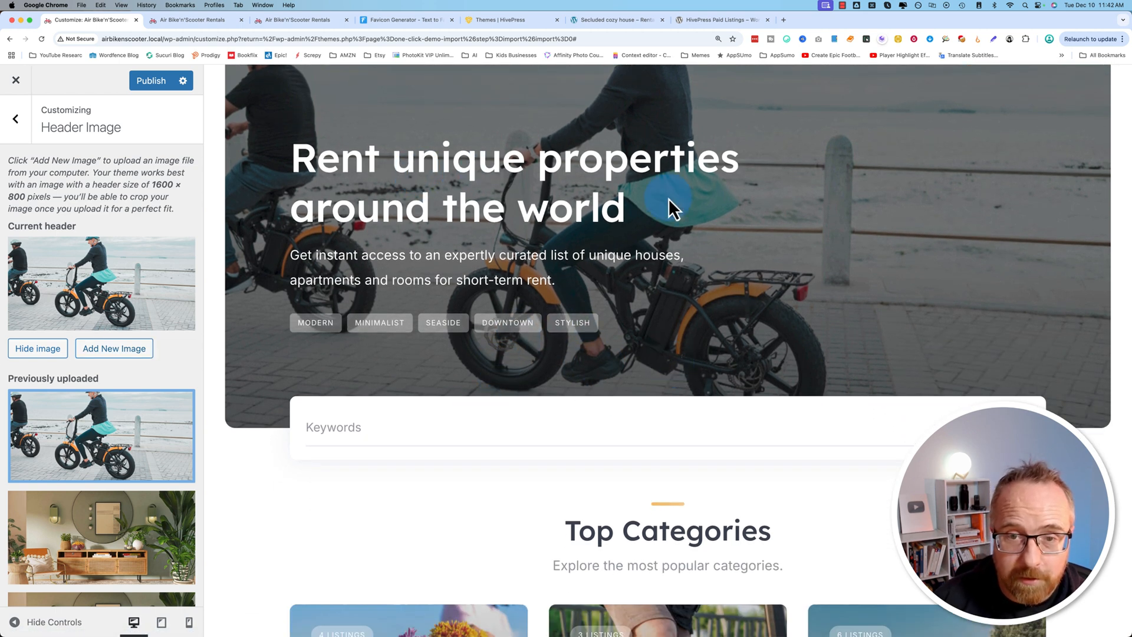
{"action": "left_click_drag", "start_coordinate": [354, 160], "coordinate": [698, 306]}
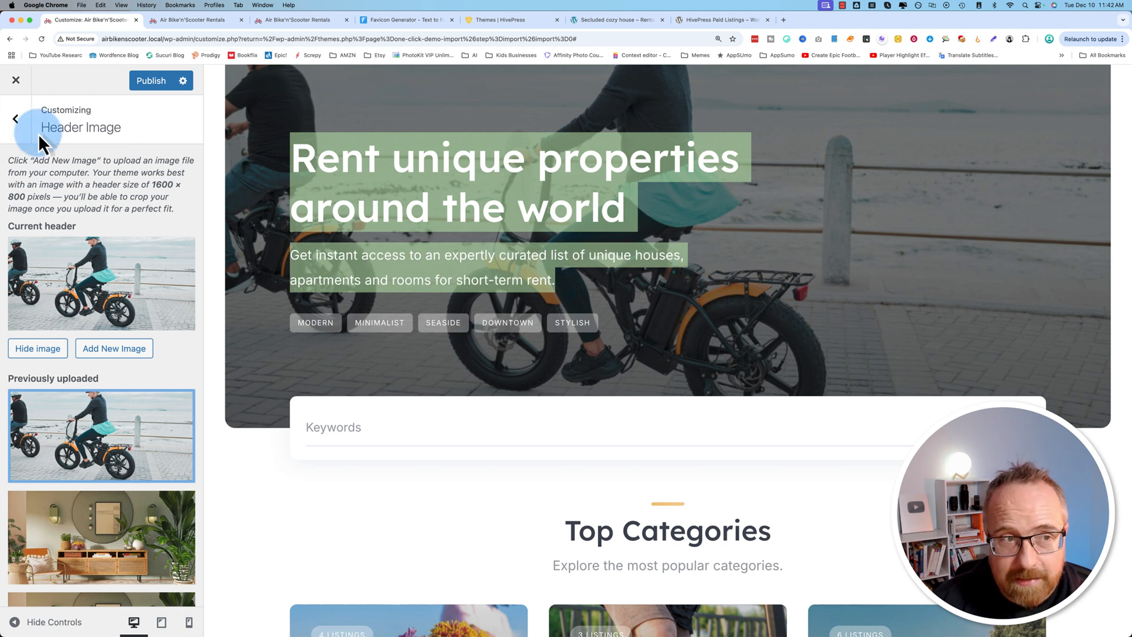
Step: Look over the Menus settings and the Site footer widget area
{"action": "left_click", "coordinate": [17, 121]}
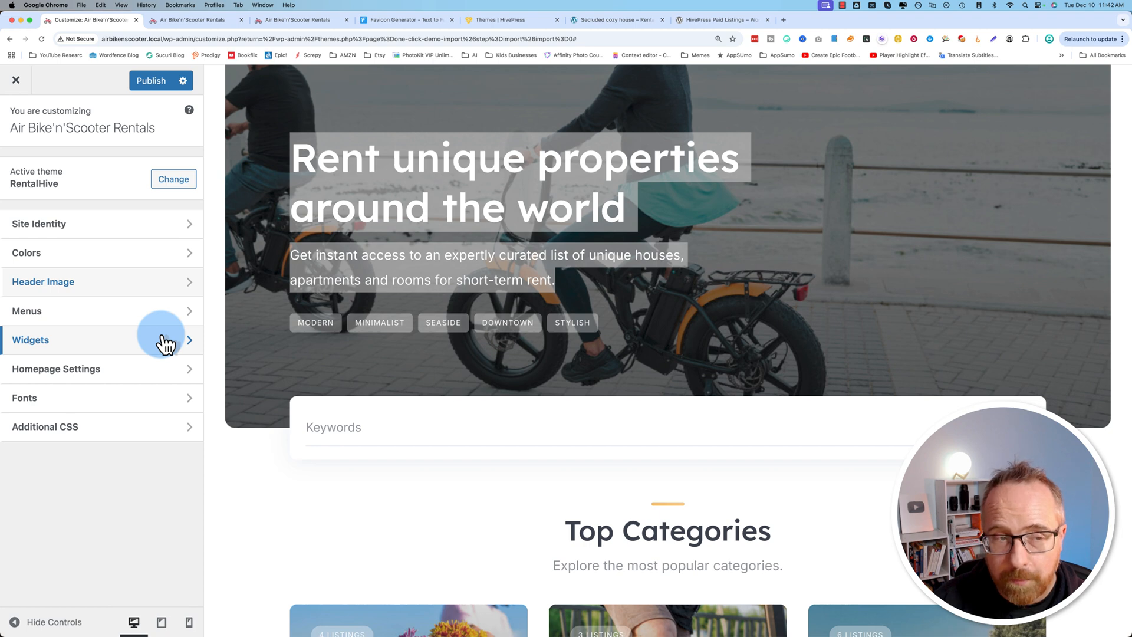
{"action": "left_click", "coordinate": [128, 311]}
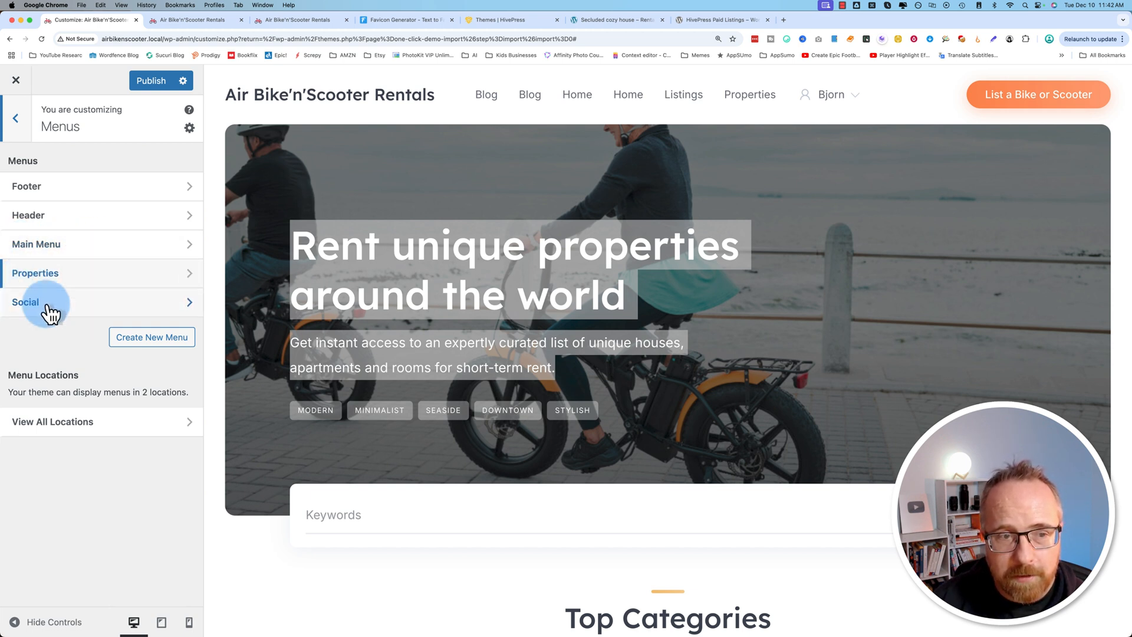
{"action": "left_click", "coordinate": [22, 136]}
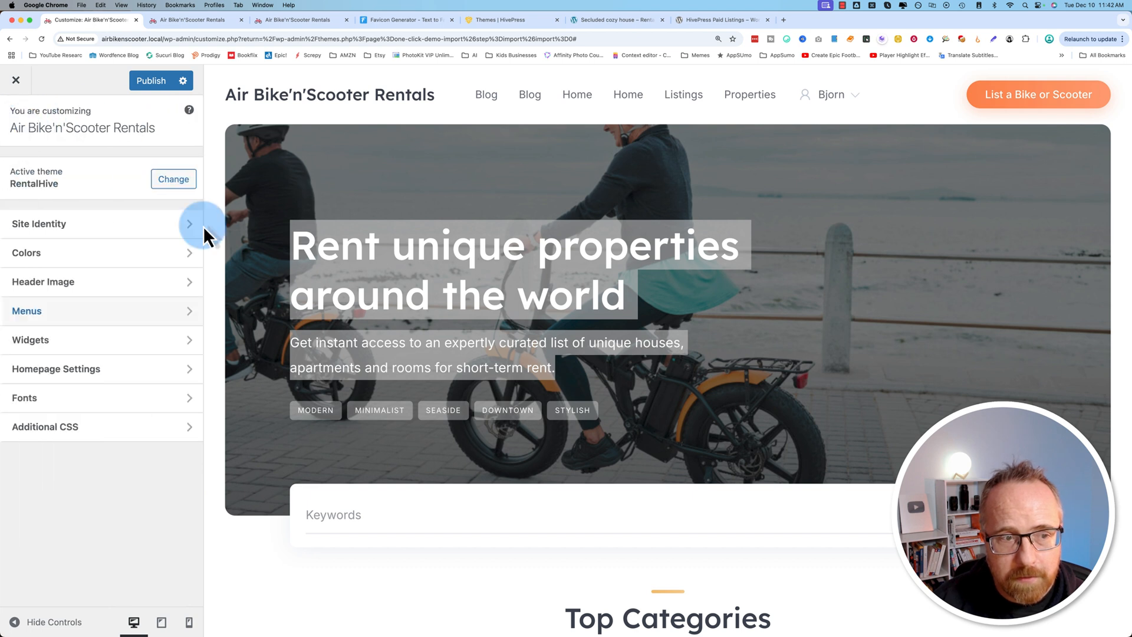
{"action": "left_click", "coordinate": [134, 347]}
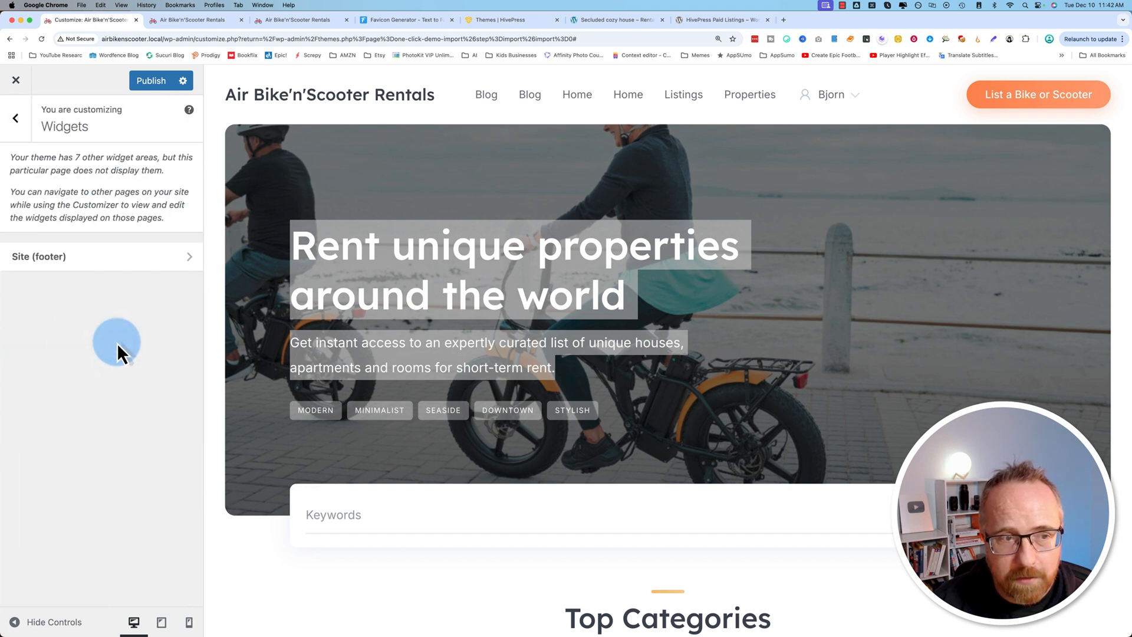
{"action": "left_click", "coordinate": [76, 270]}
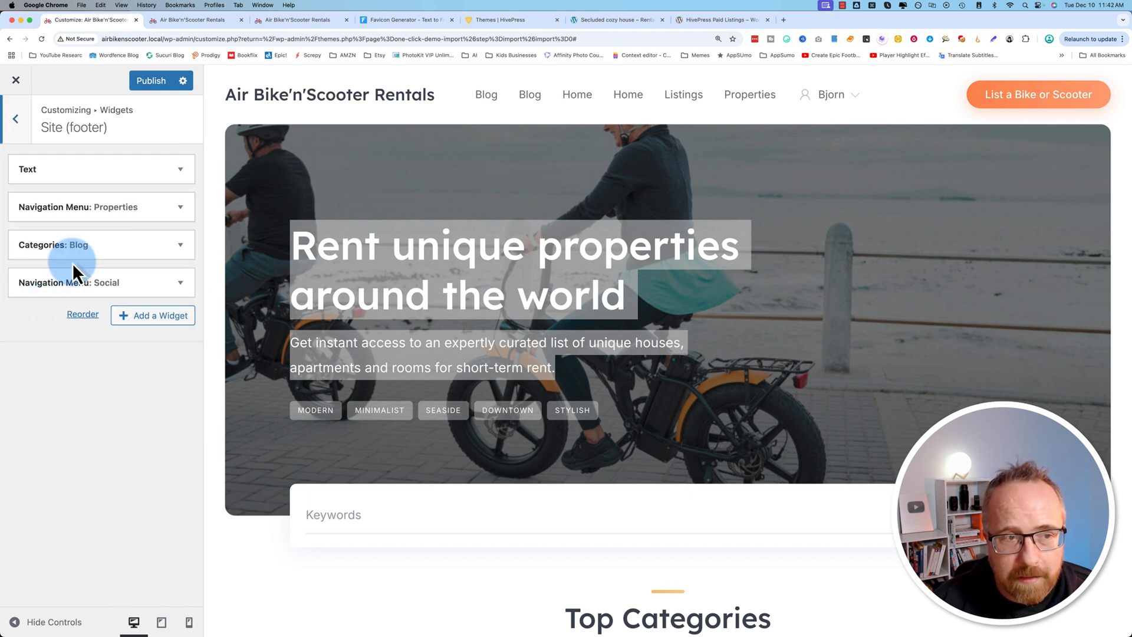
{"action": "scroll", "coordinate": [379, 508], "scroll_direction": "down", "scroll_amount": 10}
{"action": "scroll", "coordinate": [377, 506], "scroll_direction": "down", "scroll_amount": 20}
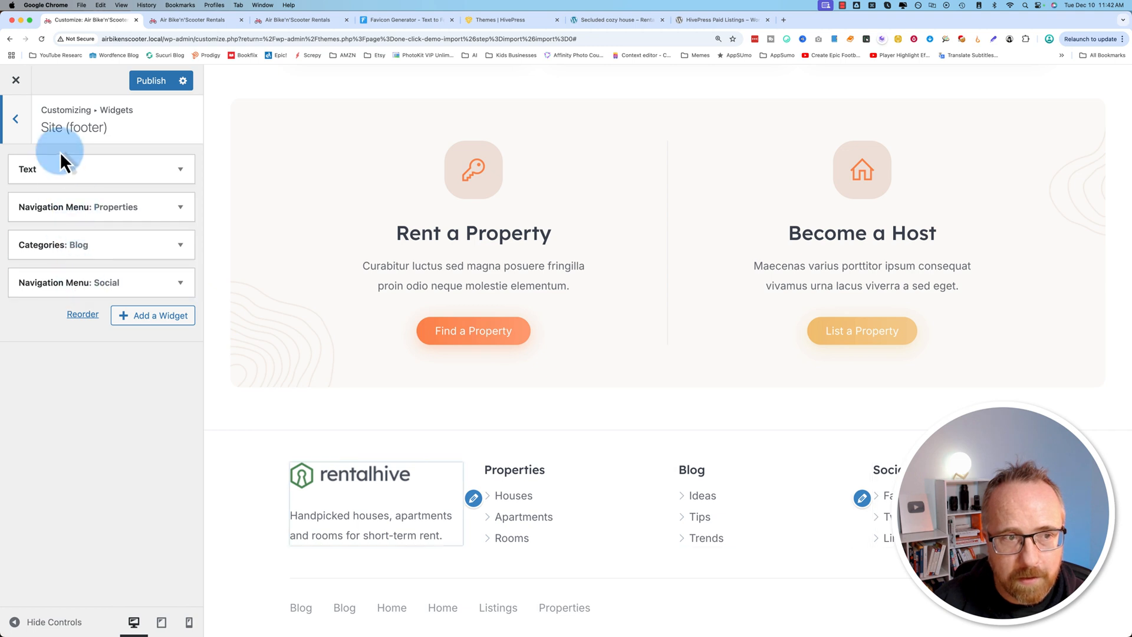
{"action": "left_click", "coordinate": [27, 125]}
Step: Check Homepage Settings, then open Fonts showing Lexend headings and Inter body text
{"action": "left_click", "coordinate": [25, 122]}
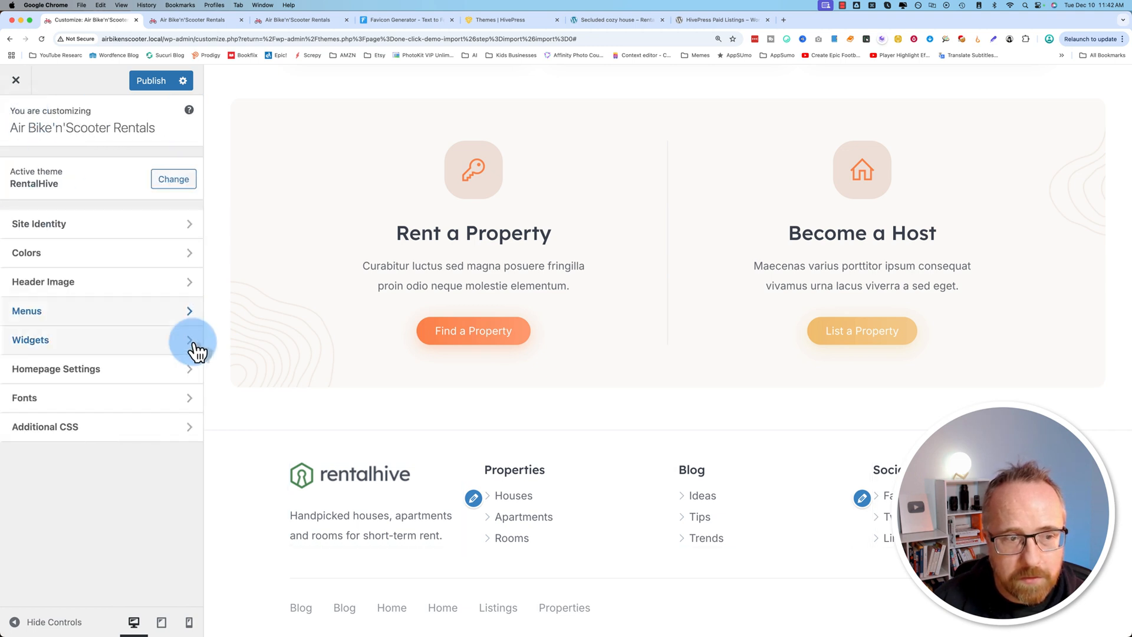
{"action": "left_click", "coordinate": [136, 367]}
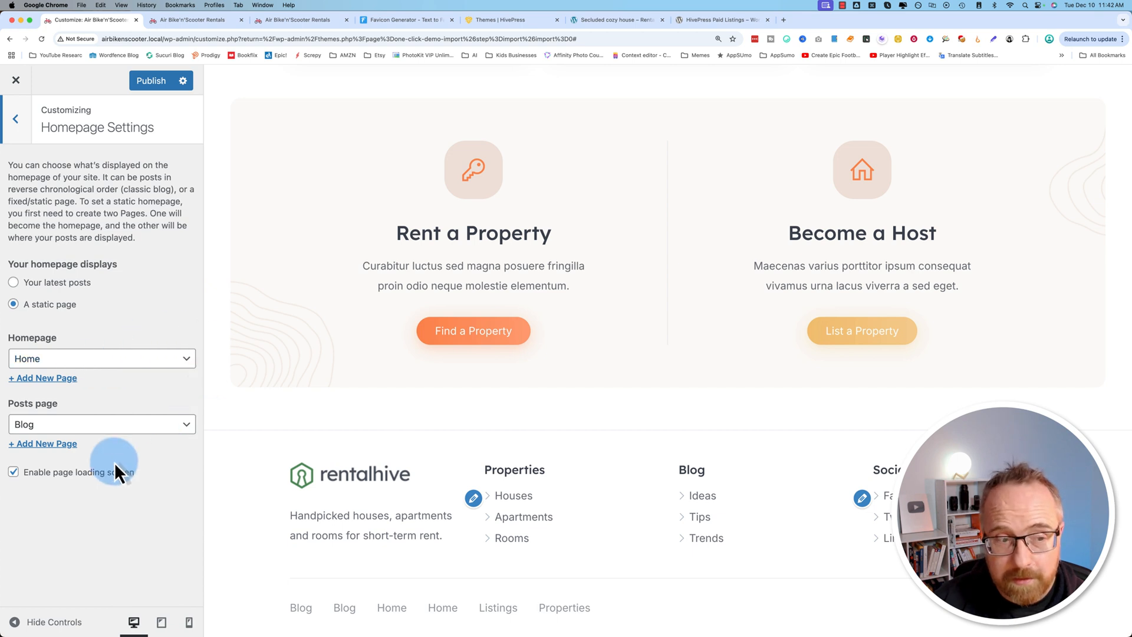
{"action": "left_click", "coordinate": [17, 121]}
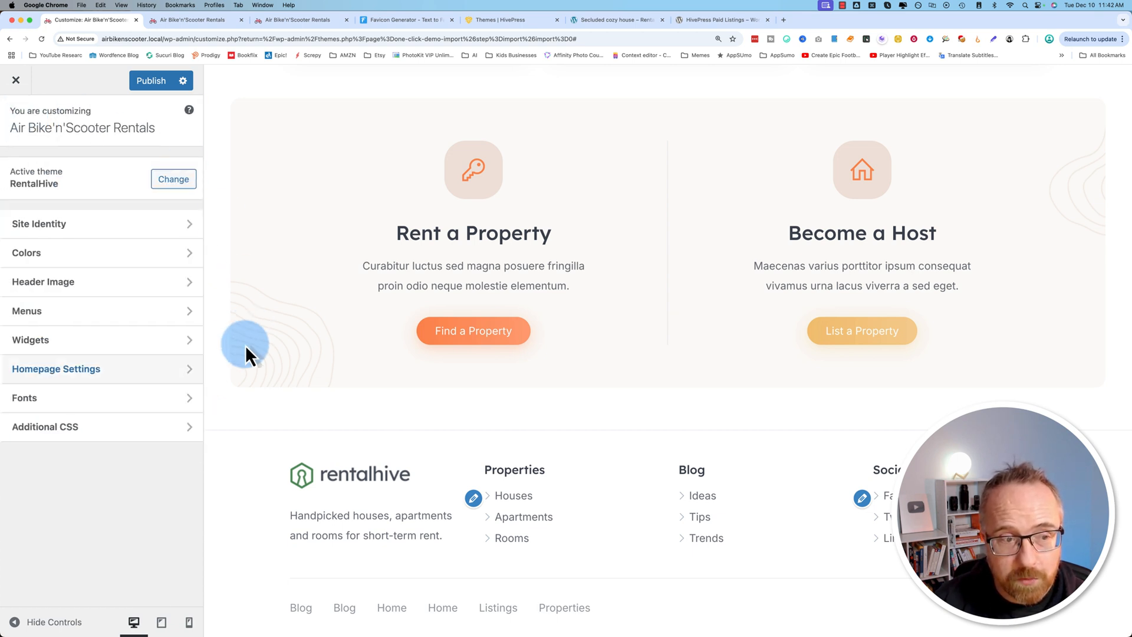
{"action": "left_click", "coordinate": [139, 400]}
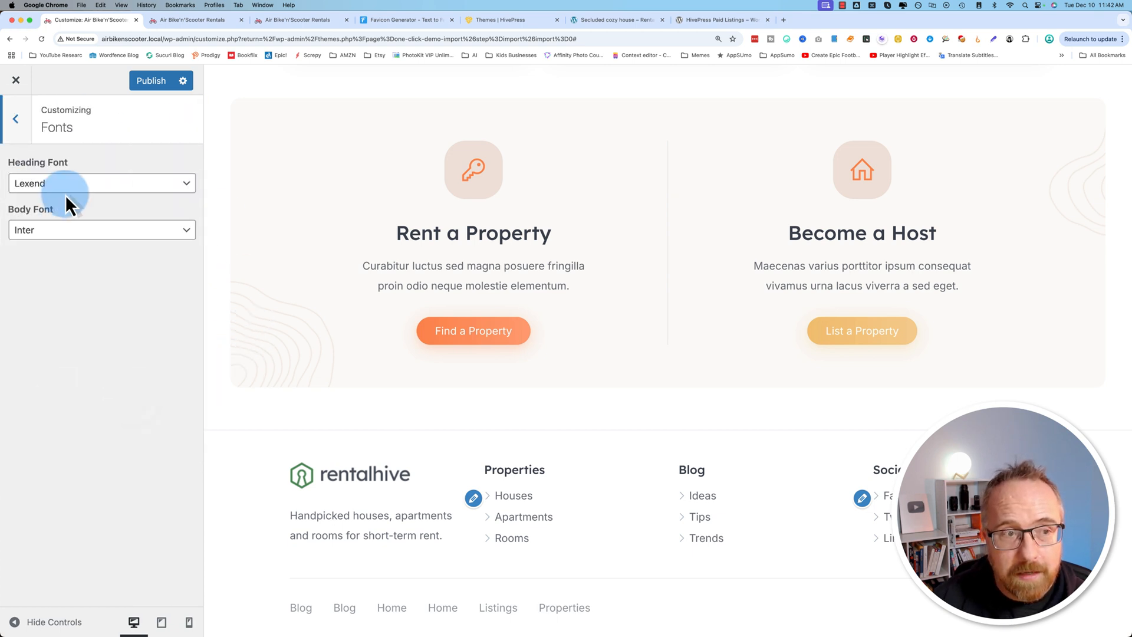
Step: Keep Lexend as the heading font, then open the Additional CSS editor
{"action": "left_click", "coordinate": [59, 186]}
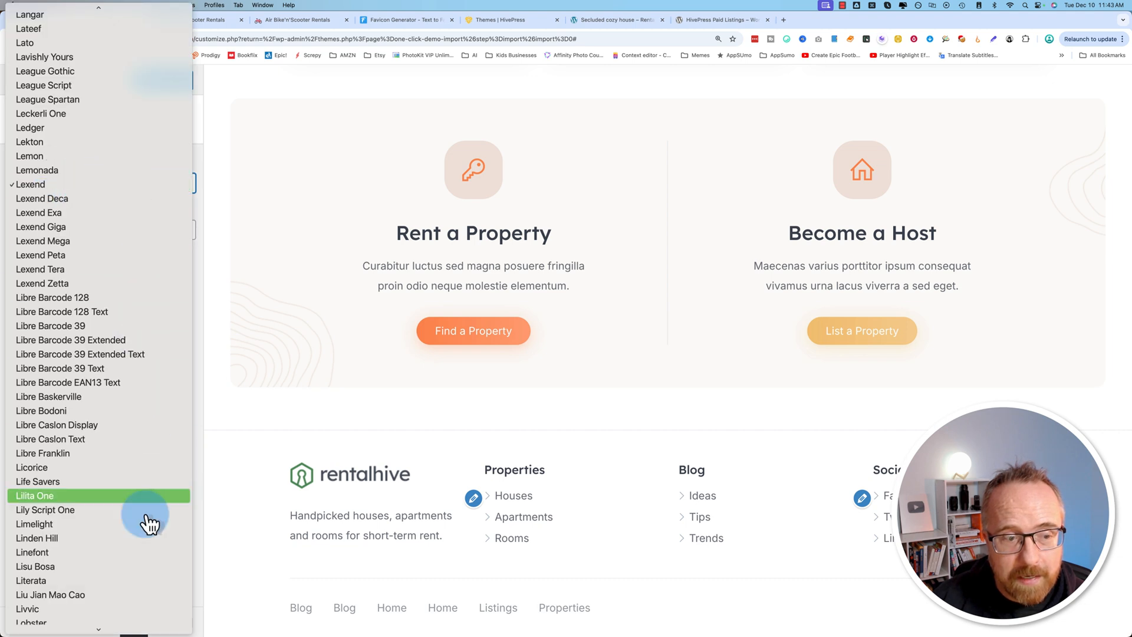
{"action": "left_click", "coordinate": [199, 203]}
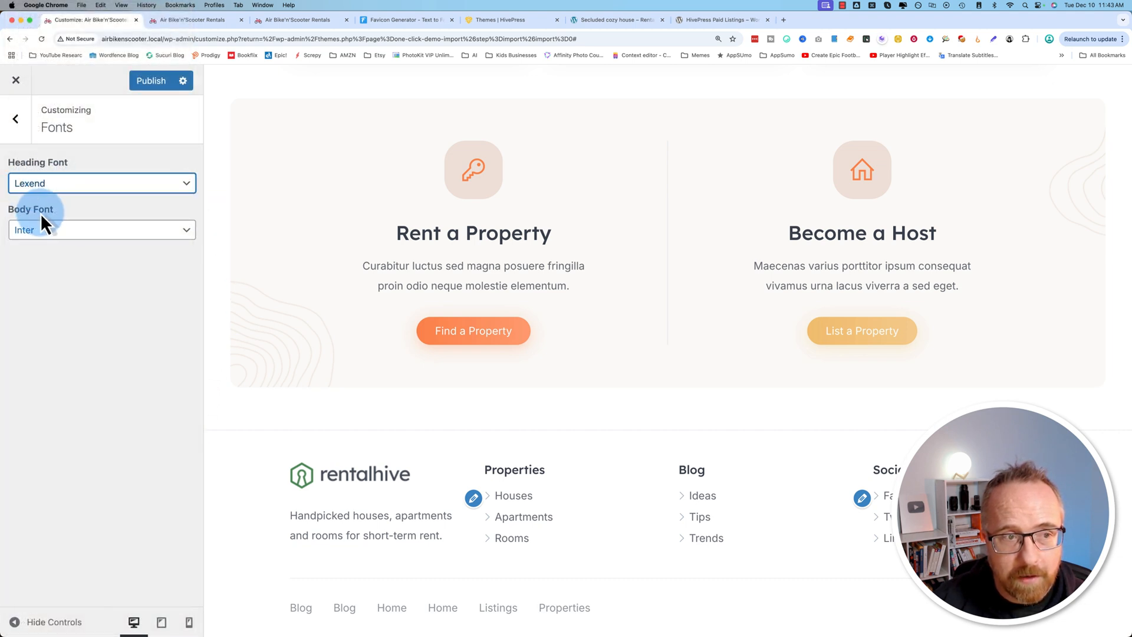
{"action": "left_click", "coordinate": [16, 119]}
{"action": "left_click", "coordinate": [99, 423]}
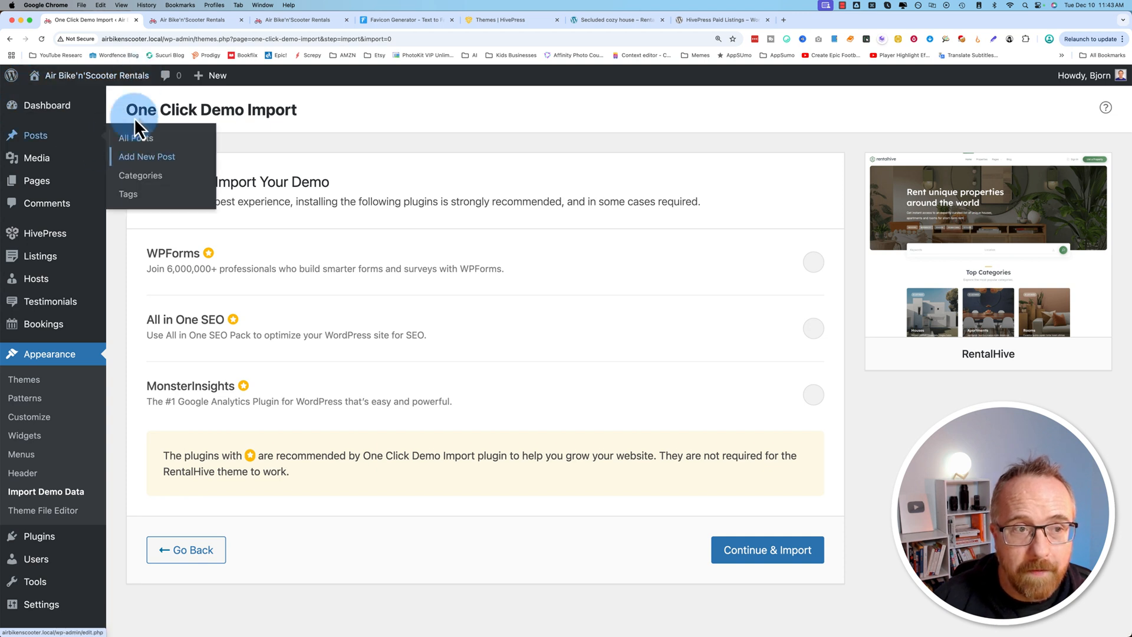
Step: In All Pages, compare the two Home pages' 2021 and 2024 dates and edit the Home front page
{"action": "mouse_move", "coordinate": [45, 171]}
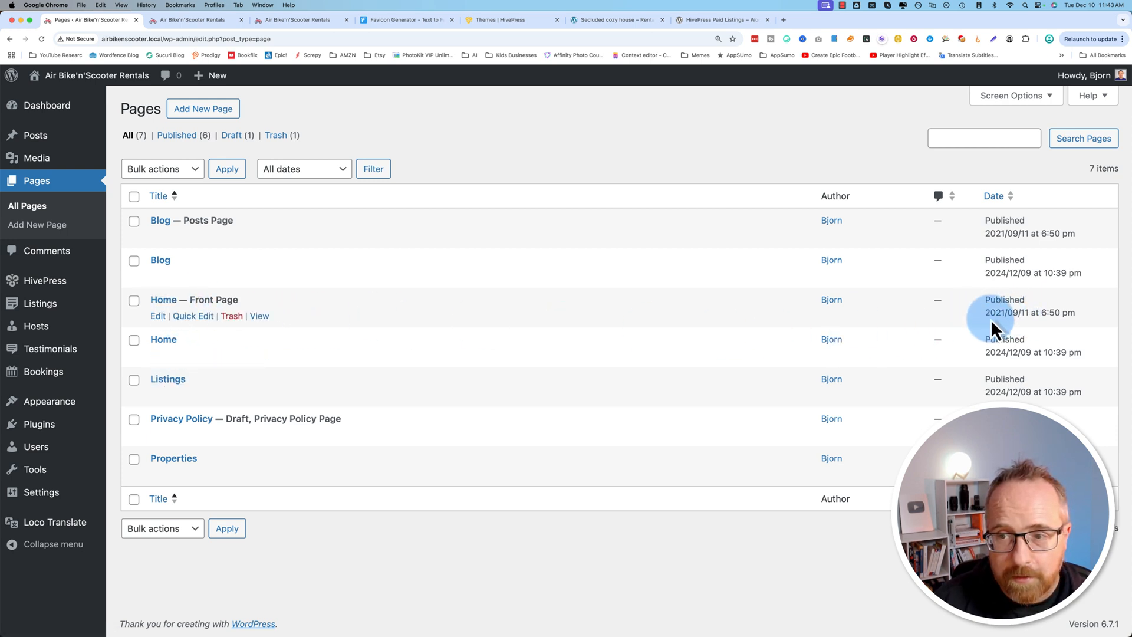
{"action": "left_click_drag", "start_coordinate": [987, 313], "coordinate": [1006, 314]}
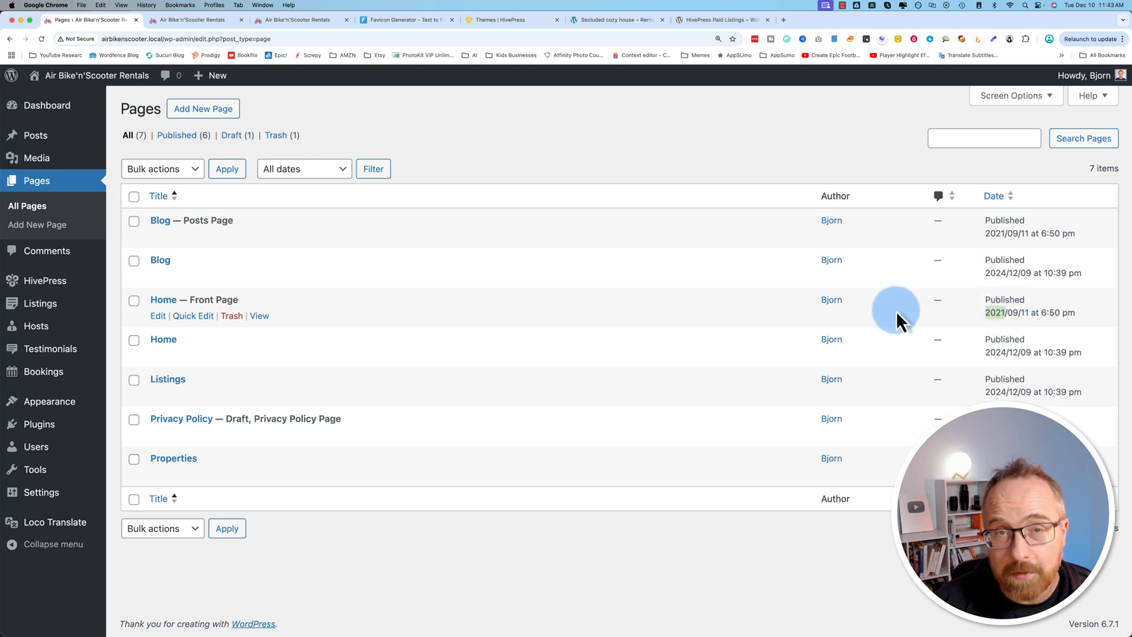
{"action": "left_click_drag", "start_coordinate": [985, 353], "coordinate": [1041, 353]}
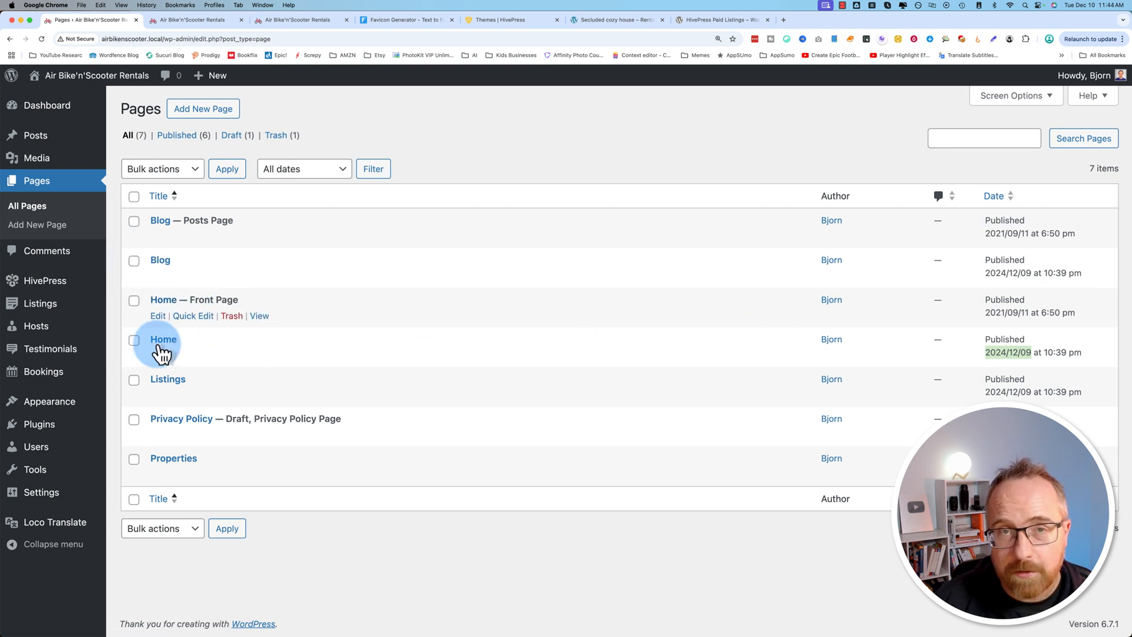
{"action": "left_click", "coordinate": [158, 317]}
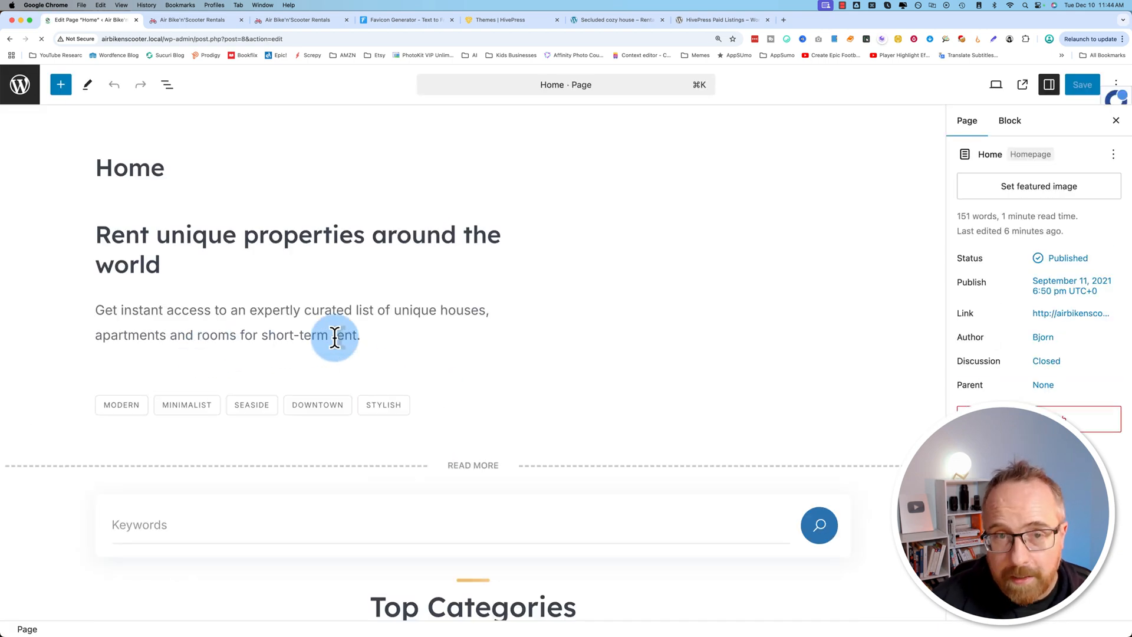
Step: Leave the block editor for the live Air Bike'n'Scooter Rentals homepage in the second tab
{"action": "left_click", "coordinate": [262, 233]}
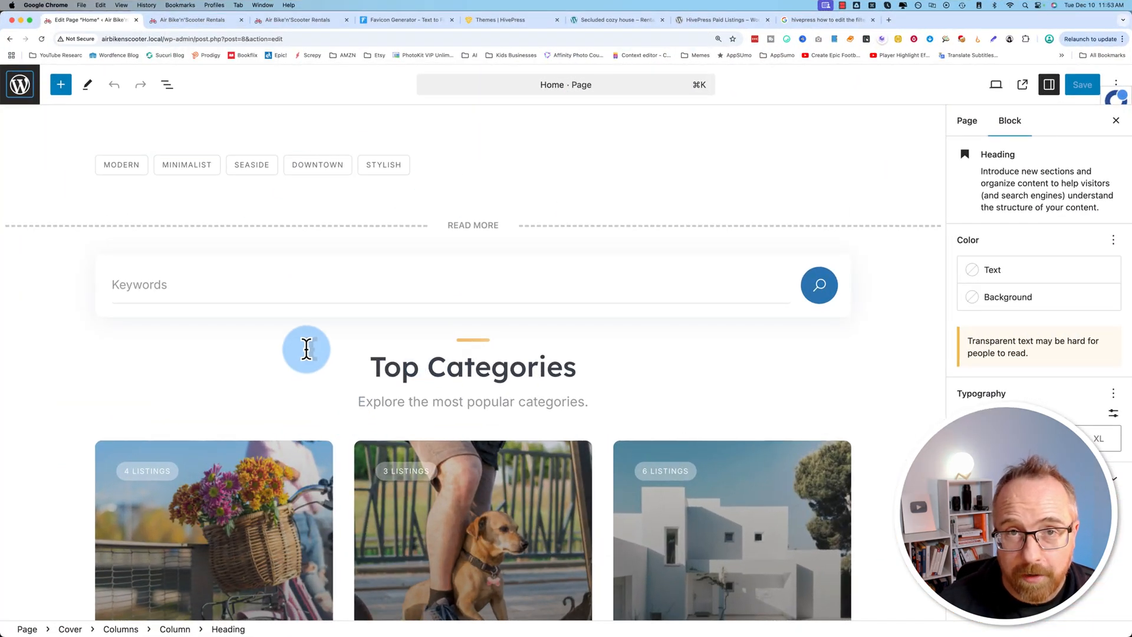
{"action": "left_click", "coordinate": [199, 26]}
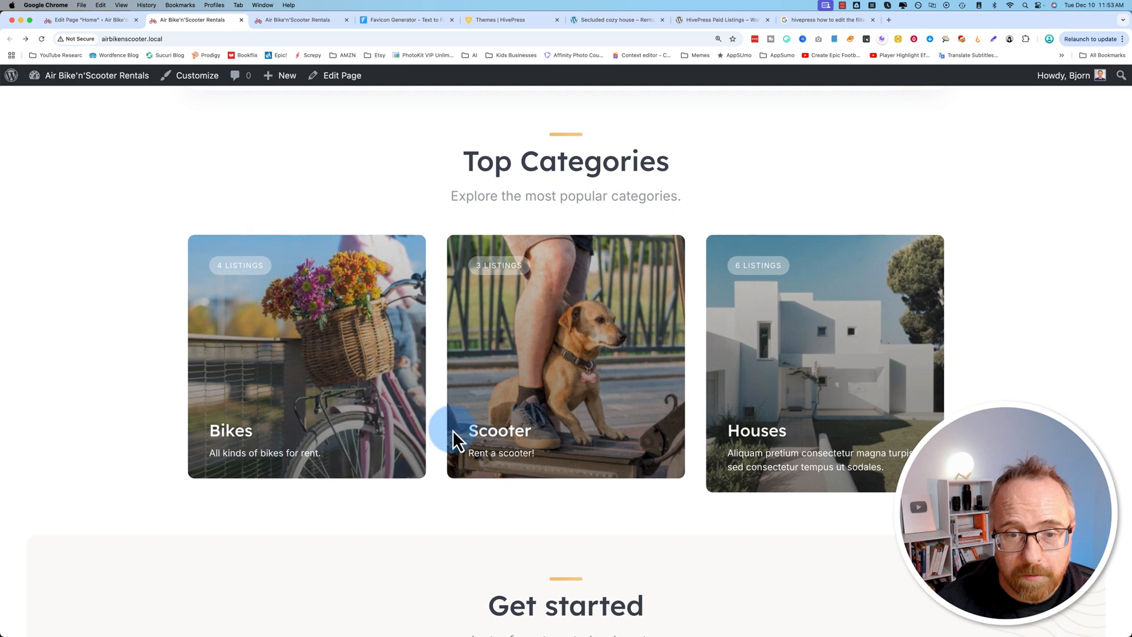
Step: Open the Scooter category and filter its listings by a lowered maximum price
{"action": "scroll", "coordinate": [472, 413], "scroll_direction": "down", "scroll_amount": 3}
{"action": "left_click", "coordinate": [532, 230]}
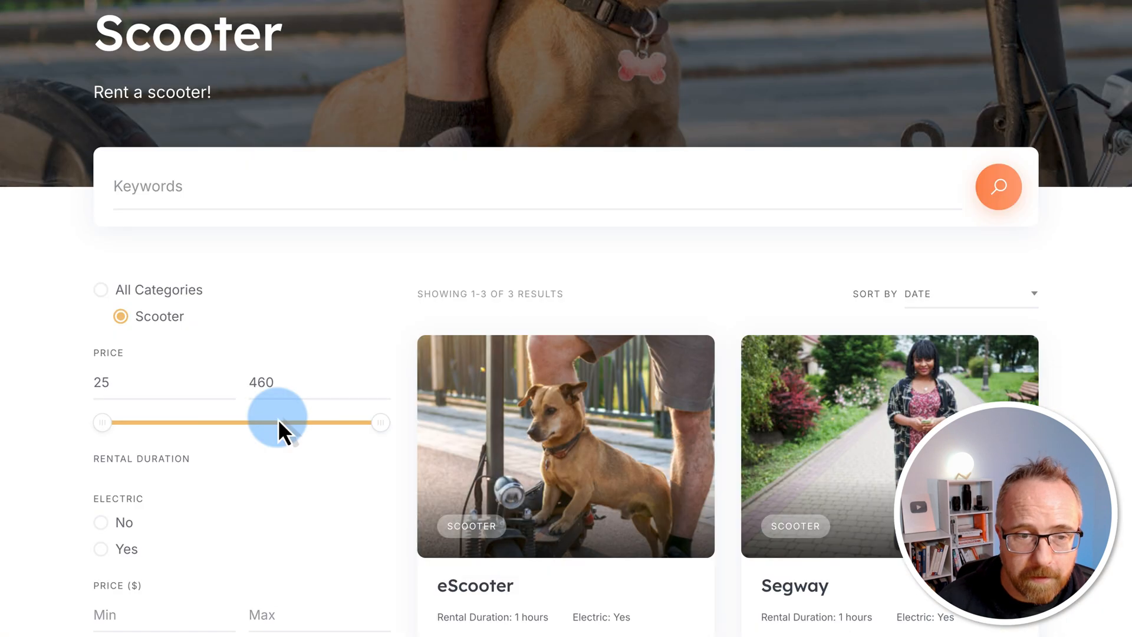
{"action": "scroll", "coordinate": [278, 419], "scroll_direction": "down", "scroll_amount": 3}
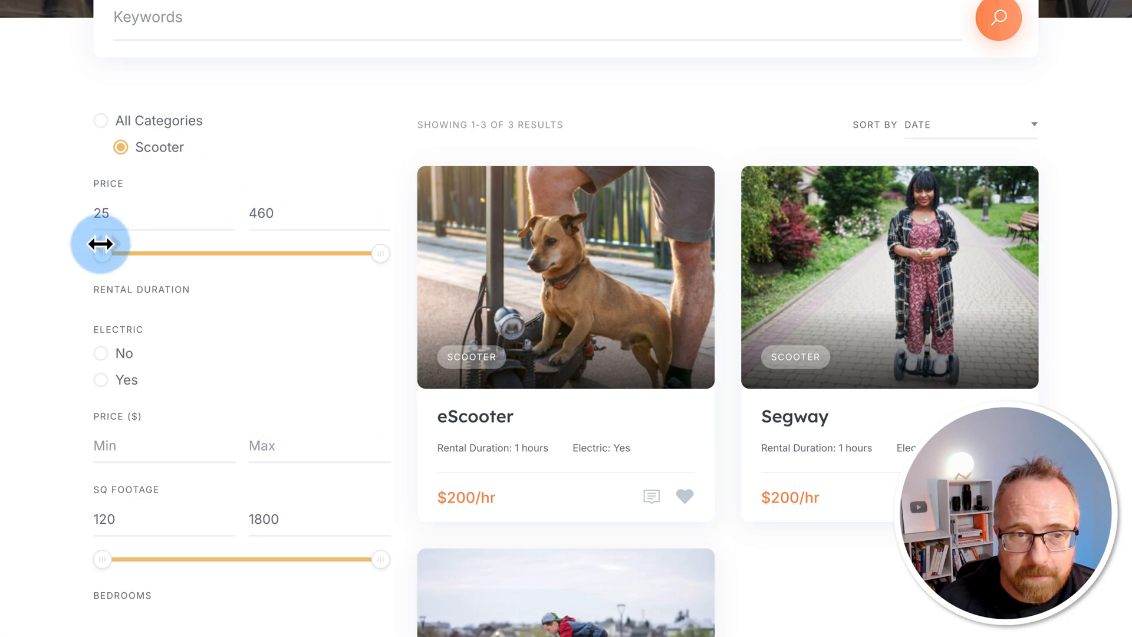
{"action": "scroll", "coordinate": [100, 240], "scroll_direction": "down", "scroll_amount": 1}
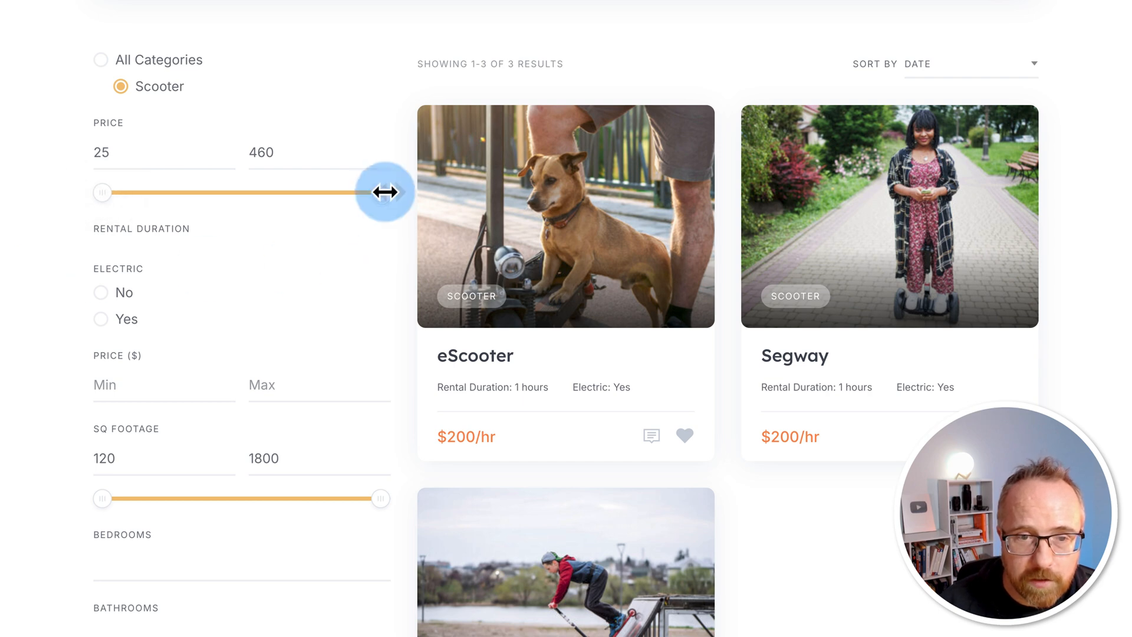
{"action": "left_click_drag", "start_coordinate": [380, 193], "coordinate": [169, 192]}
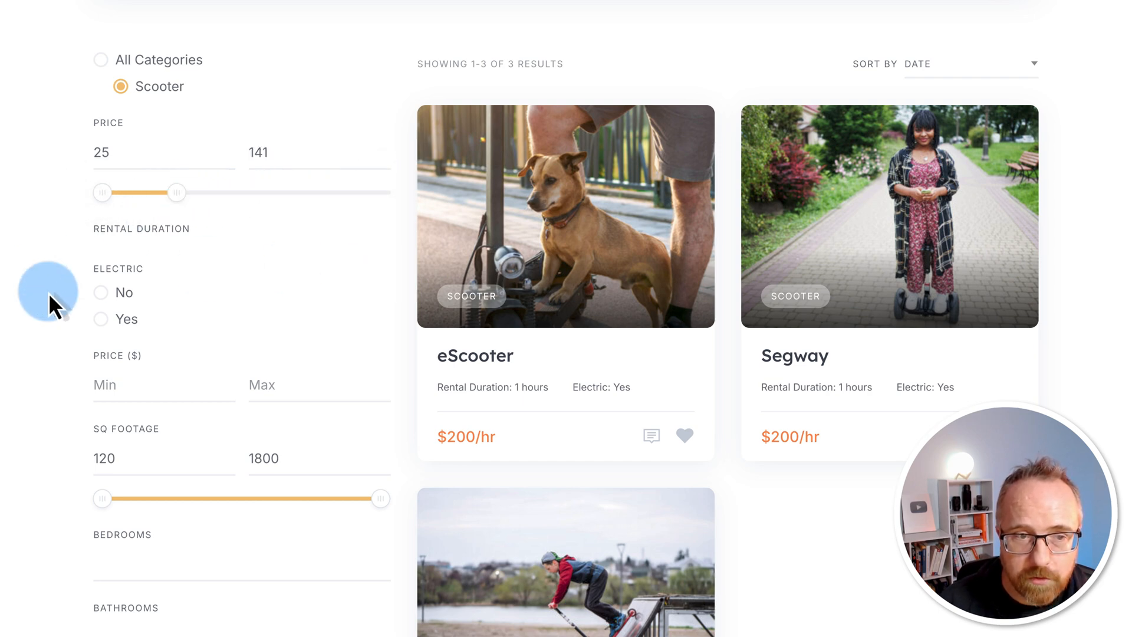
{"action": "scroll", "coordinate": [49, 292], "scroll_direction": "down", "scroll_amount": 5}
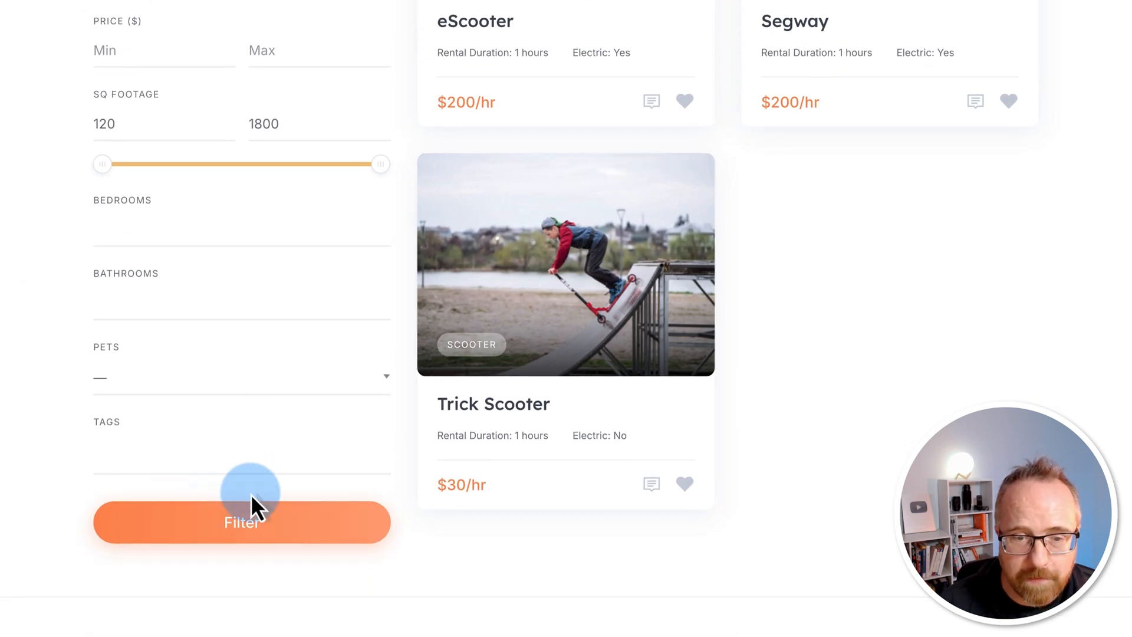
{"action": "scroll", "coordinate": [103, 254], "scroll_direction": "up", "scroll_amount": 5}
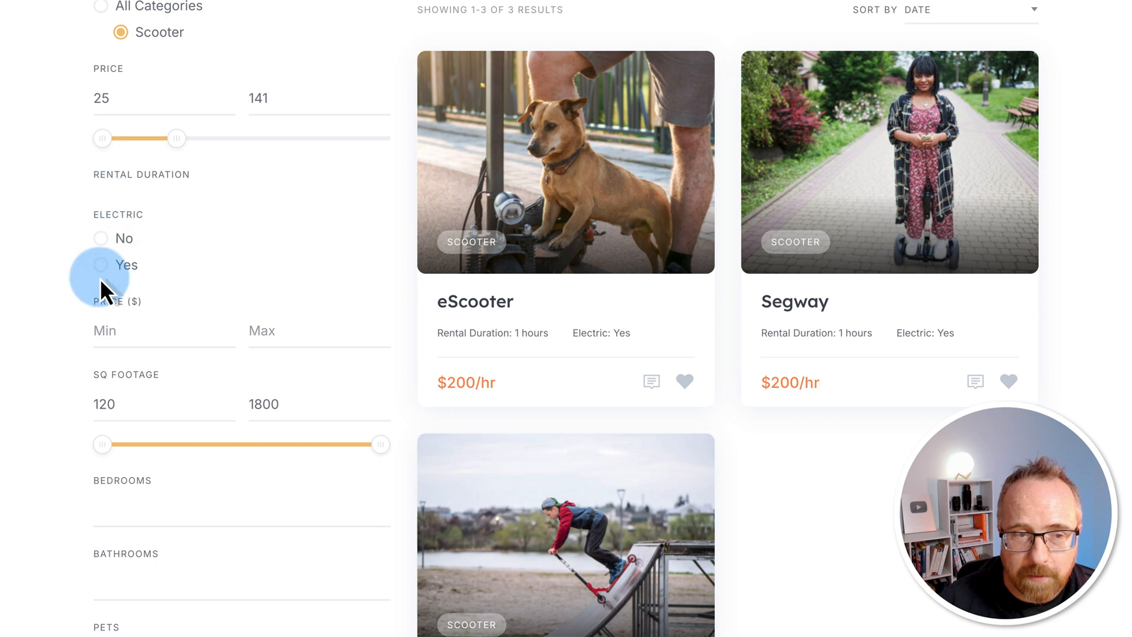
{"action": "scroll", "coordinate": [37, 197], "scroll_direction": "down", "scroll_amount": 3}
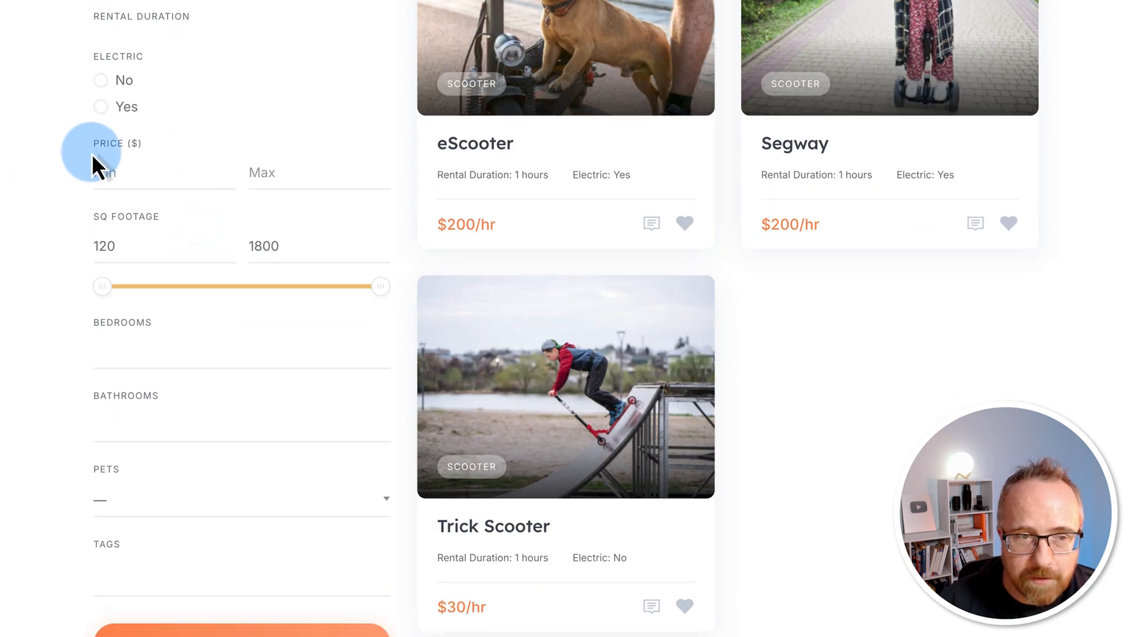
{"action": "left_click_drag", "start_coordinate": [97, 150], "coordinate": [292, 388]}
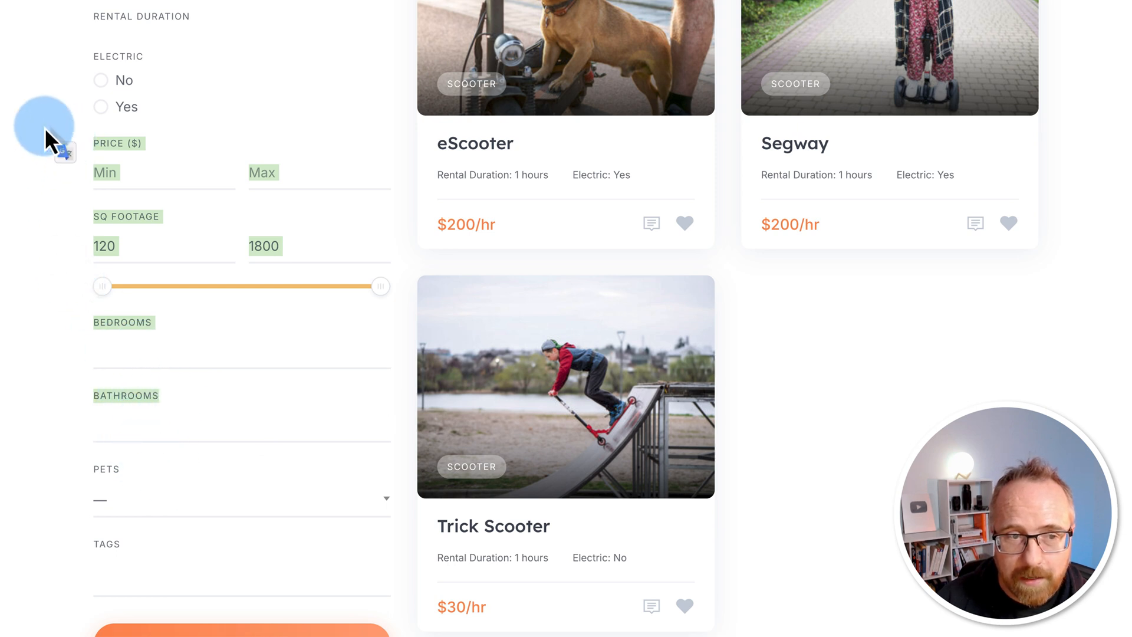
{"action": "scroll", "coordinate": [302, 467], "scroll_direction": "down", "scroll_amount": 4}
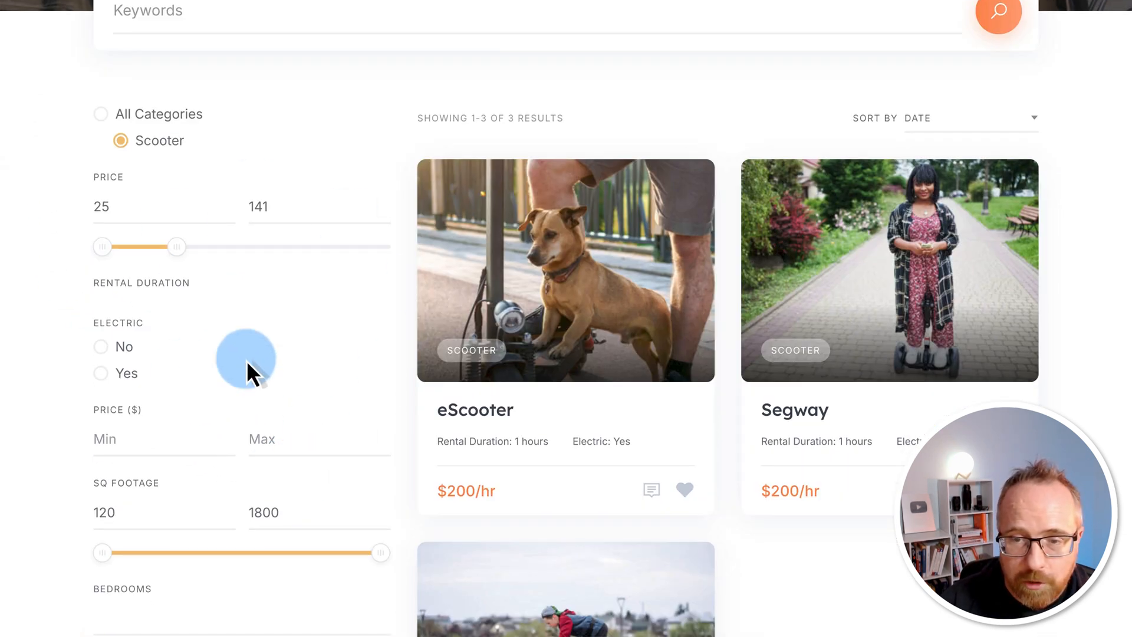
{"action": "scroll", "coordinate": [397, 419], "scroll_direction": "down", "scroll_amount": 2}
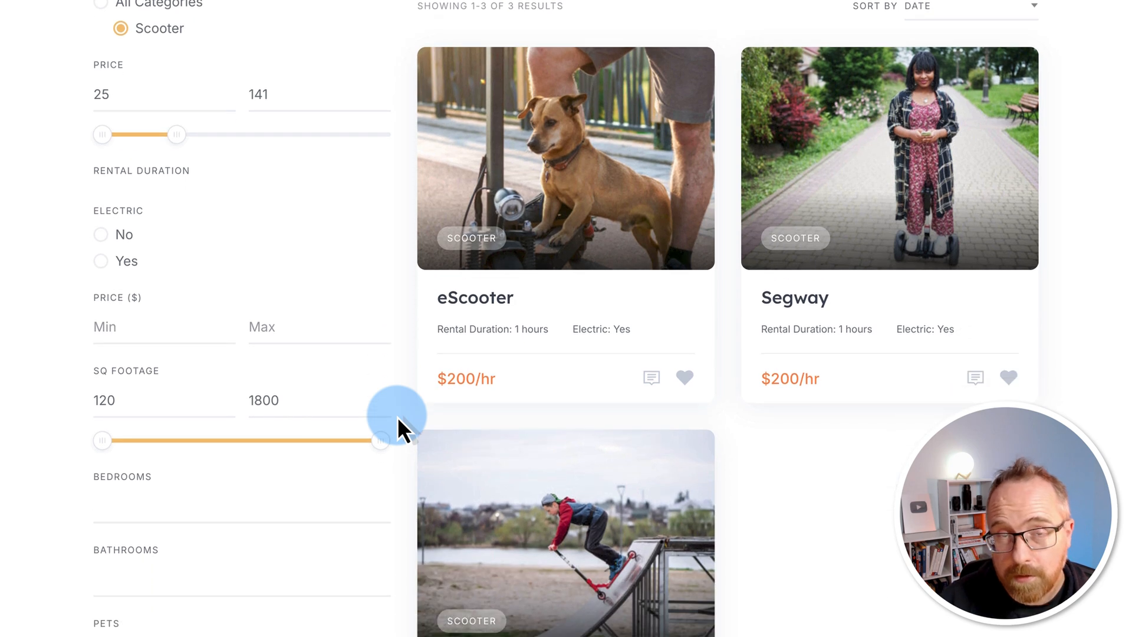
{"action": "scroll", "coordinate": [398, 416], "scroll_direction": "down", "scroll_amount": 1}
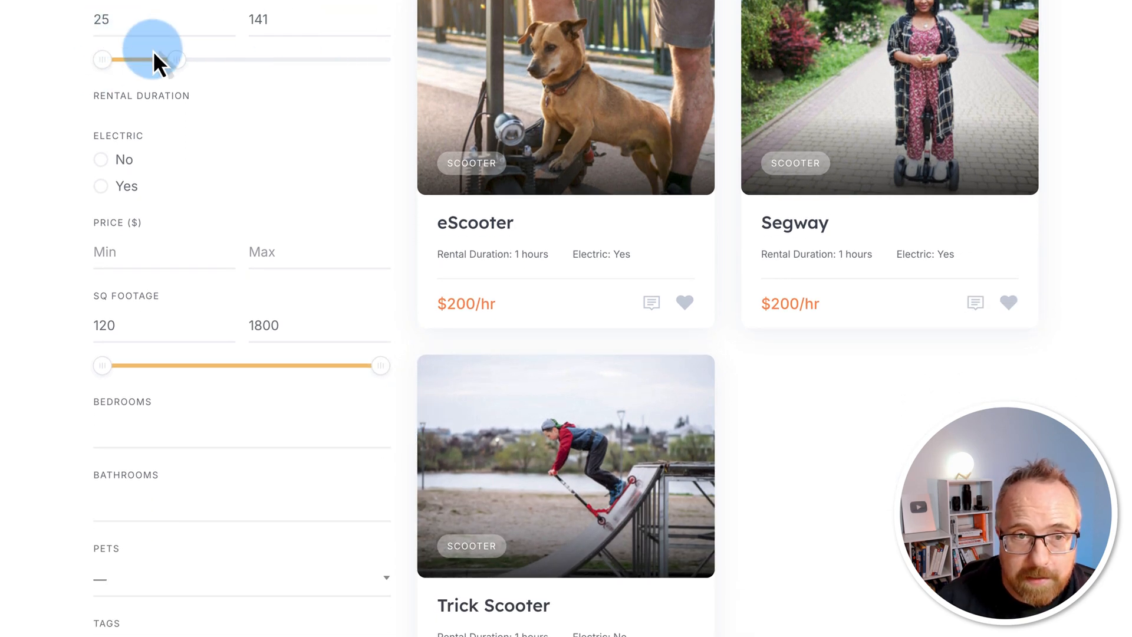
{"action": "scroll", "coordinate": [349, 329], "scroll_direction": "down", "scroll_amount": 4}
{"action": "left_click", "coordinate": [315, 495]}
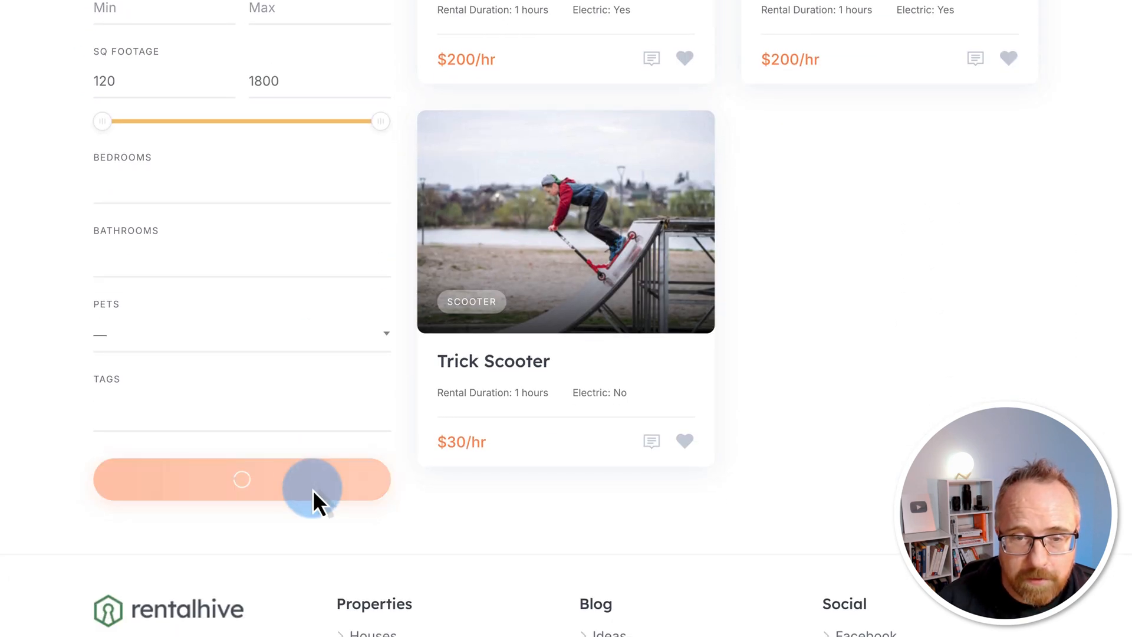
{"action": "scroll", "coordinate": [730, 437], "scroll_direction": "down", "scroll_amount": 1}
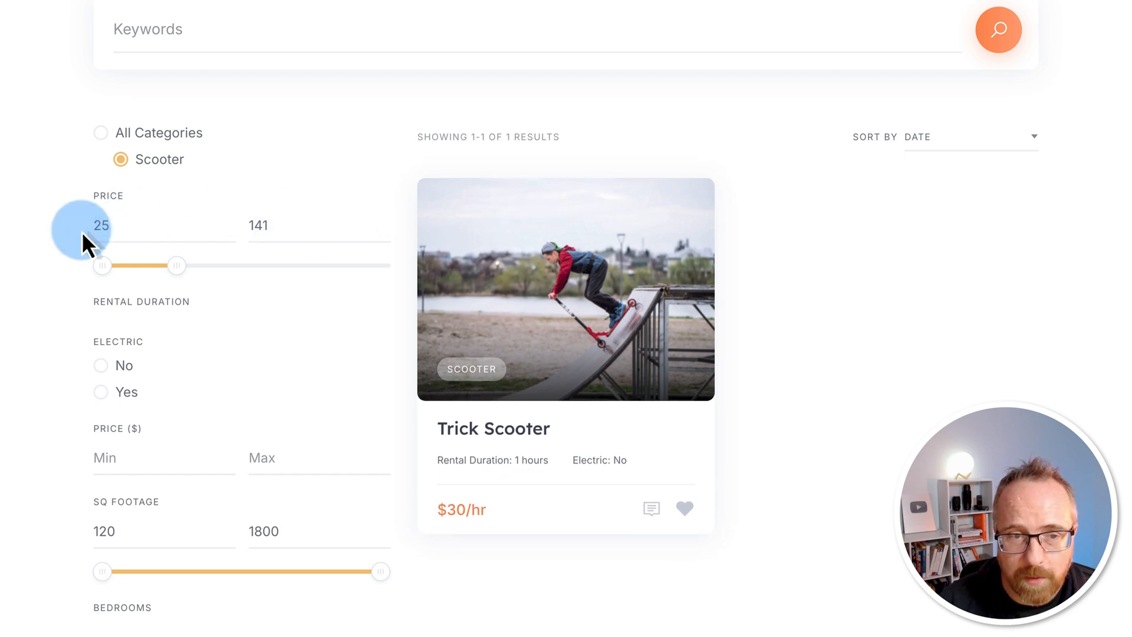
Step: Reset the maximum price to 460 and filter to Electric: Yes, leaving eScooter and Segway
{"action": "left_click_drag", "start_coordinate": [184, 266], "coordinate": [413, 264]}
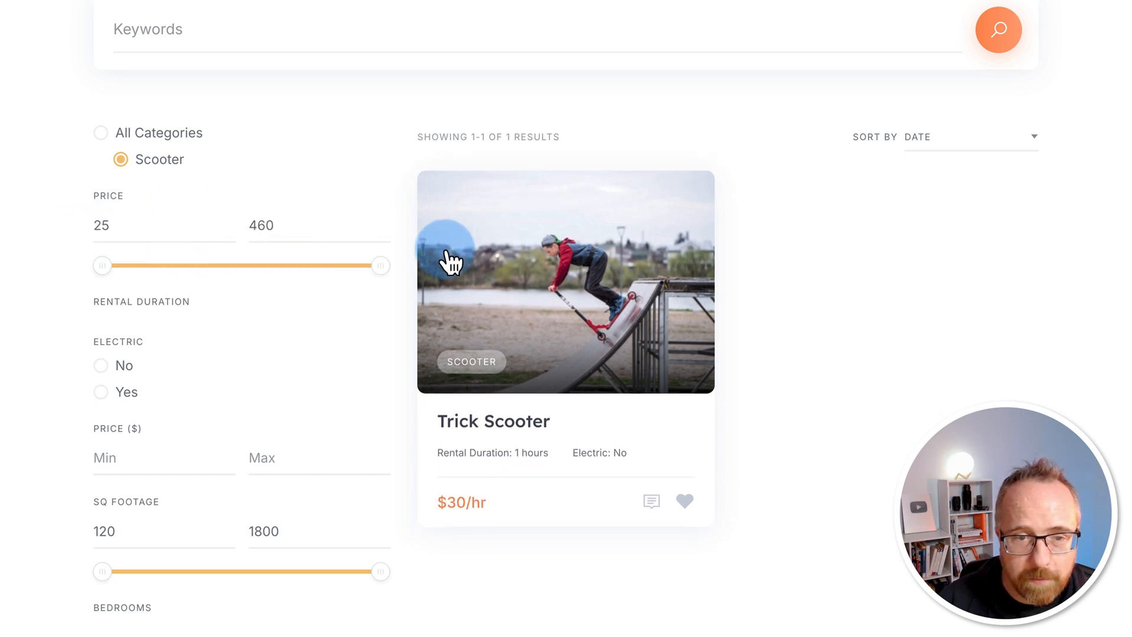
{"action": "left_click", "coordinate": [121, 394]}
{"action": "scroll", "coordinate": [72, 437], "scroll_direction": "down", "scroll_amount": 8}
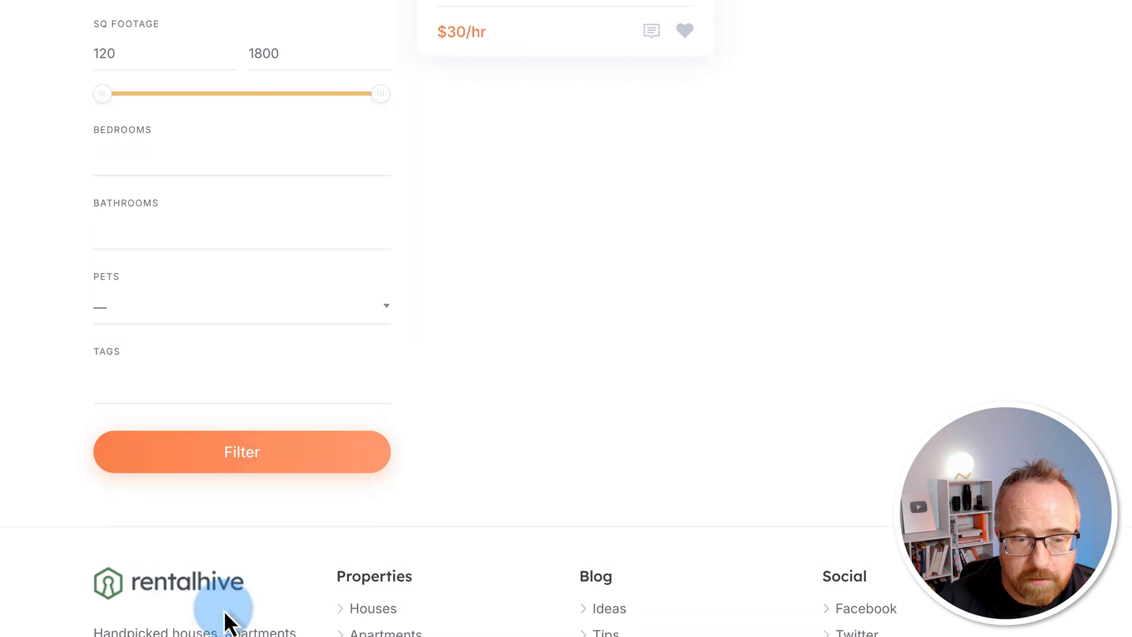
{"action": "left_click", "coordinate": [254, 465]}
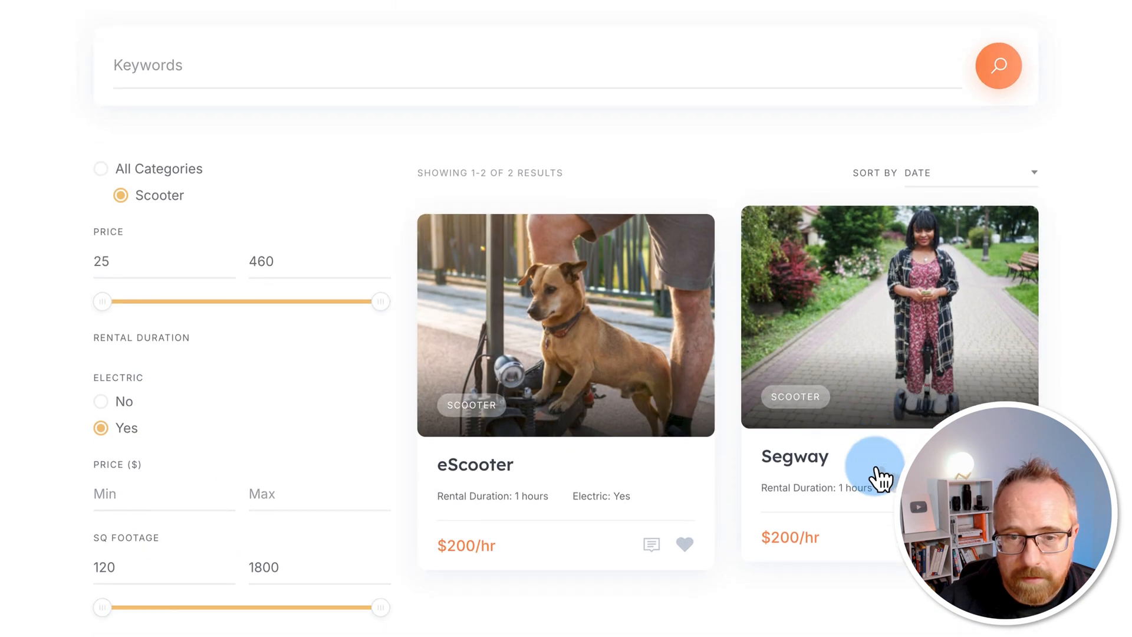
{"action": "scroll", "coordinate": [879, 472], "scroll_direction": "down", "scroll_amount": 2}
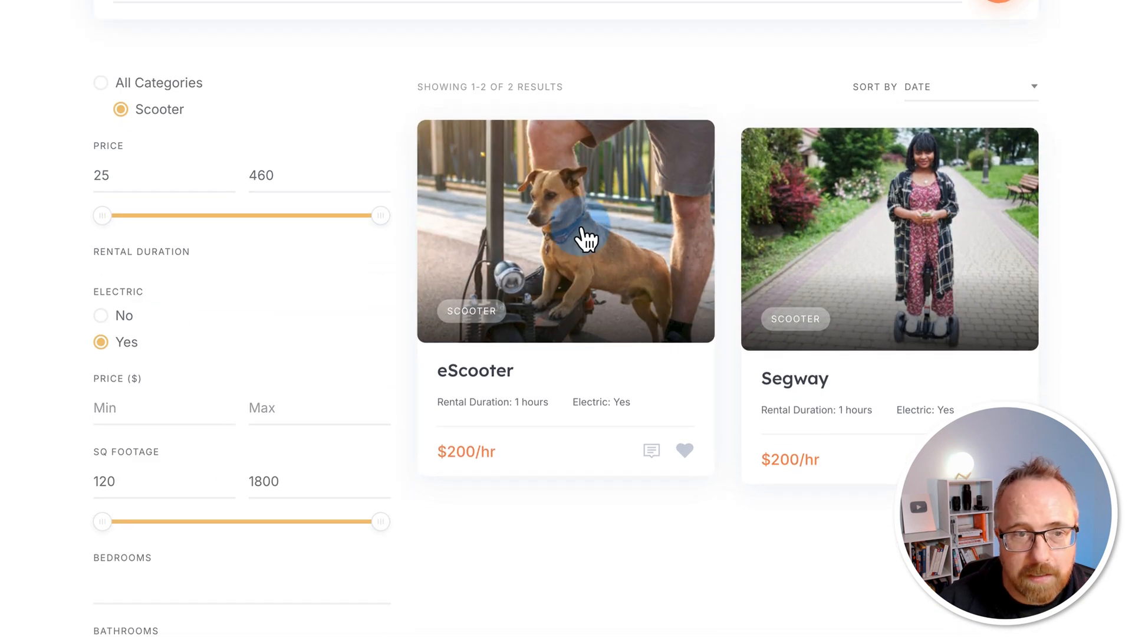
{"action": "scroll", "coordinate": [43, 519], "scroll_direction": "up", "scroll_amount": 1}
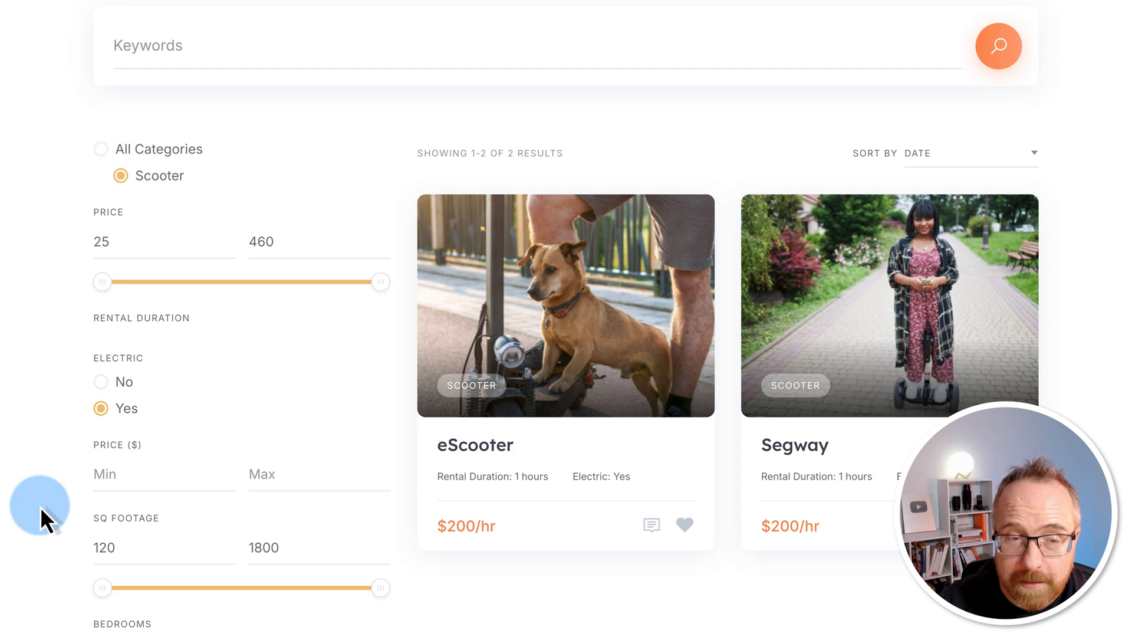
{"action": "scroll", "coordinate": [164, 392], "scroll_direction": "down", "scroll_amount": 4}
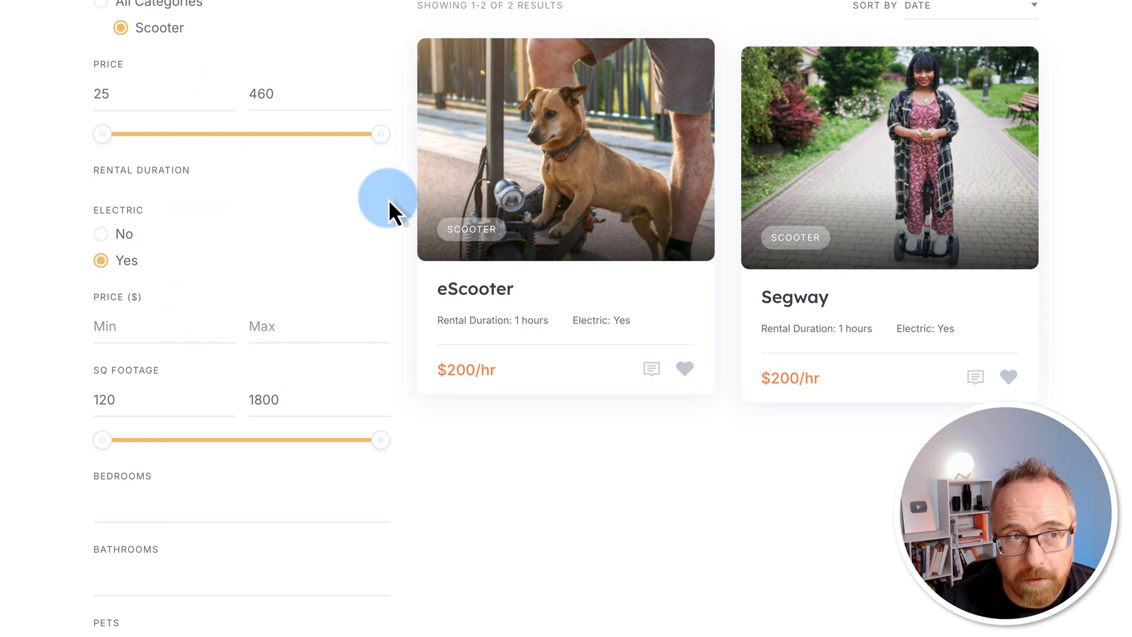
{"action": "scroll", "coordinate": [391, 209], "scroll_direction": "up", "scroll_amount": 4}
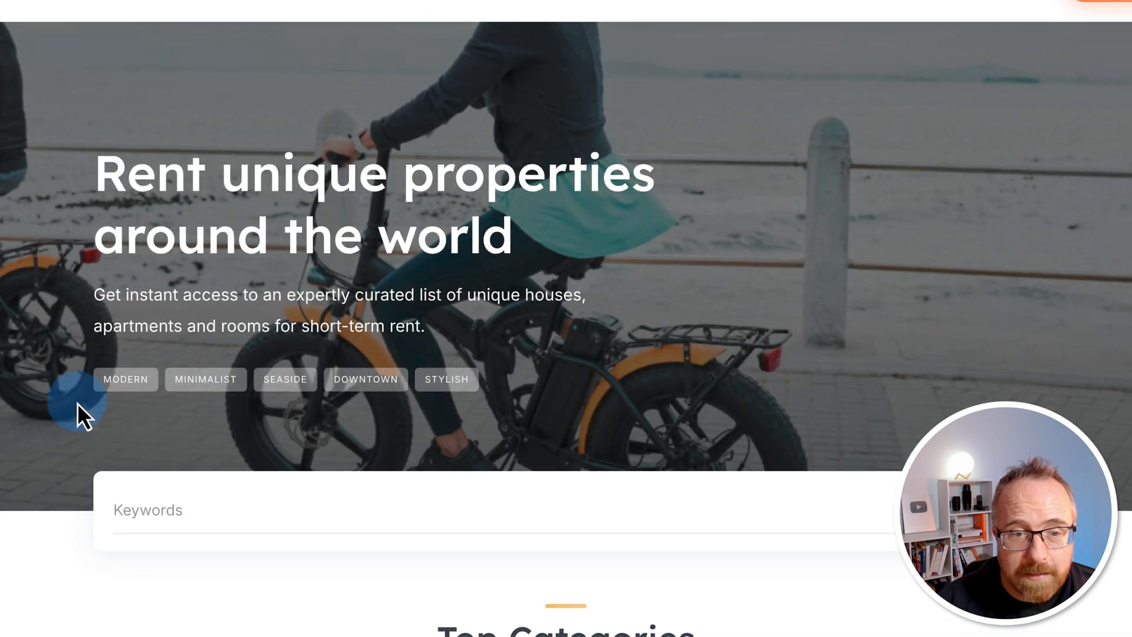
Step: Open the eScooter listing and pick December 12–14, 2024 as rental dates
{"action": "scroll", "coordinate": [76, 403], "scroll_direction": "down", "scroll_amount": 8}
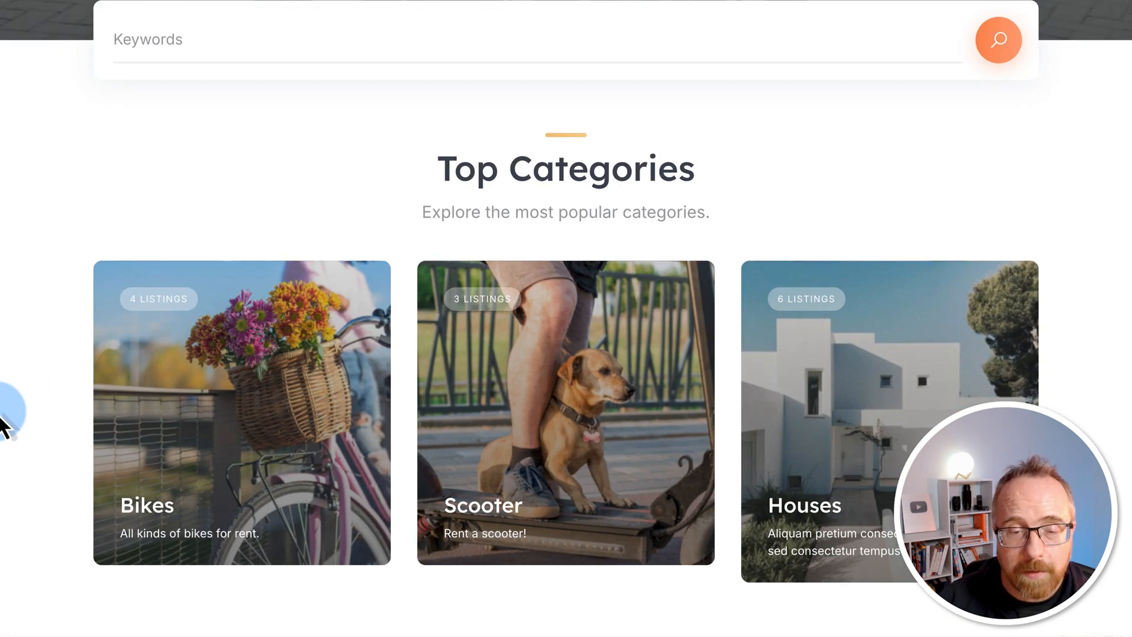
{"action": "scroll", "coordinate": [6, 419], "scroll_direction": "down", "scroll_amount": 3}
{"action": "left_click", "coordinate": [468, 332]}
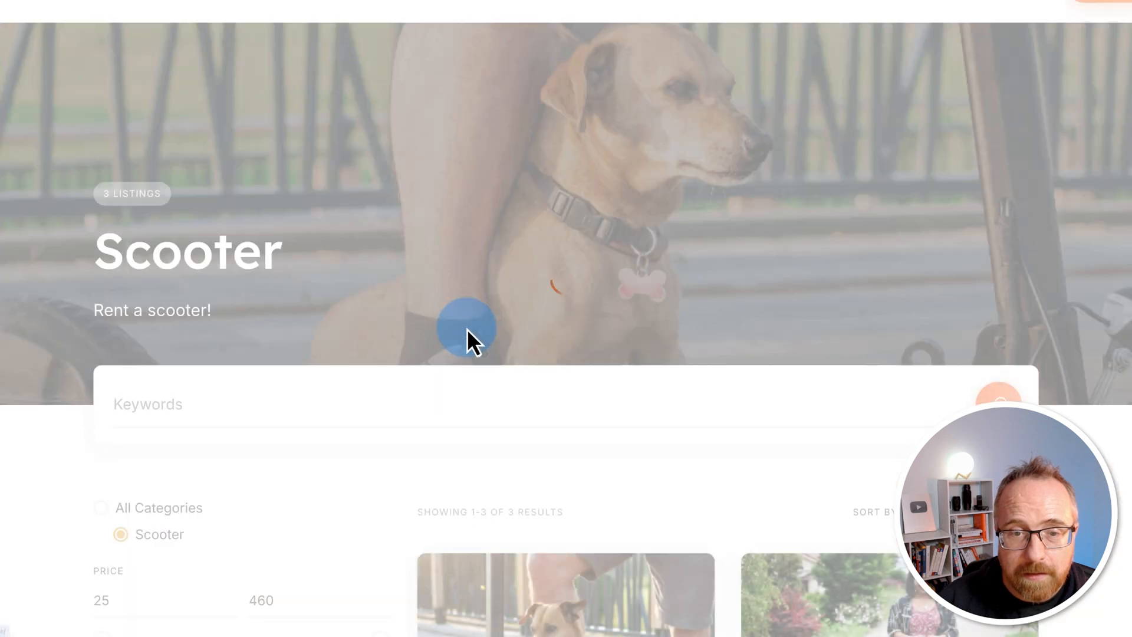
{"action": "scroll", "coordinate": [511, 392], "scroll_direction": "down", "scroll_amount": 5}
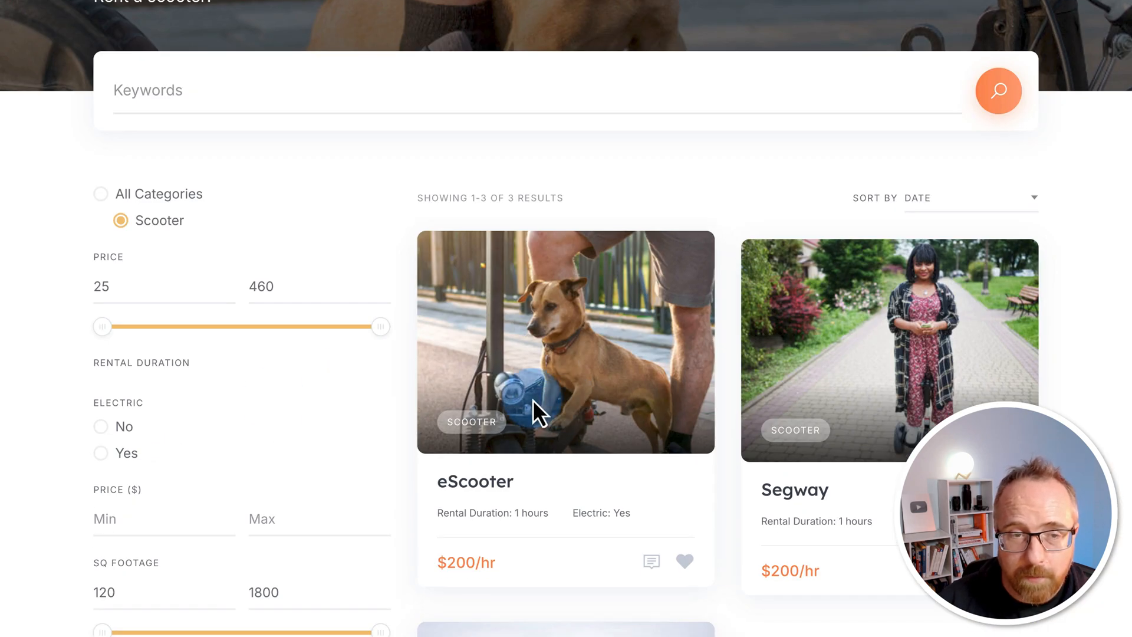
{"action": "left_click", "coordinate": [532, 399]}
{"action": "left_click", "coordinate": [834, 190]}
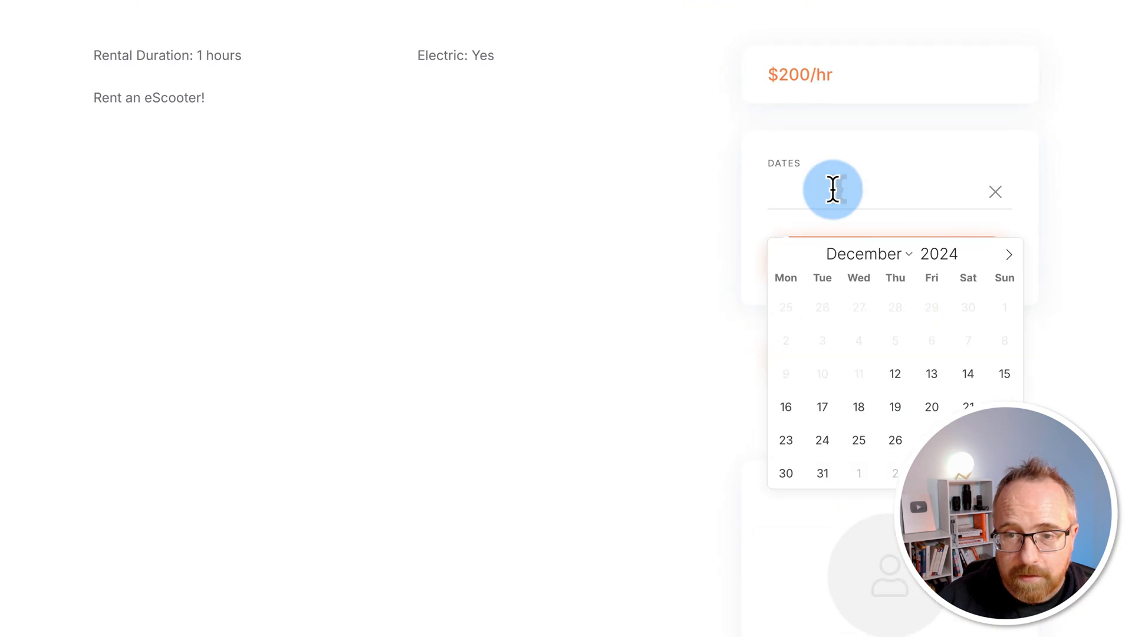
{"action": "left_click", "coordinate": [908, 377]}
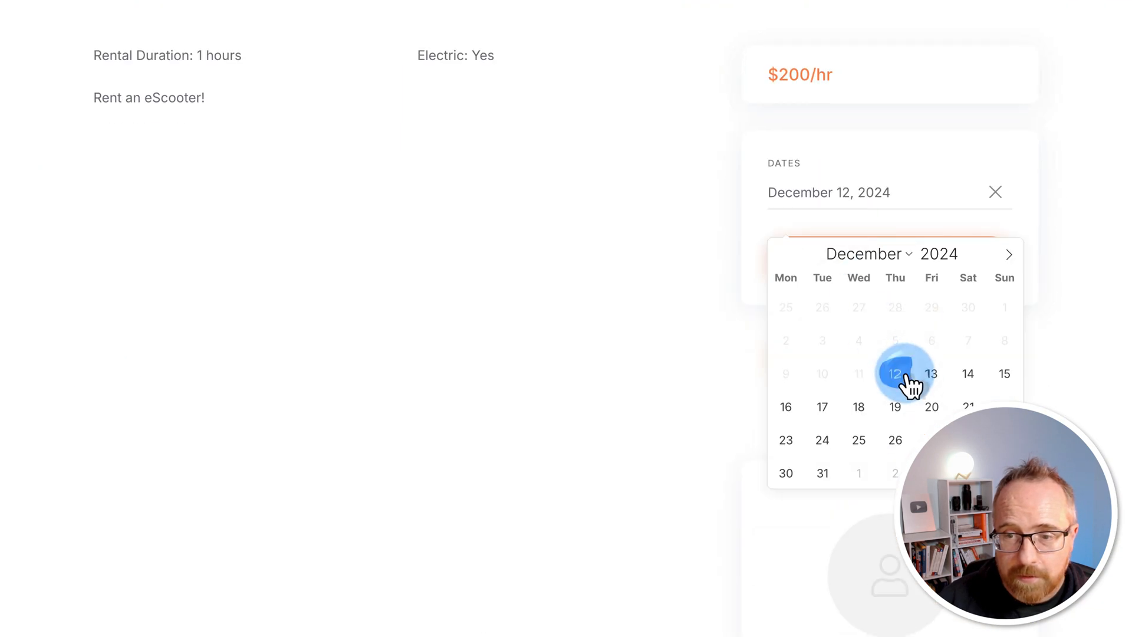
Step: Request to book with the note "May I rent it?" and send the request
{"action": "scroll", "coordinate": [705, 345], "scroll_direction": "up", "scroll_amount": 1}
{"action": "left_click", "coordinate": [890, 338]}
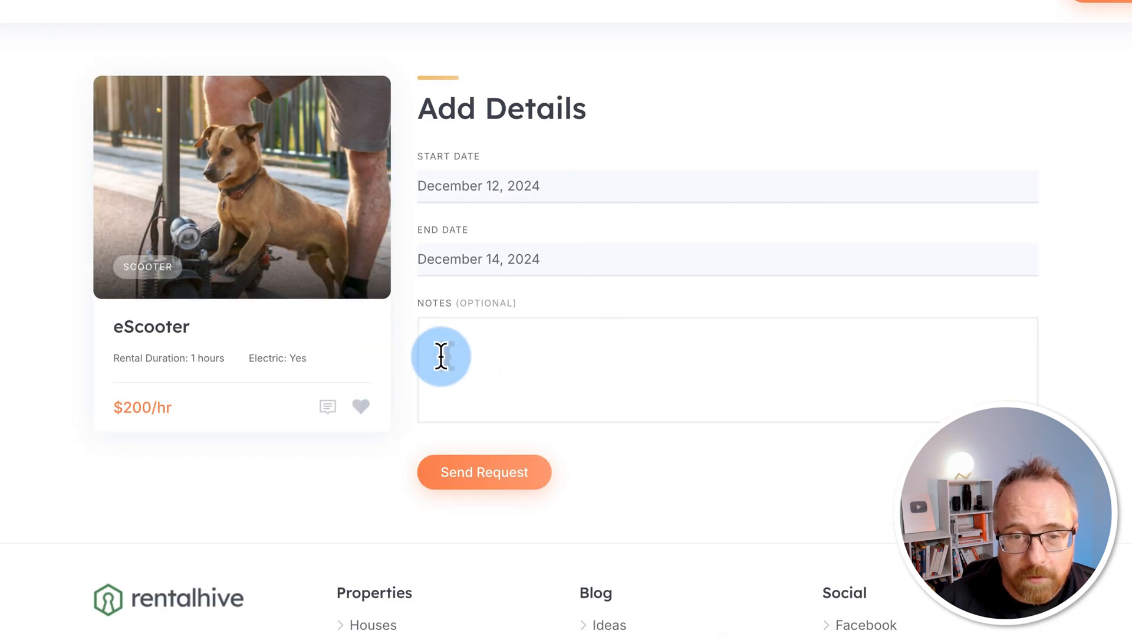
{"action": "left_click", "coordinate": [441, 356]}
{"action": "type", "text": "May I rent it?"}
{"action": "left_click", "coordinate": [632, 459]}
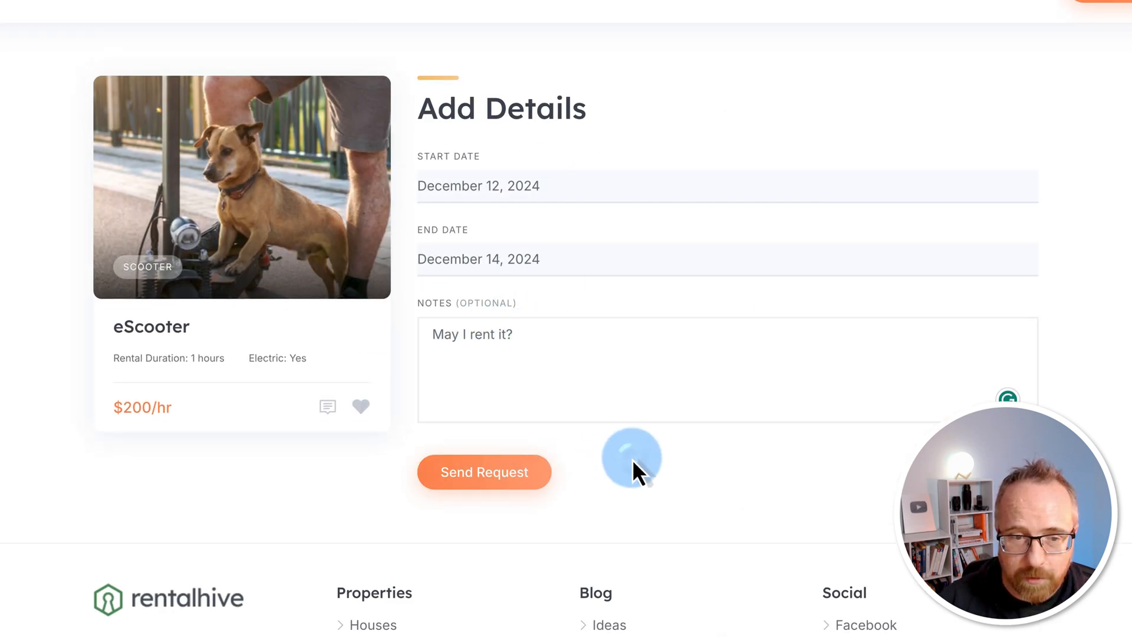
{"action": "left_click", "coordinate": [500, 483]}
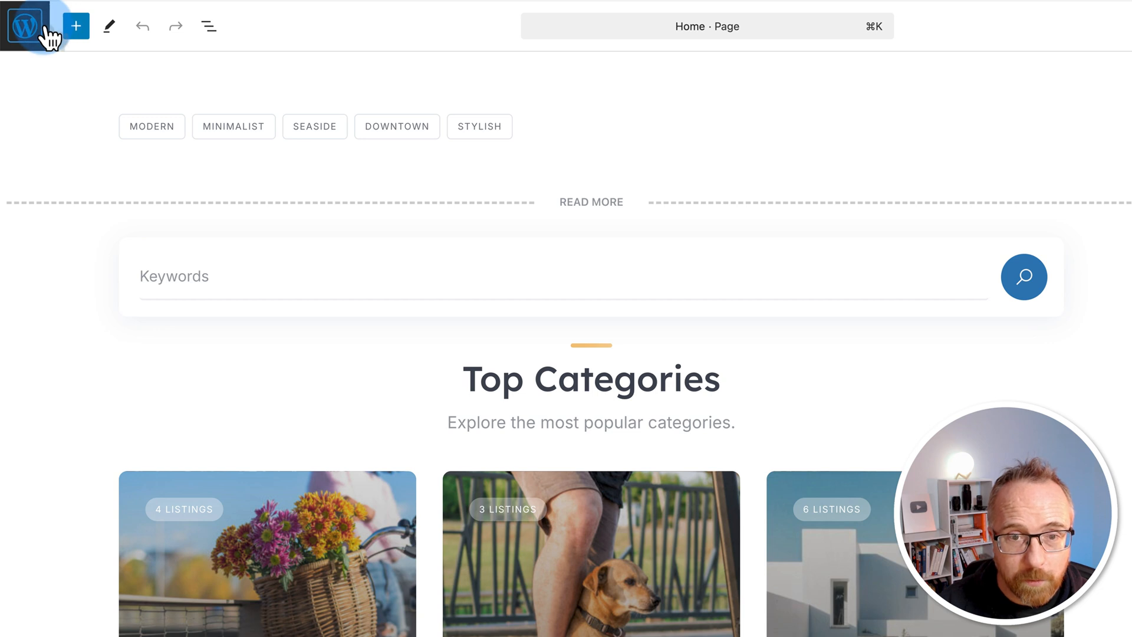
Step: Install the Paid Listings extension from HivePress Extensions and activate the plugin
{"action": "left_click", "coordinate": [42, 26]}
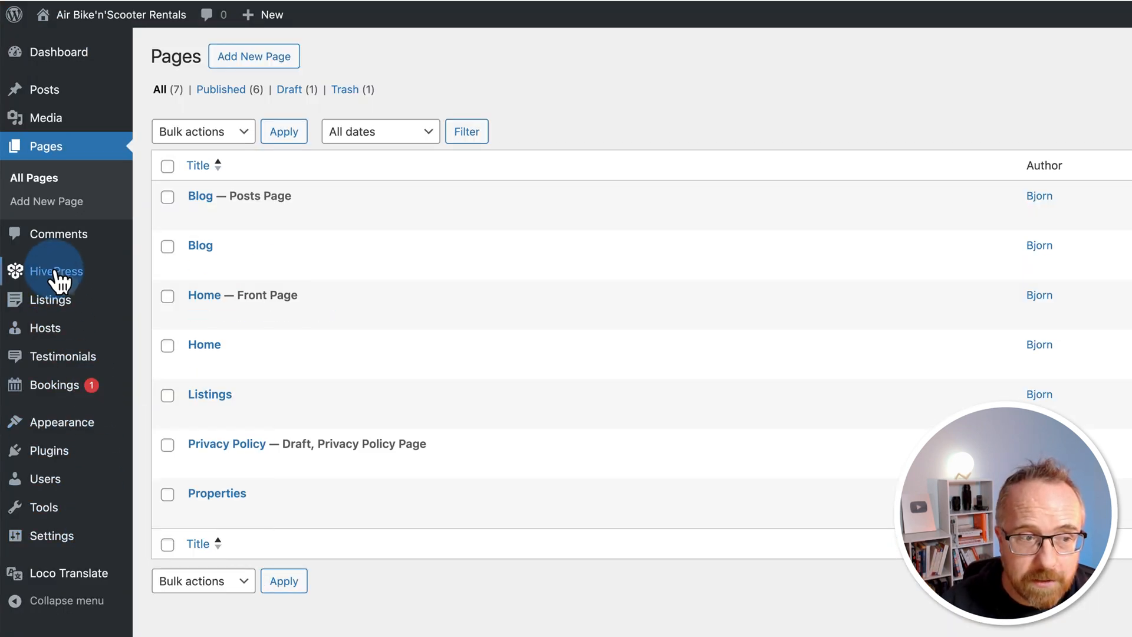
{"action": "mouse_move", "coordinate": [57, 277]}
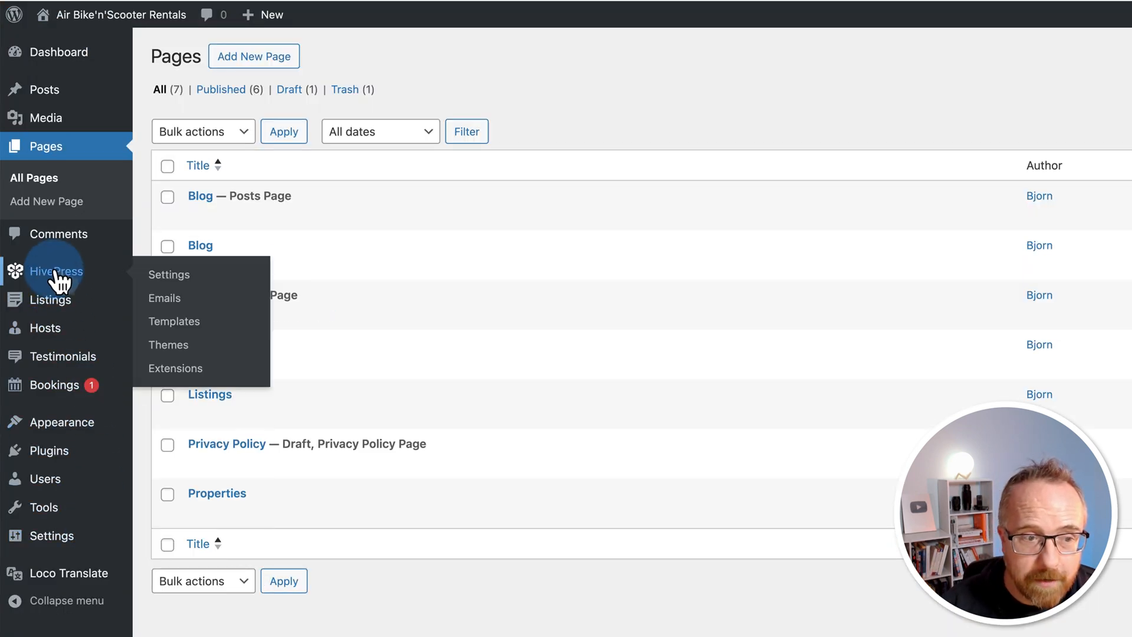
{"action": "left_click", "coordinate": [169, 374]}
{"action": "scroll", "coordinate": [678, 455], "scroll_direction": "down", "scroll_amount": 3}
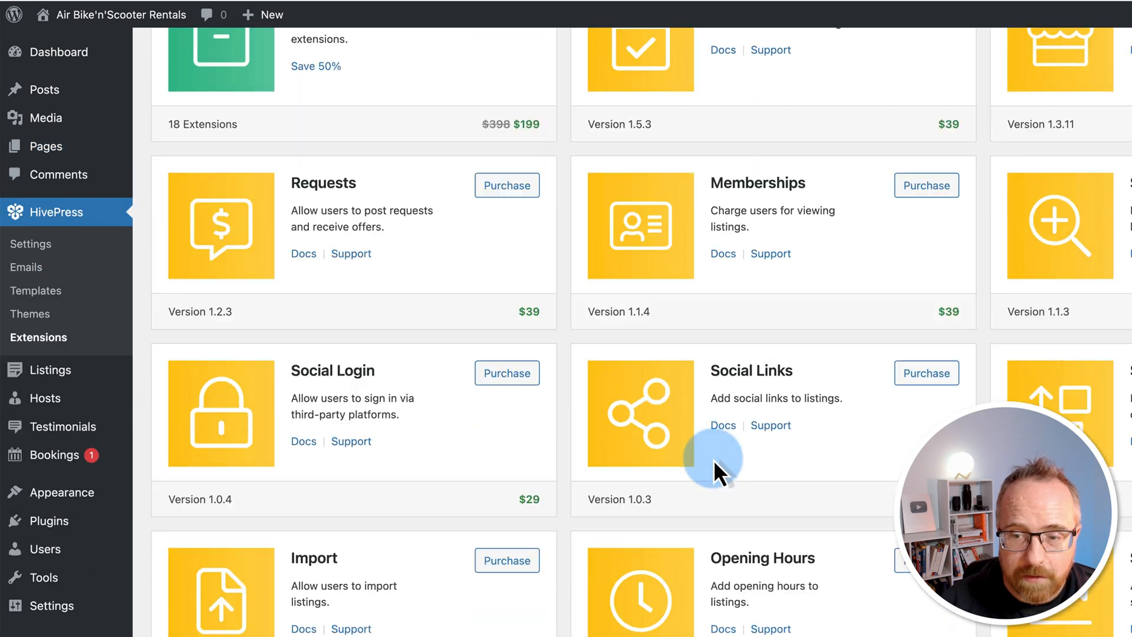
{"action": "scroll", "coordinate": [713, 460], "scroll_direction": "down", "scroll_amount": 10}
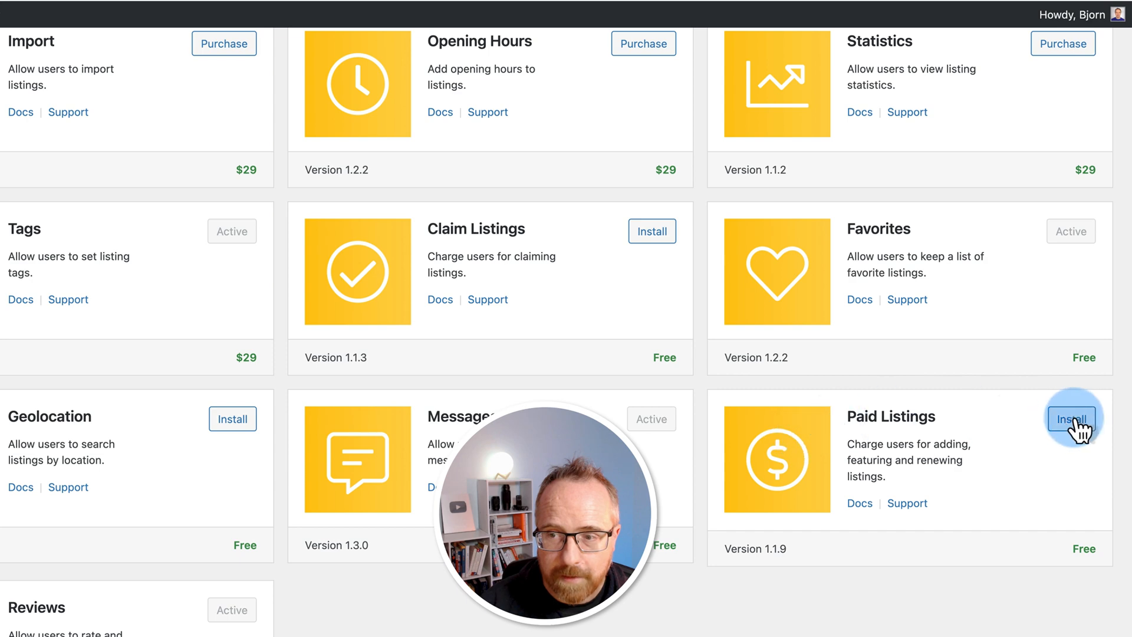
{"action": "left_click", "coordinate": [1073, 420]}
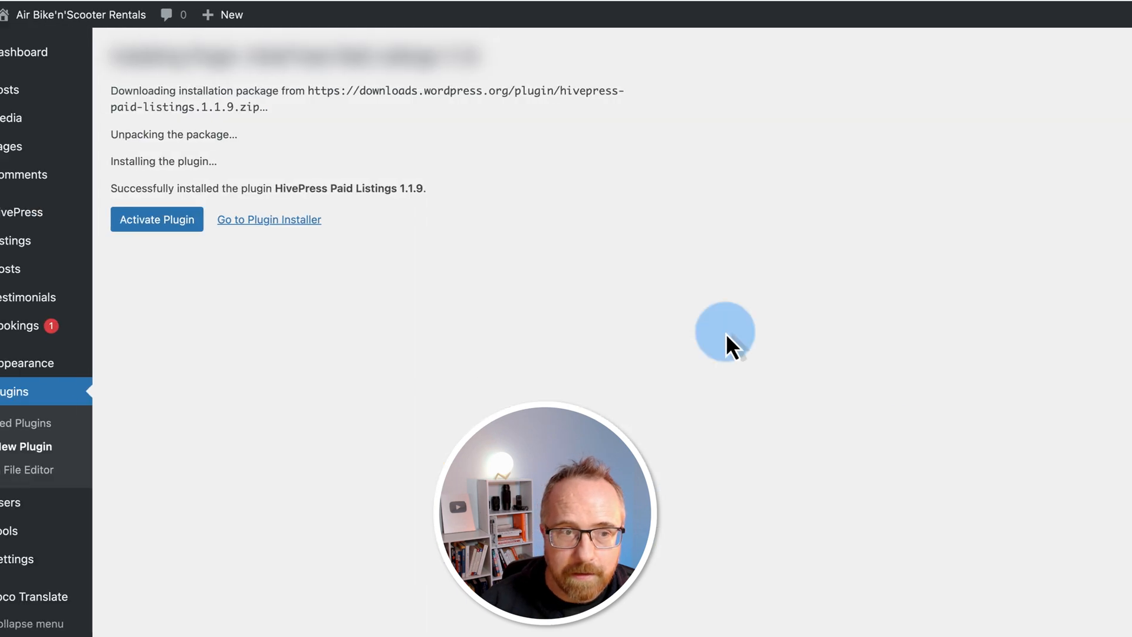
{"action": "left_click", "coordinate": [172, 227]}
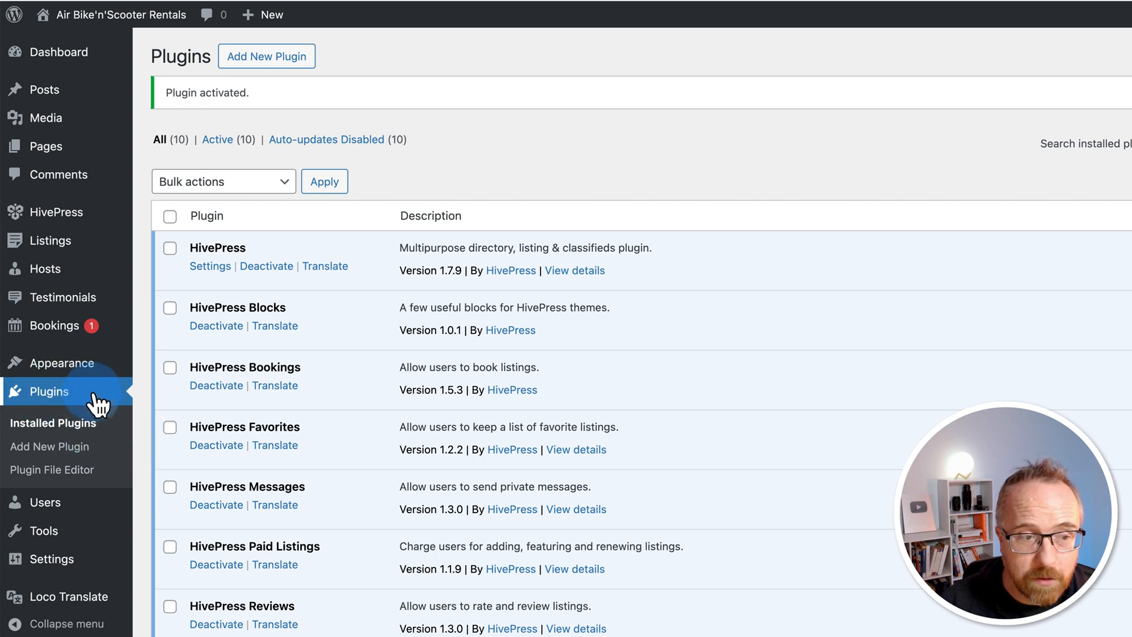
Step: Search the plugin directory for WooCommerce, then install and activate it
{"action": "left_click", "coordinate": [254, 65]}
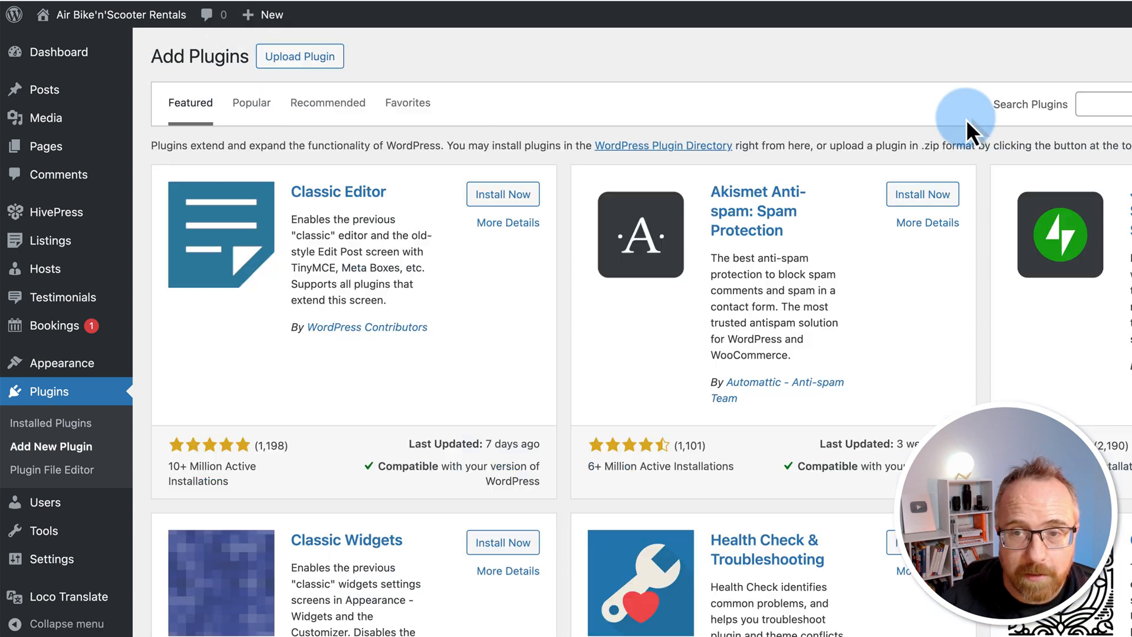
{"action": "left_click", "coordinate": [1091, 101]}
{"action": "type", "text": "woocomme"}
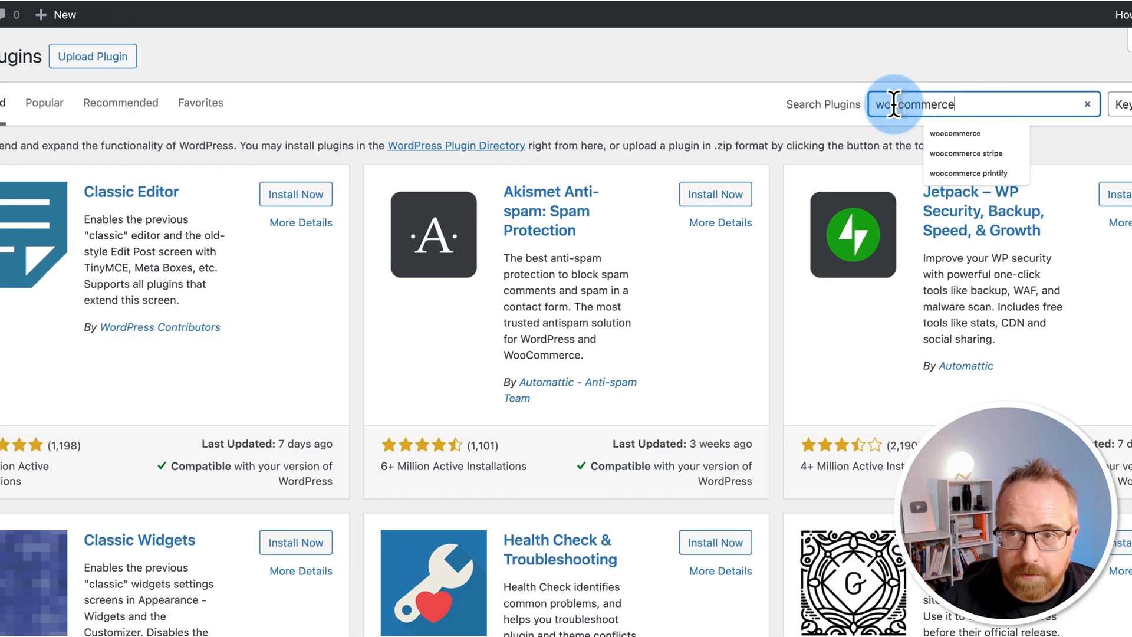
{"action": "left_click", "coordinate": [295, 195]}
{"action": "left_click", "coordinate": [507, 201]}
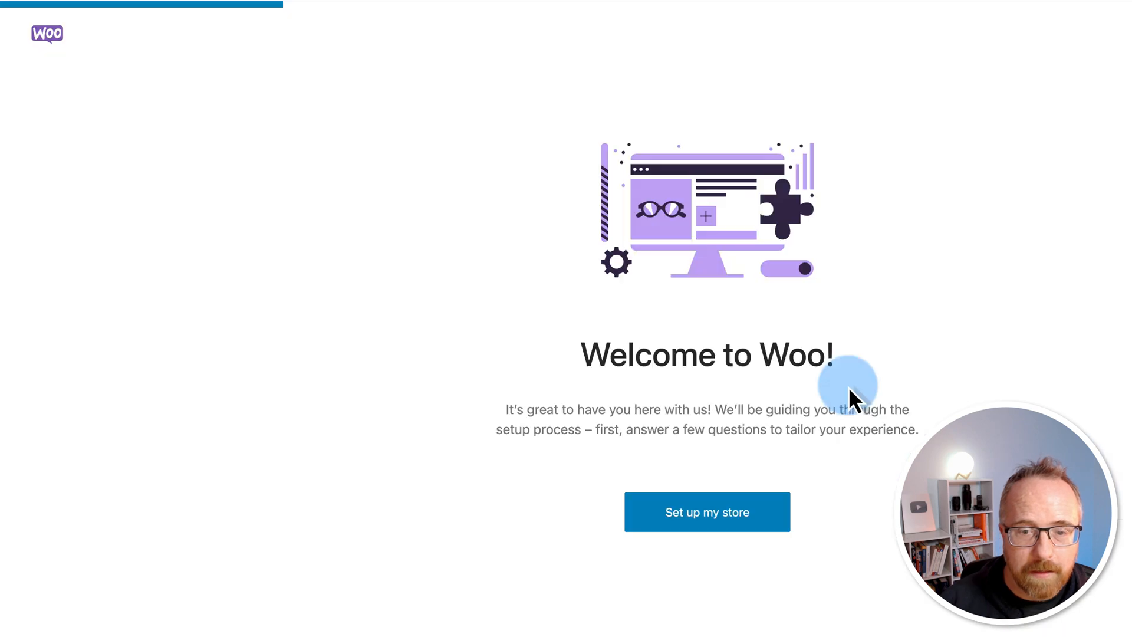
Step: In the setup wizard, mark the business as just starting with industry Sports and recreation
{"action": "left_click", "coordinate": [678, 521]}
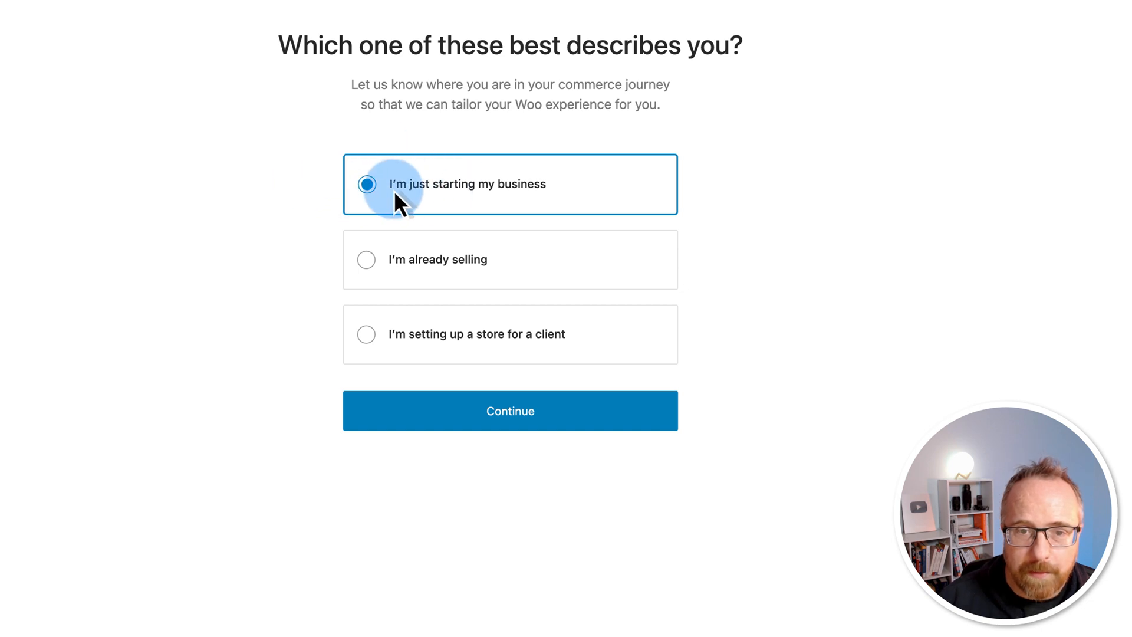
{"action": "left_click", "coordinate": [417, 415]}
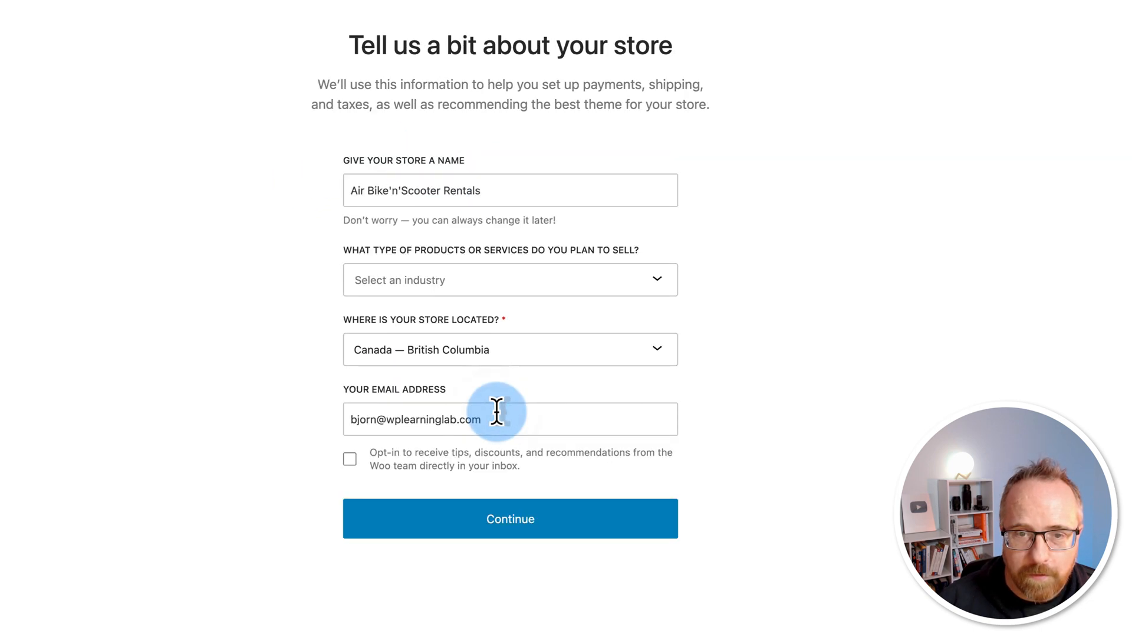
{"action": "left_click_drag", "start_coordinate": [353, 190], "coordinate": [551, 183]}
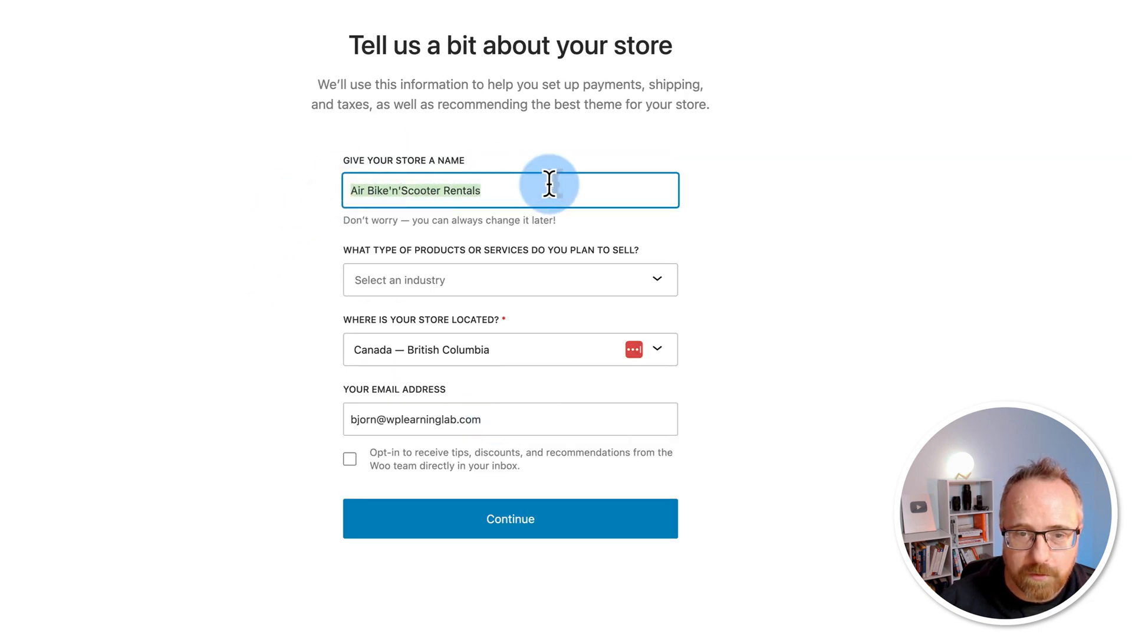
{"action": "left_click", "coordinate": [561, 286]}
{"action": "left_click", "coordinate": [411, 552]}
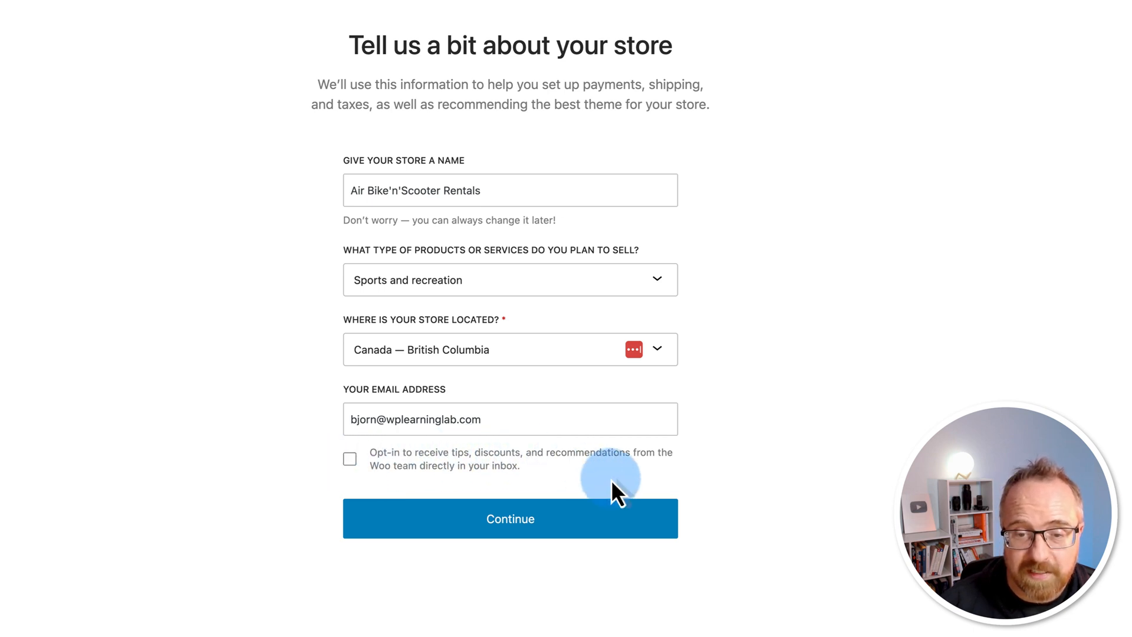
{"action": "left_click", "coordinate": [571, 526]}
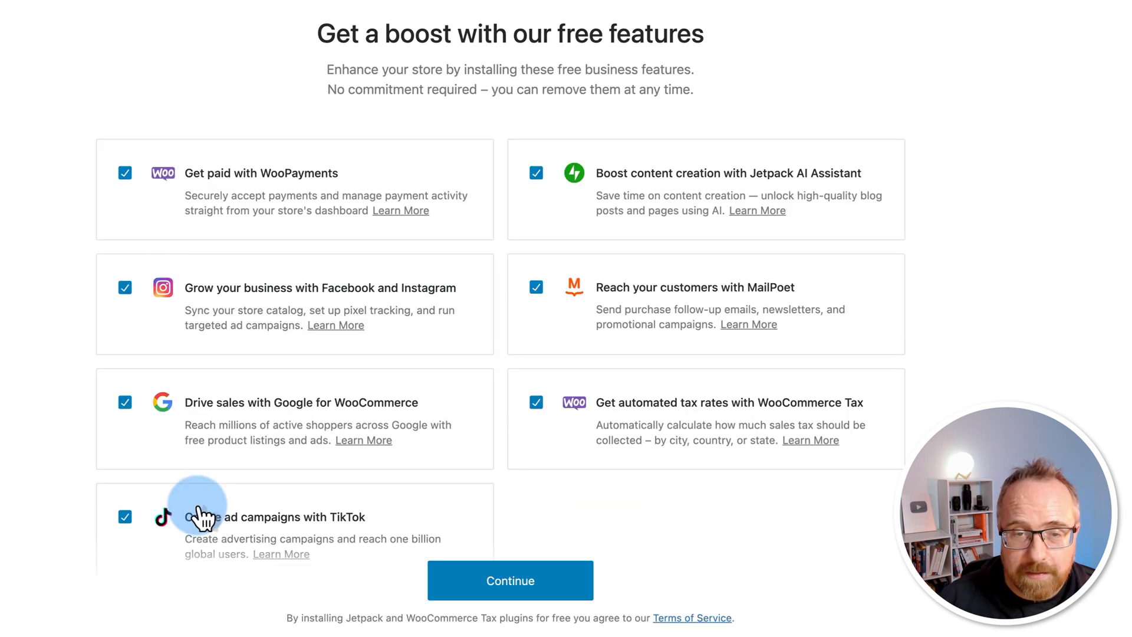
Step: Decline Facebook, Google, TikTok, Tax, MailPoet and Jetpack extras, keeping only WooPayments
{"action": "scroll", "coordinate": [224, 306], "scroll_direction": "down", "scroll_amount": 2}
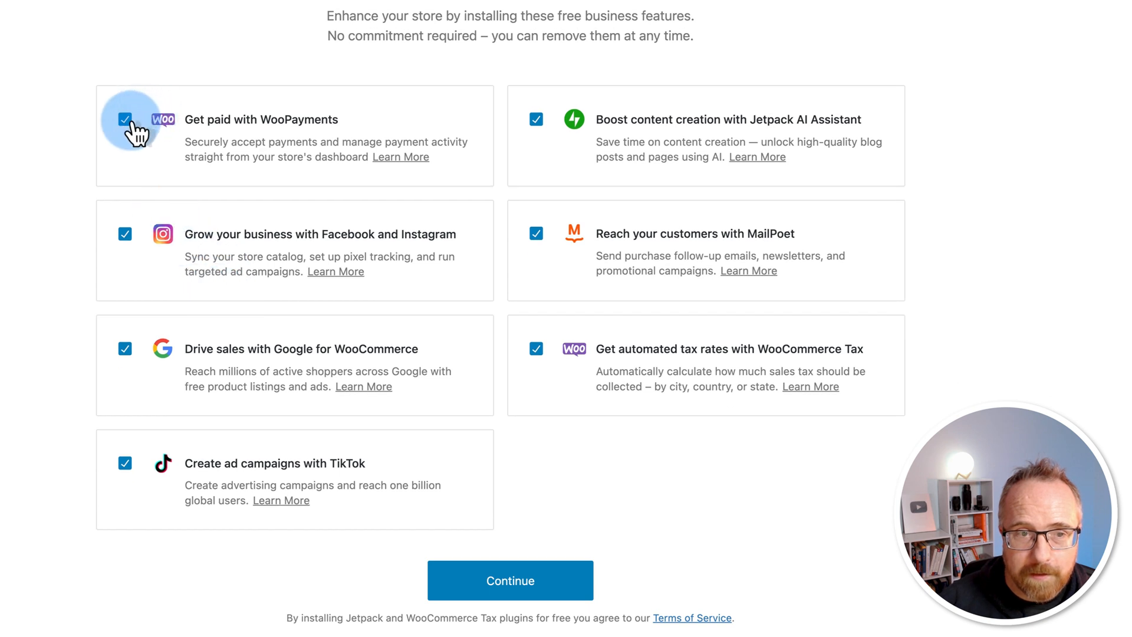
{"action": "left_click", "coordinate": [125, 234]}
{"action": "left_click", "coordinate": [125, 348]}
{"action": "left_click", "coordinate": [125, 463]}
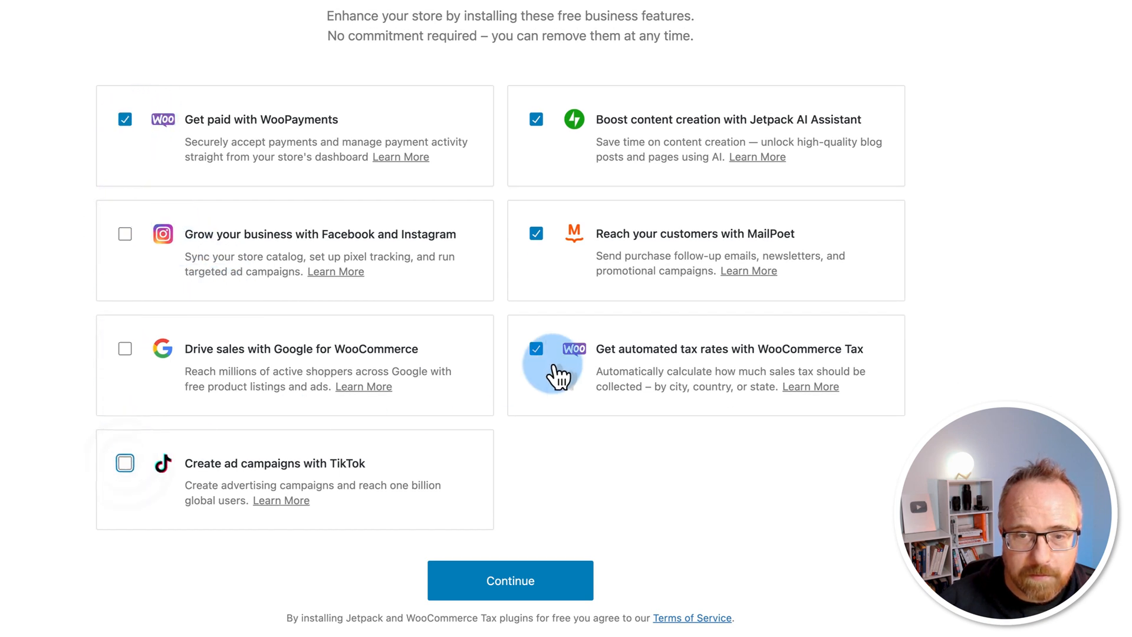
{"action": "left_click", "coordinate": [536, 349]}
{"action": "left_click", "coordinate": [536, 233]}
{"action": "left_click", "coordinate": [536, 119]}
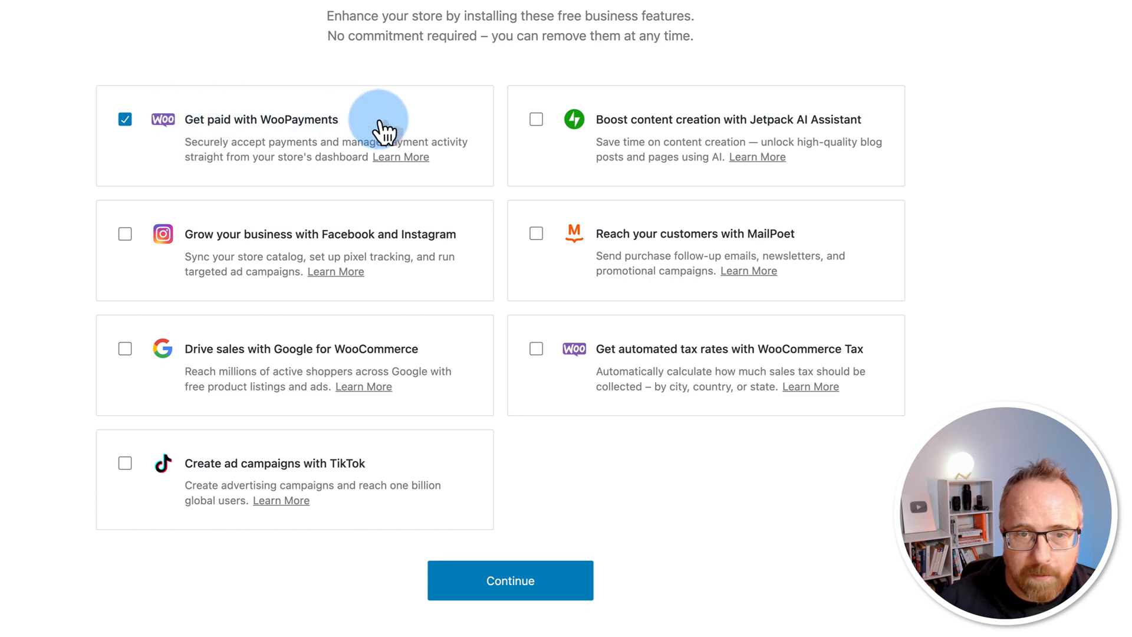
{"action": "left_click", "coordinate": [536, 575]}
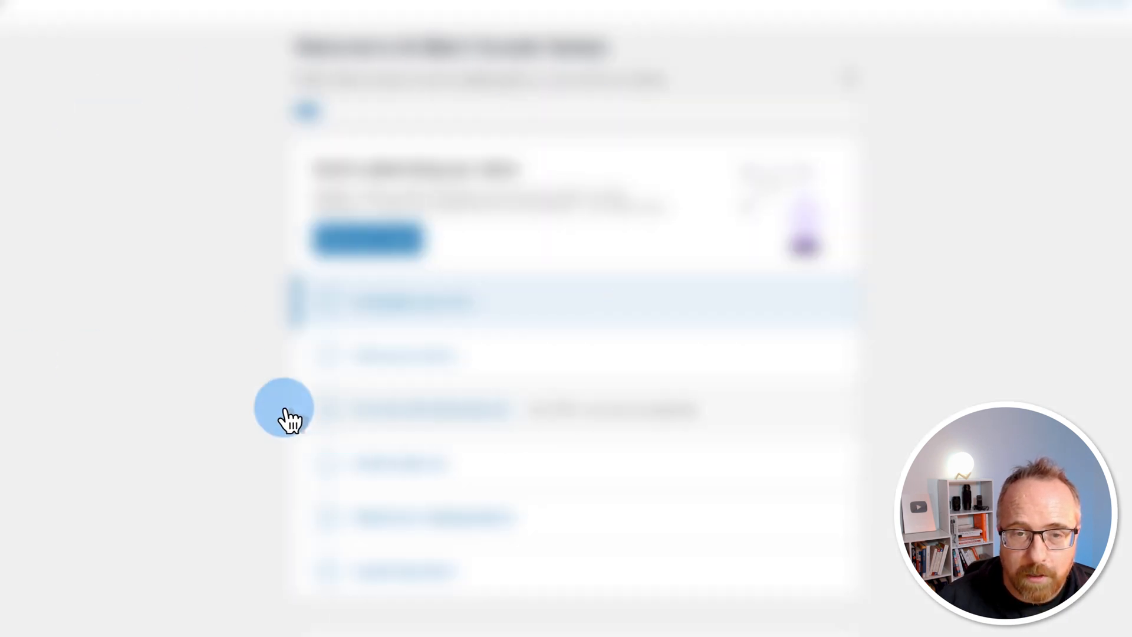
Step: Create a new product named Premium Listings with its package description
{"action": "scroll", "coordinate": [159, 392], "scroll_direction": "down", "scroll_amount": 2}
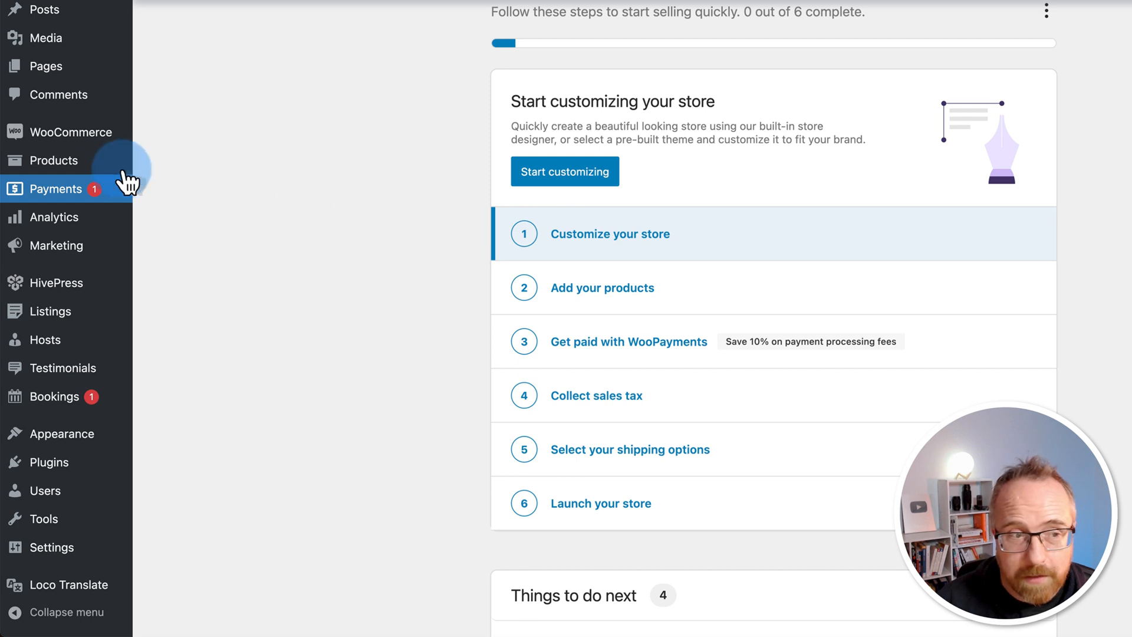
{"action": "mouse_move", "coordinate": [65, 162]}
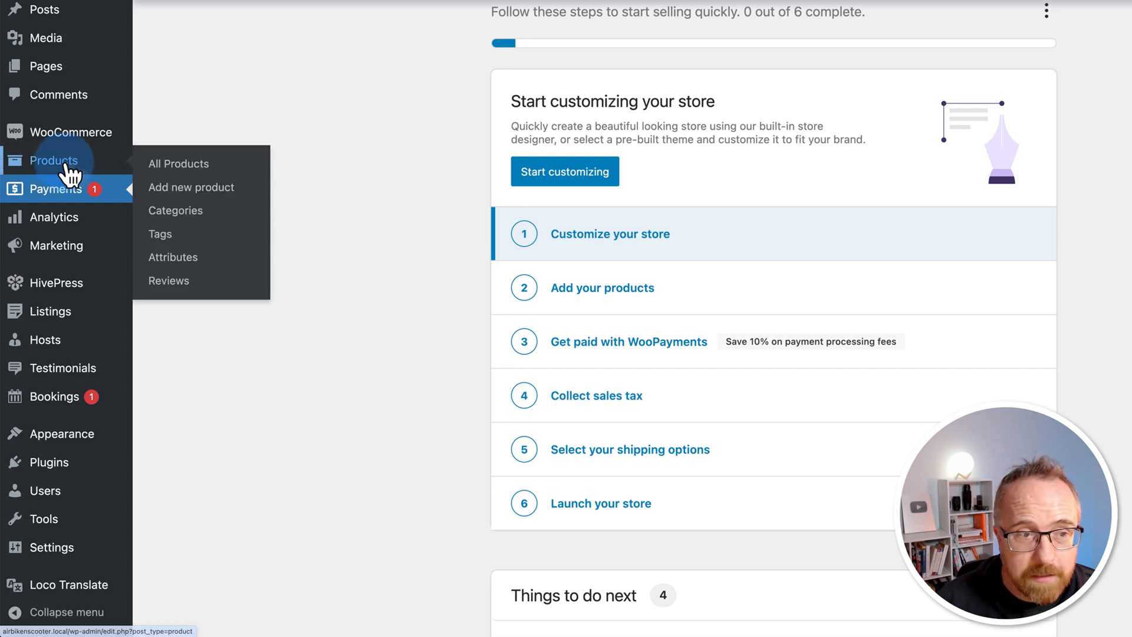
{"action": "left_click", "coordinate": [202, 194]}
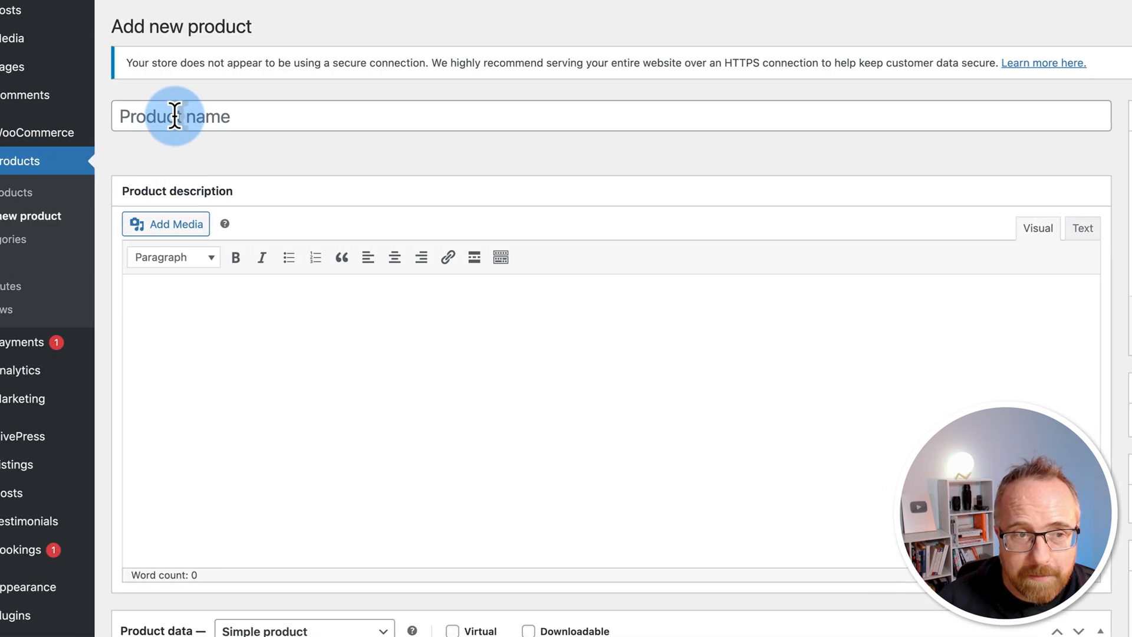
{"action": "left_click", "coordinate": [213, 116]}
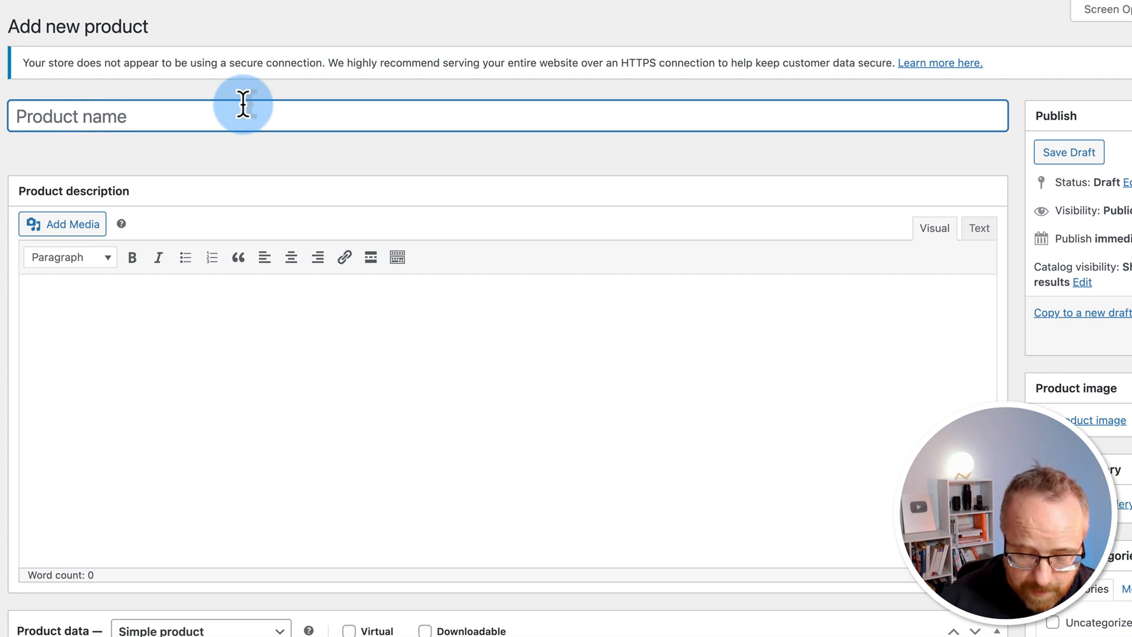
{"action": "type", "text": "Premium Listings"}
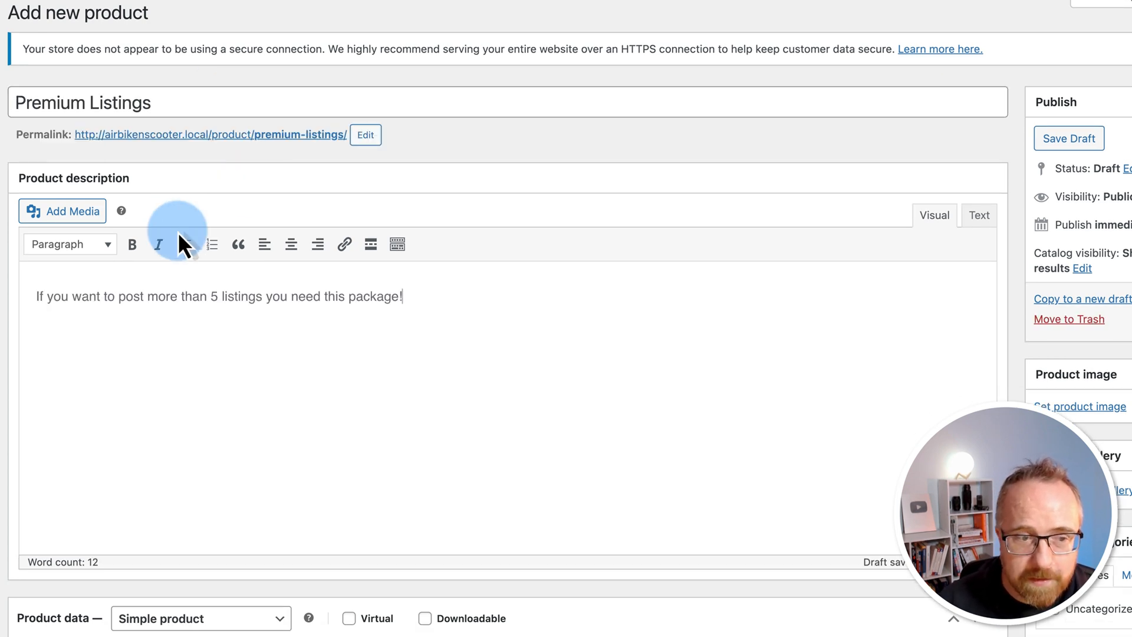
{"action": "left_click_drag", "start_coordinate": [37, 296], "coordinate": [494, 303]}
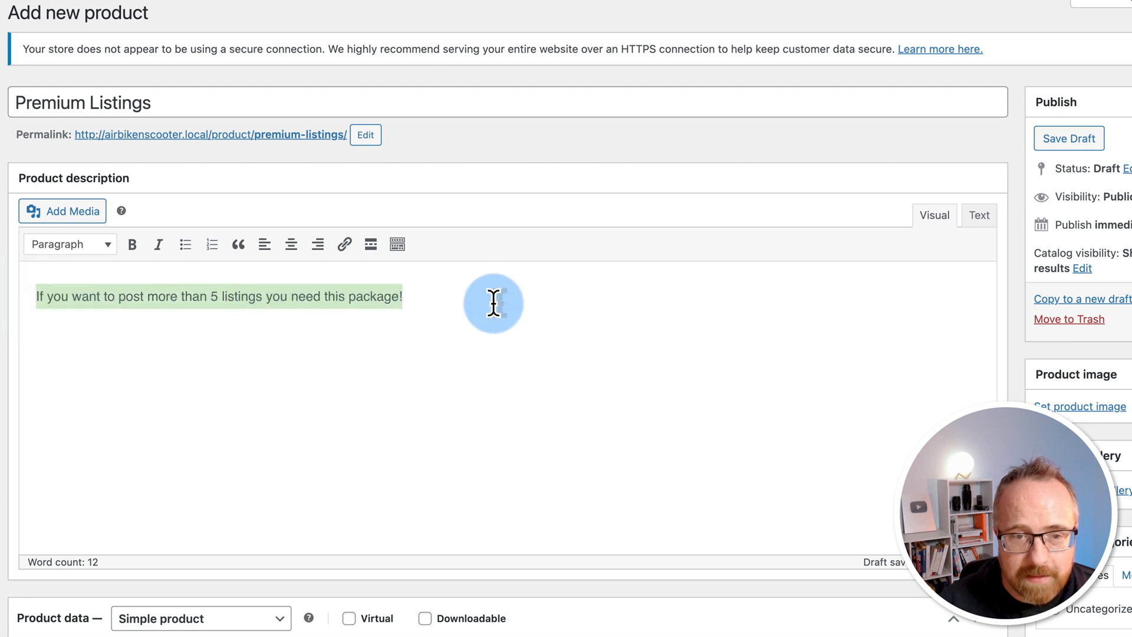
{"action": "scroll", "coordinate": [274, 402], "scroll_direction": "down", "scroll_amount": 5}
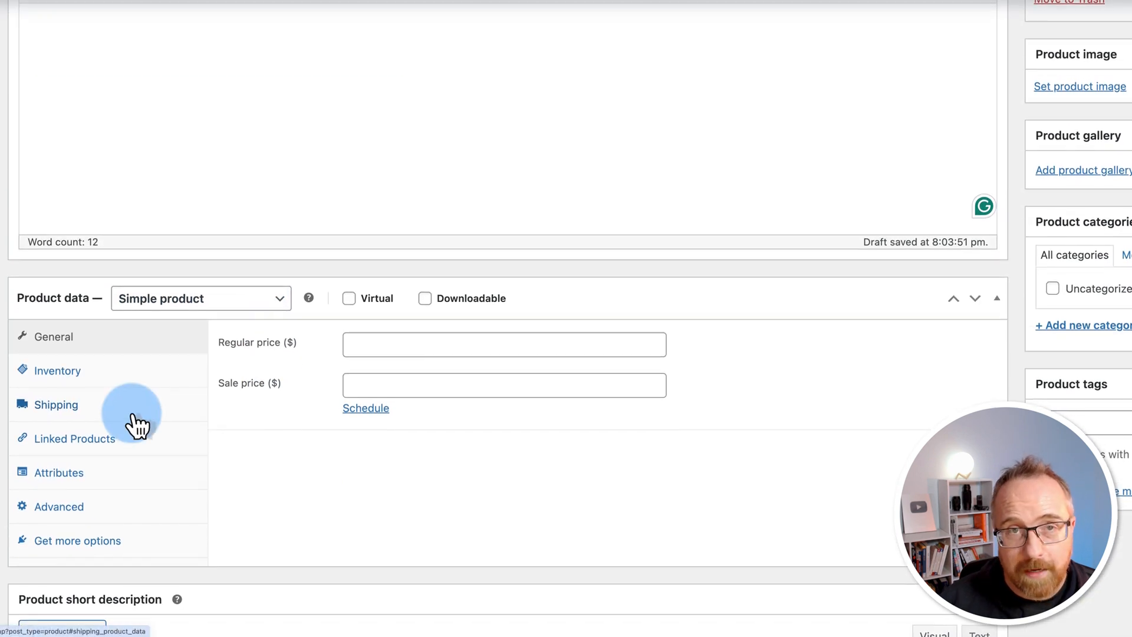
{"action": "scroll", "coordinate": [137, 424], "scroll_direction": "up", "scroll_amount": 1}
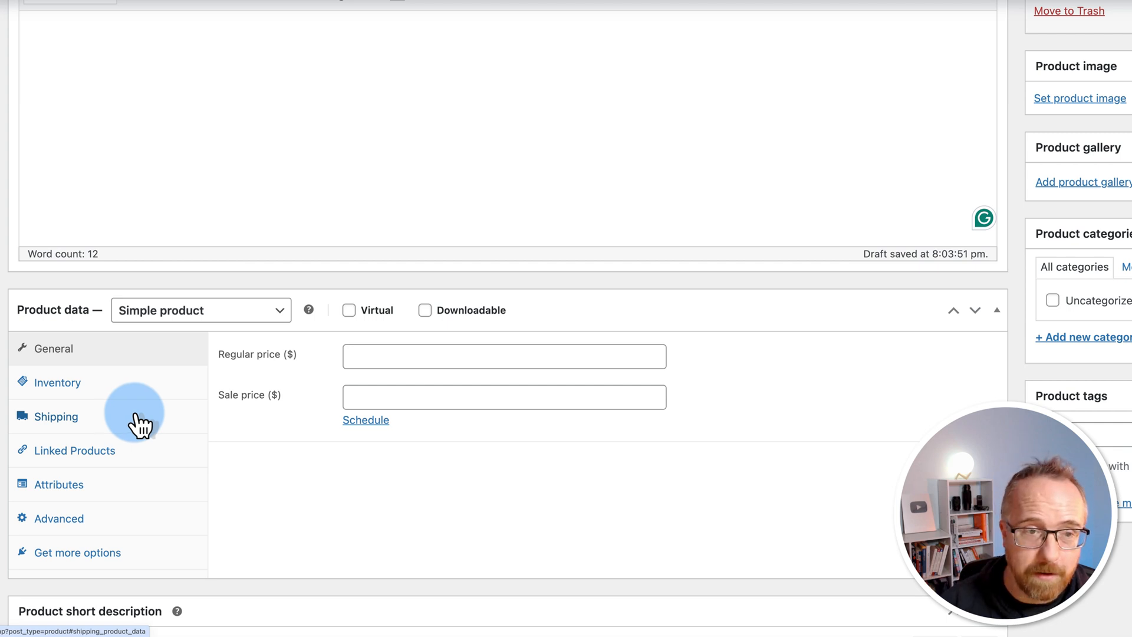
{"action": "scroll", "coordinate": [137, 425], "scroll_direction": "up", "scroll_amount": 2}
{"action": "scroll", "coordinate": [281, 457], "scroll_direction": "down", "scroll_amount": 1}
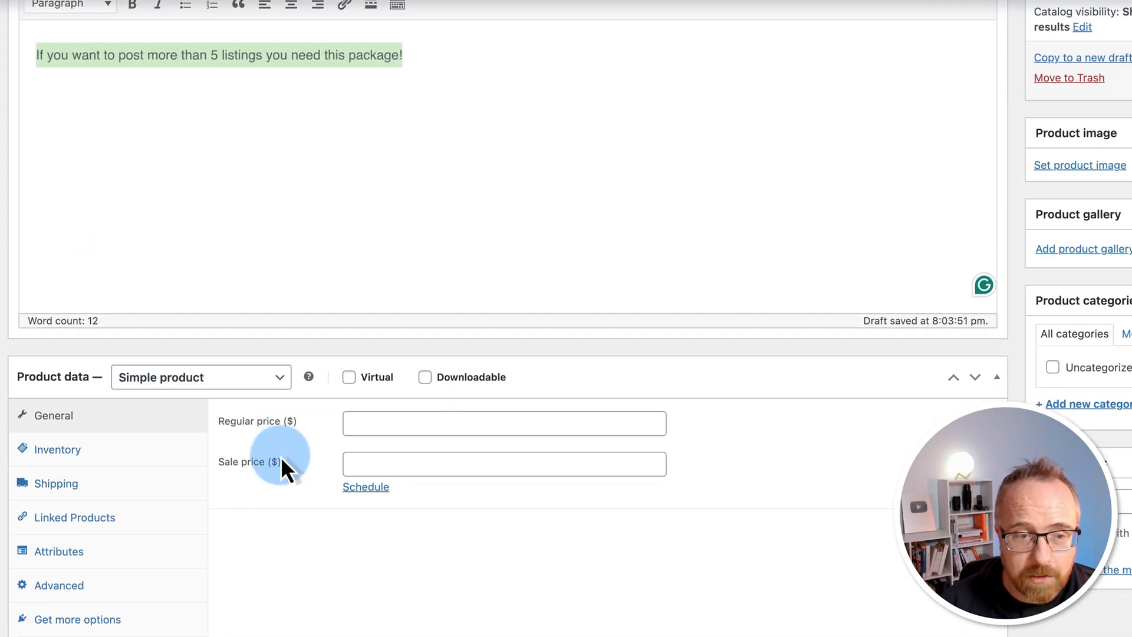
Step: Make it a virtual simple product priced 50, then go to Listings > Packages
{"action": "left_click", "coordinate": [281, 365]}
{"action": "left_click", "coordinate": [341, 377]}
{"action": "left_click", "coordinate": [349, 366]}
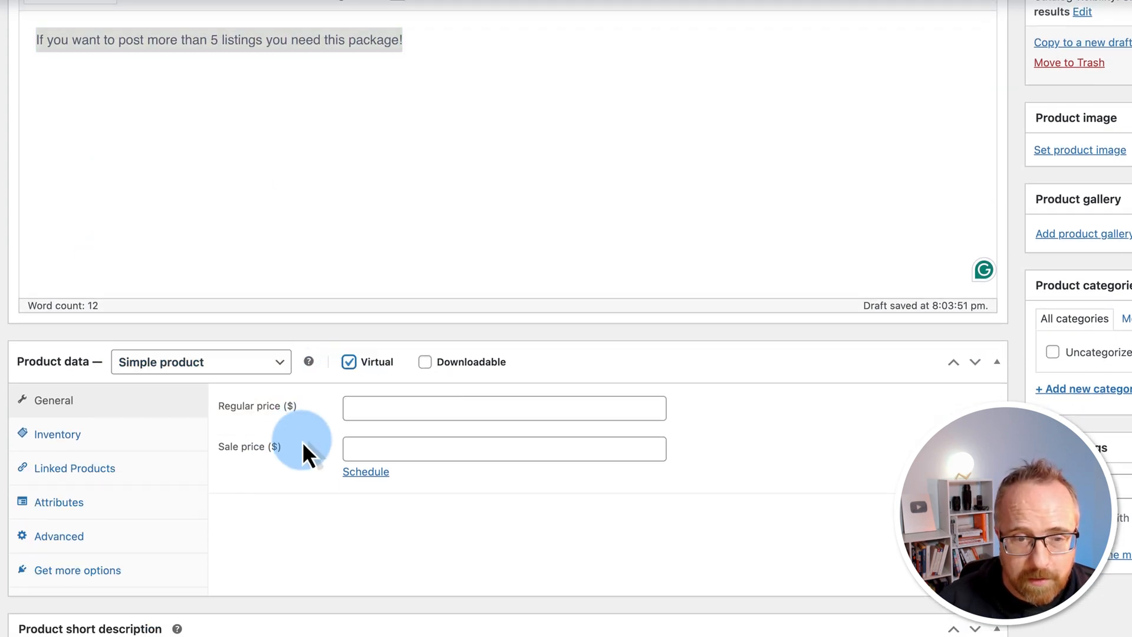
{"action": "left_click", "coordinate": [379, 405]}
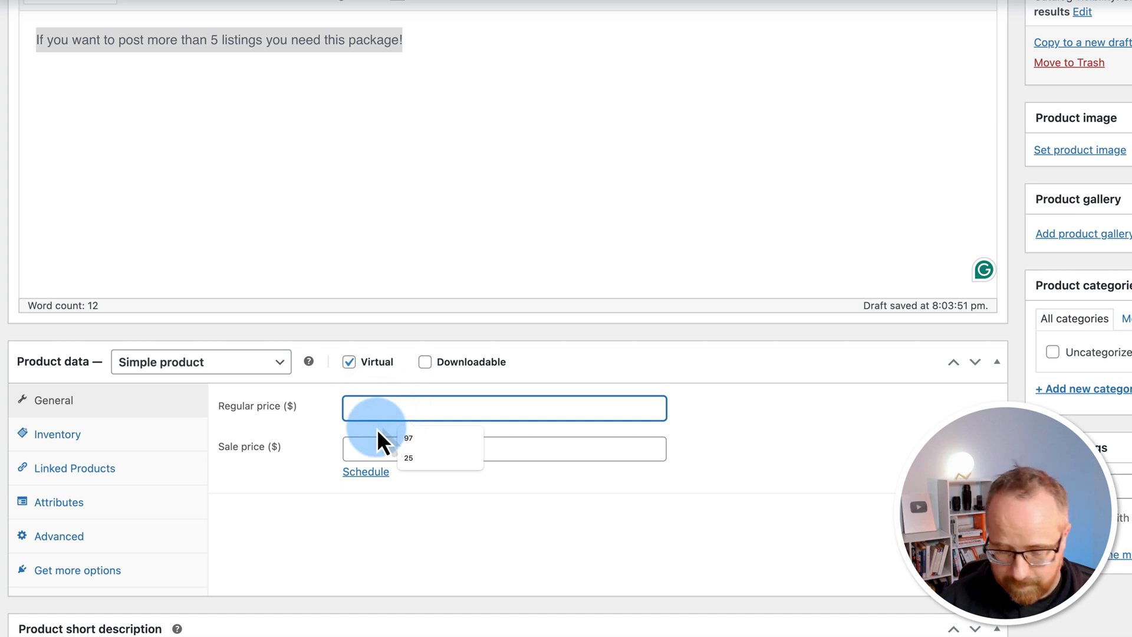
{"action": "type", "text": "50"}
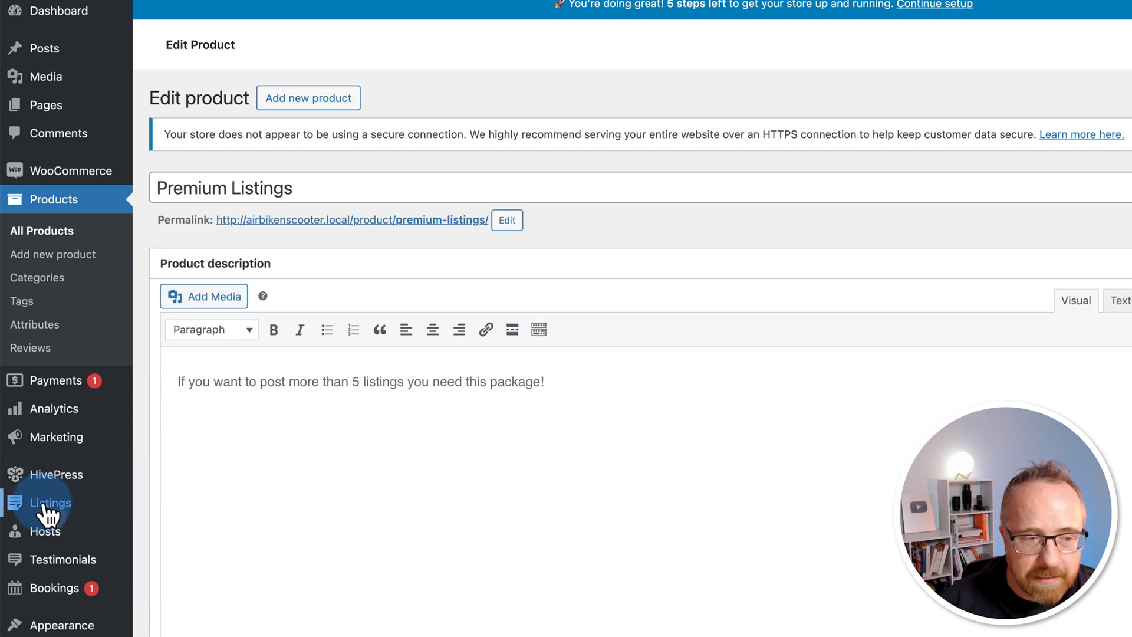
{"action": "mouse_move", "coordinate": [47, 509]}
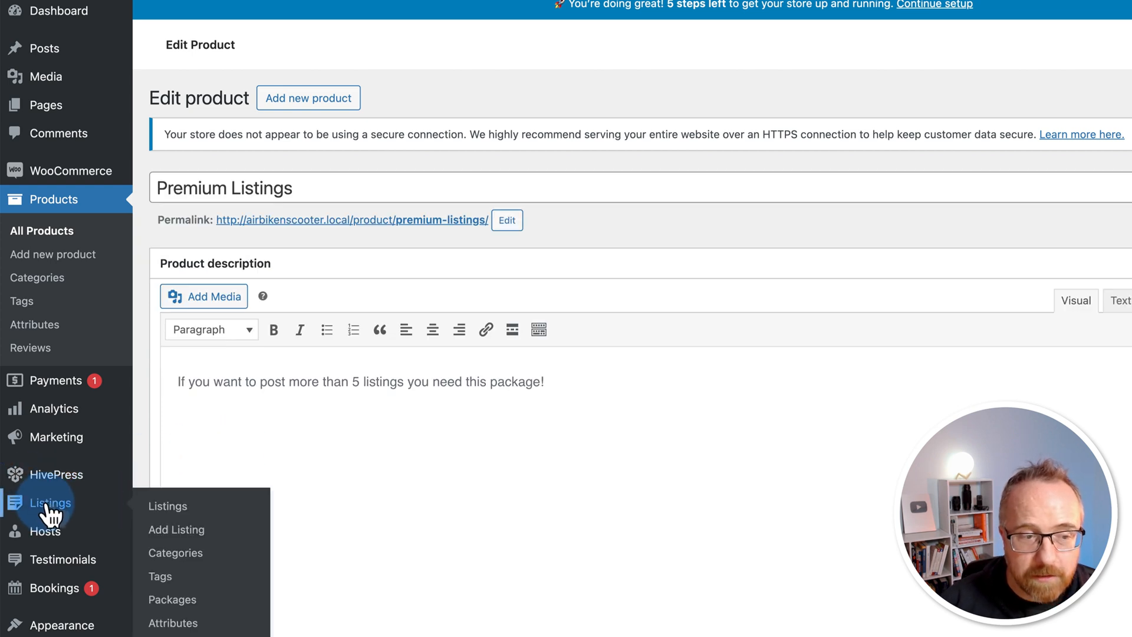
{"action": "left_click", "coordinate": [176, 603]}
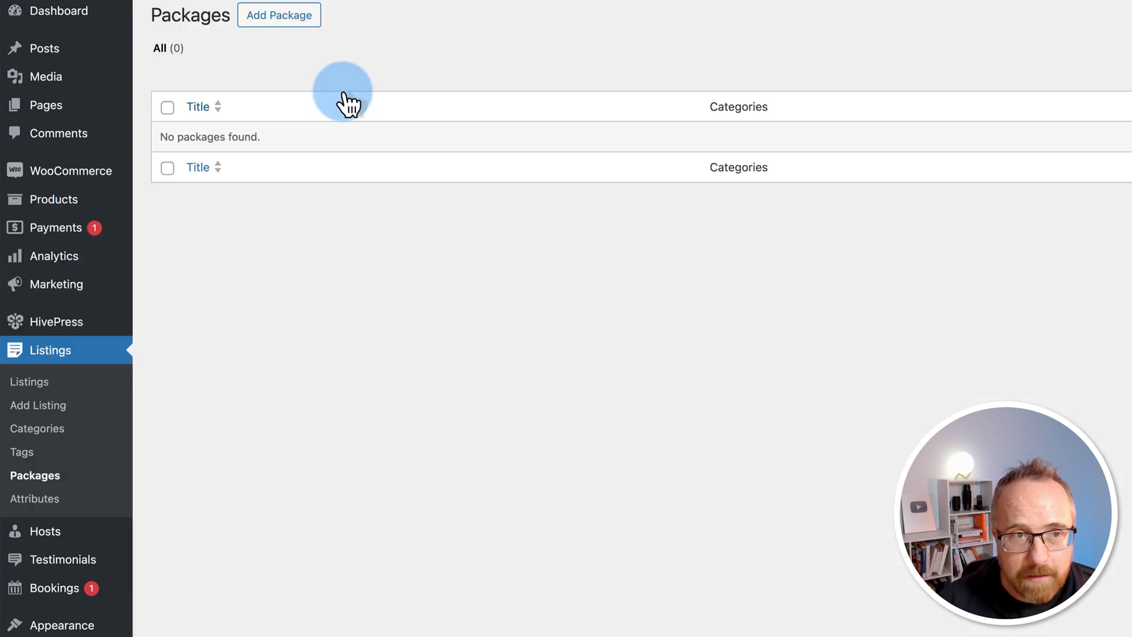
Step: Add a package titled Premium Listings and link it to the Premium Listings product
{"action": "left_click", "coordinate": [270, 13]}
{"action": "type", "text": "Premium Listings"}
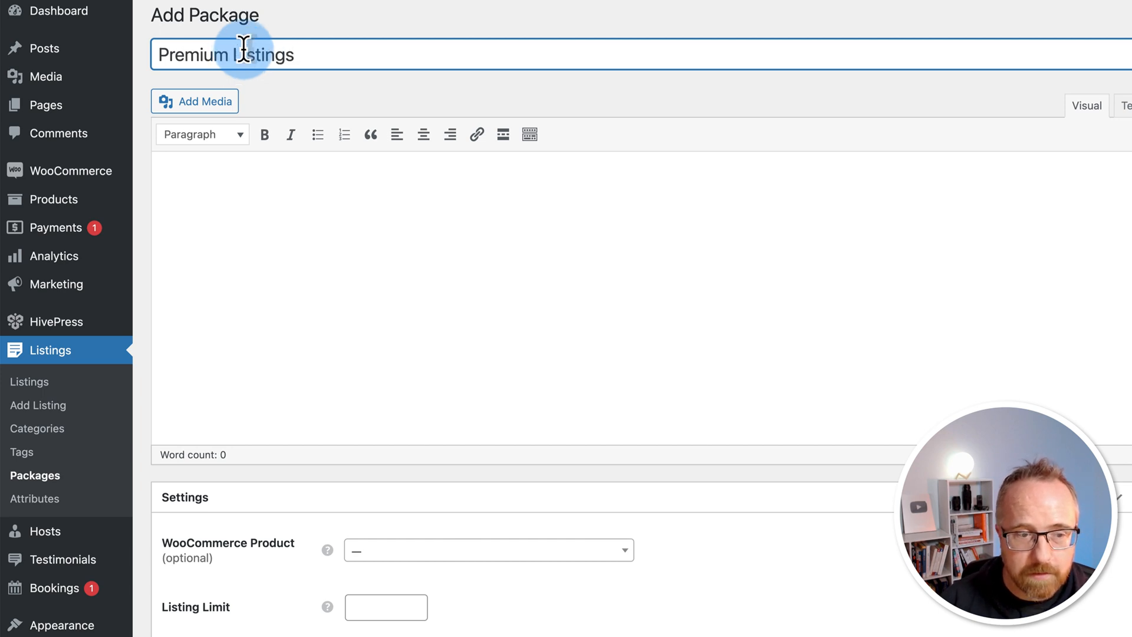
{"action": "scroll", "coordinate": [263, 468], "scroll_direction": "down", "scroll_amount": 3}
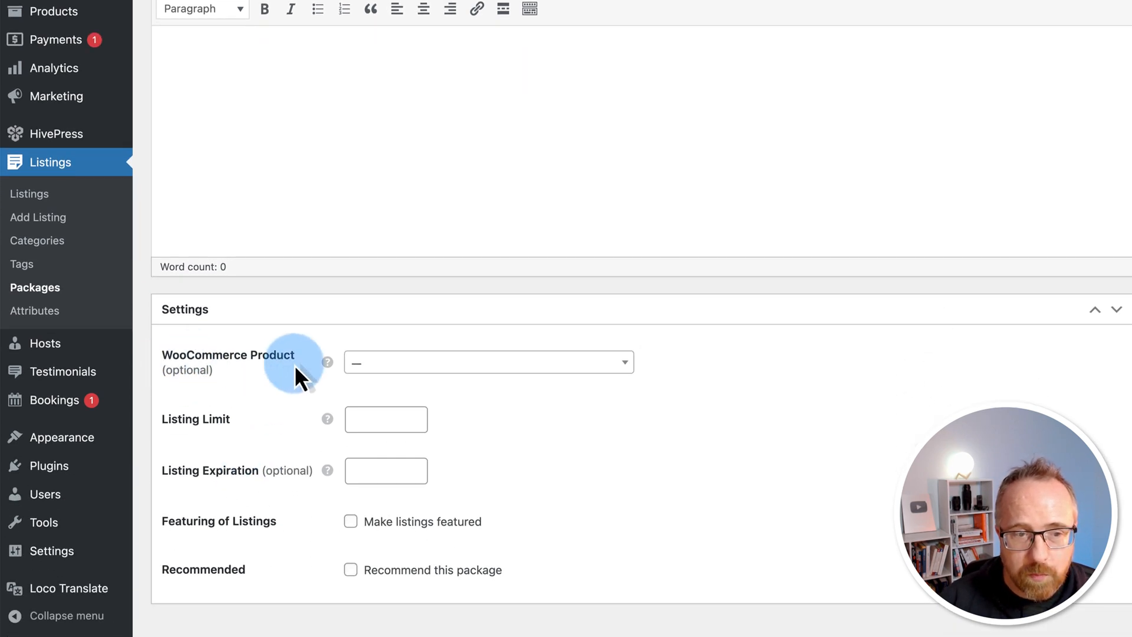
{"action": "left_click", "coordinate": [385, 363]}
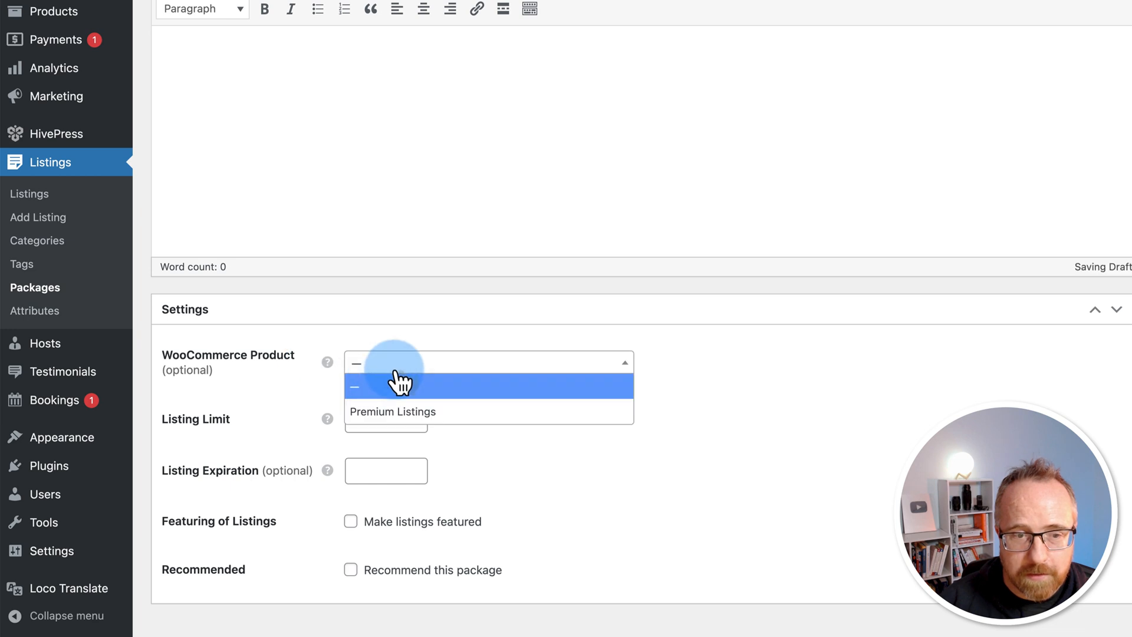
{"action": "left_click", "coordinate": [417, 412]}
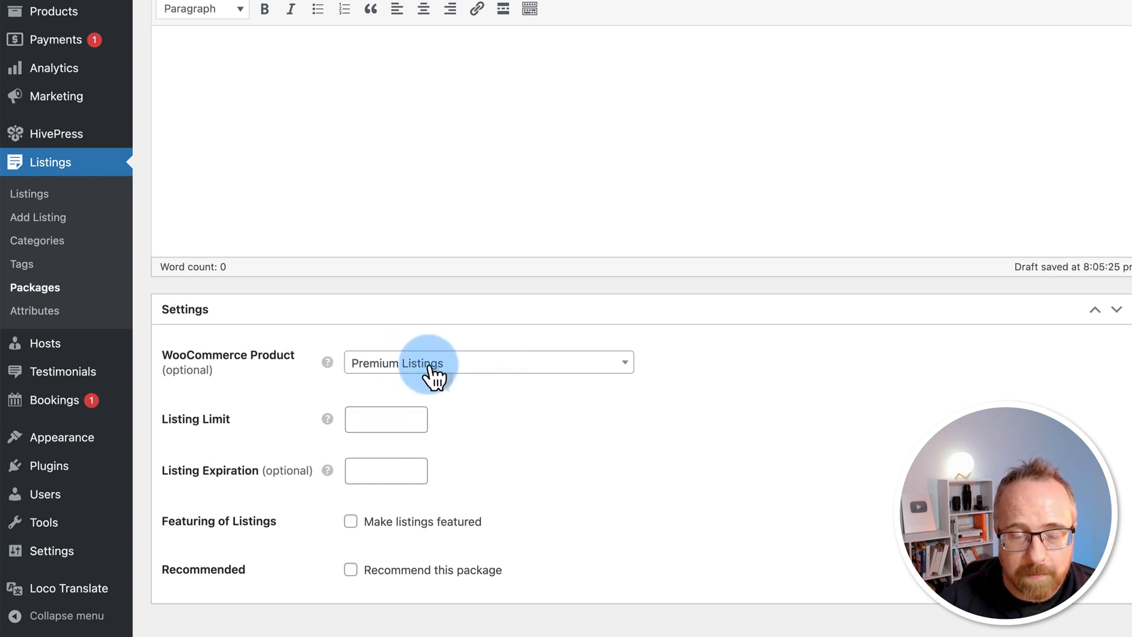
{"action": "scroll", "coordinate": [582, 456], "scroll_direction": "up", "scroll_amount": 1}
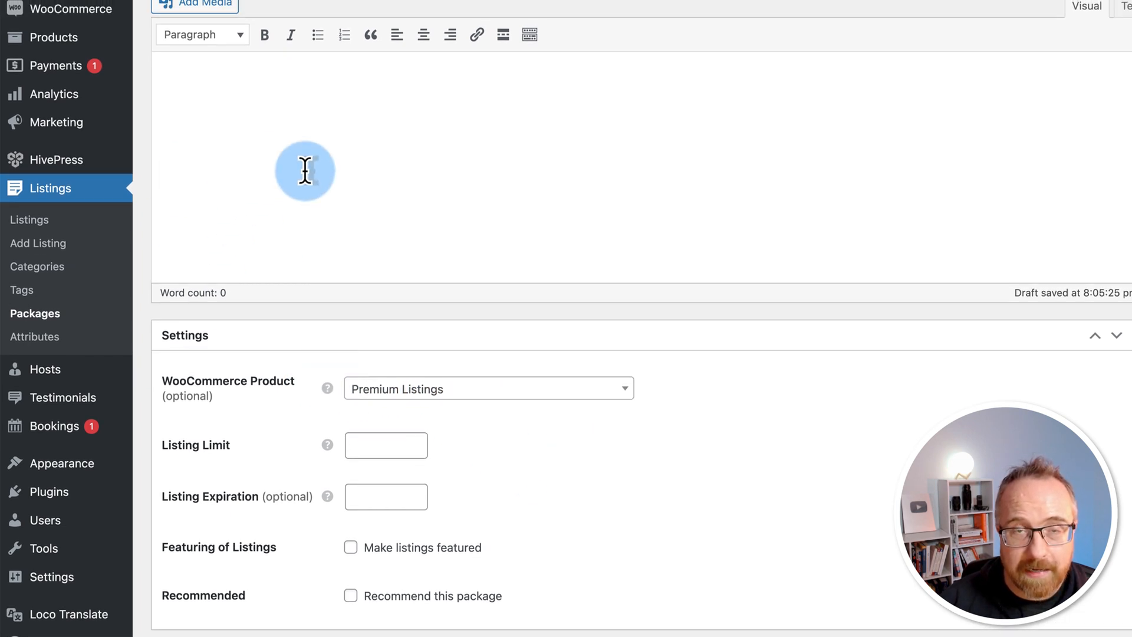
{"action": "scroll", "coordinate": [552, 506], "scroll_direction": "down", "scroll_amount": 1}
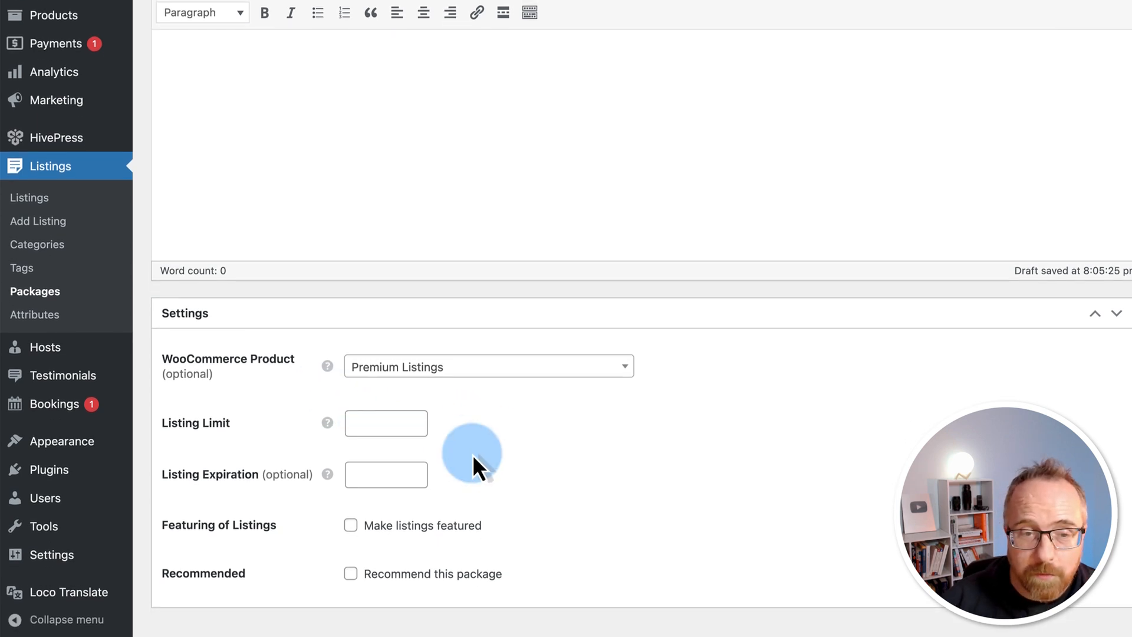
{"action": "scroll", "coordinate": [472, 454], "scroll_direction": "up", "scroll_amount": 2}
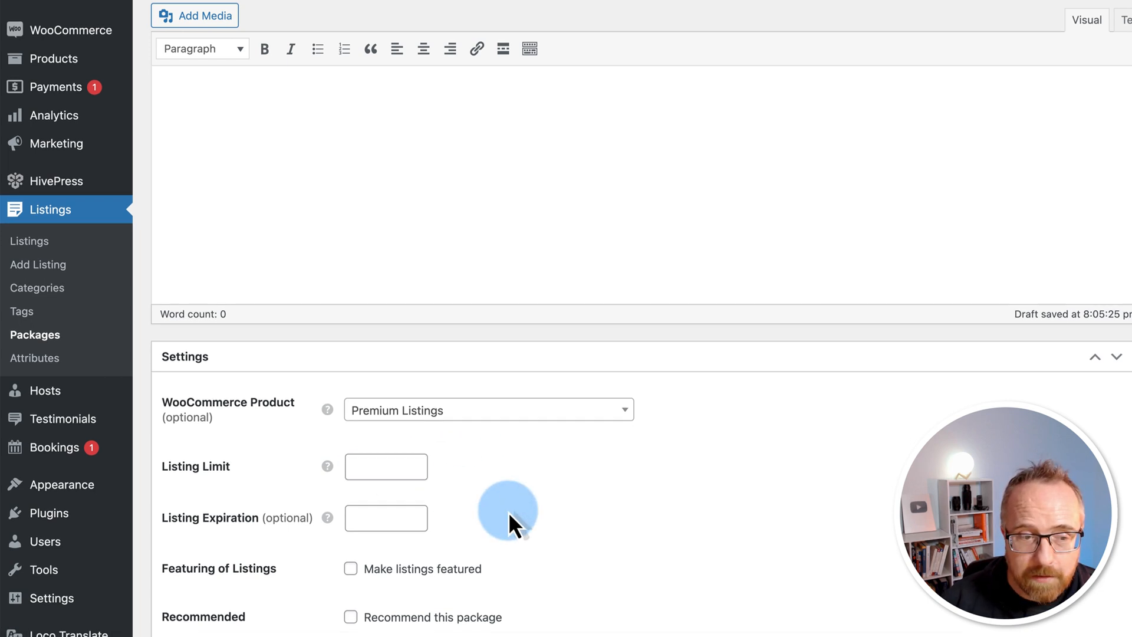
{"action": "scroll", "coordinate": [509, 512], "scroll_direction": "down", "scroll_amount": 2}
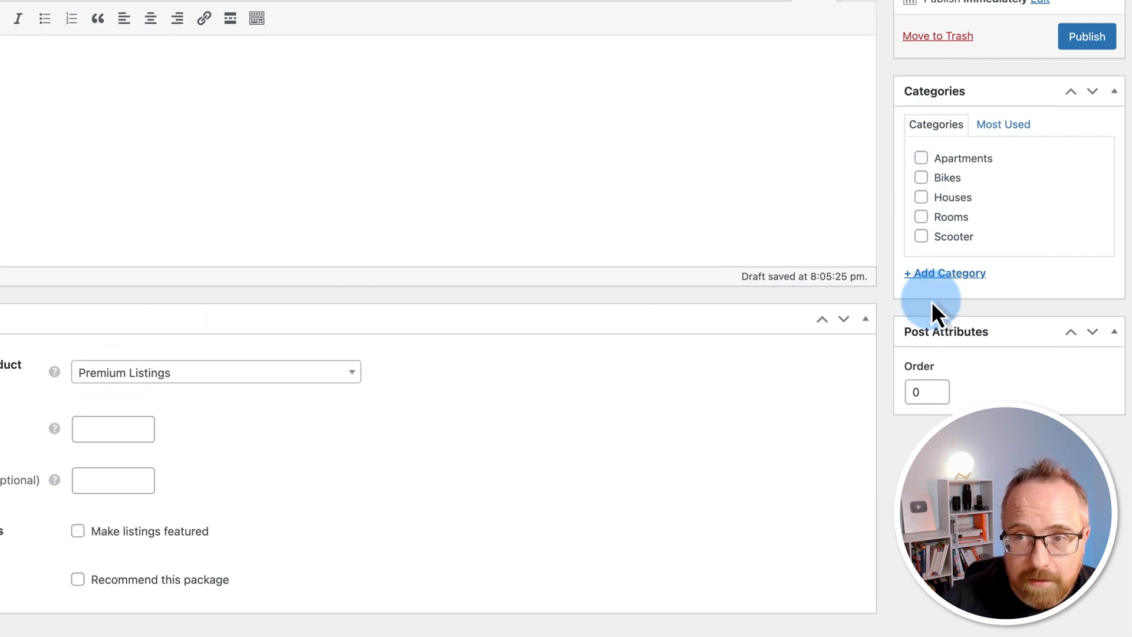
Step: Set the listing limit to 999 and publish the package
{"action": "left_click", "coordinate": [1077, 37]}
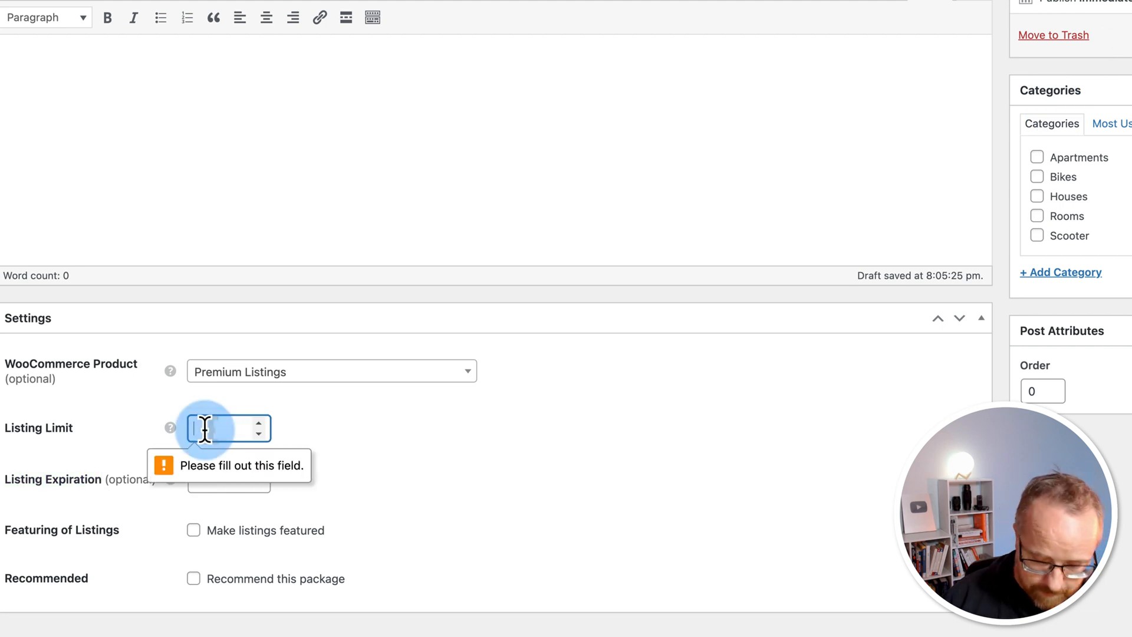
{"action": "type", "text": "999"}
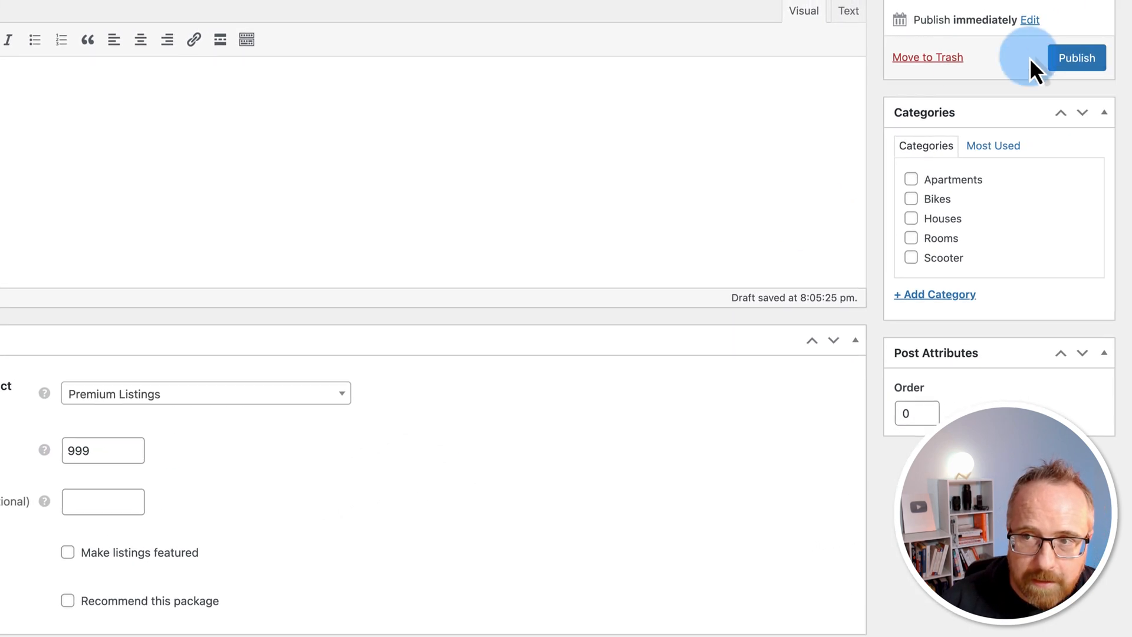
{"action": "left_click", "coordinate": [1077, 58]}
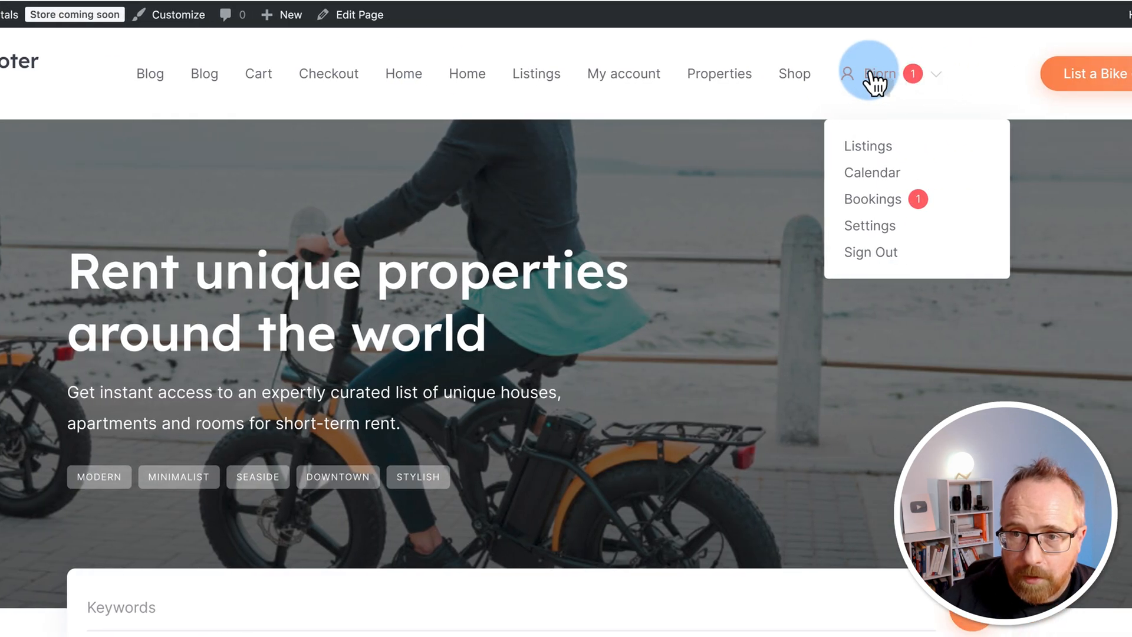
Step: From the account's listings, start a new bike or scooter listing in the Bikes category
{"action": "left_click", "coordinate": [867, 147]}
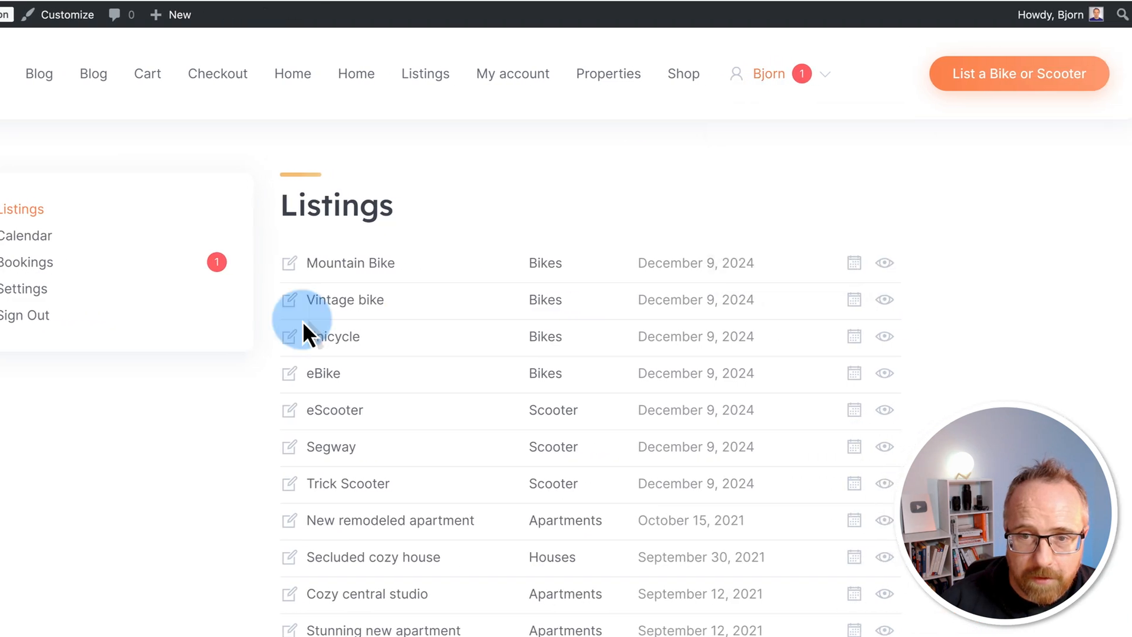
{"action": "scroll", "coordinate": [338, 413], "scroll_direction": "down", "scroll_amount": 3}
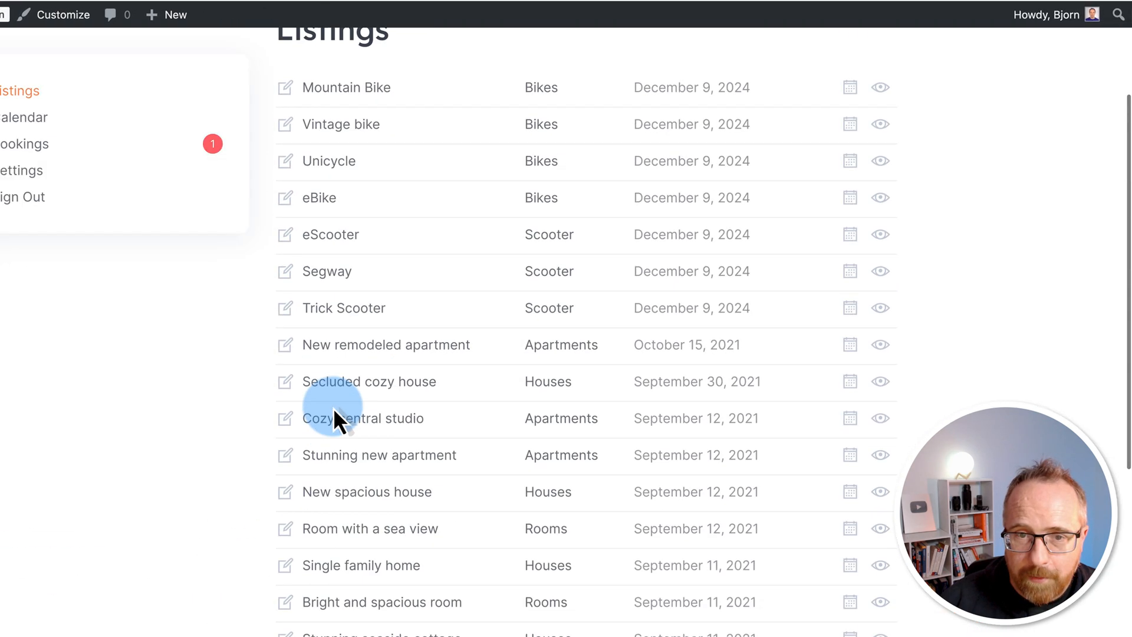
{"action": "scroll", "coordinate": [333, 408], "scroll_direction": "up", "scroll_amount": 3}
{"action": "left_click", "coordinate": [1013, 83]}
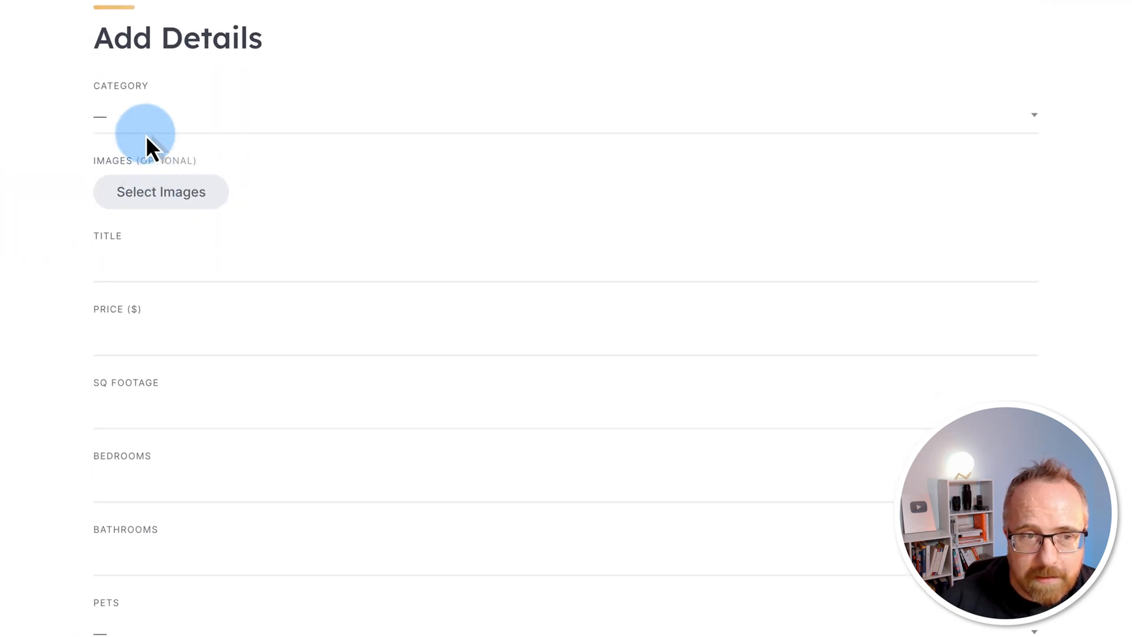
{"action": "left_click", "coordinate": [134, 114]}
{"action": "left_click", "coordinate": [151, 199]}
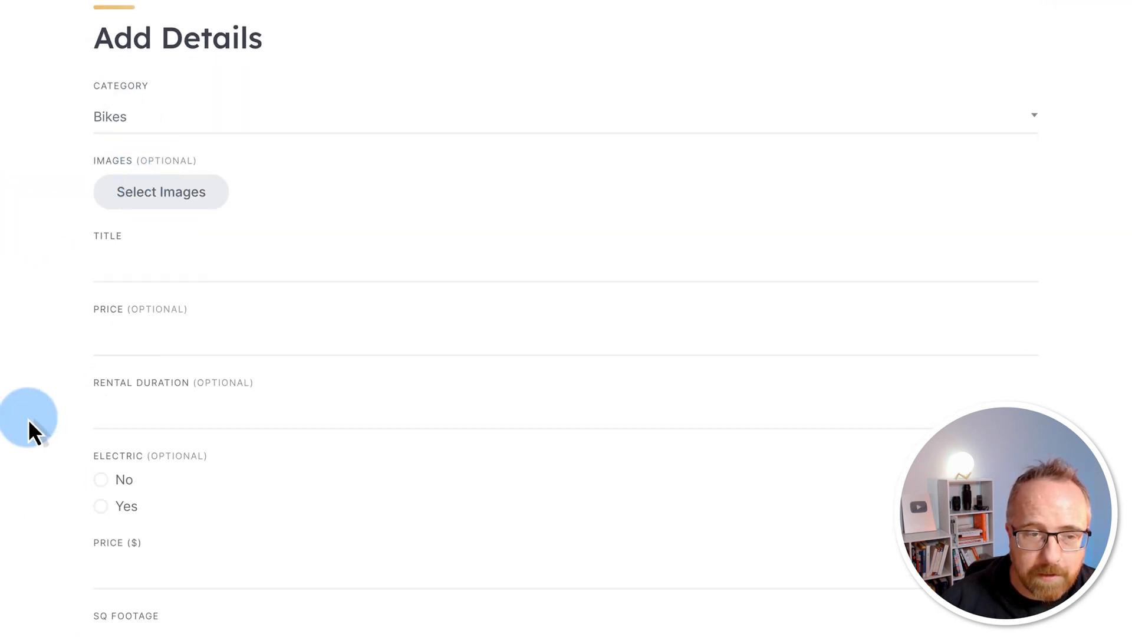
{"action": "scroll", "coordinate": [27, 419], "scroll_direction": "down", "scroll_amount": 3}
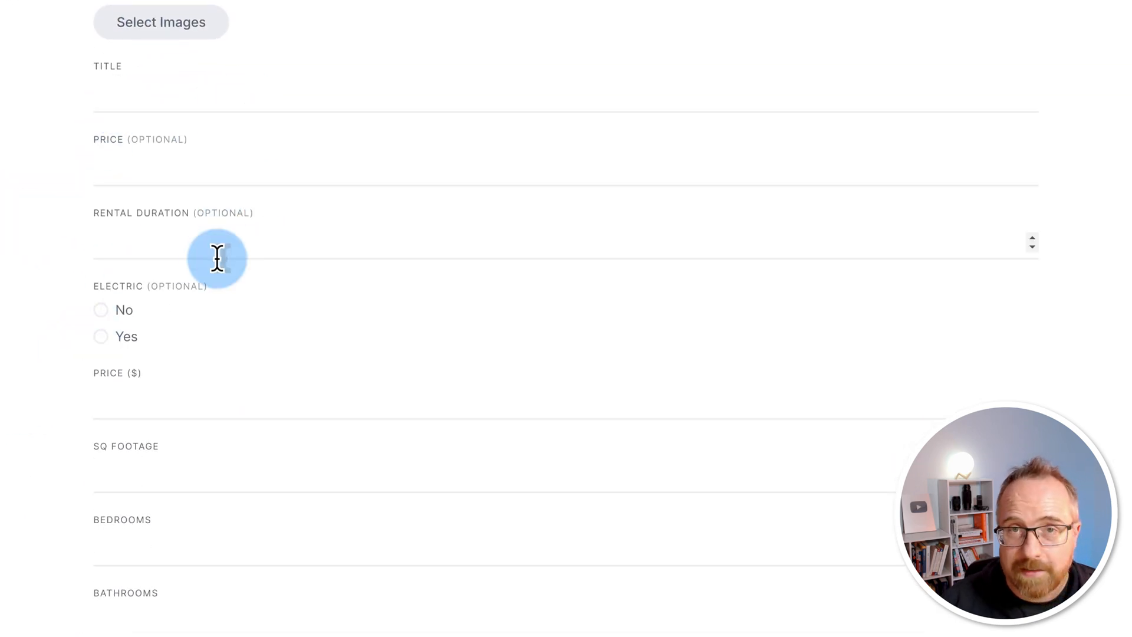
Step: Enter title 'Examples Listings', price 1, and size and room values 12, 2 and 1
{"action": "left_click", "coordinate": [157, 98]}
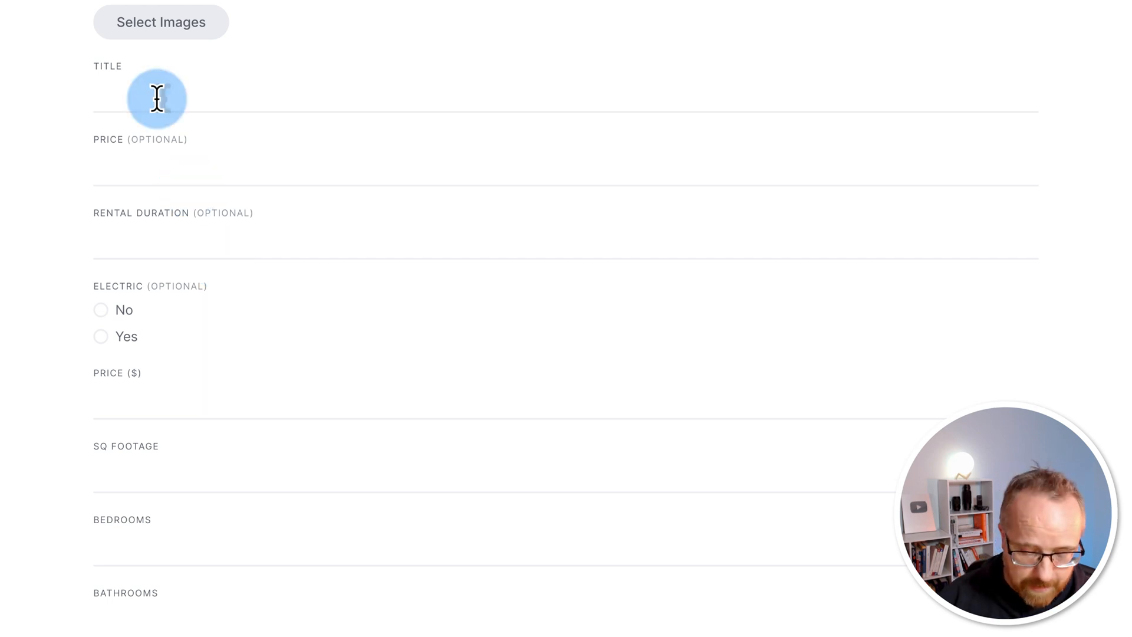
{"action": "type", "text": "Examples Listings"}
{"action": "left_click", "coordinate": [125, 370]}
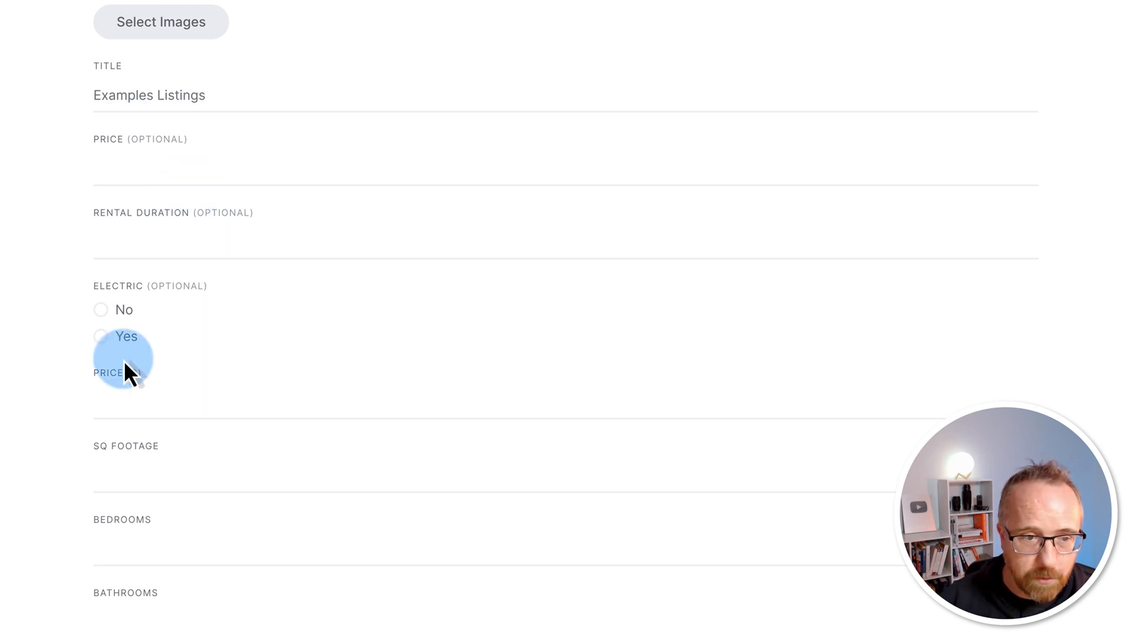
{"action": "scroll", "coordinate": [124, 371], "scroll_direction": "down", "scroll_amount": 3}
{"action": "type", "text": "1"}
{"action": "left_click", "coordinate": [122, 316]}
{"action": "type", "text": "12"}
{"action": "left_click", "coordinate": [126, 368]}
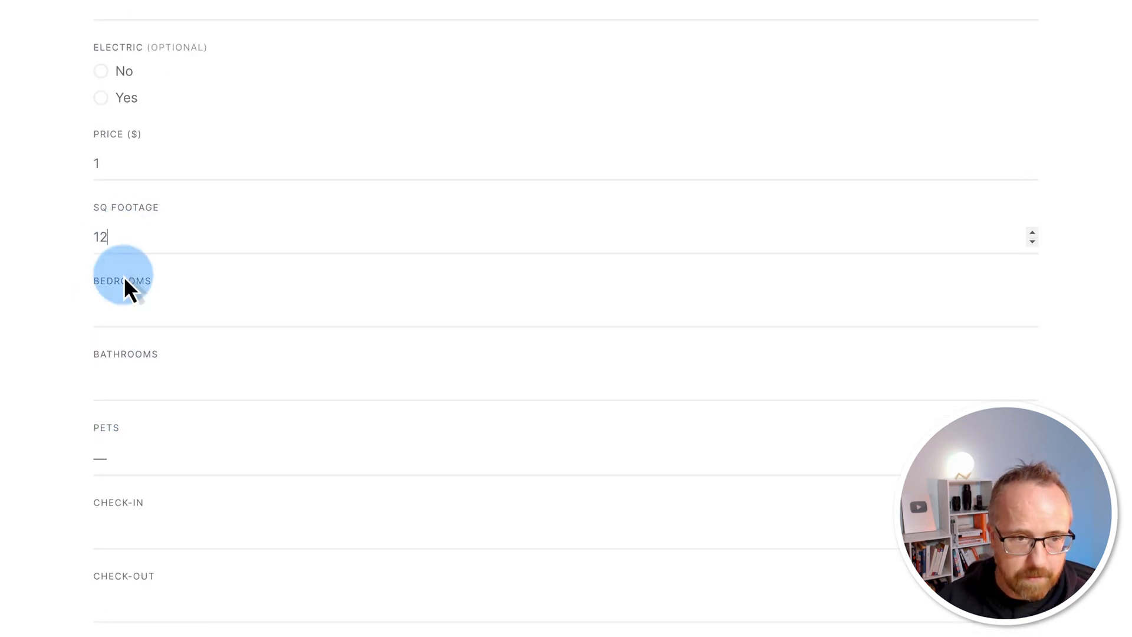
{"action": "type", "text": "2"}
{"action": "left_click", "coordinate": [132, 471]}
{"action": "type", "text": "1"}
{"action": "scroll", "coordinate": [132, 477], "scroll_direction": "down", "scroll_amount": 4}
Step: Set pets to Allowed, check-in time to 12:00 am, and choose a check-out time
{"action": "left_click", "coordinate": [112, 540]}
{"action": "left_click", "coordinate": [115, 266]}
{"action": "left_click", "coordinate": [118, 288]}
{"action": "left_click", "coordinate": [281, 368]}
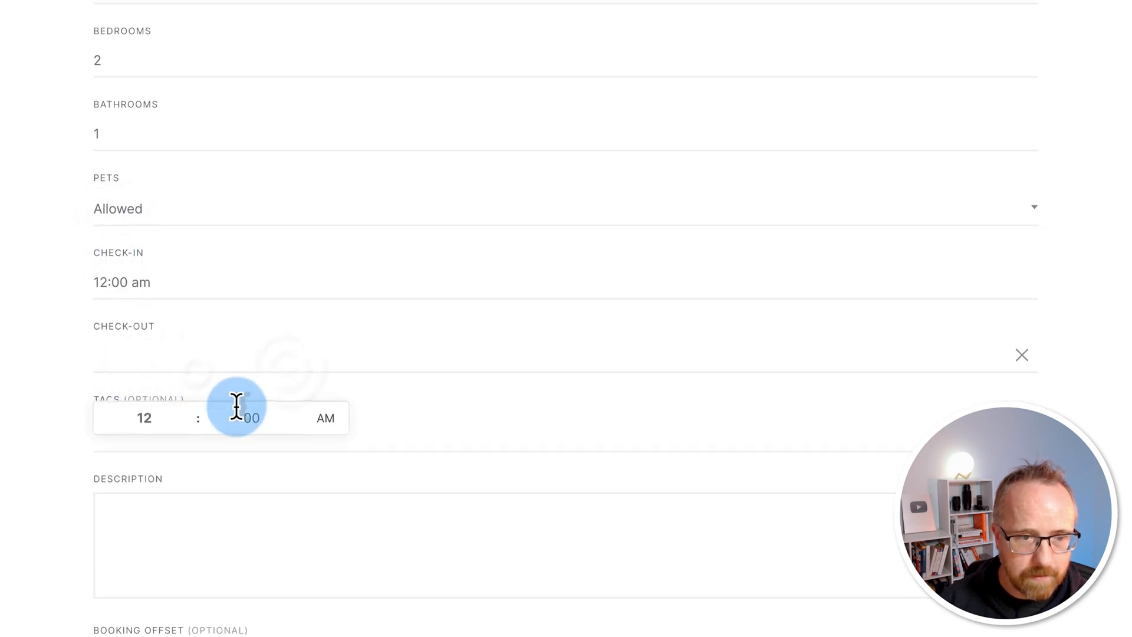
{"action": "left_click", "coordinate": [324, 418]}
{"action": "left_click", "coordinate": [41, 436]}
{"action": "scroll", "coordinate": [41, 436], "scroll_direction": "down", "scroll_amount": 5}
Step: Add the description "This is great!" and tick Manually accept new bookings
{"action": "left_click", "coordinate": [143, 225]}
{"action": "type", "text": "This is great!"}
{"action": "scroll", "coordinate": [144, 230], "scroll_direction": "down", "scroll_amount": 7}
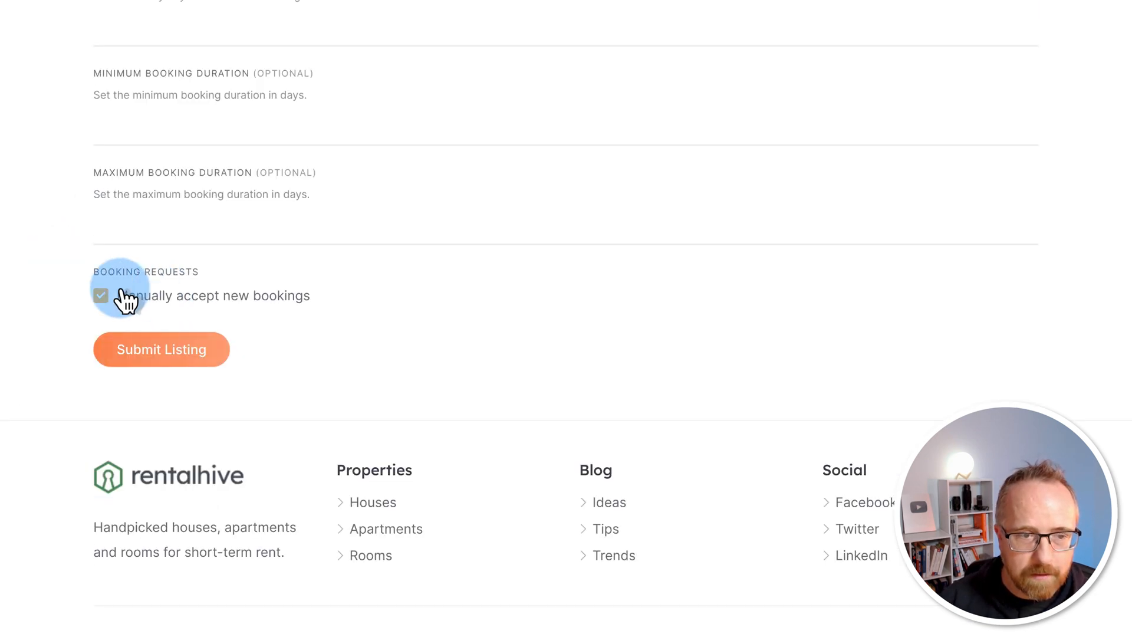
{"action": "left_click", "coordinate": [101, 297]}
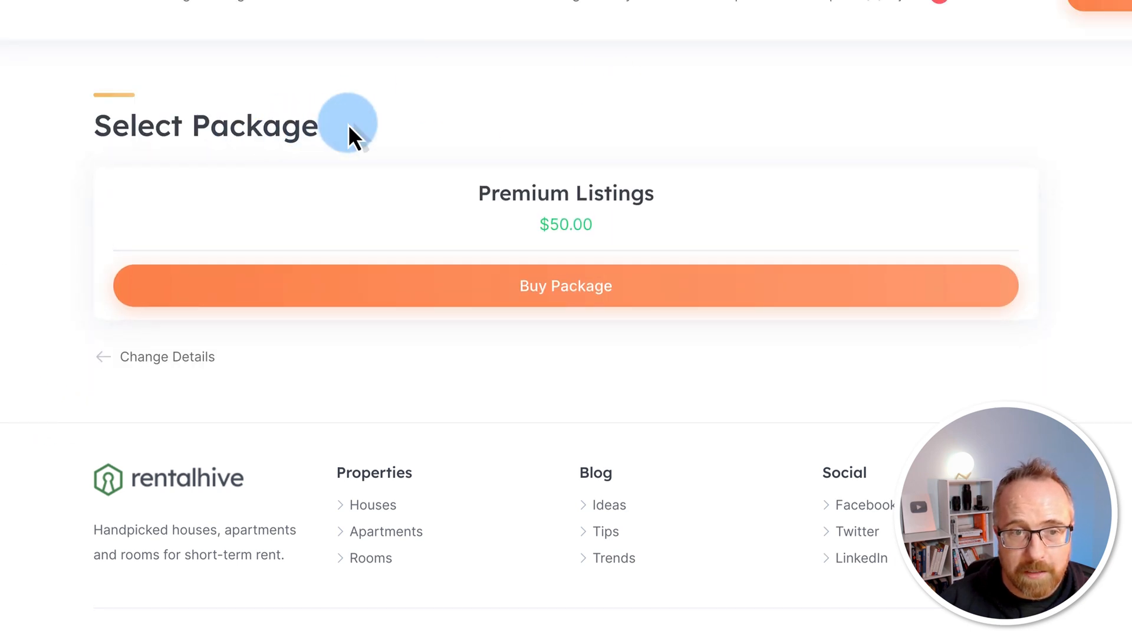
Step: Buy the $50 Premium Listings package to reach Checkout, then return to the account's Listings
{"action": "left_click_drag", "start_coordinate": [348, 125], "coordinate": [83, 140]}
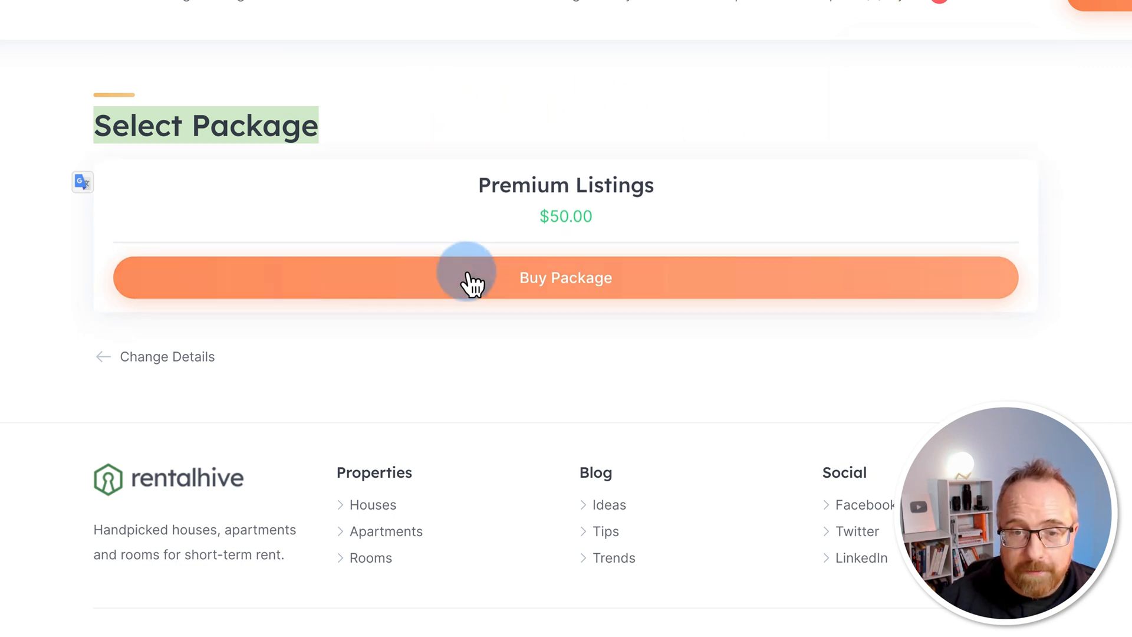
{"action": "left_click", "coordinate": [565, 276]}
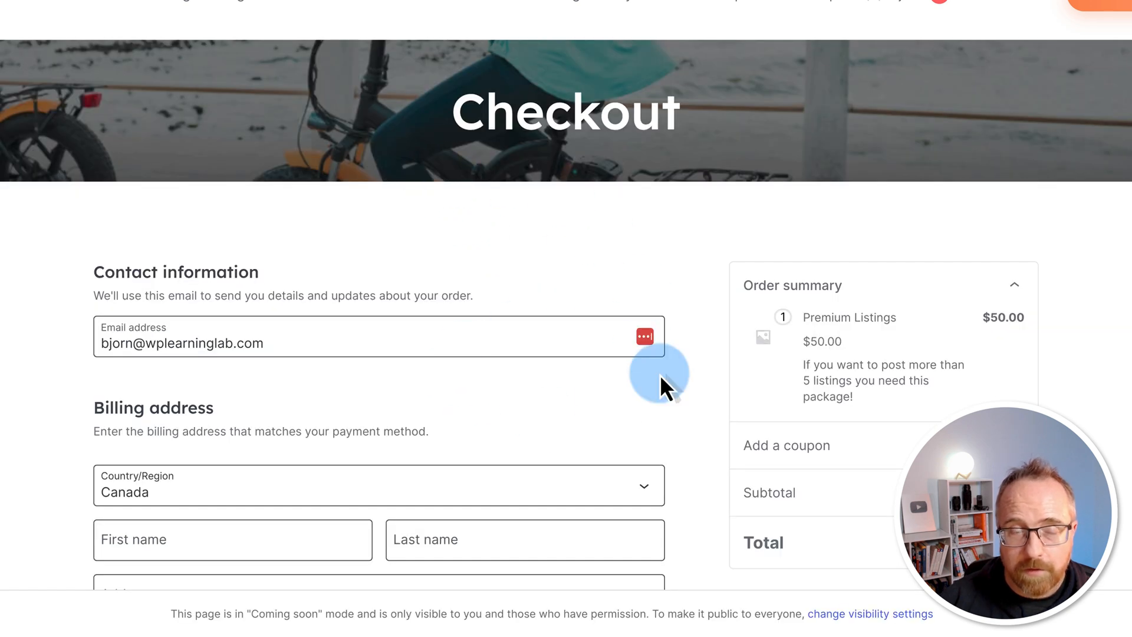
{"action": "scroll", "coordinate": [31, 391], "scroll_direction": "down", "scroll_amount": 3}
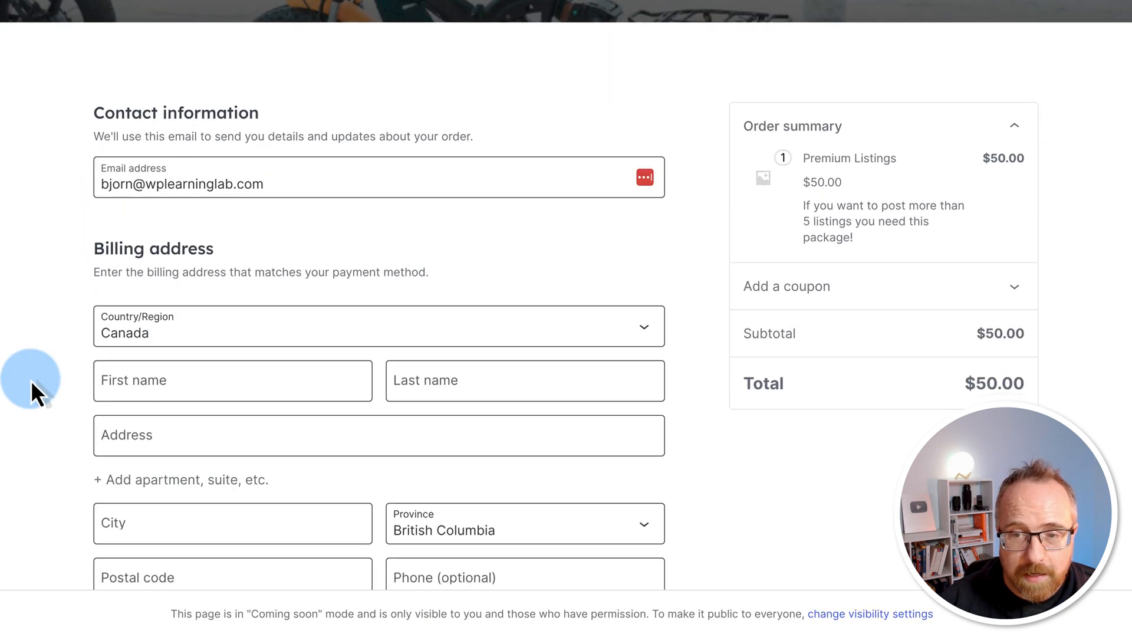
{"action": "scroll", "coordinate": [328, 315], "scroll_direction": "up", "scroll_amount": 3}
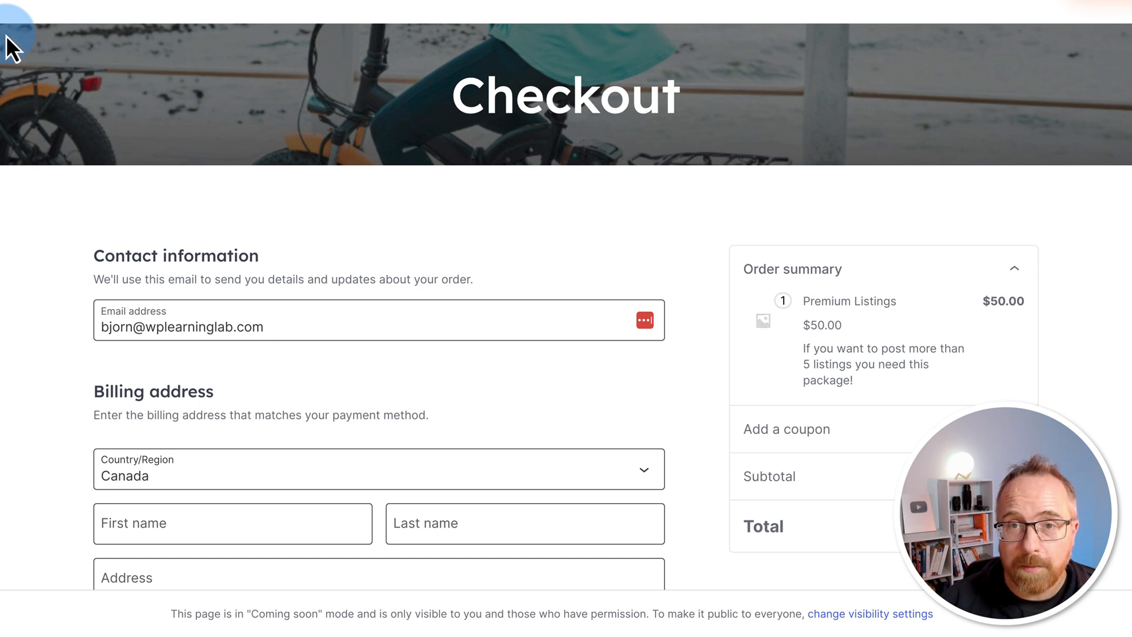
{"action": "mouse_move", "coordinate": [966, 17]}
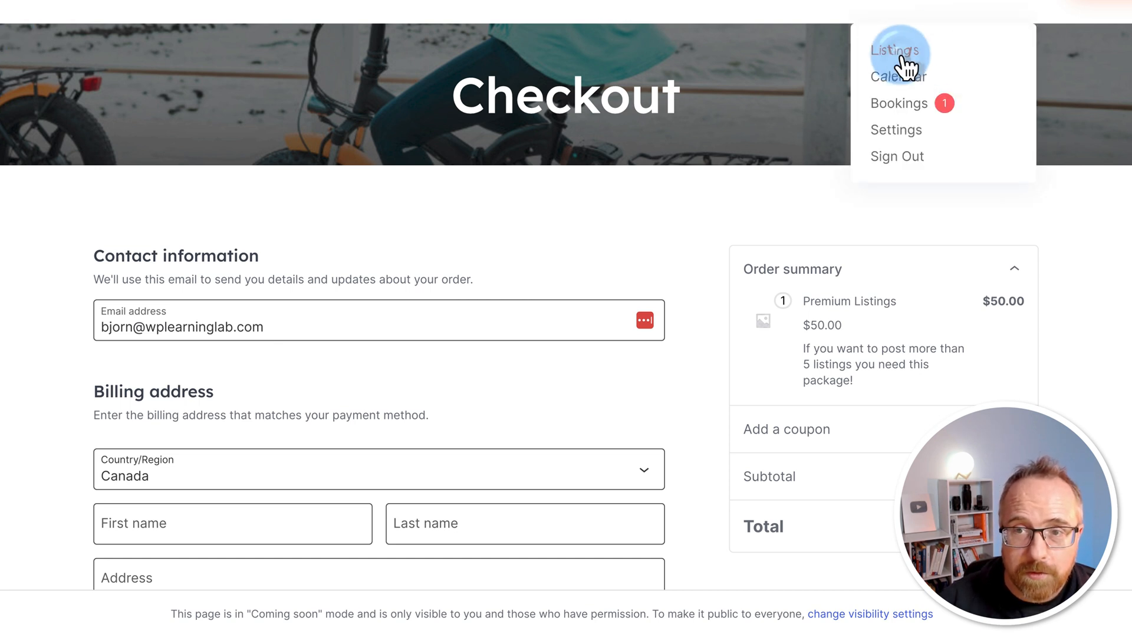
{"action": "left_click", "coordinate": [992, 192]}
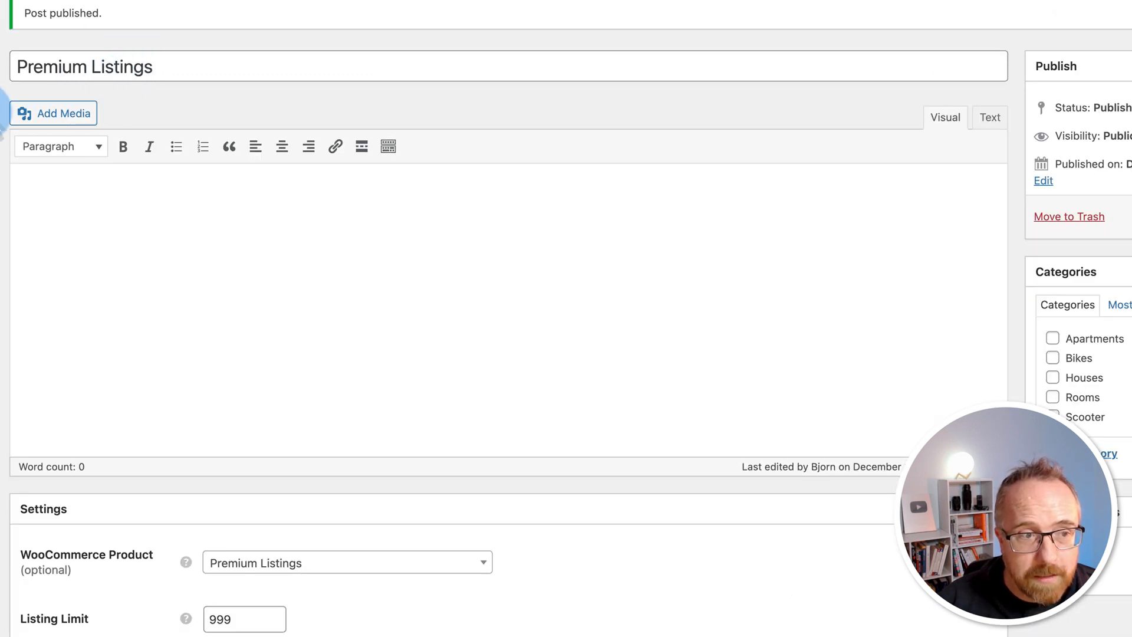
Step: Start a new store product titled 'Featured Listings'
{"action": "mouse_move", "coordinate": [7, 155]}
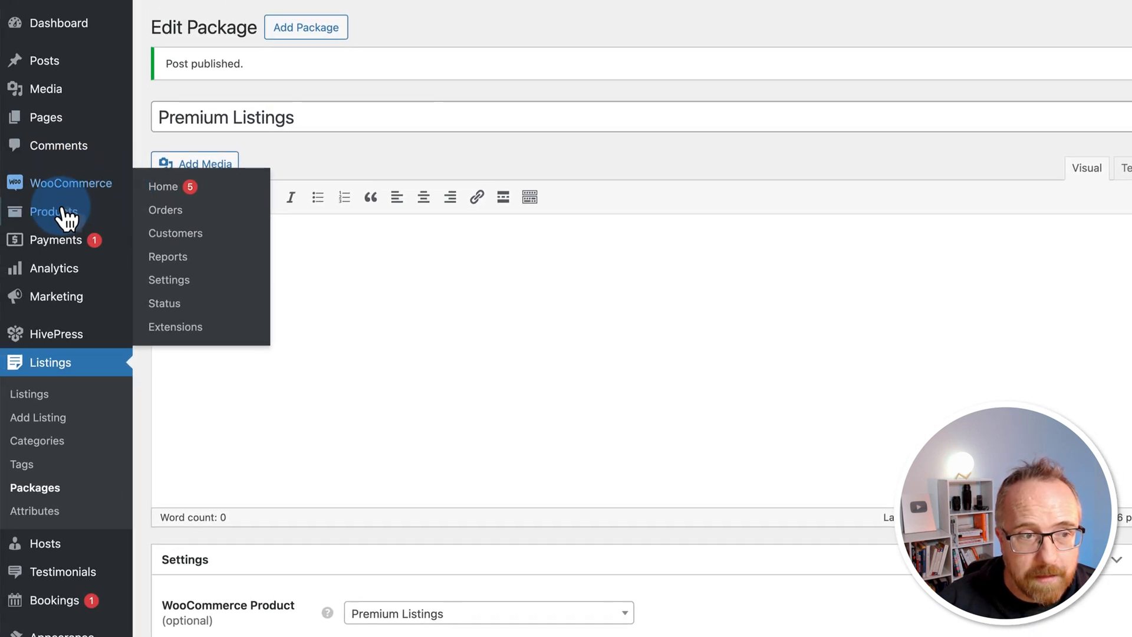
{"action": "mouse_move", "coordinate": [59, 215]}
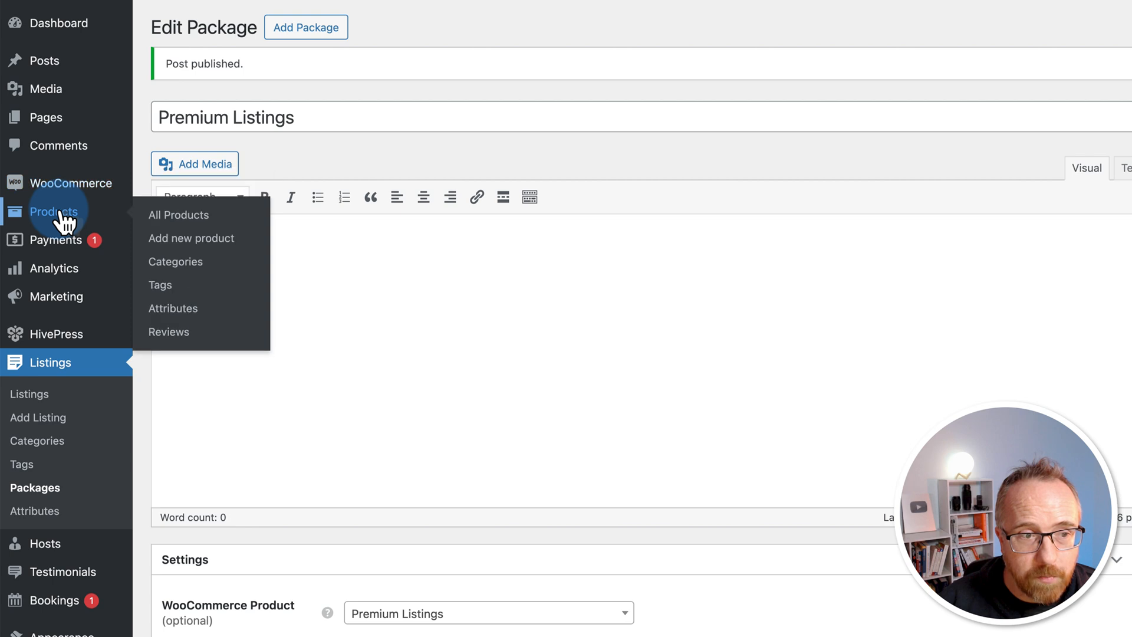
{"action": "left_click", "coordinate": [177, 242]}
{"action": "type", "text": "Featur"}
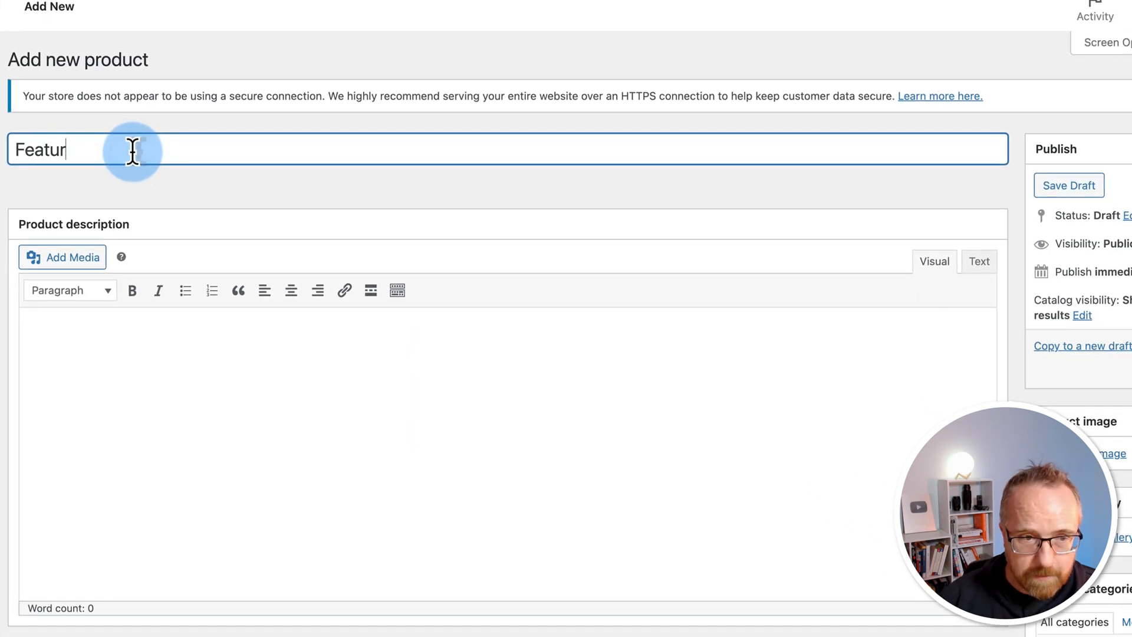
{"action": "type", "text": "ed Listings"}
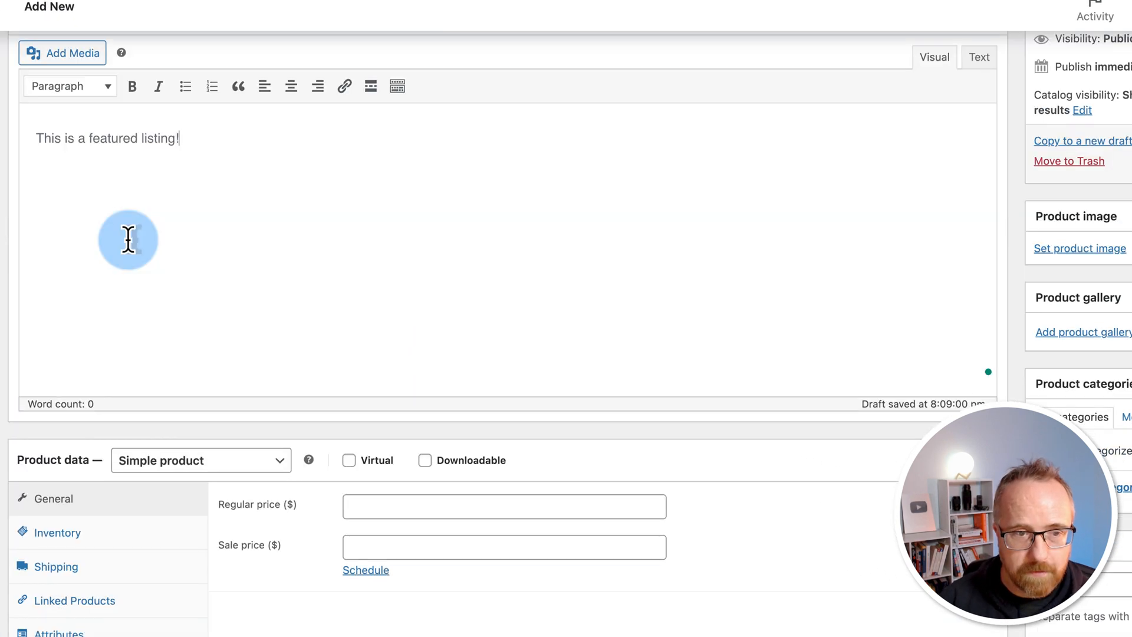
Step: Mark the product as virtual and set its regular price to 12
{"action": "scroll", "coordinate": [128, 238], "scroll_direction": "down", "scroll_amount": 5}
{"action": "left_click", "coordinate": [349, 316]}
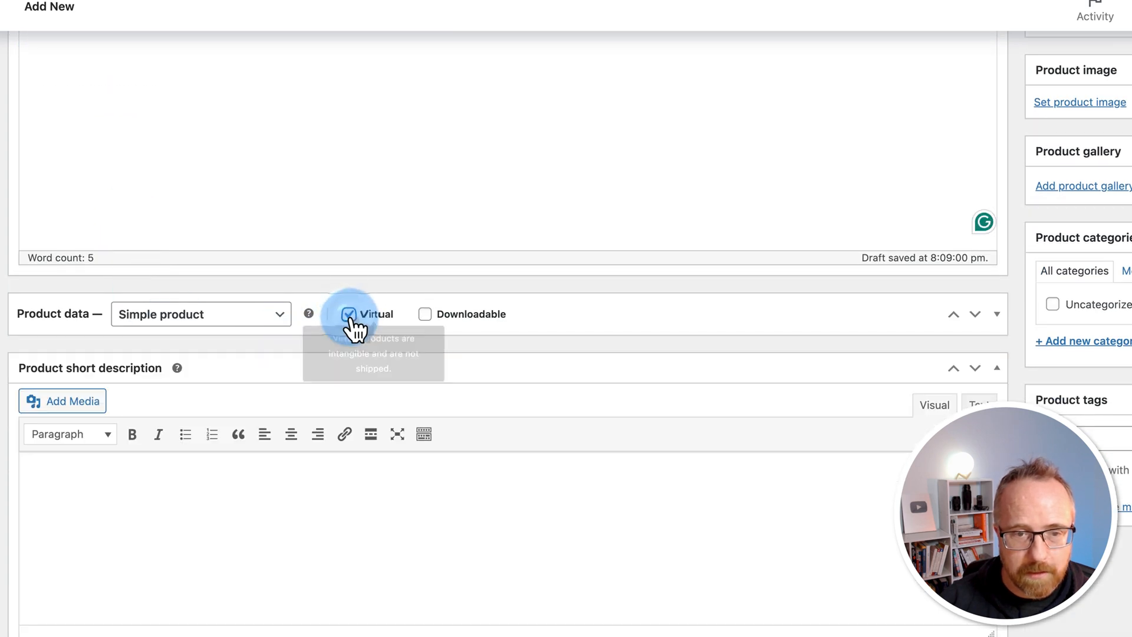
{"action": "left_click", "coordinate": [619, 324]}
{"action": "scroll", "coordinate": [614, 321], "scroll_direction": "down", "scroll_amount": 3}
{"action": "left_click", "coordinate": [366, 176]}
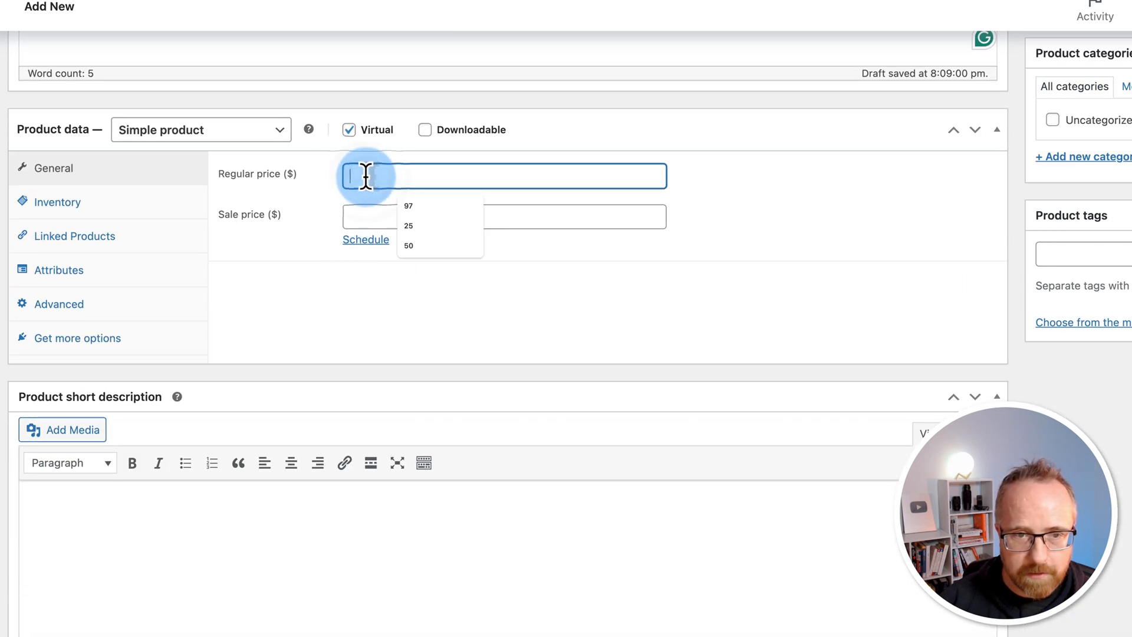
{"action": "type", "text": "12"}
{"action": "scroll", "coordinate": [1056, 289], "scroll_direction": "up", "scroll_amount": 3}
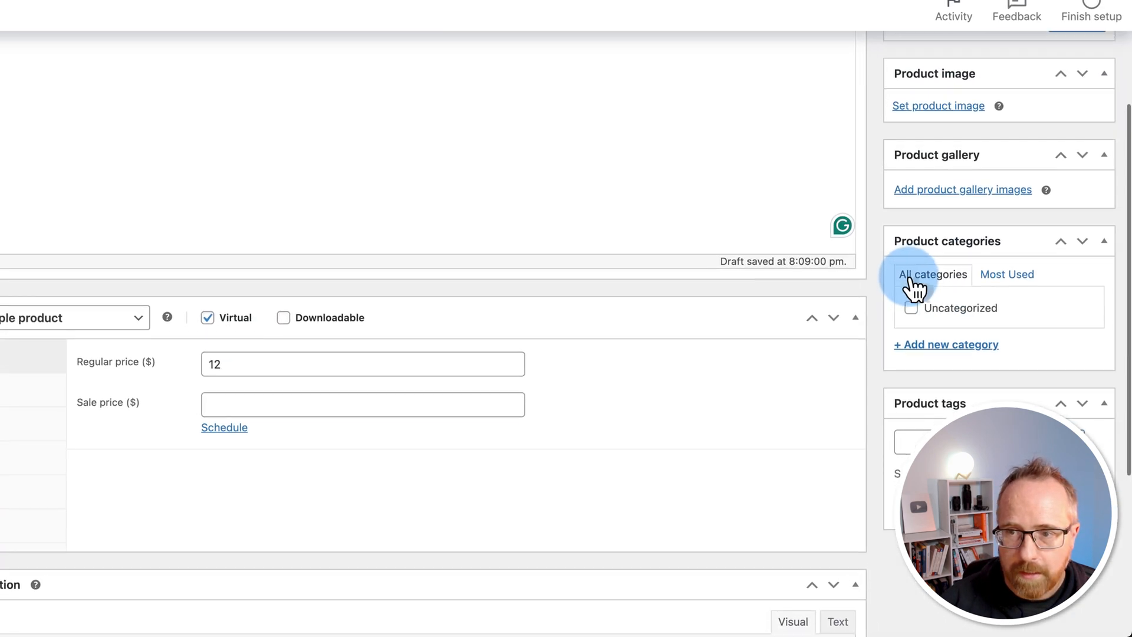
{"action": "scroll", "coordinate": [914, 289], "scroll_direction": "up", "scroll_amount": 2}
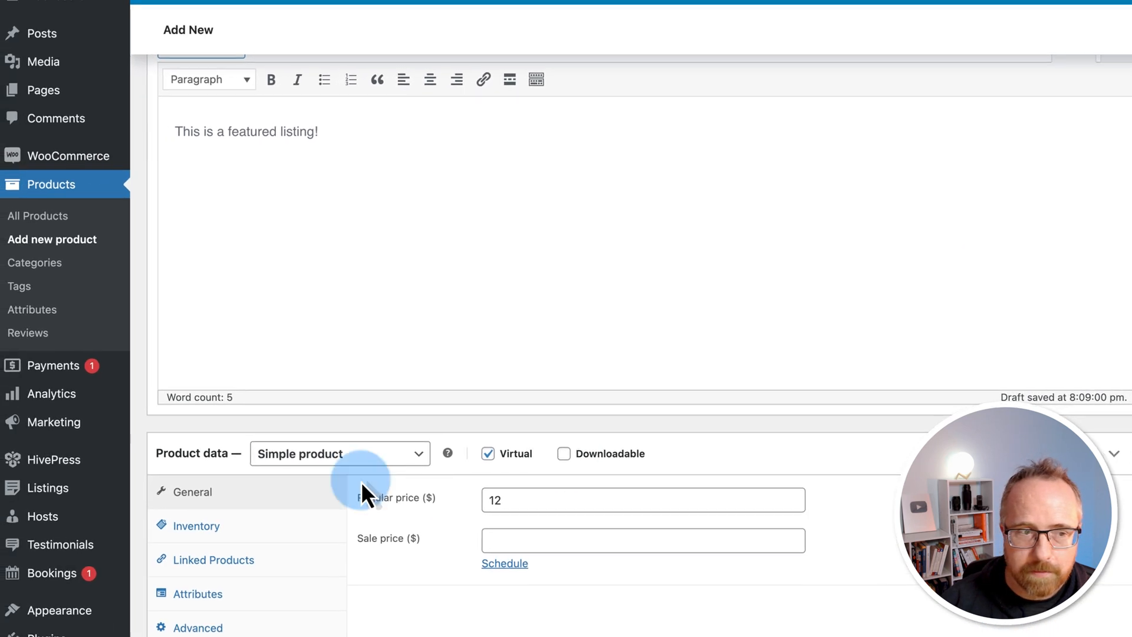
Step: In HivePress settings, set the featuring product to Featured Listings with a featuring period of 5, and save
{"action": "mouse_move", "coordinate": [59, 311]}
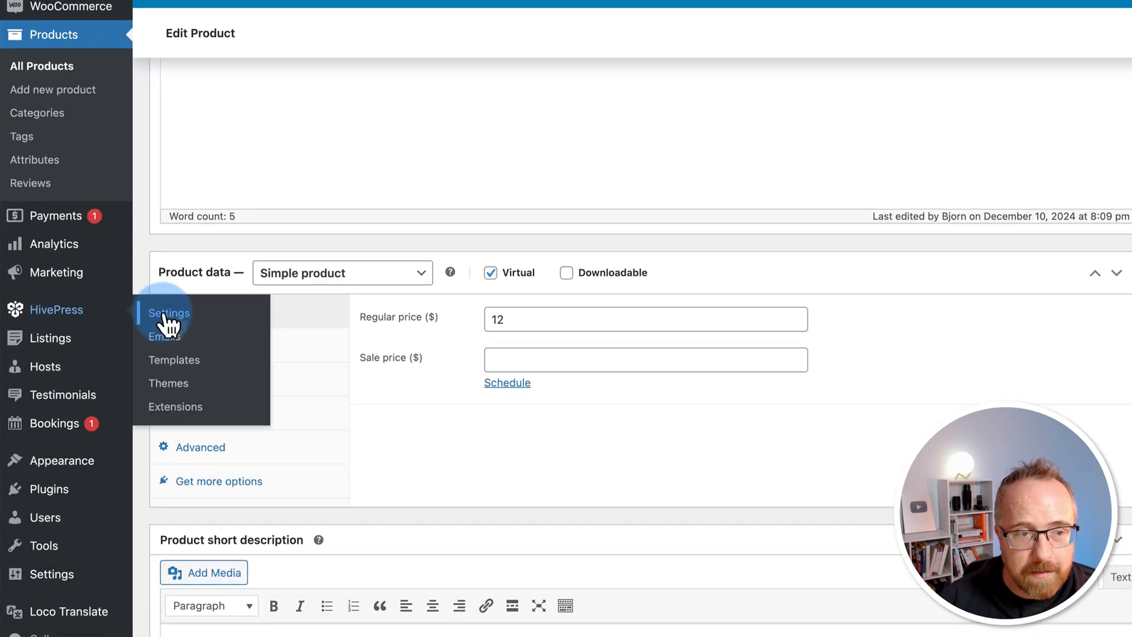
{"action": "left_click", "coordinate": [168, 314]}
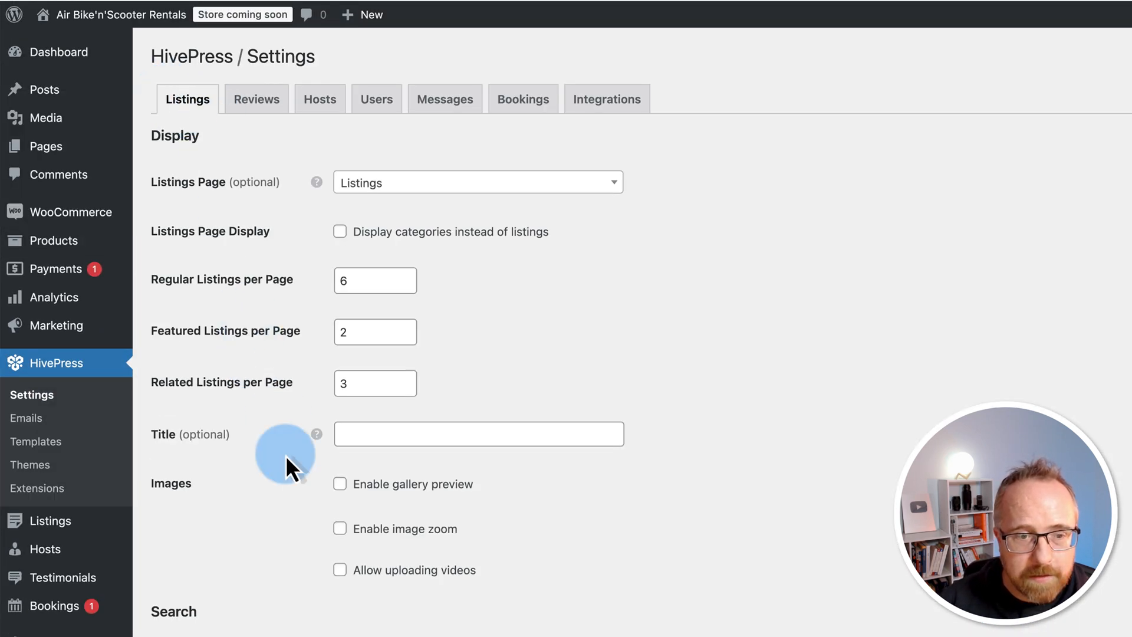
{"action": "scroll", "coordinate": [286, 458], "scroll_direction": "down", "scroll_amount": 14}
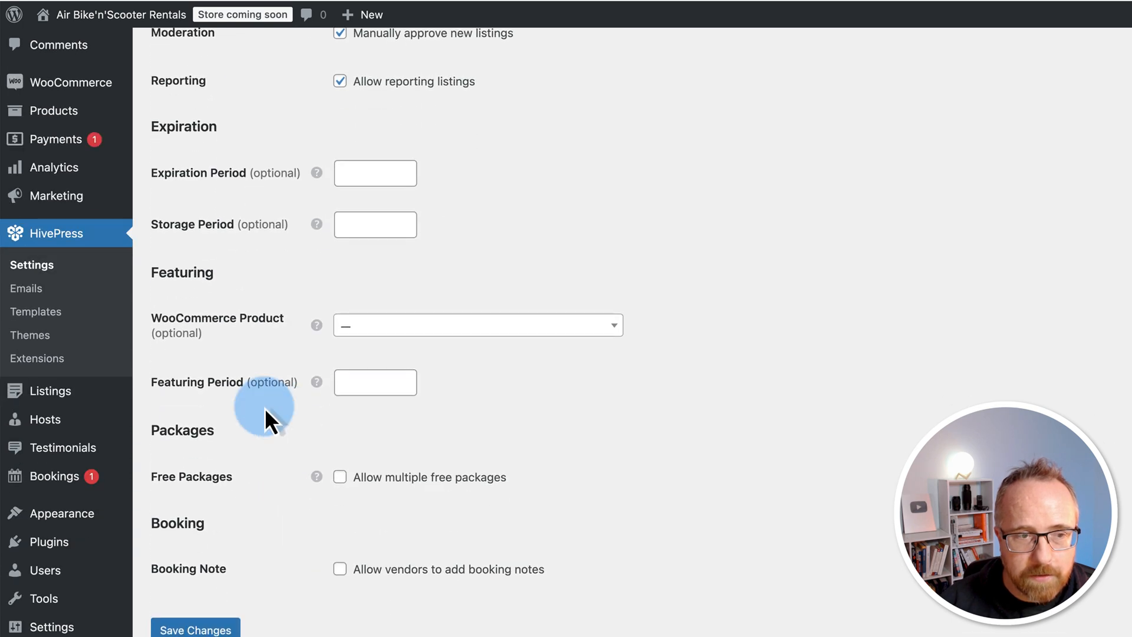
{"action": "left_click", "coordinate": [380, 326]}
{"action": "left_click", "coordinate": [361, 376]}
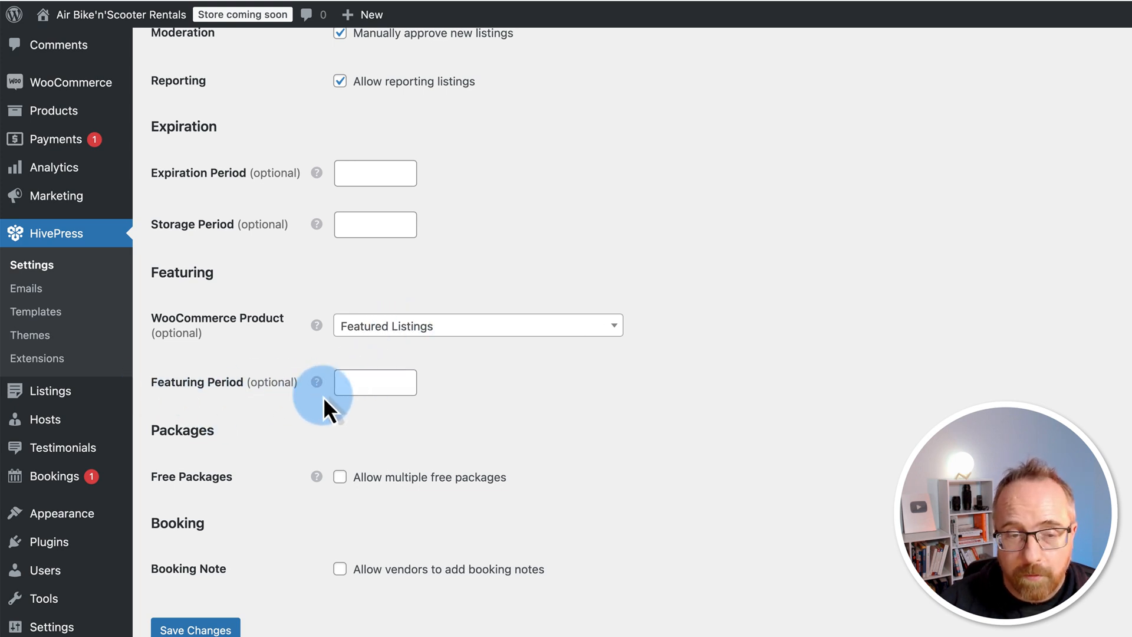
{"action": "left_click", "coordinate": [362, 385]}
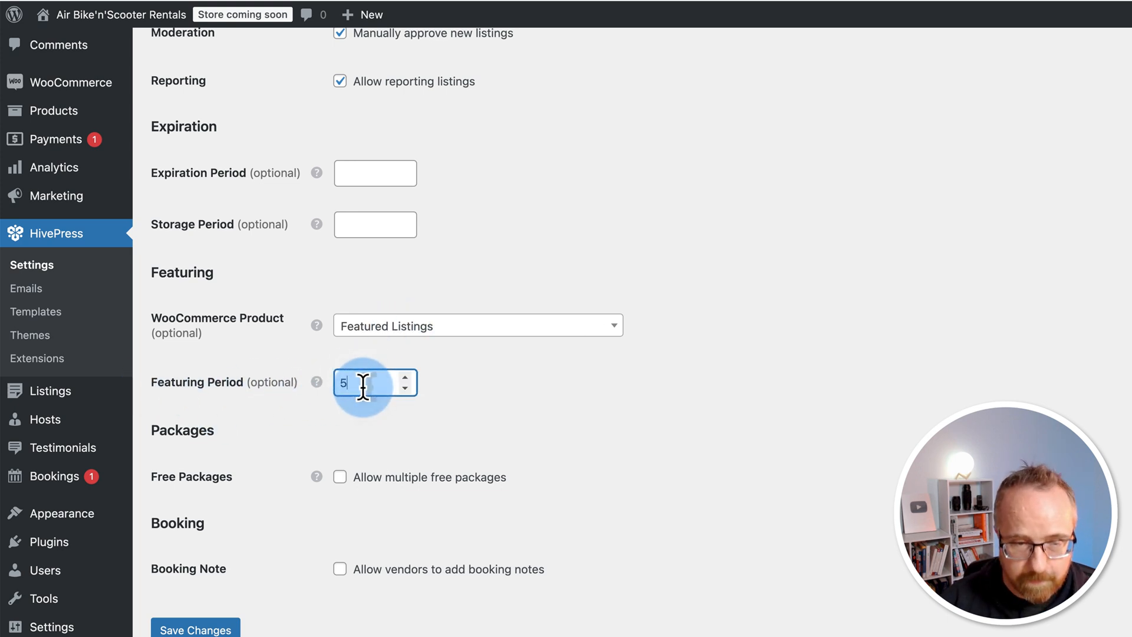
{"action": "type", "text": "5"}
{"action": "scroll", "coordinate": [295, 413], "scroll_direction": "down", "scroll_amount": 1}
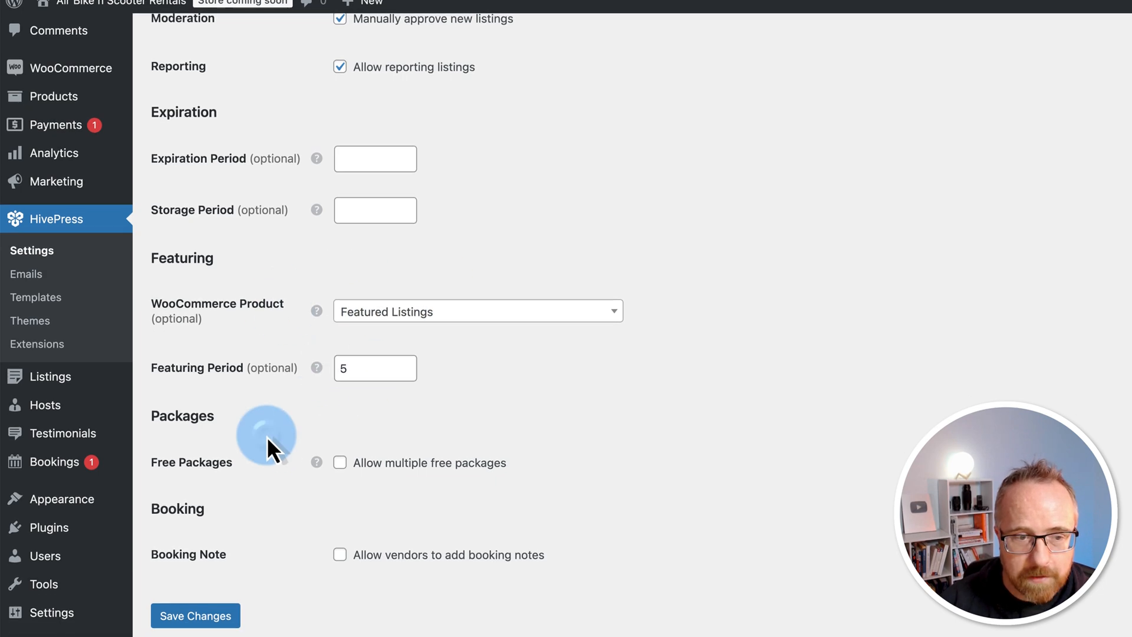
{"action": "left_click", "coordinate": [194, 613]}
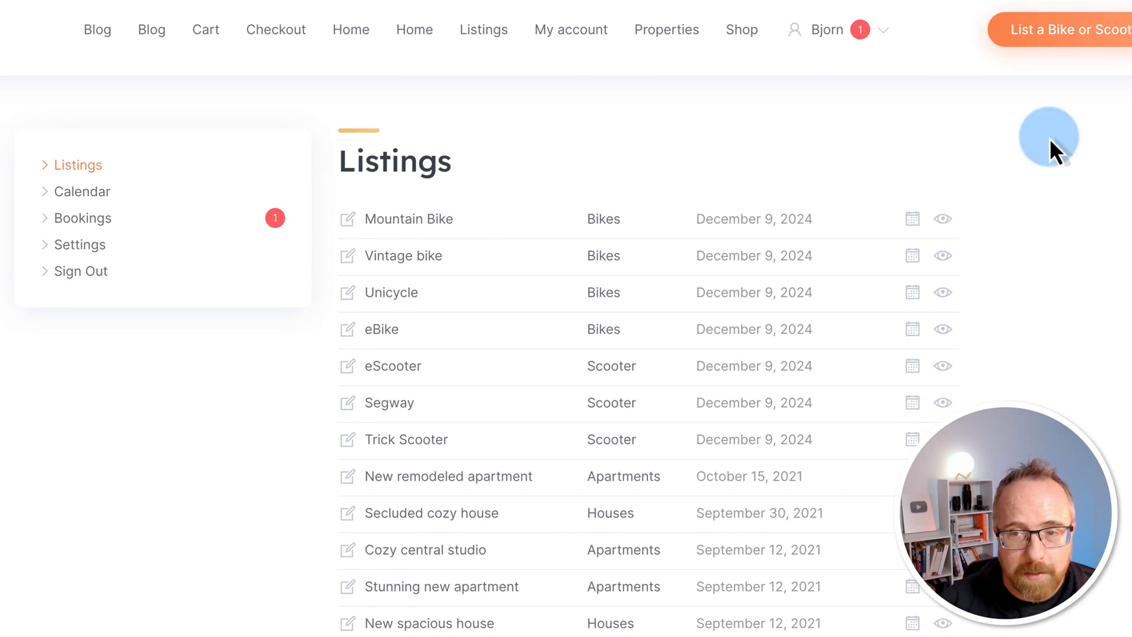
Step: Reload the account Listings page and star the Vintage bike listing to feature it
{"action": "key", "text": "super+r"}
{"action": "scroll", "coordinate": [943, 283], "scroll_direction": "down", "scroll_amount": 1}
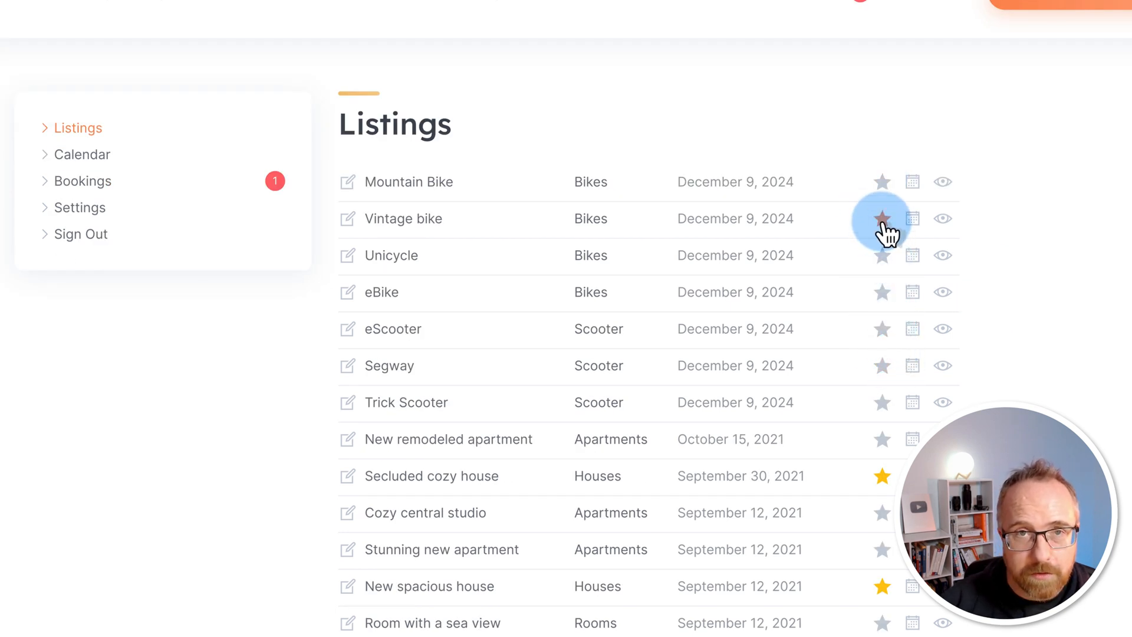
{"action": "scroll", "coordinate": [856, 466], "scroll_direction": "down", "scroll_amount": 2}
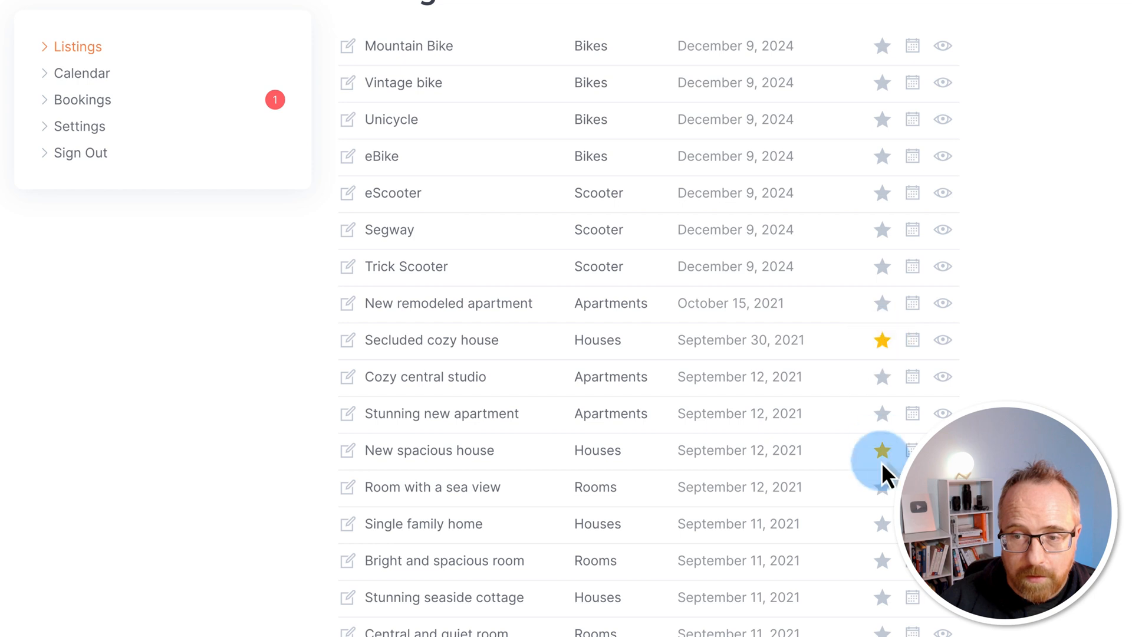
{"action": "scroll", "coordinate": [440, 372], "scroll_direction": "up", "scroll_amount": 3}
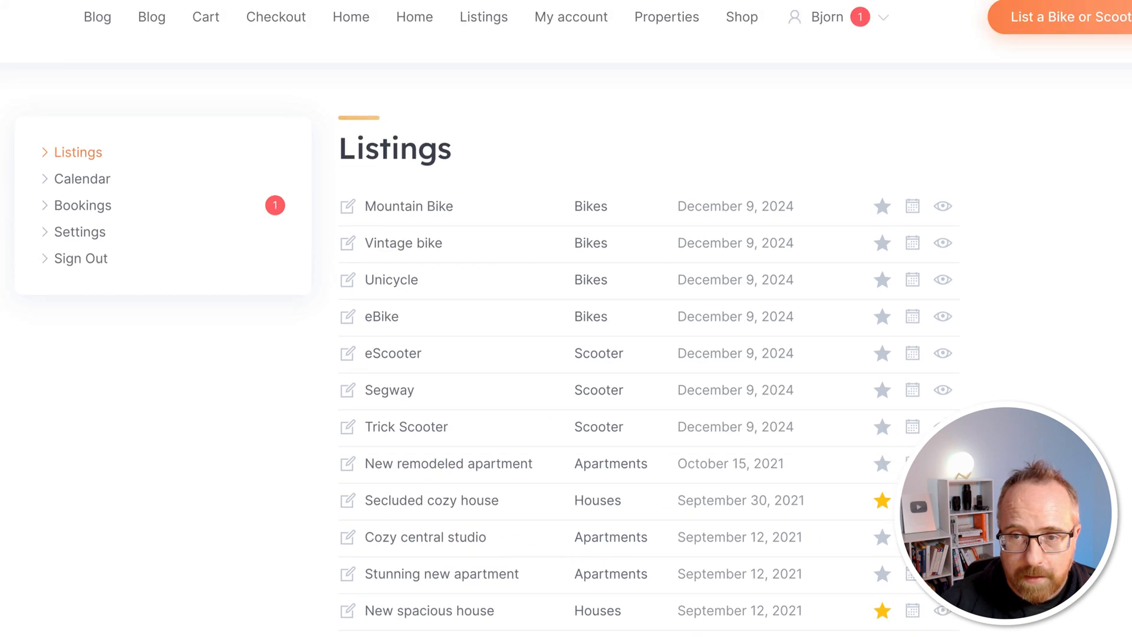
{"action": "left_click", "coordinate": [883, 255]}
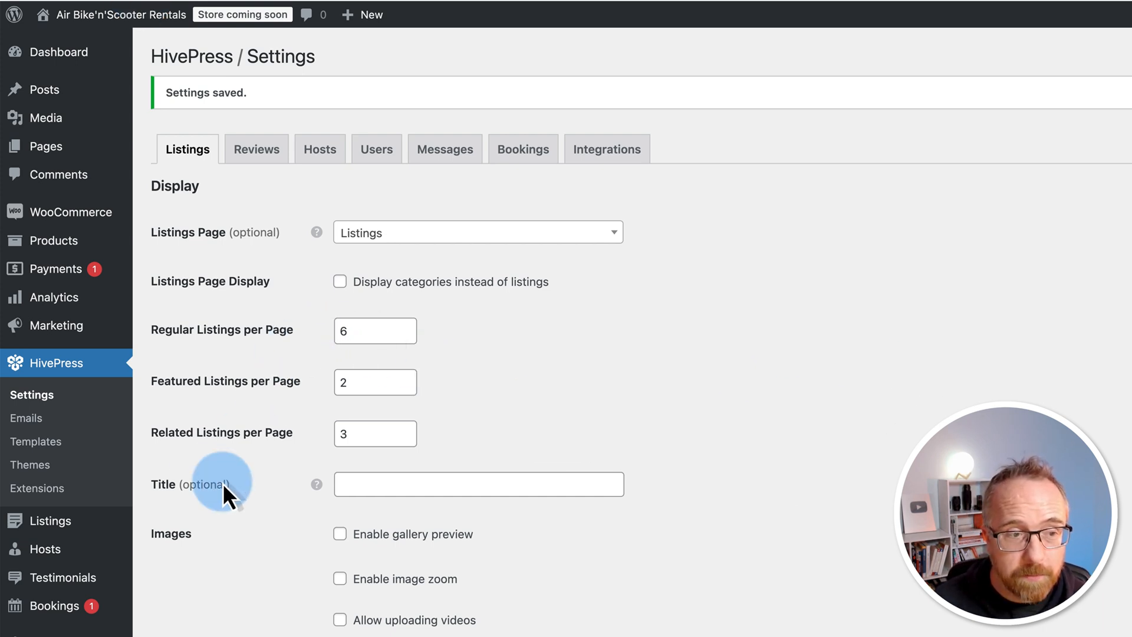
Step: Upload hivepress-marketplace.zip as a new plugin, install it and activate it
{"action": "scroll", "coordinate": [79, 345], "scroll_direction": "down", "scroll_amount": 3}
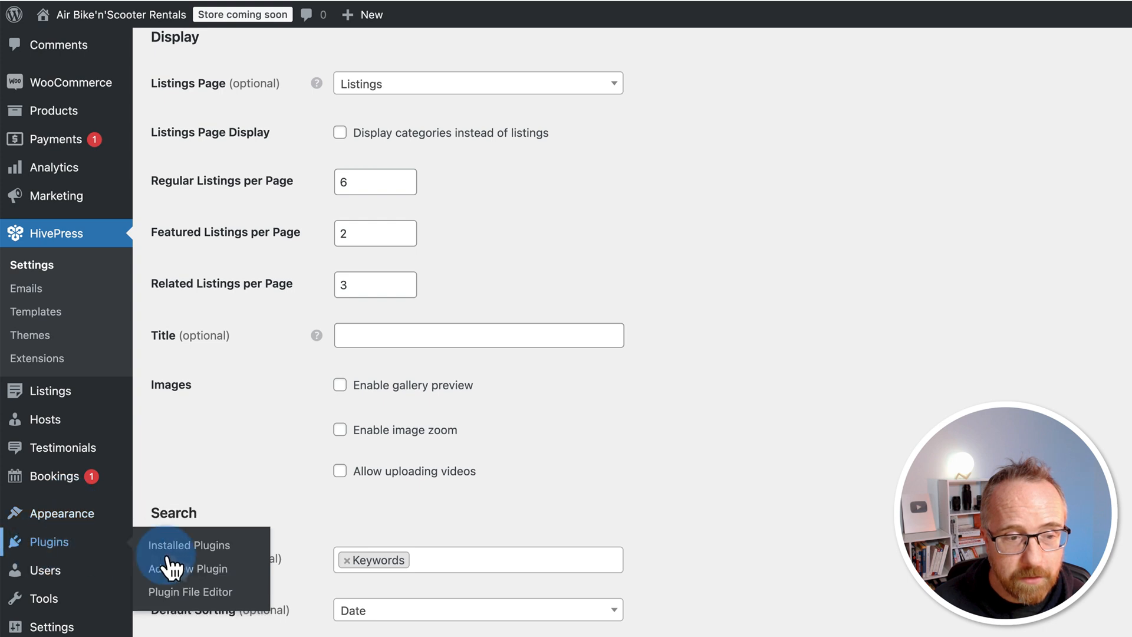
{"action": "left_click", "coordinate": [247, 564]}
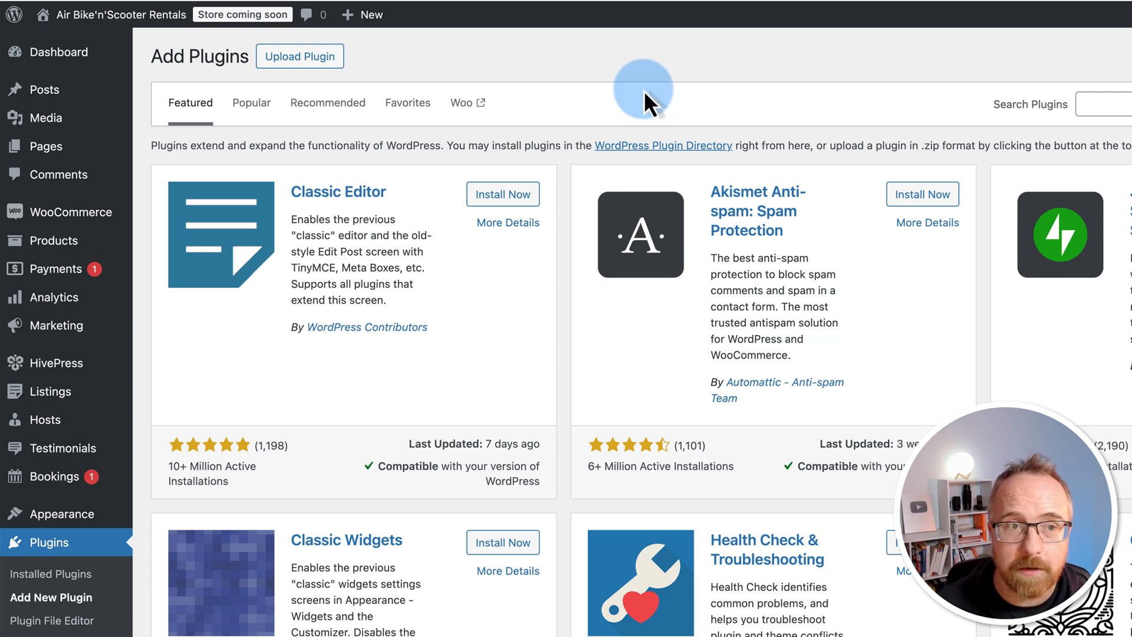
{"action": "left_click", "coordinate": [296, 57]}
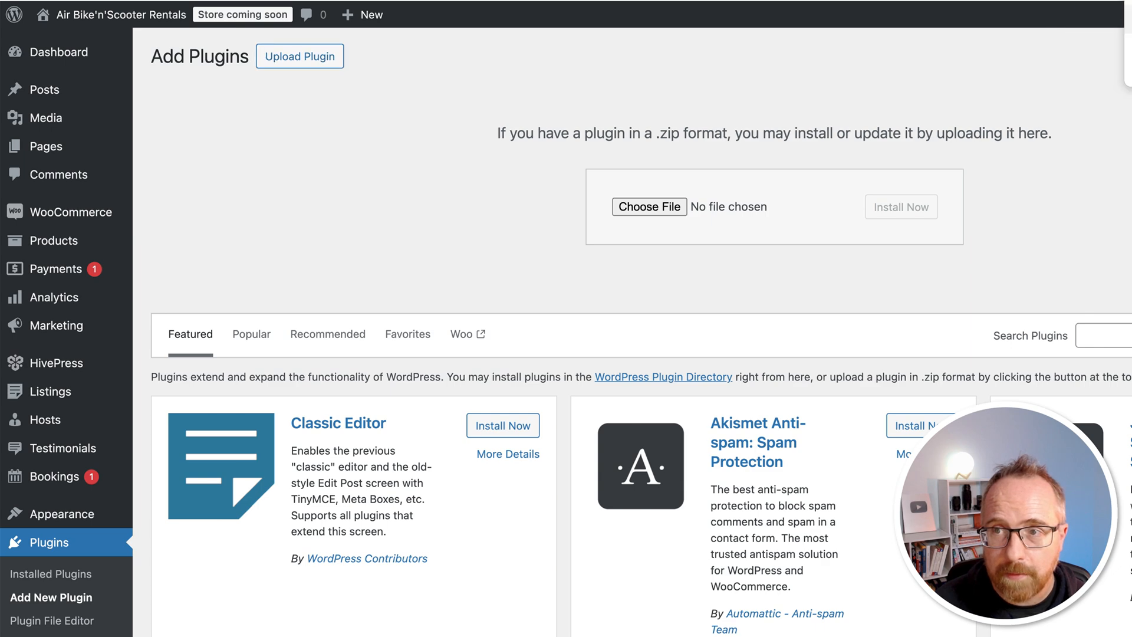
{"action": "left_click_drag", "start_coordinate": [1128, 47], "coordinate": [685, 218]}
{"action": "left_click", "coordinate": [901, 207]}
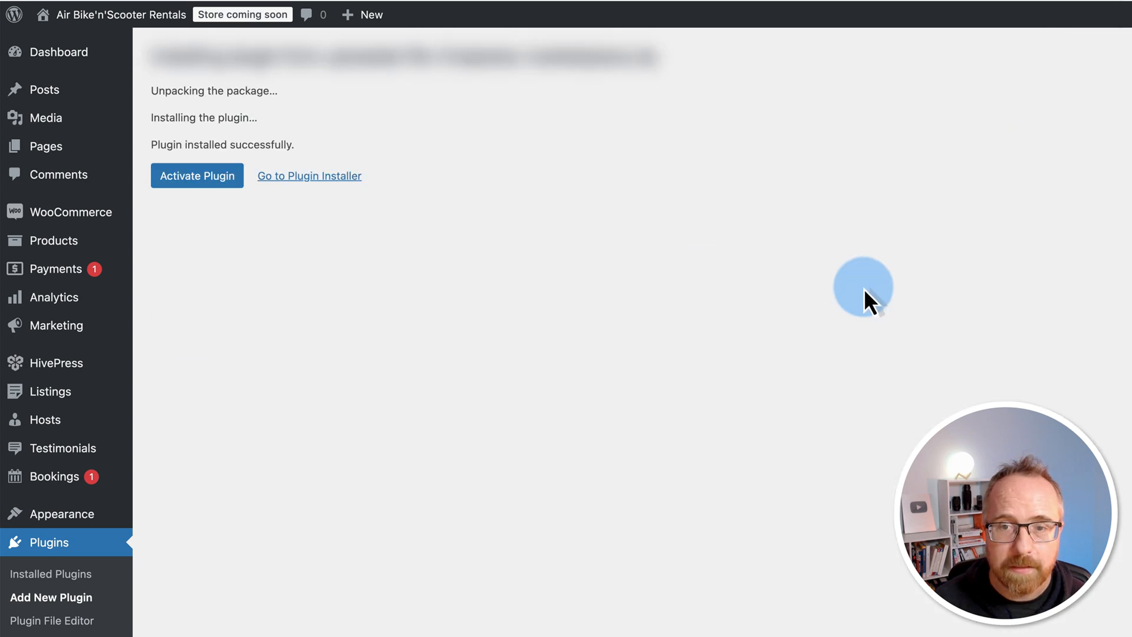
{"action": "left_click", "coordinate": [200, 178]}
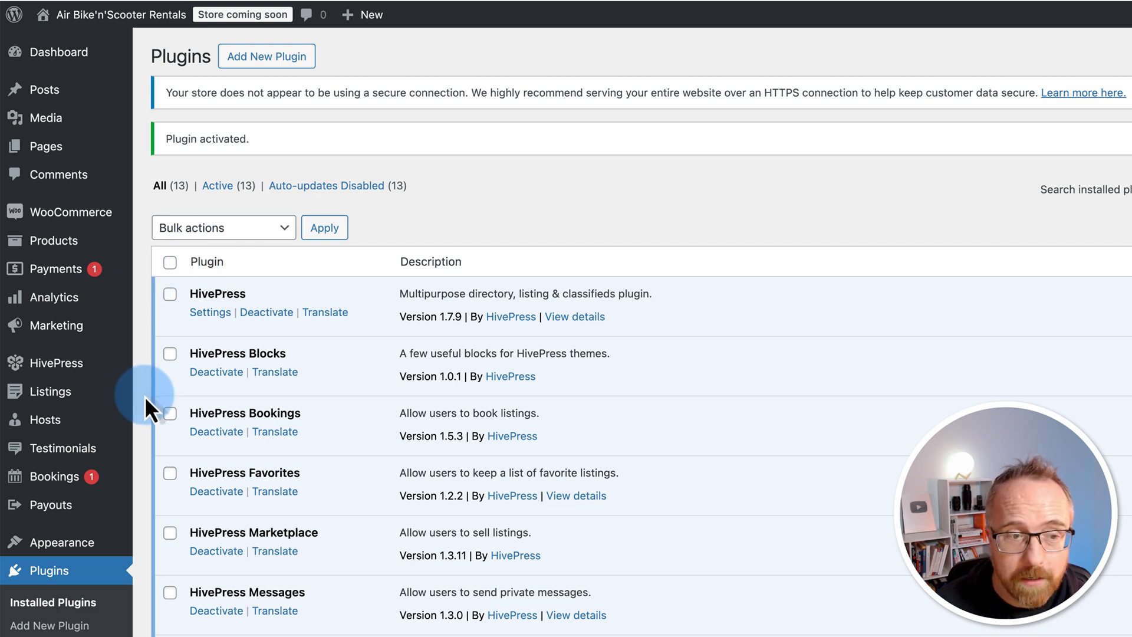
{"action": "mouse_move", "coordinate": [82, 369]}
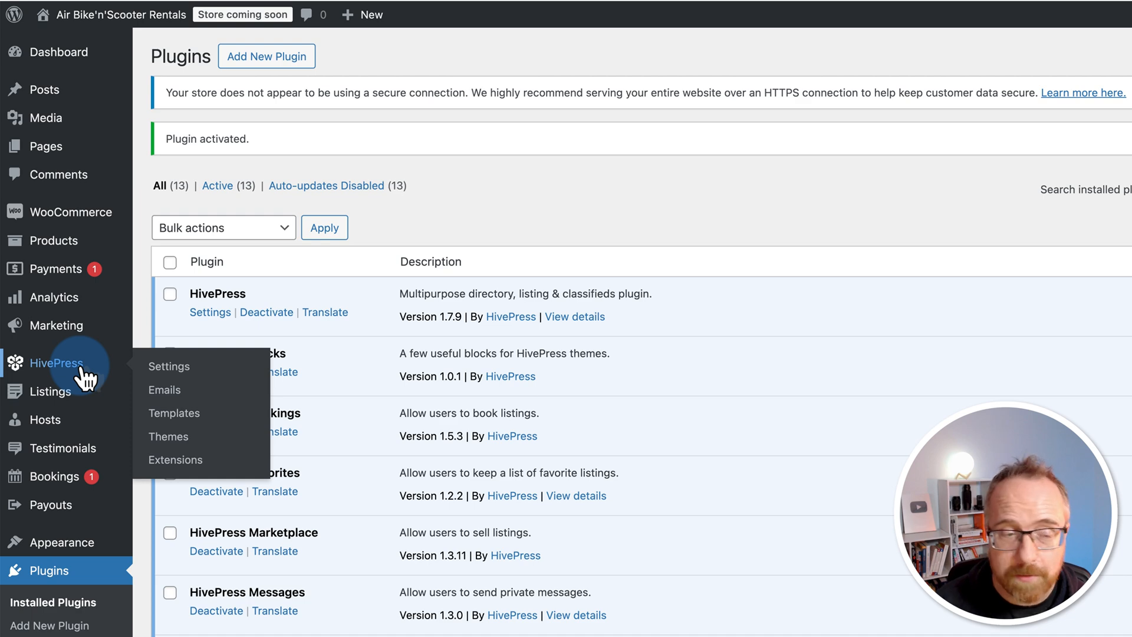
Step: In HivePress Selling options, enable quantity-based discounts while leaving pricing tiers and price extras off
{"action": "left_click", "coordinate": [171, 367]}
{"action": "scroll", "coordinate": [282, 398], "scroll_direction": "down", "scroll_amount": 15}
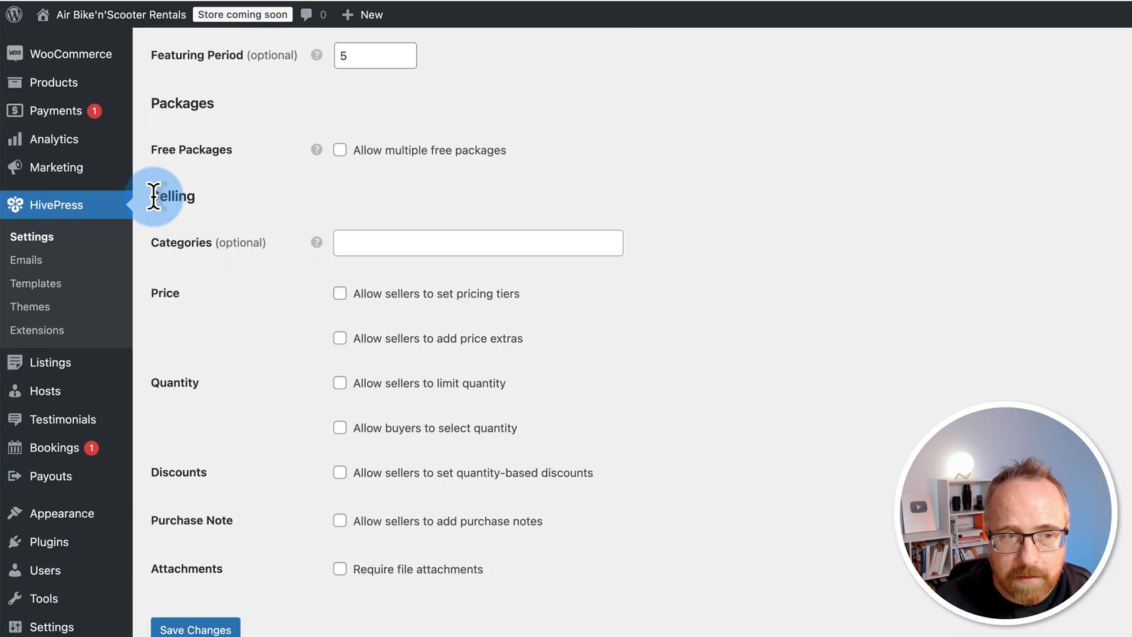
{"action": "left_click_drag", "start_coordinate": [153, 196], "coordinate": [560, 548]}
{"action": "left_click", "coordinate": [277, 332]}
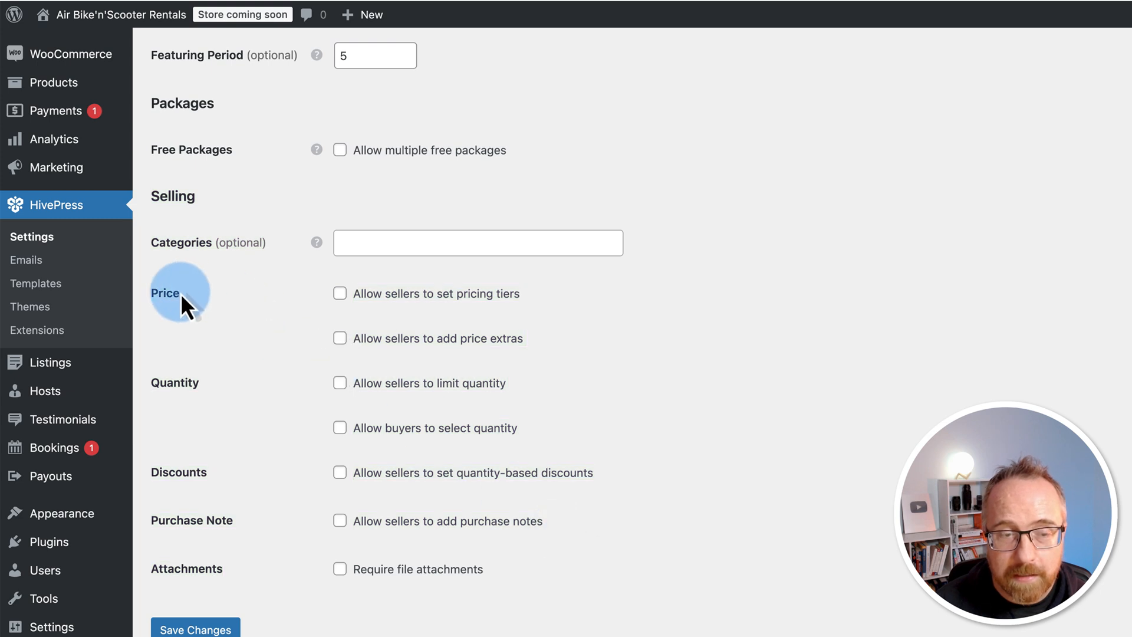
{"action": "left_click_drag", "start_coordinate": [439, 298], "coordinate": [546, 304]}
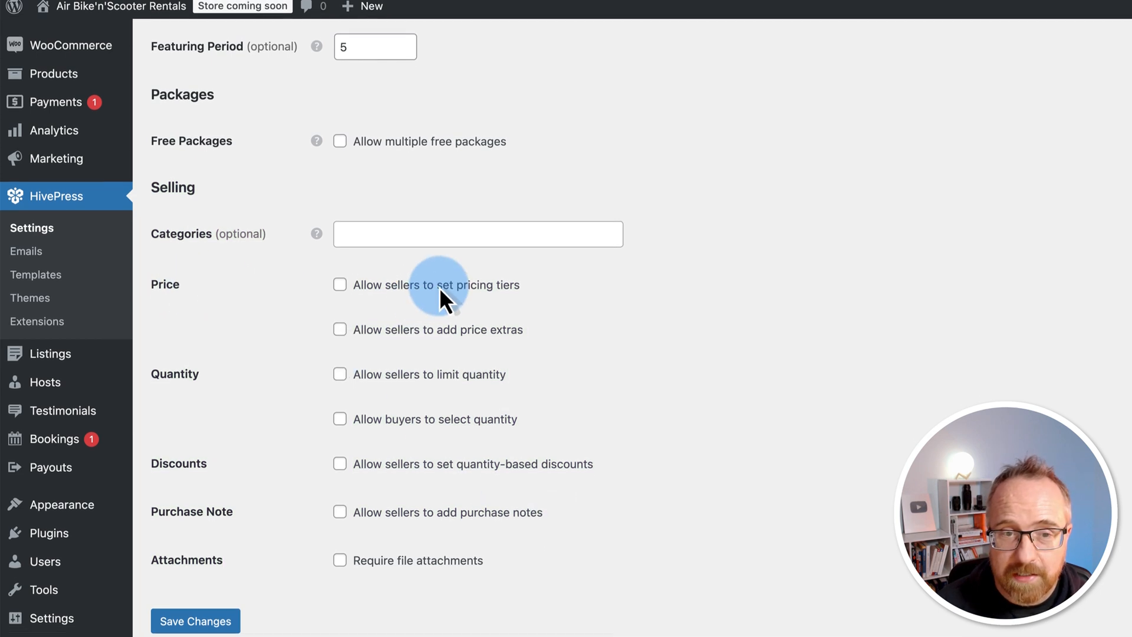
{"action": "left_click", "coordinate": [346, 277]}
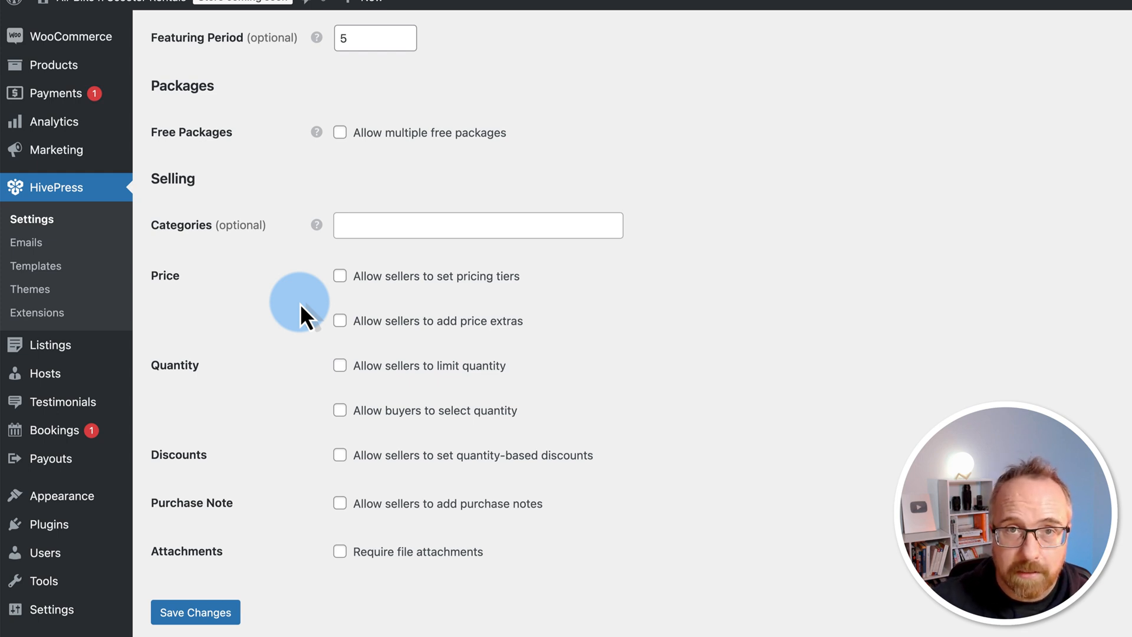
{"action": "left_click", "coordinate": [340, 321]}
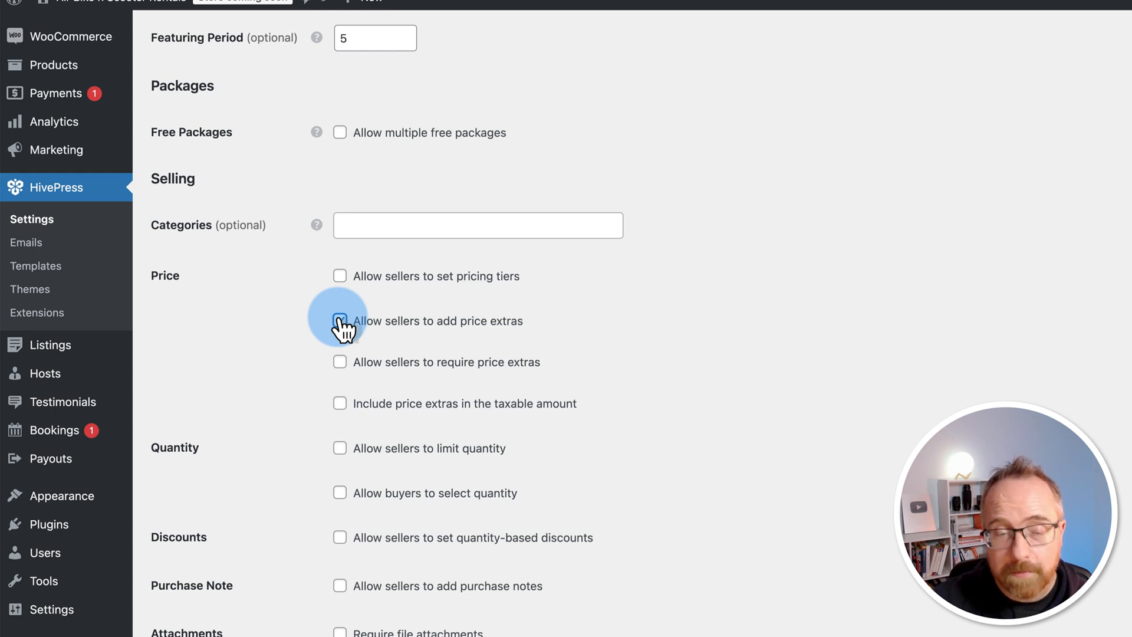
{"action": "left_click", "coordinate": [340, 320]}
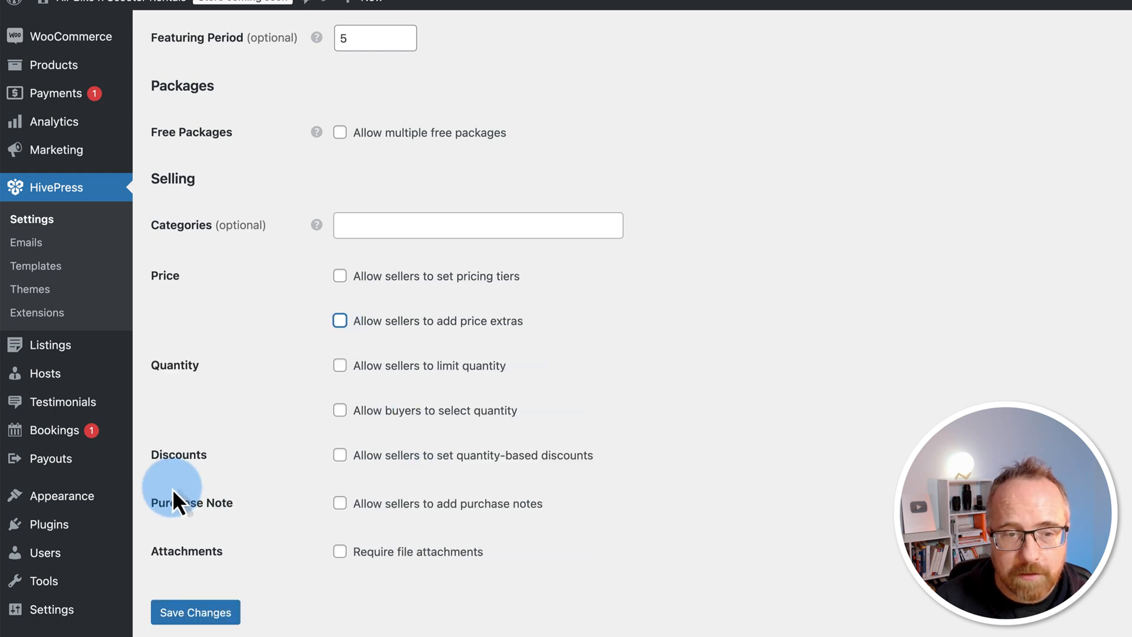
{"action": "left_click", "coordinate": [359, 458]}
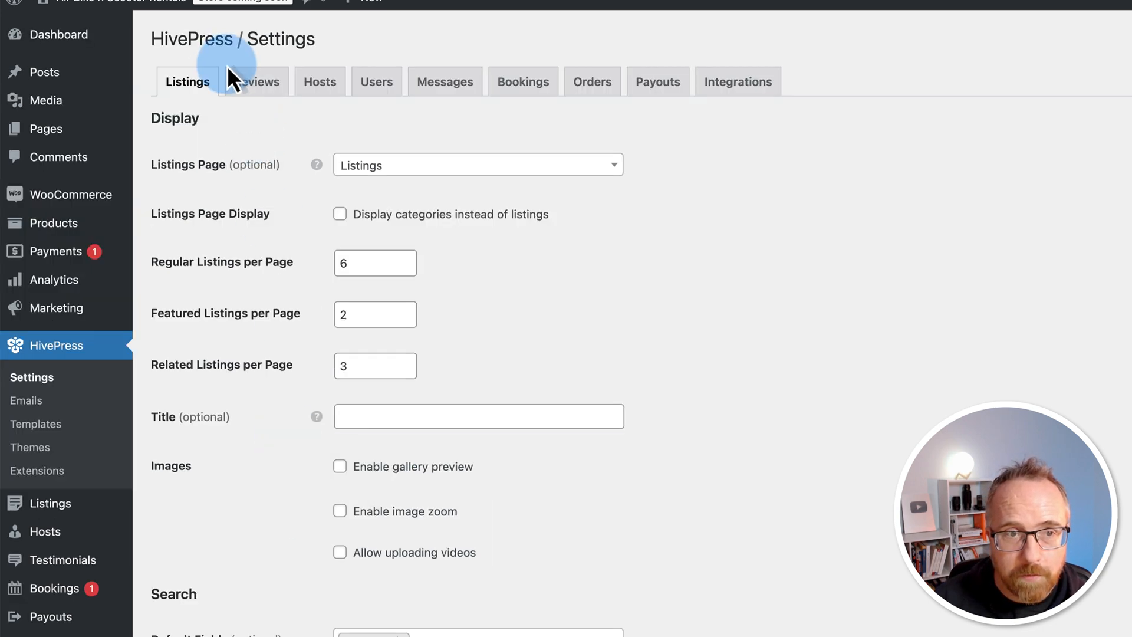
Step: Check the Bookings settings, then switch to the Hosts settings tab
{"action": "left_click", "coordinate": [525, 86]}
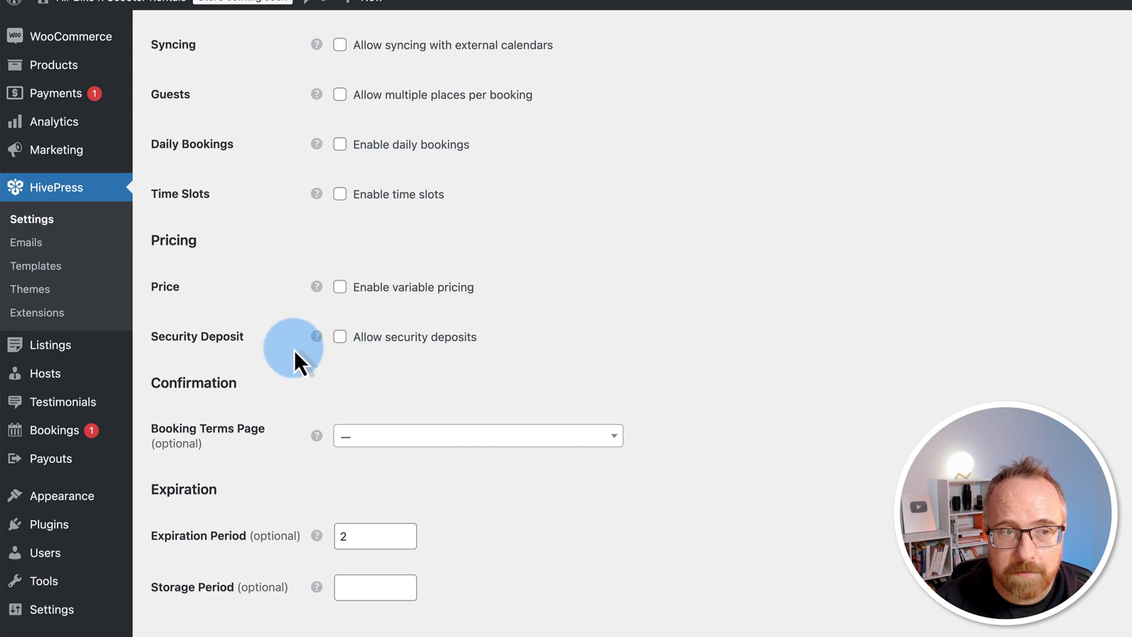
{"action": "scroll", "coordinate": [295, 353], "scroll_direction": "up", "scroll_amount": 5}
{"action": "scroll", "coordinate": [294, 349], "scroll_direction": "up", "scroll_amount": 1}
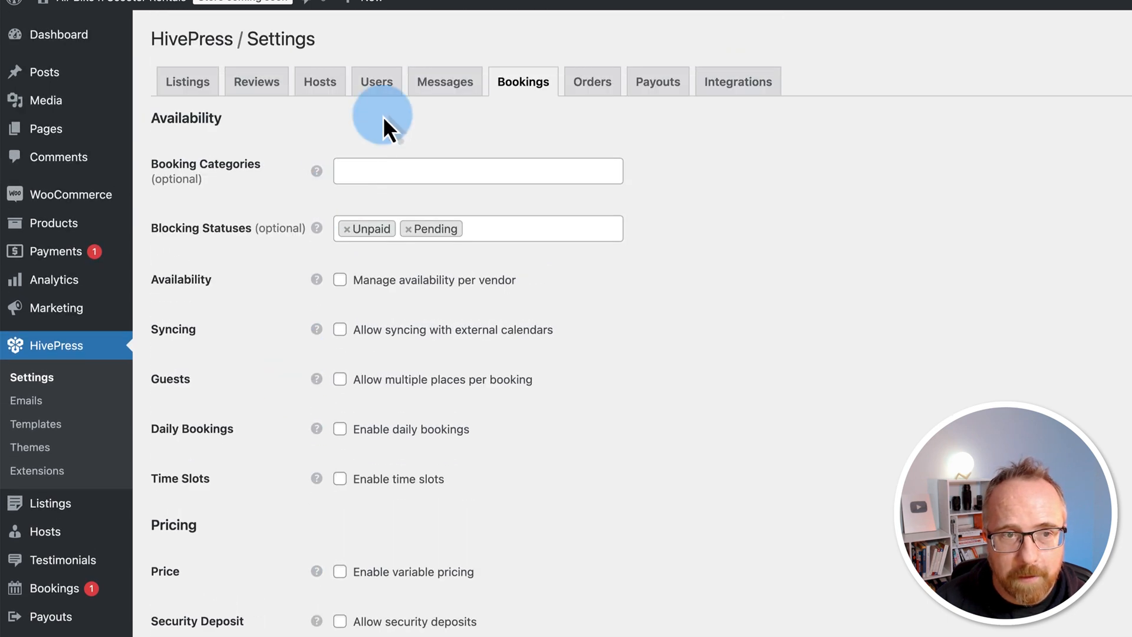
{"action": "left_click", "coordinate": [328, 81]}
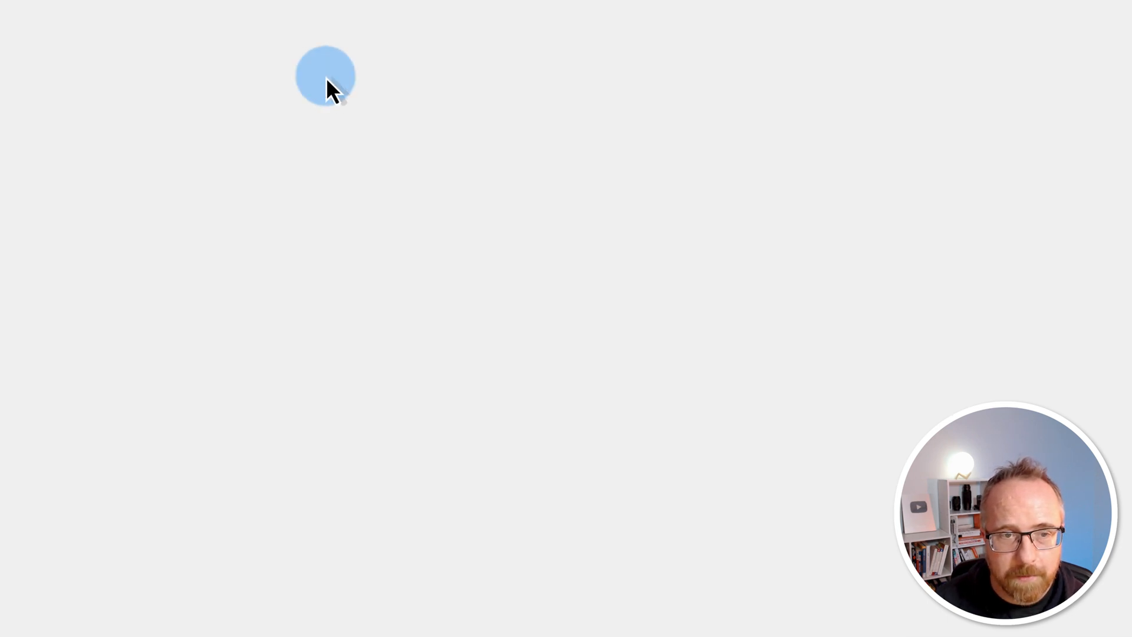
Step: Enter a host commission fee of .3 and a commission rate of 2.5
{"action": "scroll", "coordinate": [277, 228], "scroll_direction": "down", "scroll_amount": 3}
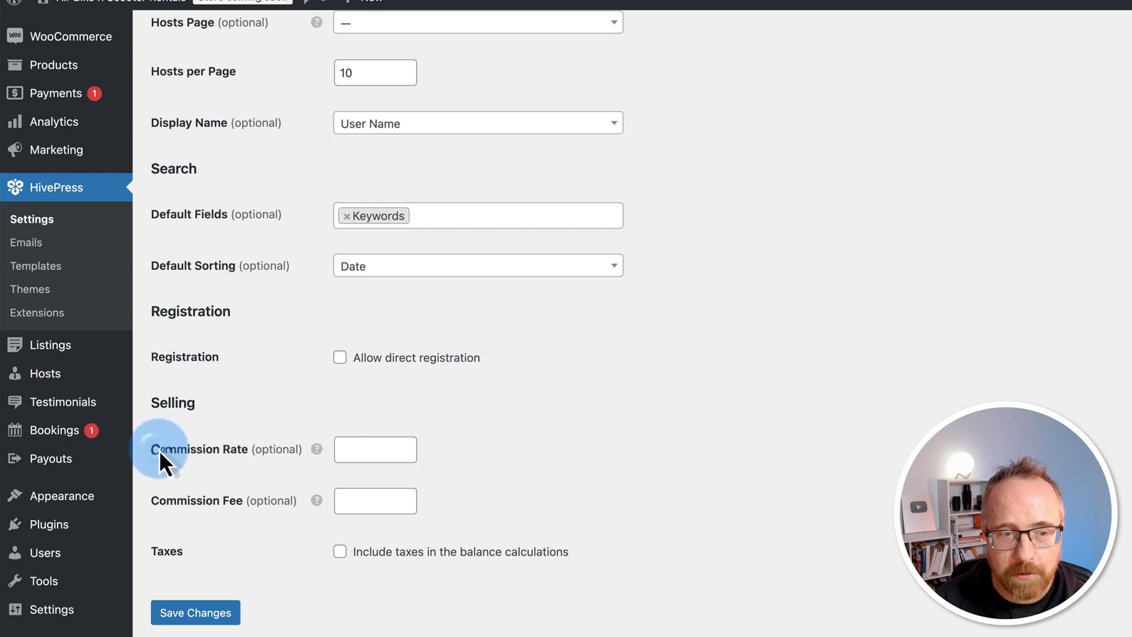
{"action": "left_click_drag", "start_coordinate": [155, 451], "coordinate": [263, 454]}
{"action": "left_click", "coordinate": [476, 448]}
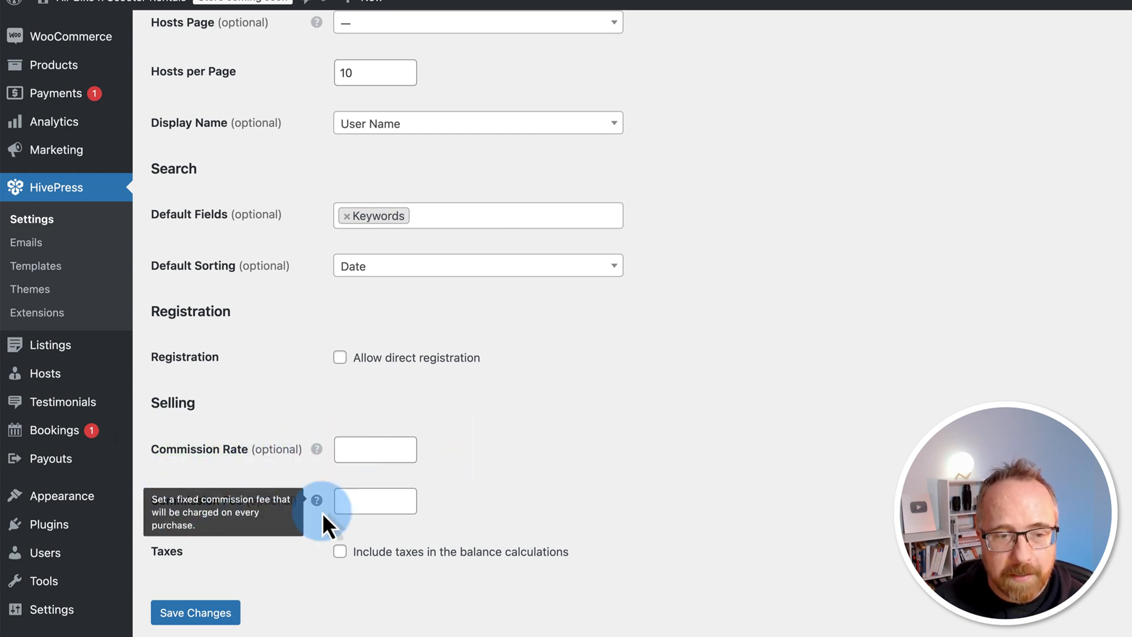
{"action": "left_click", "coordinate": [338, 505]}
{"action": "left_click", "coordinate": [350, 450]}
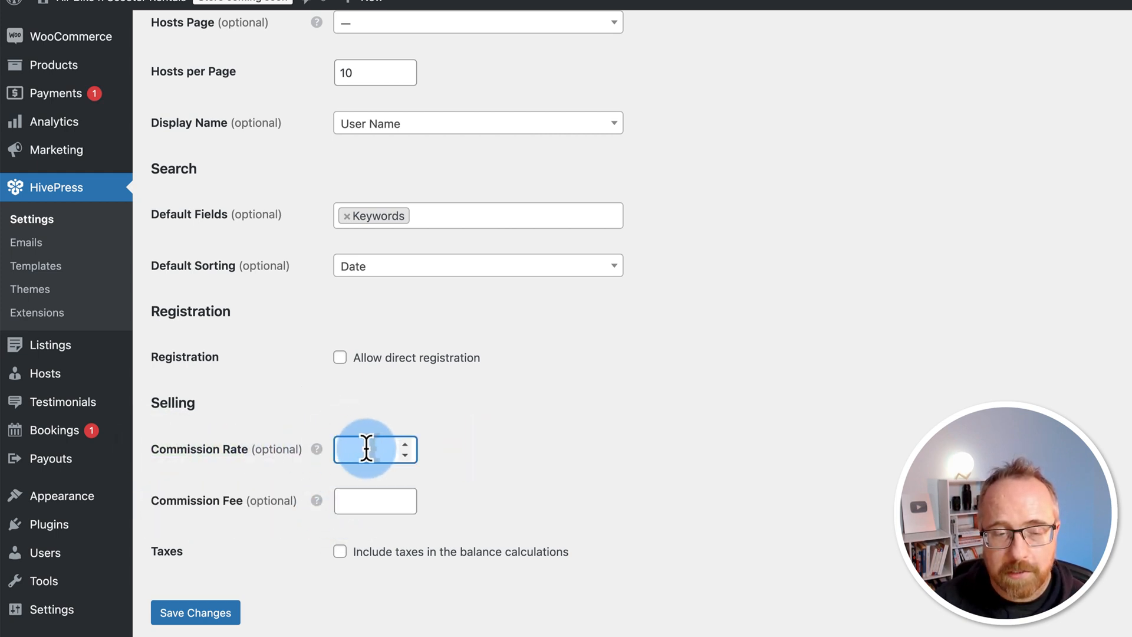
{"action": "left_click", "coordinate": [509, 463]}
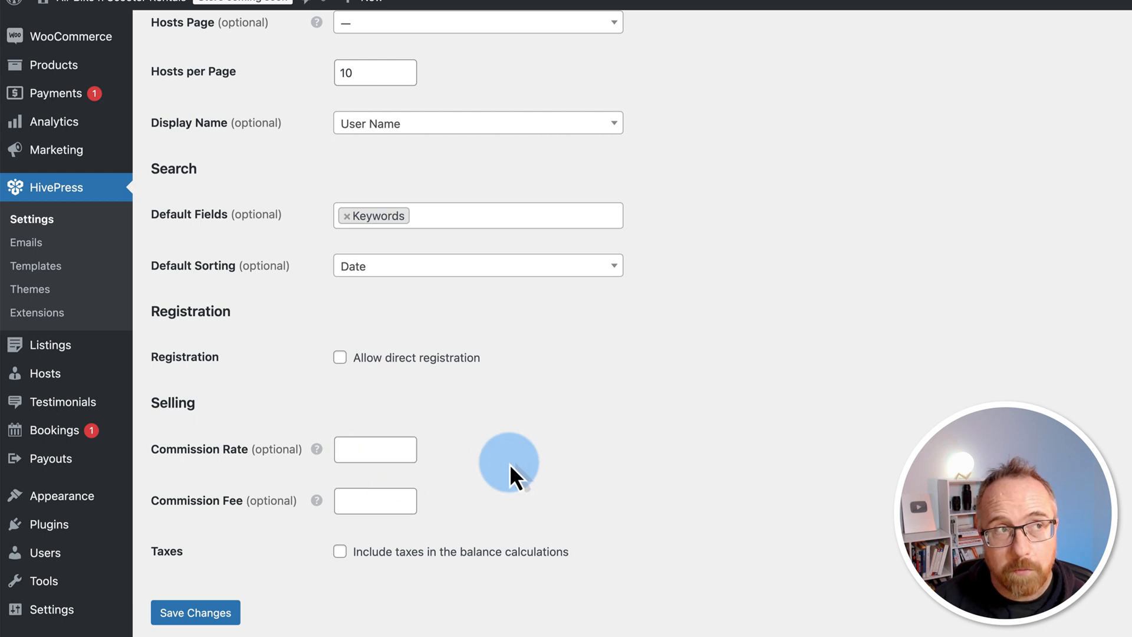
{"action": "left_click", "coordinate": [378, 504]}
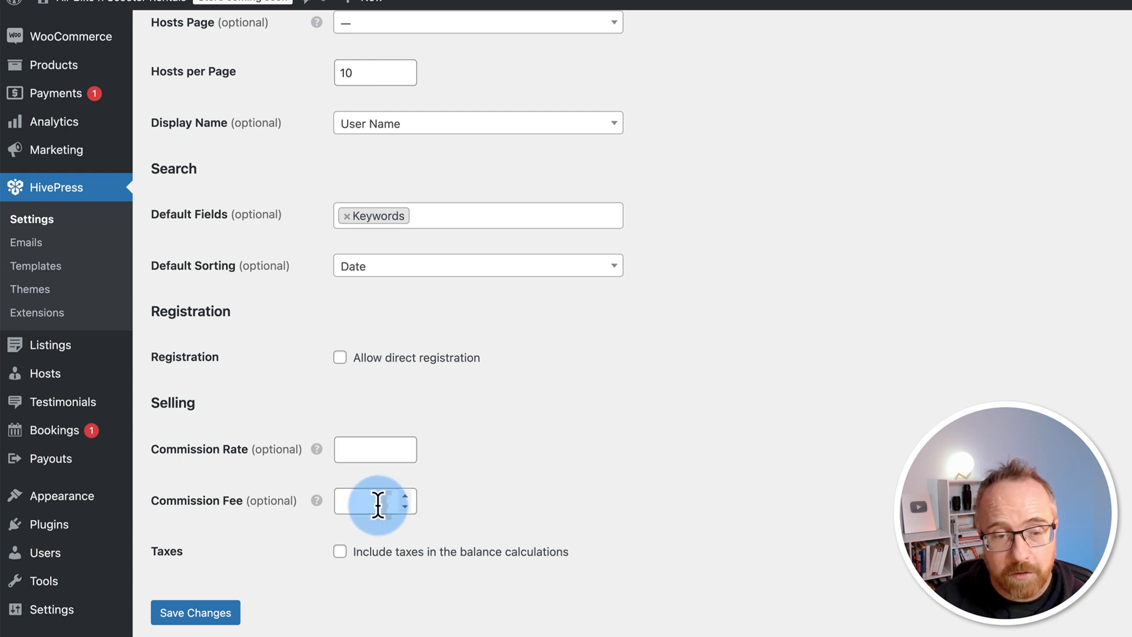
{"action": "type", "text": ".3"}
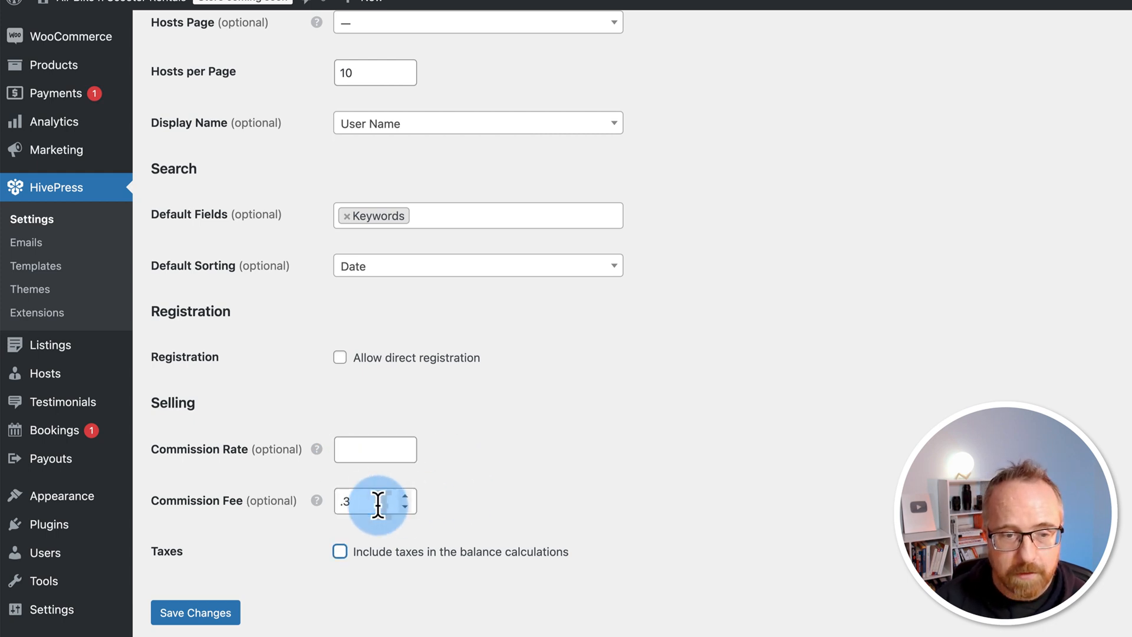
{"action": "left_click", "coordinate": [366, 446]}
{"action": "type", "text": "2.5"}
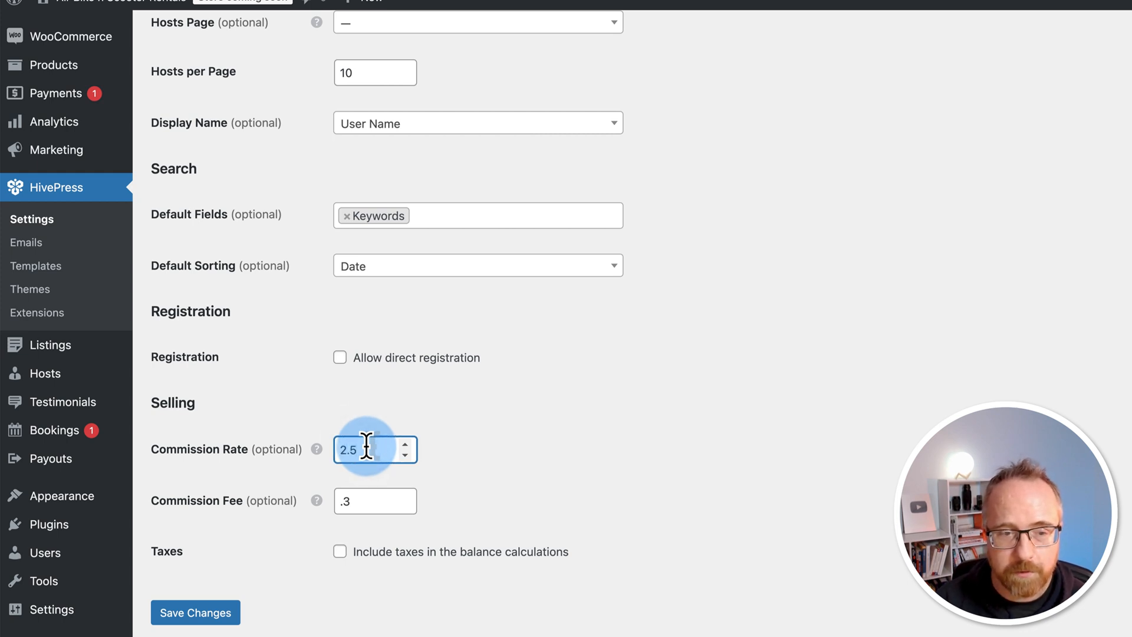
{"action": "left_click", "coordinate": [502, 426]}
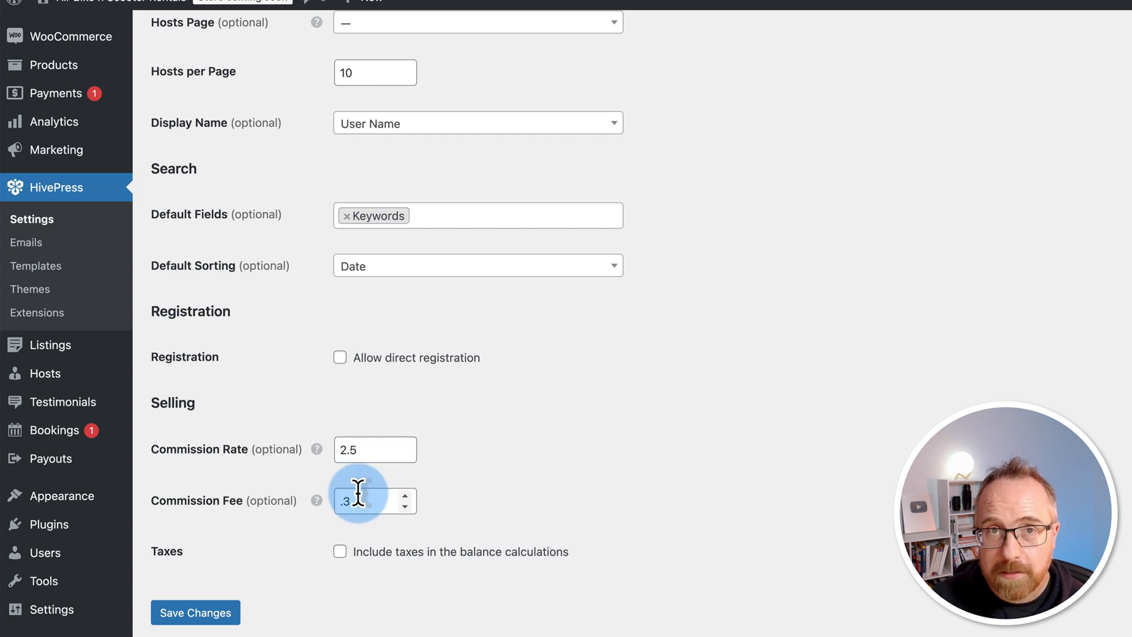
Step: Keep taxes excluded from balance calculations and review the commission settings
{"action": "left_click", "coordinate": [340, 553]}
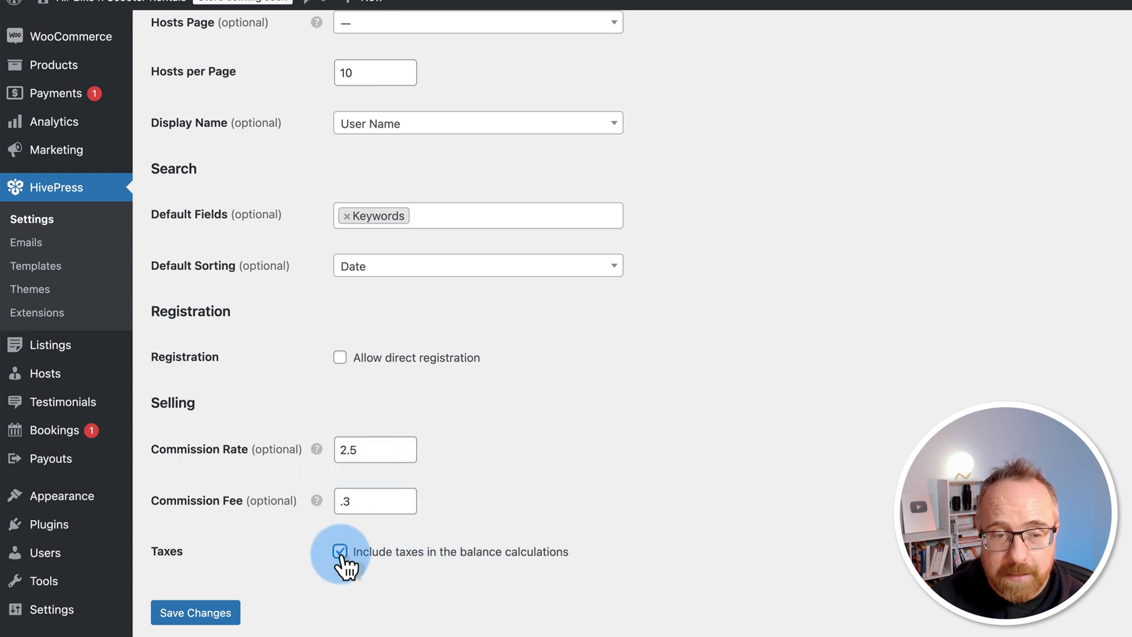
{"action": "left_click", "coordinate": [341, 554]}
{"action": "scroll", "coordinate": [300, 568], "scroll_direction": "up", "scroll_amount": 3}
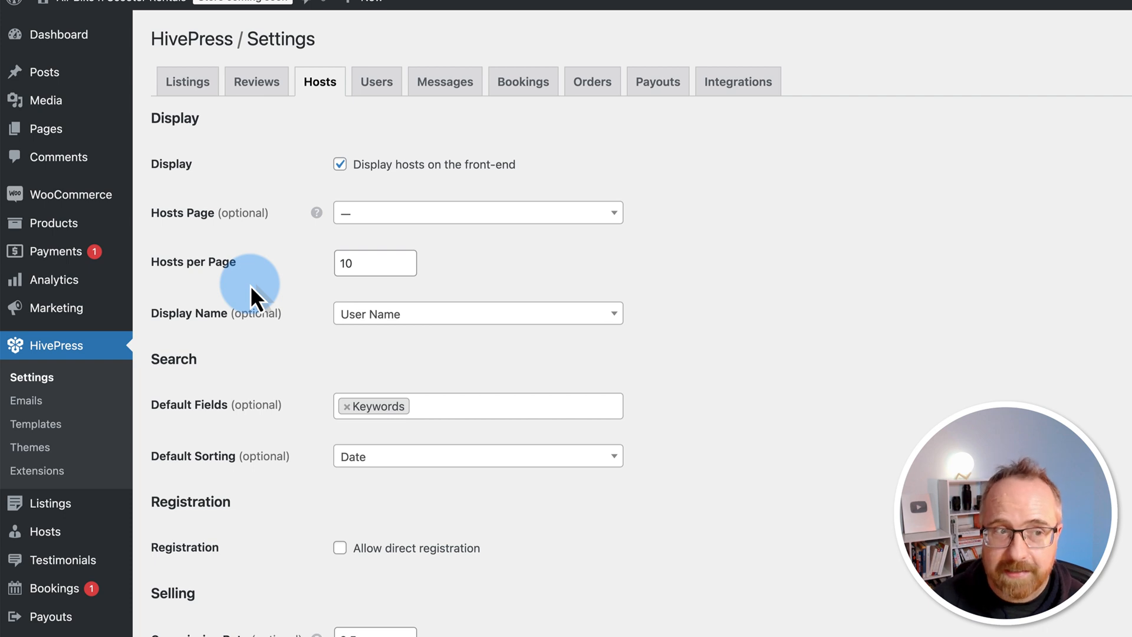
{"action": "mouse_move", "coordinate": [20, 202]}
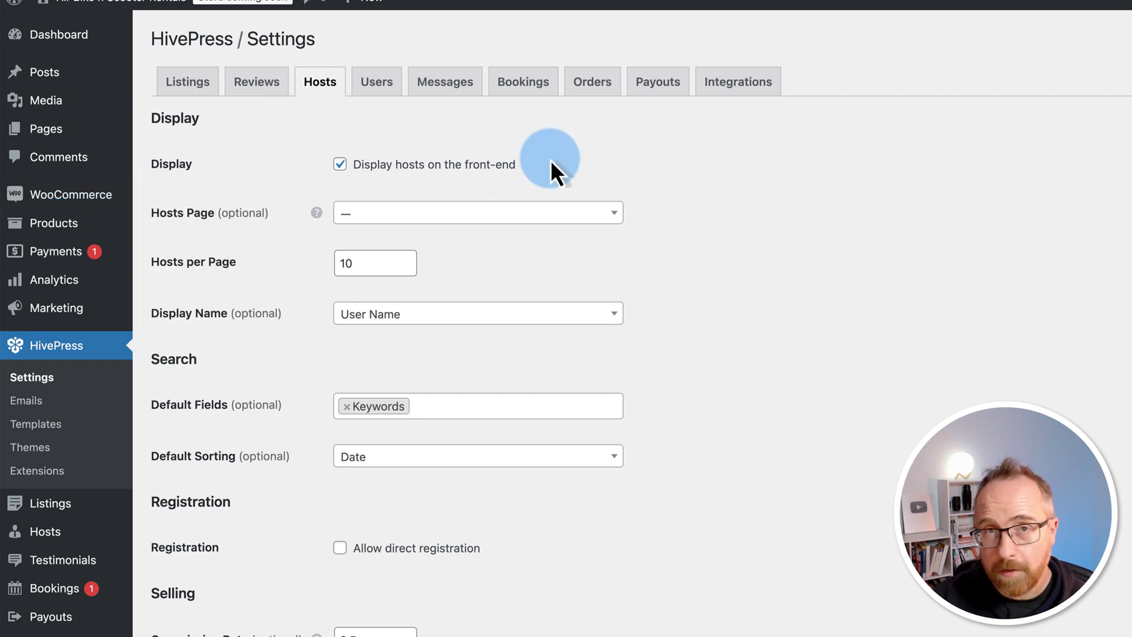
{"action": "scroll", "coordinate": [328, 308], "scroll_direction": "down", "scroll_amount": 5}
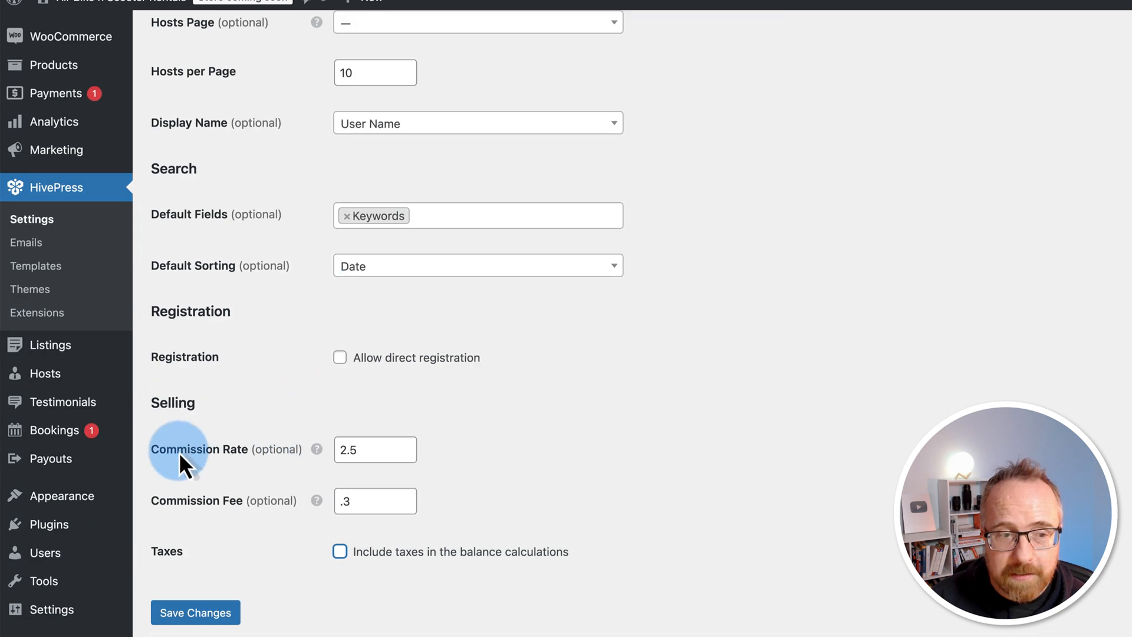
{"action": "left_click_drag", "start_coordinate": [152, 449], "coordinate": [556, 560]}
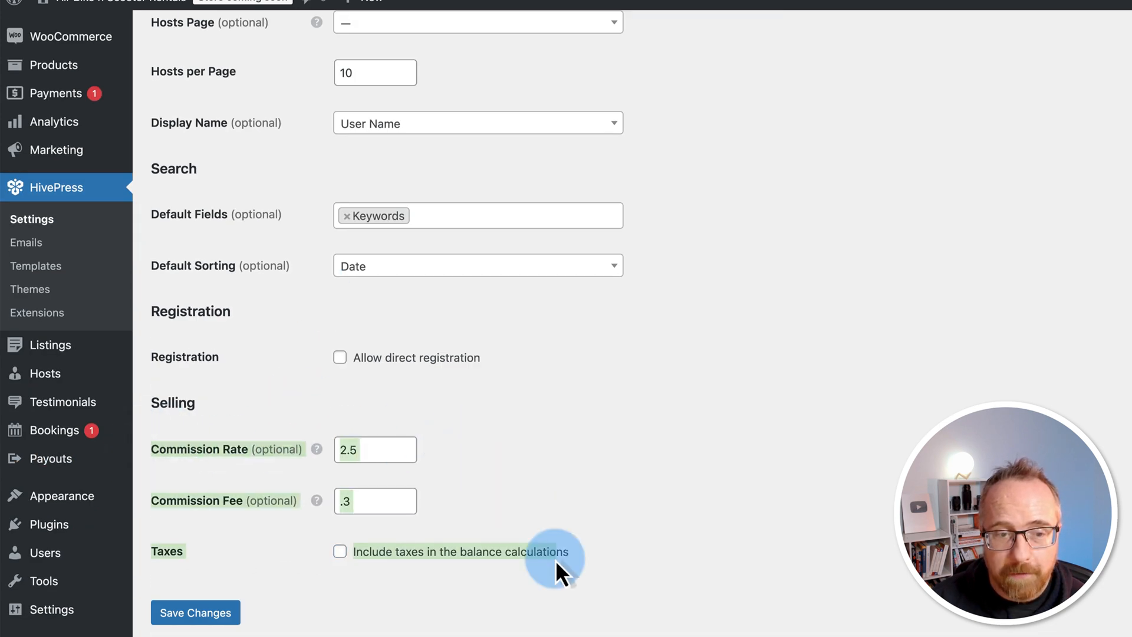
{"action": "left_click", "coordinate": [600, 476]}
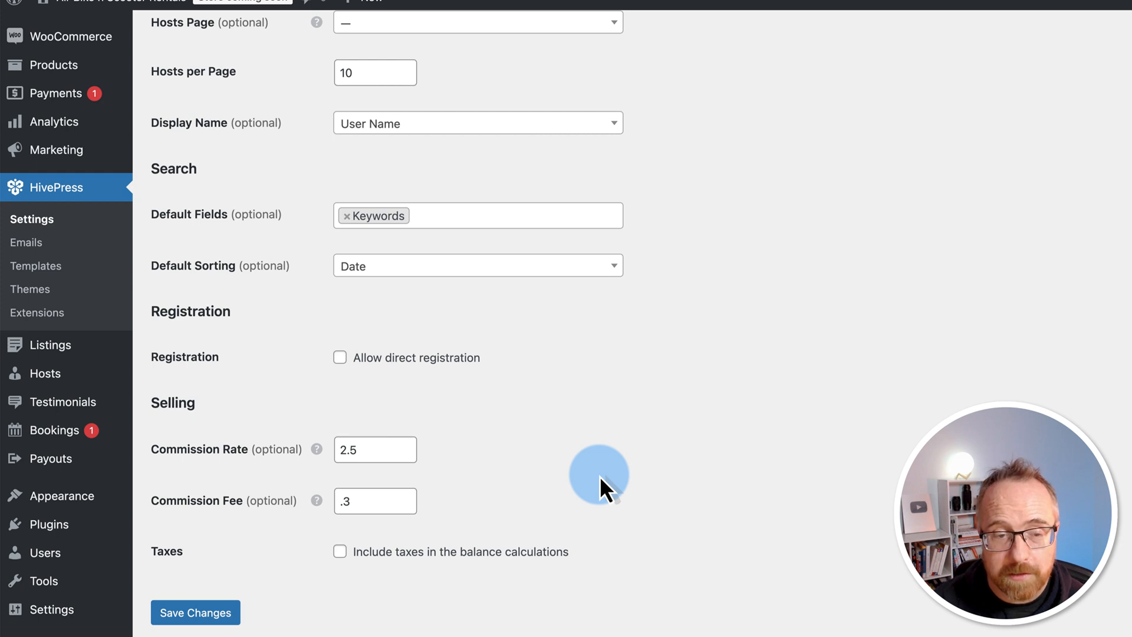
{"action": "left_click_drag", "start_coordinate": [600, 476], "coordinate": [177, 408]}
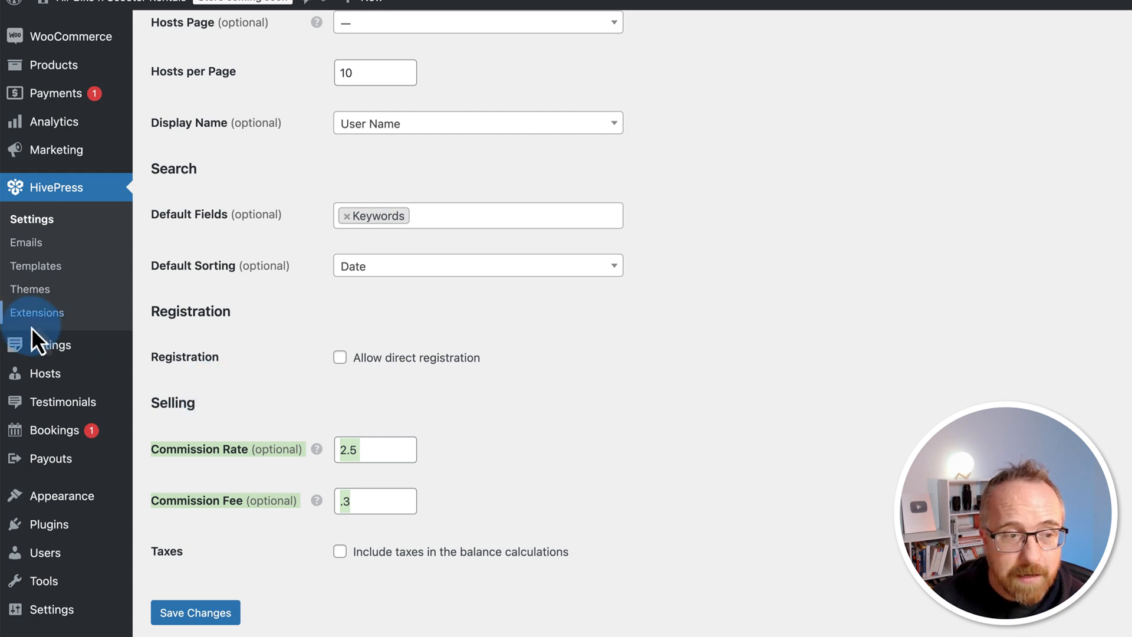
Step: Give the second host its own commission rate of .1
{"action": "left_click", "coordinate": [48, 380]}
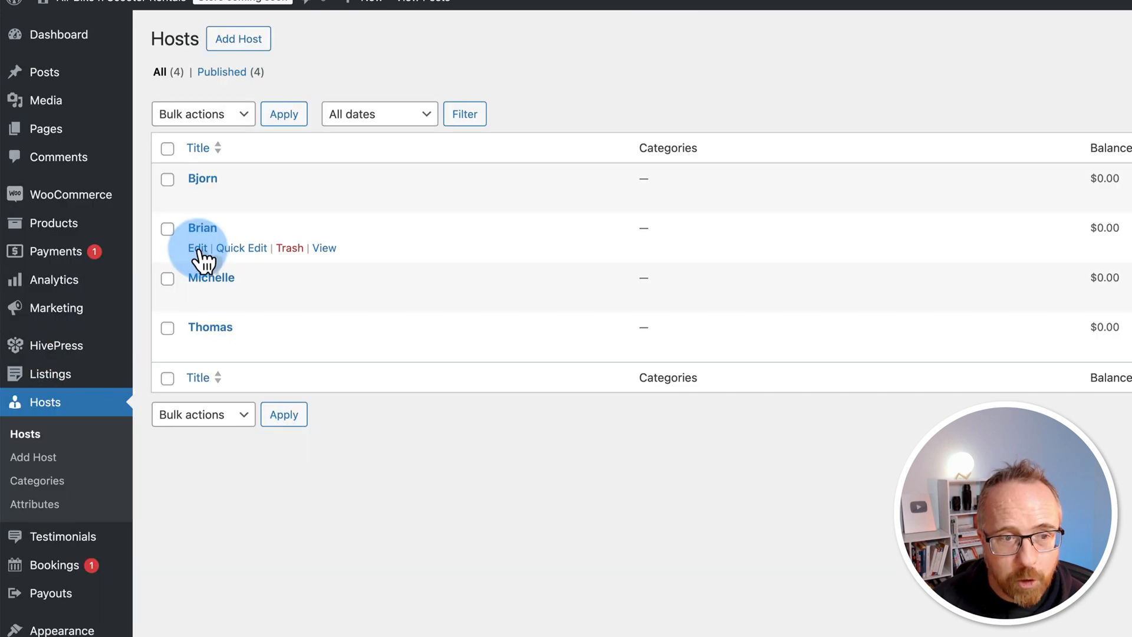
{"action": "left_click", "coordinate": [197, 249]}
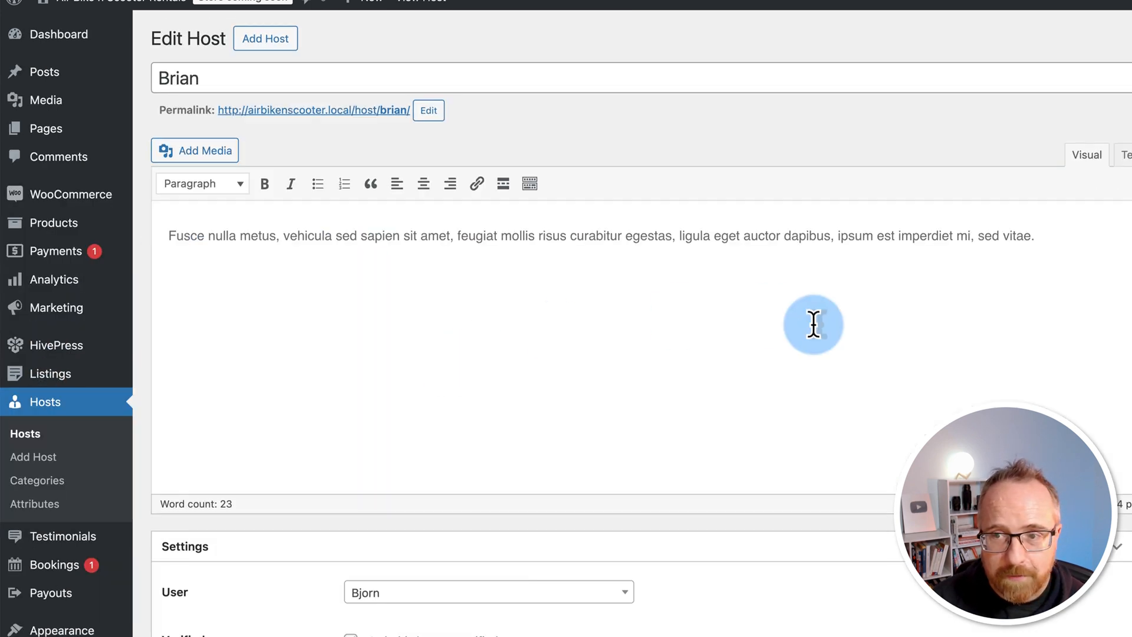
{"action": "scroll", "coordinate": [607, 463], "scroll_direction": "down", "scroll_amount": 6}
{"action": "scroll", "coordinate": [592, 463], "scroll_direction": "down", "scroll_amount": 1}
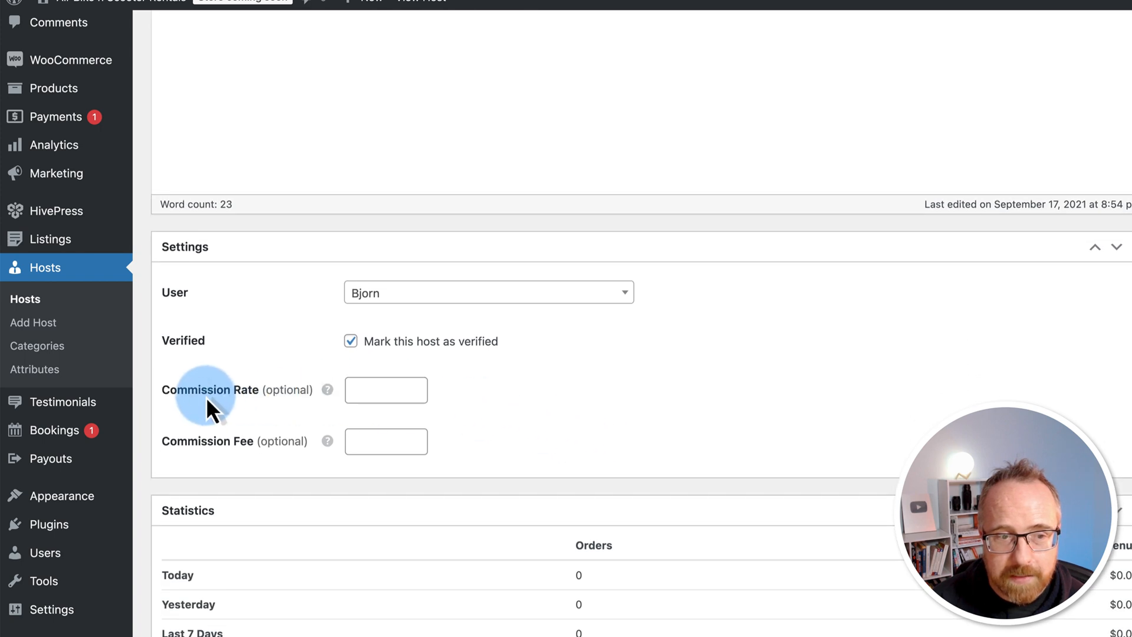
{"action": "left_click", "coordinate": [366, 391]}
{"action": "type", "text": ".1"}
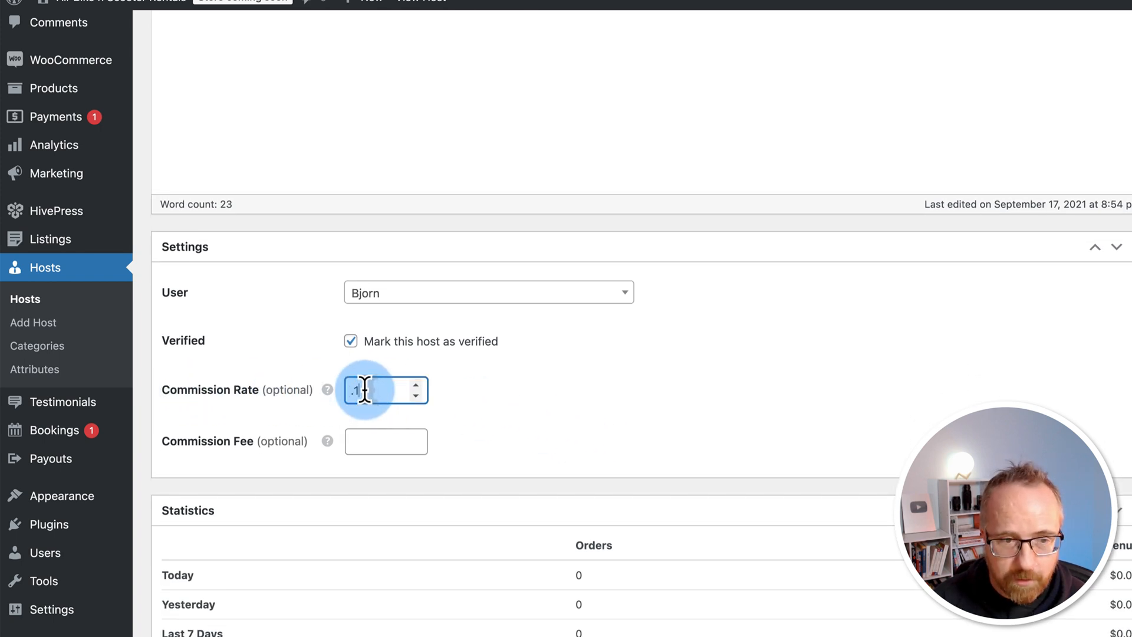
{"action": "left_click", "coordinate": [483, 401]}
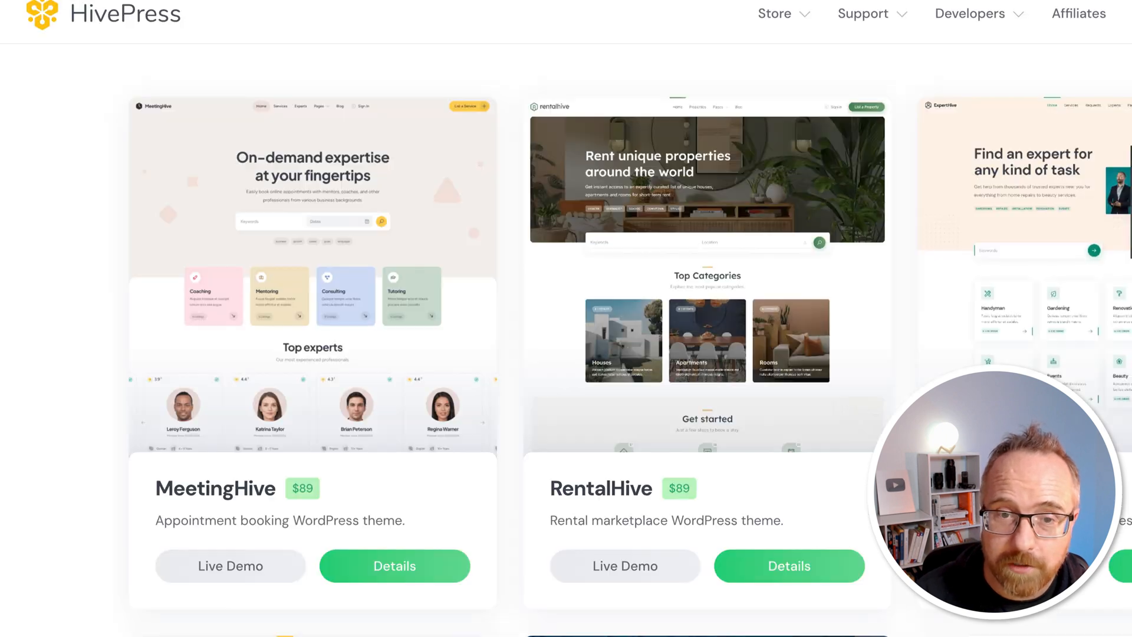
{"action": "scroll", "coordinate": [645, 260], "scroll_direction": "down", "scroll_amount": 4}
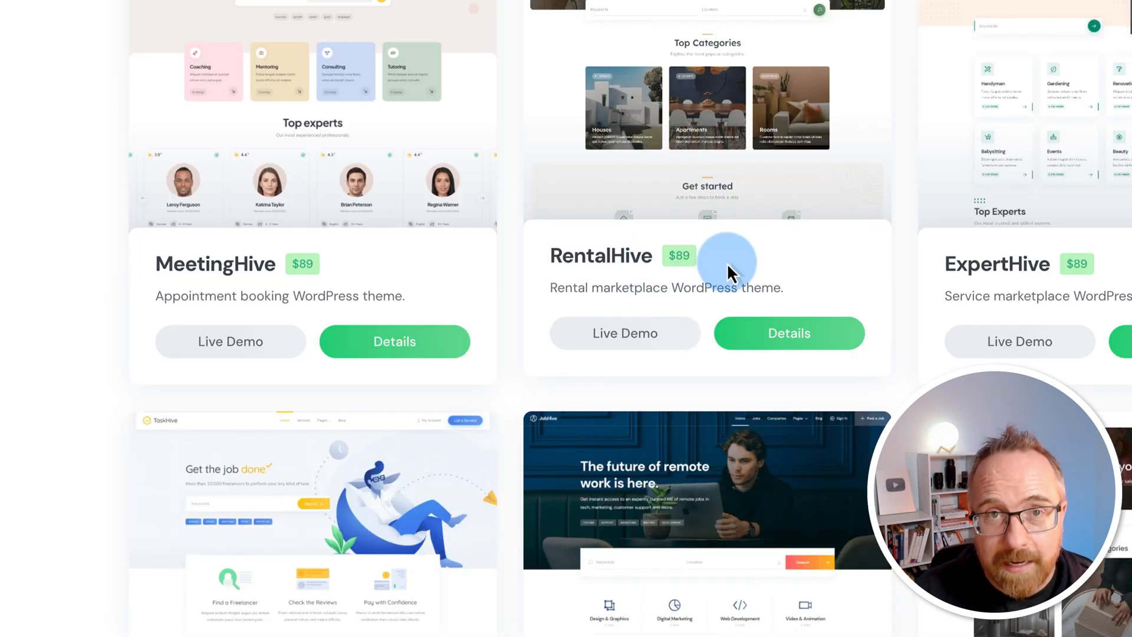